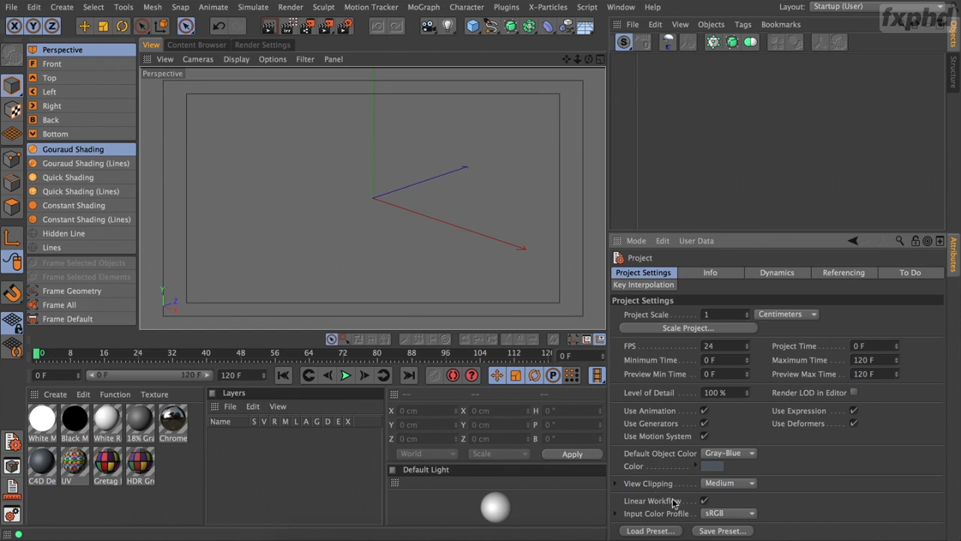
# - Show the Save options of the render settings and enable Multi-Pass output
pyautogui.click(275, 47)
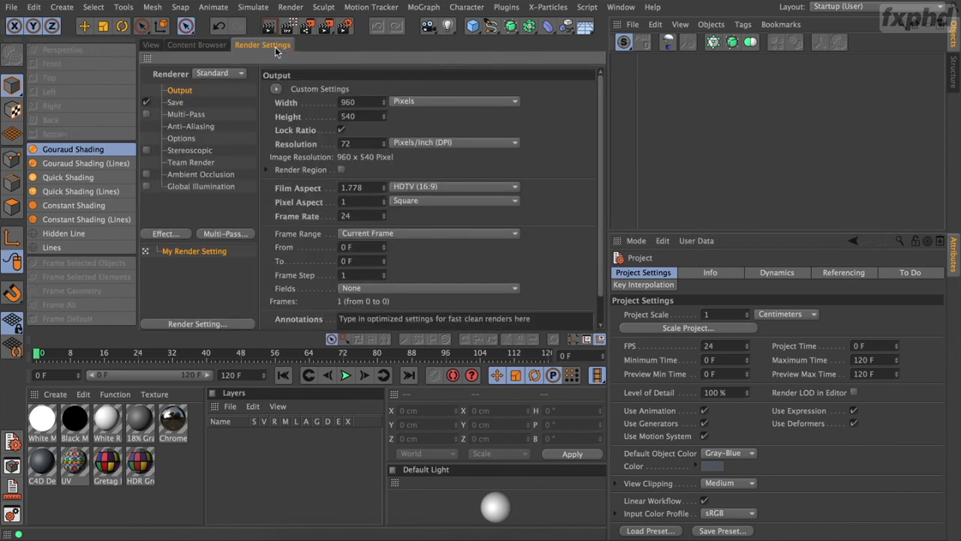
pyautogui.click(222, 234)
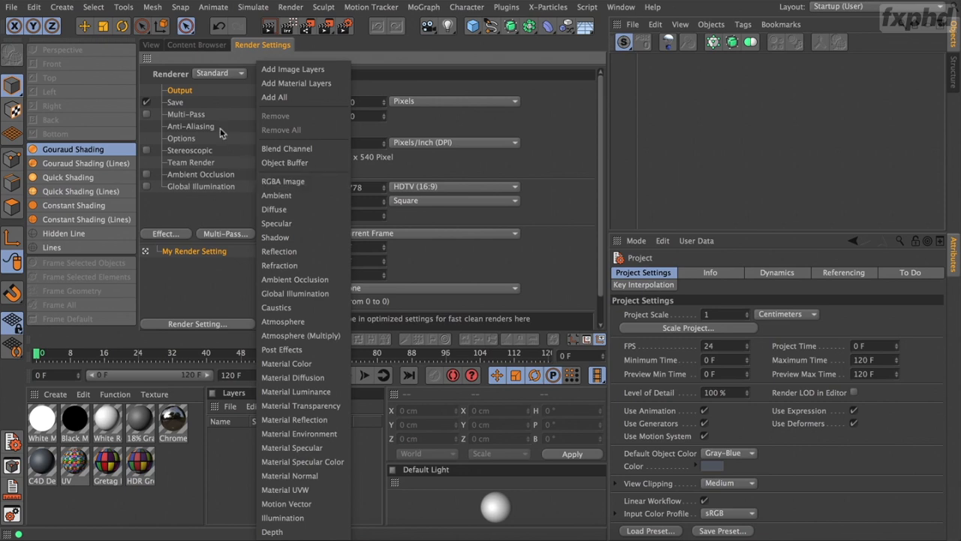
pyautogui.click(205, 105)
pyautogui.click(203, 105)
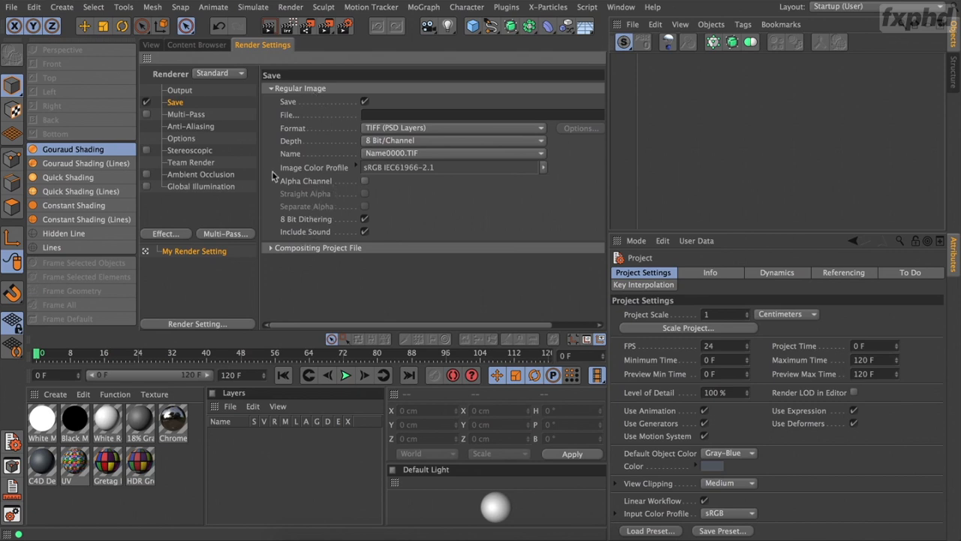
pyautogui.click(148, 113)
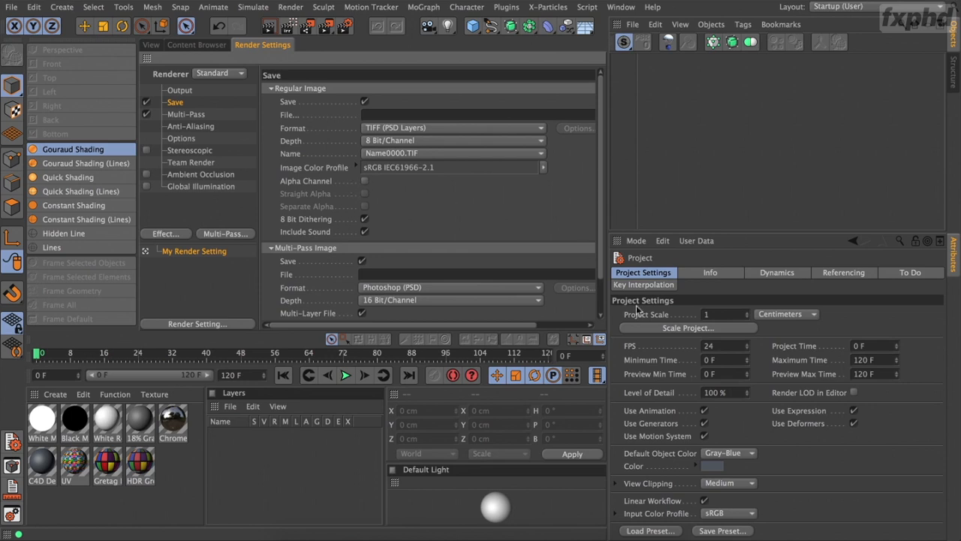
# - Open the 18% Gray material for editing and show its preview sphere in a separate, unobstructed window
pyautogui.doubleClick(142, 423)
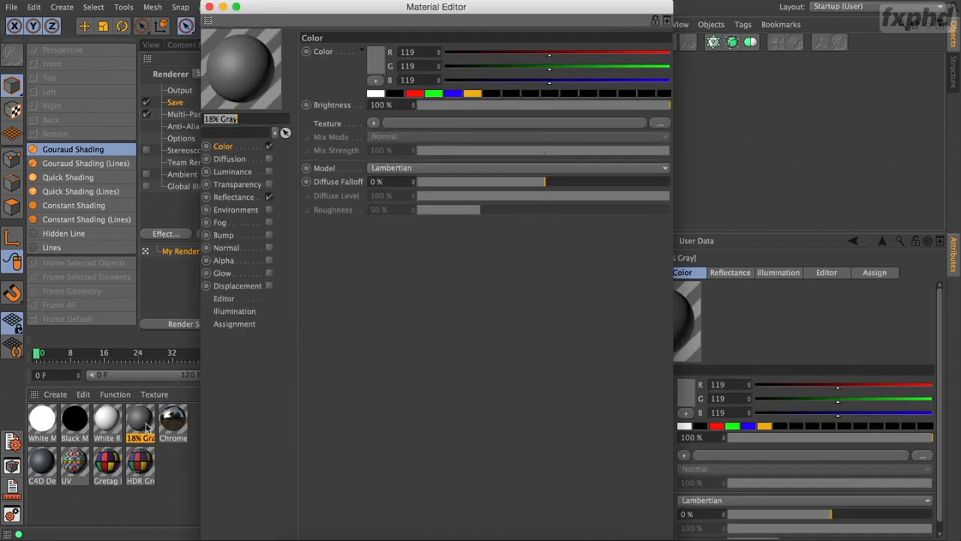
pyautogui.rightClick(243, 75)
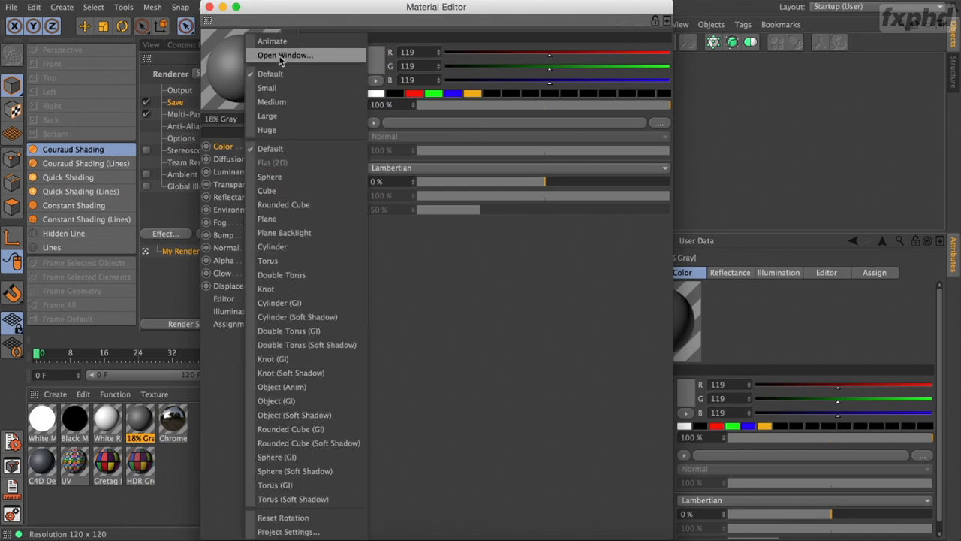
pyautogui.click(279, 60)
pyautogui.click(480, 23)
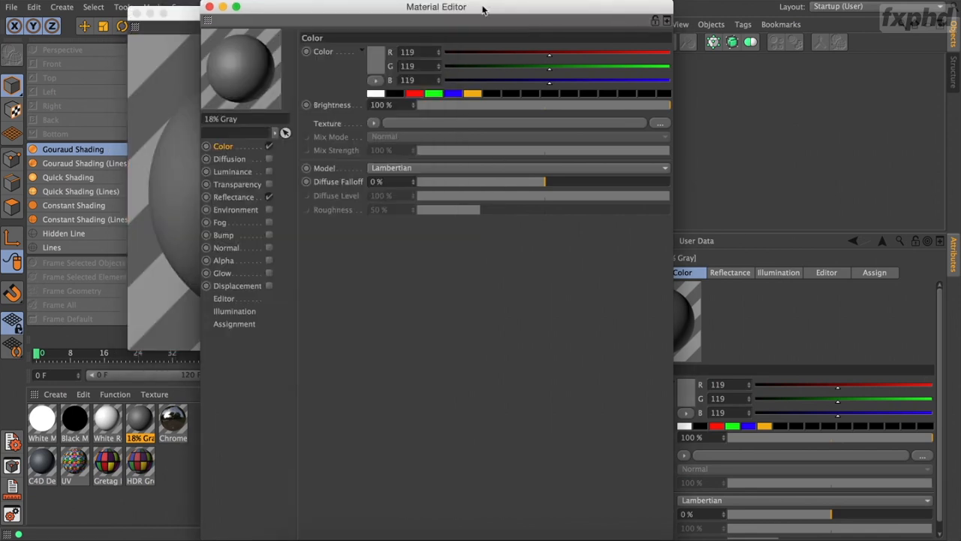
pyautogui.moveTo(480, 22); pyautogui.dragTo(295, 283)
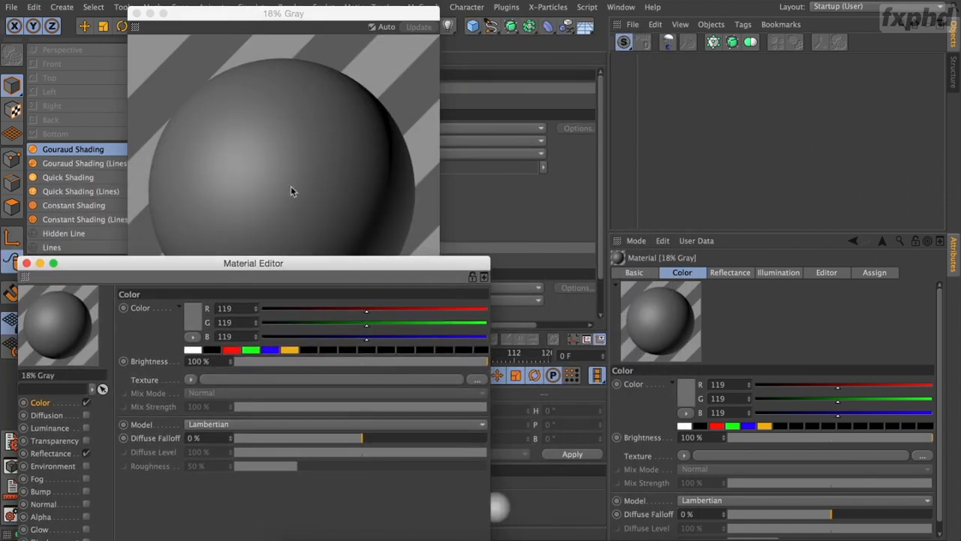
pyautogui.click(253, 30)
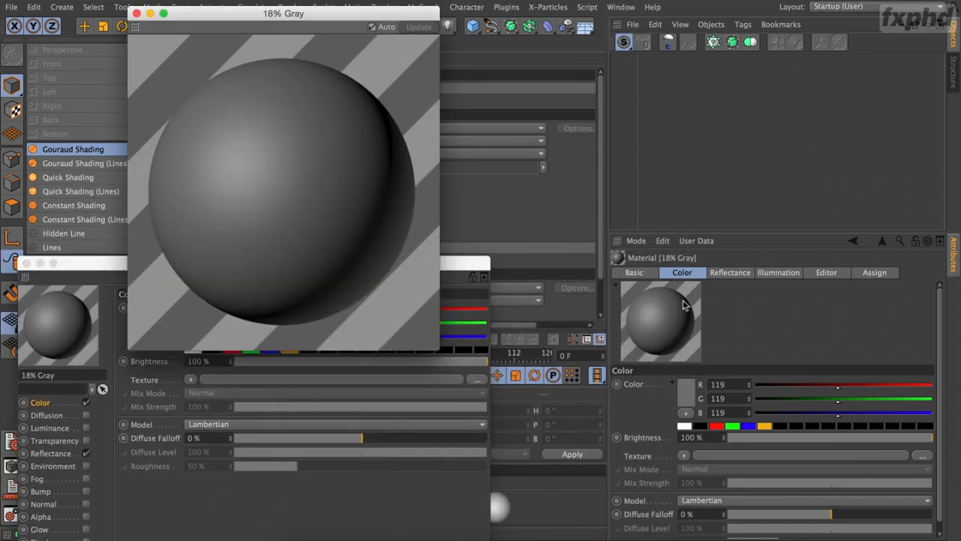
# - Set the project's Input Color Profile to Disabled and arrange the material windows to inspect the 18% Gray color values and preview
pyautogui.press('super+d')
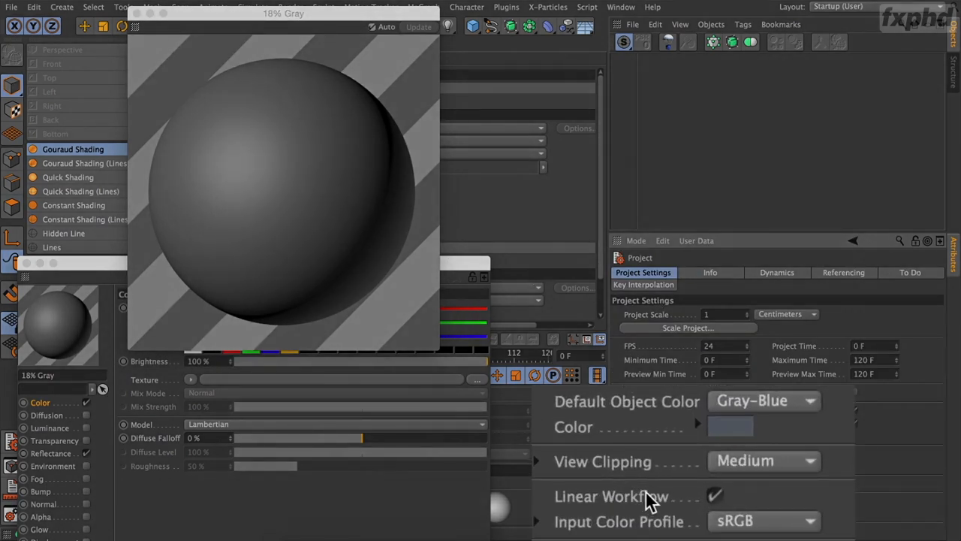
pyautogui.click(723, 529)
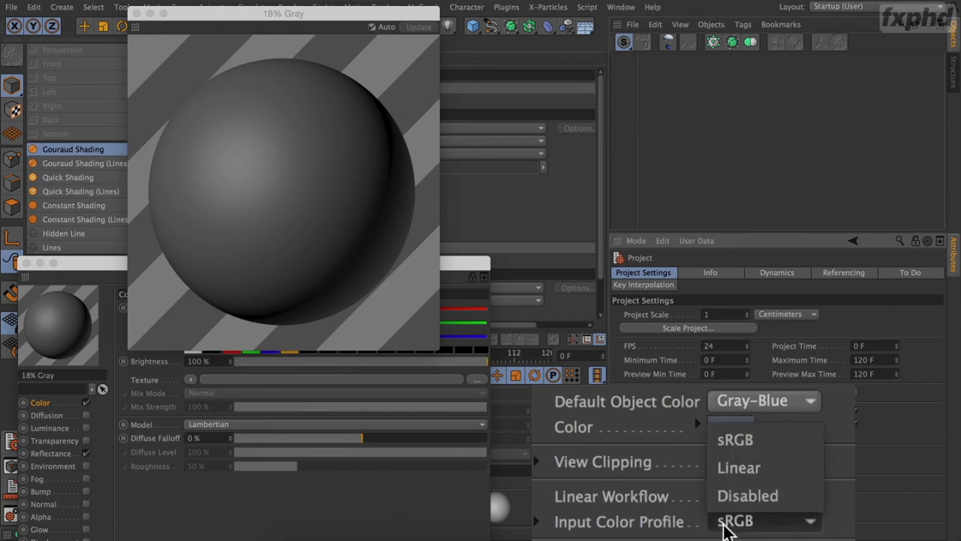
pyautogui.click(744, 497)
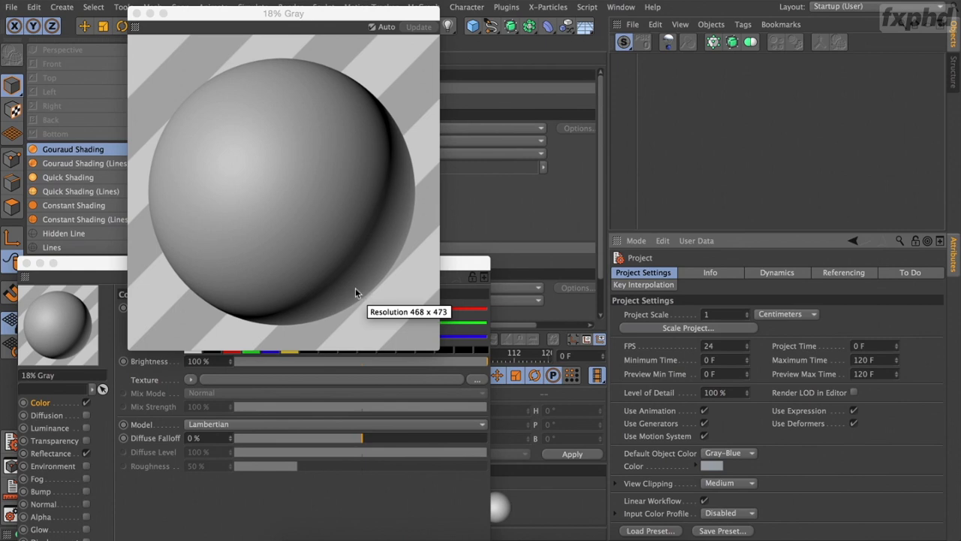
pyautogui.click(107, 269)
pyautogui.moveTo(108, 269); pyautogui.dragTo(265, 231)
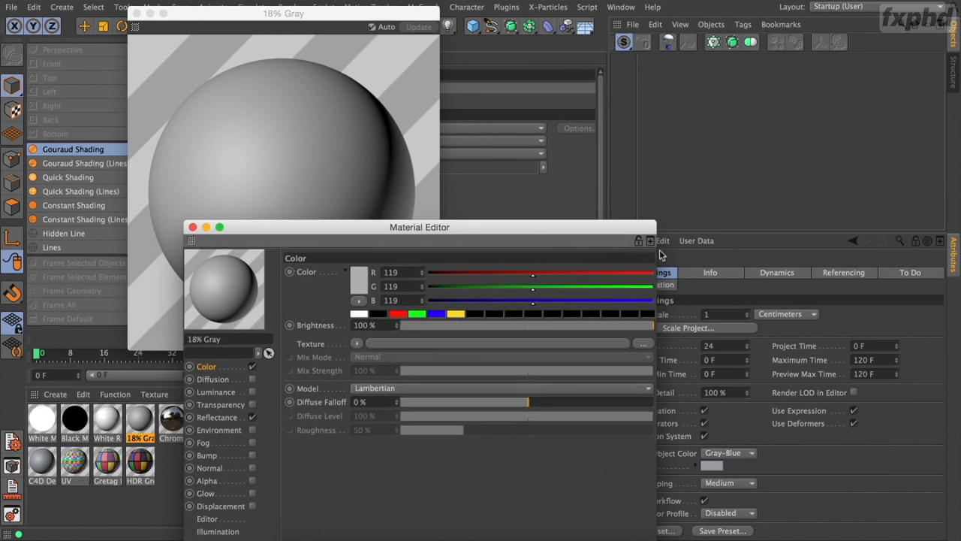
pyautogui.moveTo(655, 255); pyautogui.dragTo(594, 256)
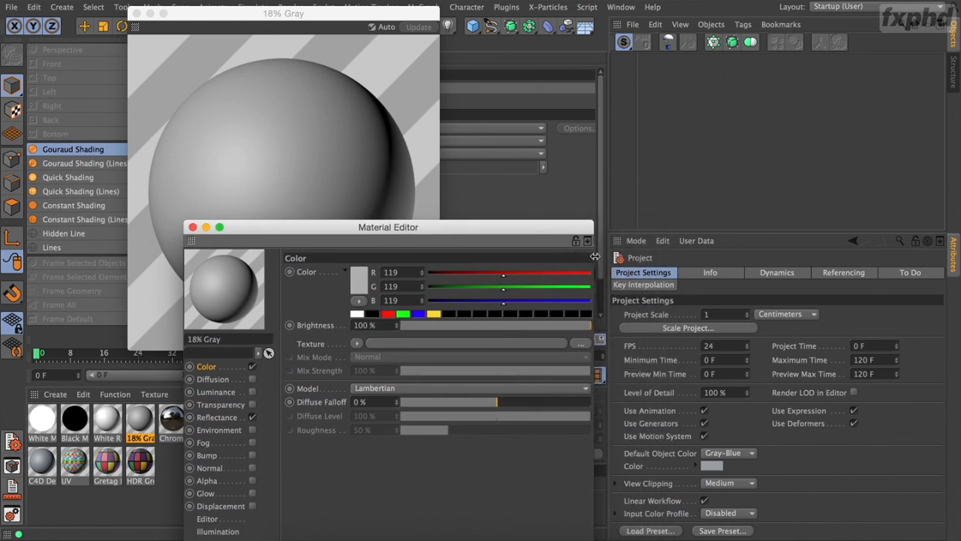
pyautogui.click(381, 145)
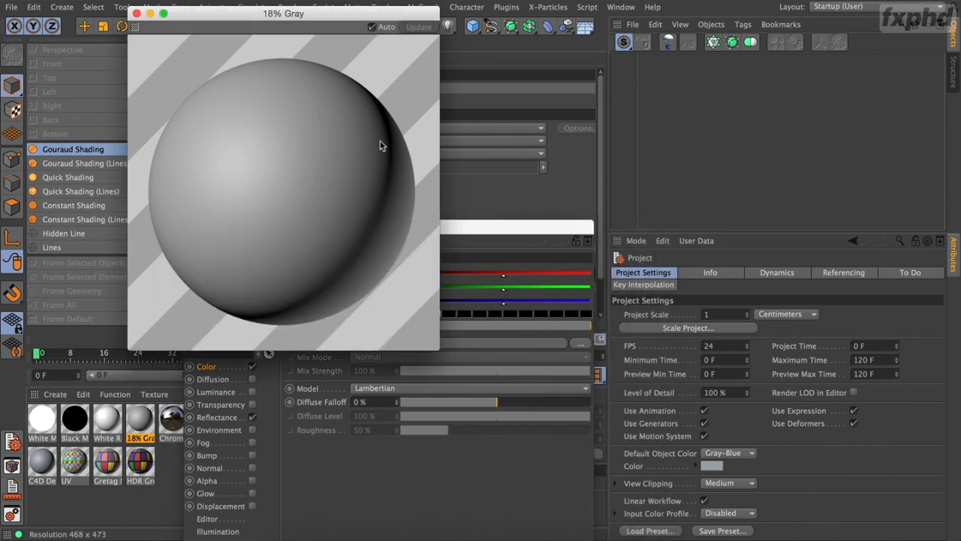
# - Switch the Input Color Profile to sRGB and back to Disabled to compare the 18% Gray preview
pyautogui.click(718, 513)
pyautogui.click(716, 472)
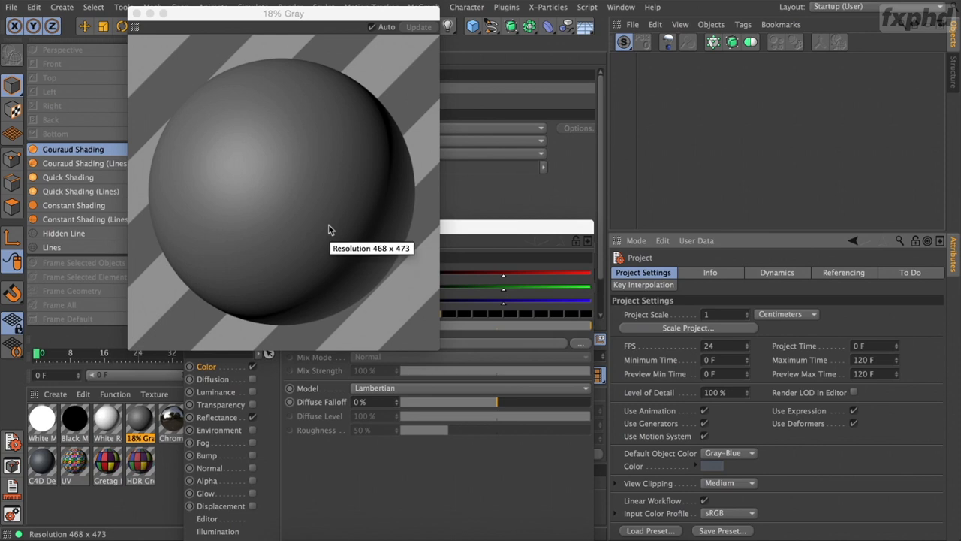
pyautogui.click(717, 518)
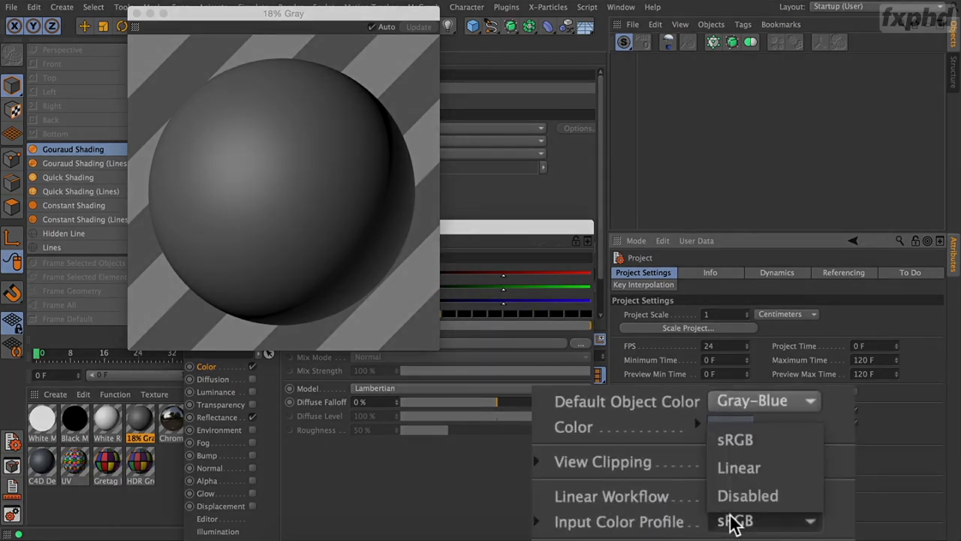
pyautogui.click(744, 497)
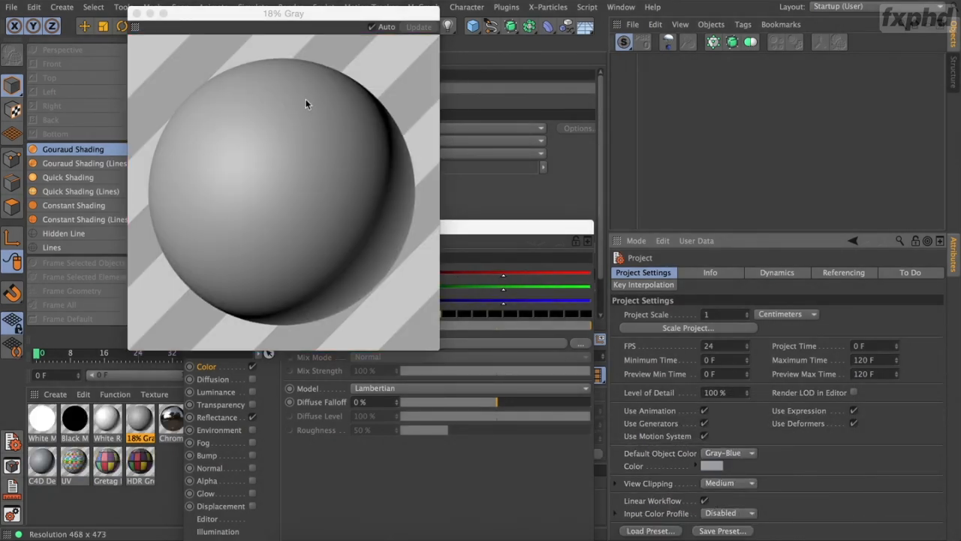
# - Switch the Input Color Profile to Linear and back to Disabled to compare the material preview
pyautogui.click(725, 513)
pyautogui.click(739, 473)
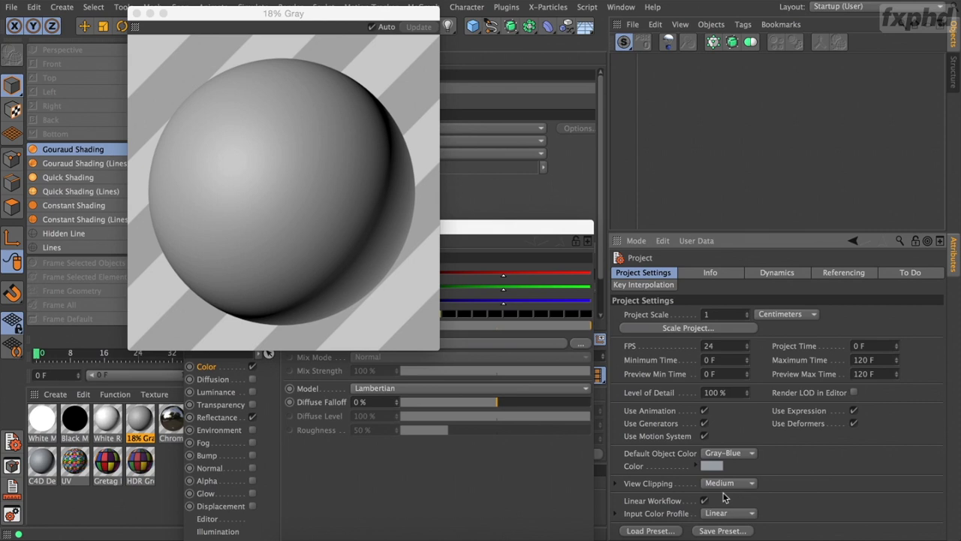
pyautogui.click(717, 510)
pyautogui.click(718, 501)
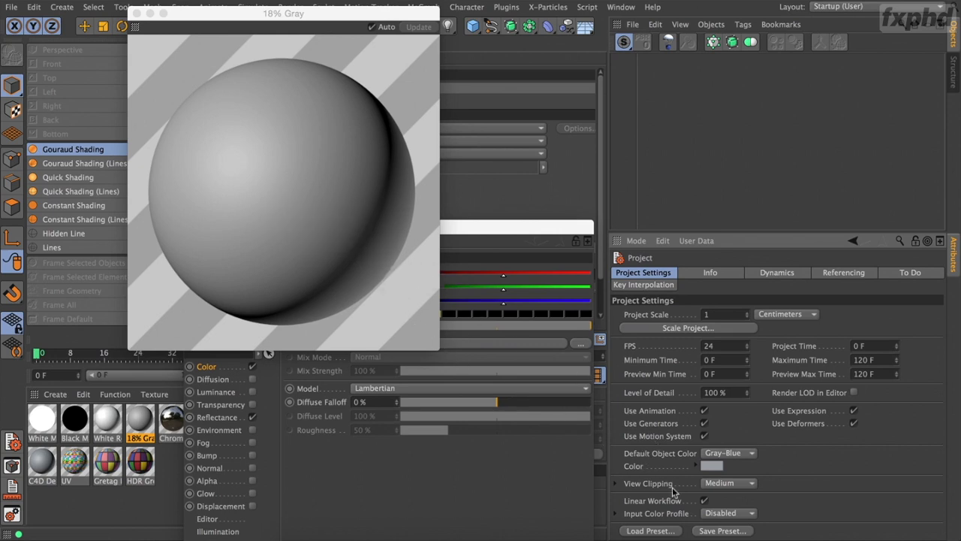
# - Set the Input Color Profile to Linear and turn off Linear Workflow for the project
pyautogui.click(709, 513)
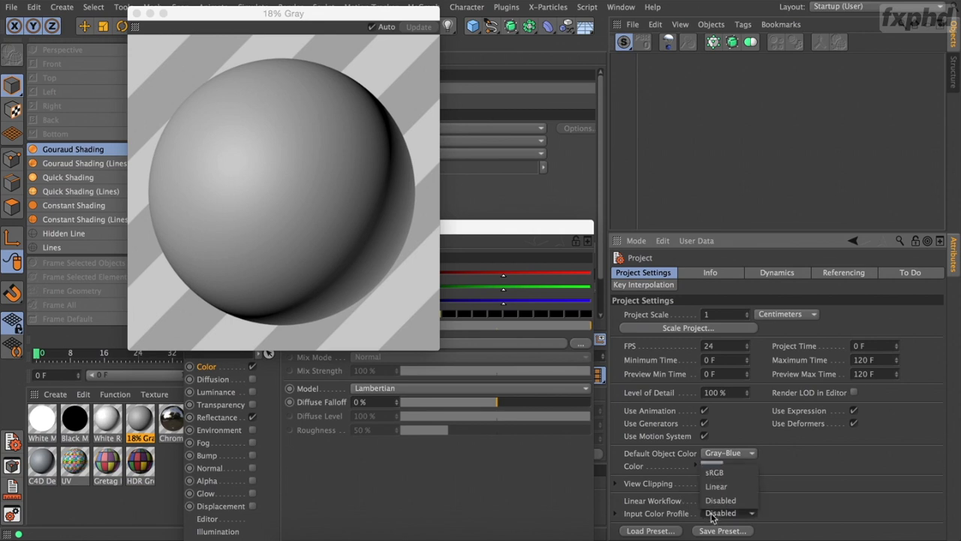
pyautogui.click(647, 490)
pyautogui.click(711, 516)
pyautogui.click(717, 487)
pyautogui.click(704, 501)
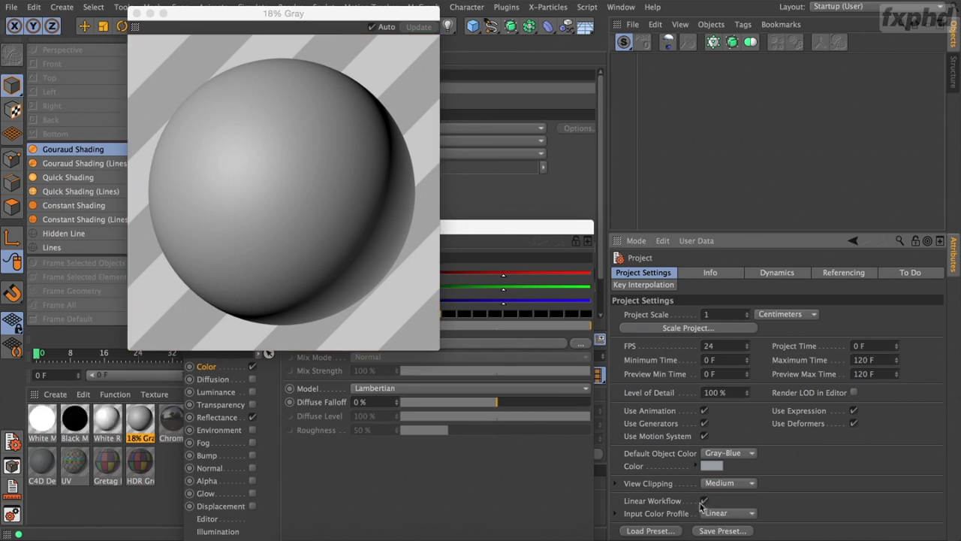
pyautogui.click(705, 501)
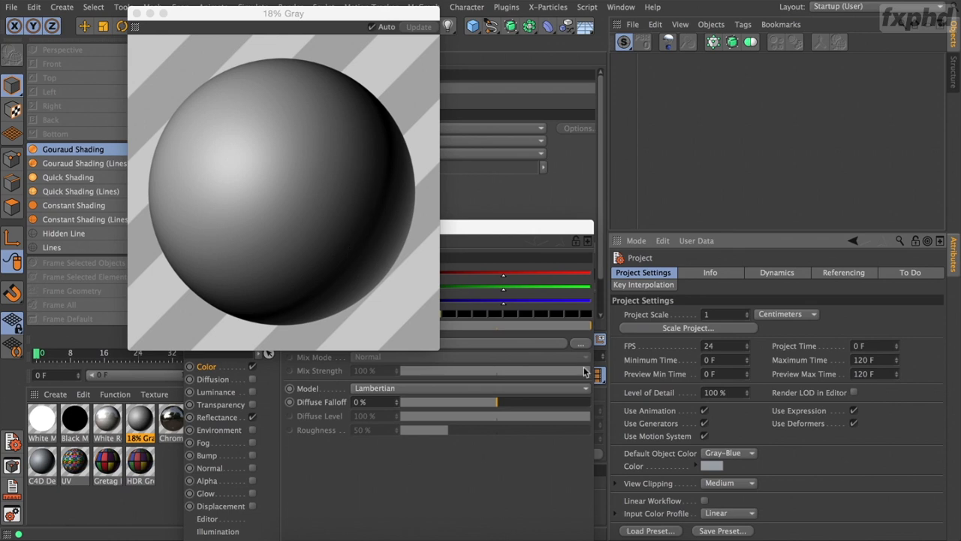
# - Set the Input Color Profile to sRGB and turn Linear Workflow back on
pyautogui.click(733, 516)
pyautogui.click(713, 473)
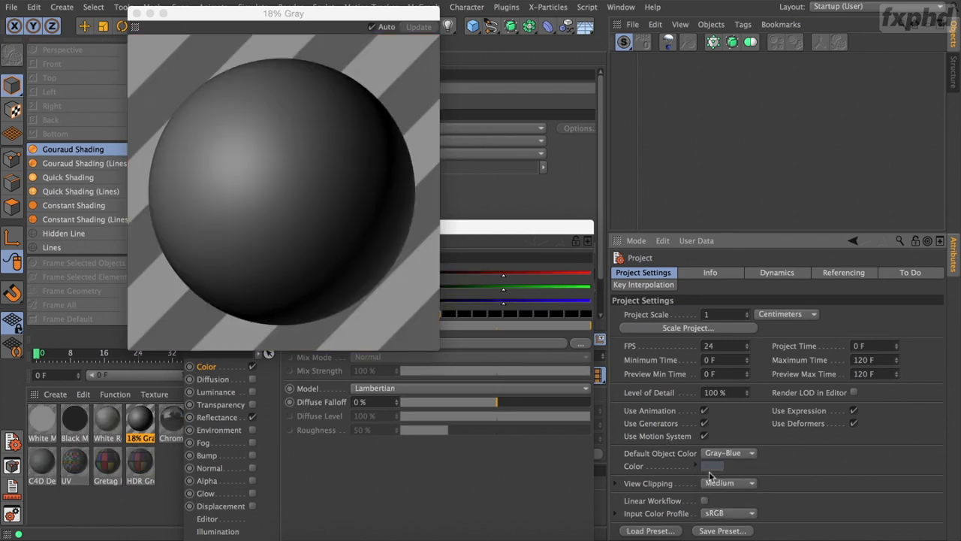
pyautogui.click(704, 500)
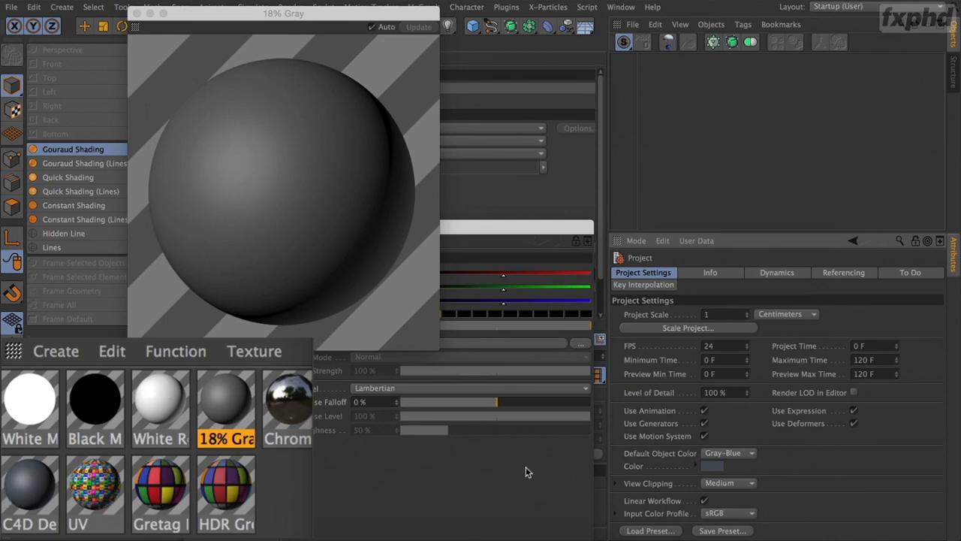
# - Toggle Linear Workflow off and on twice to compare the material shading, leaving it enabled
pyautogui.click(704, 501)
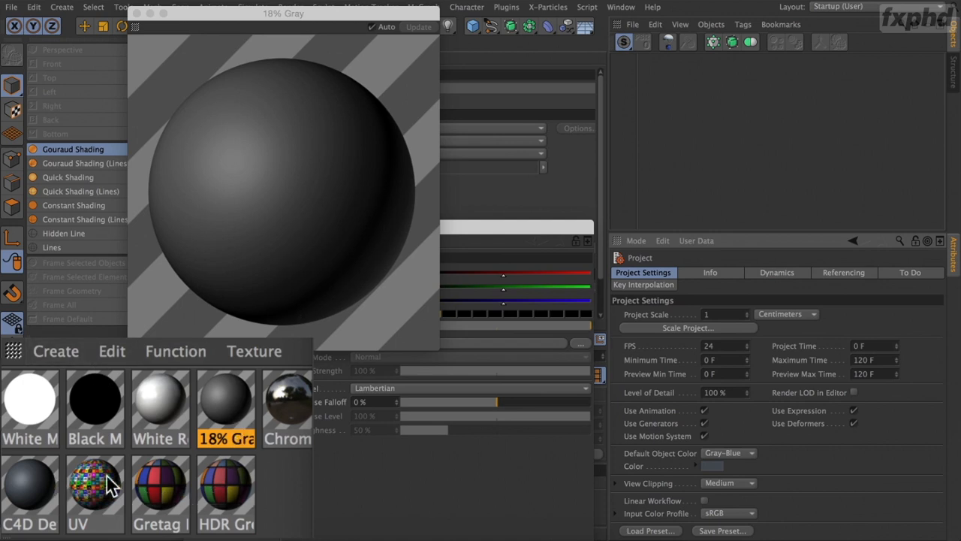
pyautogui.click(705, 501)
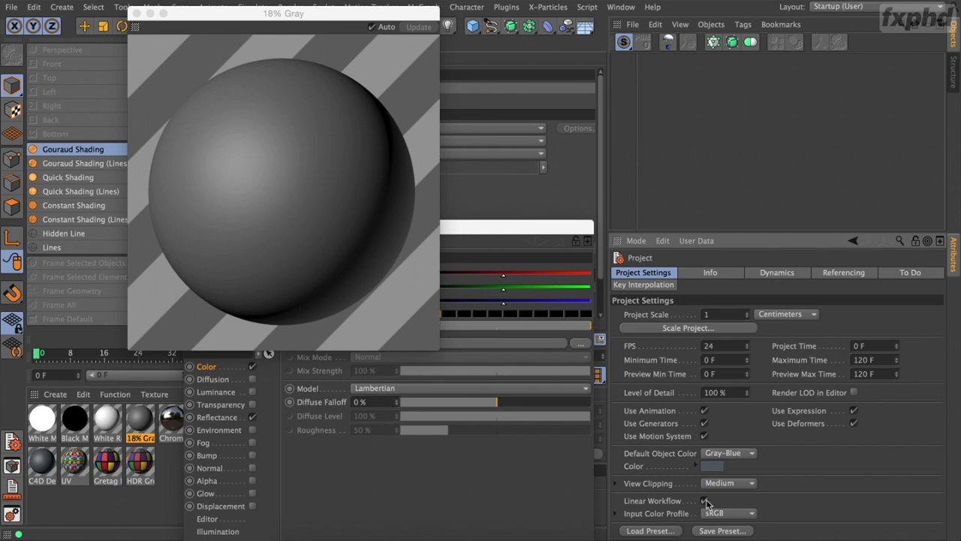
pyautogui.click(705, 501)
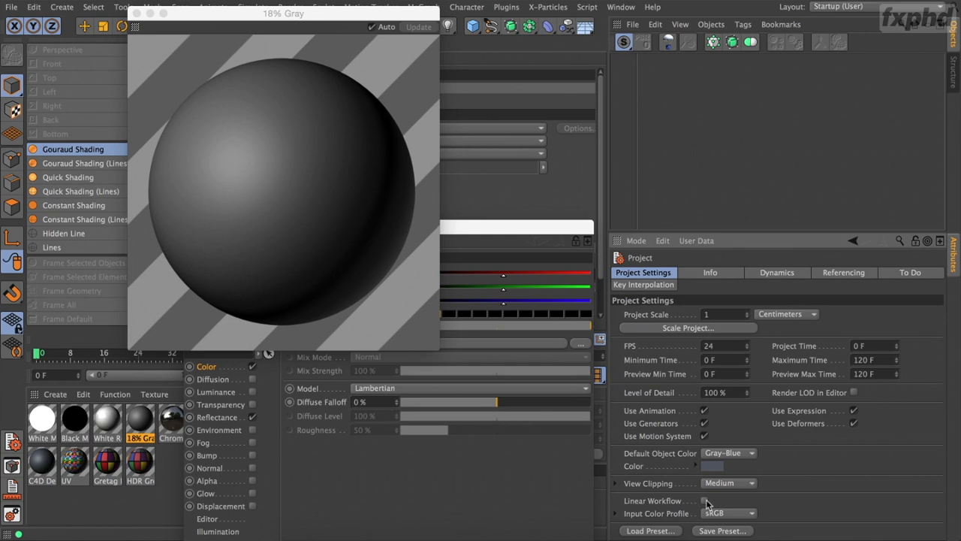
pyautogui.click(705, 501)
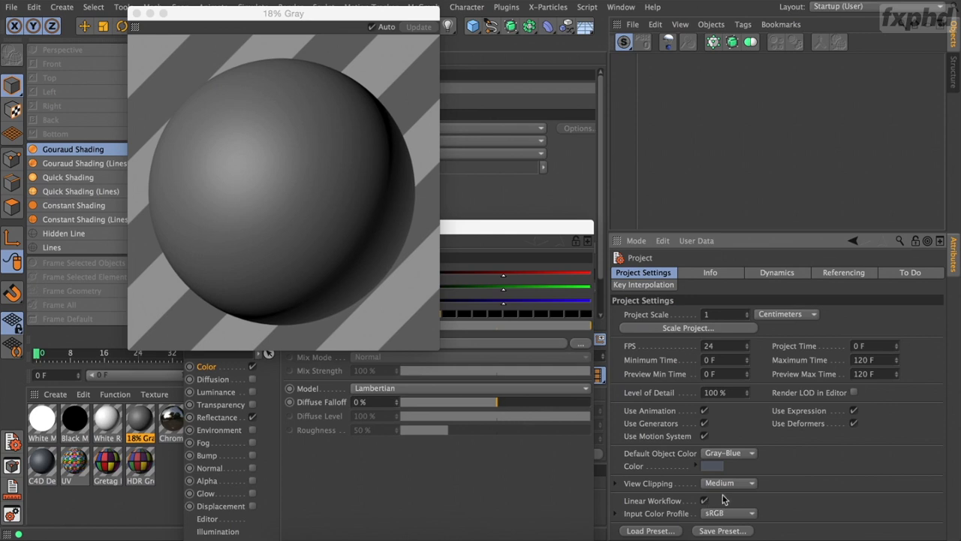
# - Close the enlarged 18% Gray preview and the Material Editor
pyautogui.click(136, 14)
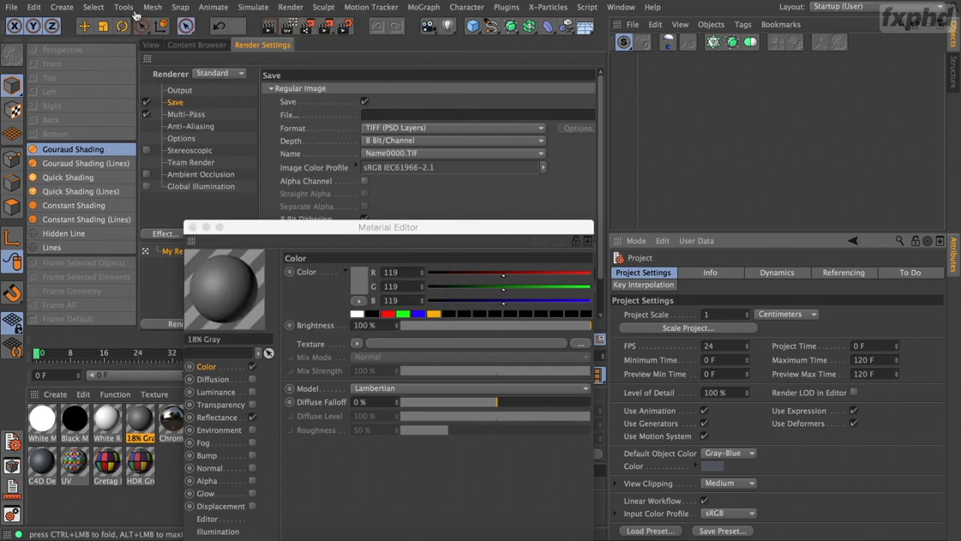
pyautogui.click(193, 227)
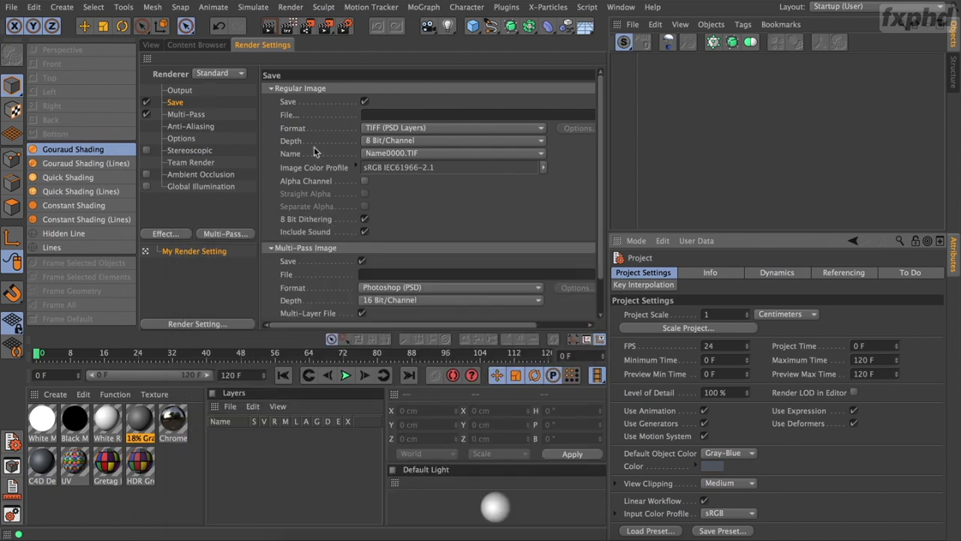
pyautogui.rightClick(410, 33)
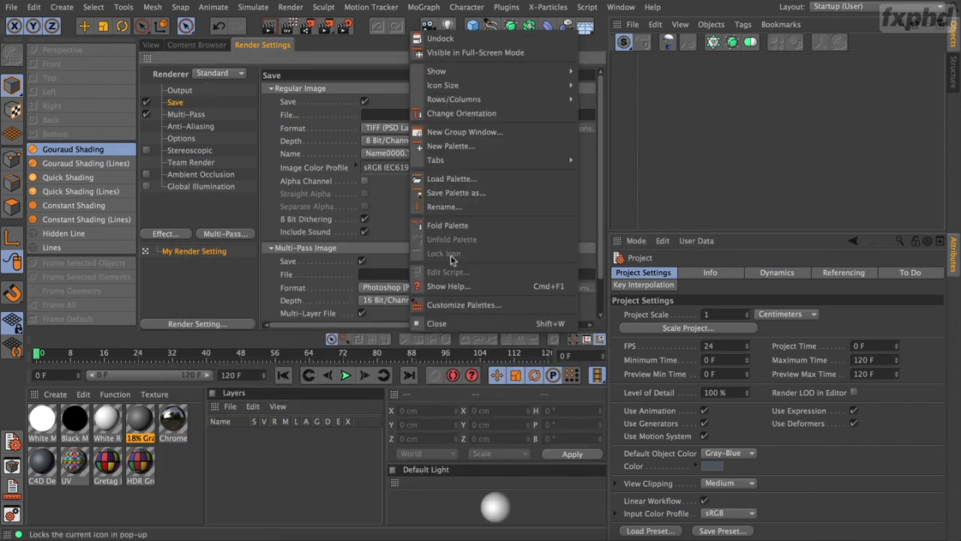
pyautogui.click(445, 304)
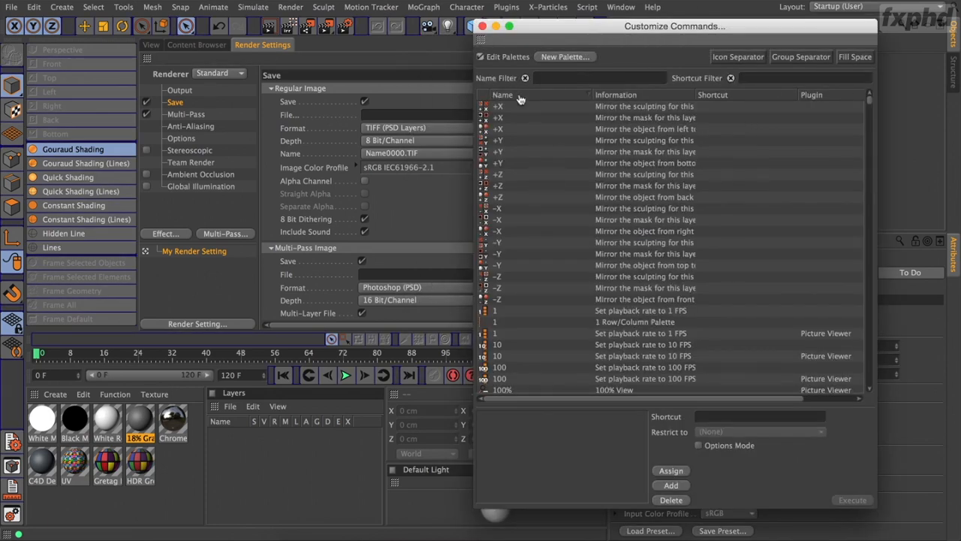
pyautogui.click(482, 26)
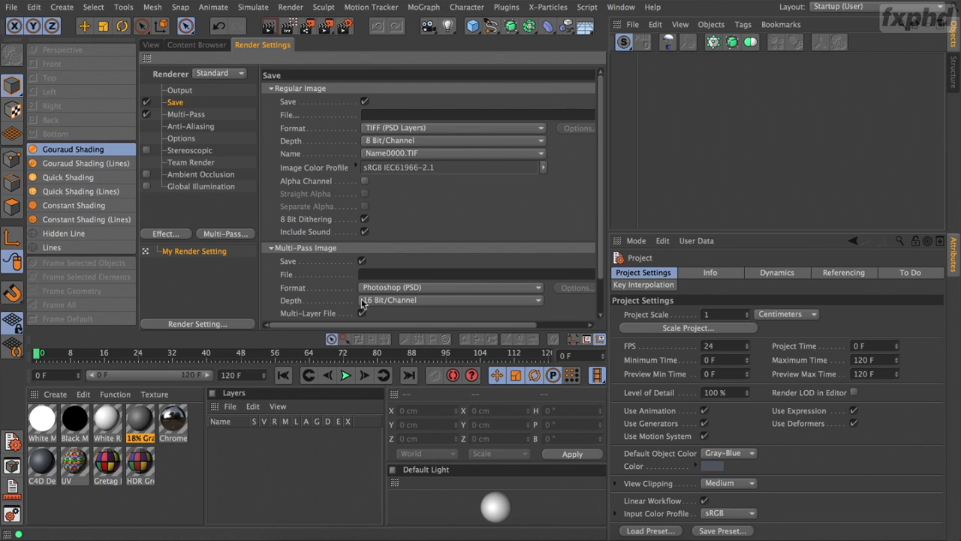
# - Check the Display Color Profile options in the View preferences, keeping sRGB IEC61966-2.1, and close the preferences
pyautogui.click(12, 515)
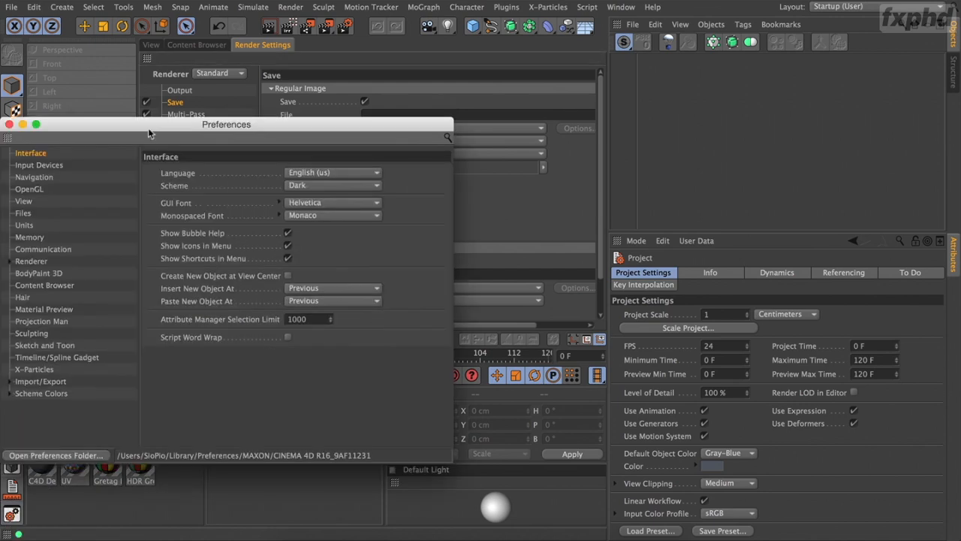
pyautogui.moveTo(150, 122); pyautogui.dragTo(205, 72)
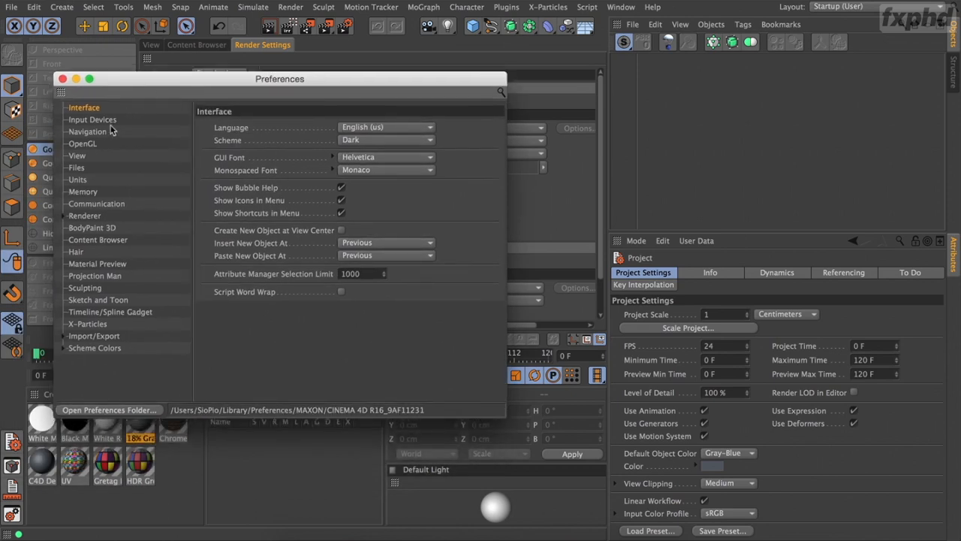
pyautogui.click(78, 156)
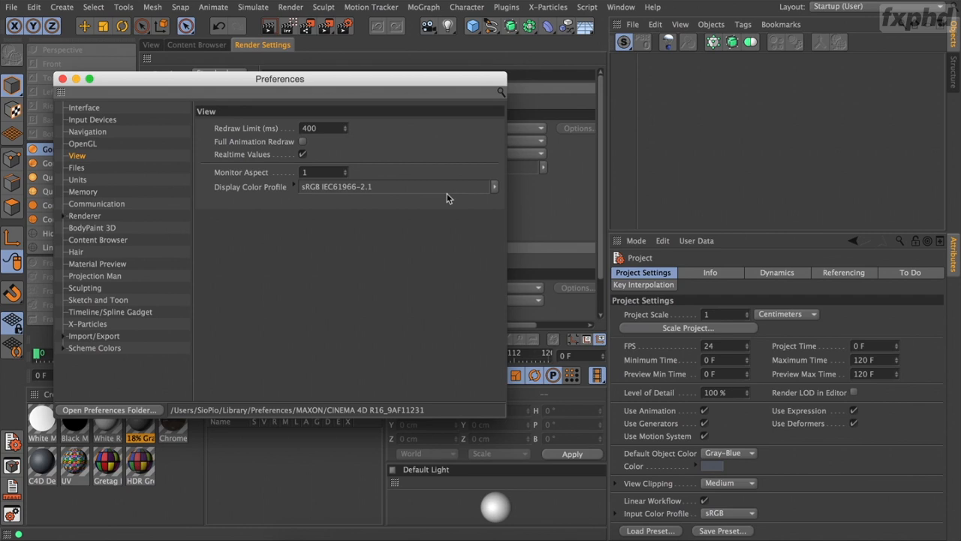
pyautogui.click(495, 186)
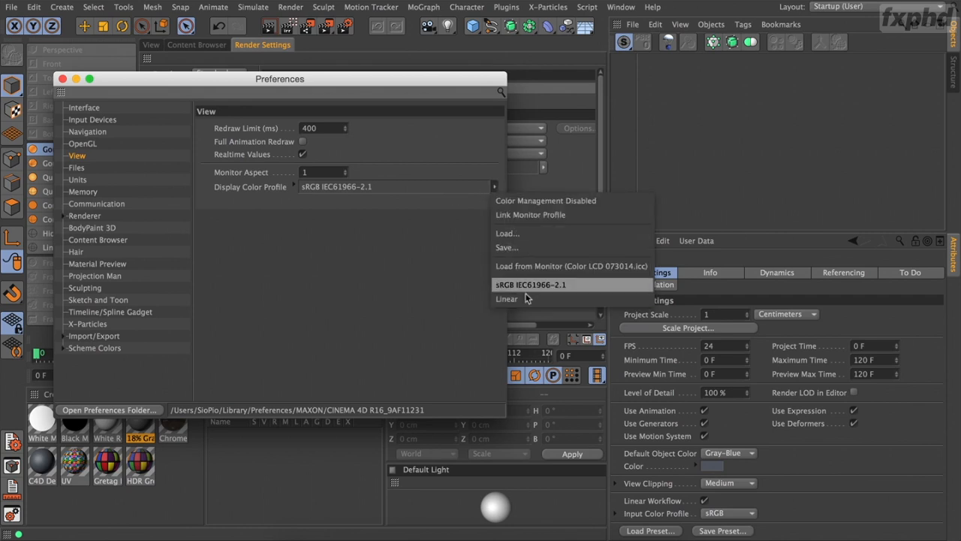
pyautogui.click(427, 247)
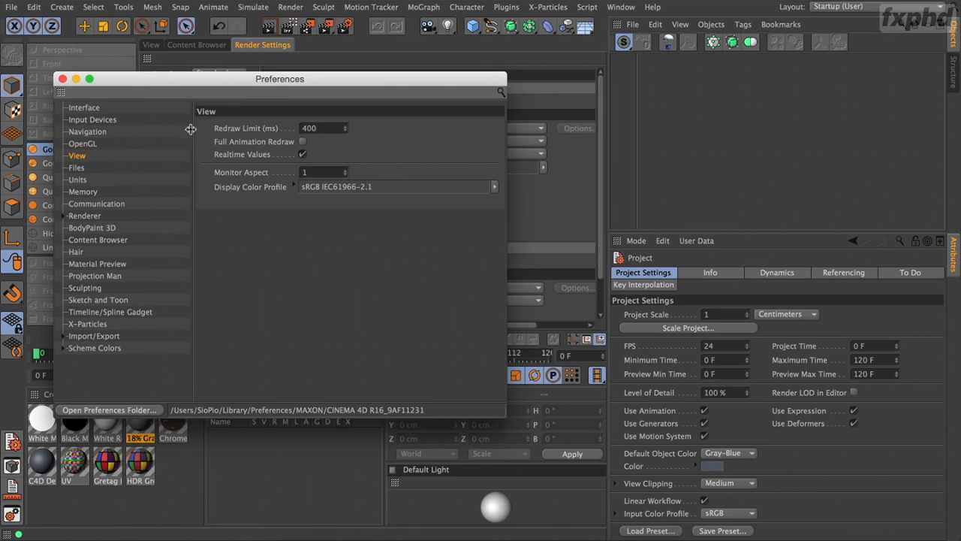
pyautogui.click(63, 79)
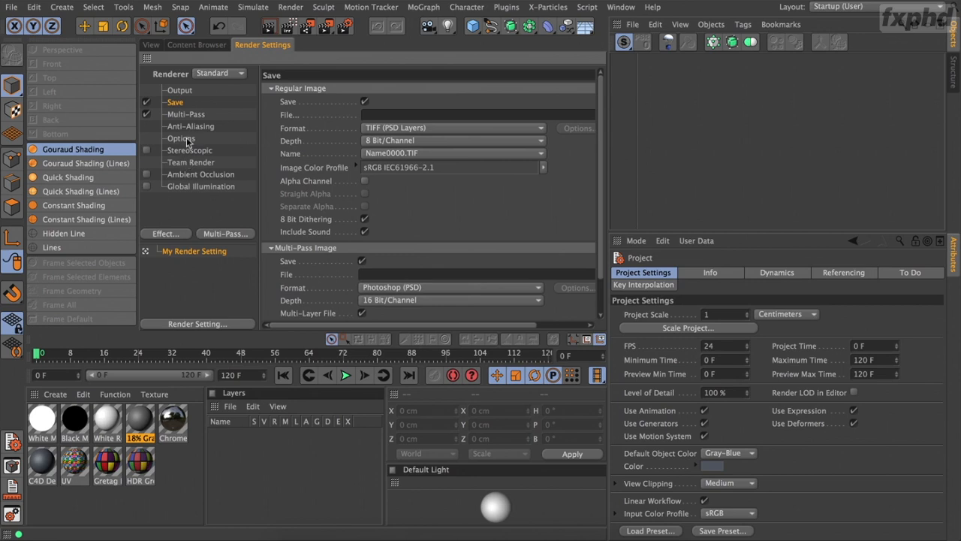
# - Review the multi-pass channels that can be added in the render settings
pyautogui.click(211, 234)
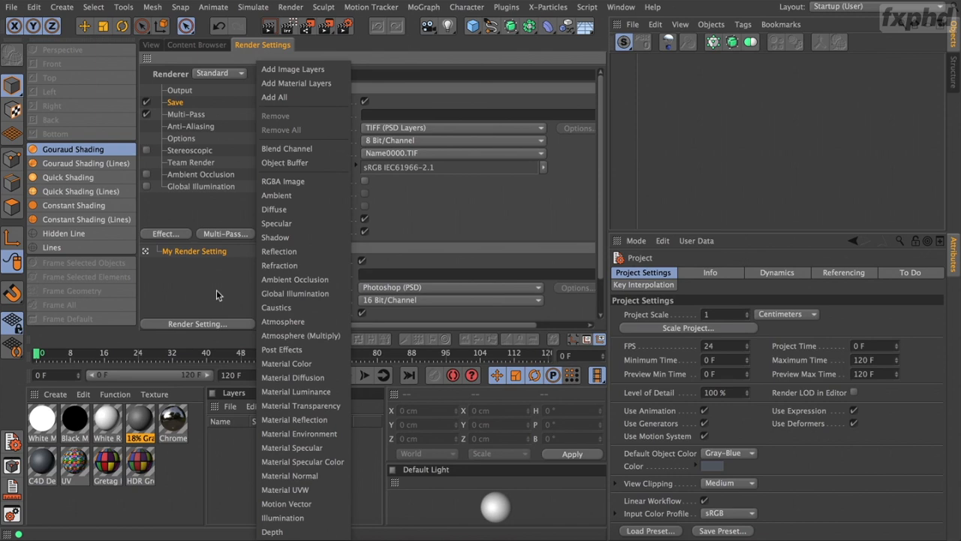
pyautogui.click(187, 465)
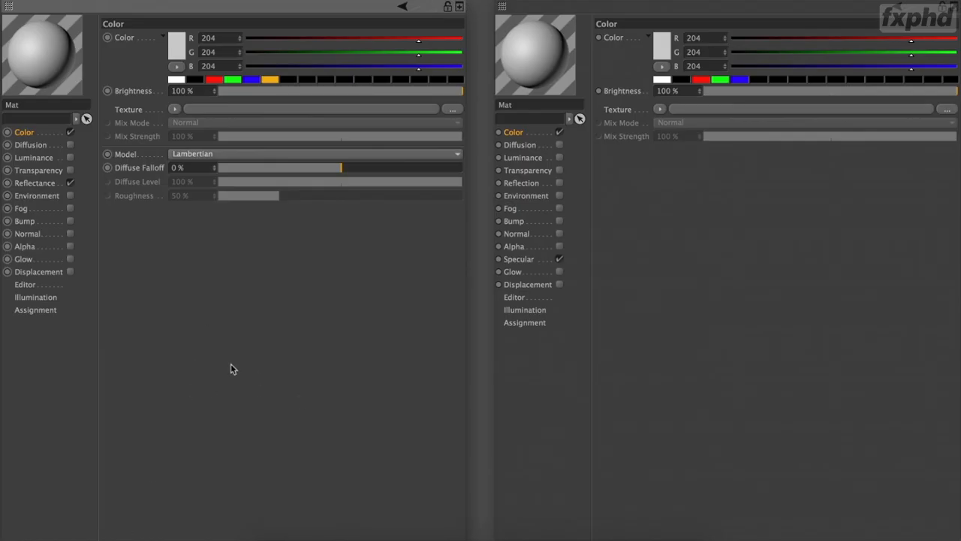
# - Open the color picker of the material with the Specular channel and try its HSV and Color Table modes
pyautogui.click(726, 285)
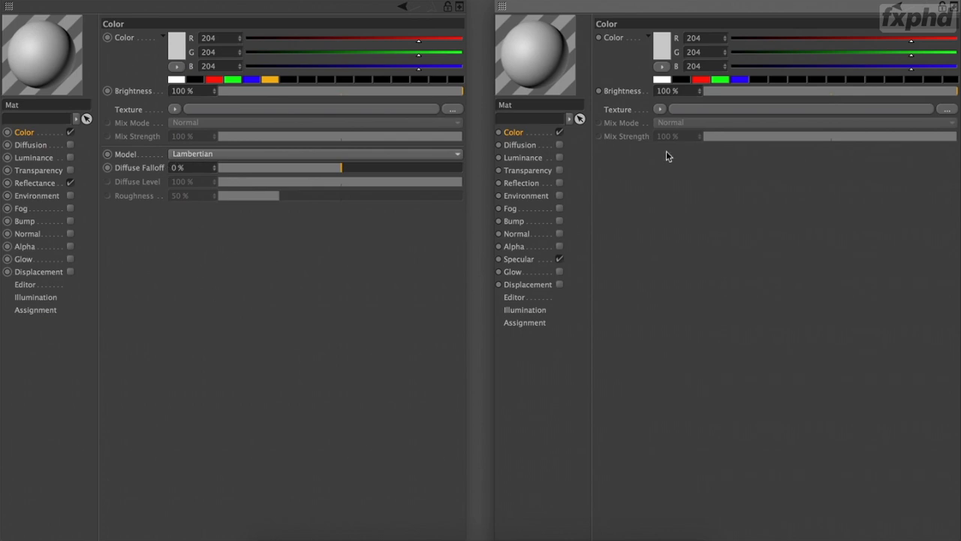
pyautogui.click(661, 49)
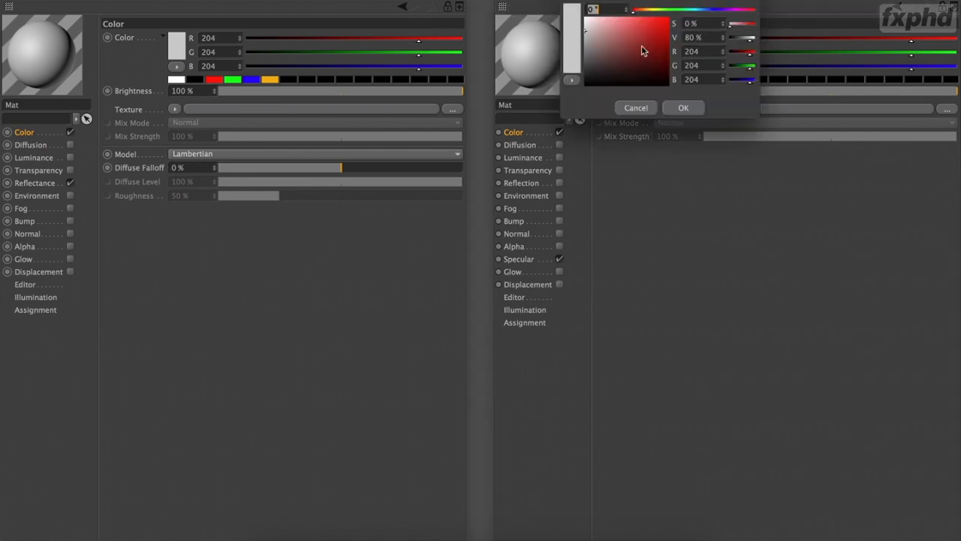
pyautogui.click(574, 81)
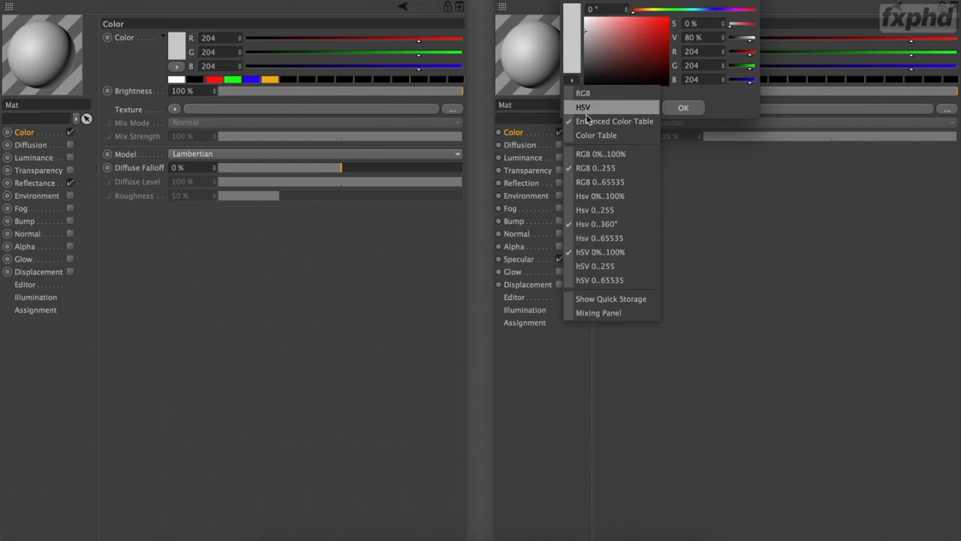
pyautogui.click(588, 107)
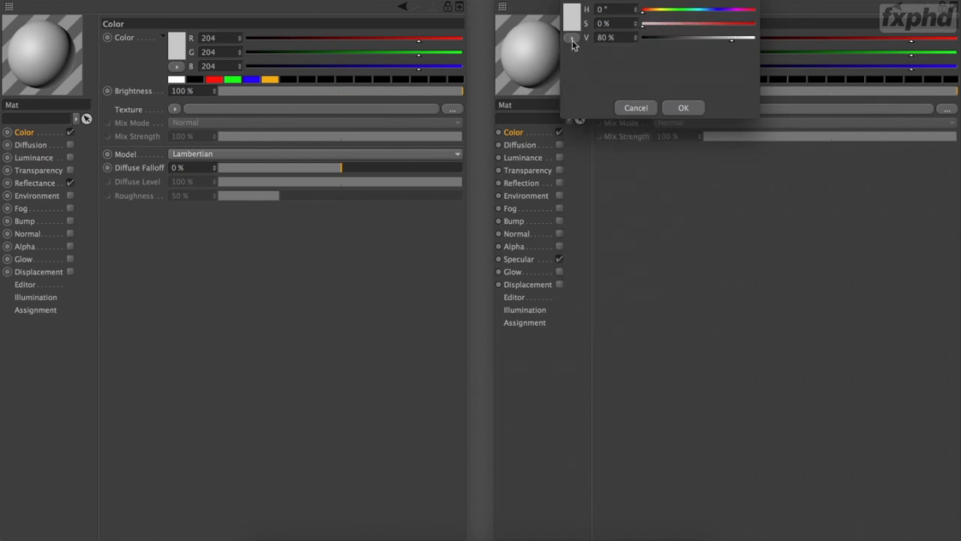
pyautogui.click(572, 39)
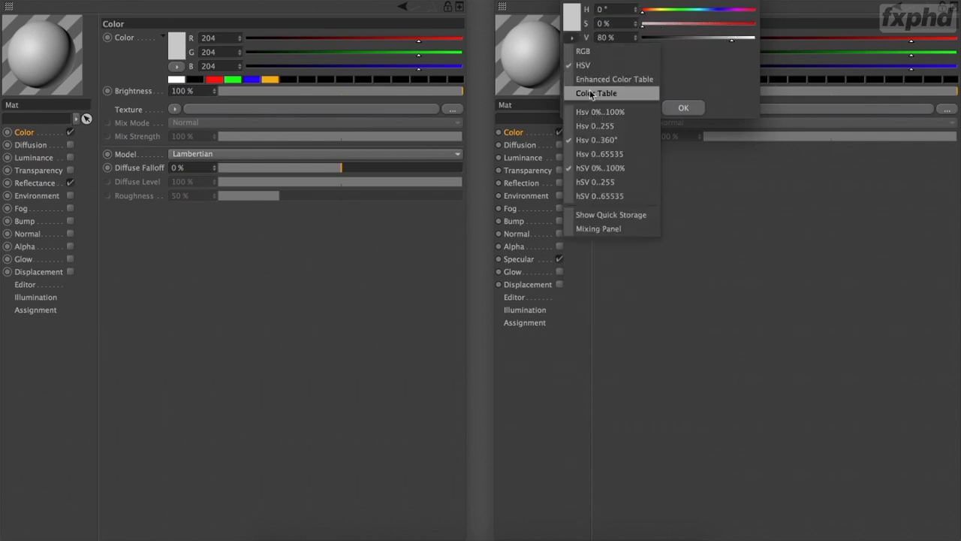
pyautogui.click(589, 91)
# - Show and hide the picker's Mixing Panel, restore the Enhanced Color Table mode and accept the color
pyautogui.click(573, 43)
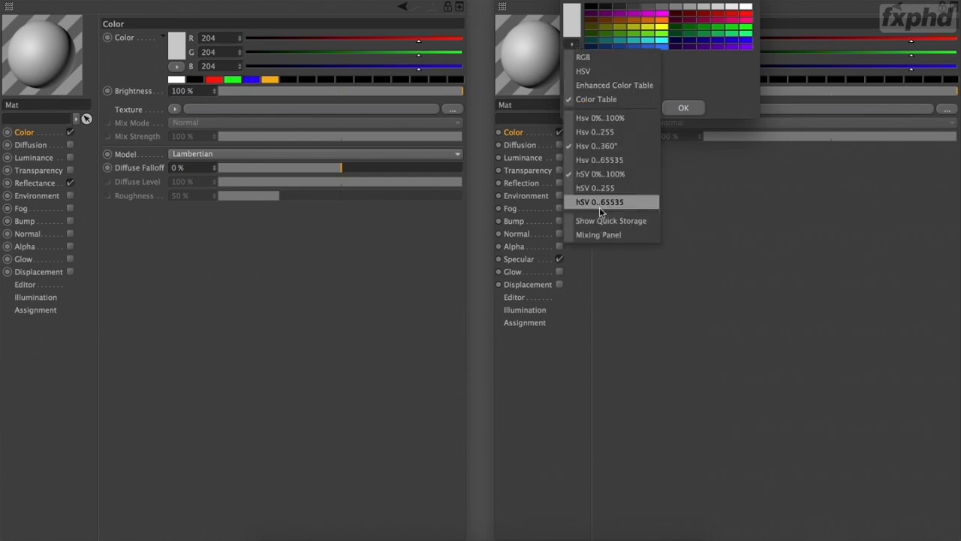
pyautogui.click(598, 235)
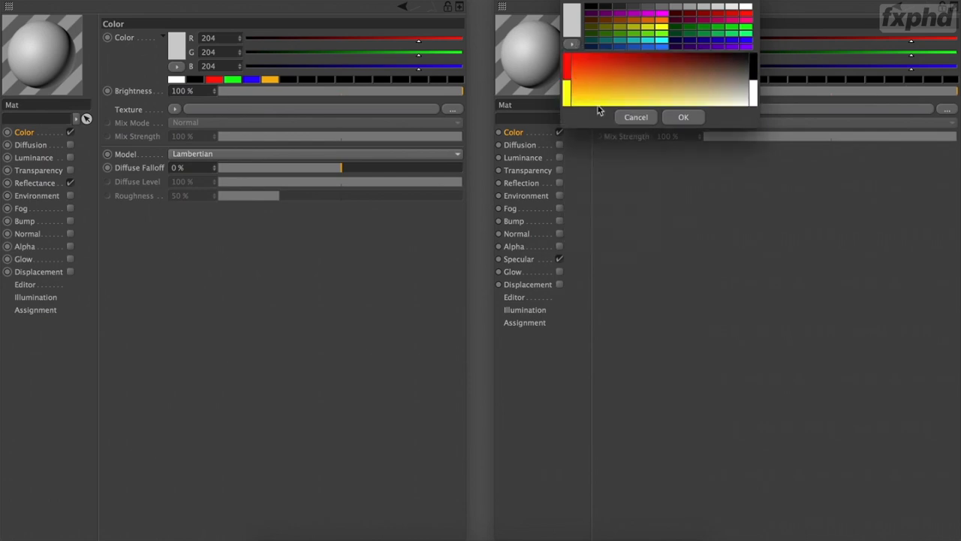
pyautogui.click(574, 45)
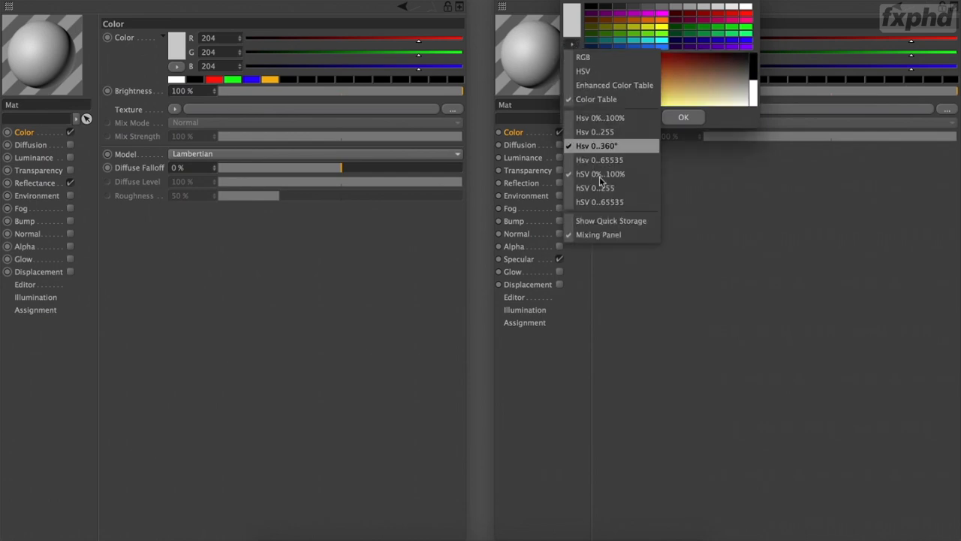
pyautogui.click(598, 232)
pyautogui.click(573, 44)
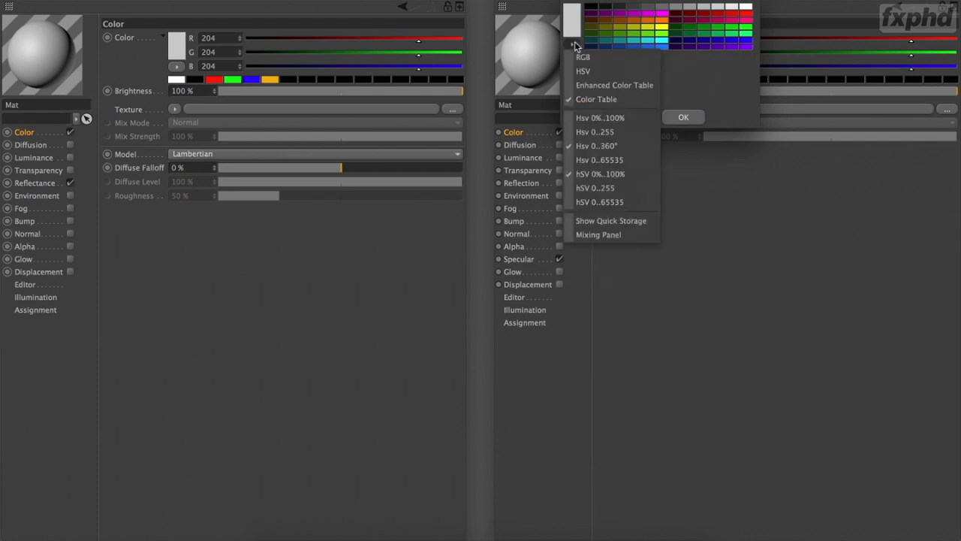
pyautogui.click(582, 85)
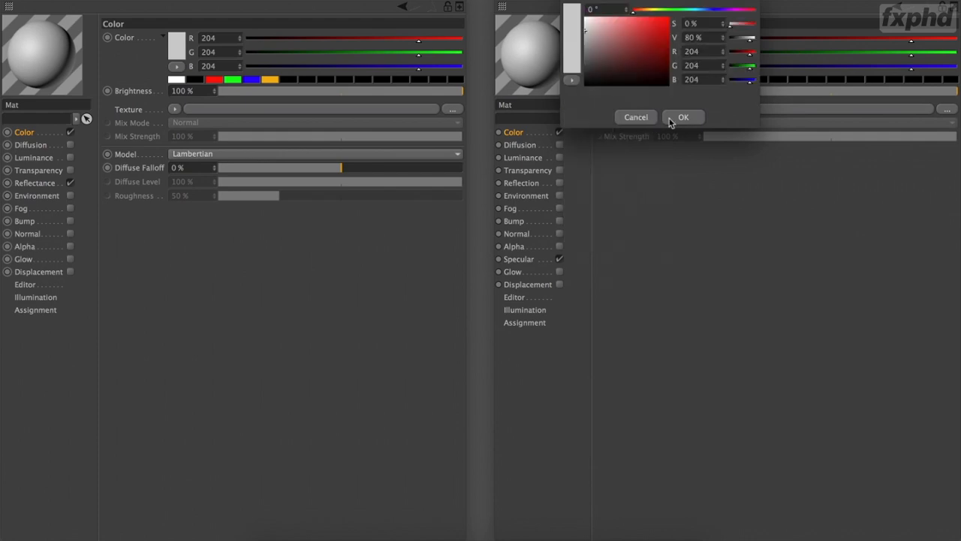
pyautogui.click(676, 118)
# - Try the Color Table and Enhanced Color Table modes for the same material's Color channel, returning it to RGB
pyautogui.click(661, 67)
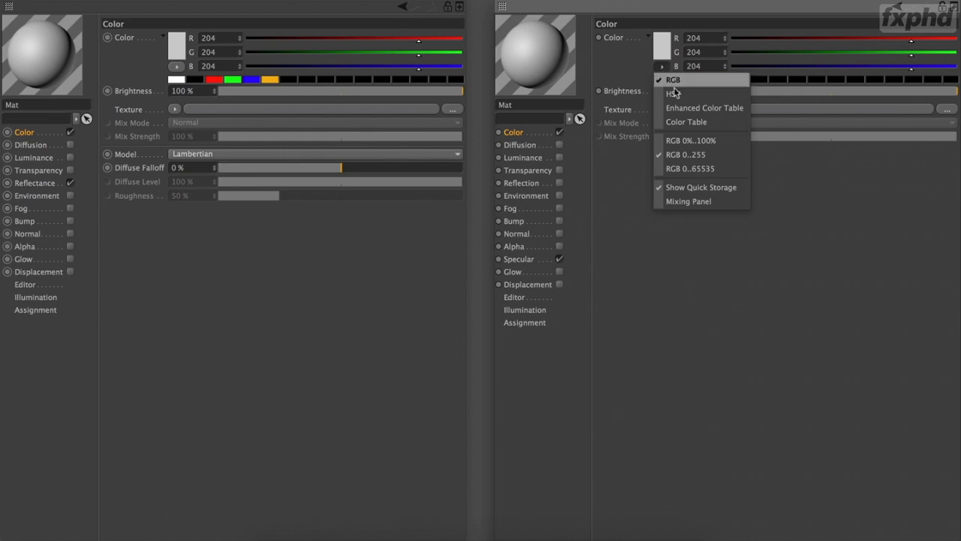
pyautogui.click(689, 122)
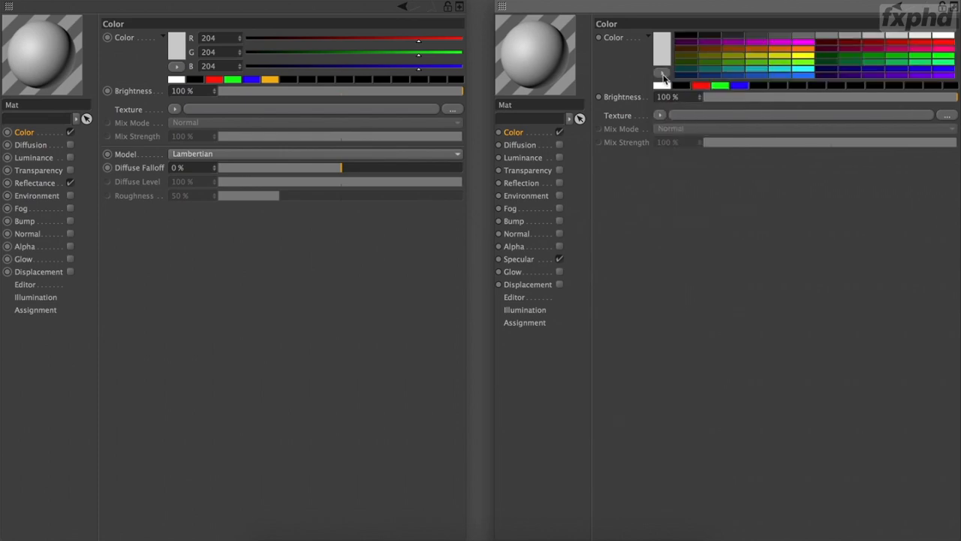
pyautogui.click(662, 74)
pyautogui.click(676, 114)
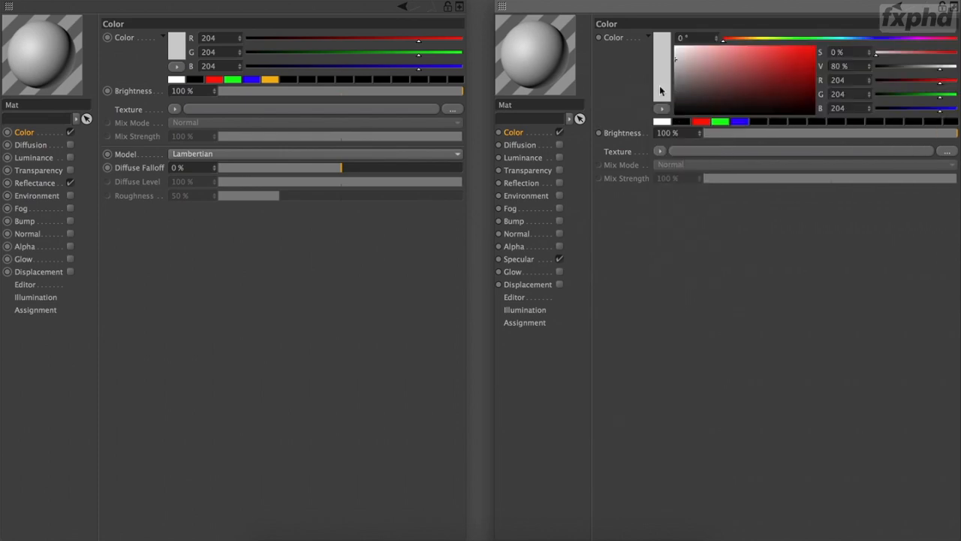
pyautogui.click(662, 109)
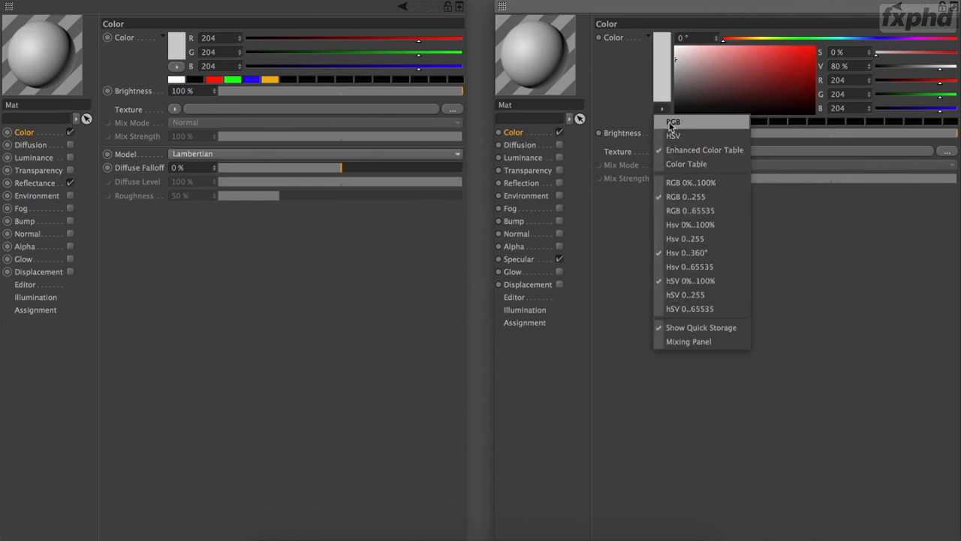
pyautogui.click(671, 122)
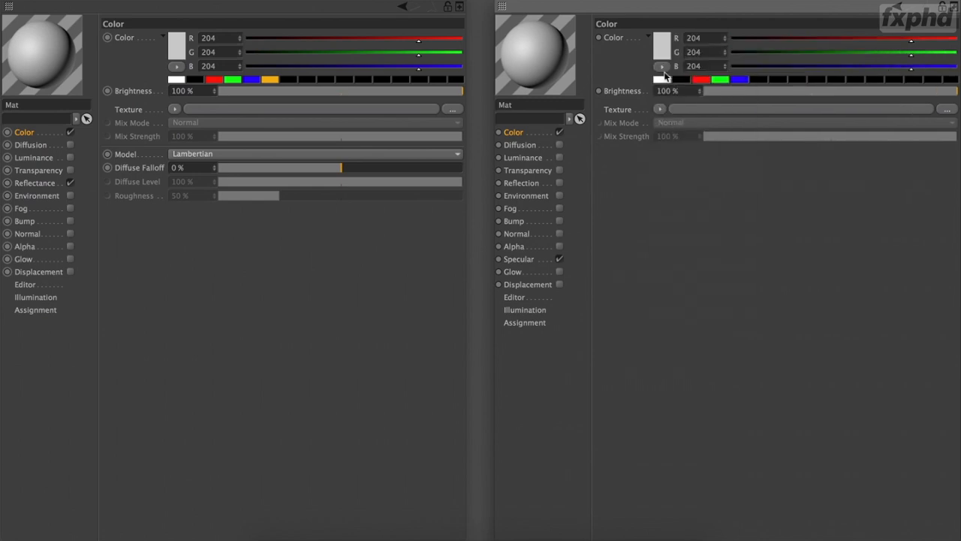
# - Switch the Color channel's sliders to HSV and back to RGB
pyautogui.click(661, 67)
pyautogui.click(673, 94)
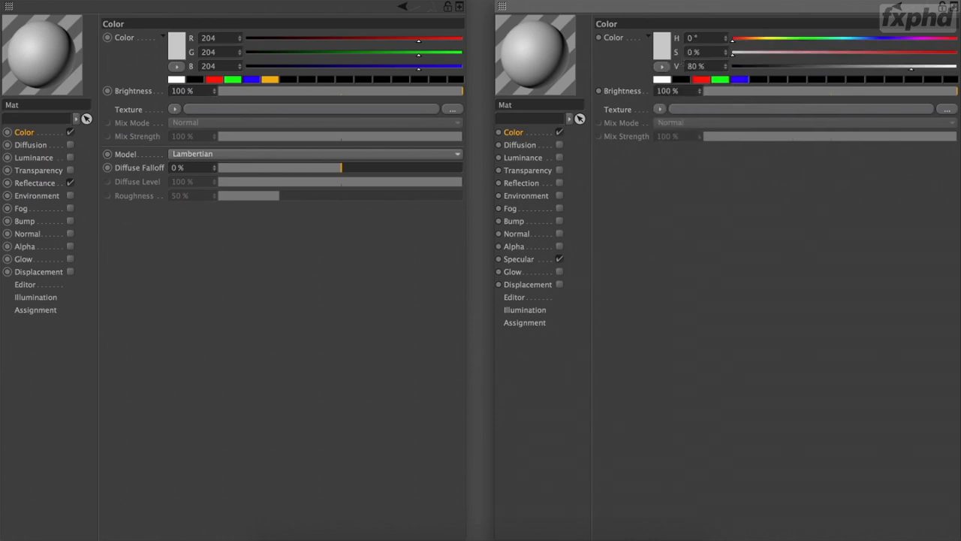
pyautogui.click(663, 67)
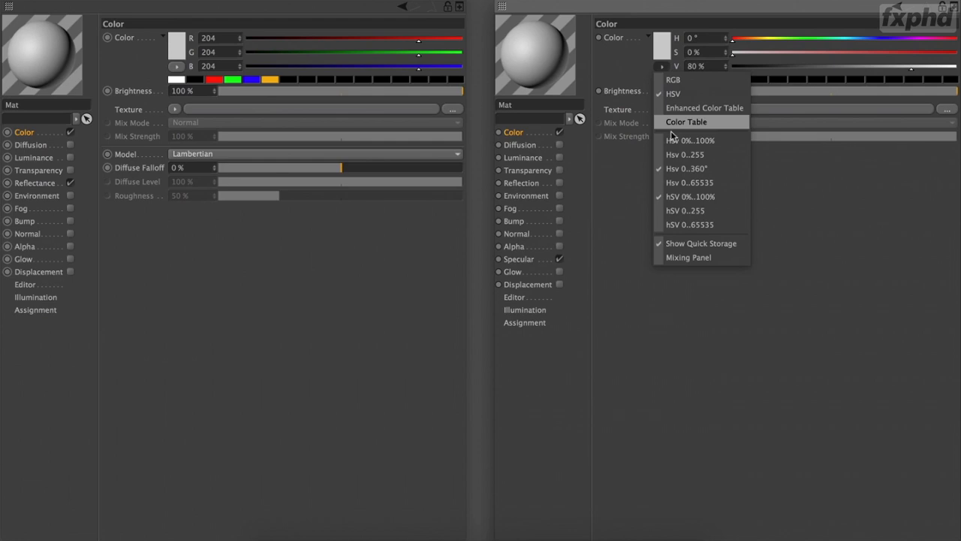
pyautogui.click(670, 80)
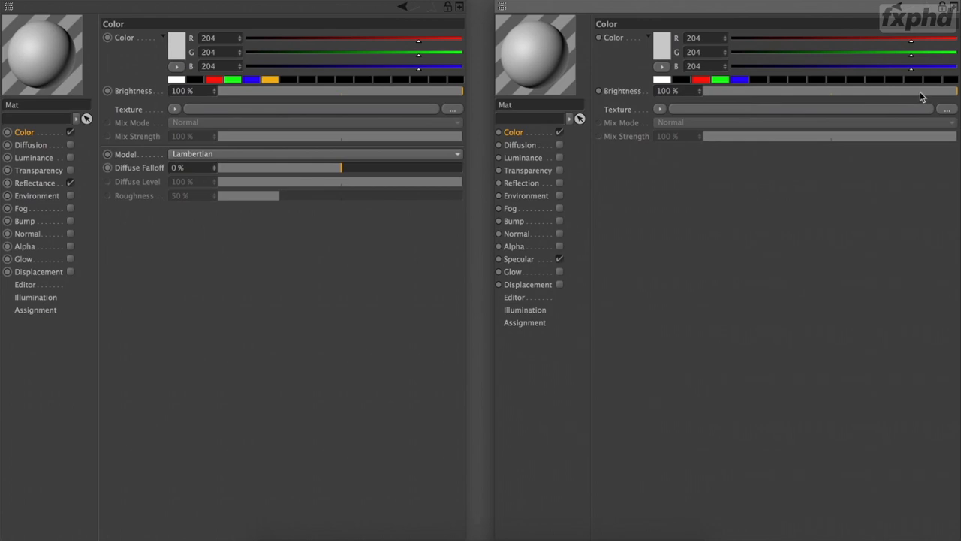
# - Lower the material's color Brightness to 19% and restore it to 100%
pyautogui.moveTo(920, 92); pyautogui.dragTo(752, 94)
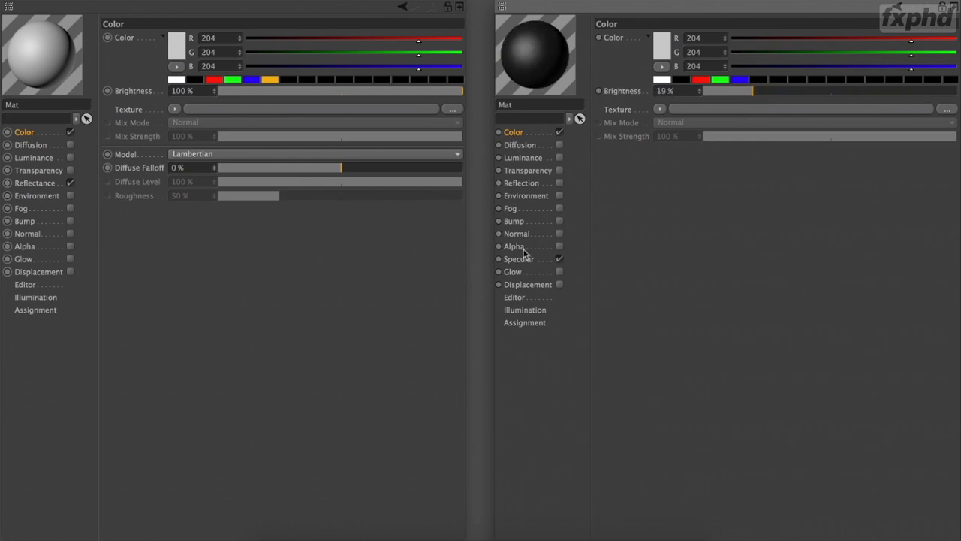
pyautogui.moveTo(827, 94); pyautogui.dragTo(958, 99)
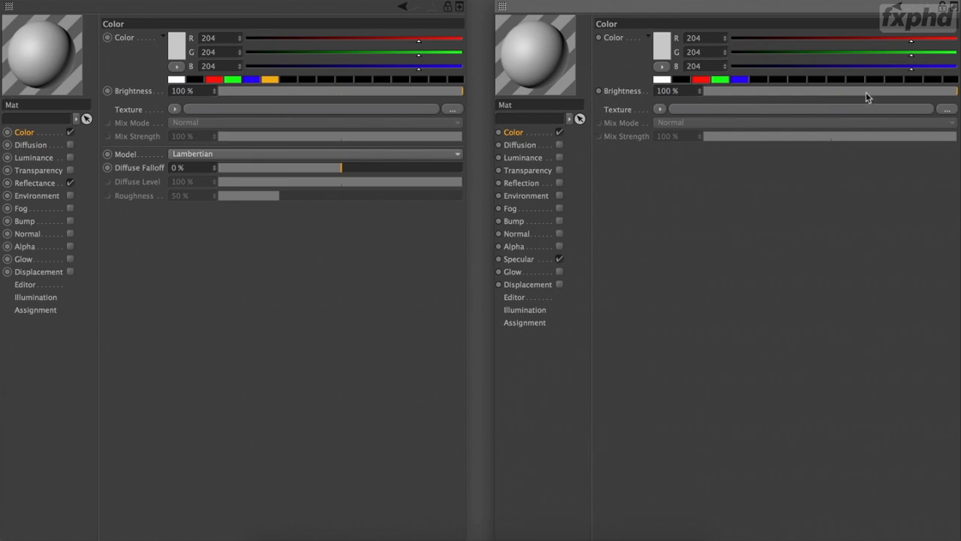
pyautogui.moveTo(893, 92); pyautogui.dragTo(959, 95)
# - Compare the Illumination settings of both materials, returning the material with the Reflectance channel to its Color settings
pyautogui.click(515, 312)
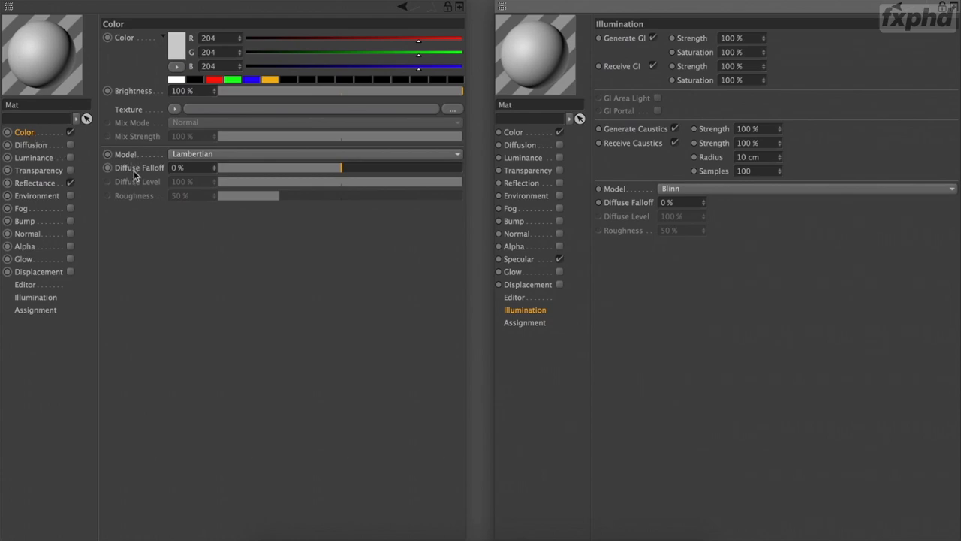
pyautogui.click(43, 299)
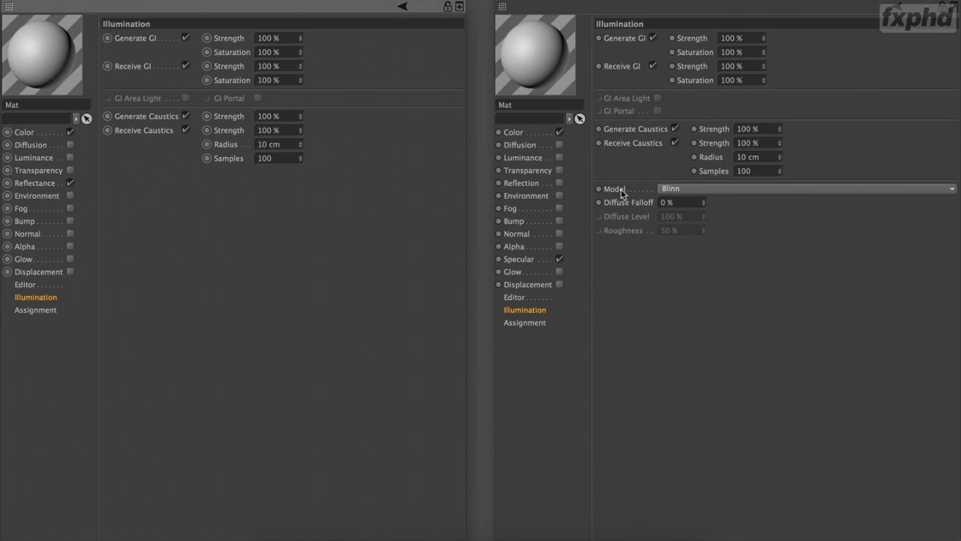
pyautogui.click(41, 132)
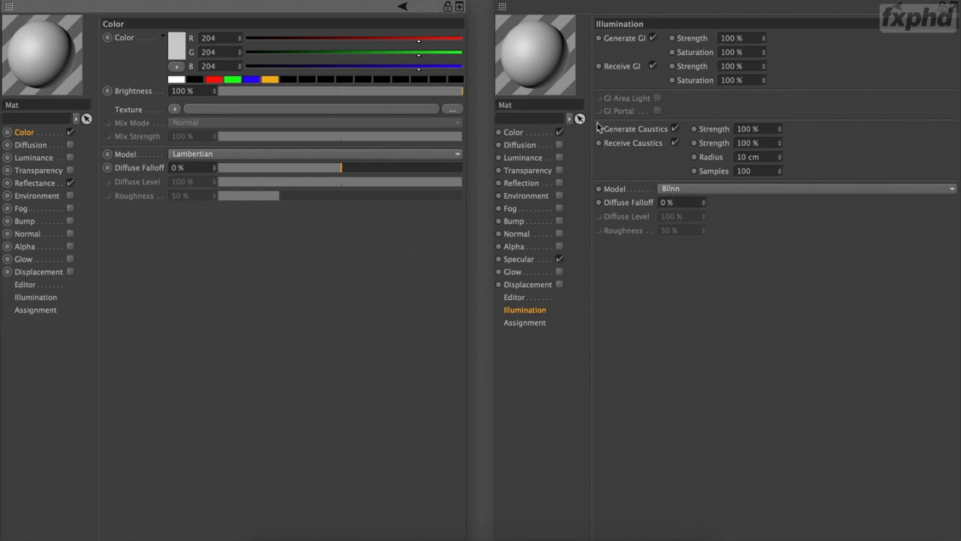
# - Open the Specular-channel material's preview in a separate window and check the illumination Model options, keeping Blinn
pyautogui.rightClick(547, 58)
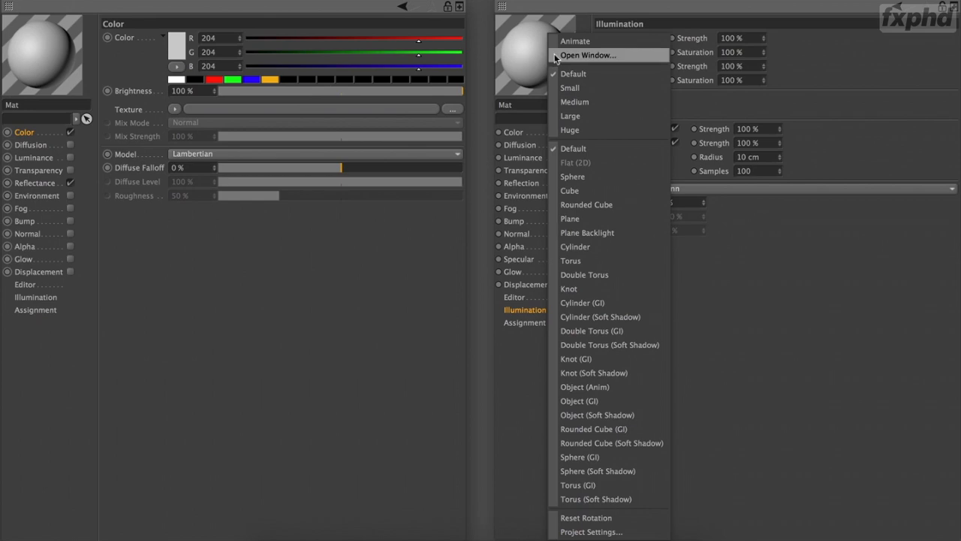
pyautogui.click(559, 55)
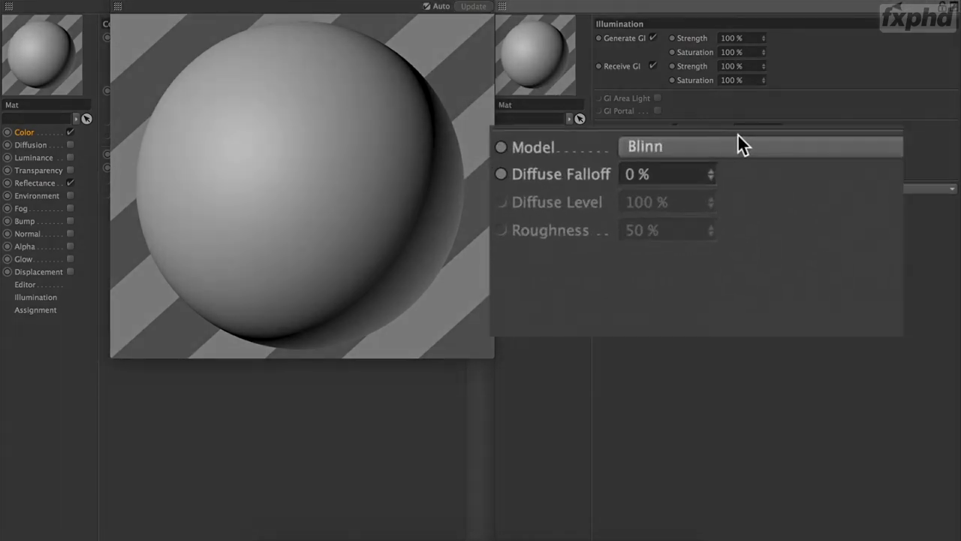
pyautogui.click(752, 147)
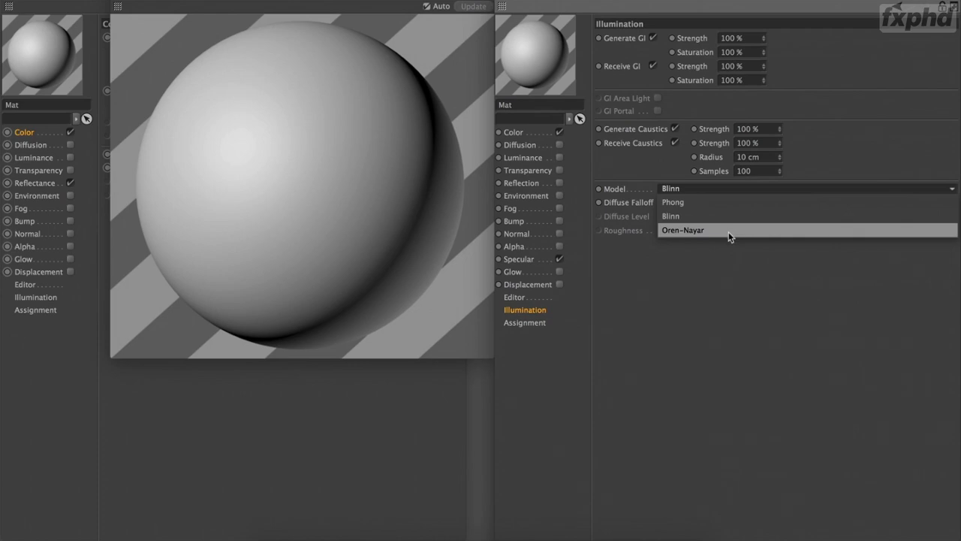
pyautogui.click(702, 288)
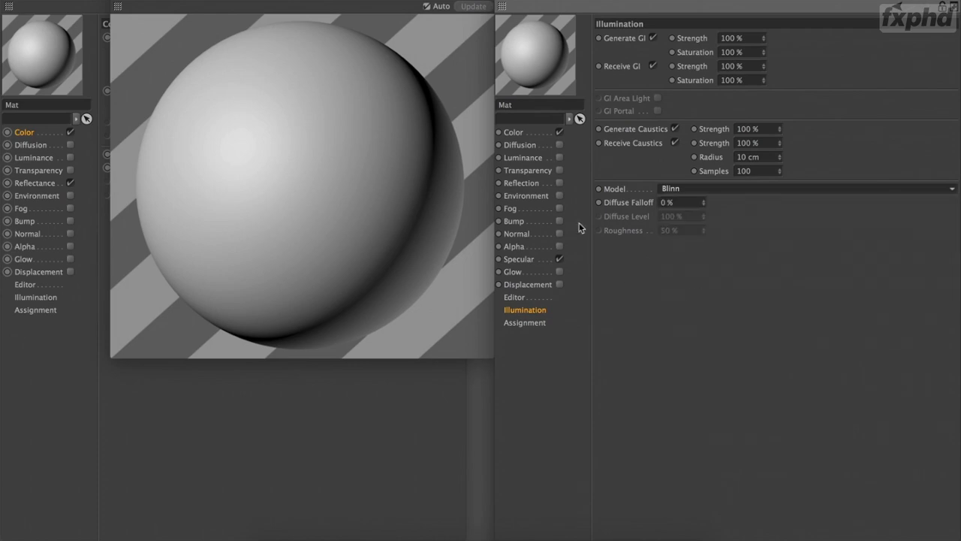
# - Review the Specular-channel material's Color and Specular settings, turning its Specular channel off and back on
pyautogui.click(529, 133)
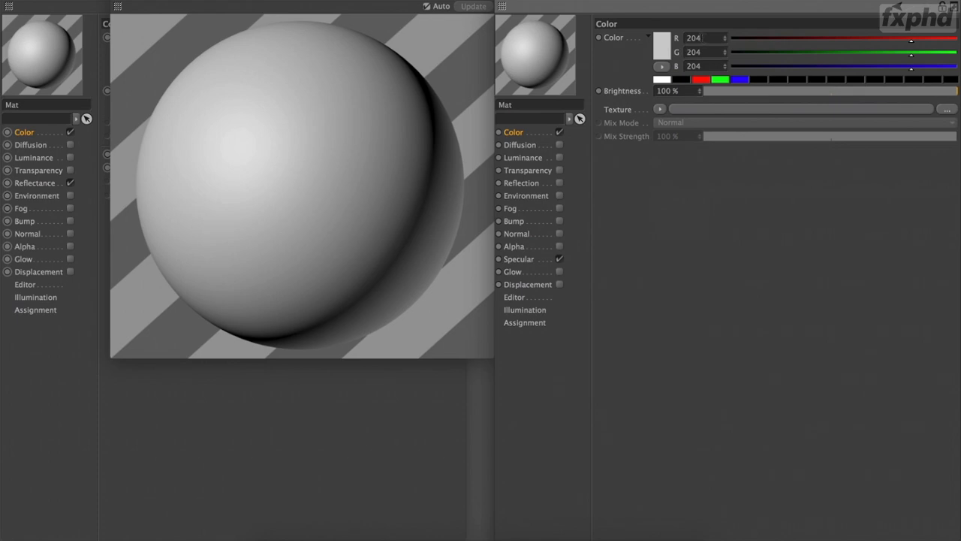
pyautogui.click(526, 260)
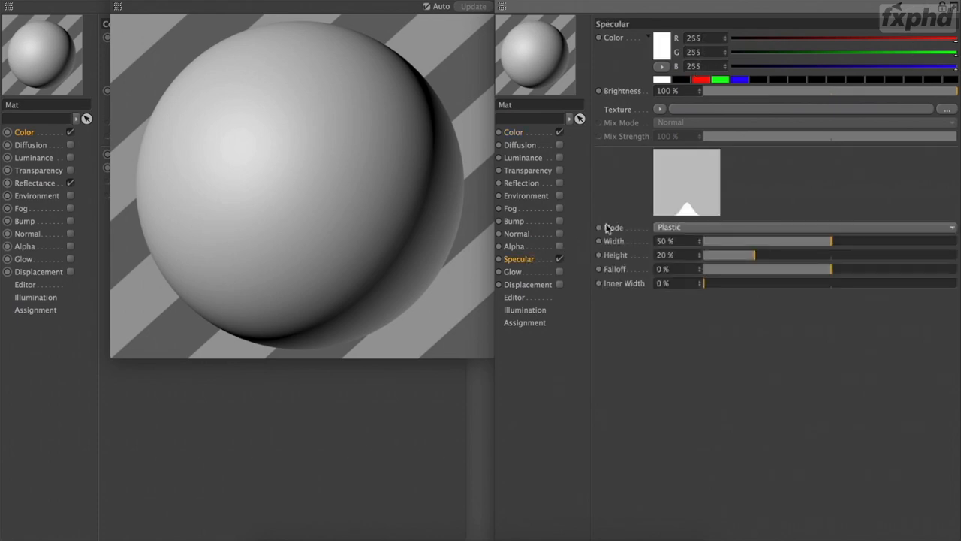
pyautogui.click(559, 258)
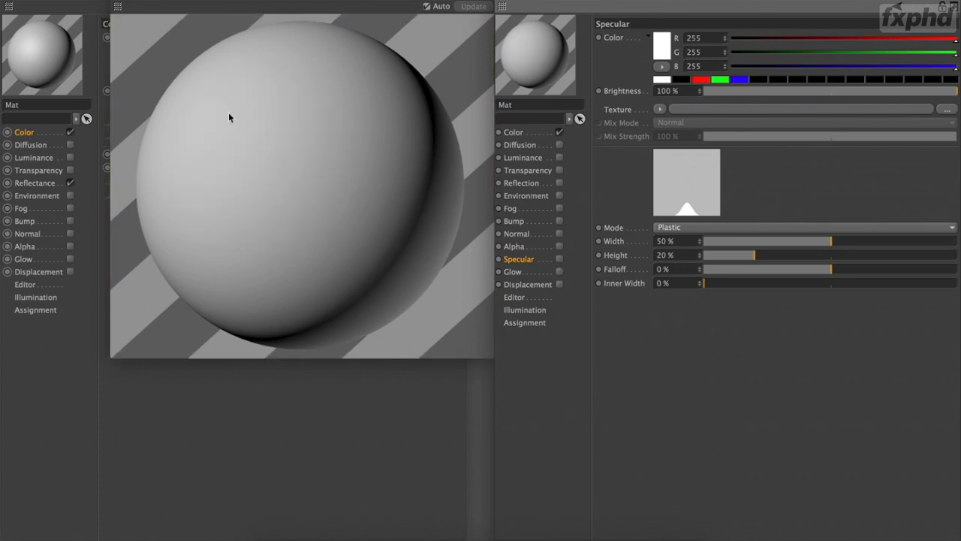
pyautogui.click(559, 259)
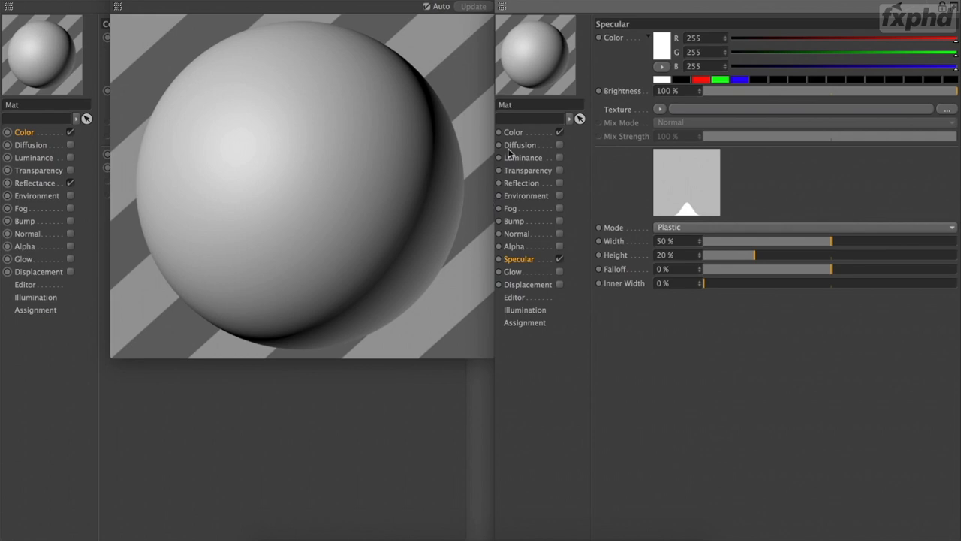
# - Switch the Specular-channel material's illumination Model to Phong and back to Blinn to compare the highlights
pyautogui.click(518, 309)
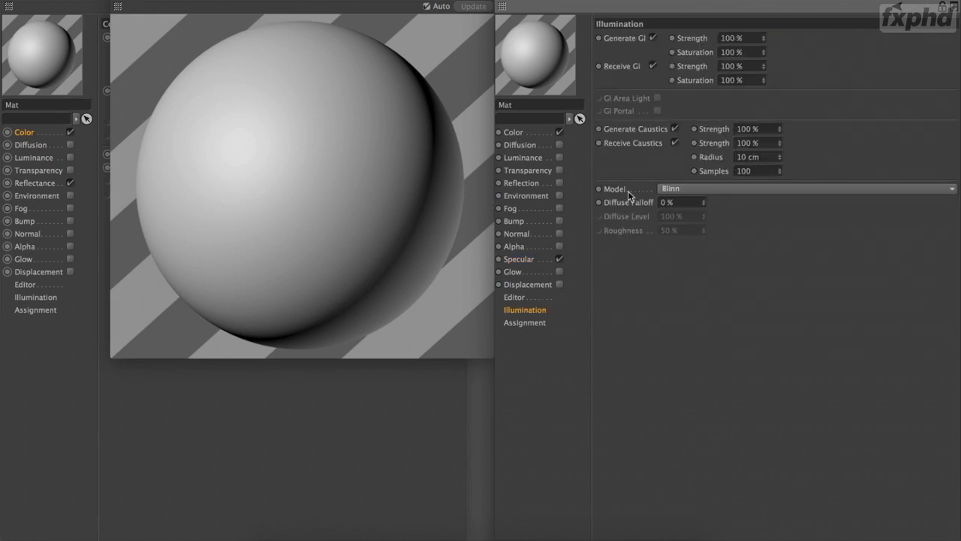
pyautogui.click(700, 188)
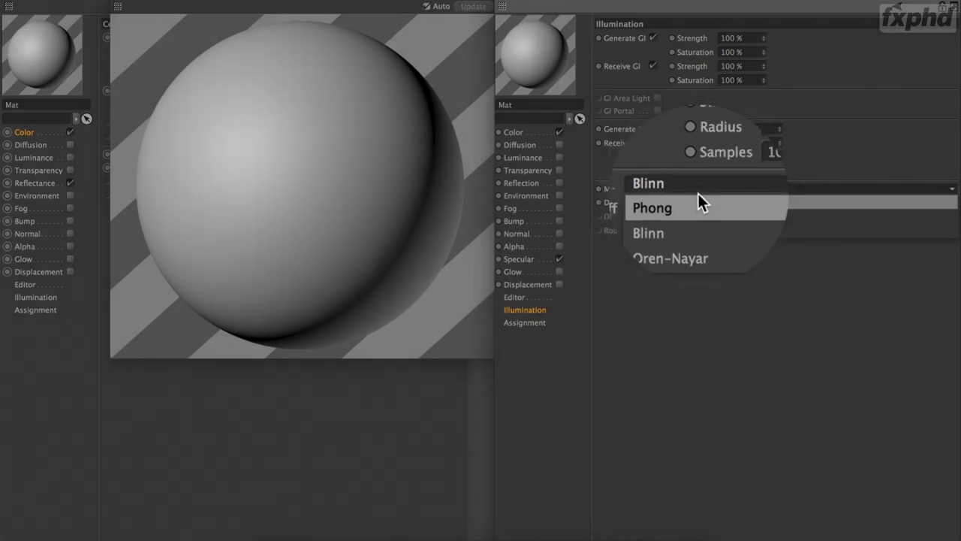
pyautogui.click(699, 197)
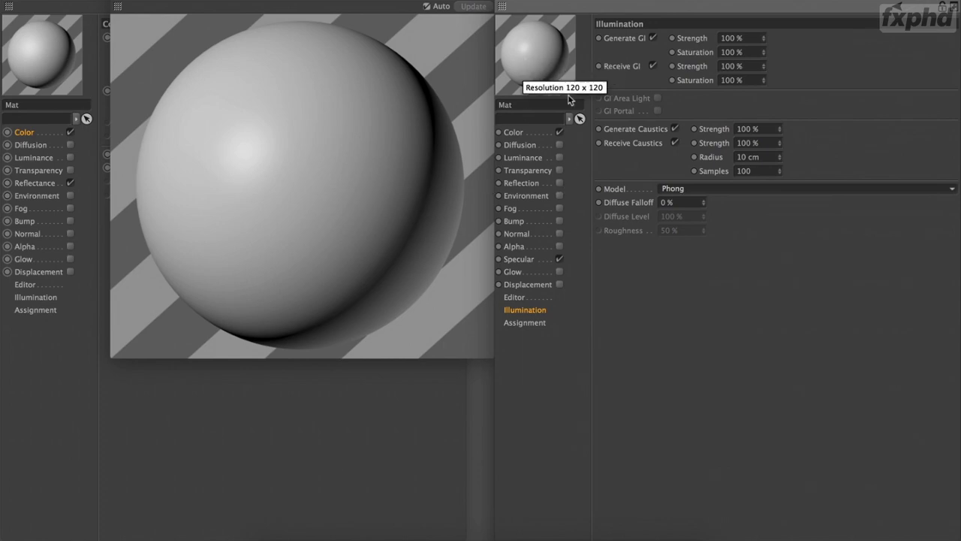
pyautogui.click(674, 188)
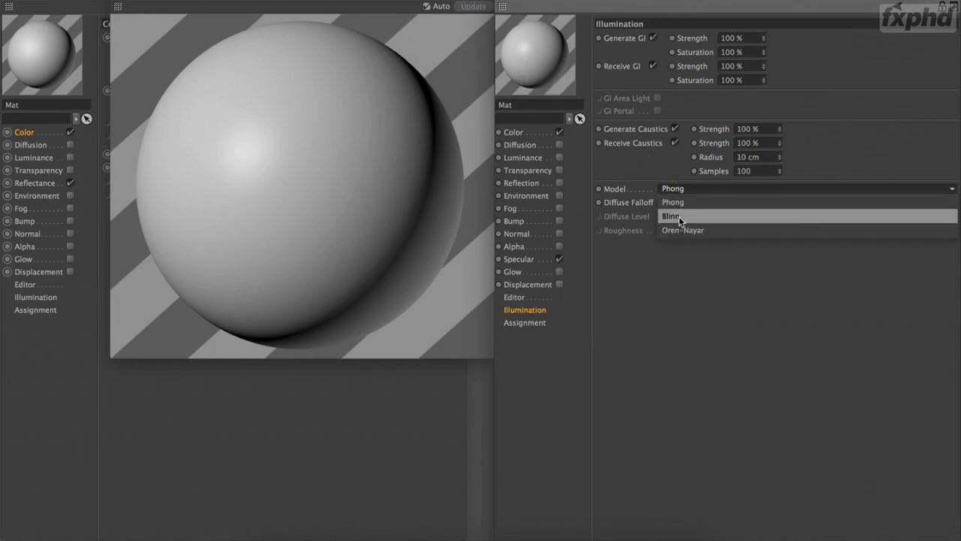
pyautogui.click(679, 216)
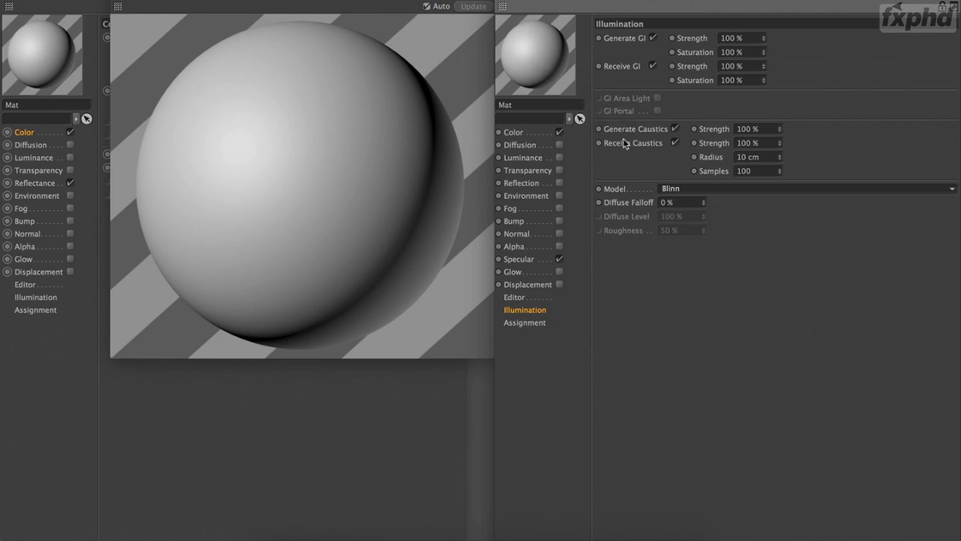
# - Compare Phong shading with the Specular channel off and on, and return the illumination Model to Blinn with Specular enabled
pyautogui.click(560, 259)
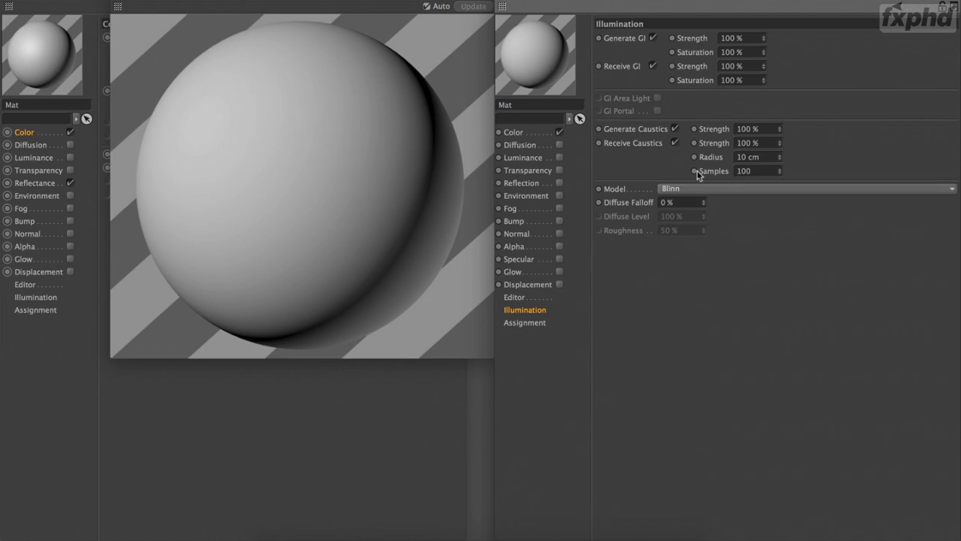
pyautogui.click(689, 189)
pyautogui.click(687, 203)
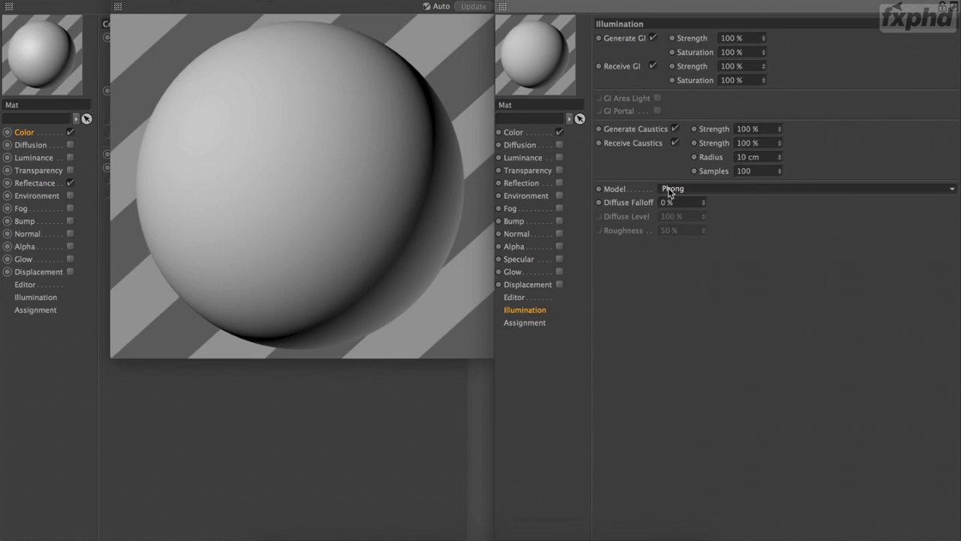
pyautogui.click(559, 259)
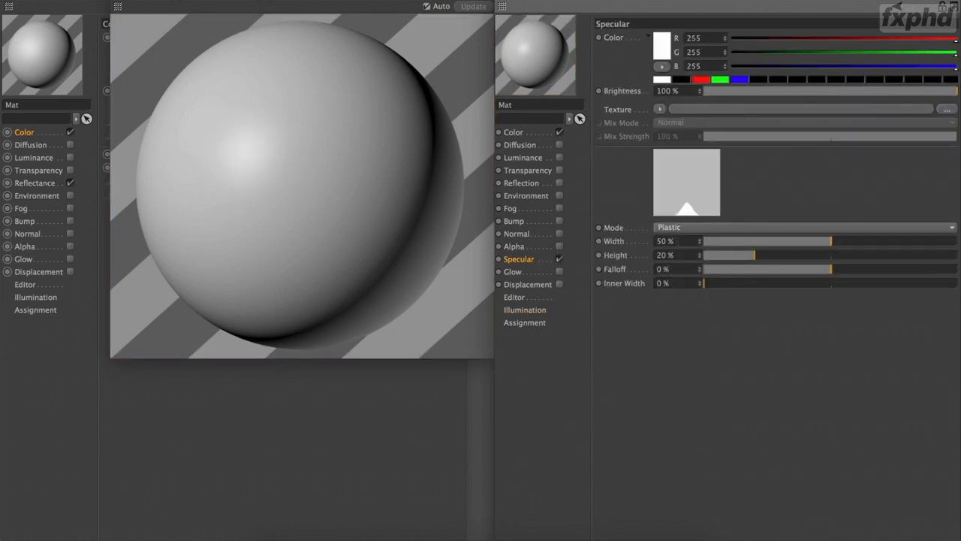
pyautogui.click(532, 311)
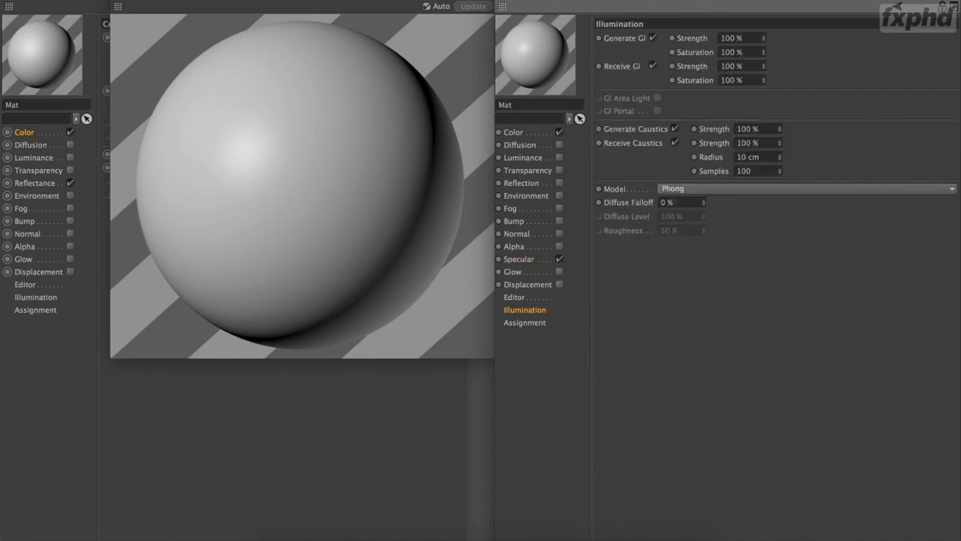
pyautogui.click(674, 189)
pyautogui.click(671, 216)
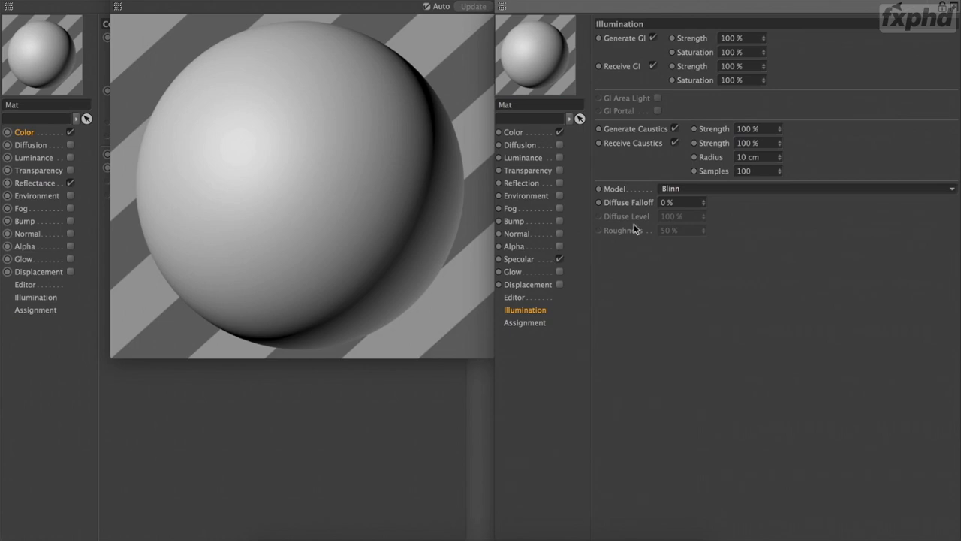
# - With the Specular channel off, switch the Model to Phong and back to Blinn, re-enable Specular, and return to the Illumination settings
pyautogui.click(559, 260)
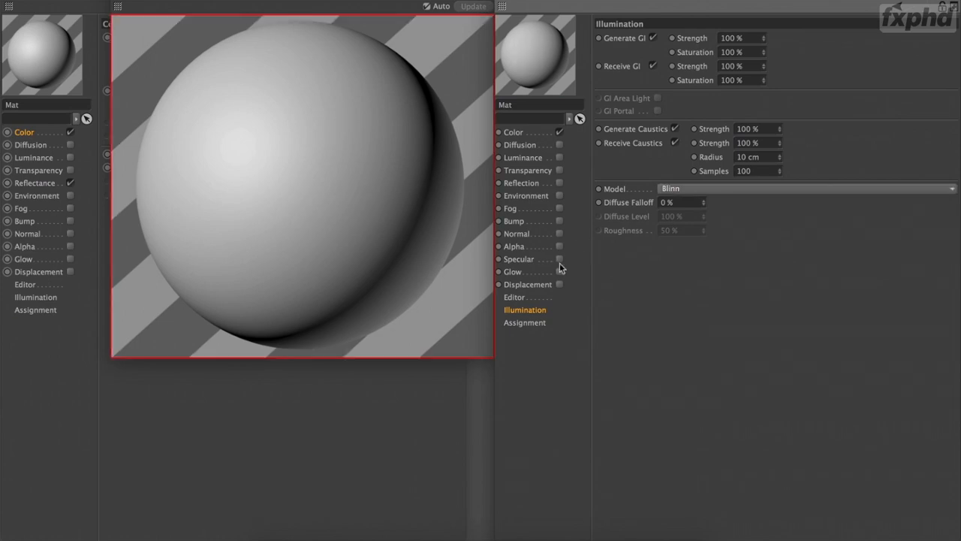
pyautogui.click(673, 192)
pyautogui.click(672, 202)
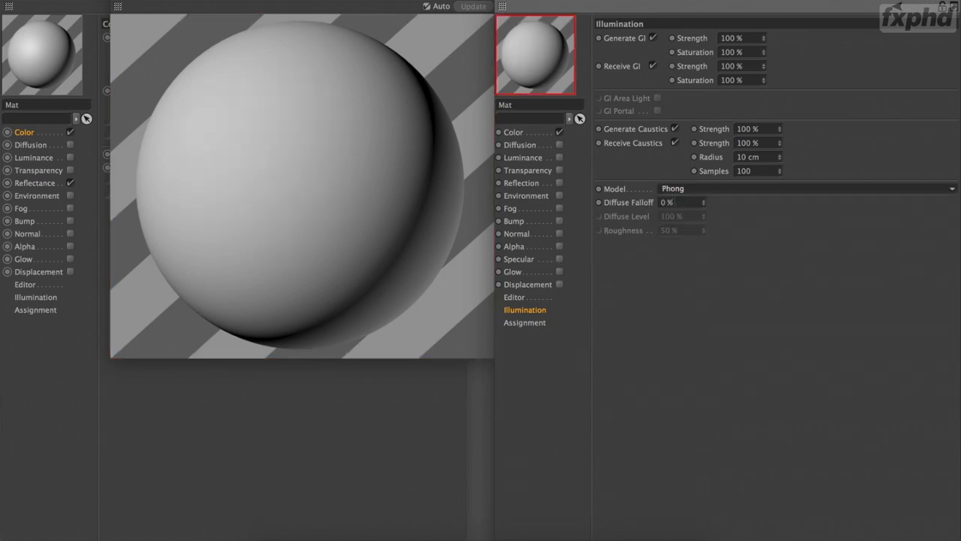
pyautogui.click(679, 191)
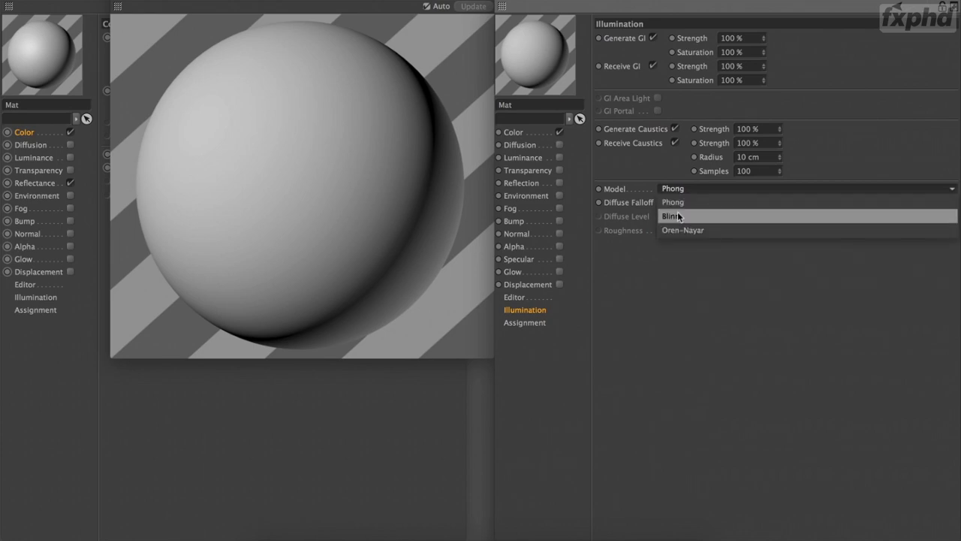
pyautogui.click(677, 214)
pyautogui.click(558, 258)
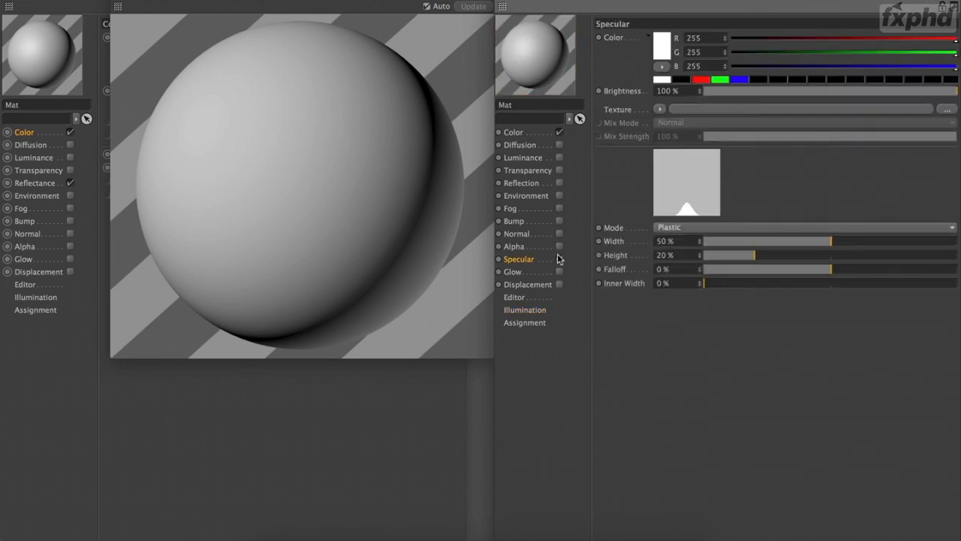
pyautogui.click(535, 309)
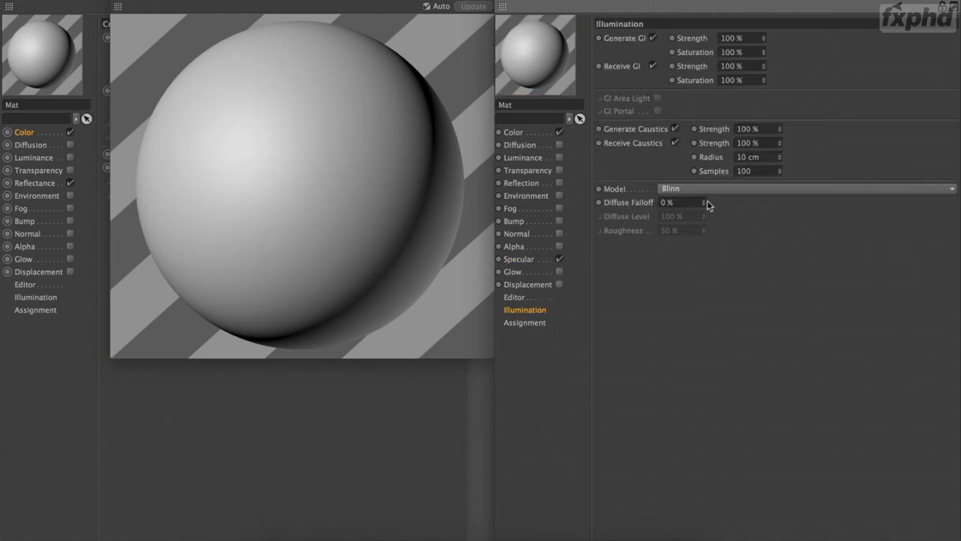
# - Set the illumination Model to Oren-Nayar, comparing it with Phong before choosing Oren-Nayar again
pyautogui.click(728, 192)
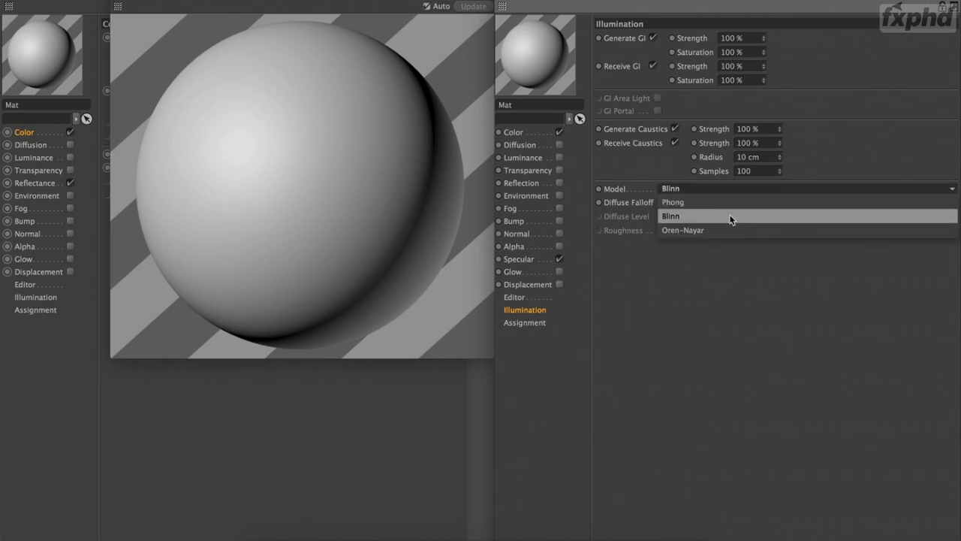
pyautogui.click(732, 226)
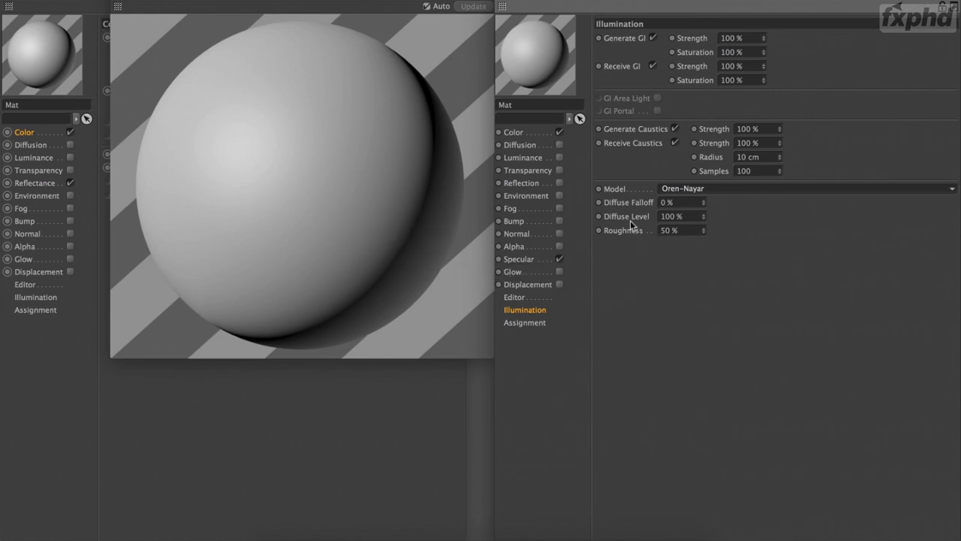
pyautogui.click(684, 188)
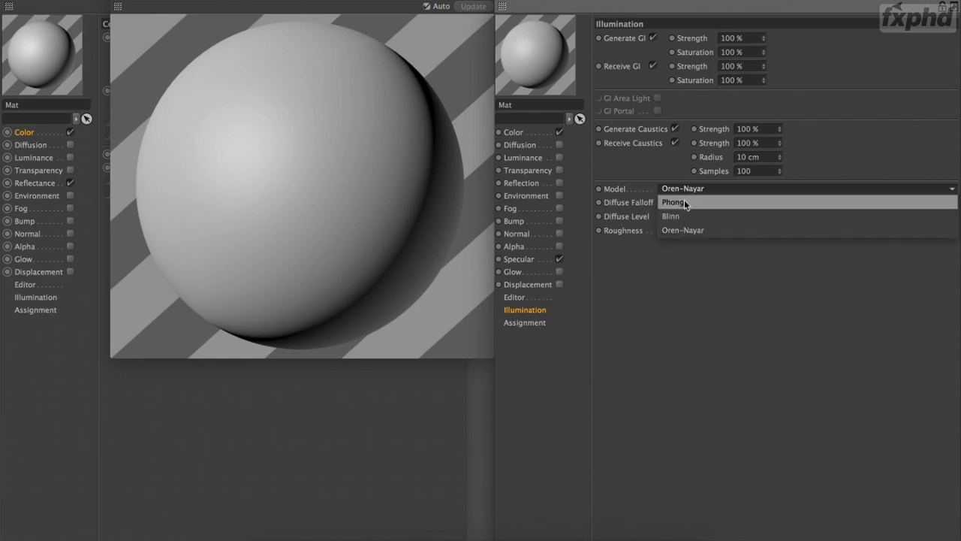
pyautogui.click(684, 199)
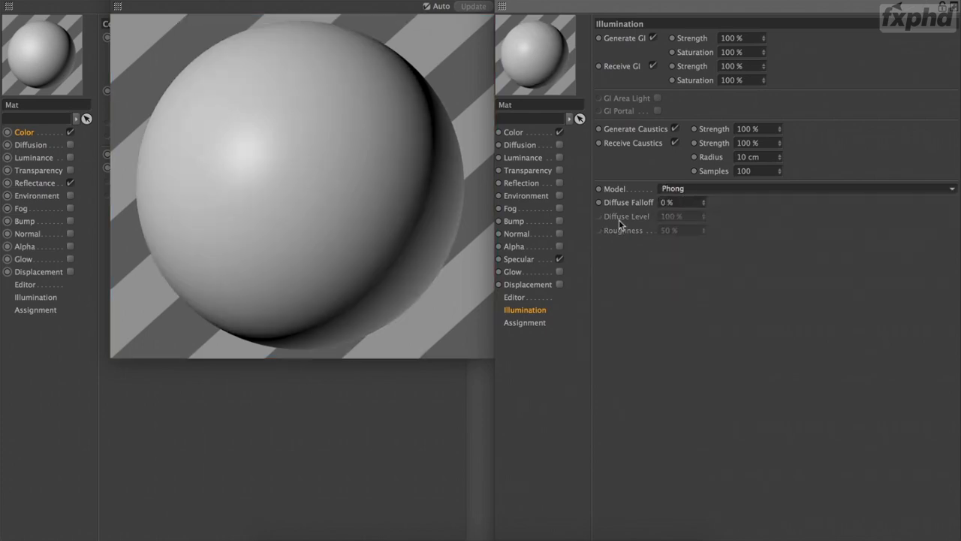
pyautogui.click(685, 193)
pyautogui.click(680, 230)
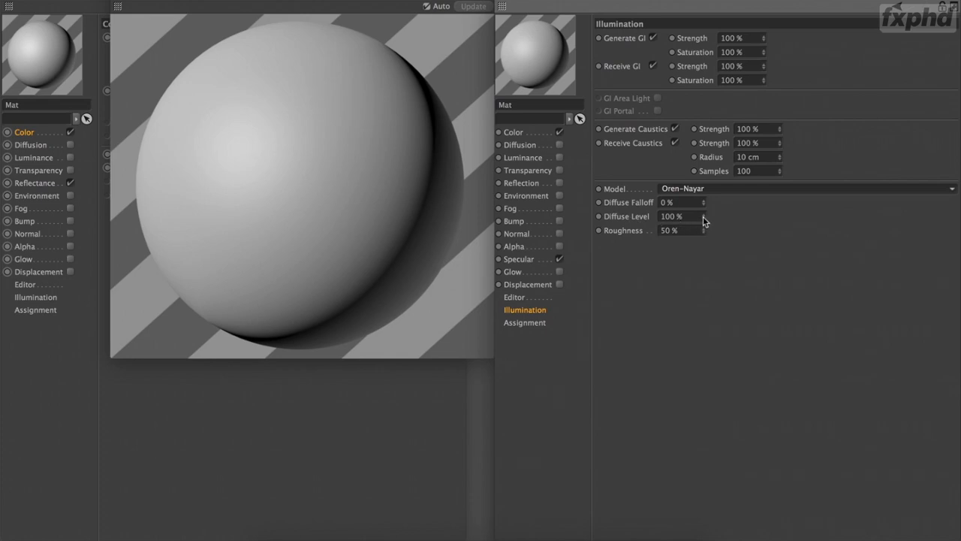
# - Try a Diffuse Level of 66% and undo it, and test the Roughness at 200% and 0%
pyautogui.moveTo(703, 216); pyautogui.dragTo(703, 244)
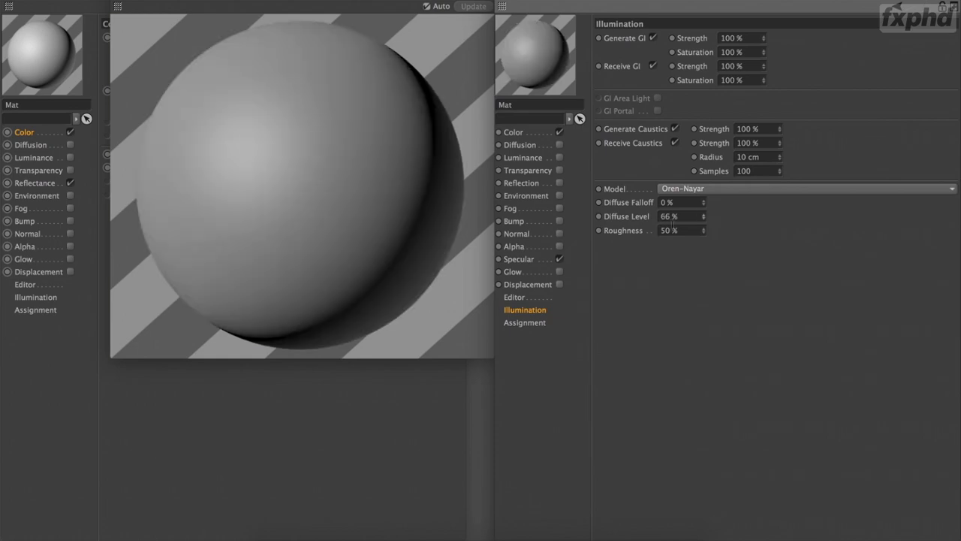
pyautogui.press('super+z')
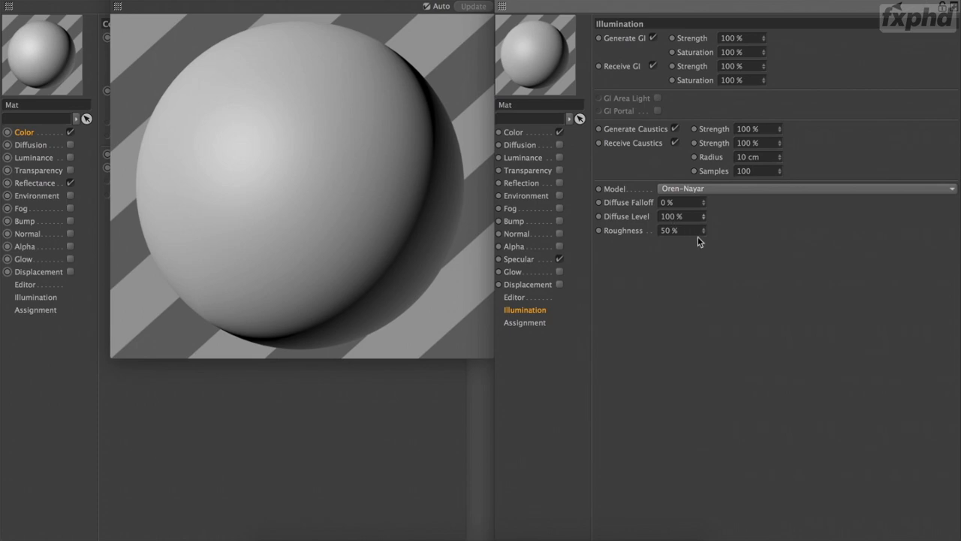
pyautogui.moveTo(703, 231); pyautogui.dragTo(703, 176)
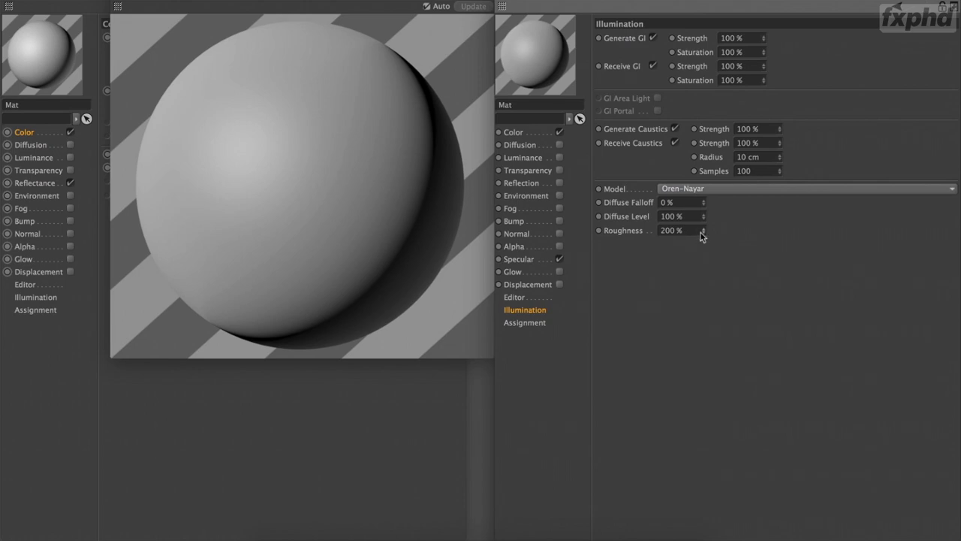
pyautogui.moveTo(705, 231); pyautogui.dragTo(661, 235)
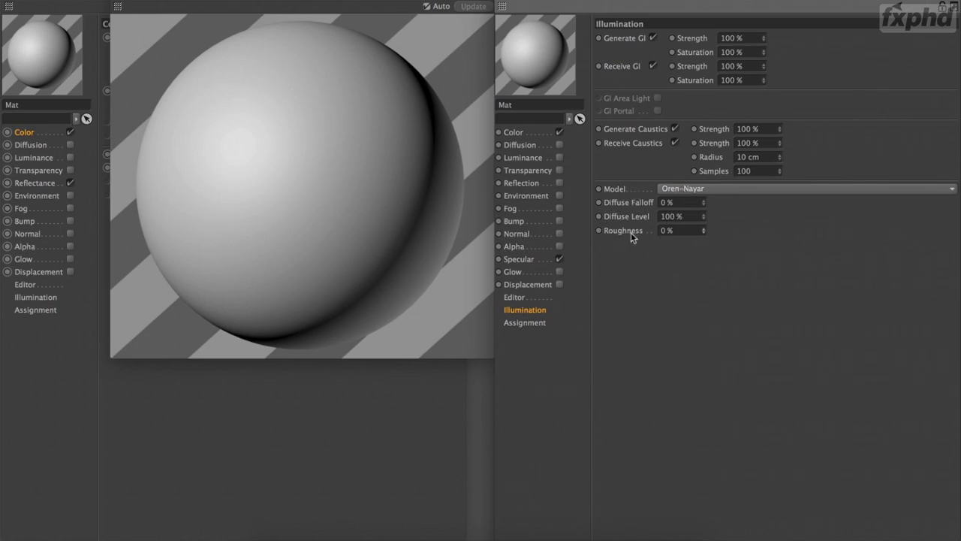
# - Switch the Model to Blinn and back to Oren-Nayar to compare them at 0% Roughness
pyautogui.click(675, 188)
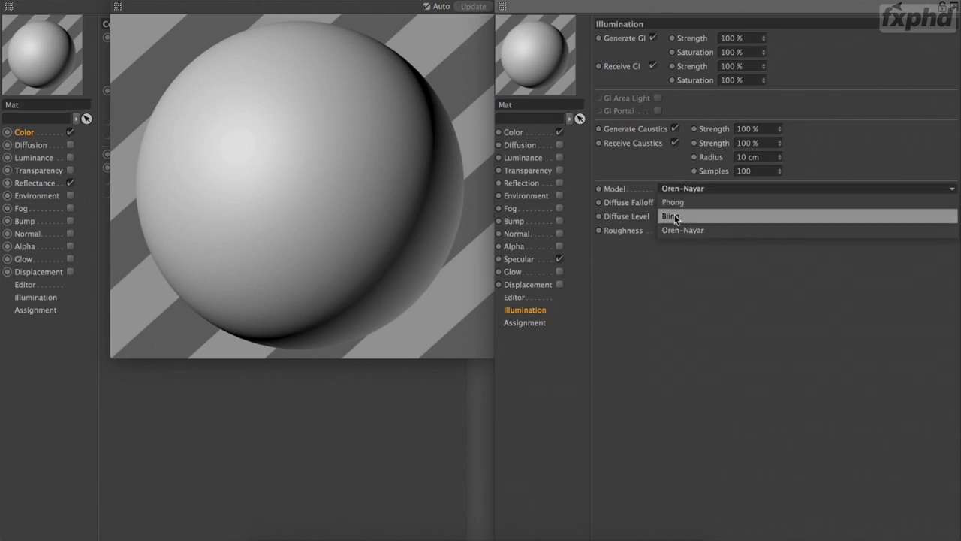
pyautogui.click(676, 216)
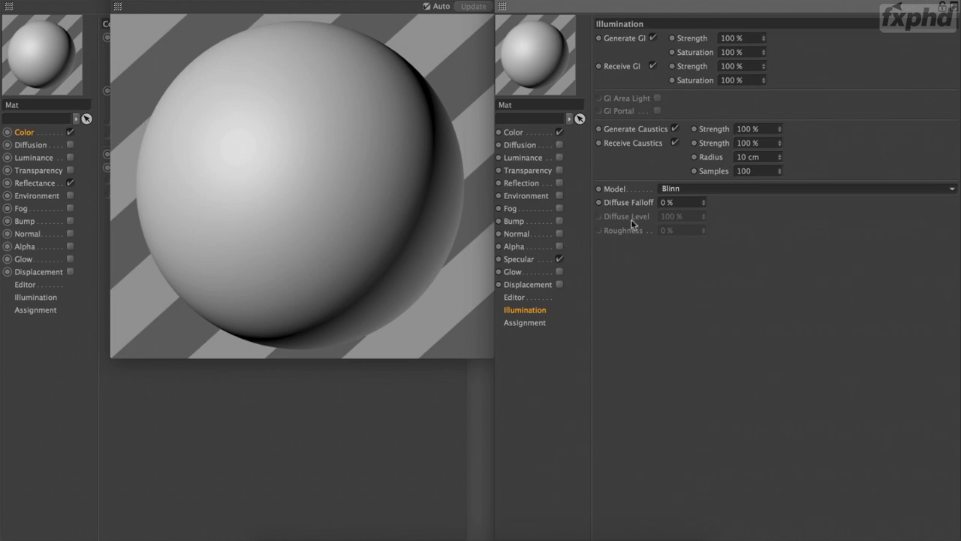
pyautogui.click(697, 188)
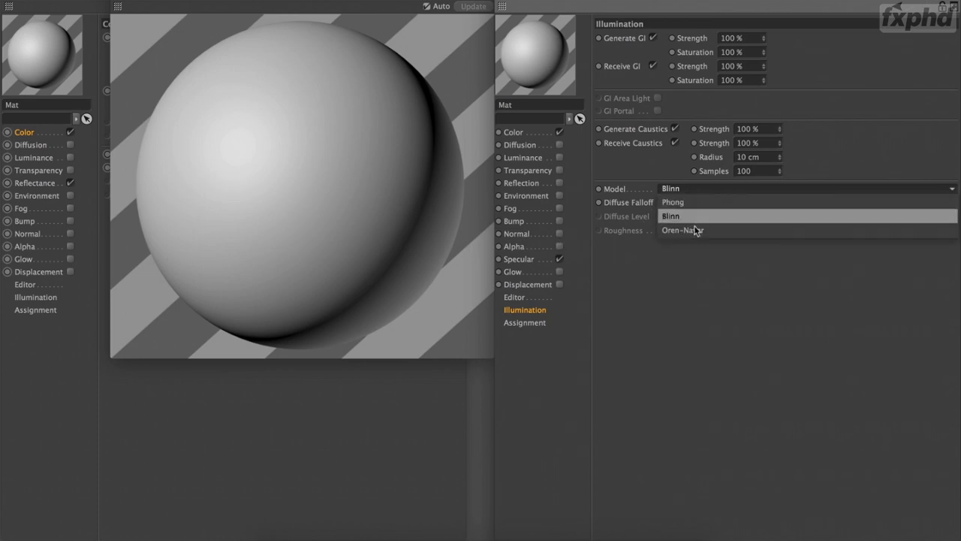
pyautogui.click(695, 231)
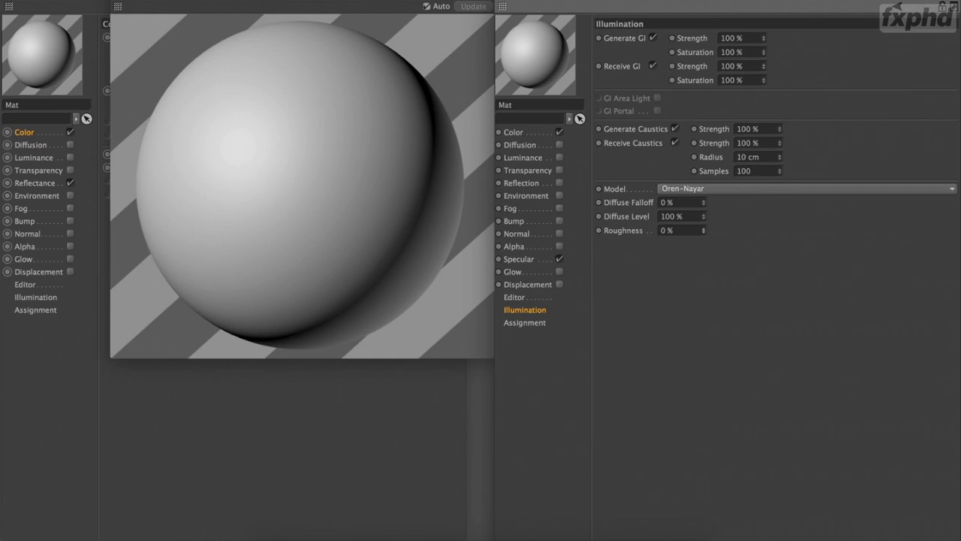
# - Raise the Oren-Nayar Roughness to 60%, reset it to 50%, and bring the Reflectance-channel material's editor to the front
pyautogui.moveTo(703, 227)
pyautogui.mouseDown()
pyautogui.moveTo(703, 210)
pyautogui.moveTo(703, 223)
pyautogui.mouseUp()
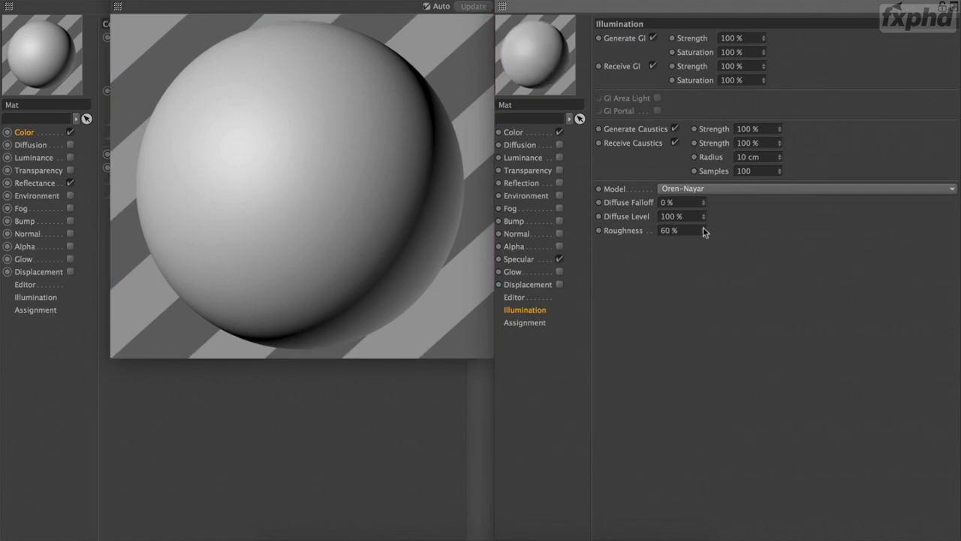
pyautogui.rightClick(703, 226)
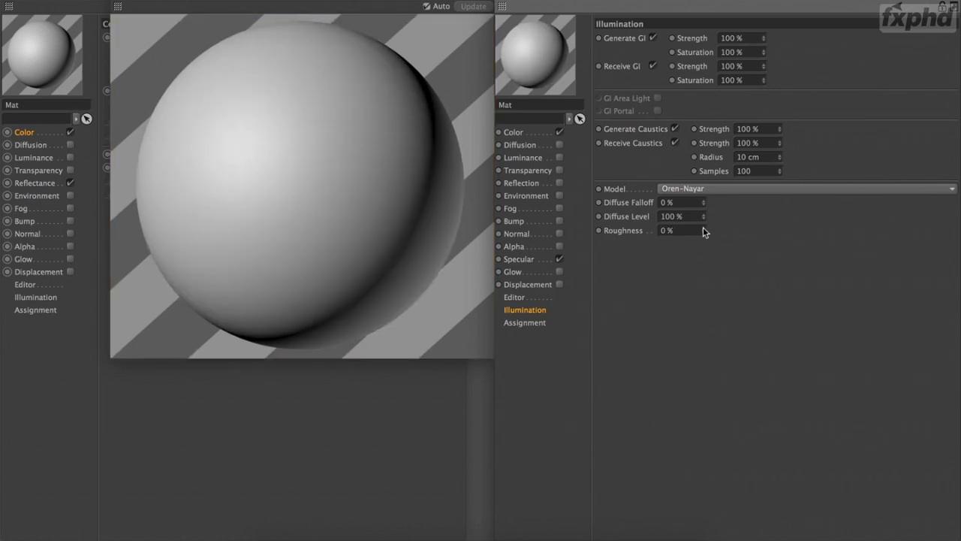
pyautogui.rightClick(703, 227)
pyautogui.click(202, 425)
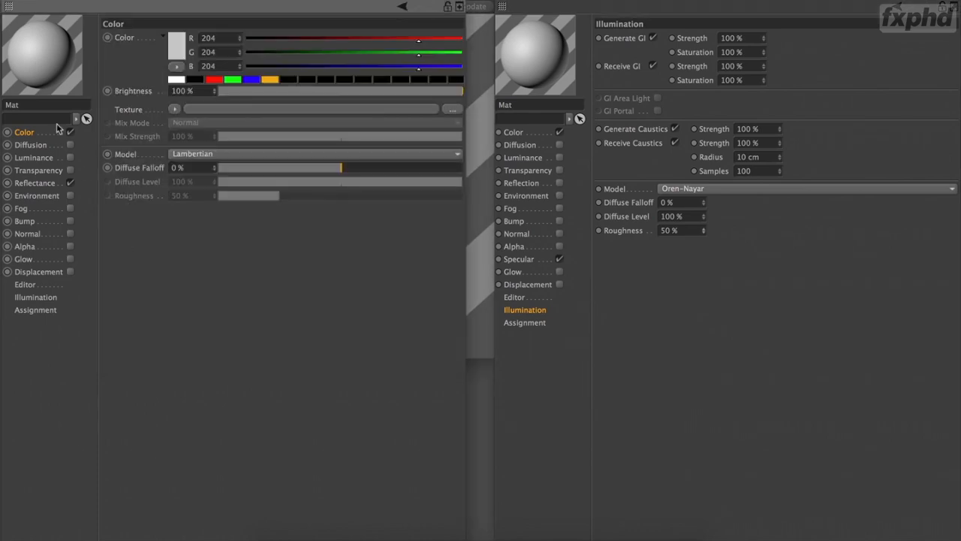
# - Open an enlarged preview of the Reflectance-channel material, keep the Color Model at Lambertian, and try a Diffuse Falloff of 73% before undoing it
pyautogui.rightClick(51, 61)
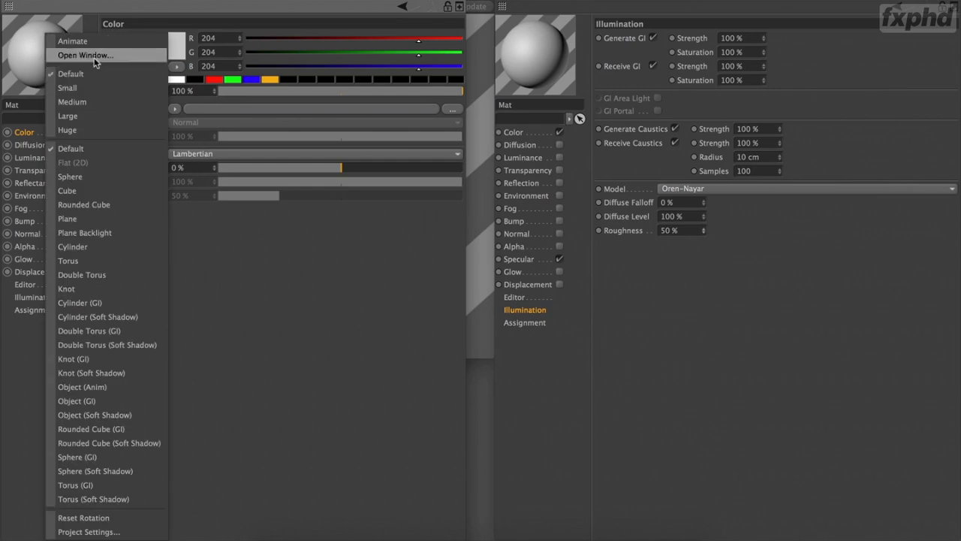
pyautogui.click(83, 54)
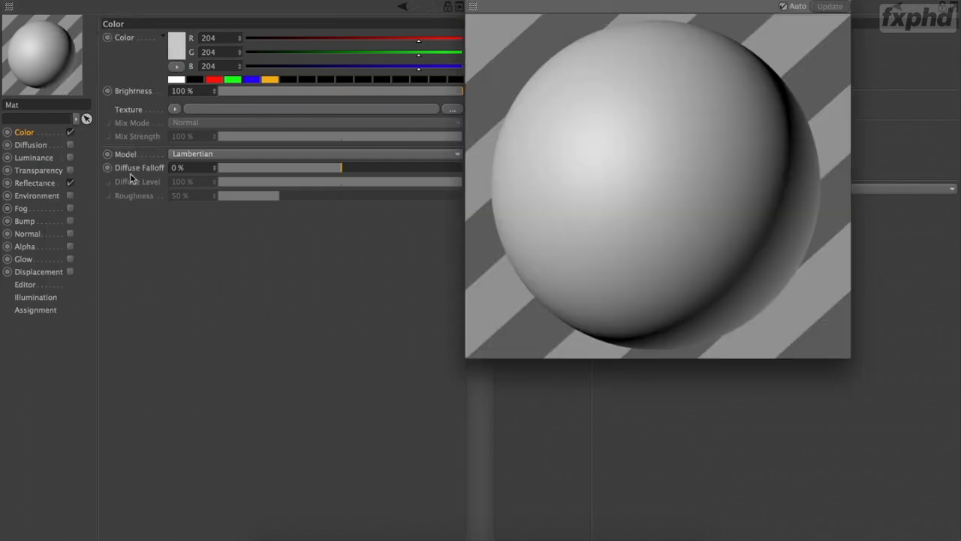
pyautogui.click(271, 154)
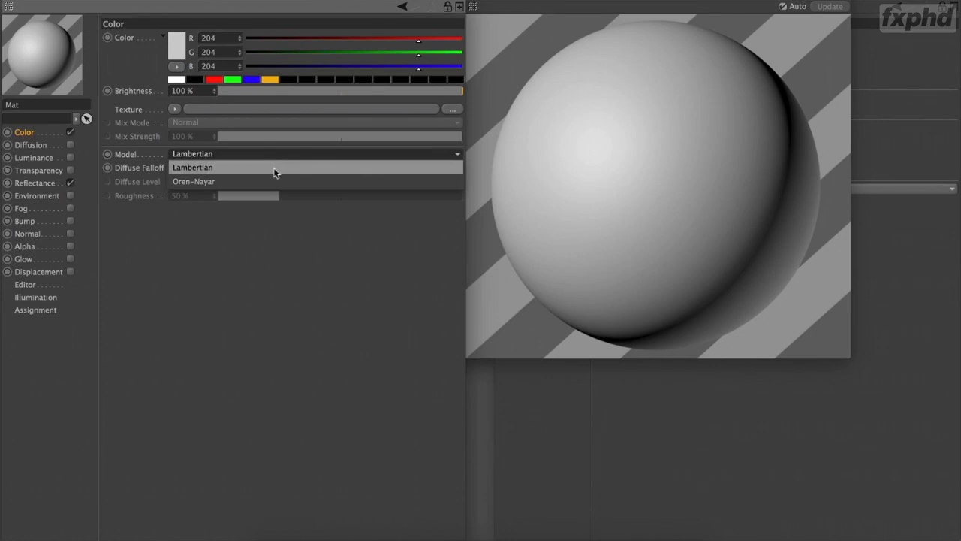
pyautogui.click(180, 168)
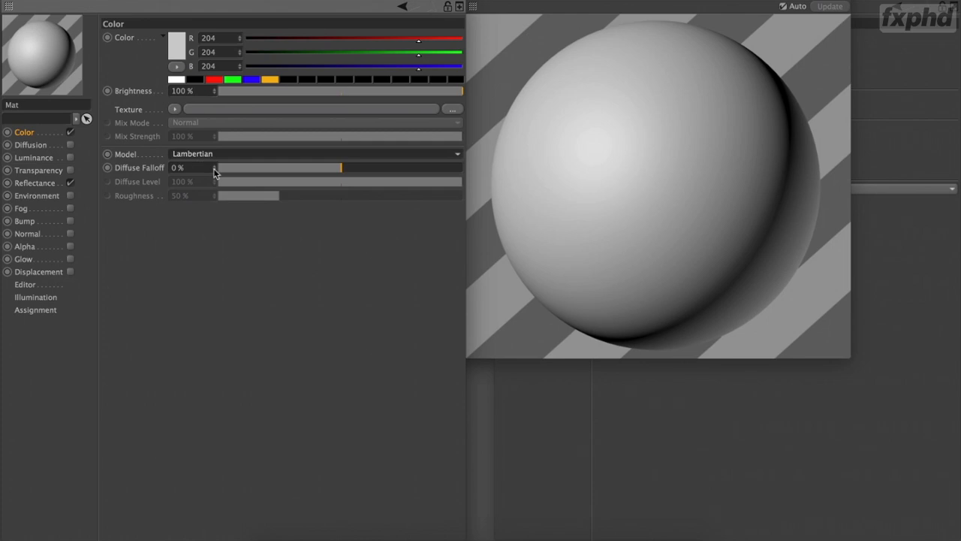
pyautogui.moveTo(214, 170); pyautogui.dragTo(214, 172)
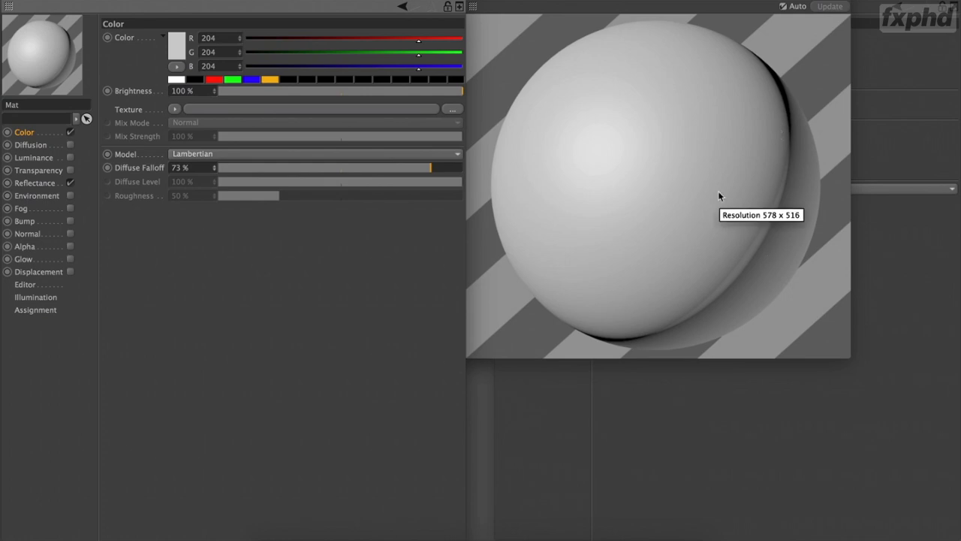
pyautogui.press('super+z')
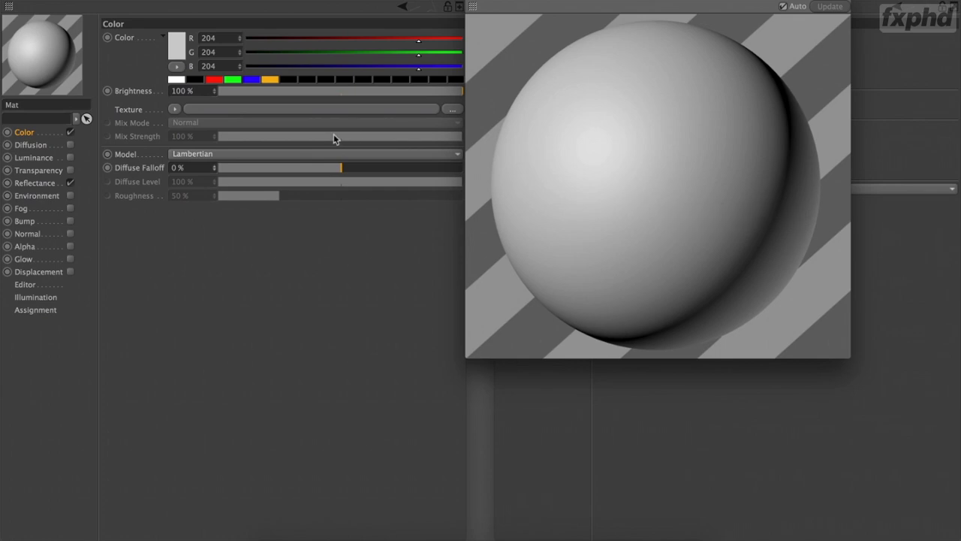
# - Set the Color channel's Model to Oren-Nayar and lower its Roughness to 0%
pyautogui.click(252, 155)
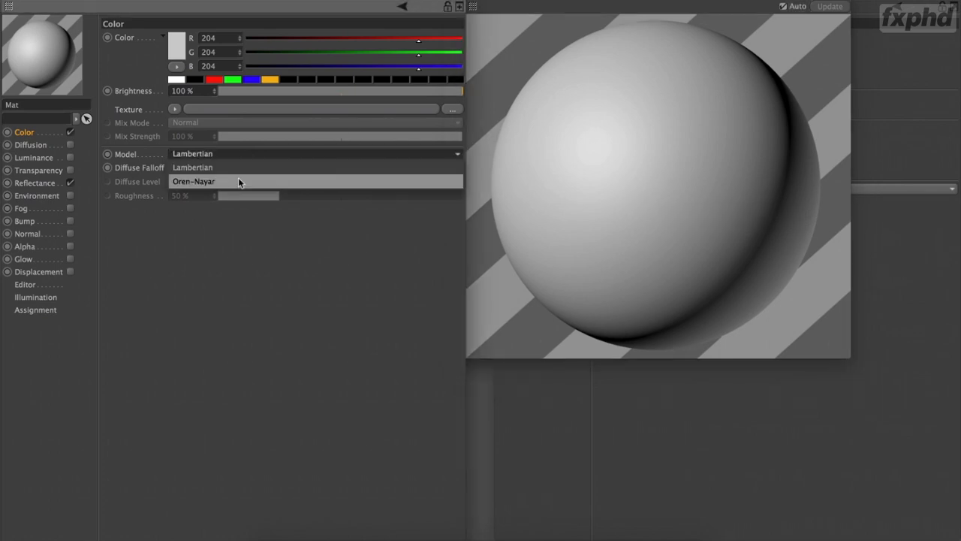
pyautogui.click(239, 182)
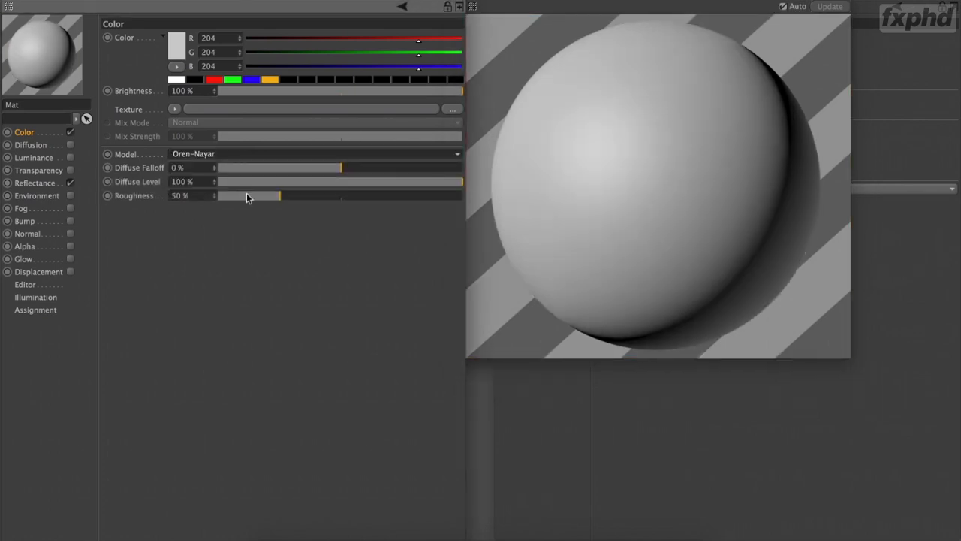
pyautogui.moveTo(246, 193); pyautogui.dragTo(205, 198)
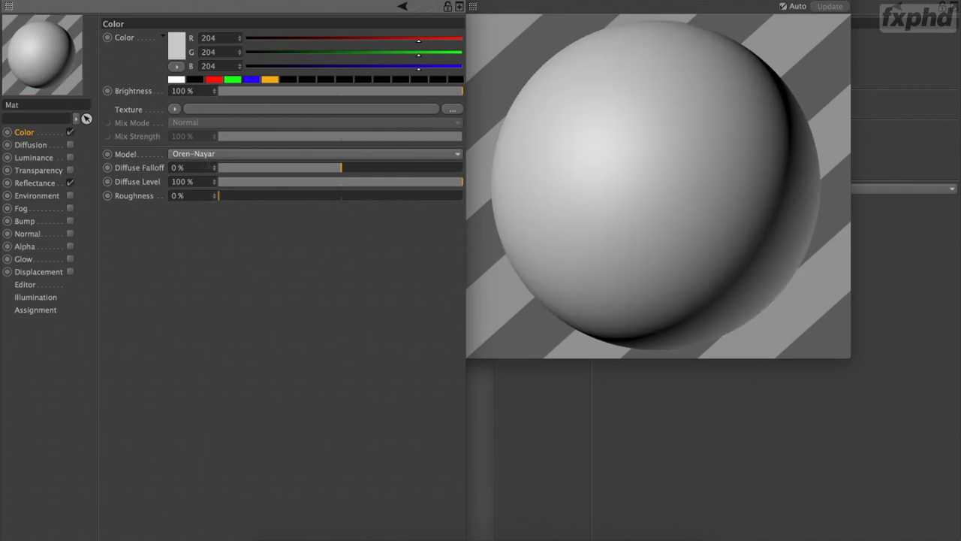
# - Compare the Lambertian Model with Oren-Nayar, return to Oren-Nayar, and set its Roughness to 100%
pyautogui.click(220, 153)
pyautogui.click(215, 168)
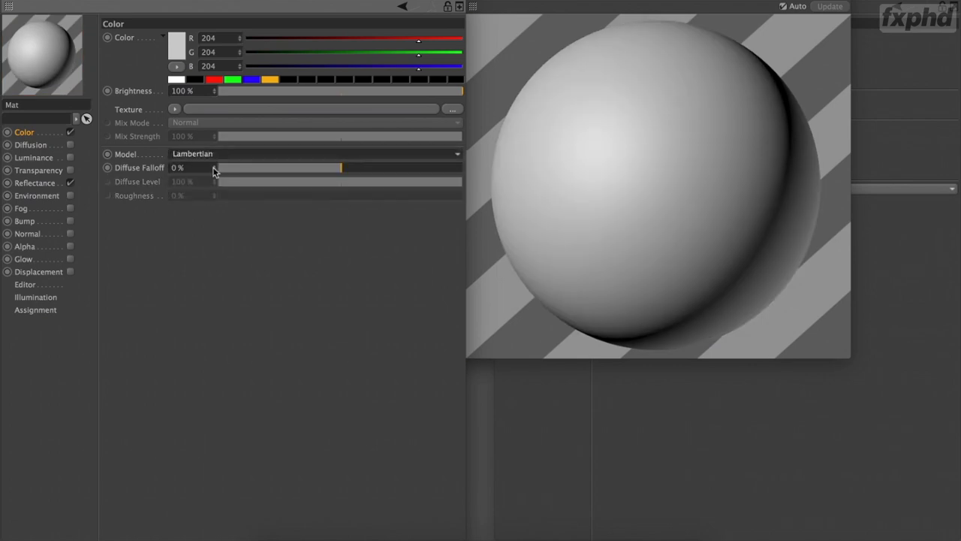
pyautogui.click(213, 154)
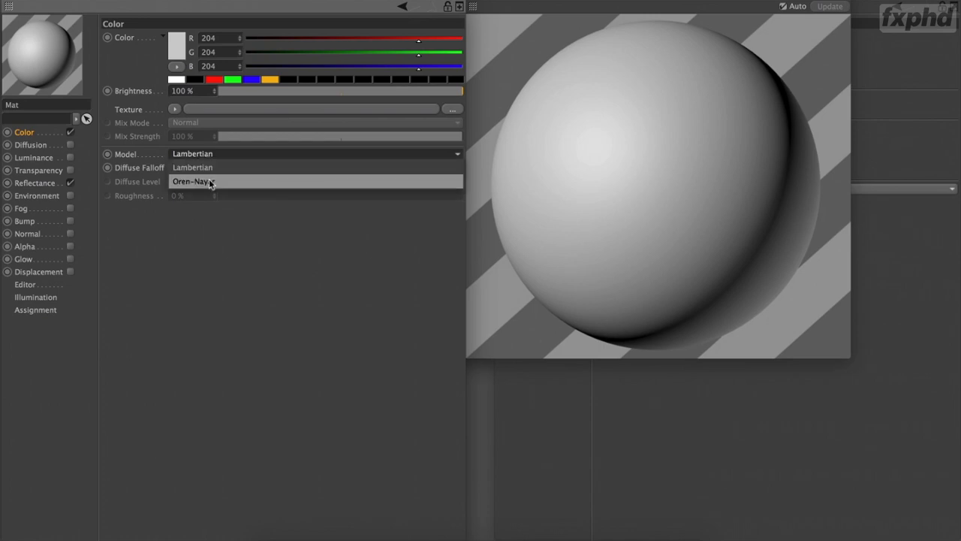
pyautogui.click(211, 181)
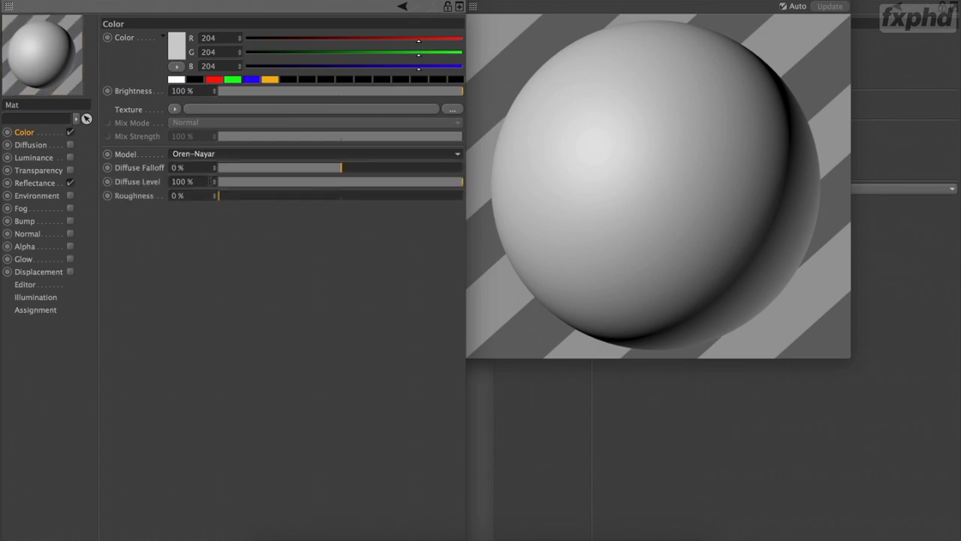
pyautogui.click(340, 197)
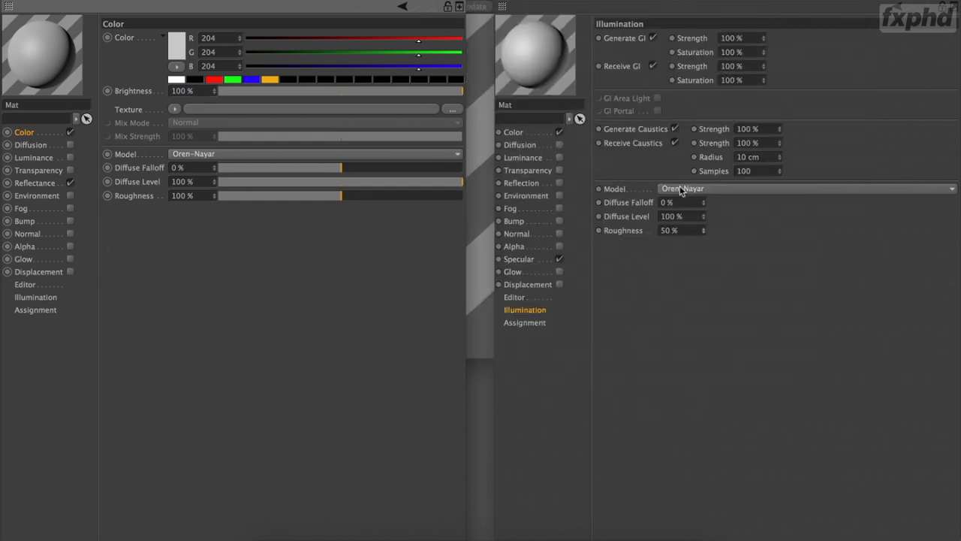
# - Review the illumination Model options of the material with separate Specular and Reflection channels, and close the enlarged preview
pyautogui.click(676, 188)
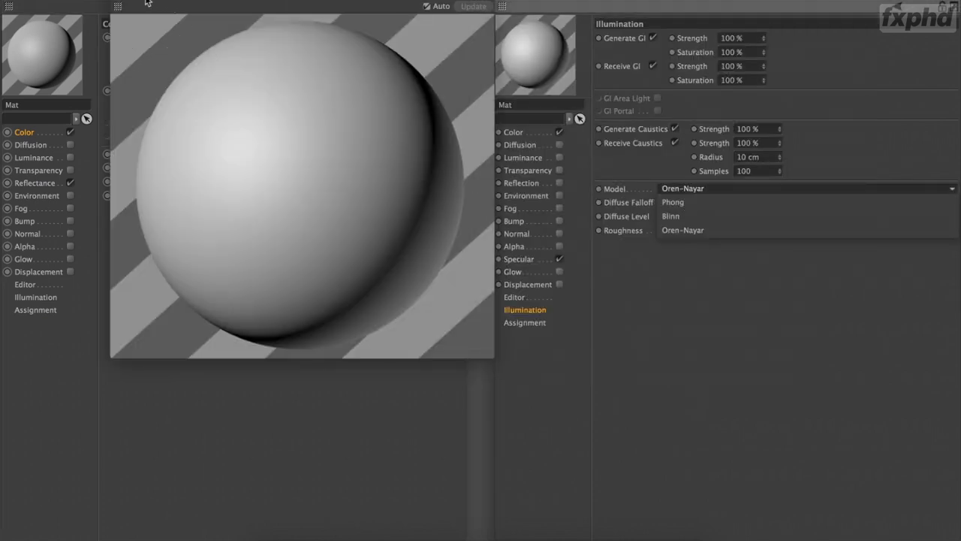
pyautogui.click(117, 1)
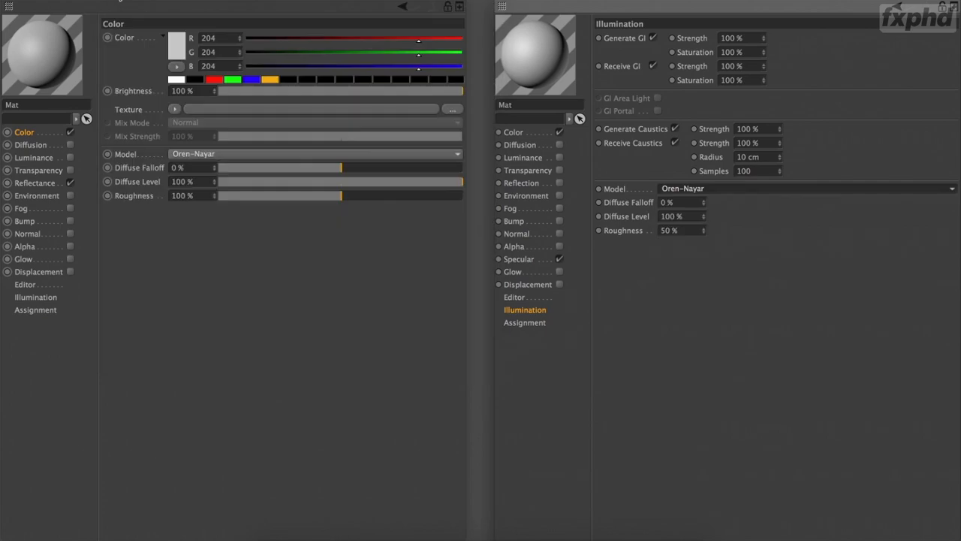
pyautogui.click(702, 225)
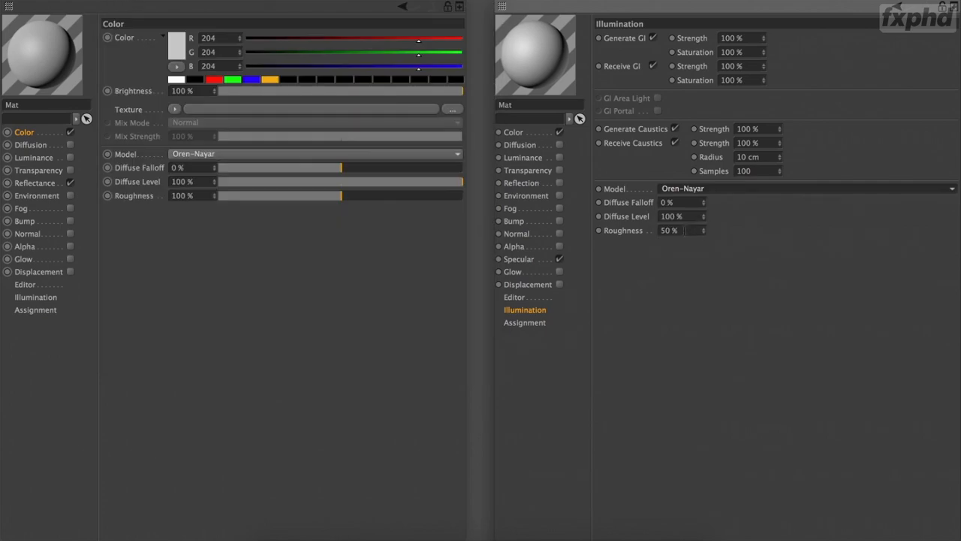
# - Compare the older material's Specular and Reflection channels with the Default Specular layer in the newer material's Reflectance channel
pyautogui.click(524, 259)
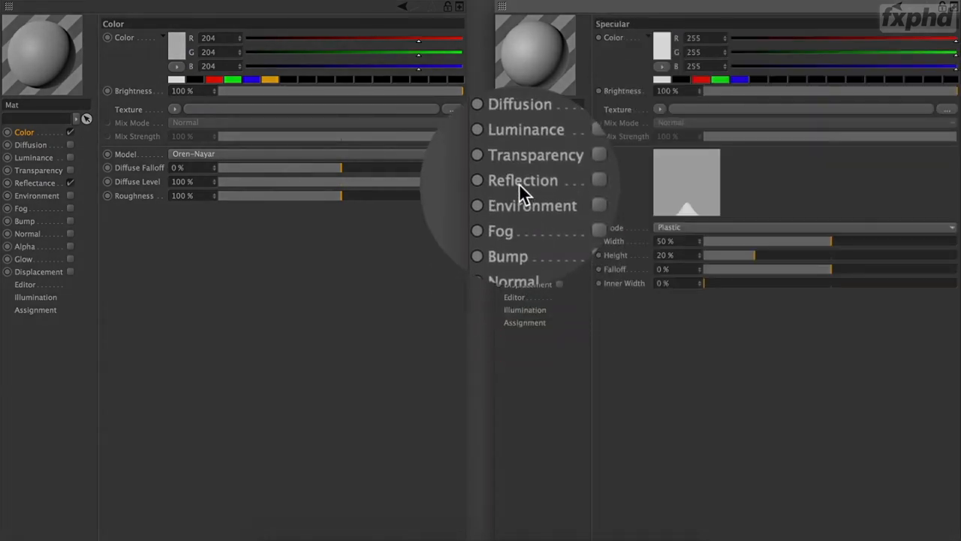
pyautogui.click(519, 185)
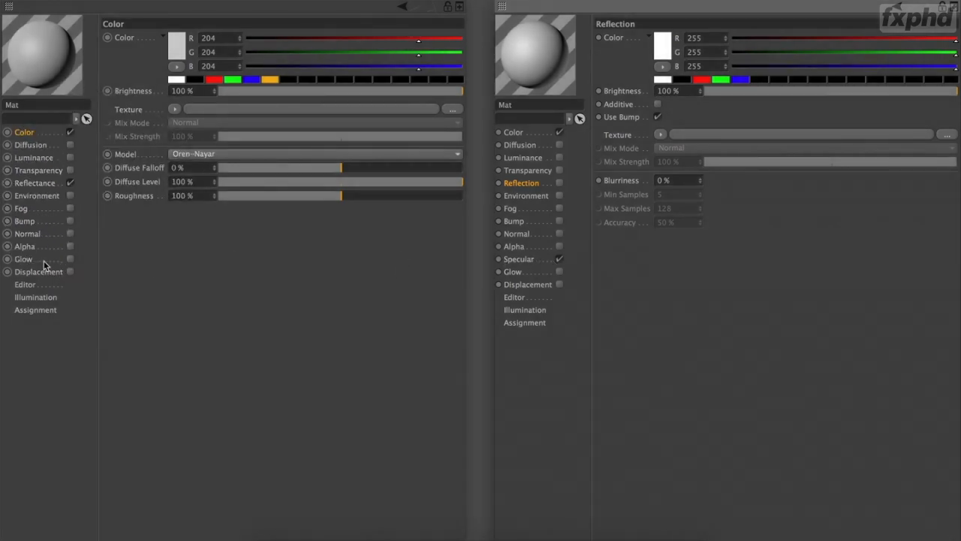
pyautogui.click(36, 187)
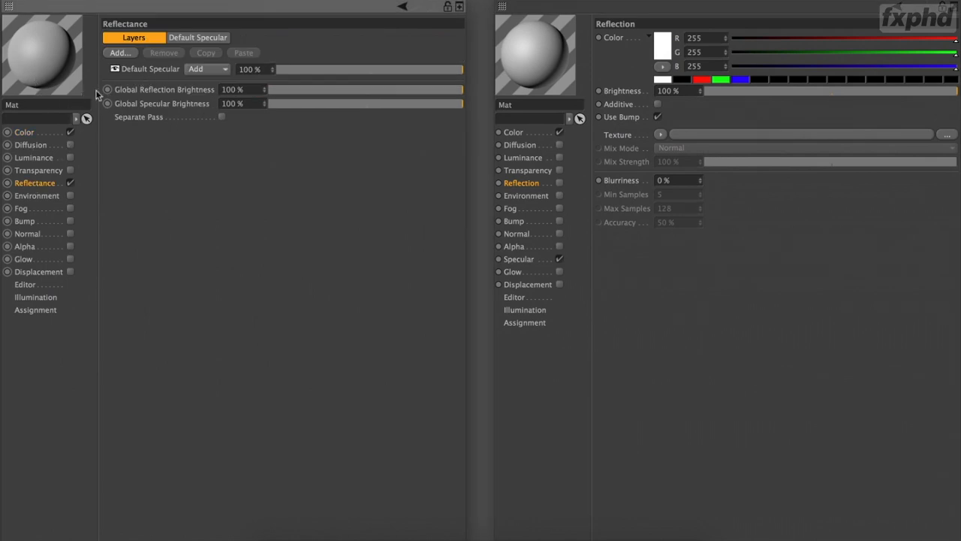
pyautogui.click(143, 68)
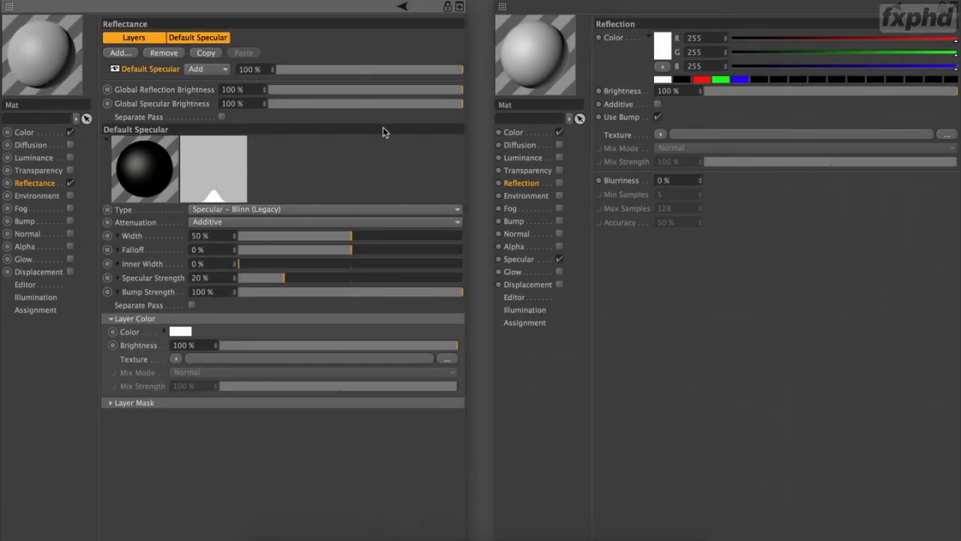
pyautogui.click(519, 258)
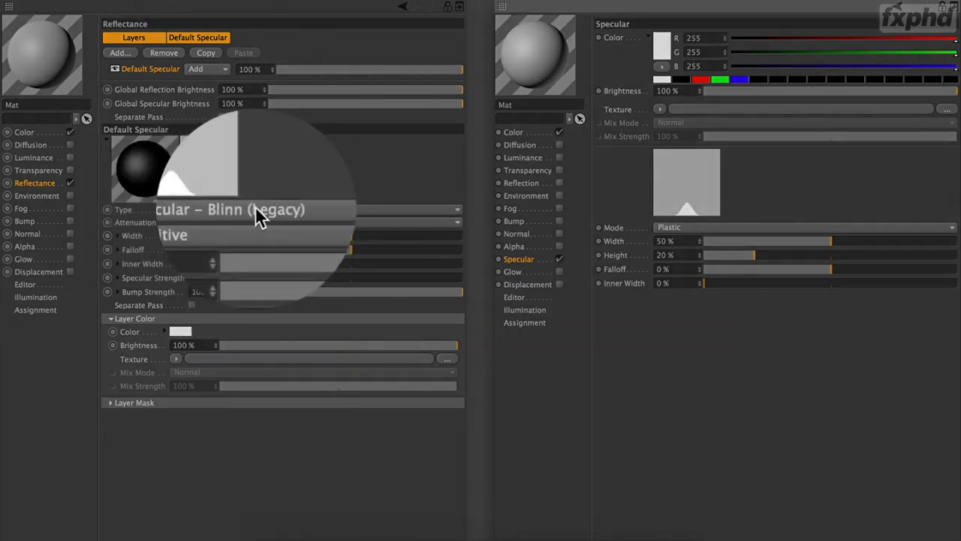
# - Set the Default Specular layer's Type to Specular – Phong (Legacy) and open the material's enlarged preview
pyautogui.click(237, 210)
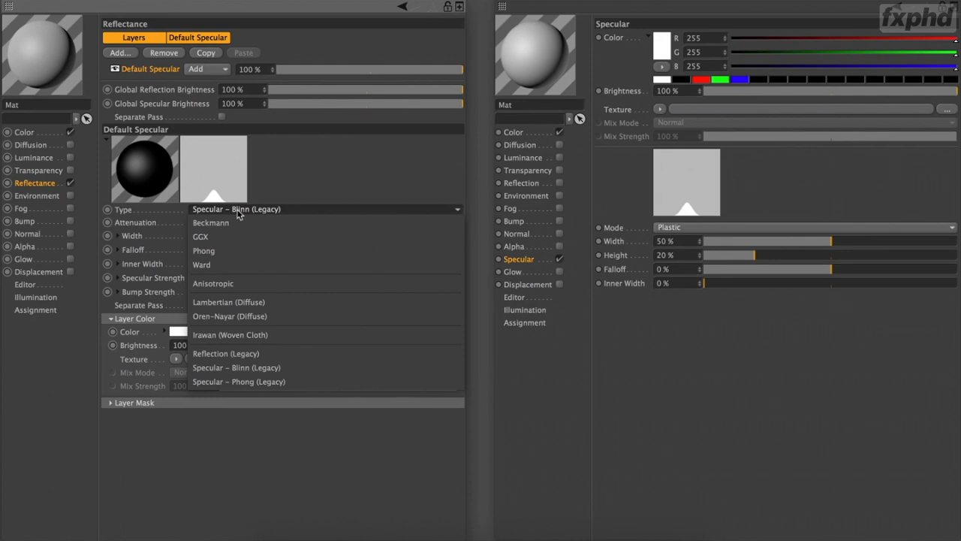
pyautogui.click(261, 382)
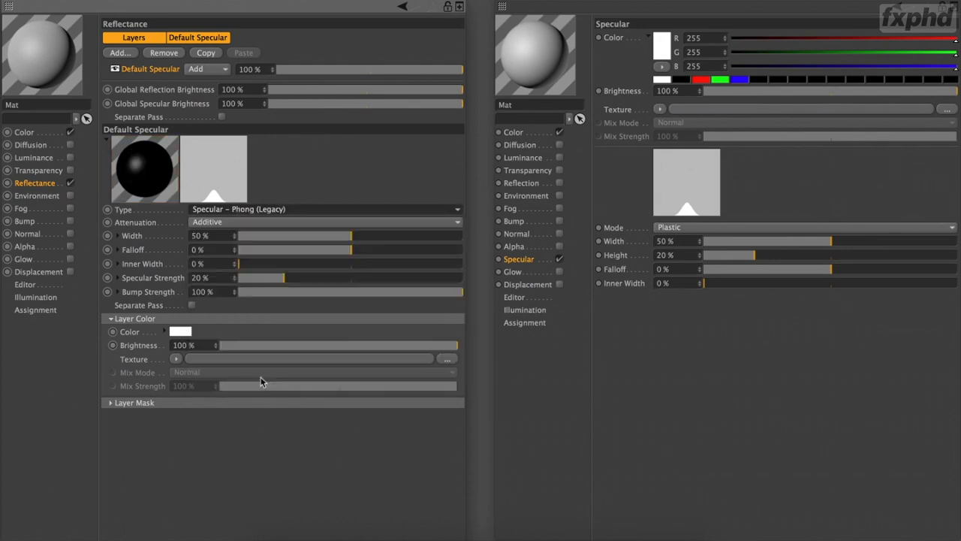
pyautogui.rightClick(34, 49)
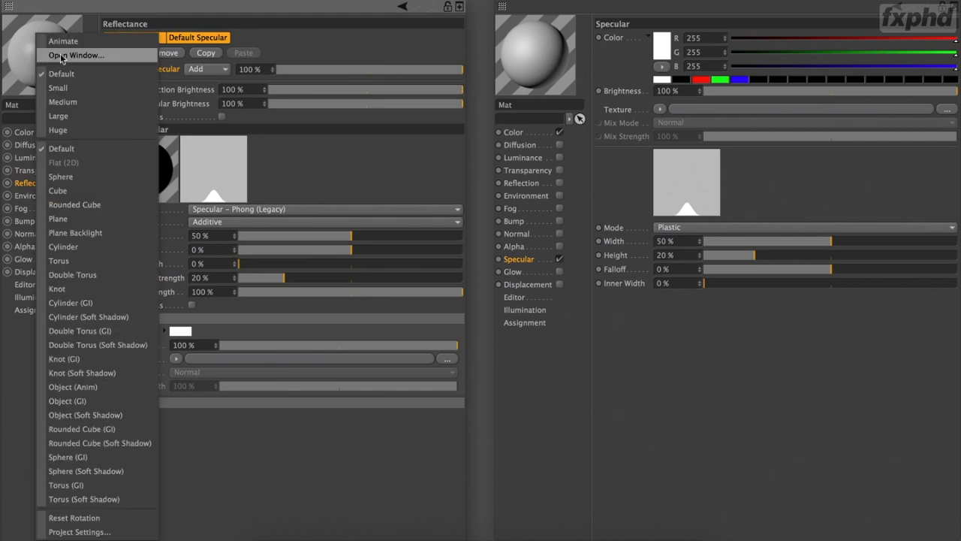
pyautogui.click(60, 55)
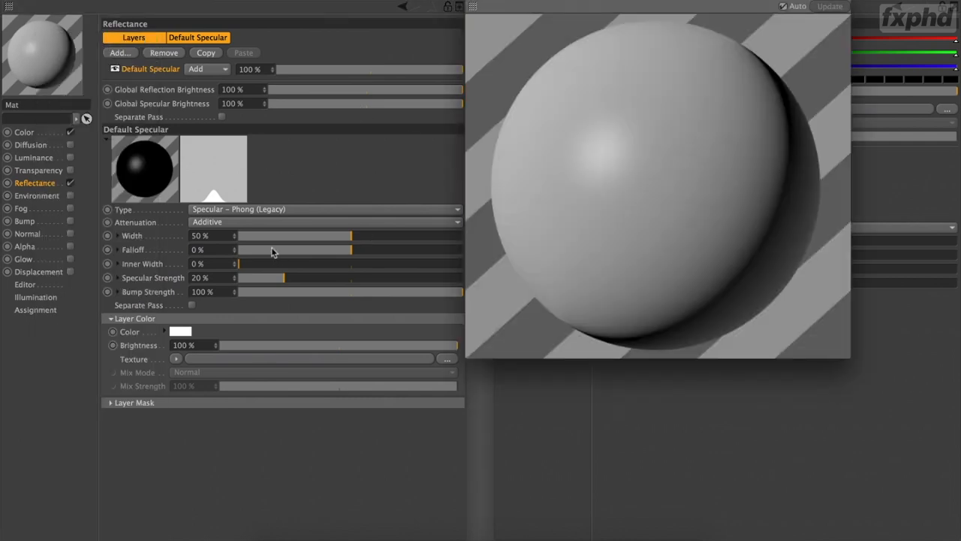
# - Set the Default Specular layer's Type back to Specular – Blinn (Legacy) and review the available Type options
pyautogui.click(261, 211)
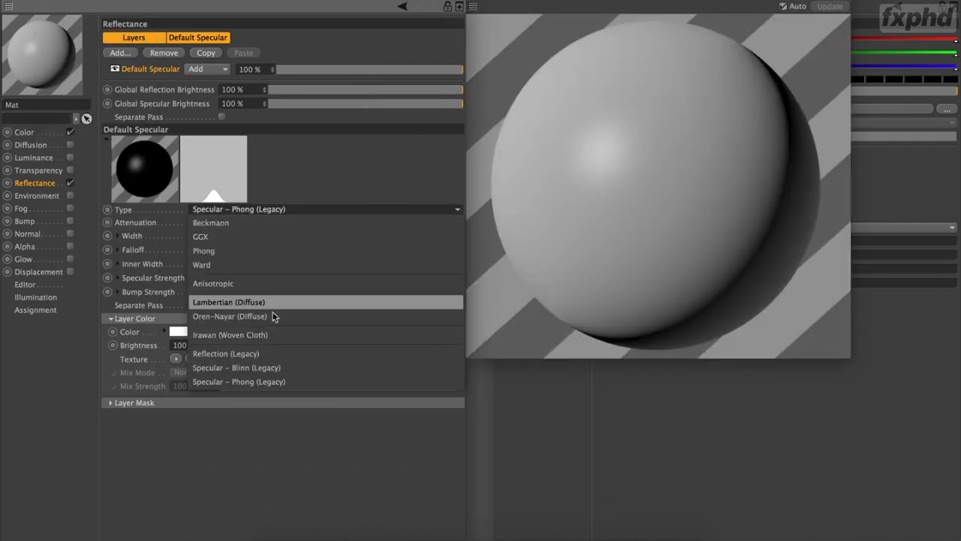
pyautogui.click(264, 369)
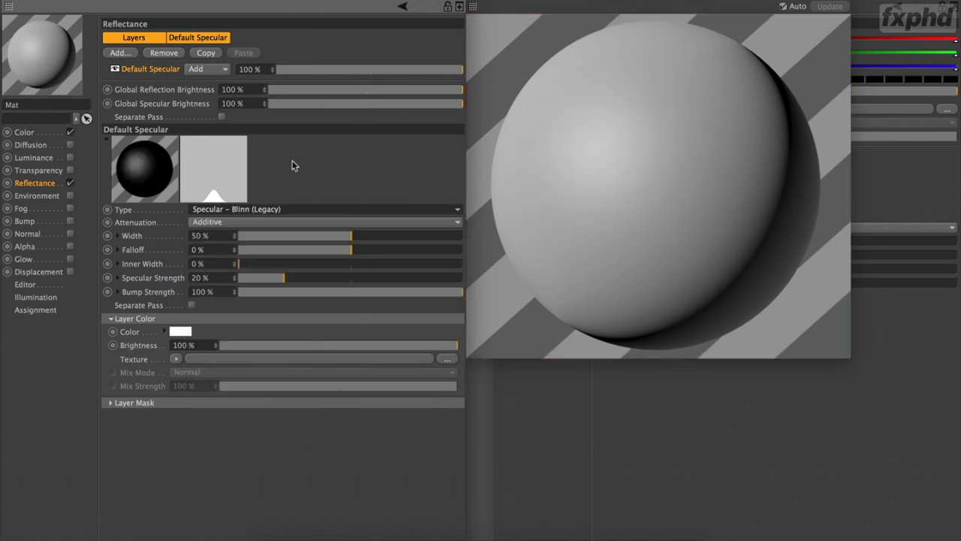
pyautogui.click(239, 212)
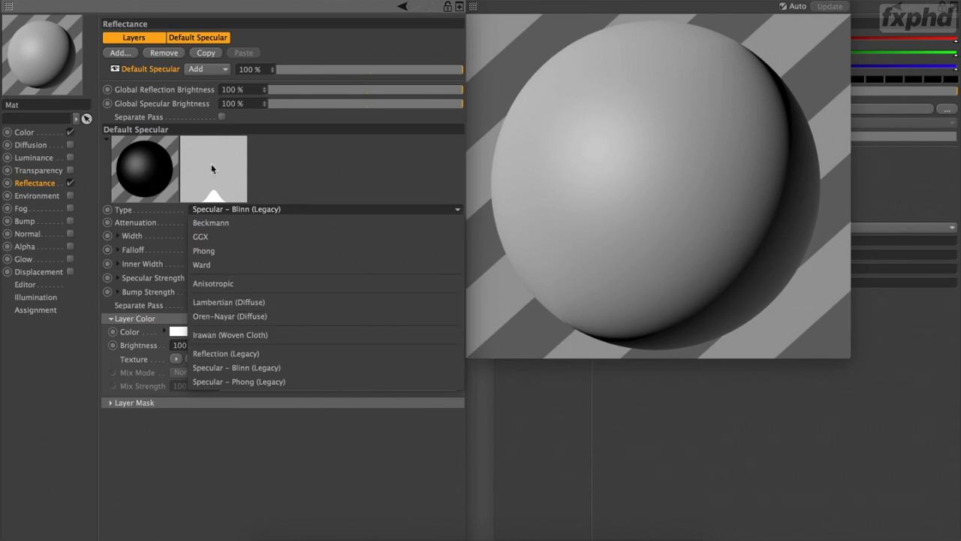
pyautogui.click(269, 183)
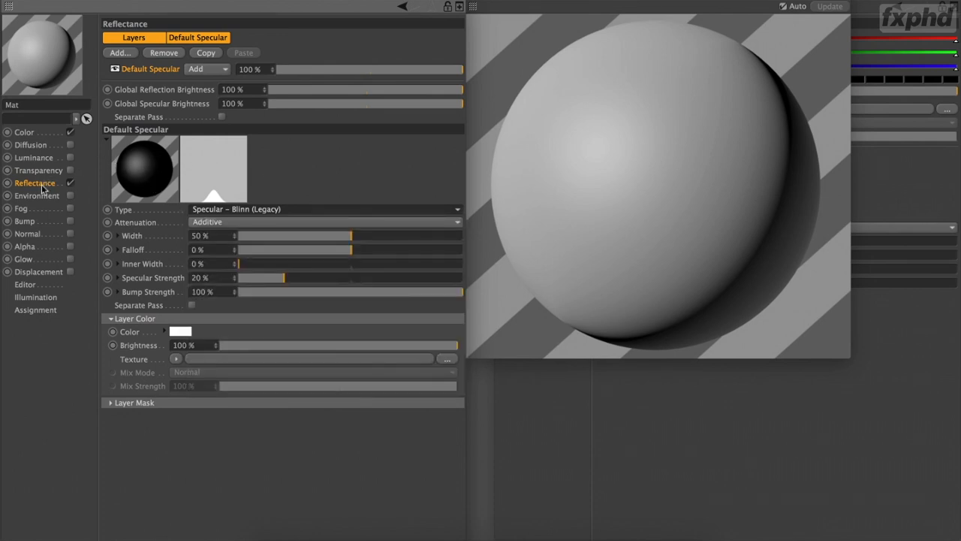
# - Set the Reflectance-channel material's Color Model to Lambertian
pyautogui.click(28, 133)
pyautogui.click(189, 156)
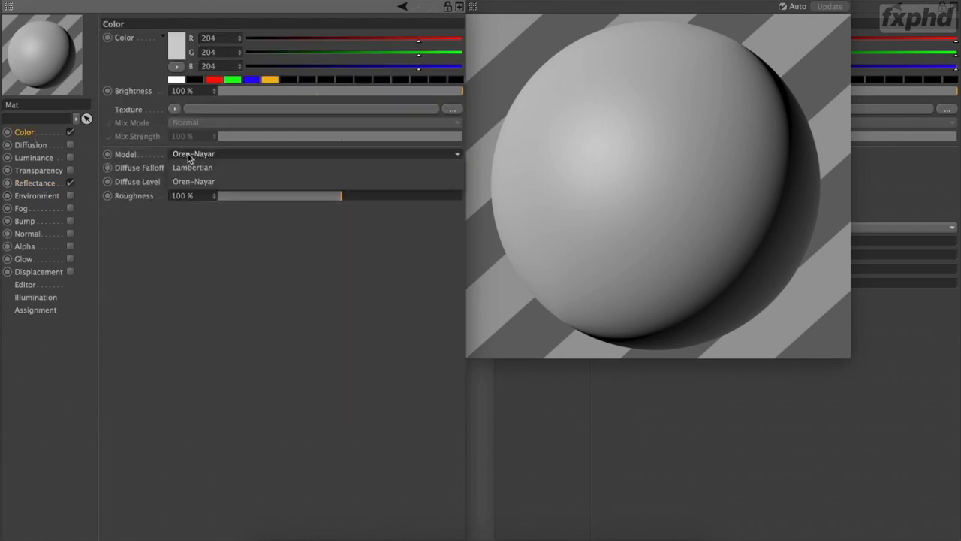
pyautogui.click(197, 167)
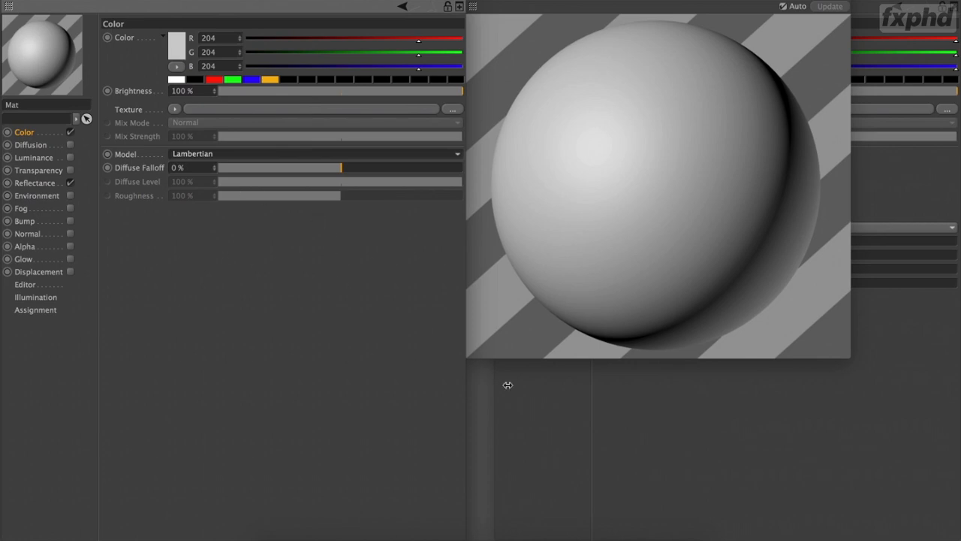
# - Open an enlarged preview of the older material, show its Illumination settings, and disable its Specular channel
pyautogui.click(646, 405)
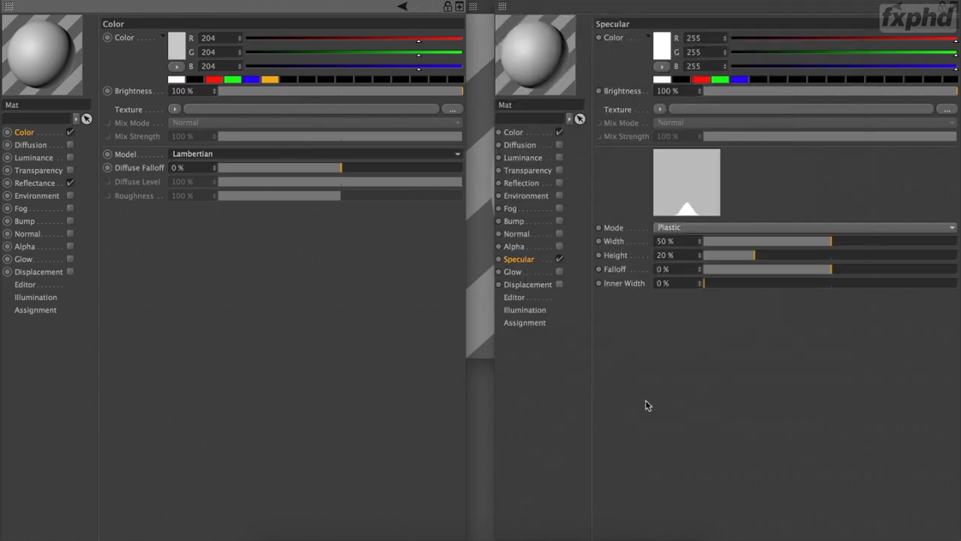
pyautogui.rightClick(546, 70)
pyautogui.click(587, 55)
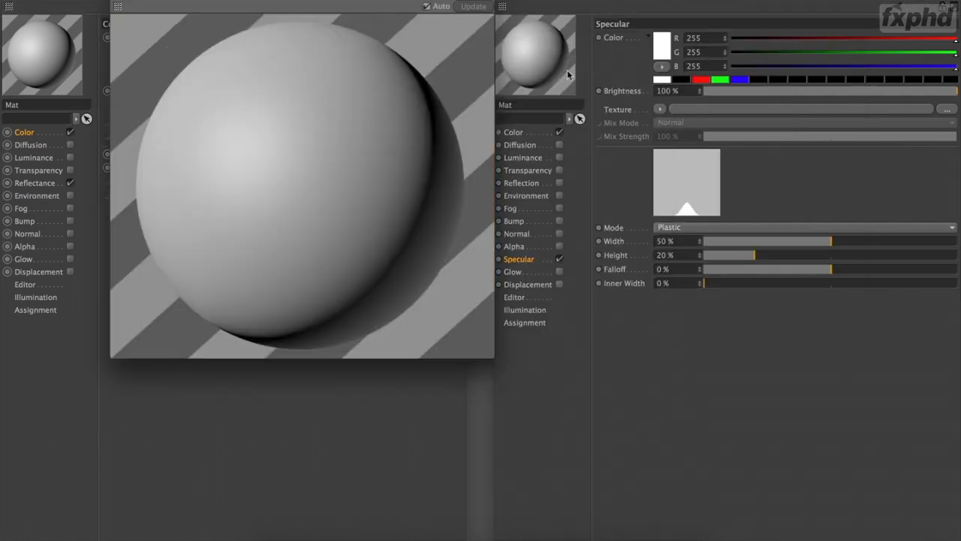
pyautogui.click(533, 309)
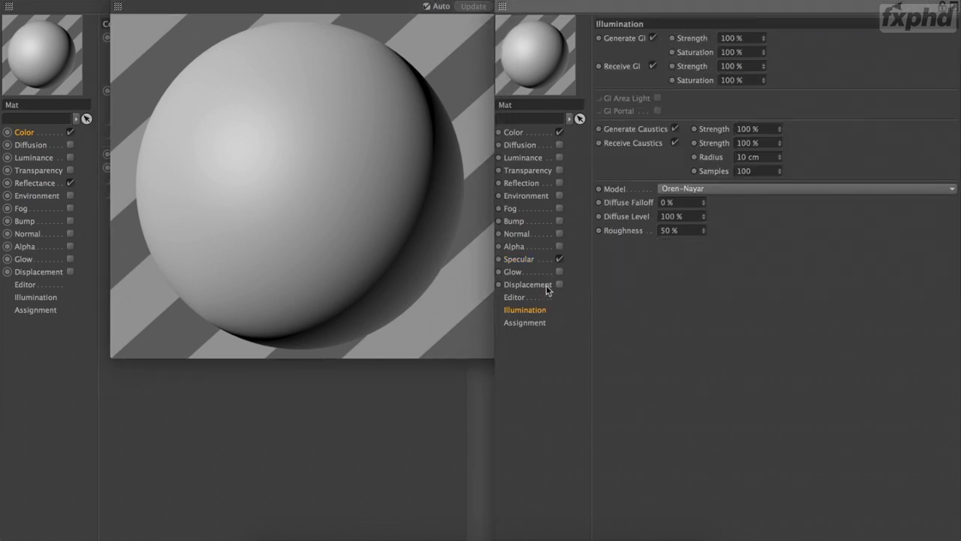
pyautogui.click(559, 259)
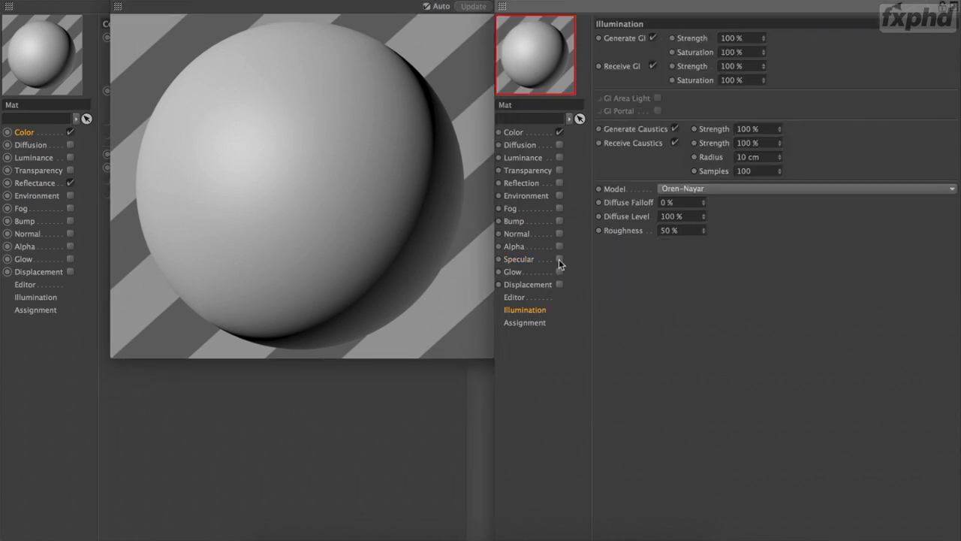
# - Try the Phong and Blinn Illumination models on the older material
pyautogui.click(702, 190)
pyautogui.click(701, 202)
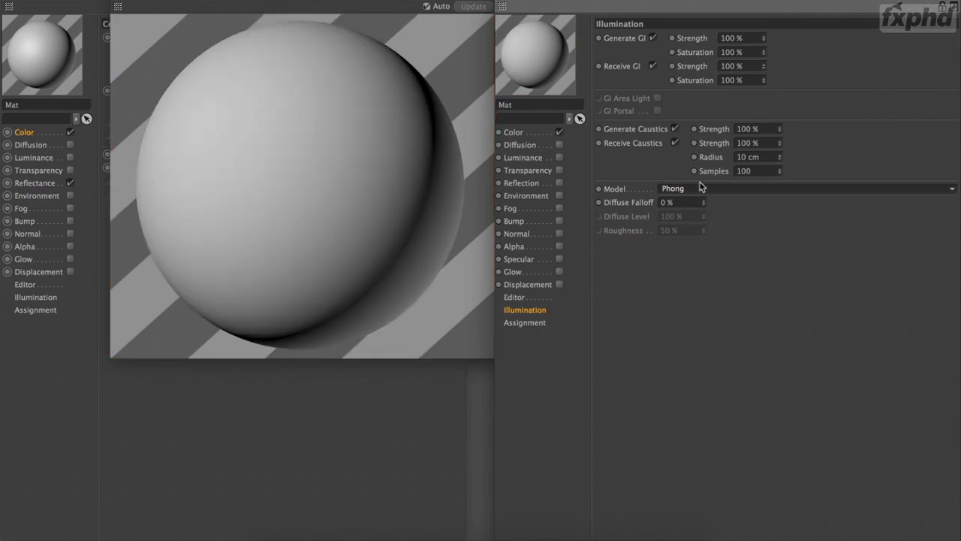
pyautogui.click(696, 187)
pyautogui.click(685, 214)
# - Enable the older material's Specular channel and set its Illumination Model to Phong
pyautogui.click(558, 258)
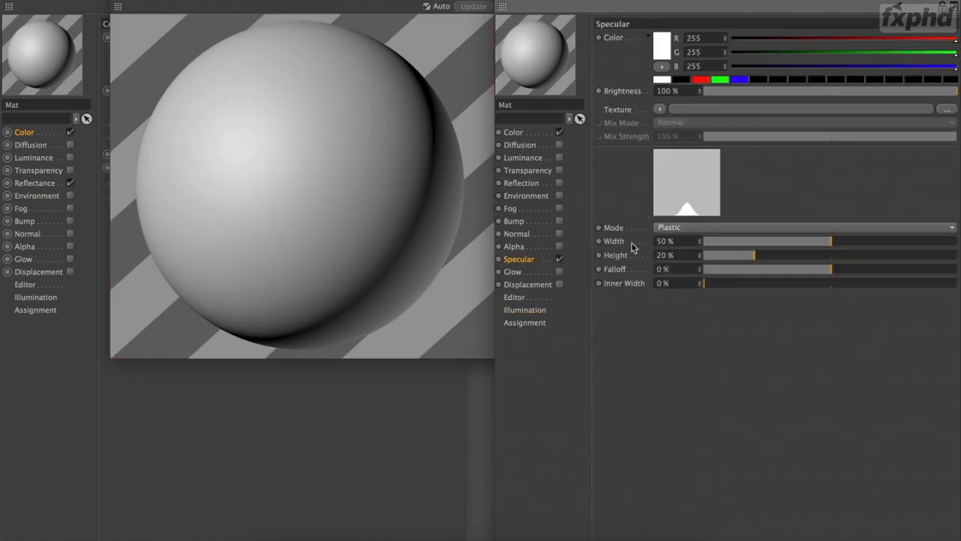
pyautogui.click(524, 311)
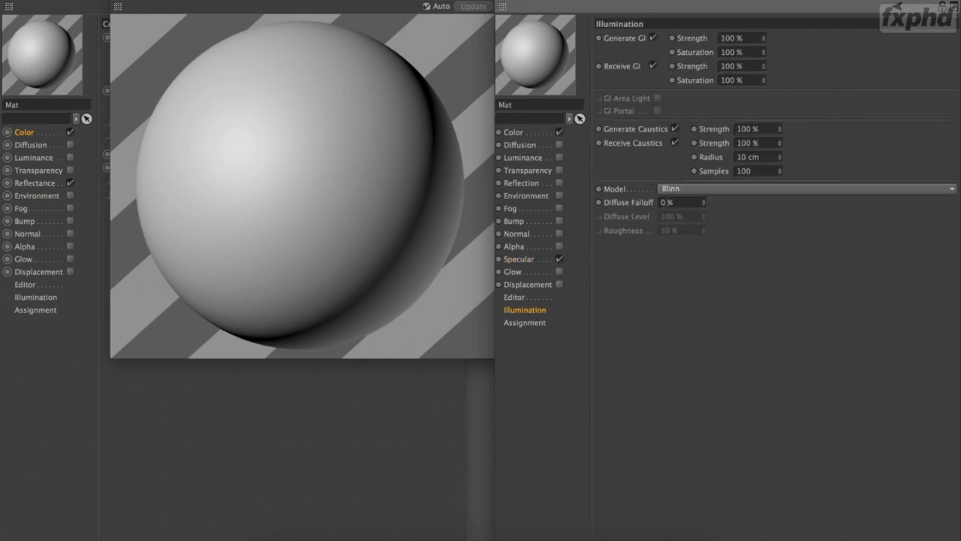
pyautogui.click(670, 190)
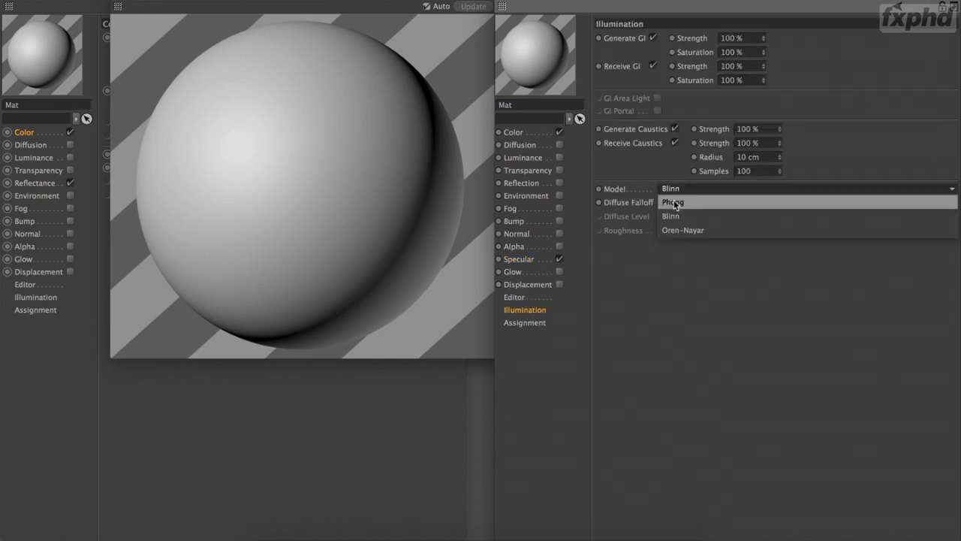
pyautogui.click(673, 202)
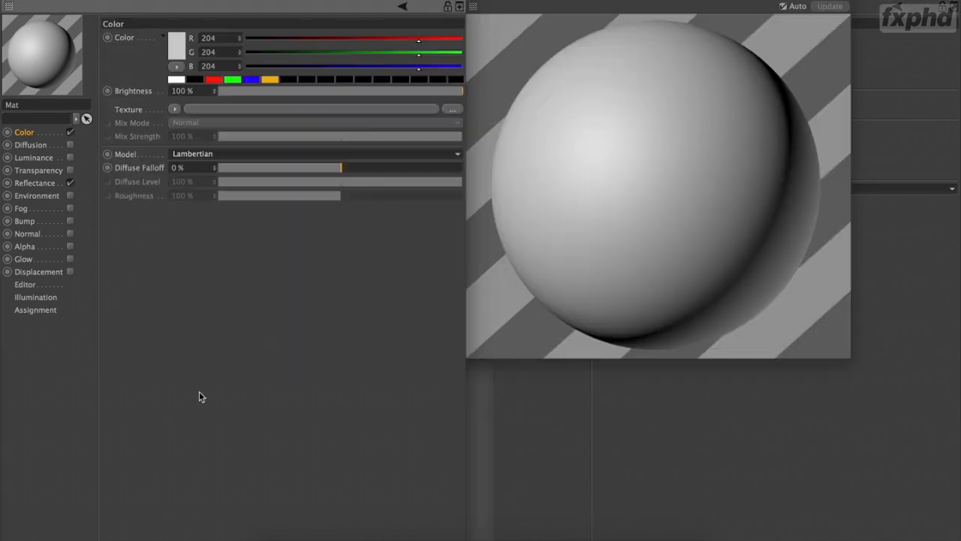
# - Set the Type of the newer material's Default Specular layer to Specular – Phong (Legacy) in its Reflectance channel
pyautogui.click(45, 184)
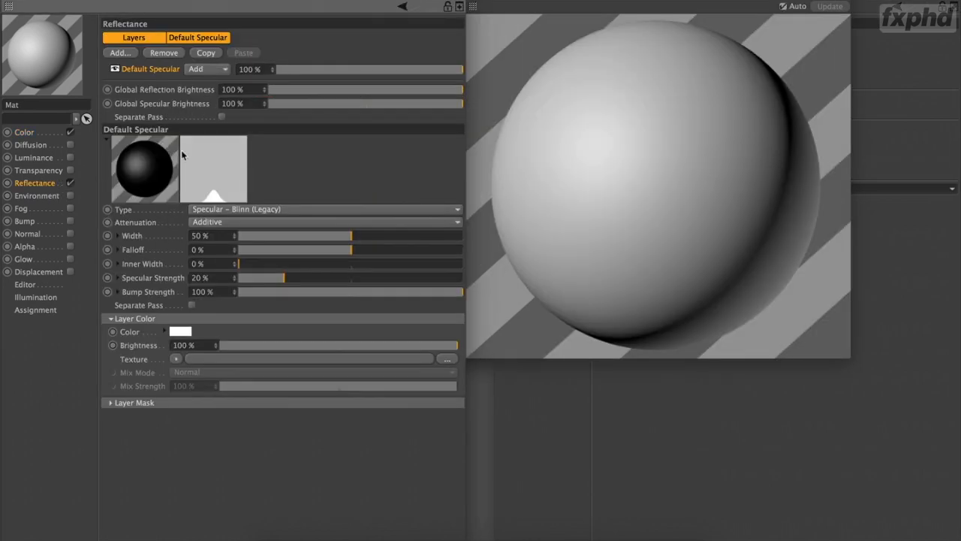
pyautogui.click(229, 209)
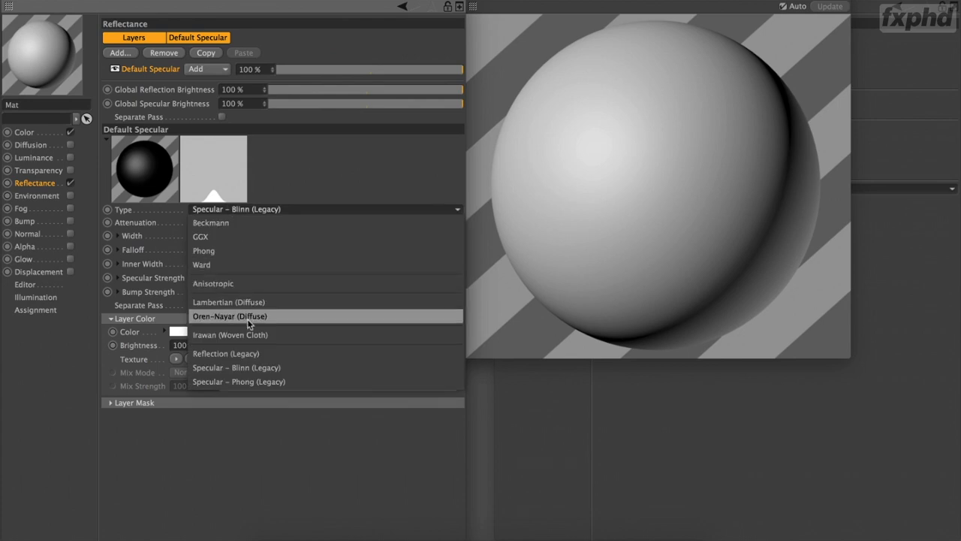
pyautogui.click(228, 381)
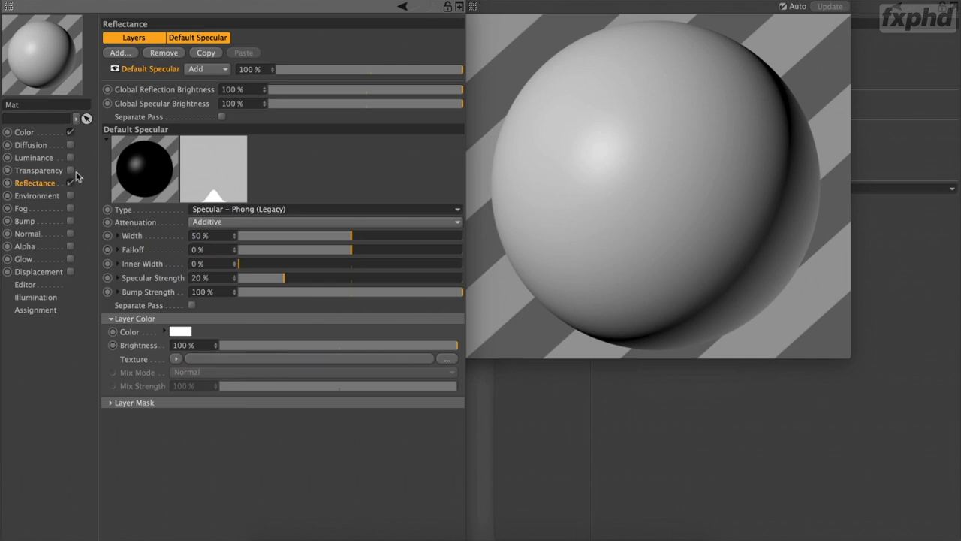
# - Review the Reflectance layer's Type options and the Color channel's Model options in the newer material
pyautogui.click(246, 211)
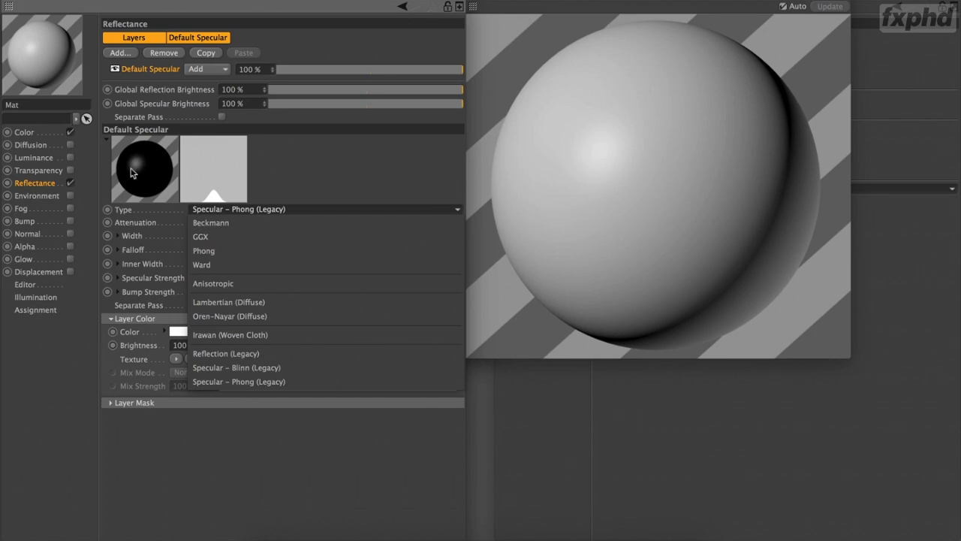
pyautogui.click(36, 185)
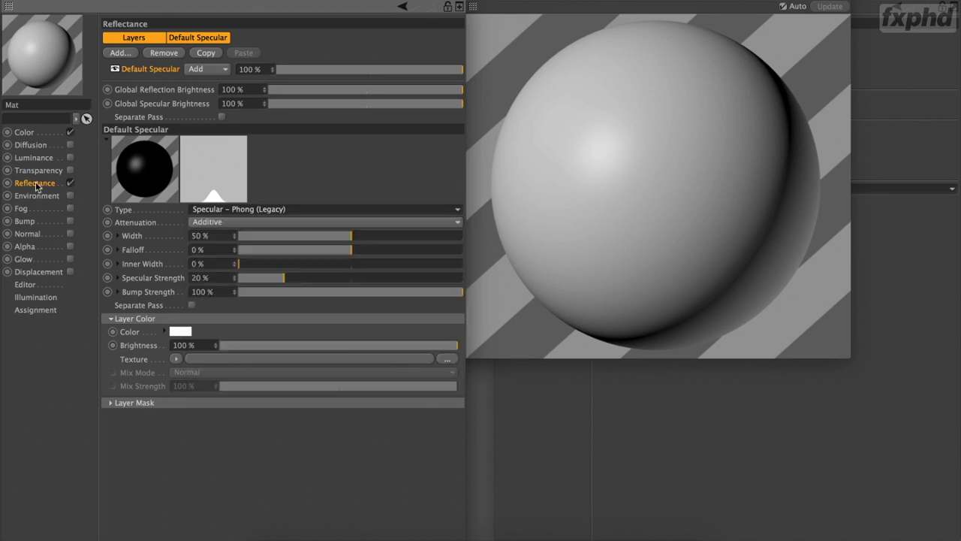
pyautogui.click(24, 134)
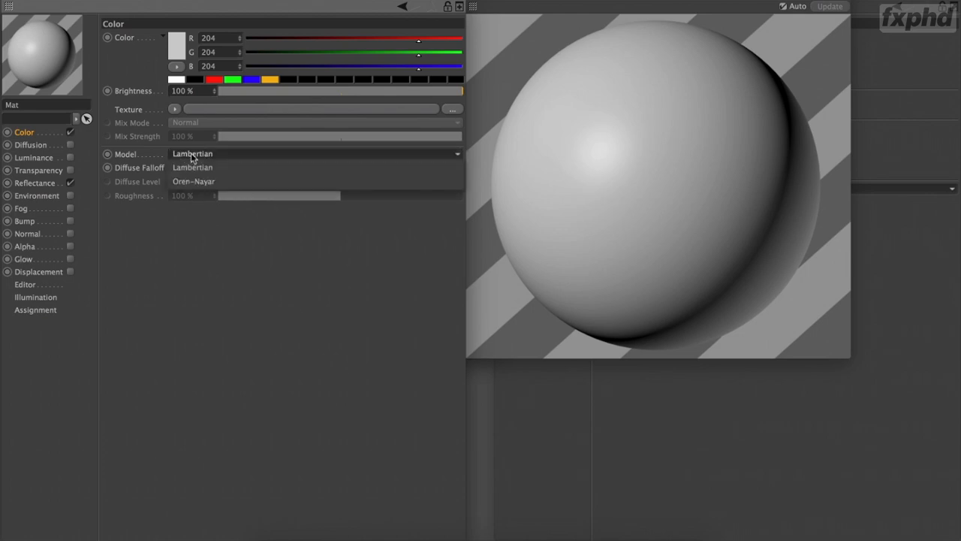
pyautogui.click(198, 265)
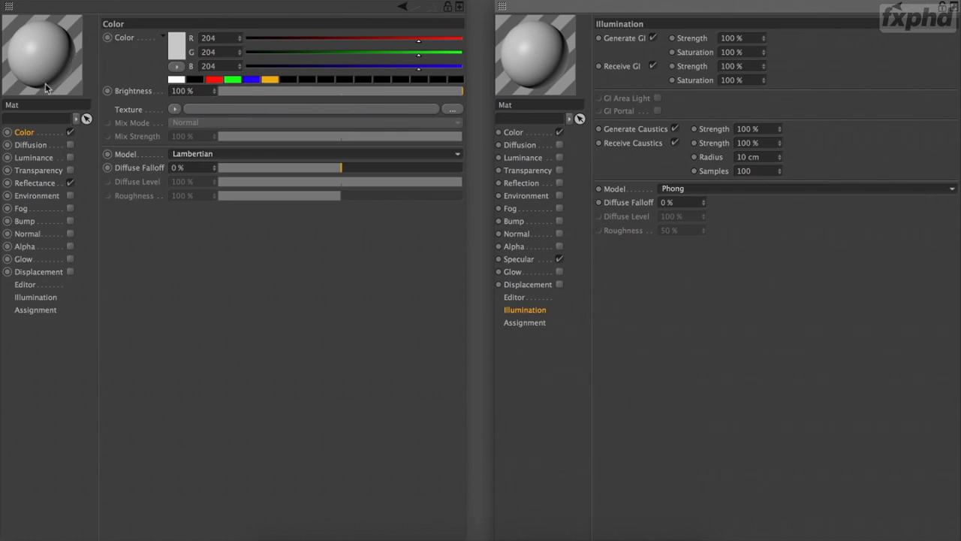
# - Show the Diffusion channel settings of both materials and open an enlarged preview of the older material
pyautogui.click(31, 145)
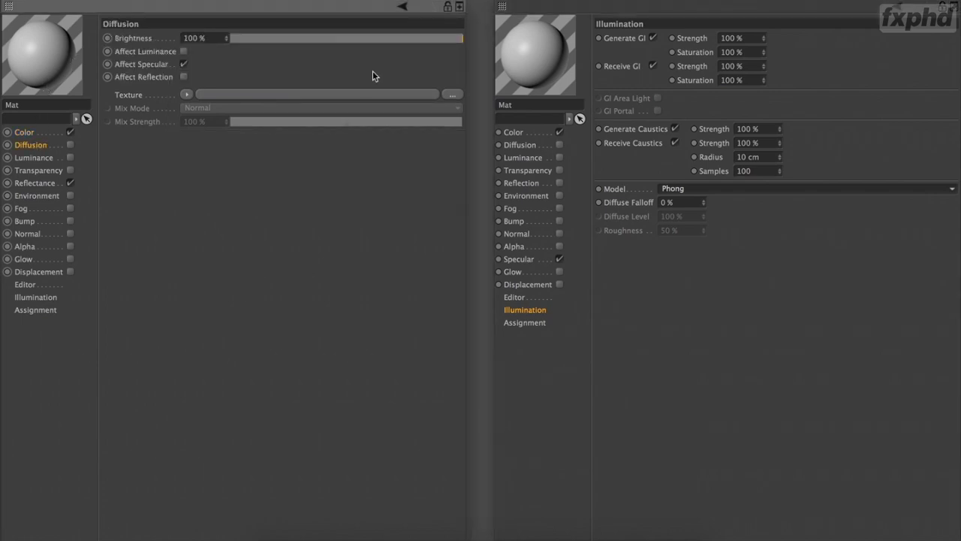
pyautogui.click(521, 142)
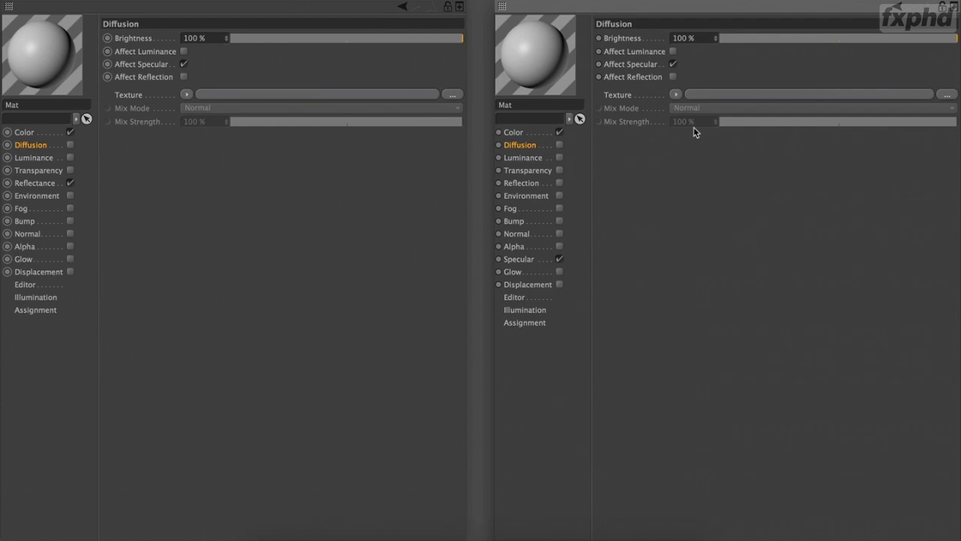
pyautogui.rightClick(534, 71)
pyautogui.click(571, 57)
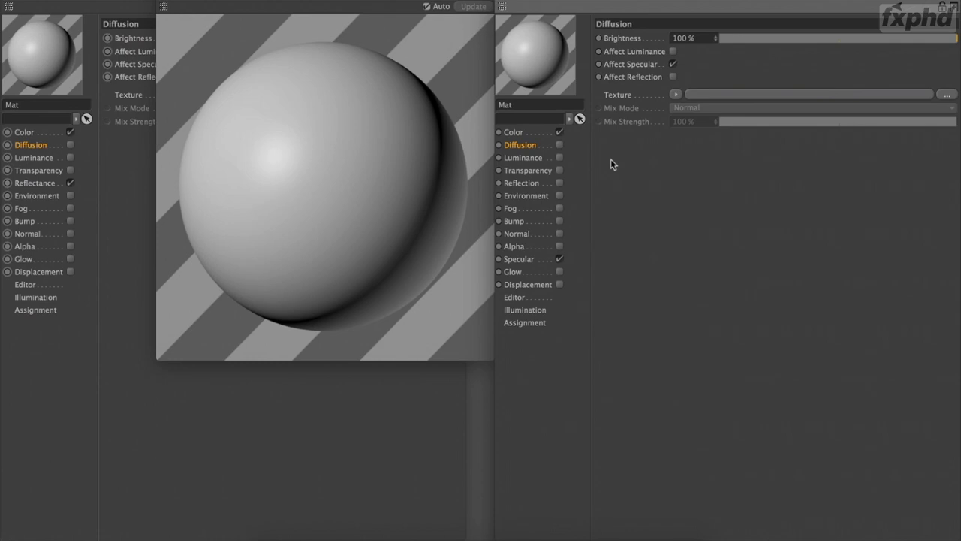
# - Enable the older material's Diffusion channel, load a Noise shader as its texture, and view the shader's properties
pyautogui.click(559, 144)
pyautogui.click(676, 95)
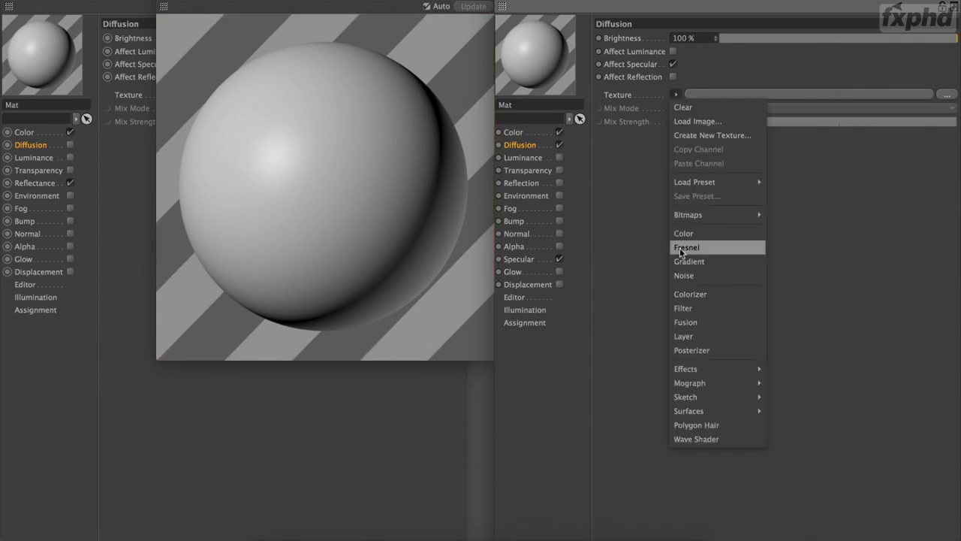
pyautogui.click(681, 275)
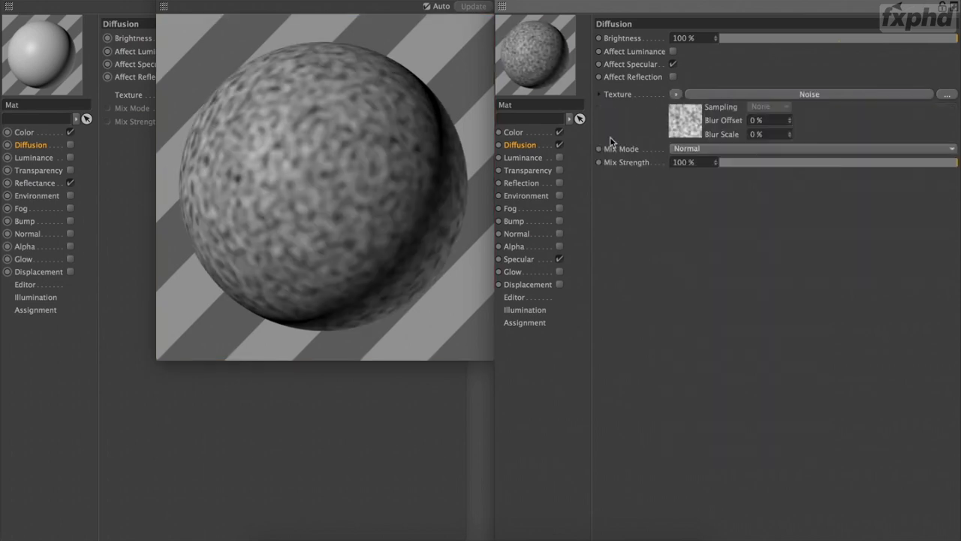
pyautogui.click(685, 116)
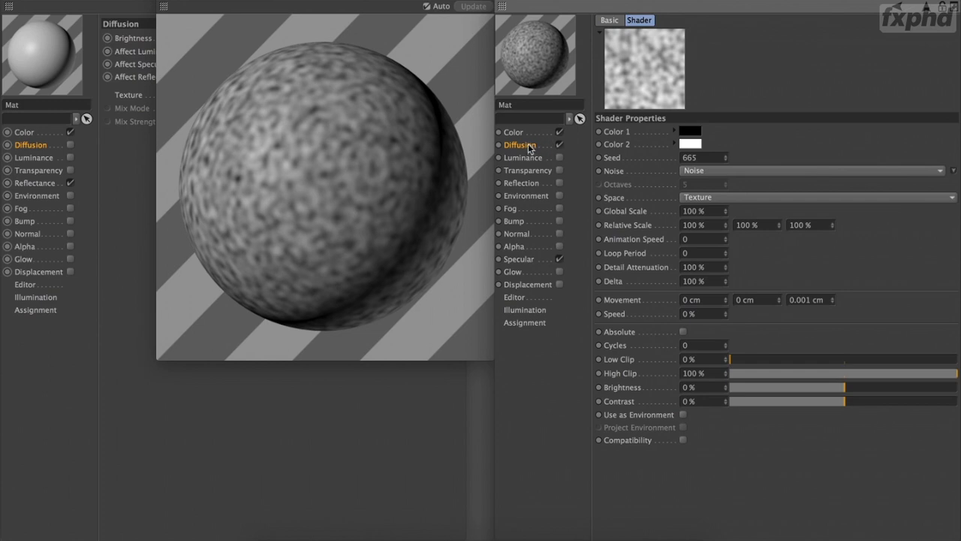
pyautogui.click(528, 144)
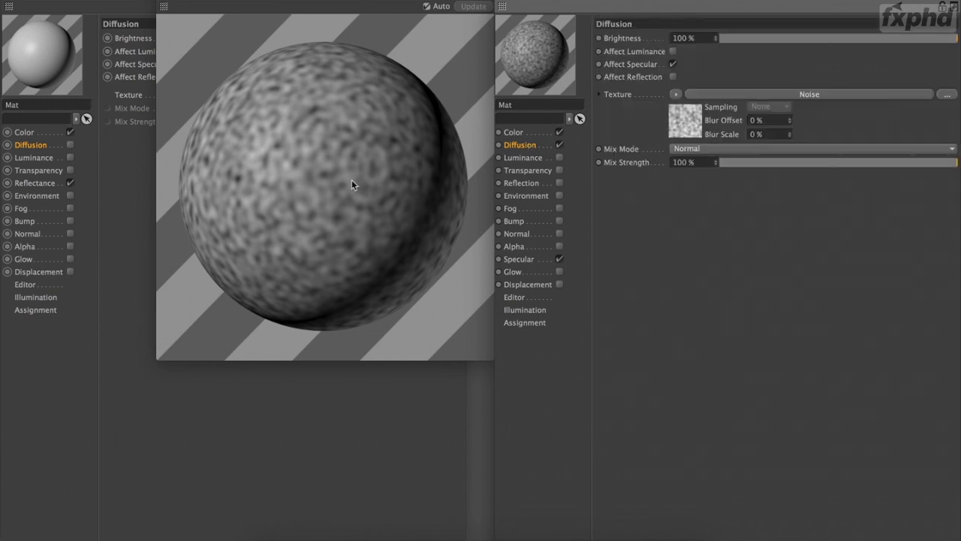
# - Set the older material's Color to red (255, 0, 0), turning its Diffusion channel off and back on for comparison
pyautogui.click(515, 132)
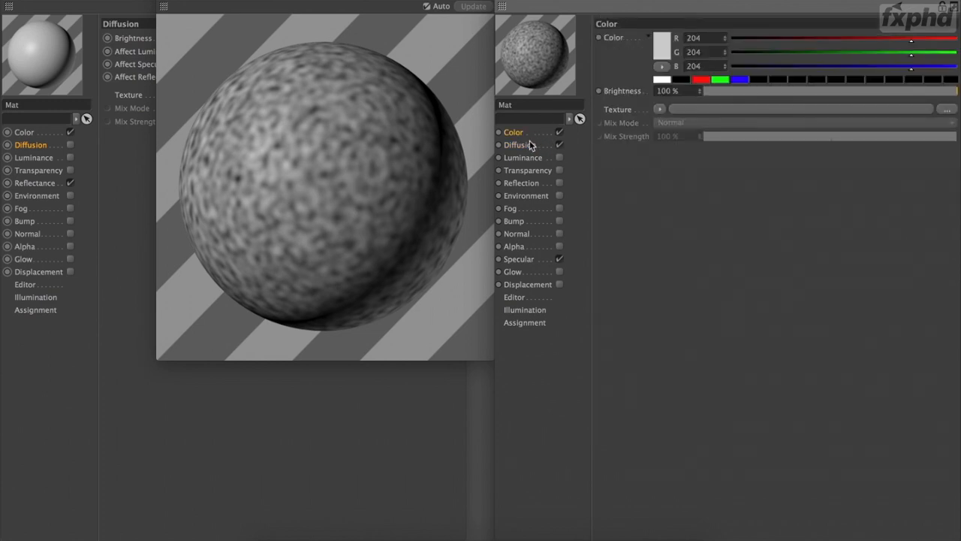
pyautogui.click(559, 144)
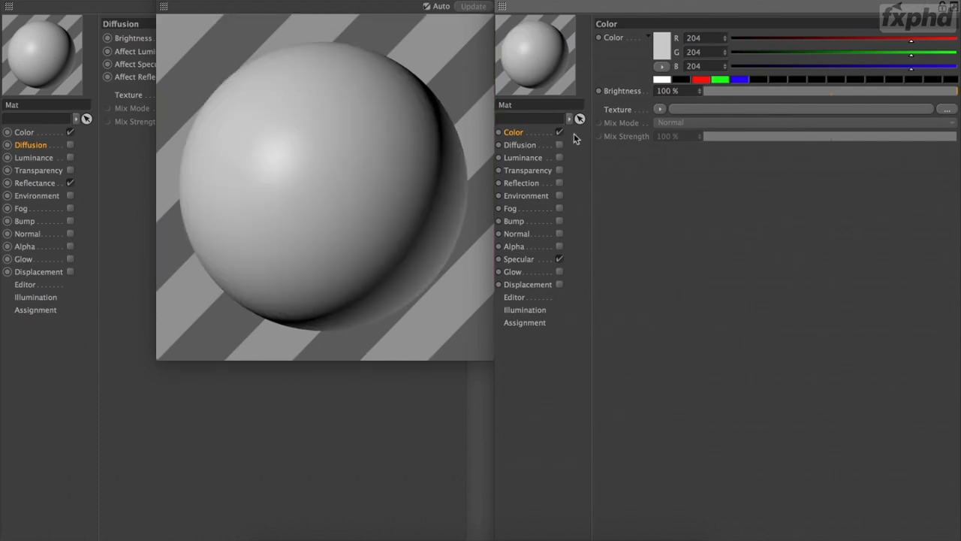
pyautogui.click(704, 79)
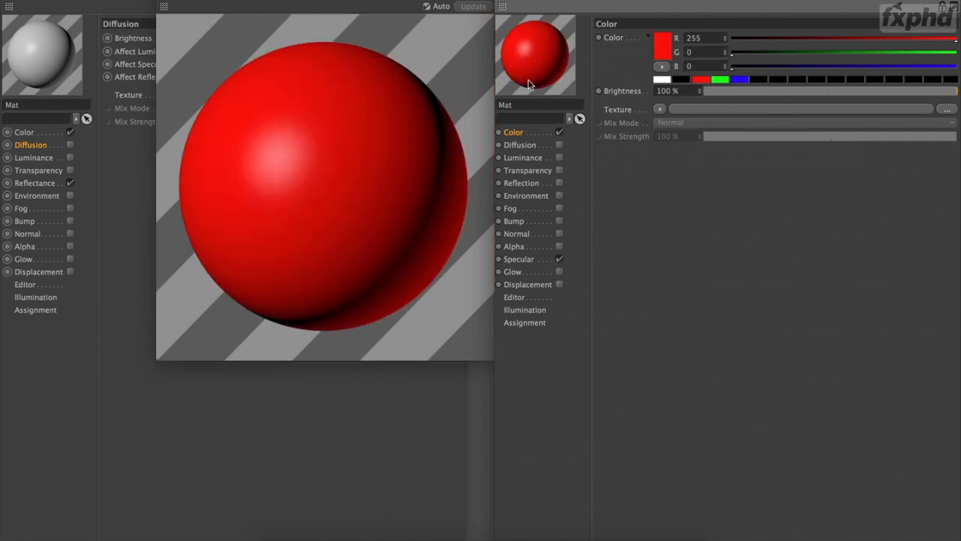
pyautogui.click(521, 145)
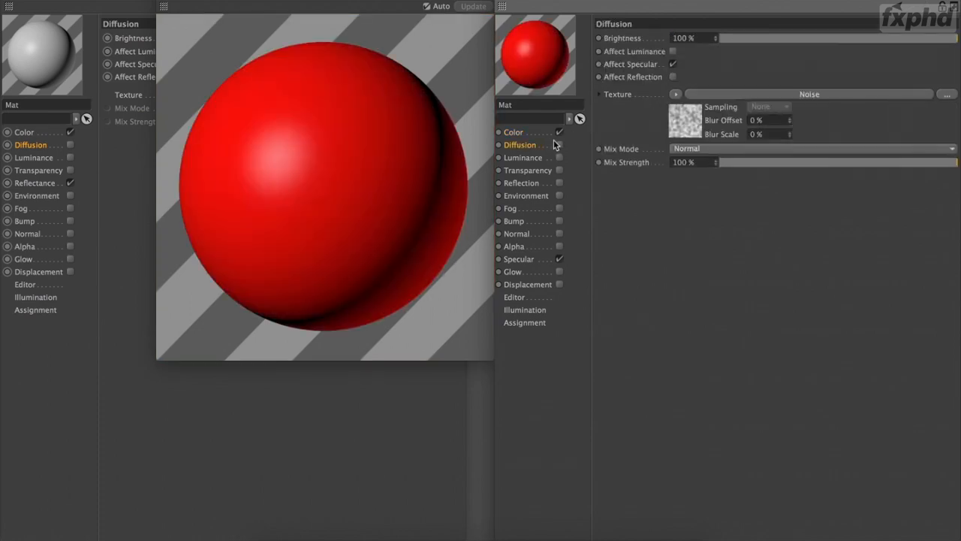
pyautogui.click(558, 145)
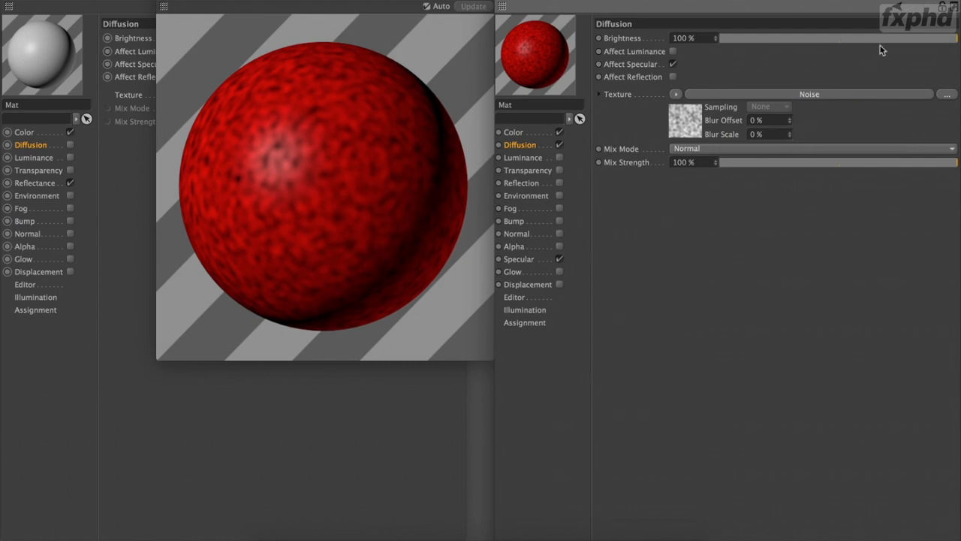
# - Test Diffusion Brightness at 9 % and 100 %, and Mix Strength at 0 %, 51 % and 100 %, in Normal mode
pyautogui.moveTo(885, 36); pyautogui.dragTo(740, 58)
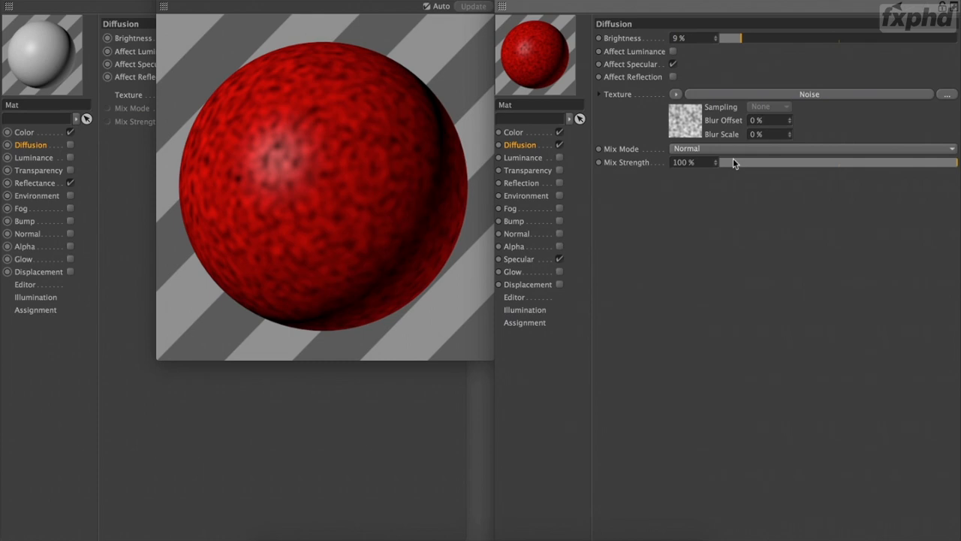
pyautogui.moveTo(731, 162); pyautogui.dragTo(723, 163)
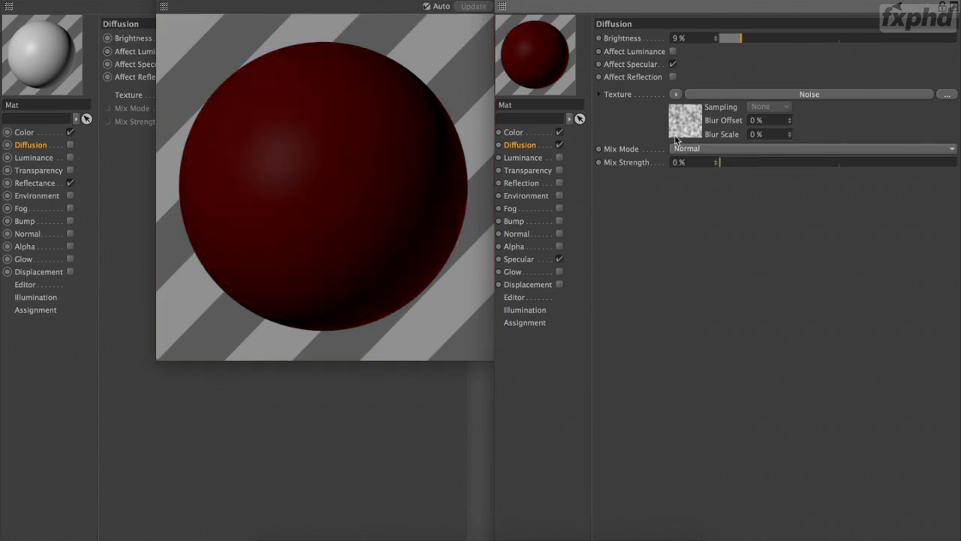
pyautogui.moveTo(743, 39); pyautogui.dragTo(958, 41)
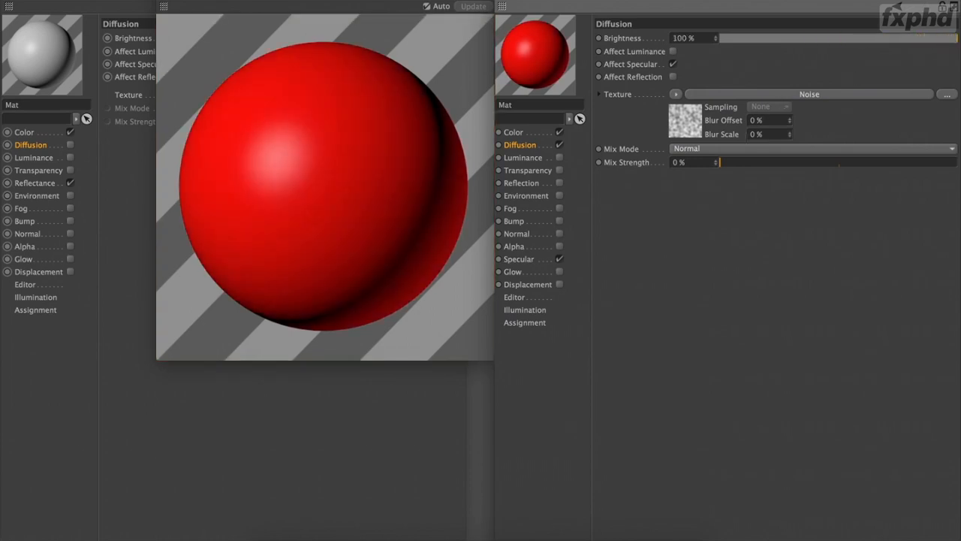
pyautogui.moveTo(736, 161); pyautogui.dragTo(841, 164)
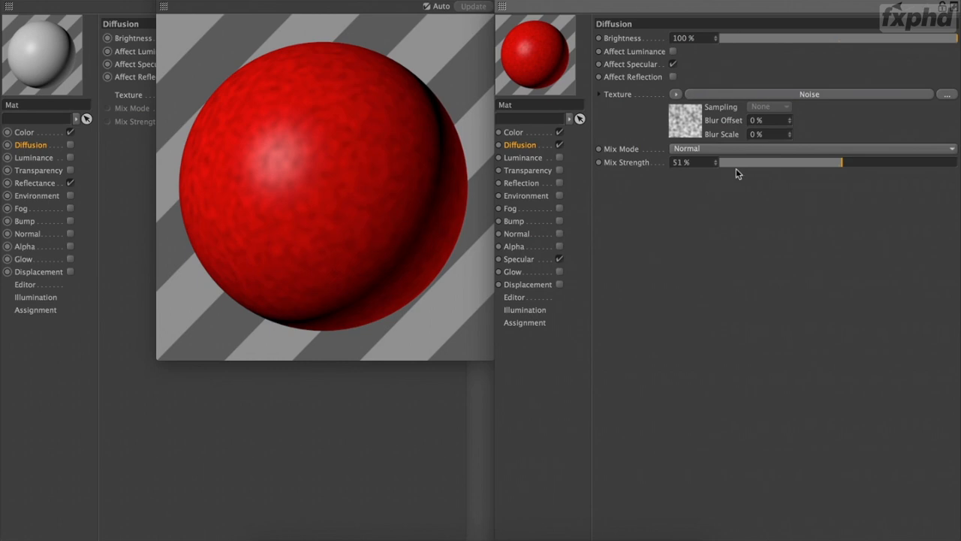
pyautogui.moveTo(841, 162); pyautogui.dragTo(960, 164)
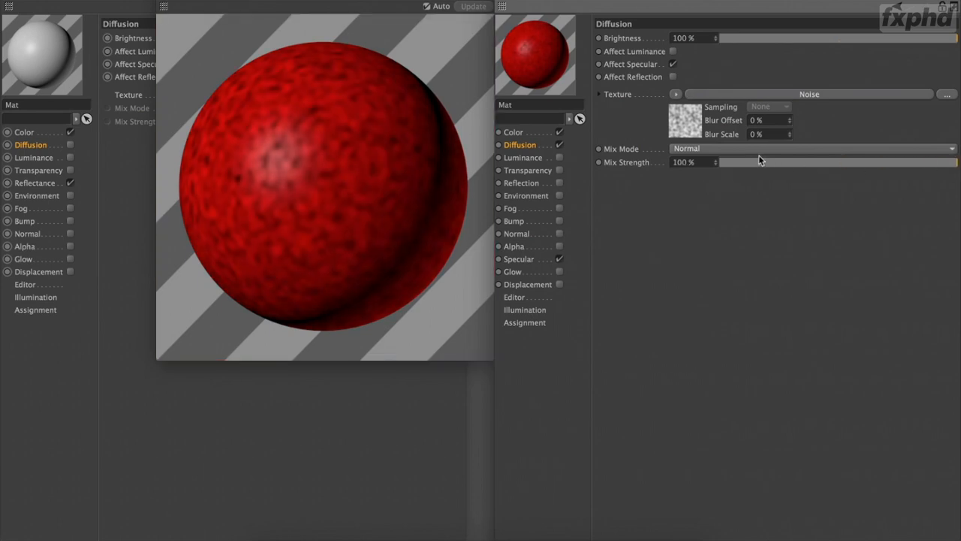
# - Set the older material's Diffusion Brightness to 50 % and its Mix Mode to Multiply
pyautogui.click(846, 38)
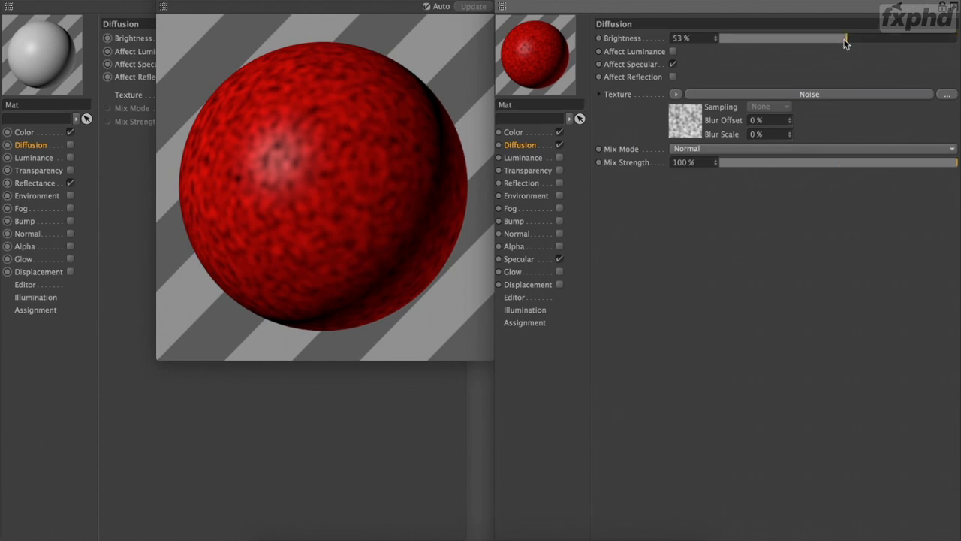
pyautogui.moveTo(846, 38); pyautogui.dragTo(836, 39)
pyautogui.click(855, 38)
pyautogui.moveTo(945, 39); pyautogui.dragTo(839, 44)
pyautogui.click(683, 151)
pyautogui.click(694, 205)
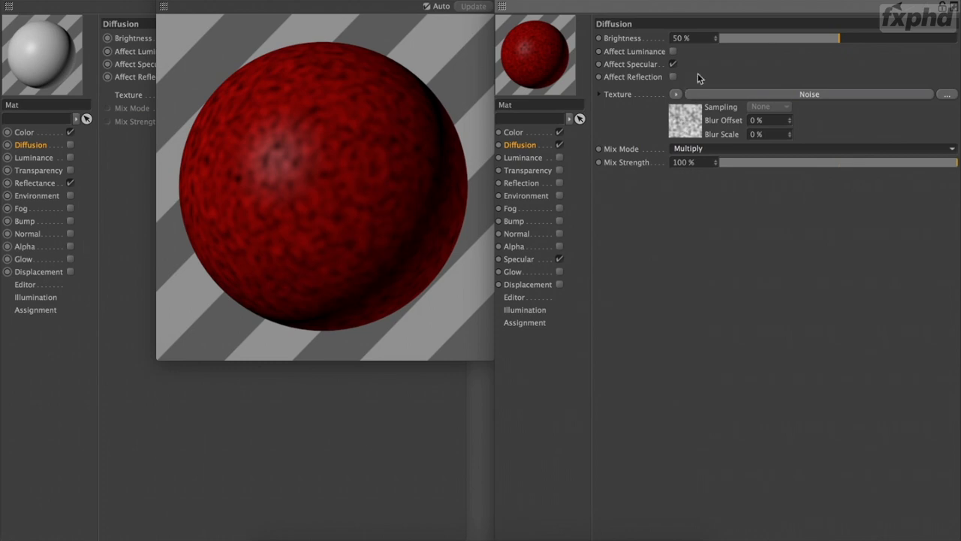
# - Set the Diffusion Brightness to 82 % and the Mix Strength to 91 % with Multiply mixing
pyautogui.moveTo(763, 39); pyautogui.dragTo(843, 43)
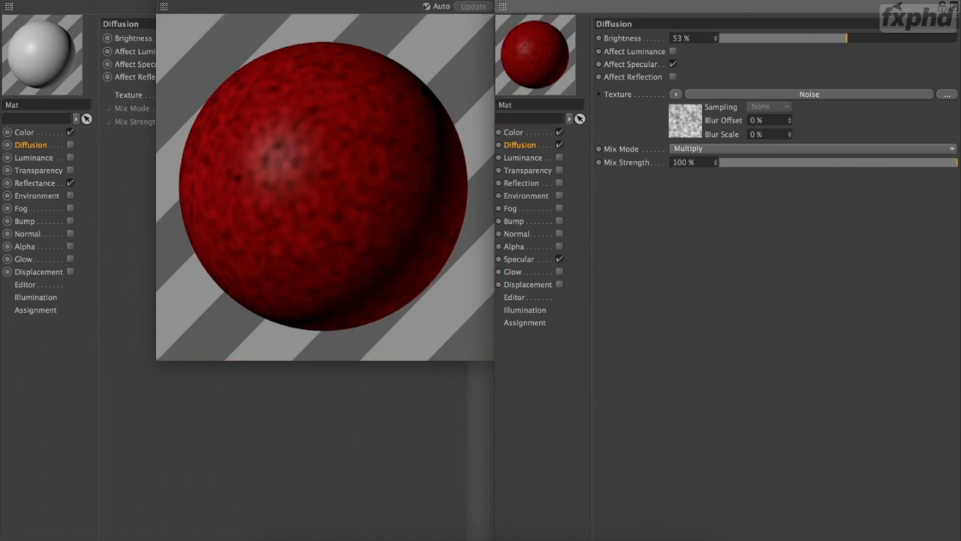
pyautogui.moveTo(849, 161); pyautogui.dragTo(938, 168)
pyautogui.moveTo(878, 38); pyautogui.dragTo(918, 38)
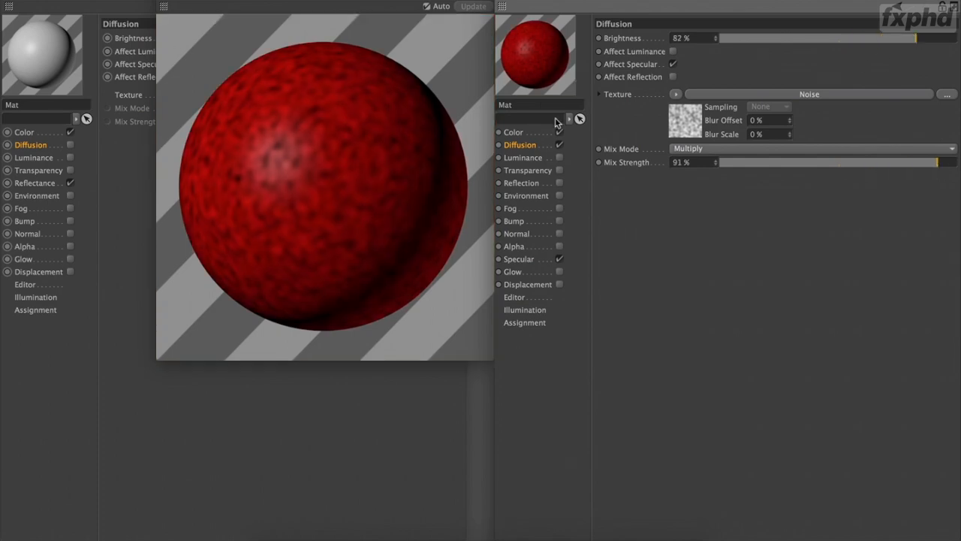
# - Set the Diffusion Mix Mode to Normal, with Brightness at 45 % and Mix Strength at 54 %
pyautogui.click(687, 148)
pyautogui.click(689, 160)
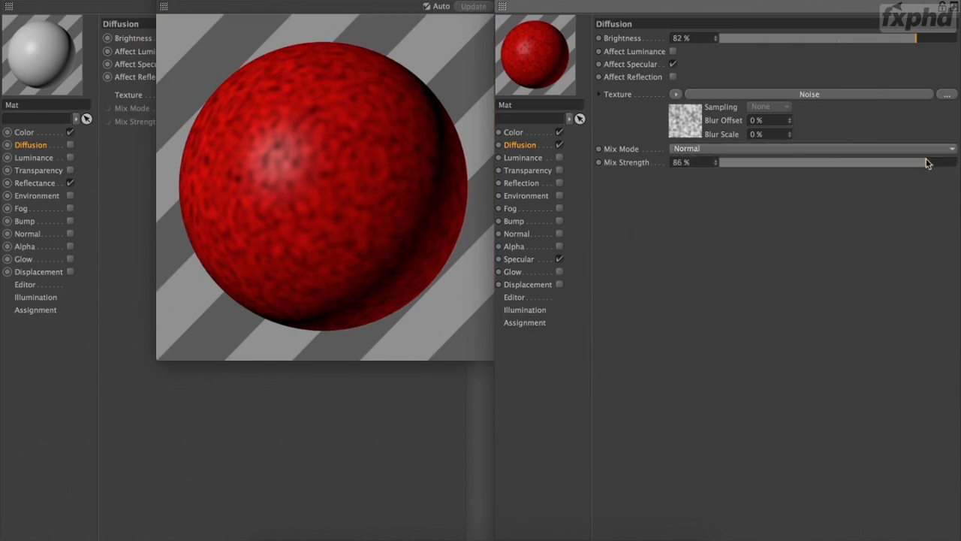
pyautogui.moveTo(929, 161); pyautogui.dragTo(959, 168)
pyautogui.click(797, 36)
pyautogui.moveTo(798, 36); pyautogui.dragTo(826, 43)
pyautogui.click(848, 165)
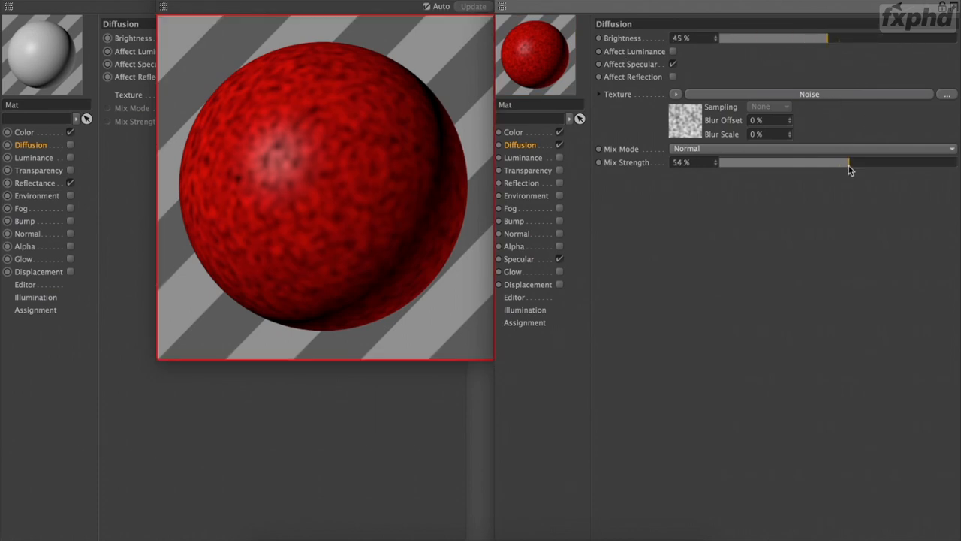
# - Set the older material's Diffusion Mix Mode to Multiply, with both Brightness and Mix Strength at 100 %
pyautogui.click(691, 148)
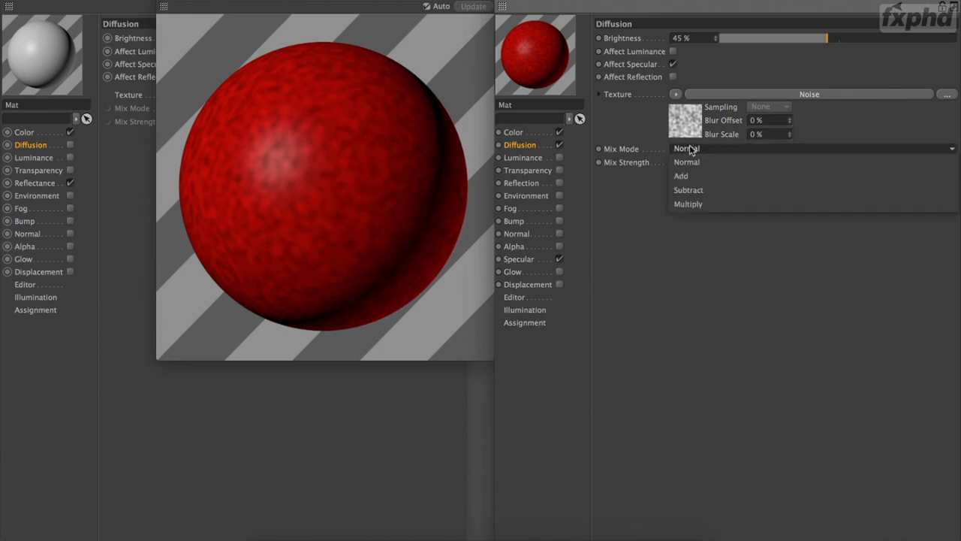
pyautogui.click(689, 208)
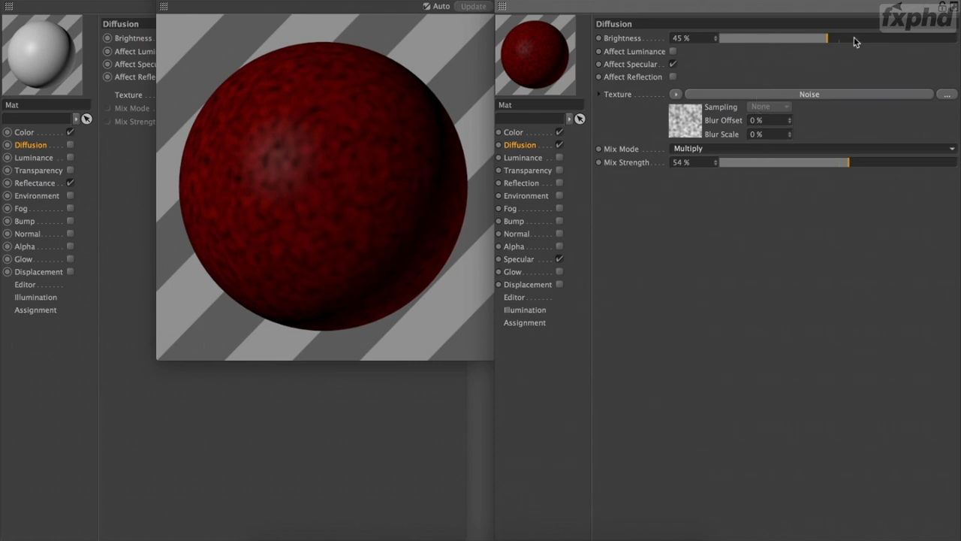
pyautogui.moveTo(854, 36); pyautogui.dragTo(959, 38)
pyautogui.moveTo(898, 161); pyautogui.dragTo(959, 162)
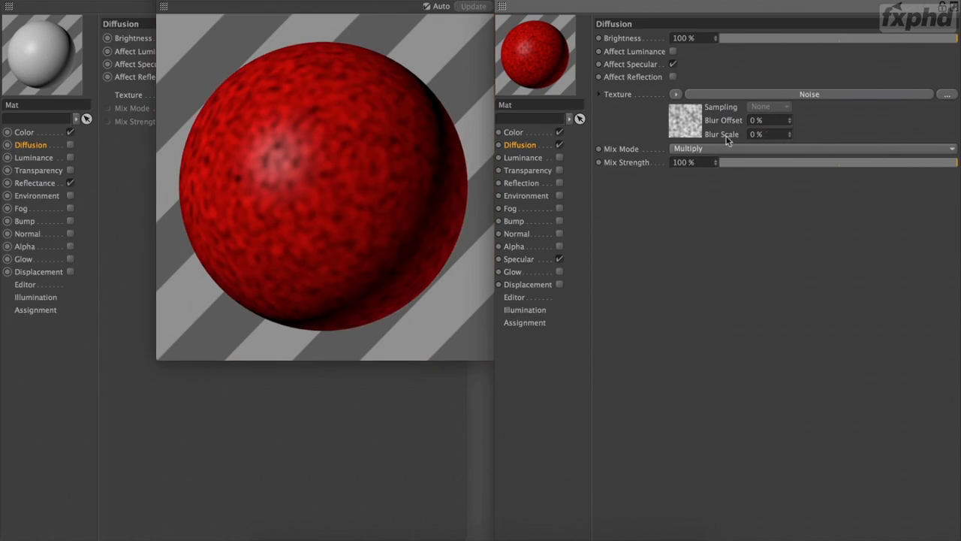
# - Try Add and Subtract as the Diffusion Mix Mode, setting Mix Strength to 79 % and Brightness to 55 % for Subtract
pyautogui.click(700, 147)
pyautogui.click(690, 176)
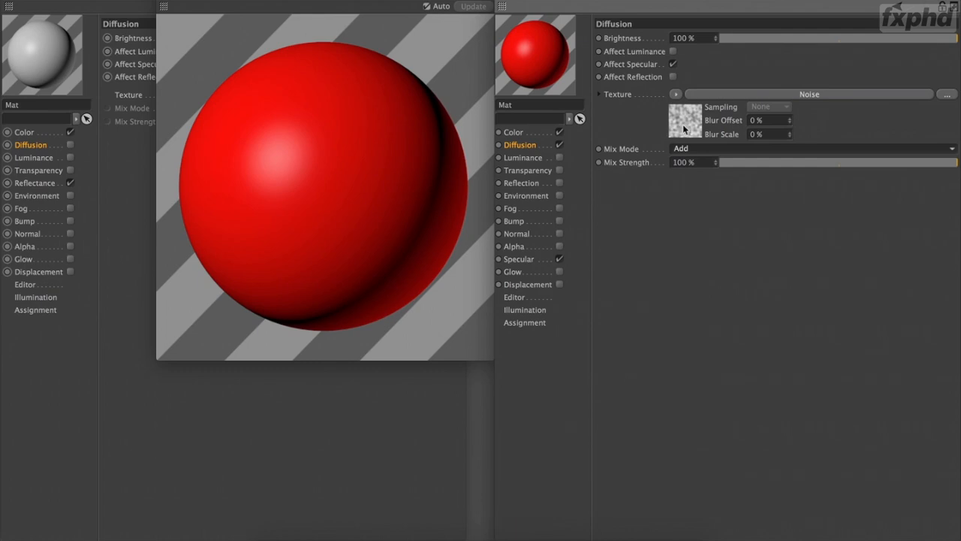
pyautogui.click(685, 149)
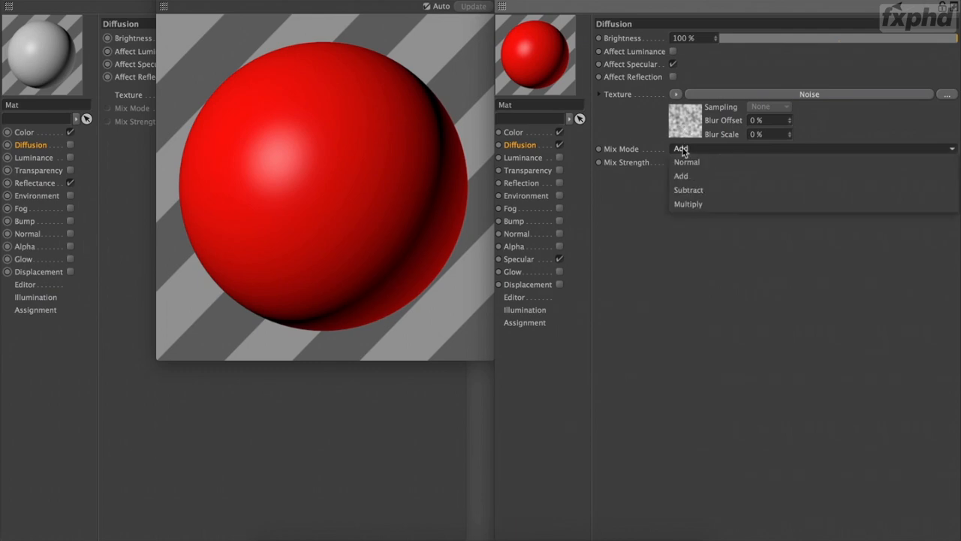
pyautogui.click(689, 193)
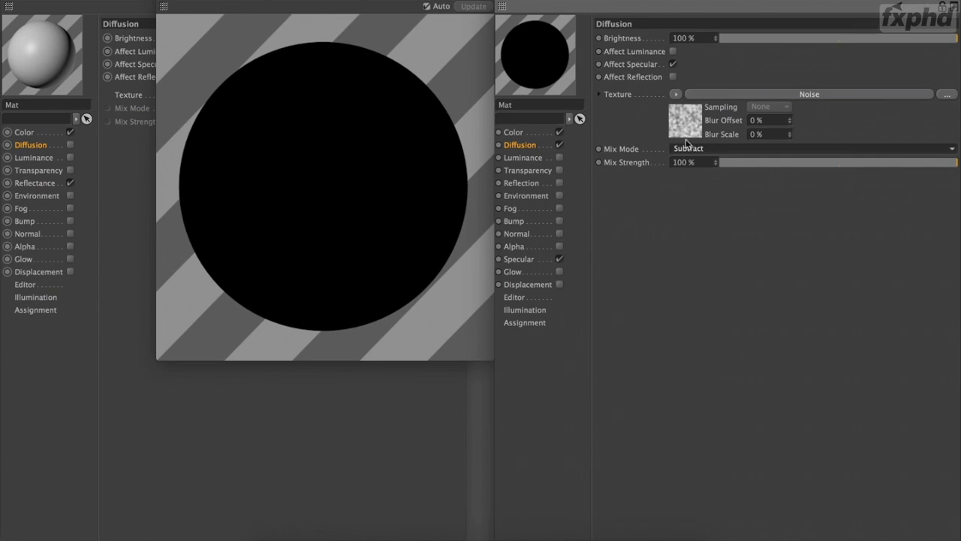
pyautogui.click(909, 162)
pyautogui.moveTo(899, 37); pyautogui.dragTo(850, 37)
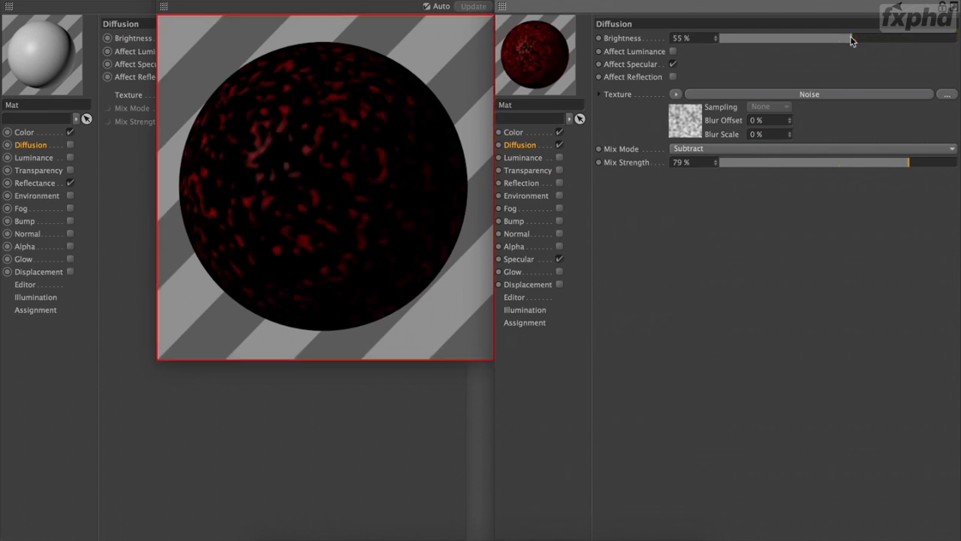
# - Compare the Normal, Multiply, Add and Subtract mix modes of the Diffusion texture at unchanged Brightness and Mix Strength
pyautogui.click(696, 151)
pyautogui.click(695, 161)
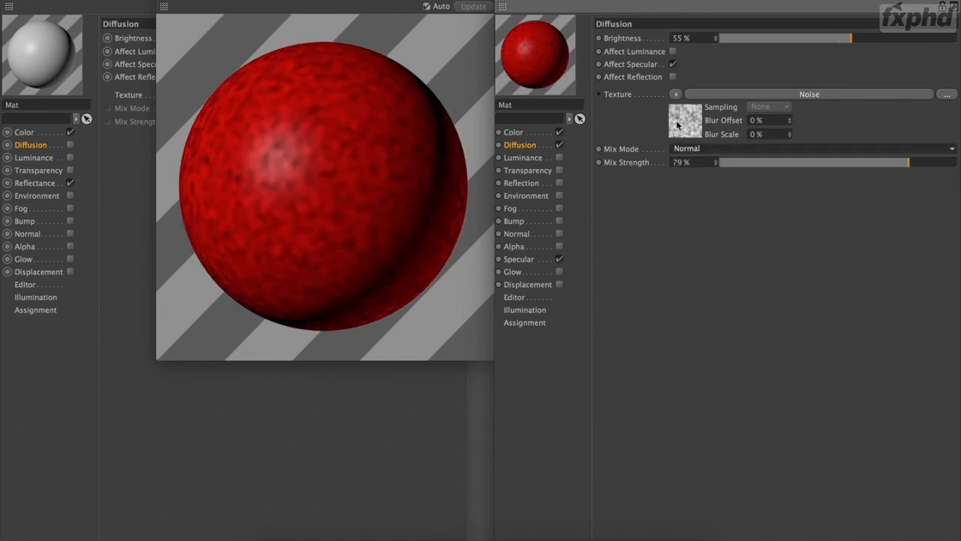
pyautogui.click(689, 149)
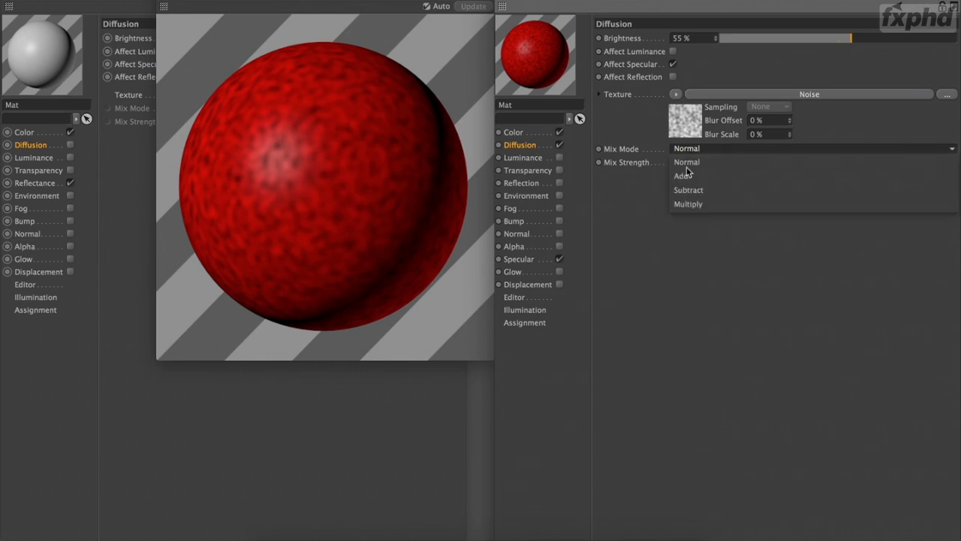
pyautogui.click(691, 201)
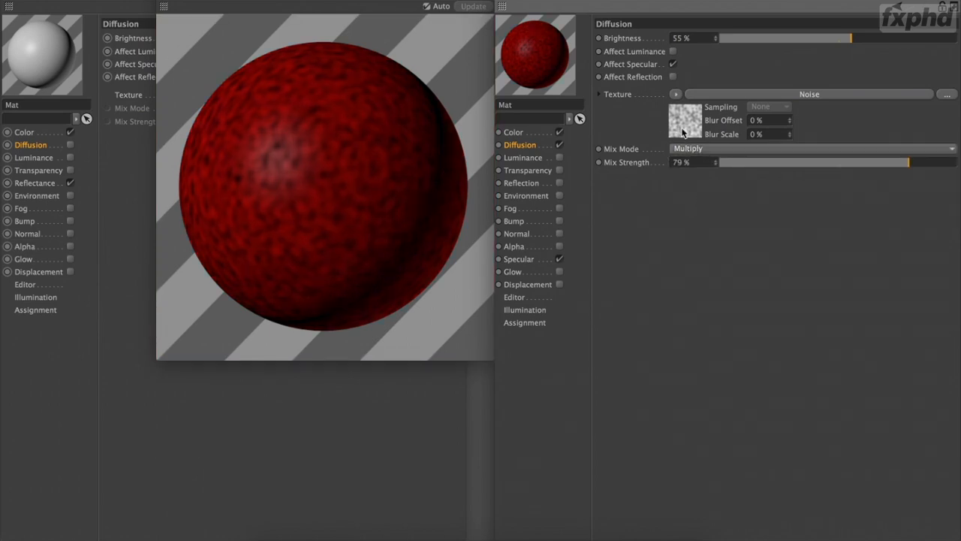
pyautogui.click(689, 149)
pyautogui.click(687, 179)
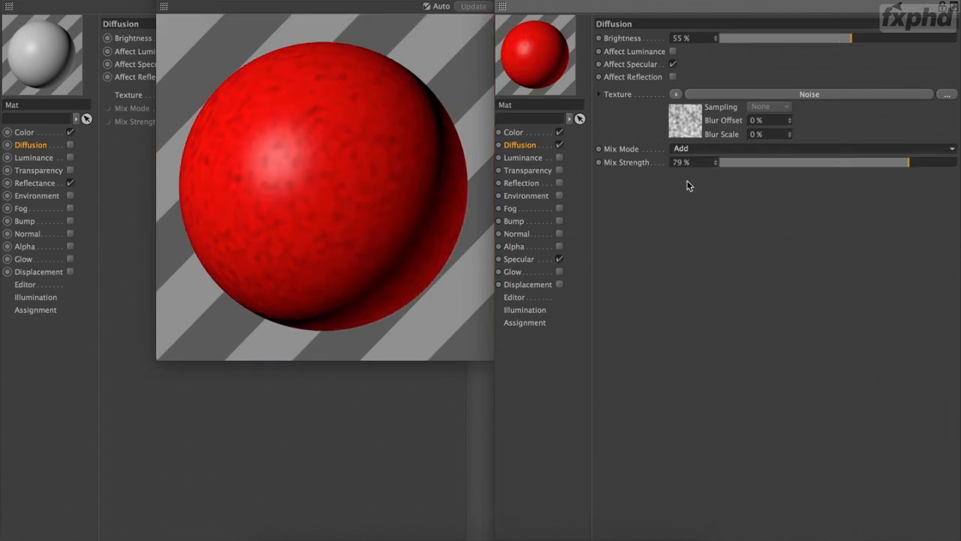
pyautogui.click(690, 149)
pyautogui.click(688, 186)
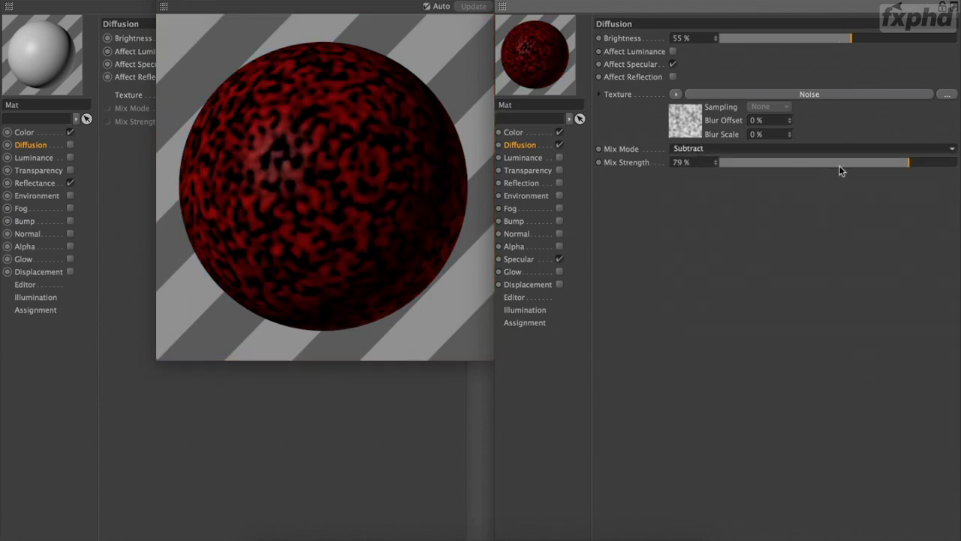
# - Set the Diffusion Mix Strength to 100 %, the Mix Mode to Normal and the Brightness to 100 %
pyautogui.moveTo(905, 164); pyautogui.dragTo(954, 166)
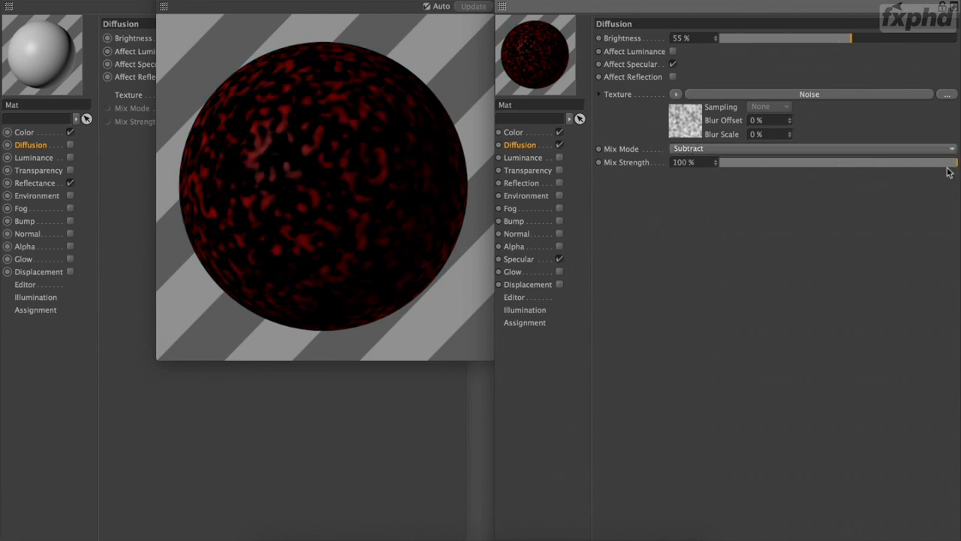
pyautogui.click(850, 147)
pyautogui.click(821, 159)
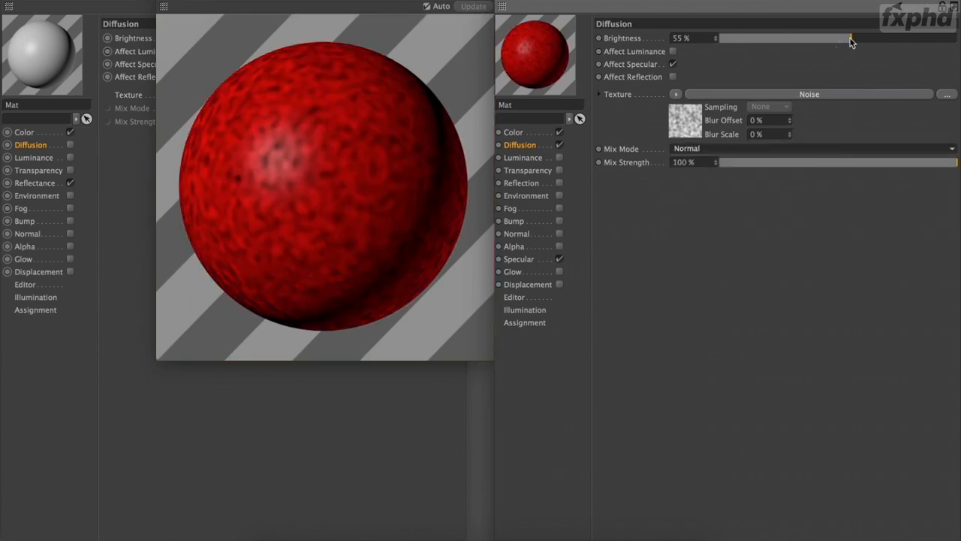
pyautogui.moveTo(851, 38); pyautogui.dragTo(960, 43)
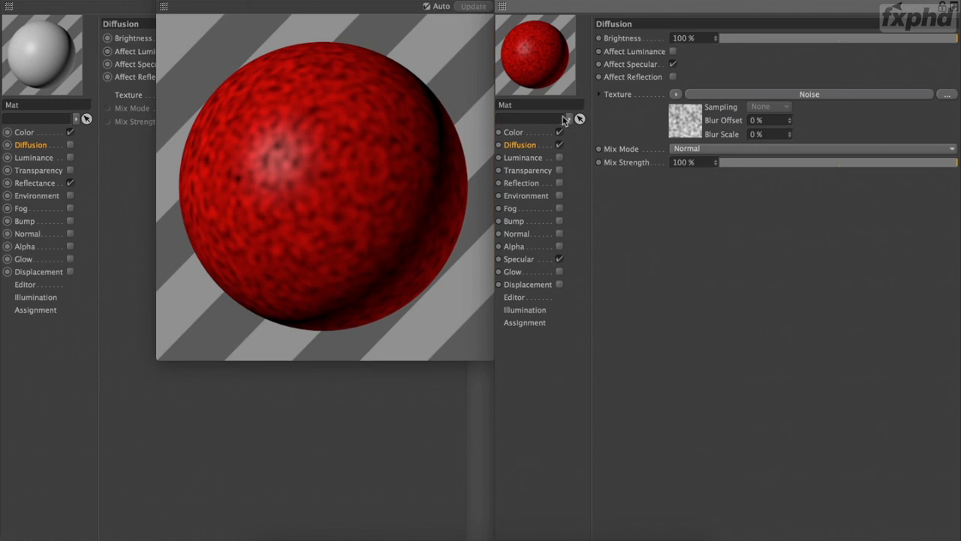
# - Reset the color in the older material's Color channel to its default
pyautogui.click(530, 133)
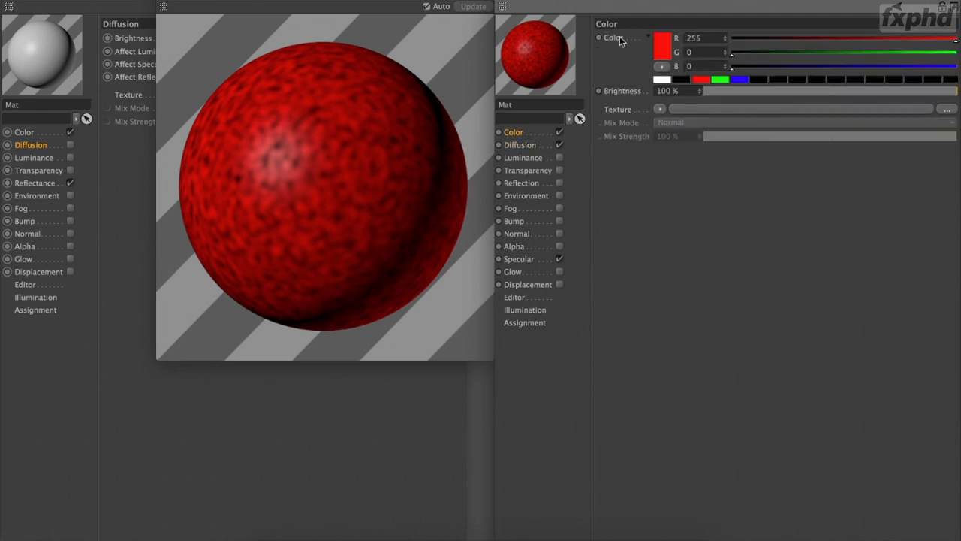
pyautogui.rightClick(619, 37)
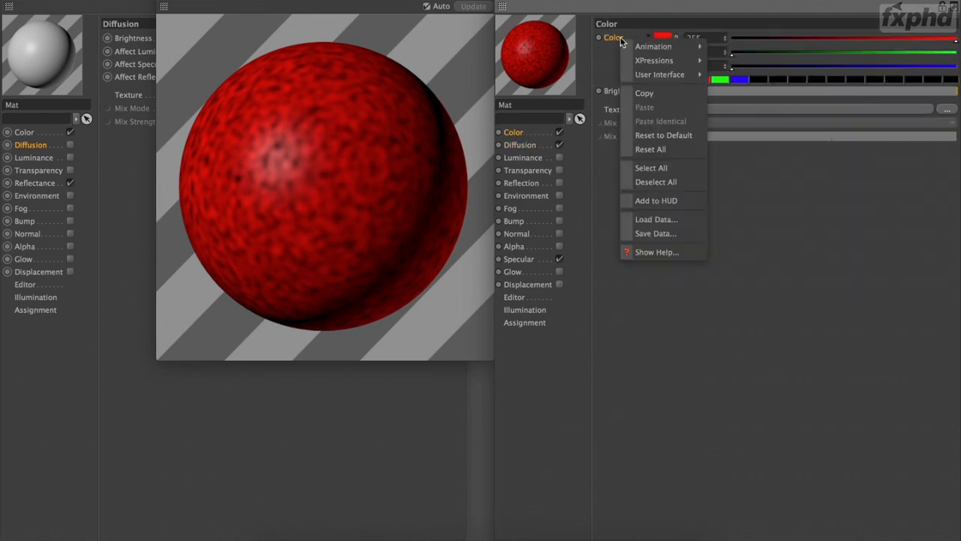
pyautogui.click(651, 137)
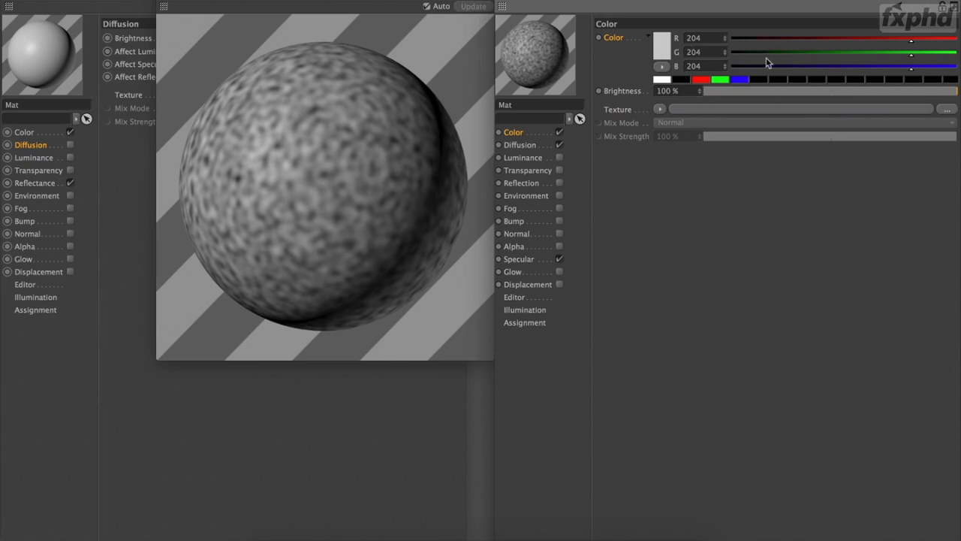
# - Test the Diffusion channel's Brightness at 42 % and return it to 100 %
pyautogui.click(526, 158)
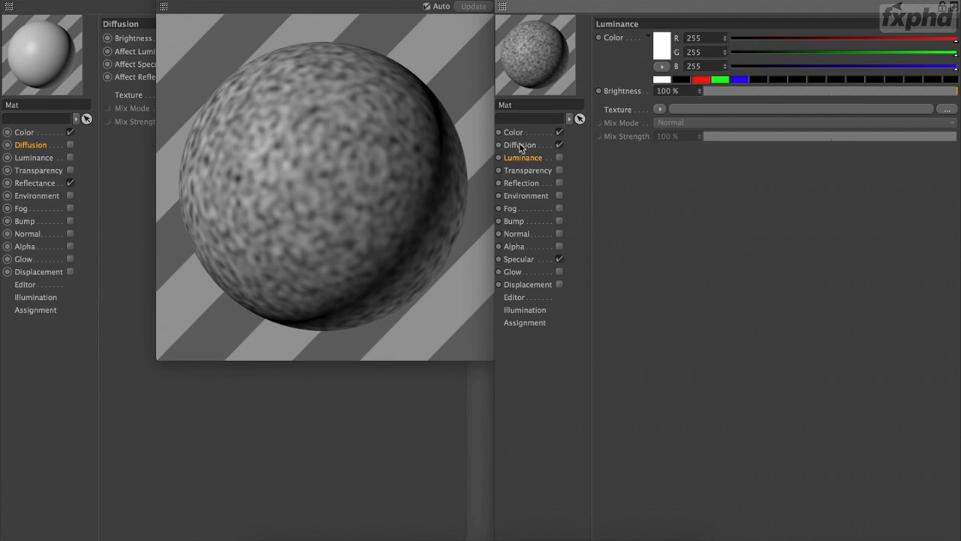
pyautogui.click(519, 145)
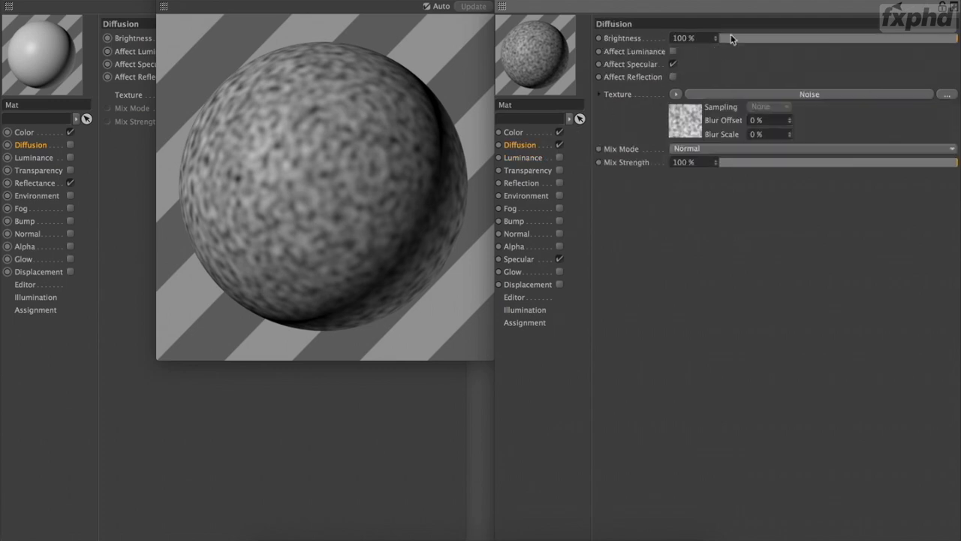
pyautogui.moveTo(883, 39); pyautogui.dragTo(819, 41)
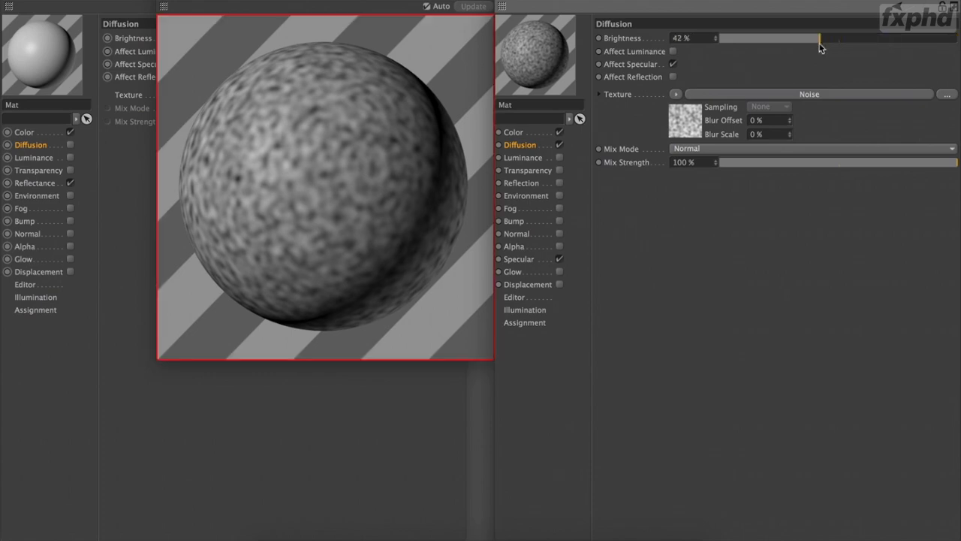
pyautogui.moveTo(941, 38); pyautogui.dragTo(958, 38)
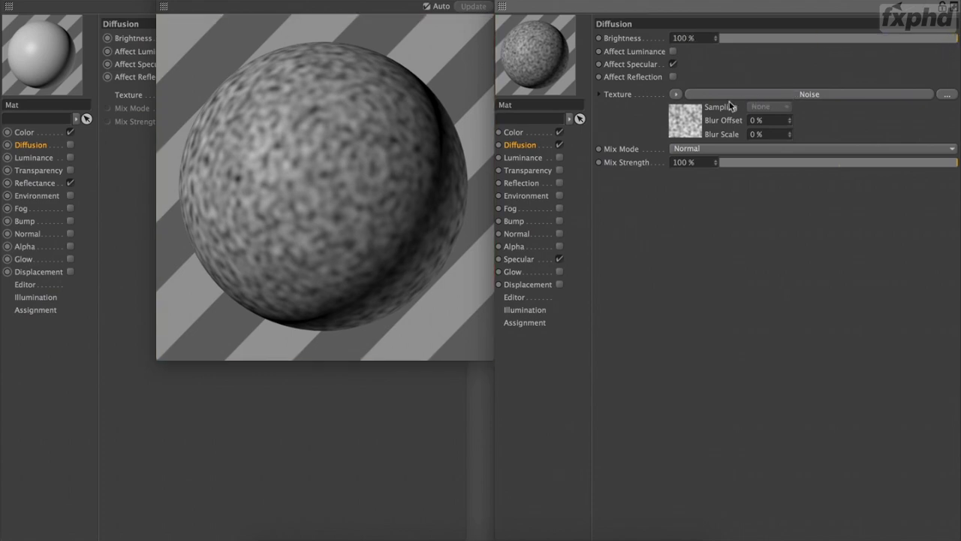
# - Set Color 1 of the Diffusion channel's Noise shader to pure red (255, 0, 0)
pyautogui.click(687, 110)
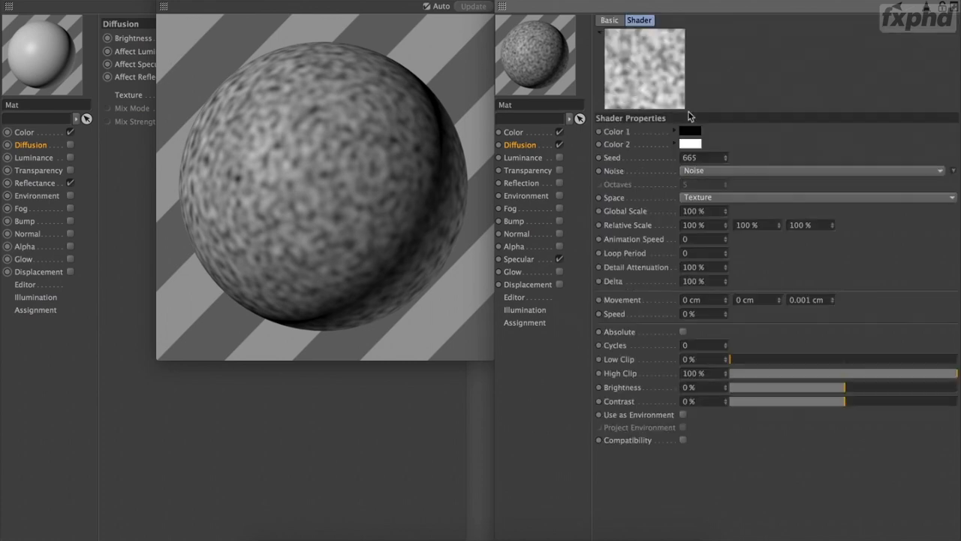
pyautogui.click(690, 132)
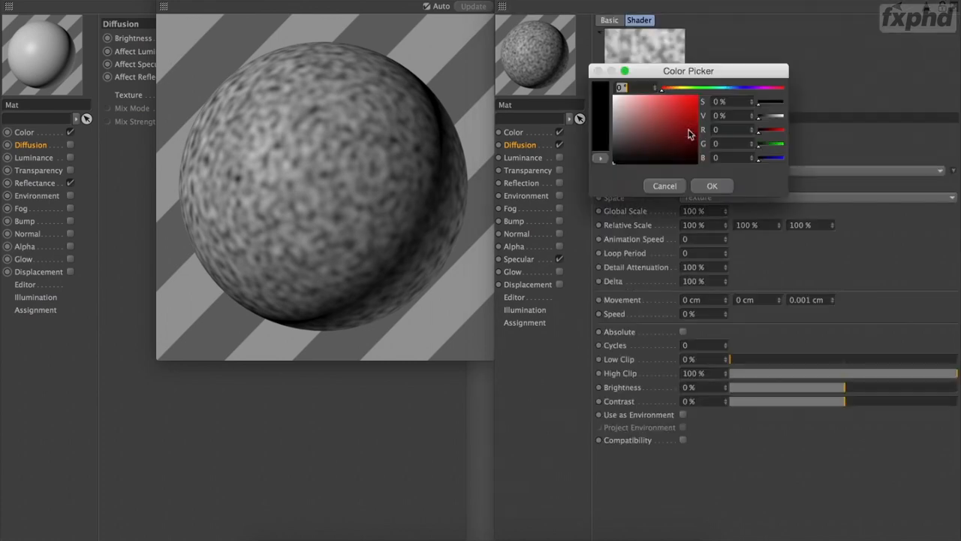
pyautogui.moveTo(689, 133); pyautogui.dragTo(719, 78)
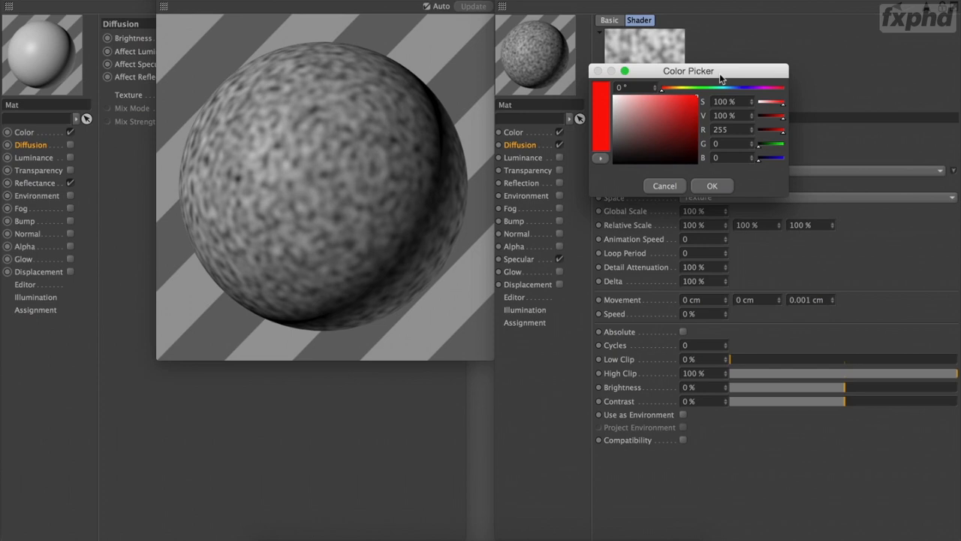
pyautogui.click(725, 187)
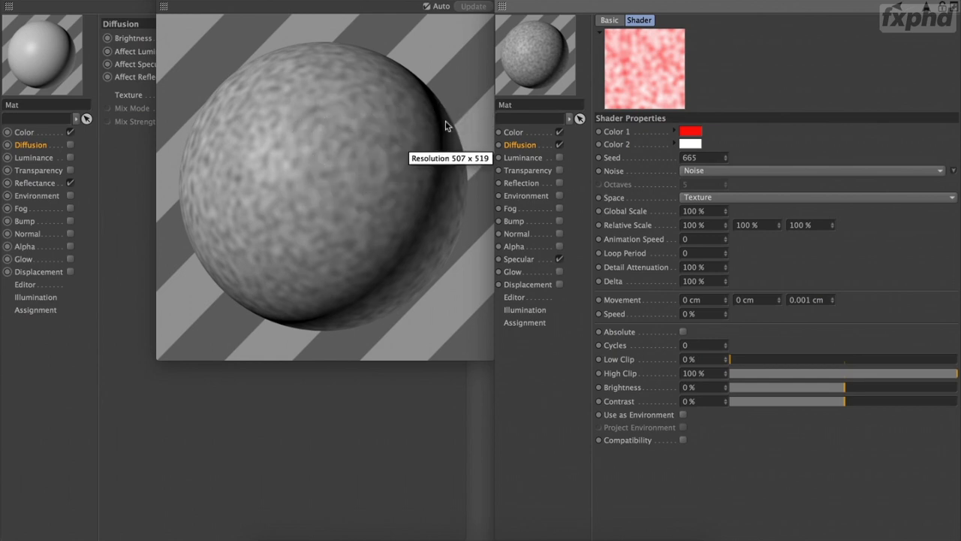
# - Change the Noise shader's Color 1 to pure green with a hue of 120°
pyautogui.click(690, 132)
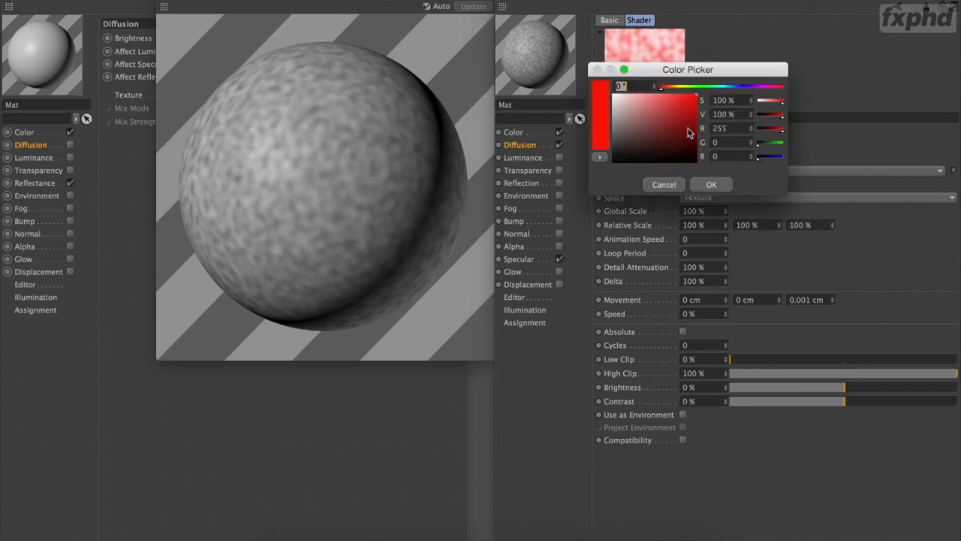
pyautogui.click(702, 87)
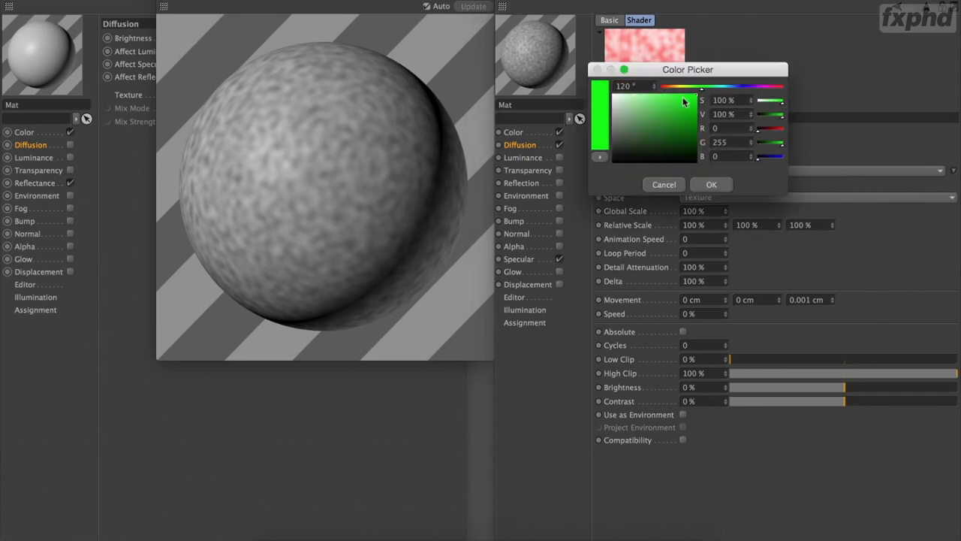
pyautogui.click(711, 186)
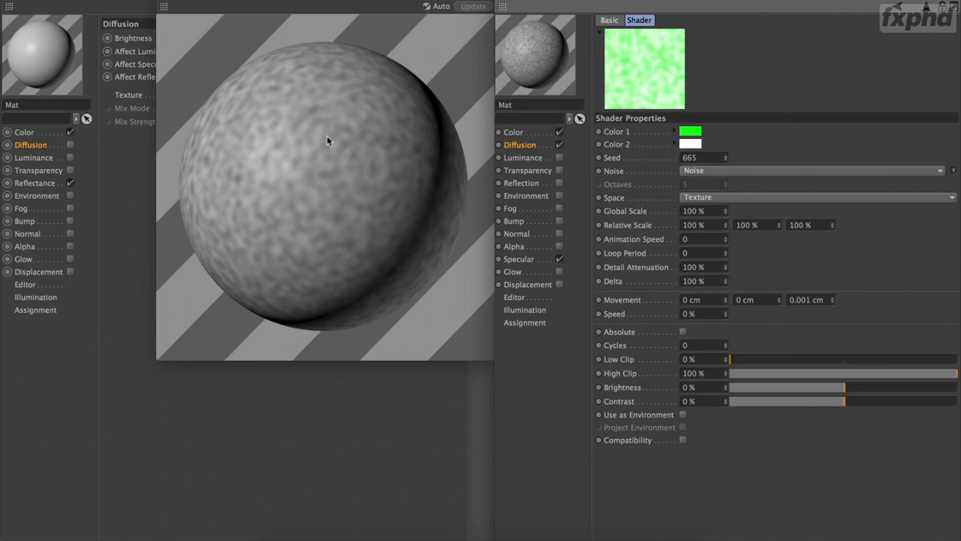
# - Set the Noise shader's Color 1 back to black and return to the Diffusion channel settings
pyautogui.click(689, 132)
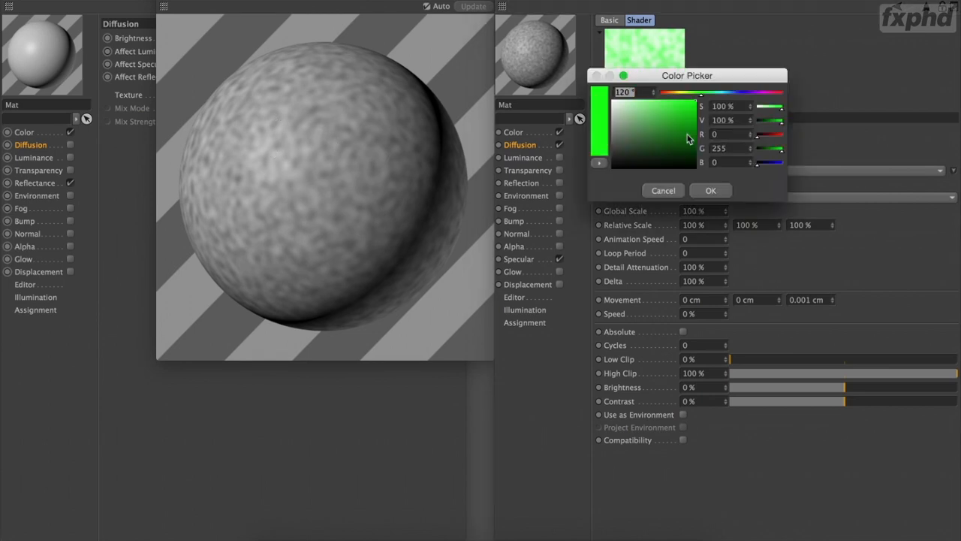
pyautogui.click(649, 166)
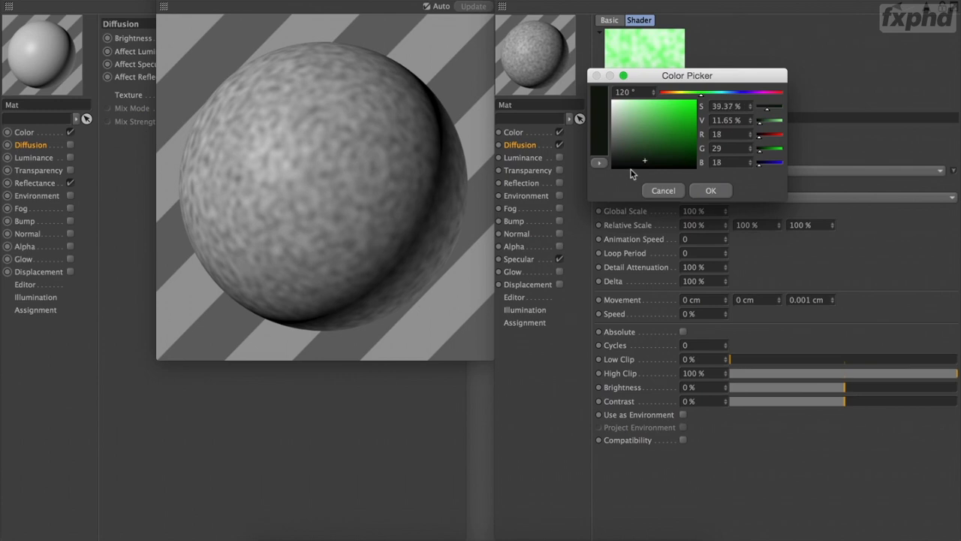
pyautogui.click(712, 191)
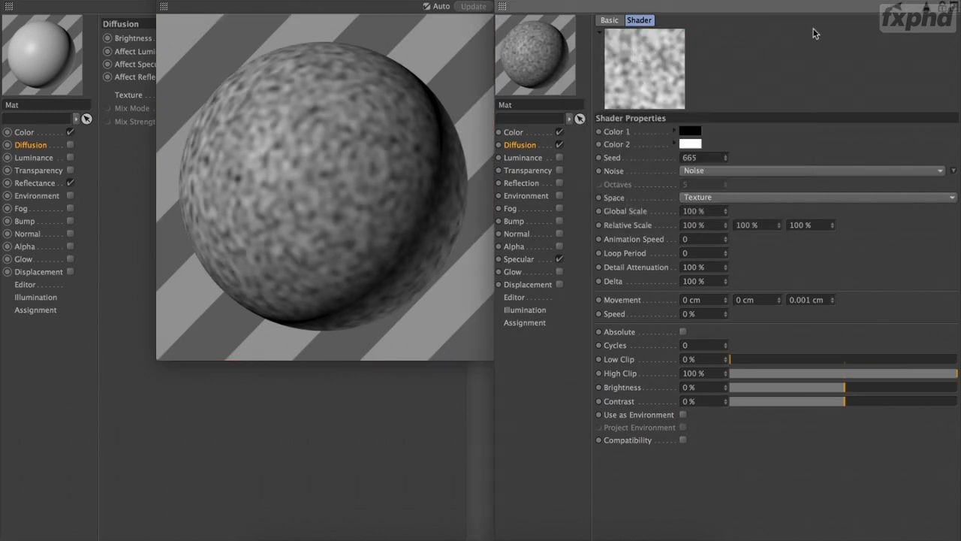
pyautogui.click(924, 10)
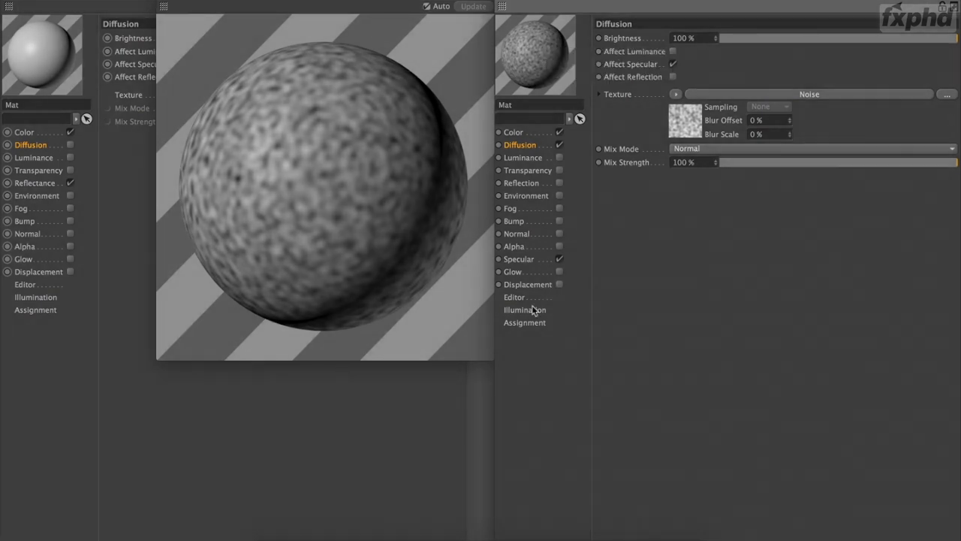
# - Set the older material's Illumination model to Blinn
pyautogui.click(525, 310)
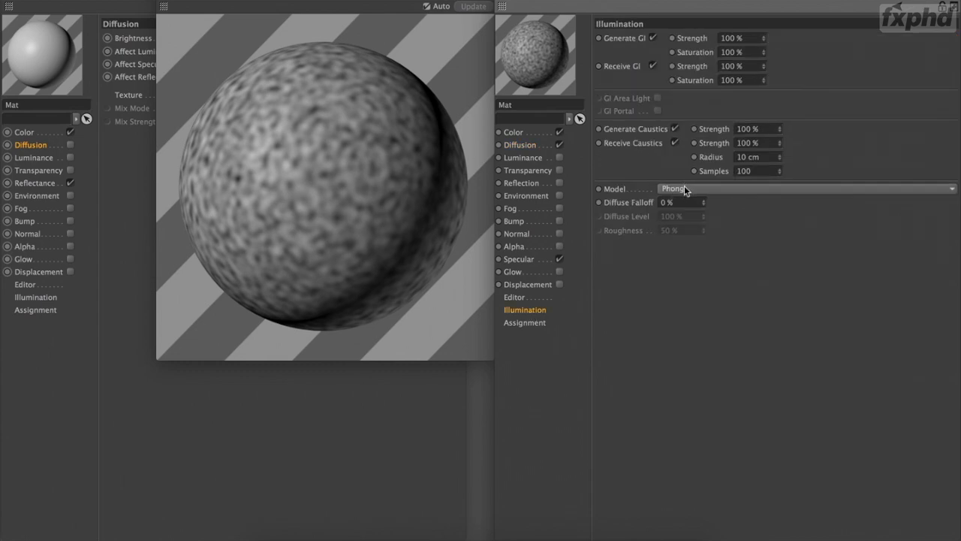
pyautogui.click(684, 189)
pyautogui.click(685, 211)
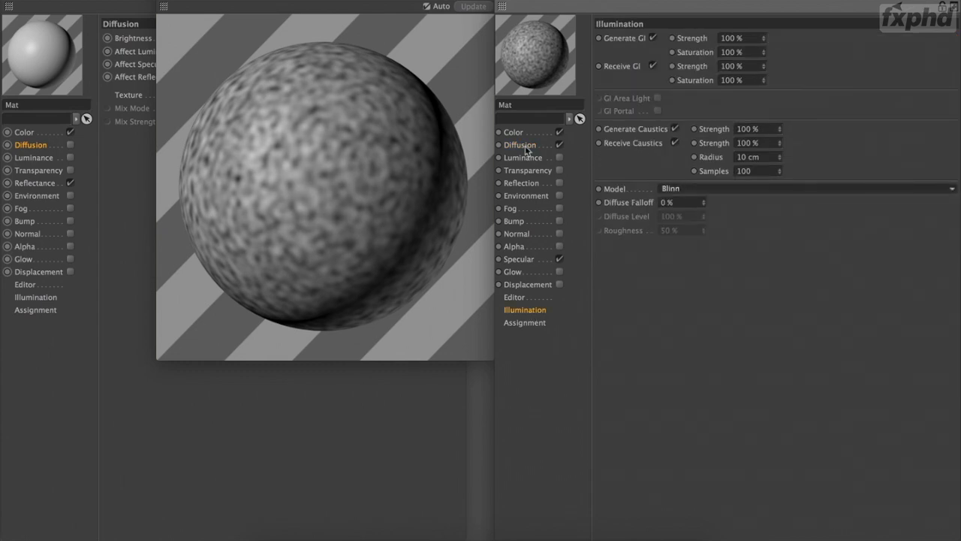
# - In the older material's Diffusion channel, toggle Affect Specular off and on to compare its influence on the highlight
pyautogui.click(520, 145)
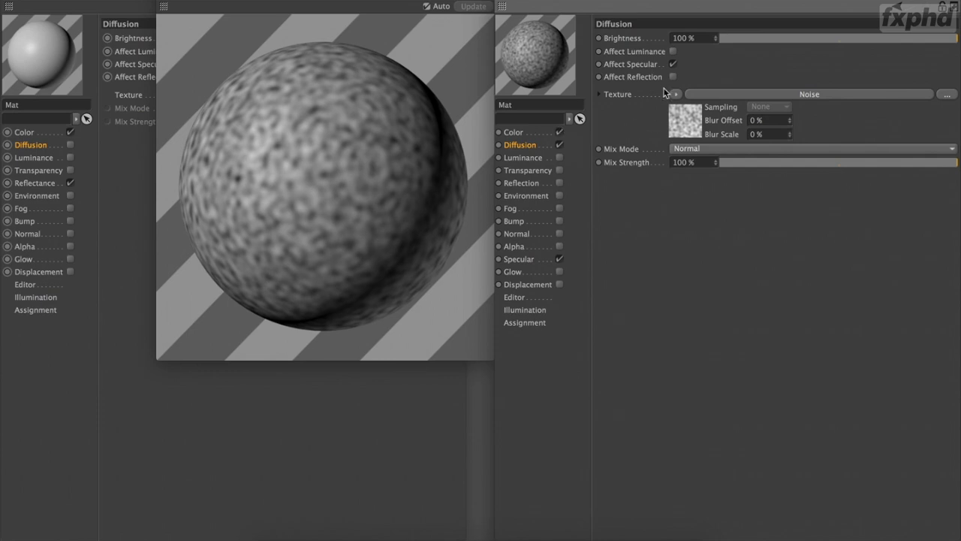
pyautogui.click(673, 65)
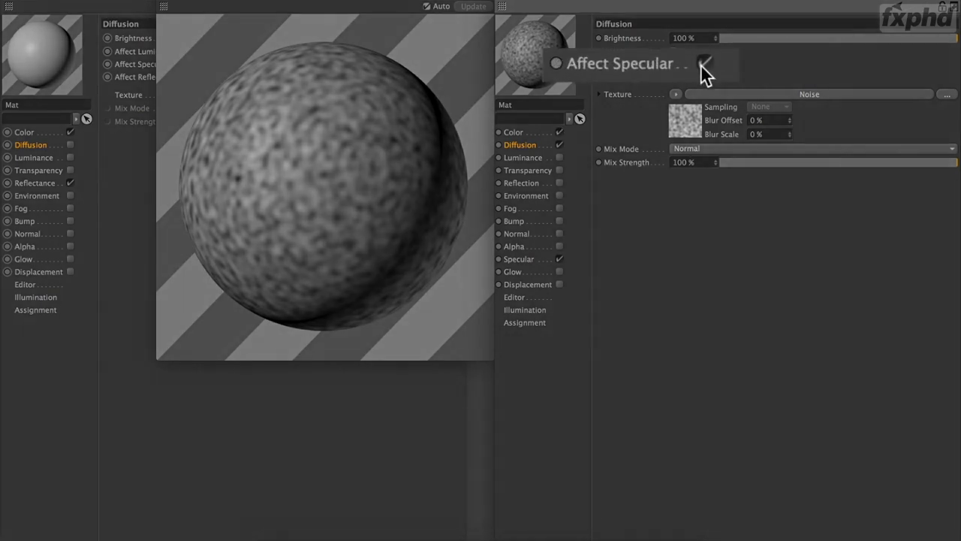
pyautogui.click(673, 64)
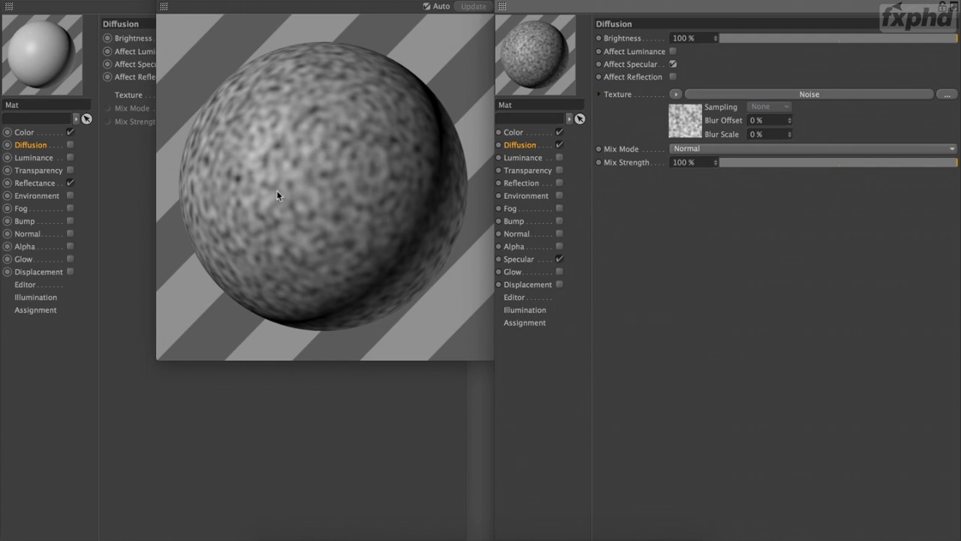
pyautogui.click(673, 65)
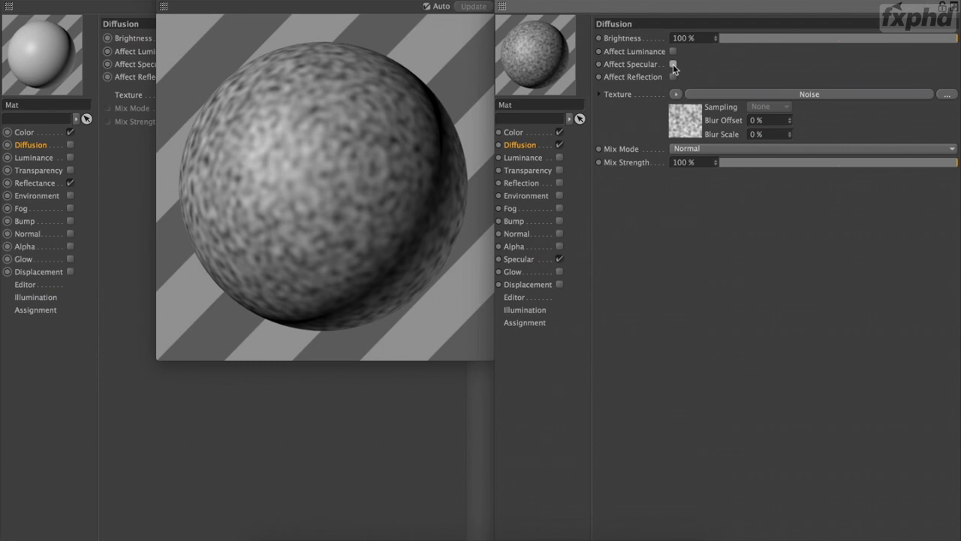
pyautogui.click(673, 64)
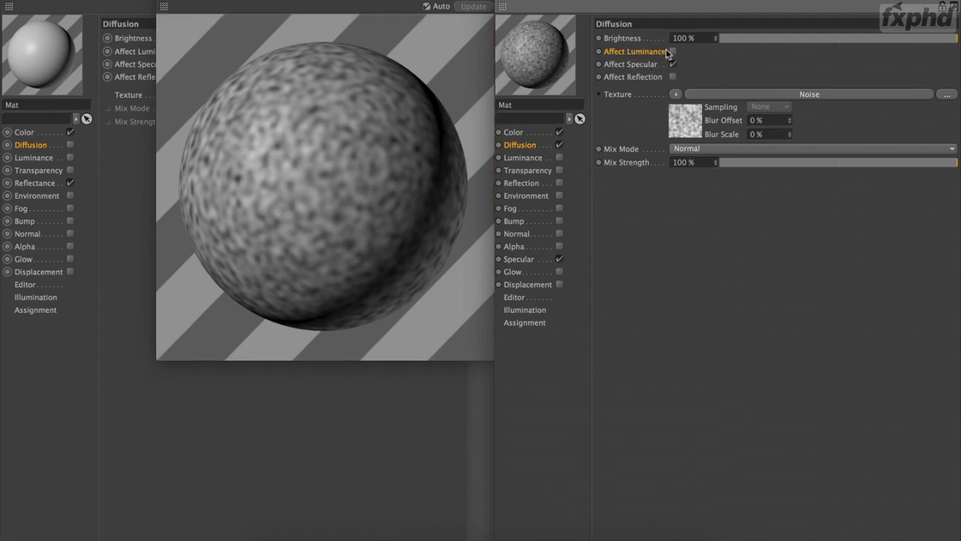
# - Turn on Affect Luminance for Diffusion and enable the older material's Luminance channel
pyautogui.click(529, 160)
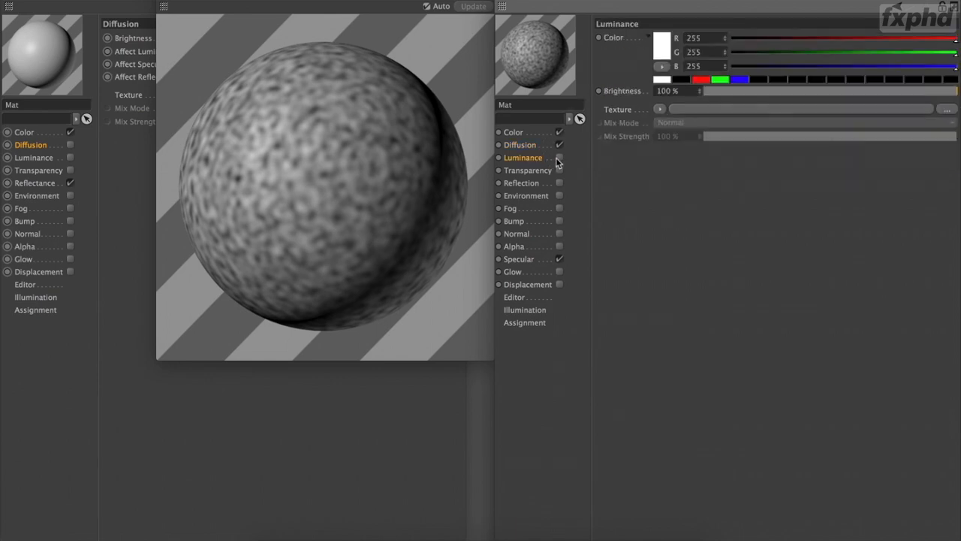
pyautogui.click(559, 157)
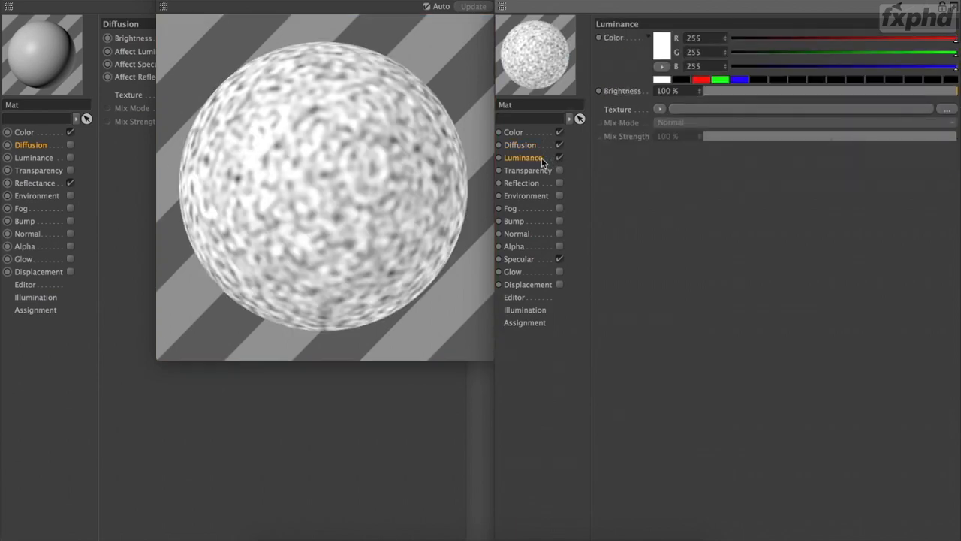
pyautogui.click(523, 145)
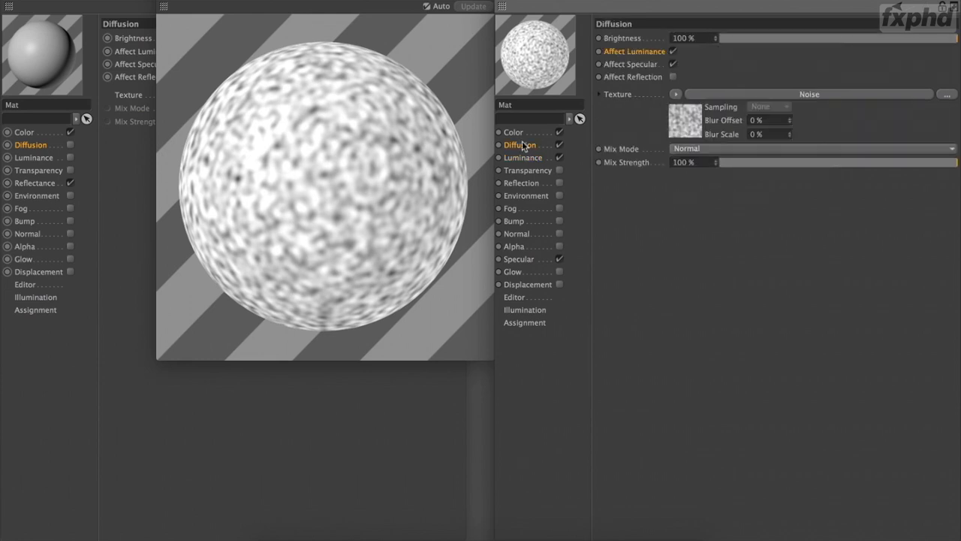
# - Turn off Diffusion's Affect Luminance, check the Luminance channel settings, and turn Affect Luminance back on
pyautogui.click(672, 52)
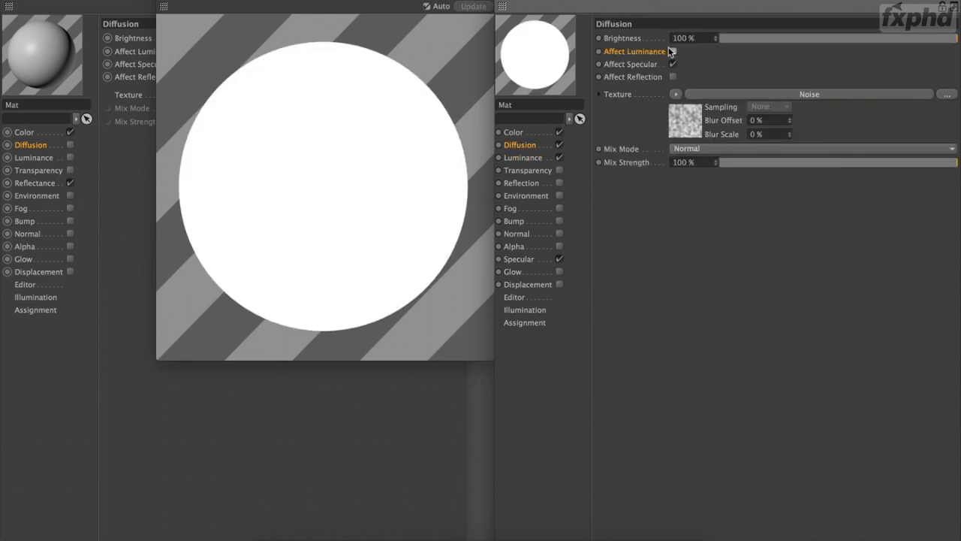
pyautogui.click(524, 158)
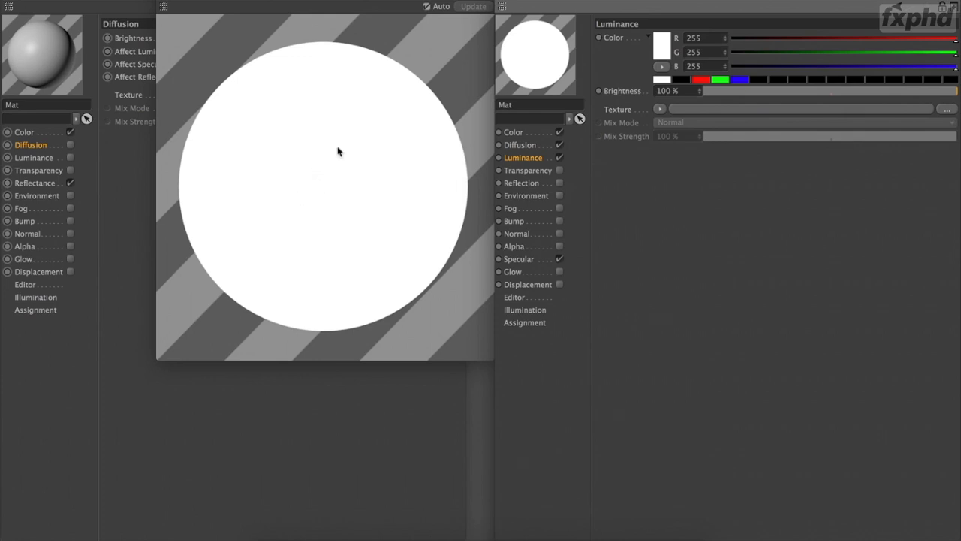
pyautogui.click(518, 145)
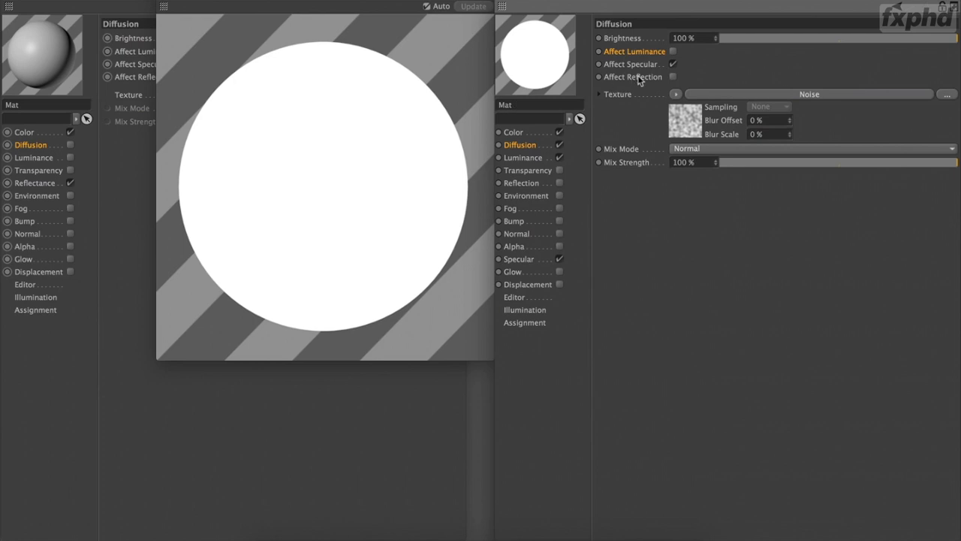
pyautogui.click(673, 52)
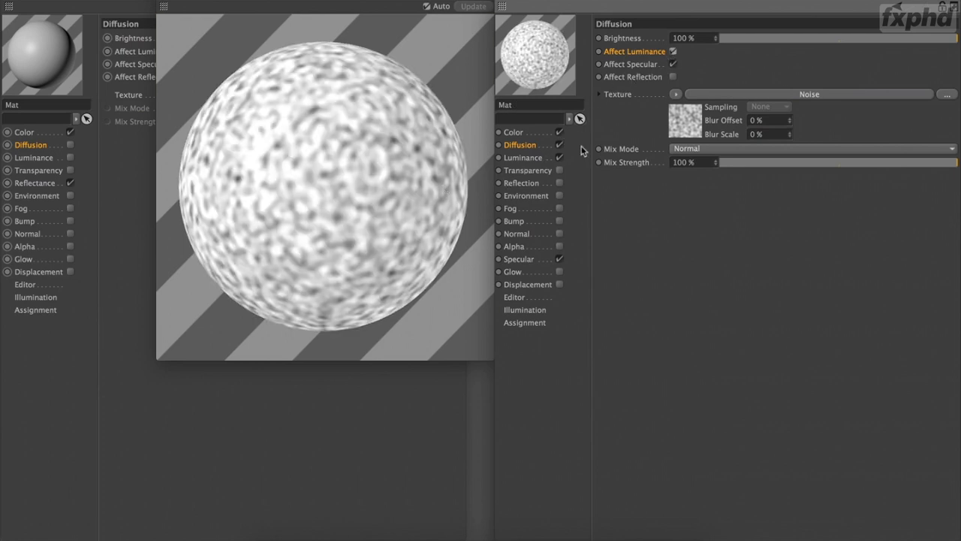
# - Lower the Mix Strength of the Diffusion channel's Noise texture to 72%
pyautogui.click(831, 163)
pyautogui.click(865, 163)
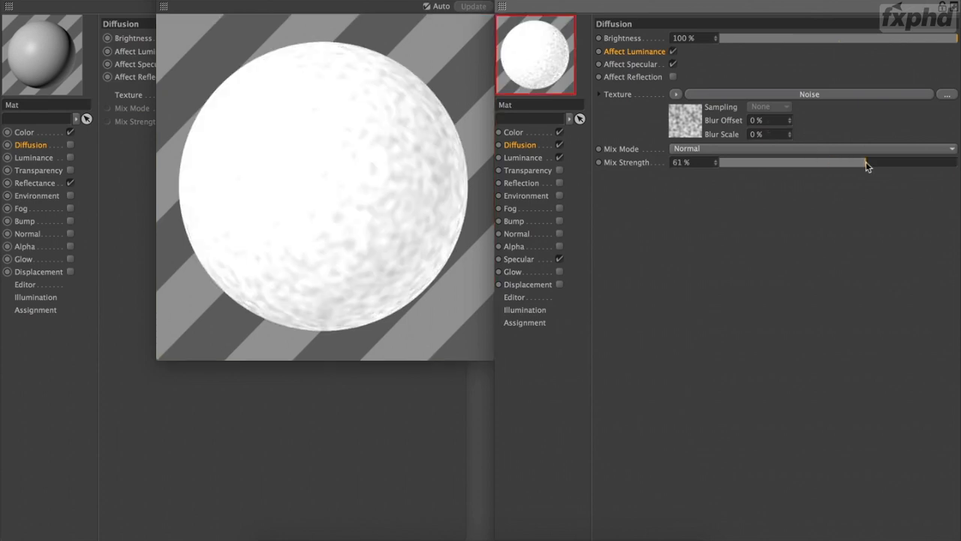
pyautogui.click(891, 162)
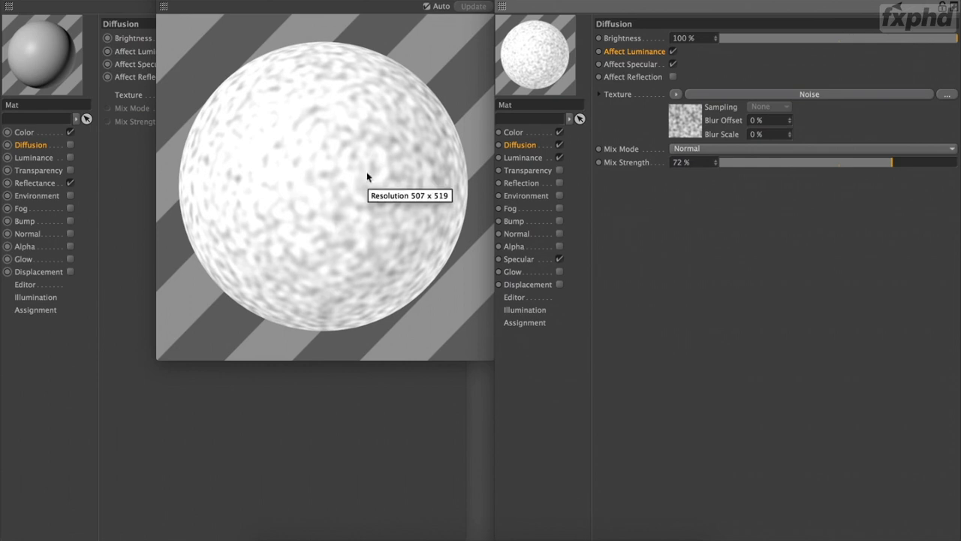
# - Replace the Diffusion texture with the Checkerboard surface shader and set its Mix Strength to 100%
pyautogui.click(676, 94)
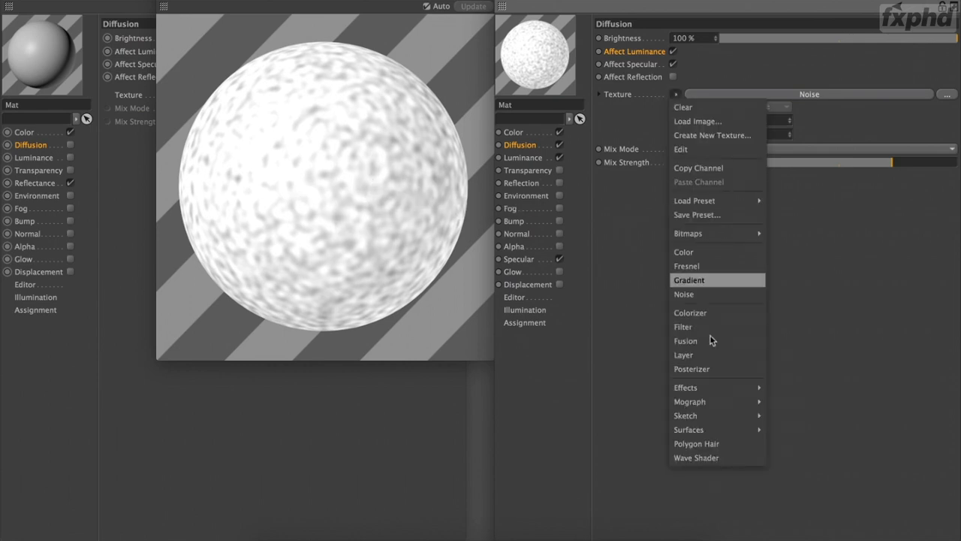
pyautogui.moveTo(708, 431)
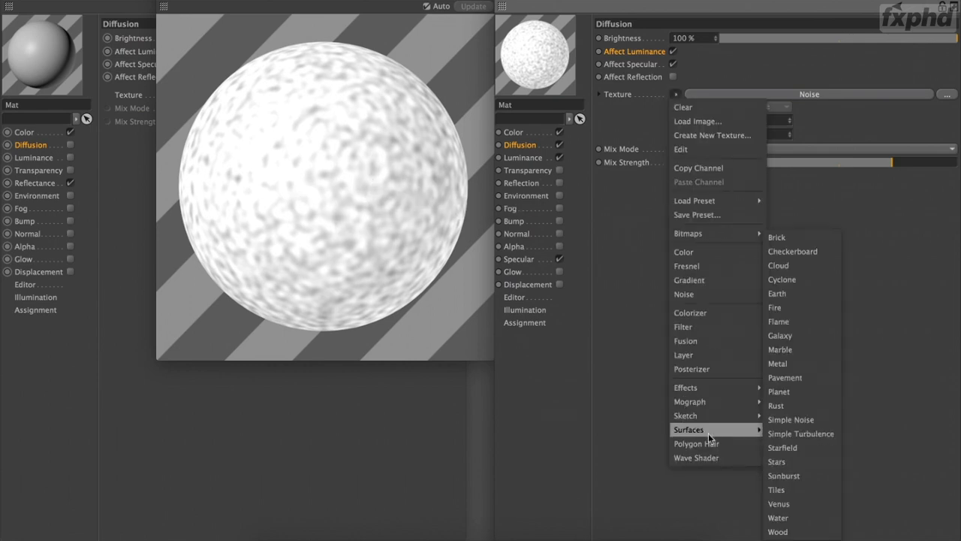
pyautogui.click(799, 251)
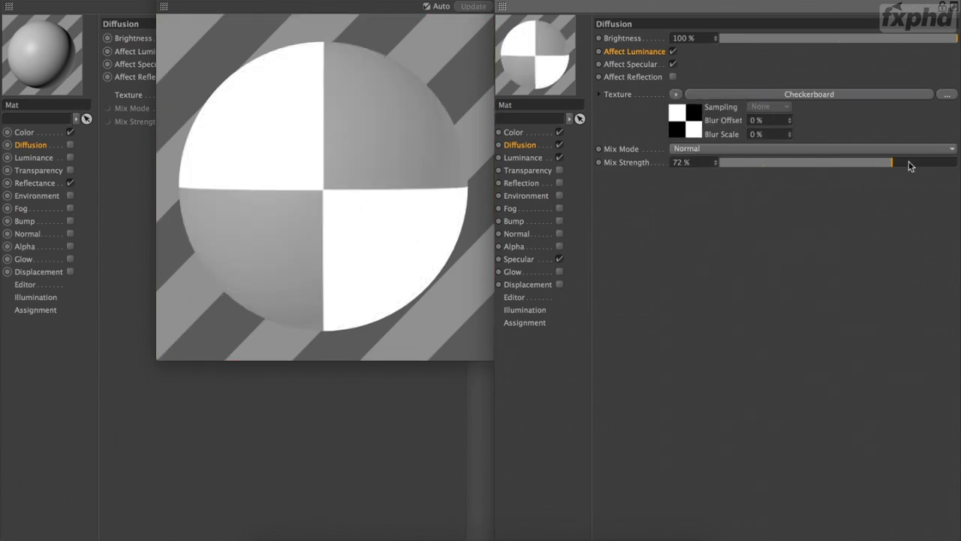
pyautogui.moveTo(908, 160); pyautogui.dragTo(959, 156)
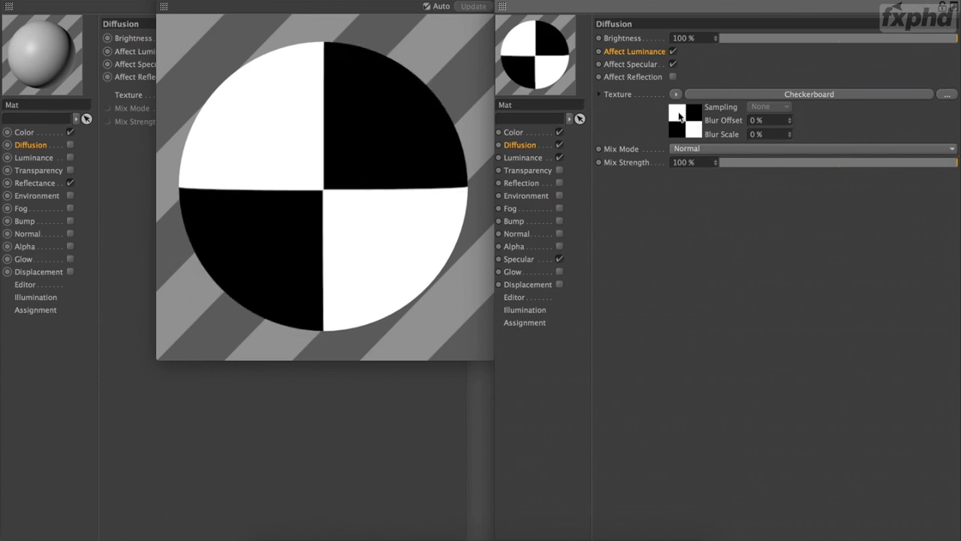
# - Disable the Luminance channel and make Diffusion affect reflection instead of luminance
pyautogui.click(560, 157)
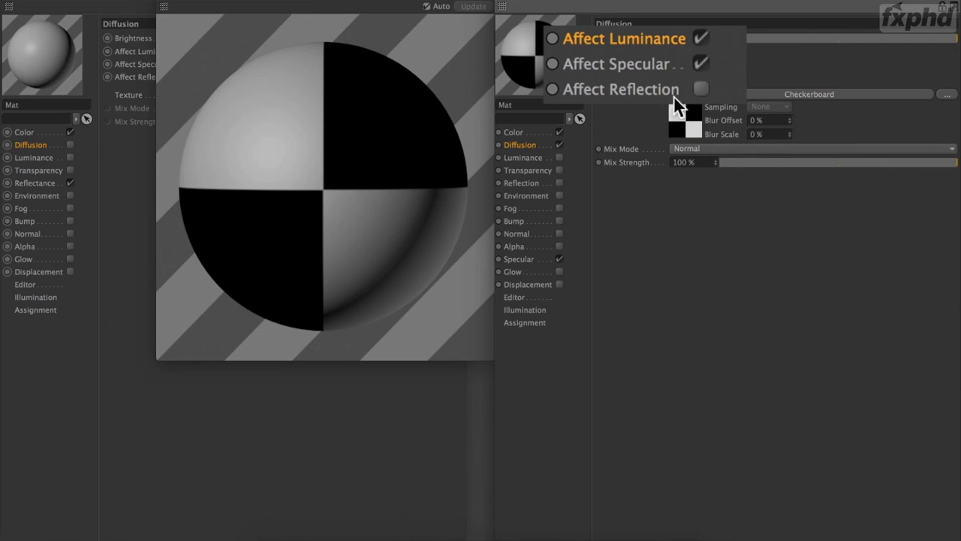
pyautogui.click(698, 88)
pyautogui.click(699, 39)
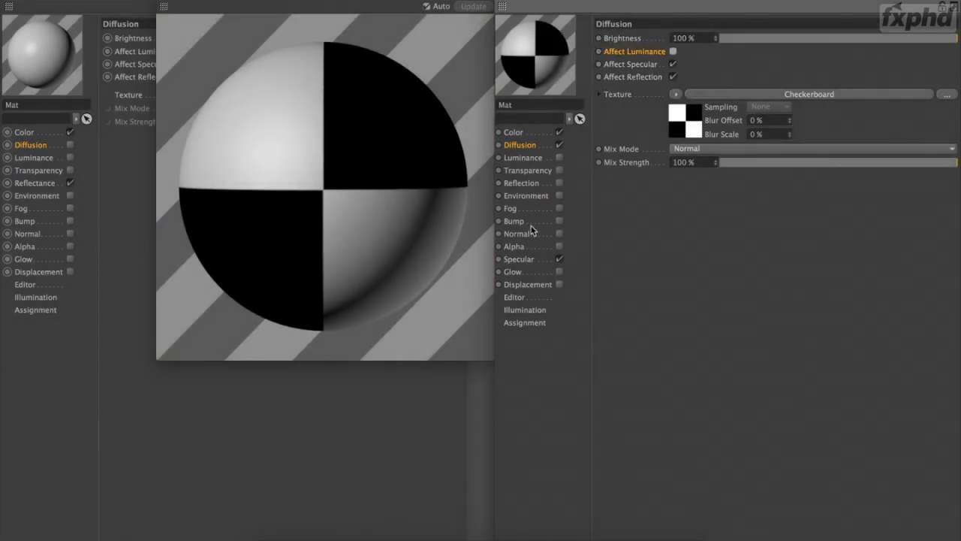
# - Enable the older material's Reflection channel and turn off Affect Specular in its Diffusion channel
pyautogui.click(524, 182)
pyautogui.click(560, 183)
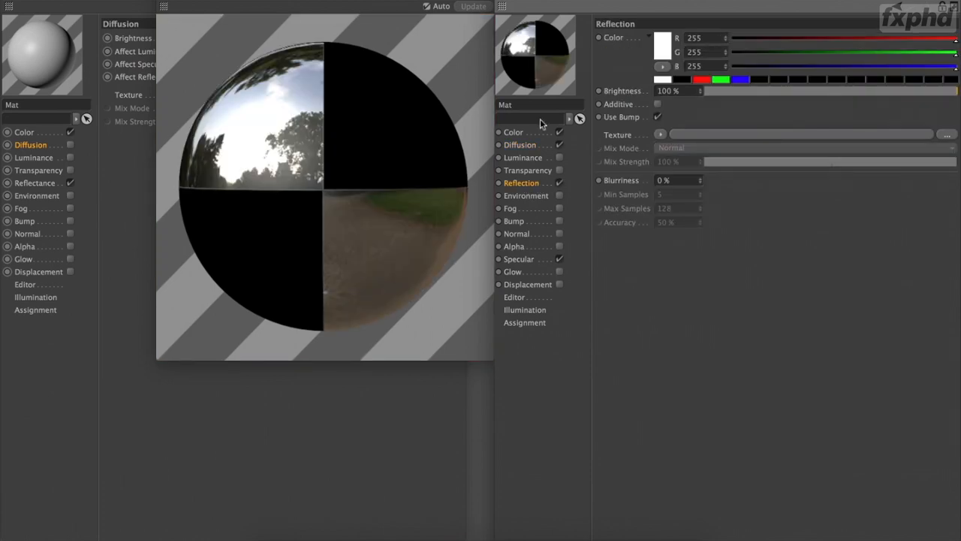
pyautogui.click(520, 145)
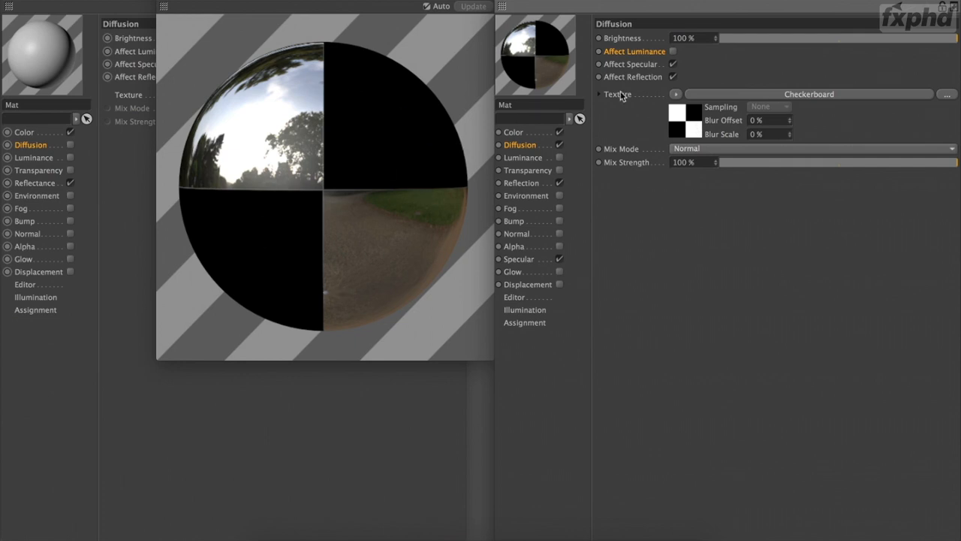
pyautogui.click(673, 64)
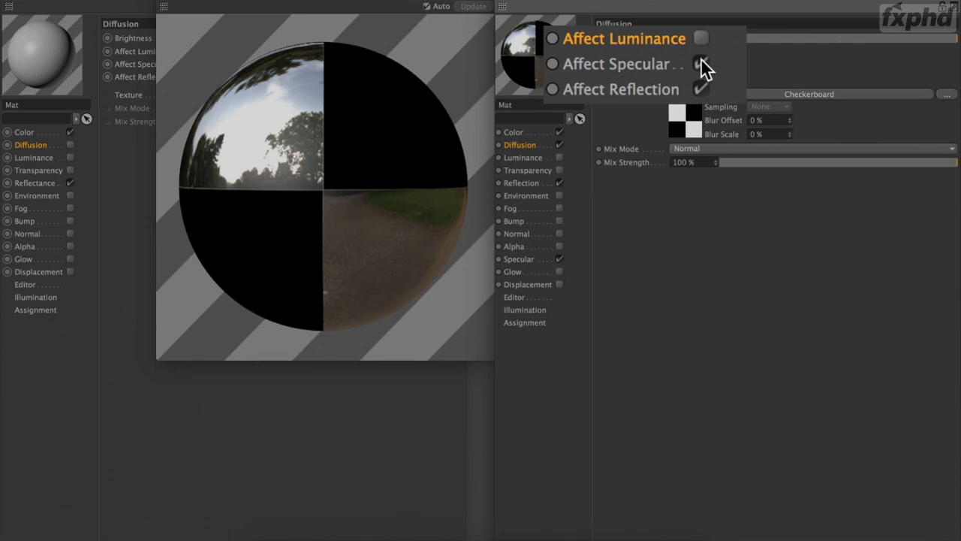
pyautogui.click(701, 65)
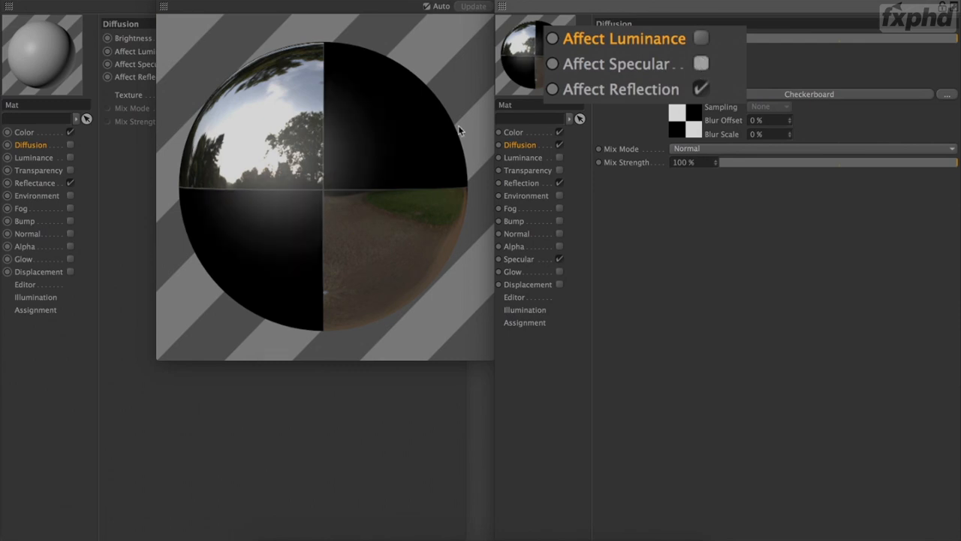
# - Turn on Diffusion's Affect Luminance, enable the Luminance channel and return to the Diffusion settings
pyautogui.click(695, 37)
pyautogui.click(559, 158)
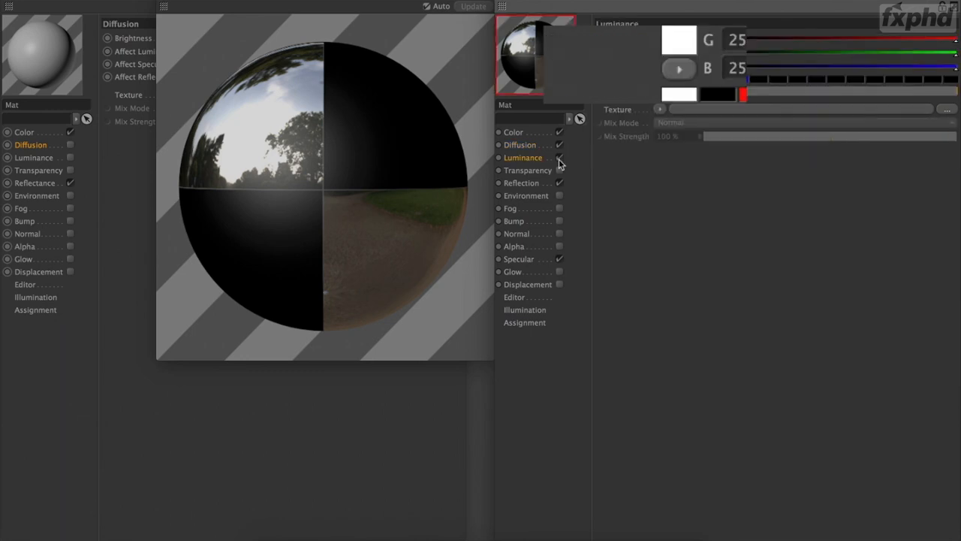
pyautogui.click(521, 146)
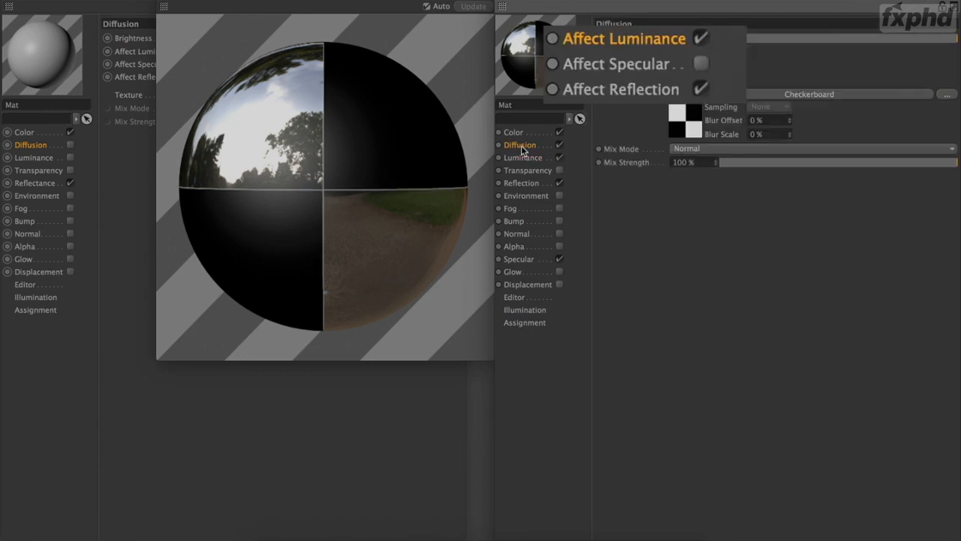
# - Toggle Affect Luminance off and on, and make Diffusion affect specular instead of reflection
pyautogui.click(700, 35)
pyautogui.click(701, 36)
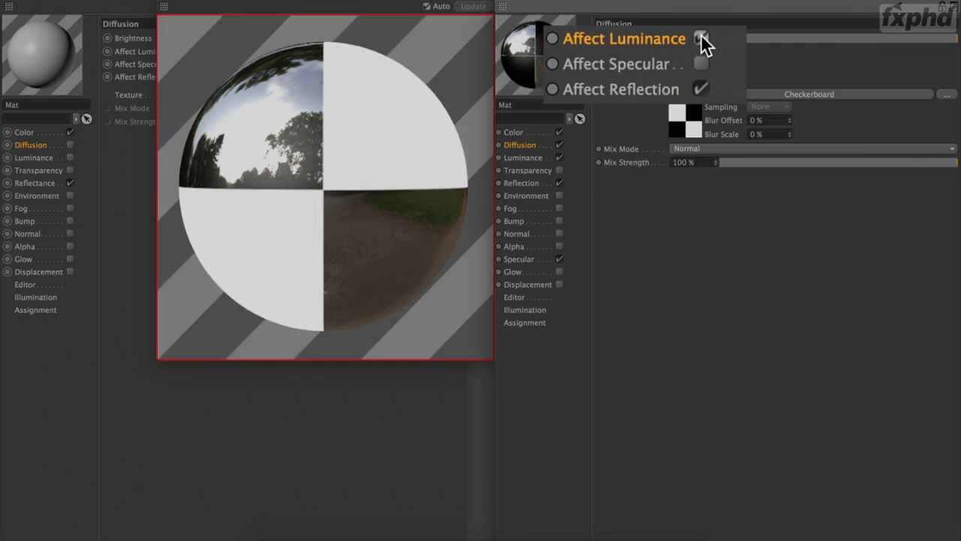
pyautogui.click(700, 89)
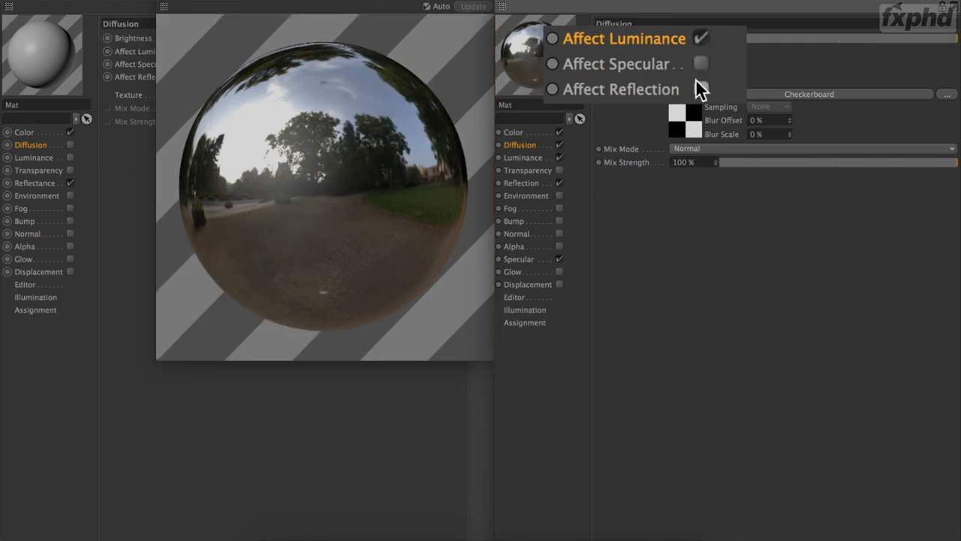
pyautogui.click(701, 64)
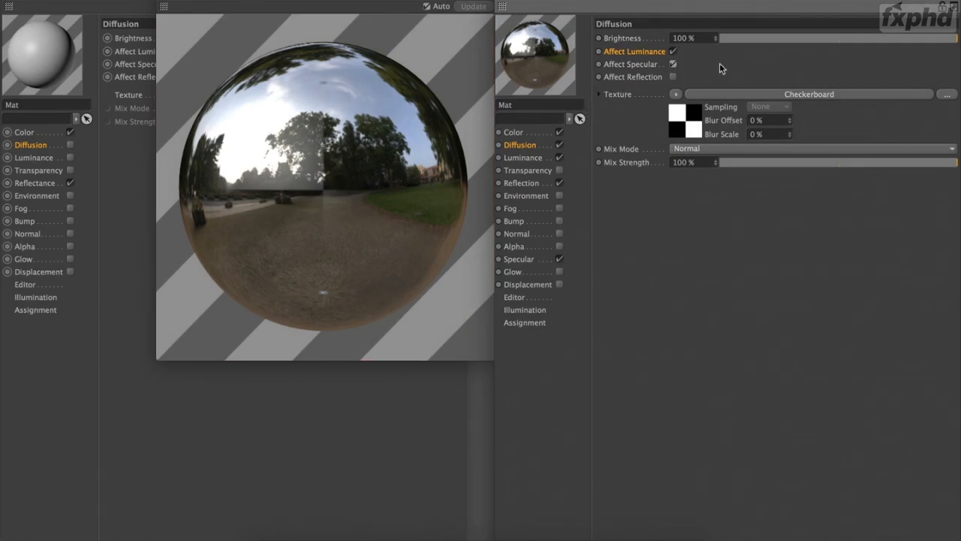
# - Leave only Affect Reflection enabled in the Diffusion channel and replace its Checkerboard texture with Noise
pyautogui.click(673, 52)
pyautogui.click(672, 65)
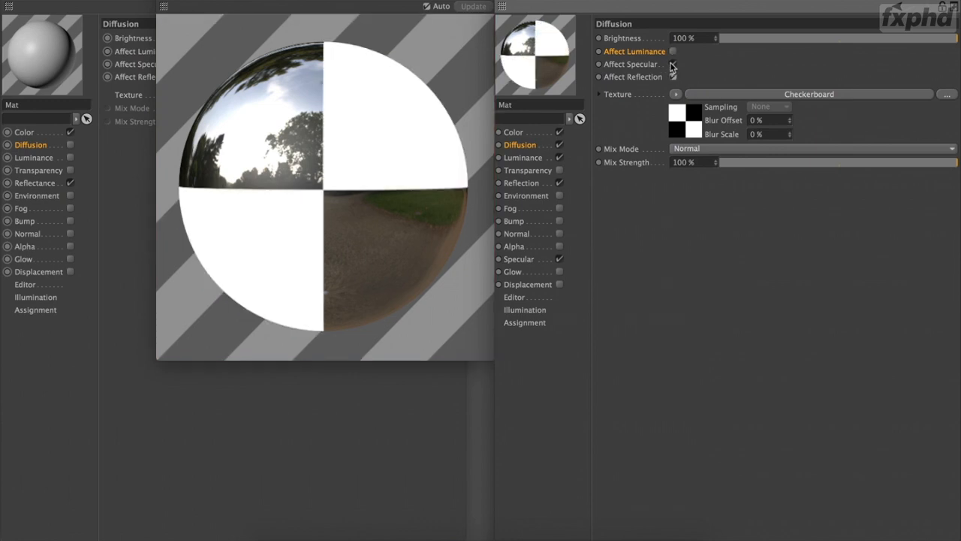
pyautogui.click(675, 95)
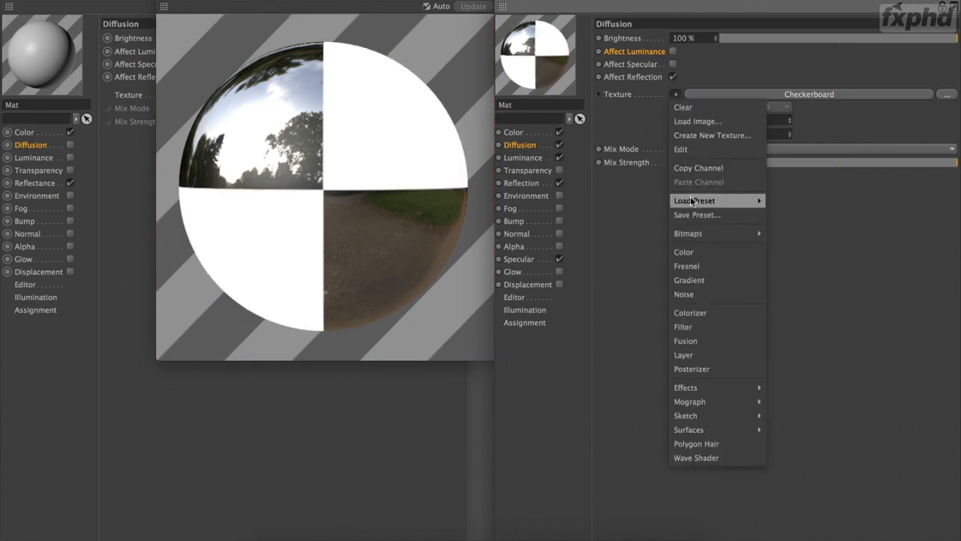
pyautogui.click(695, 296)
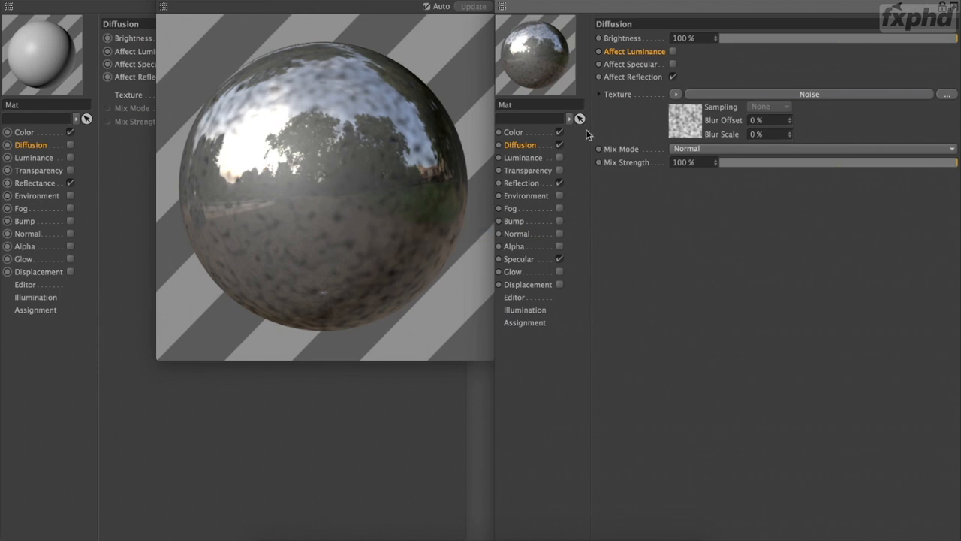
# - Disable the Reflection channel and return the Diffusion channel to affecting only specular, with its texture reset to default
pyautogui.click(560, 183)
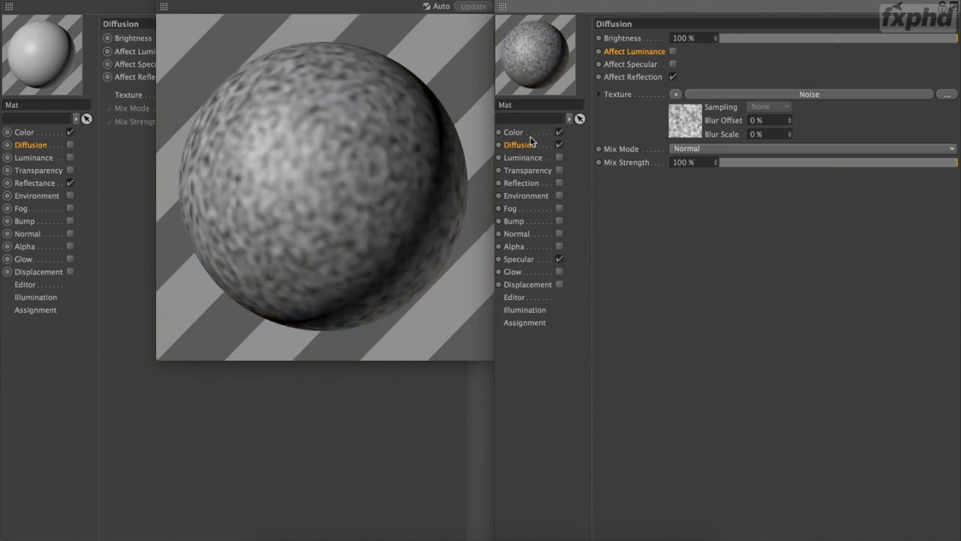
pyautogui.click(673, 77)
pyautogui.click(673, 65)
pyautogui.rightClick(622, 94)
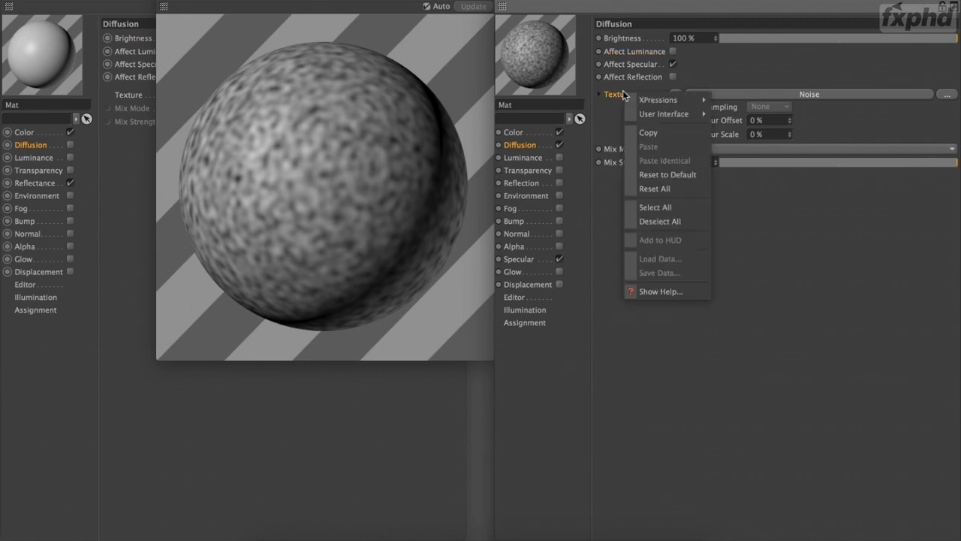
pyautogui.click(655, 177)
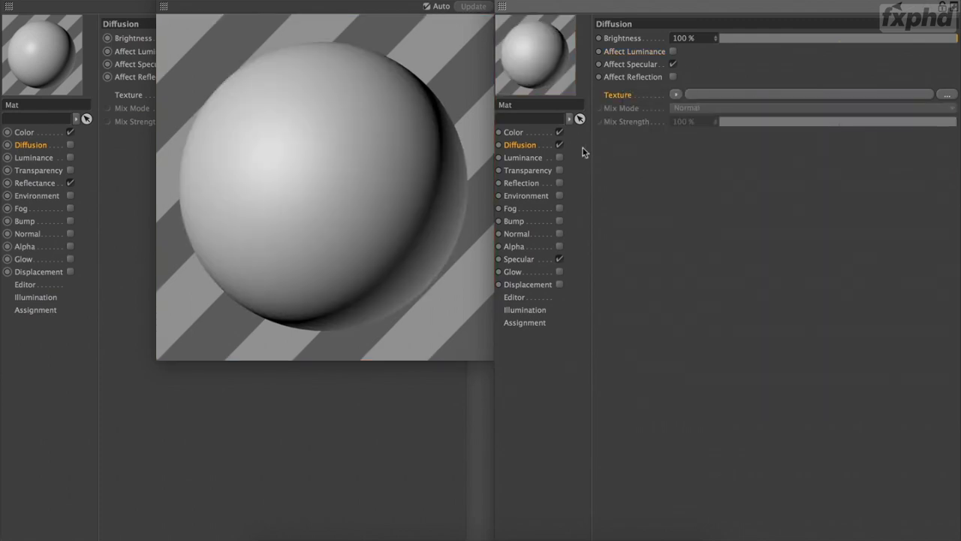
# - Disable the old material's Diffusion channel and show the Luminance channel settings of both materials
pyautogui.click(560, 144)
pyautogui.click(40, 157)
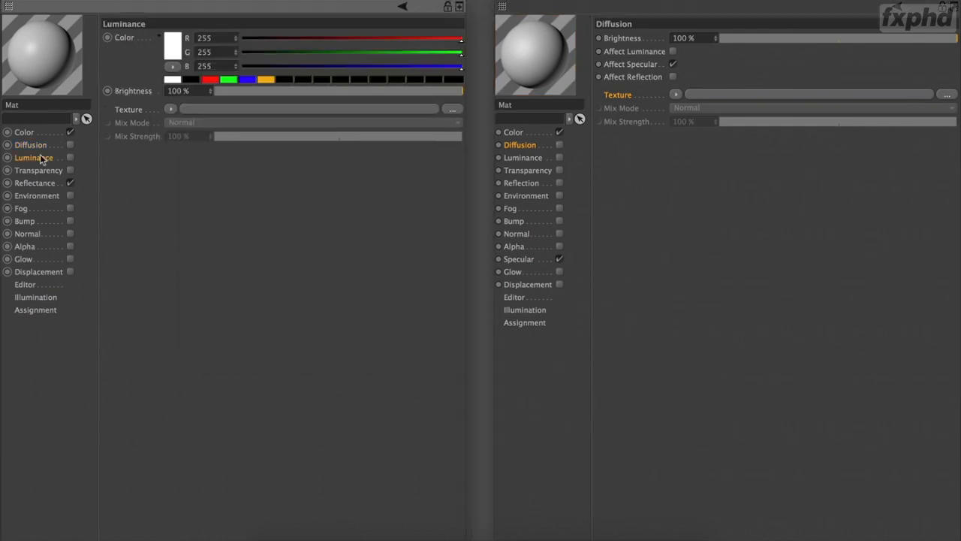
pyautogui.click(518, 158)
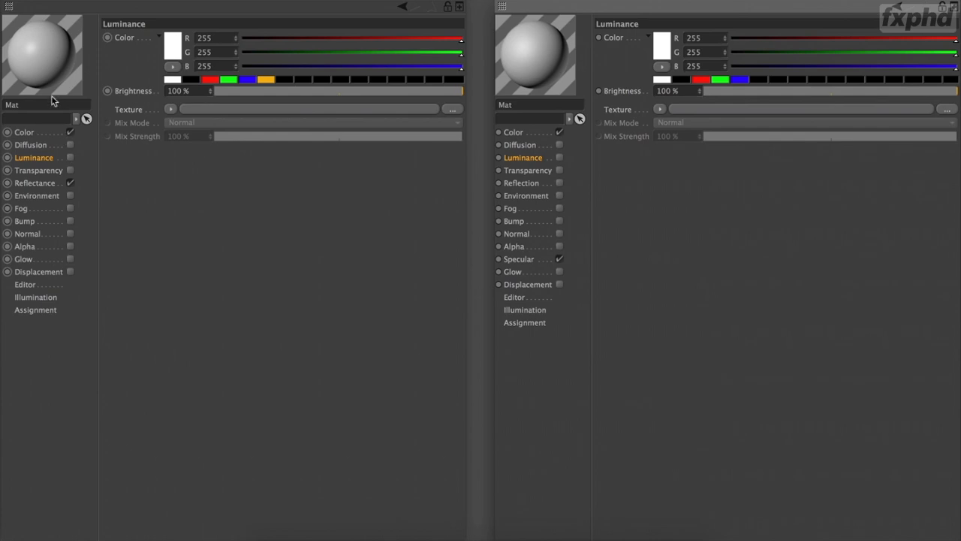
# - With an enlarged preview open, enable the new material's Luminance channel, try a brightness of about 36%, and restore it to 100%
pyautogui.rightClick(45, 55)
pyautogui.click(75, 56)
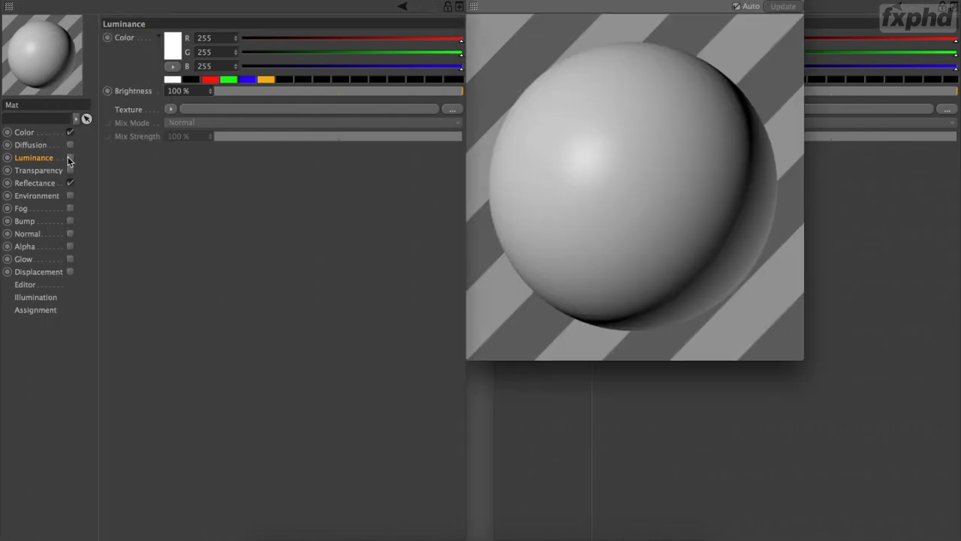
pyautogui.click(69, 159)
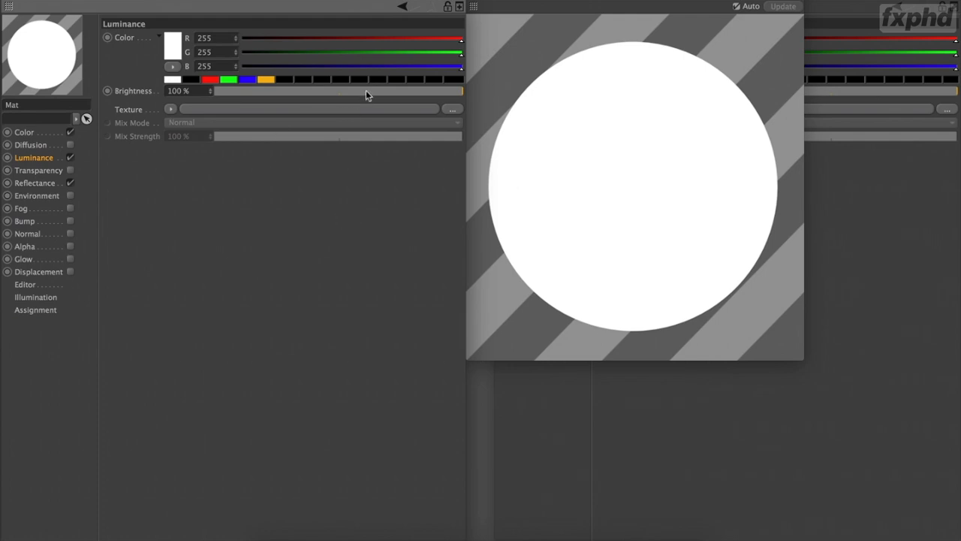
pyautogui.moveTo(366, 91)
pyautogui.mouseDown()
pyautogui.moveTo(233, 89)
pyautogui.moveTo(271, 89)
pyautogui.mouseUp()
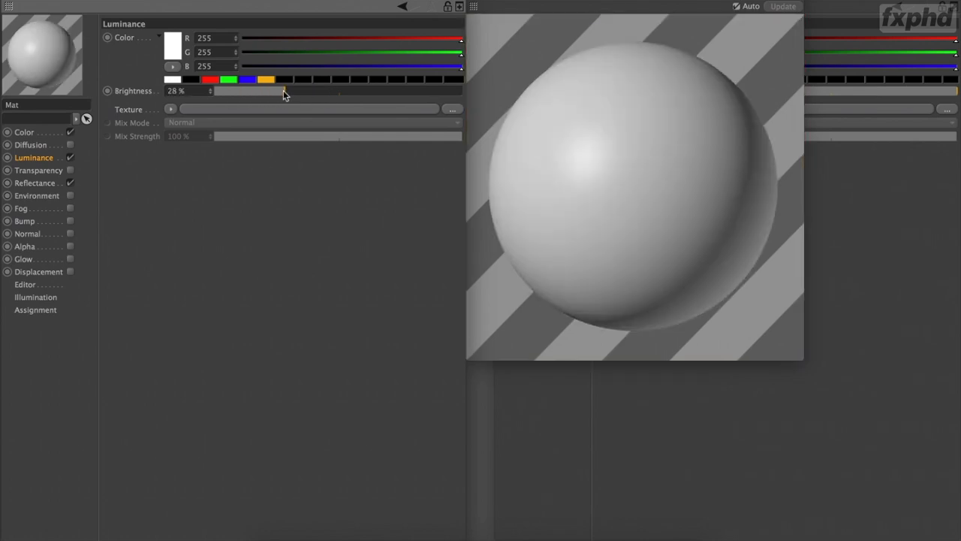
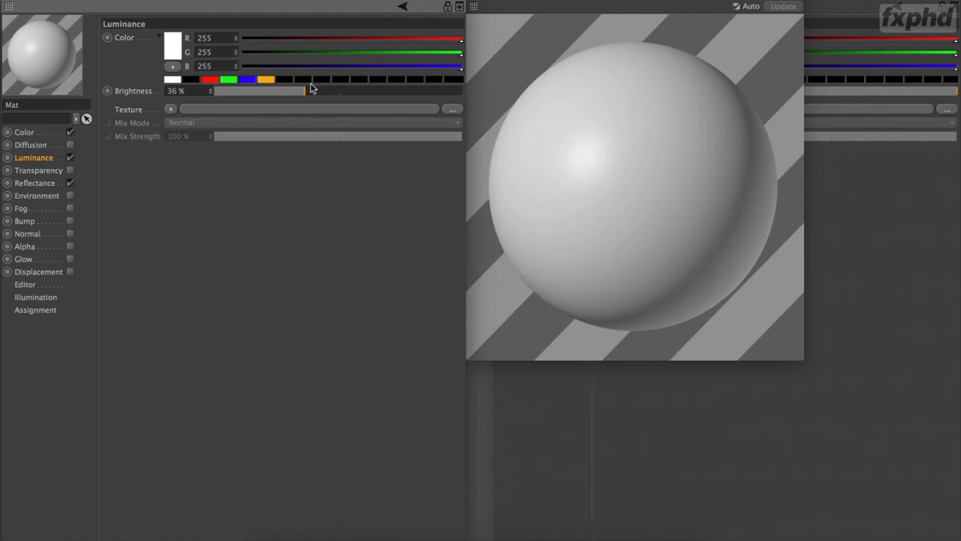
pyautogui.moveTo(317, 88); pyautogui.dragTo(477, 95)
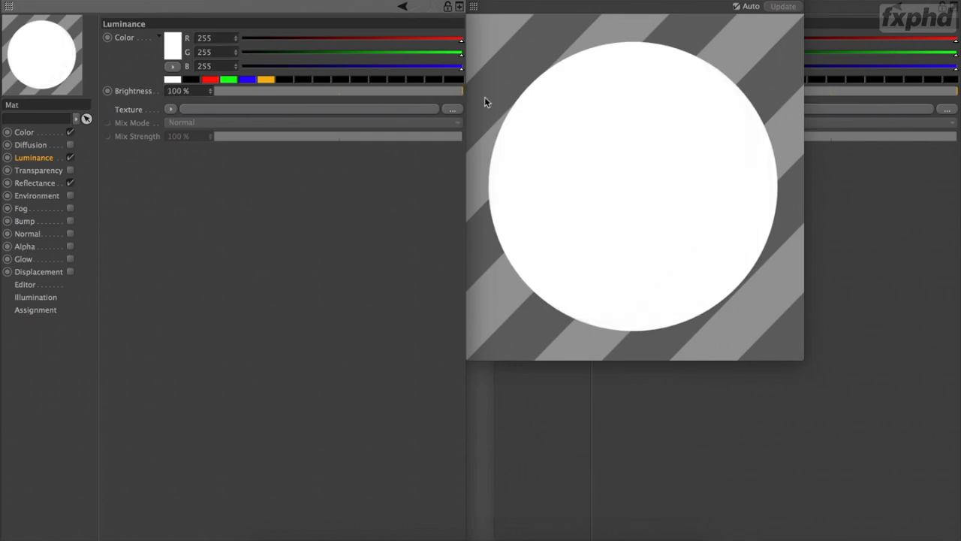
# - Load the Subsurface Scattering effect as the new material's Luminance texture and open its shader properties
pyautogui.click(173, 109)
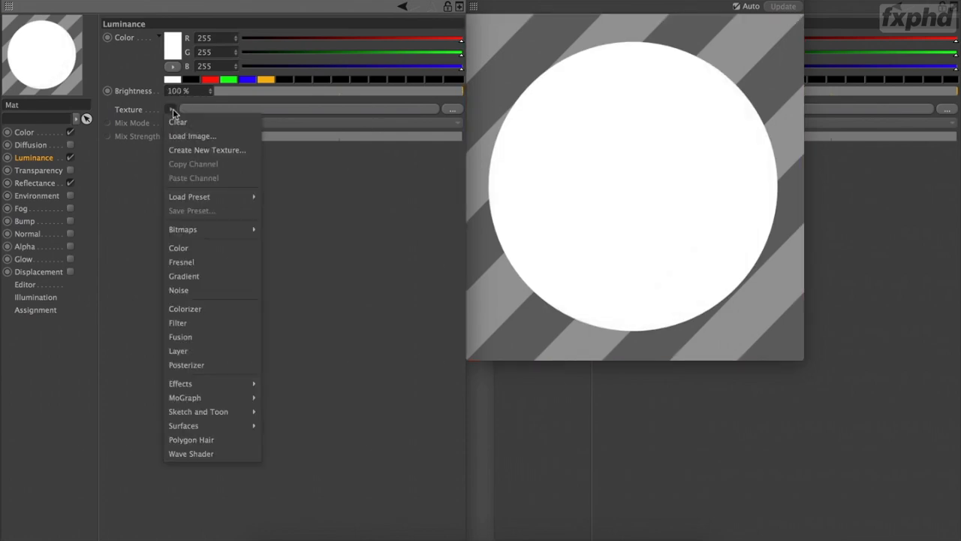
pyautogui.moveTo(188, 385)
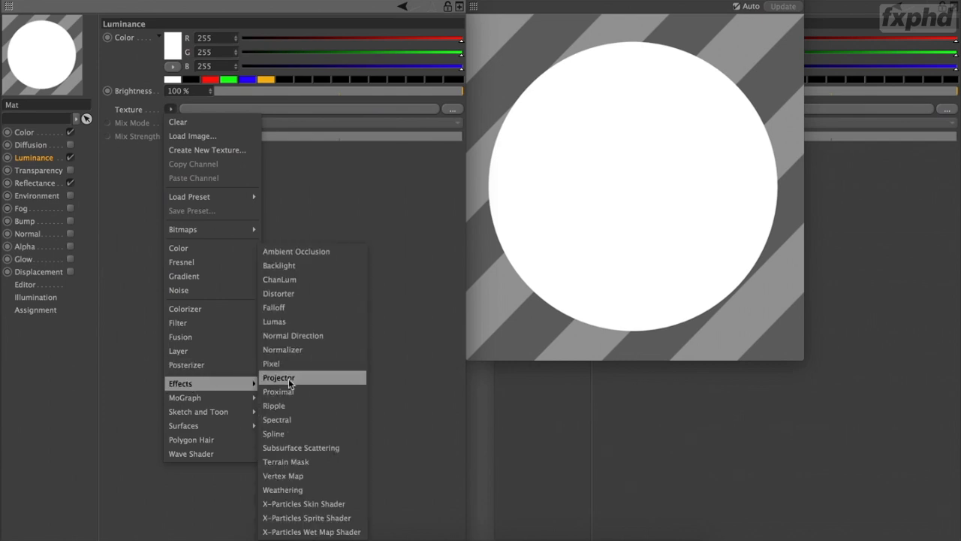
pyautogui.click(301, 448)
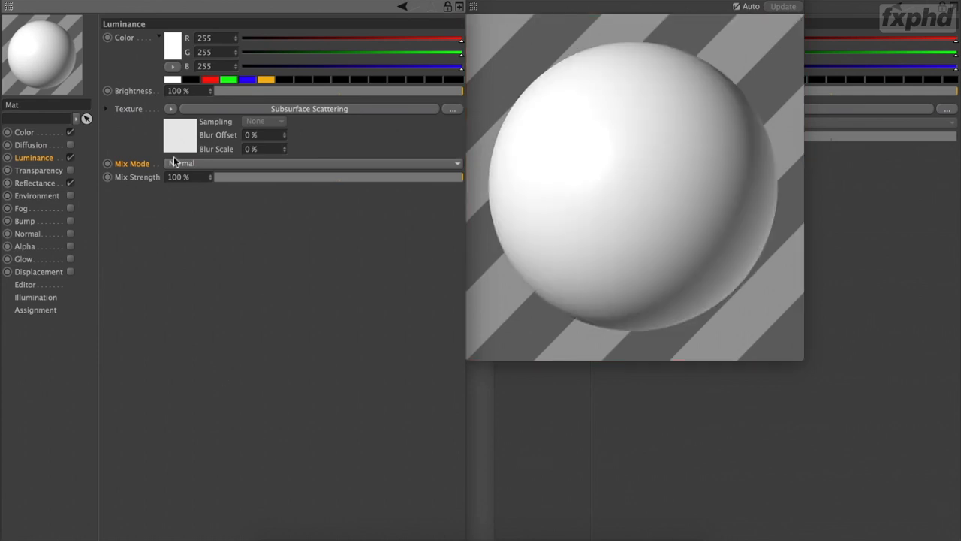
pyautogui.click(171, 142)
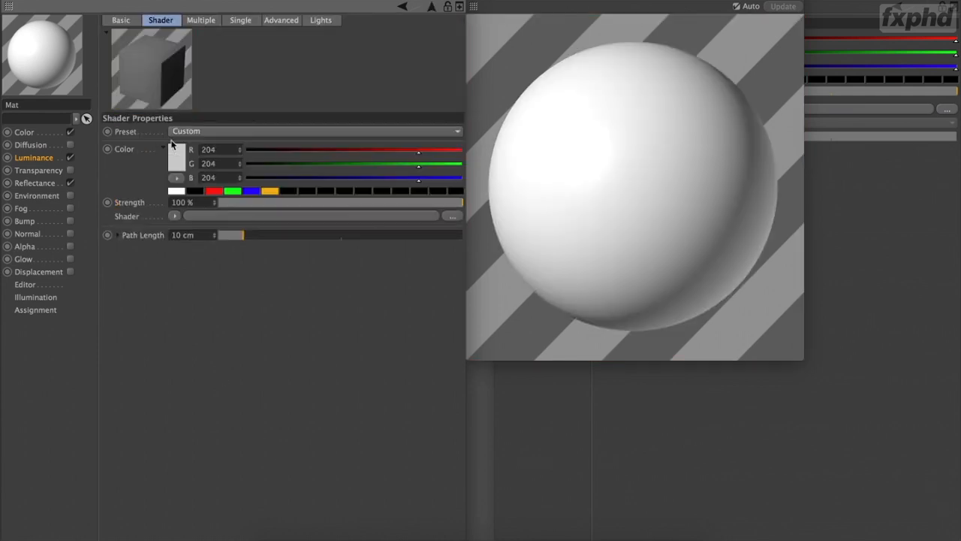
# - Try the Apple, Ketchup and Chicken presets of the Subsurface Scattering shader, ending with Milk (Whole)
pyautogui.click(208, 135)
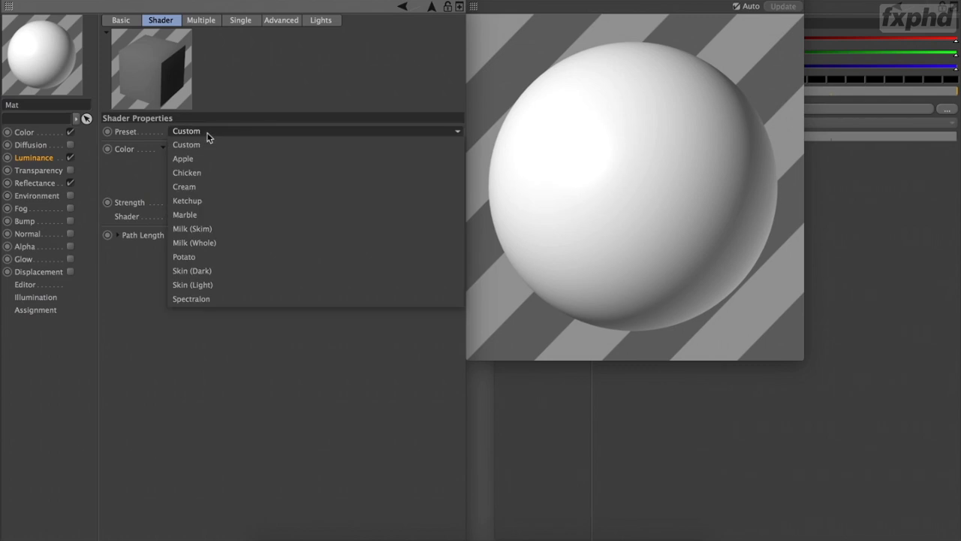
pyautogui.click(196, 158)
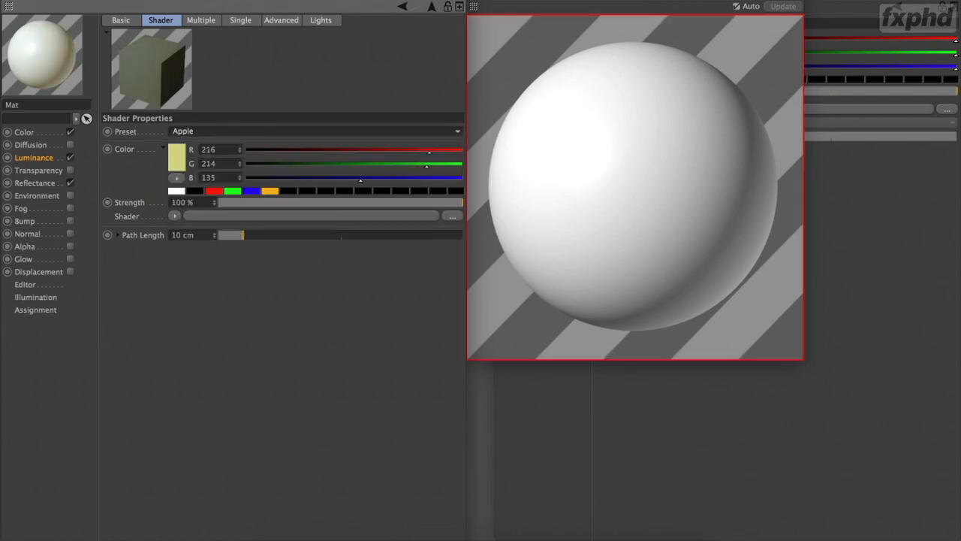
pyautogui.click(209, 133)
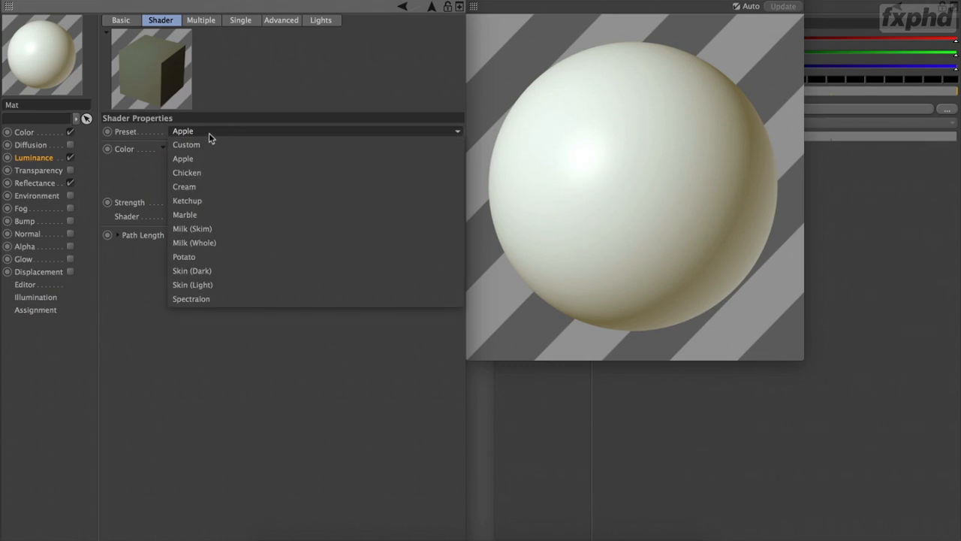
pyautogui.click(201, 202)
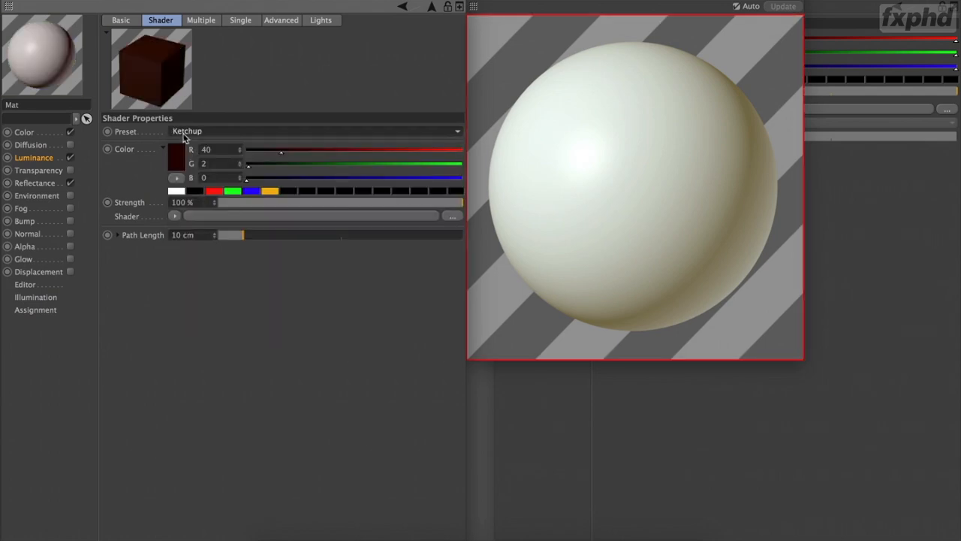
pyautogui.click(181, 132)
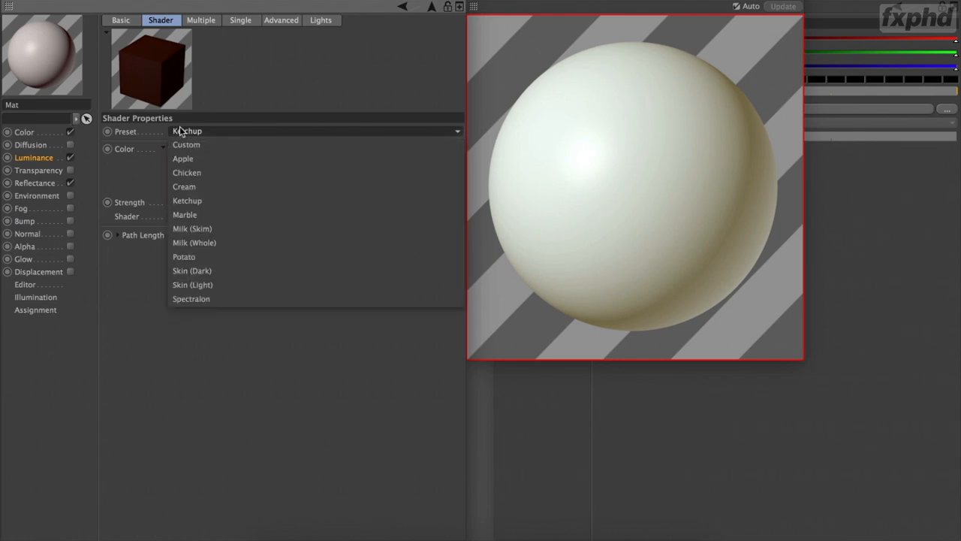
pyautogui.click(185, 172)
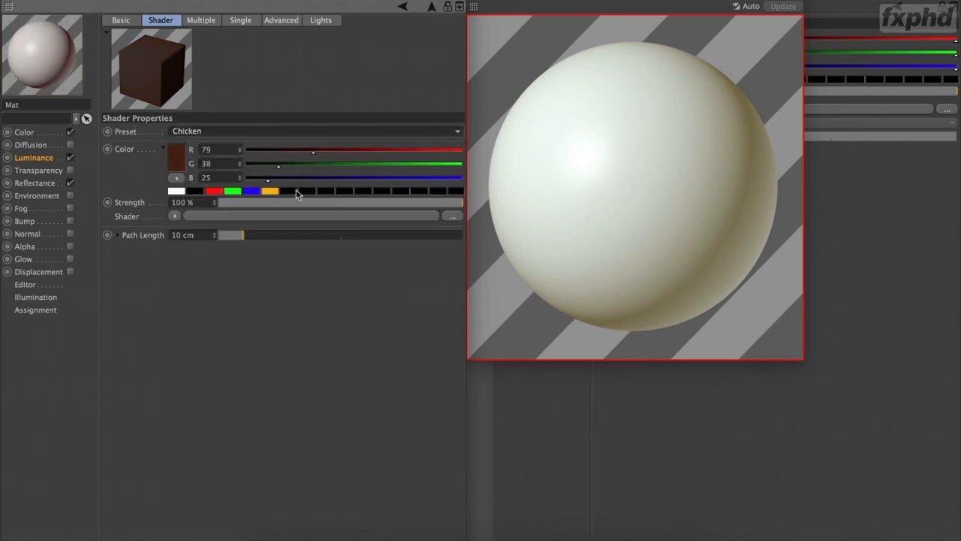
pyautogui.click(188, 132)
pyautogui.click(188, 243)
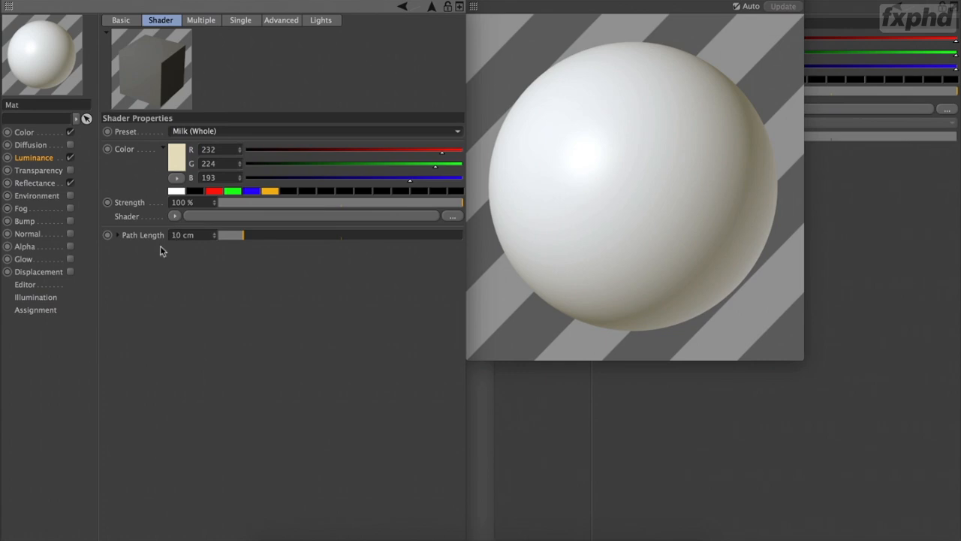
# - Examine the Subsurface Scattering shader's per-color path lengths and its Multiple Diffuse and Single Scattering settings
pyautogui.click(120, 235)
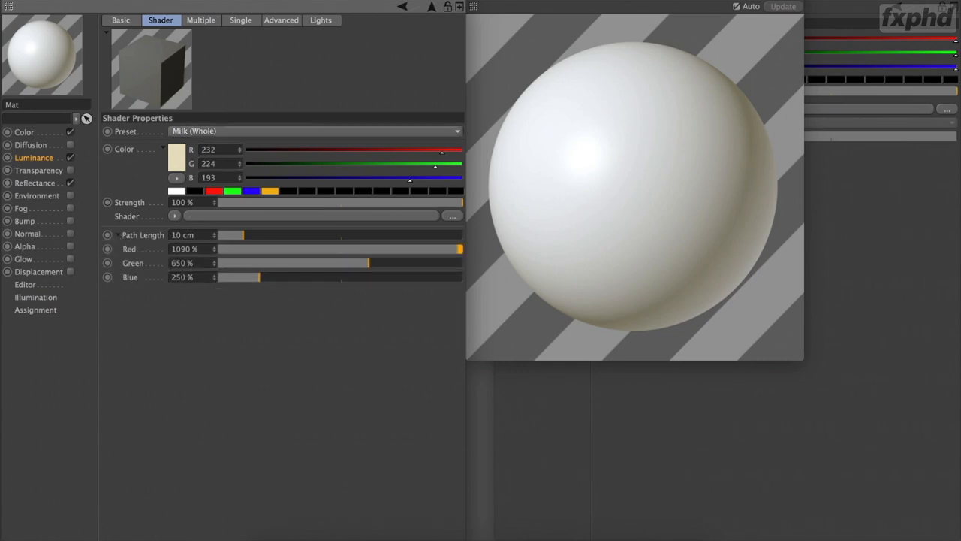
pyautogui.click(205, 22)
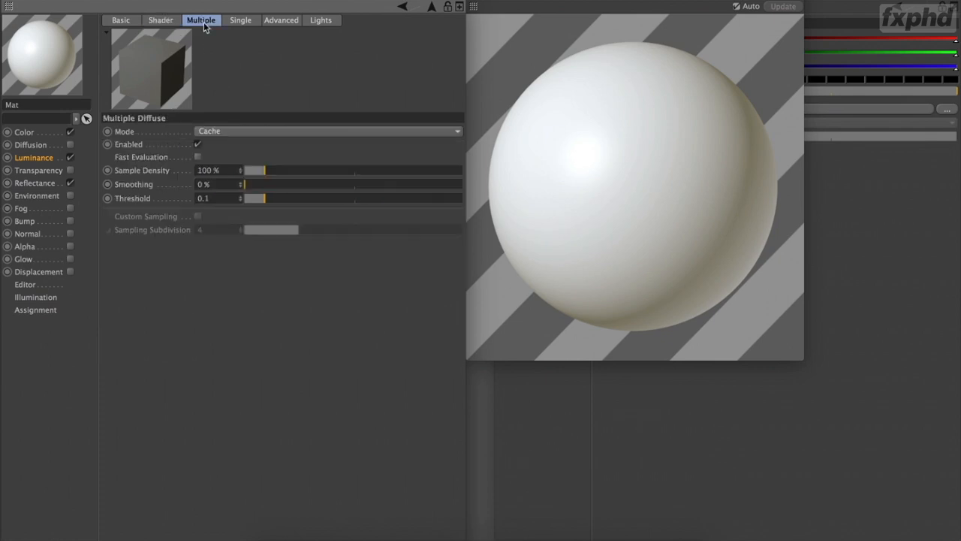
pyautogui.click(241, 24)
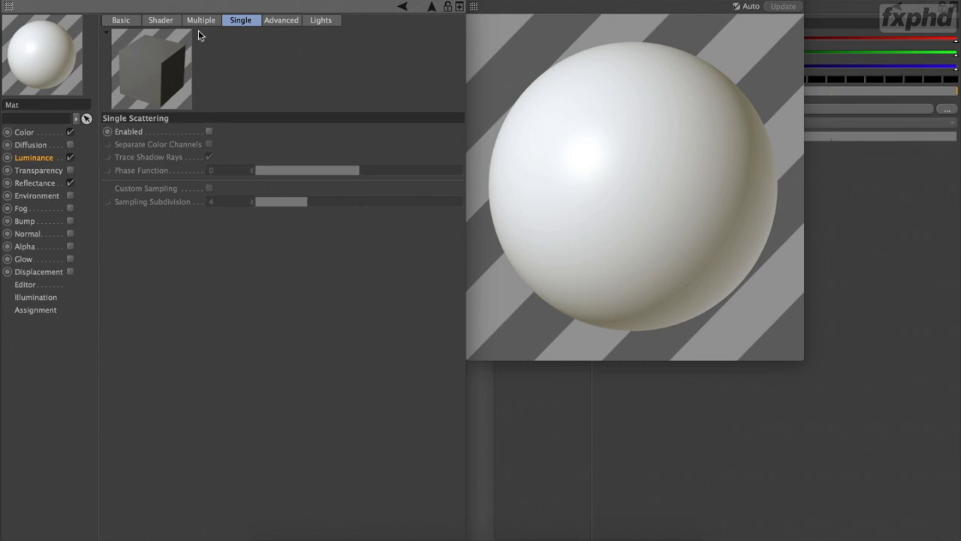
pyautogui.click(156, 21)
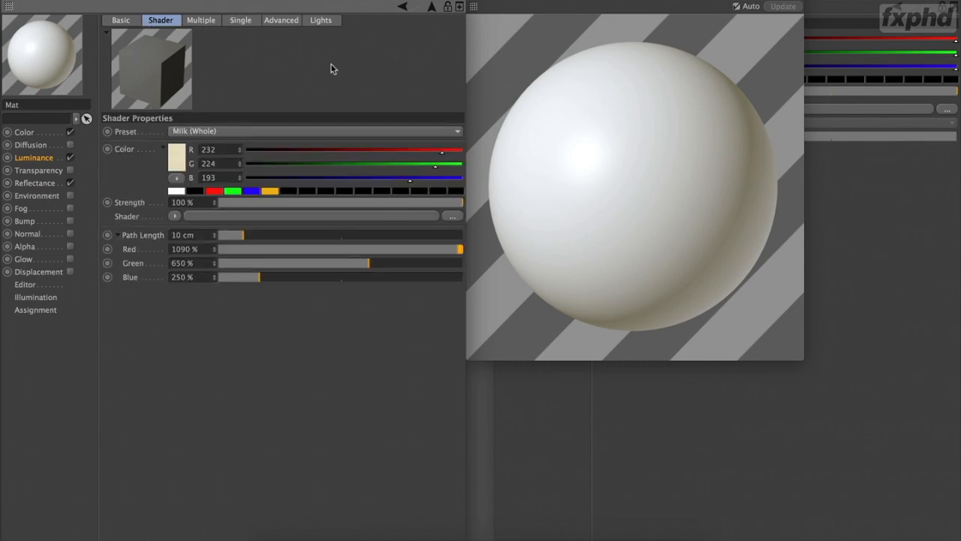
# - Replace the Luminance channel's Subsurface Scattering texture with the Lumas effect and open its shader properties
pyautogui.click(432, 7)
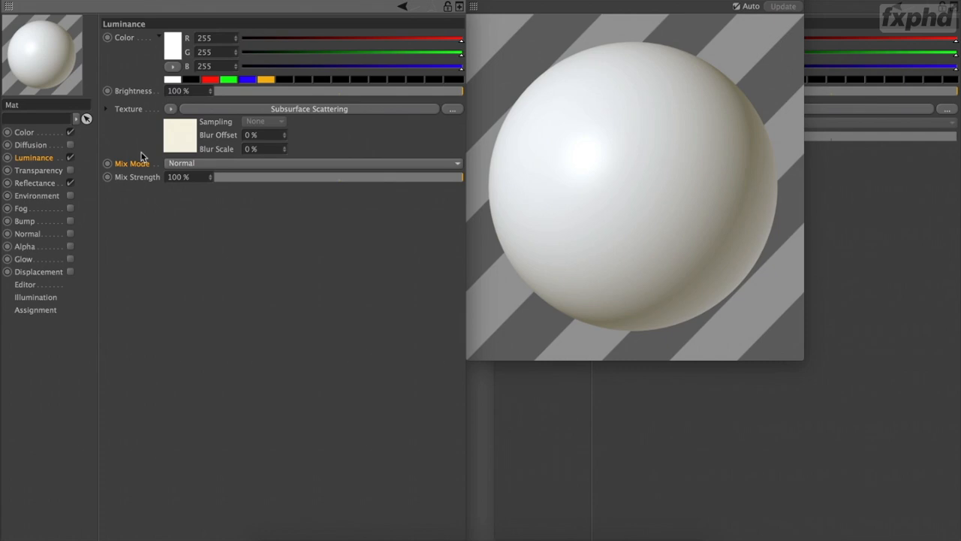
pyautogui.click(170, 109)
pyautogui.moveTo(206, 406)
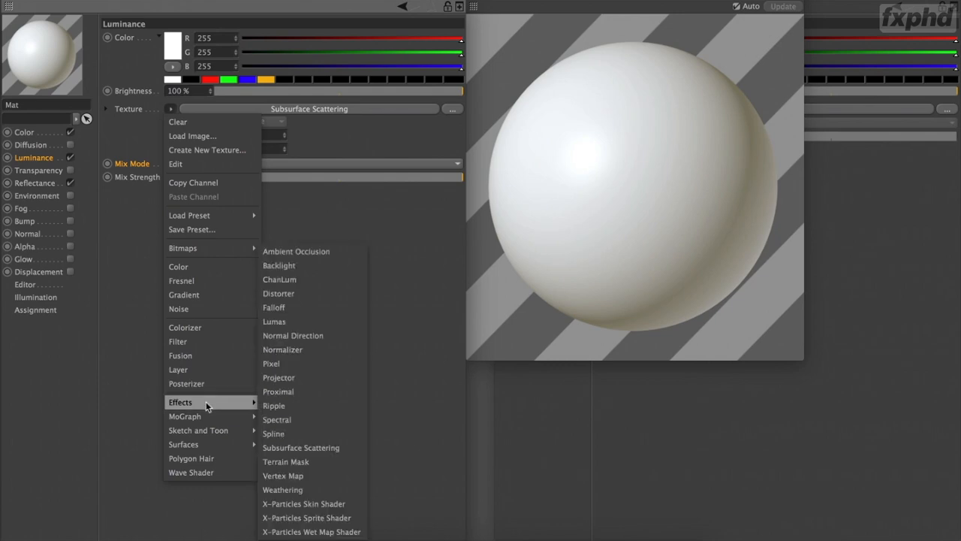
pyautogui.click(275, 321)
pyautogui.click(177, 135)
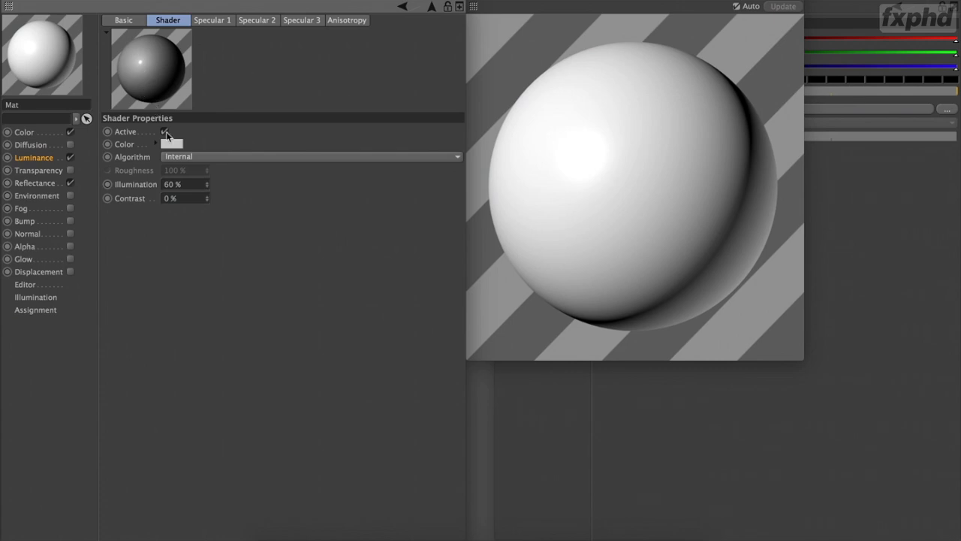
# - Turn off Active in the Lumas Shader Properties and review the Specular 1, Specular 2 and Specular 3 settings
pyautogui.click(165, 132)
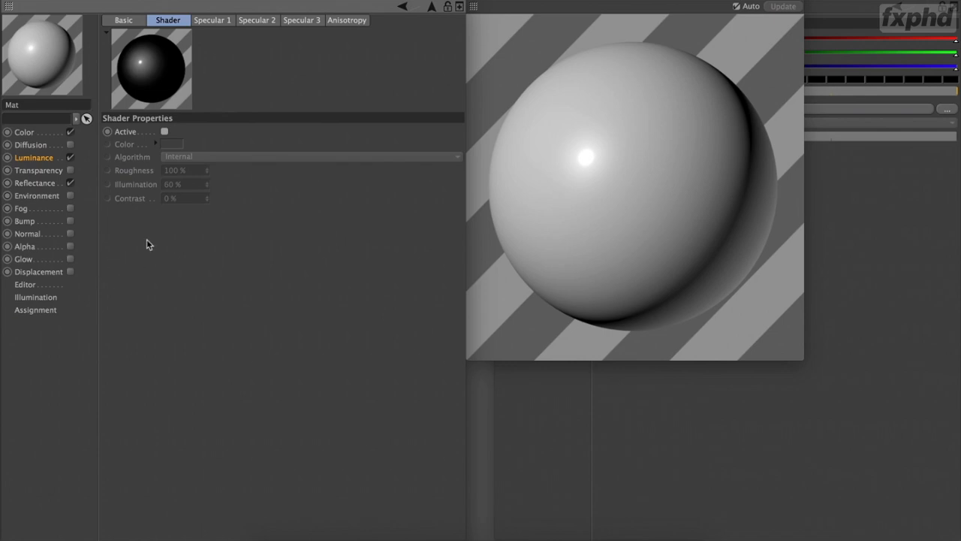
pyautogui.click(213, 20)
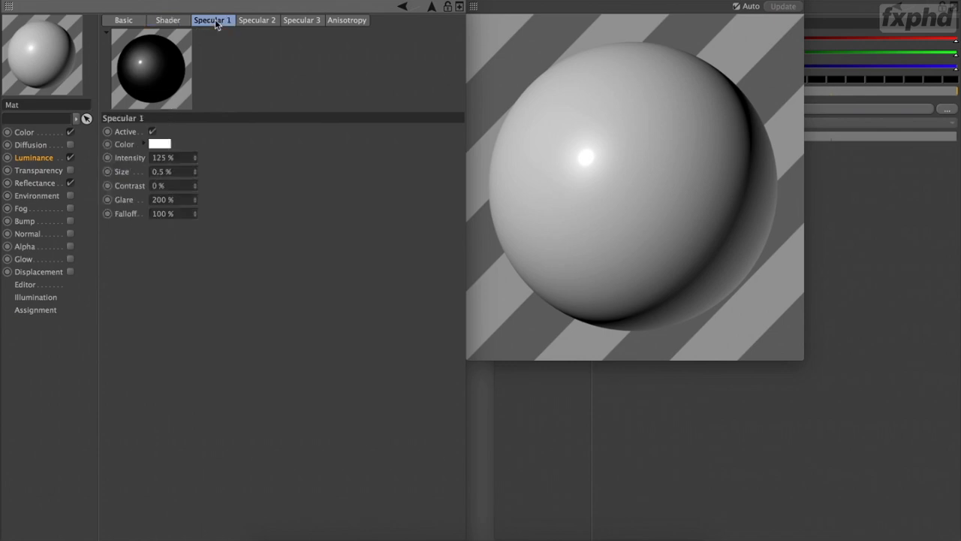
pyautogui.click(255, 21)
pyautogui.click(287, 21)
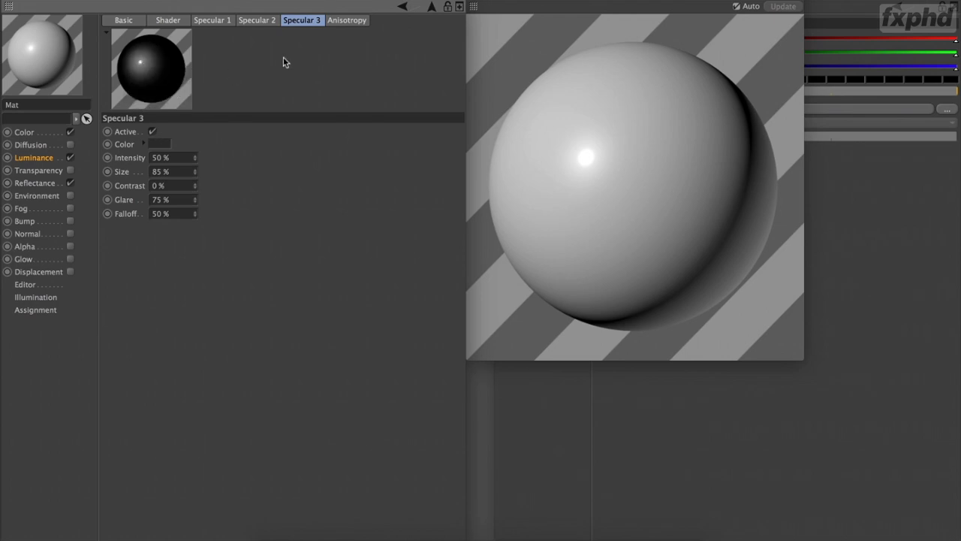
# - Activate anisotropy on the Lumas shader, try its radial projections ending with Radial Planar, and review the Specular 1 and 2 settings
pyautogui.click(345, 21)
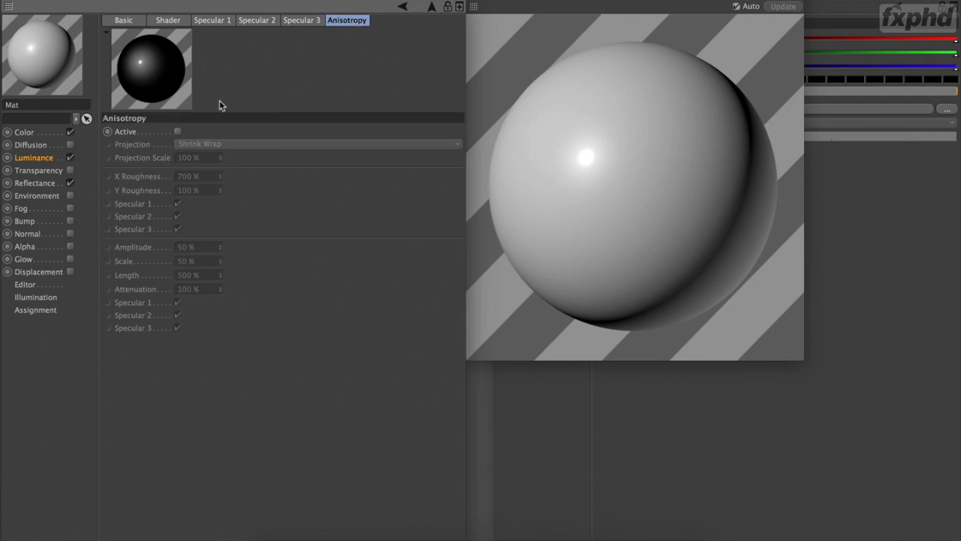
pyautogui.click(178, 131)
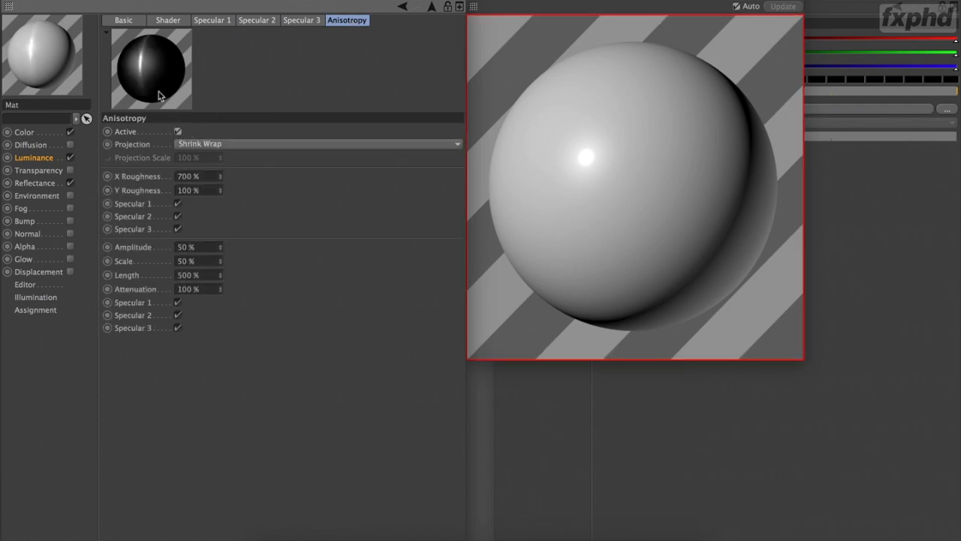
pyautogui.click(213, 148)
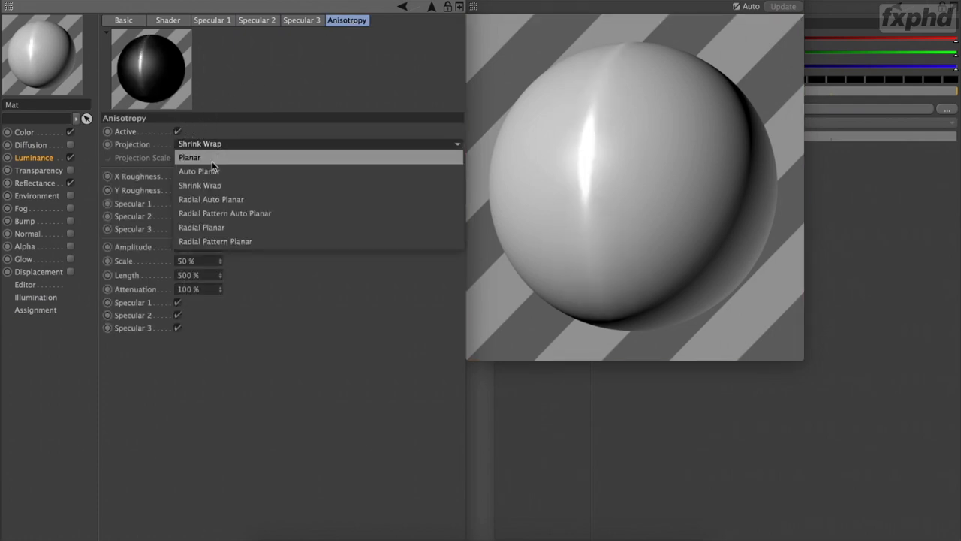
pyautogui.click(208, 200)
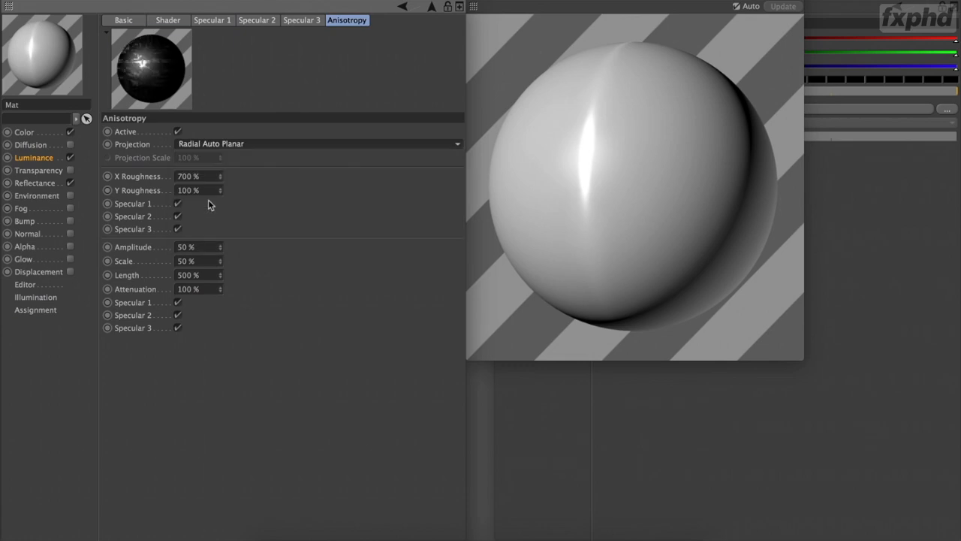
pyautogui.click(190, 143)
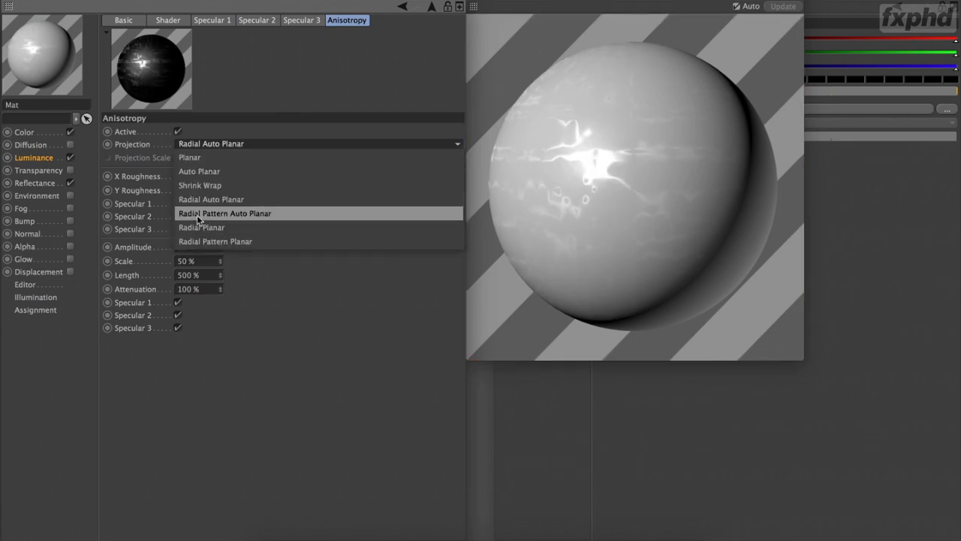
pyautogui.click(196, 215)
pyautogui.click(203, 143)
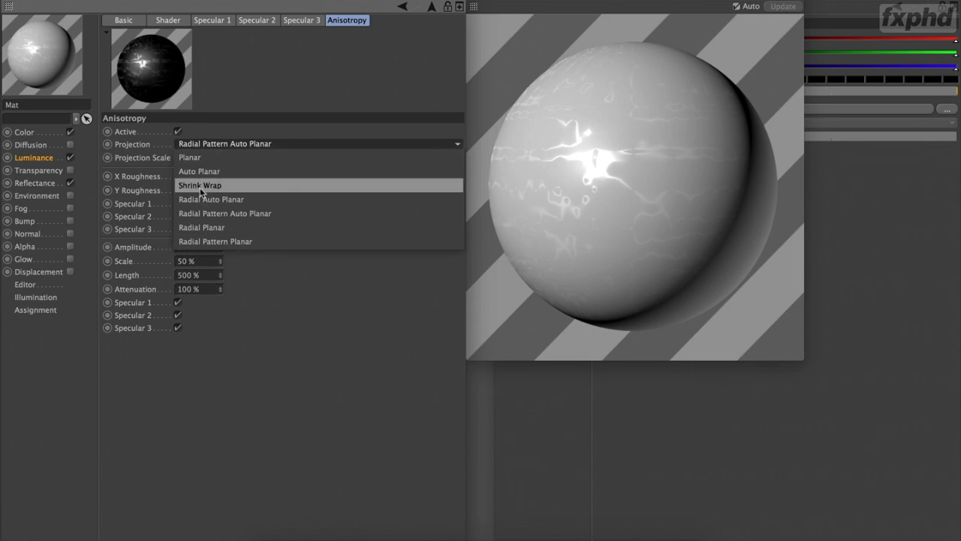
pyautogui.click(202, 223)
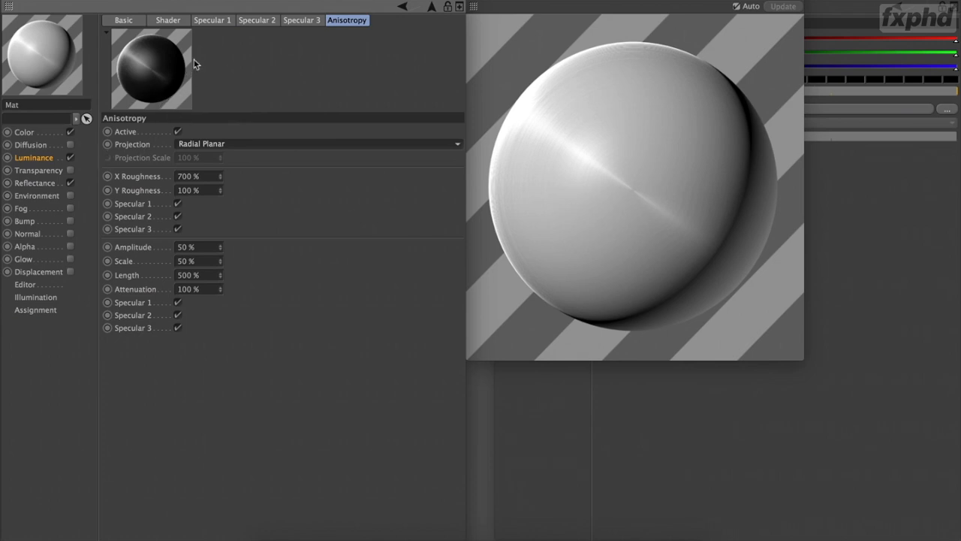
pyautogui.click(257, 21)
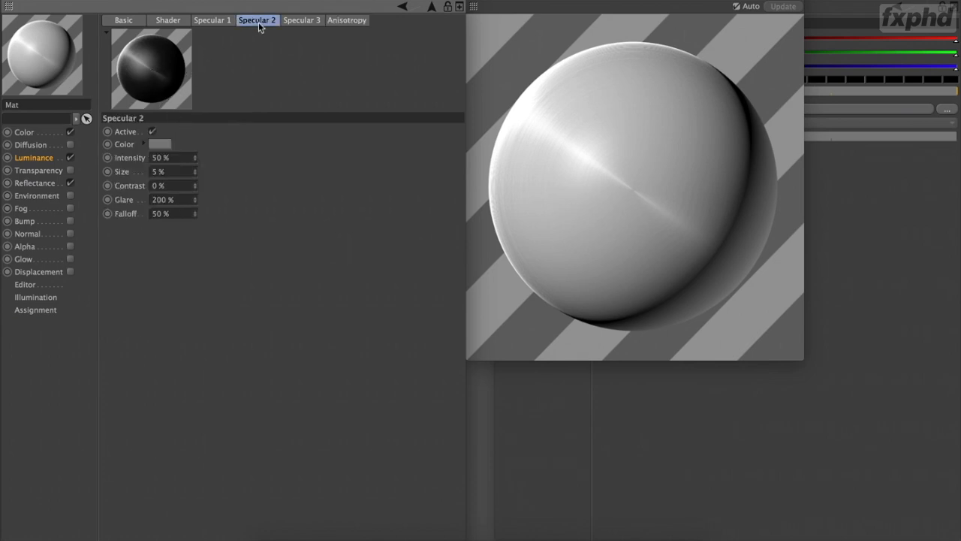
pyautogui.click(211, 28)
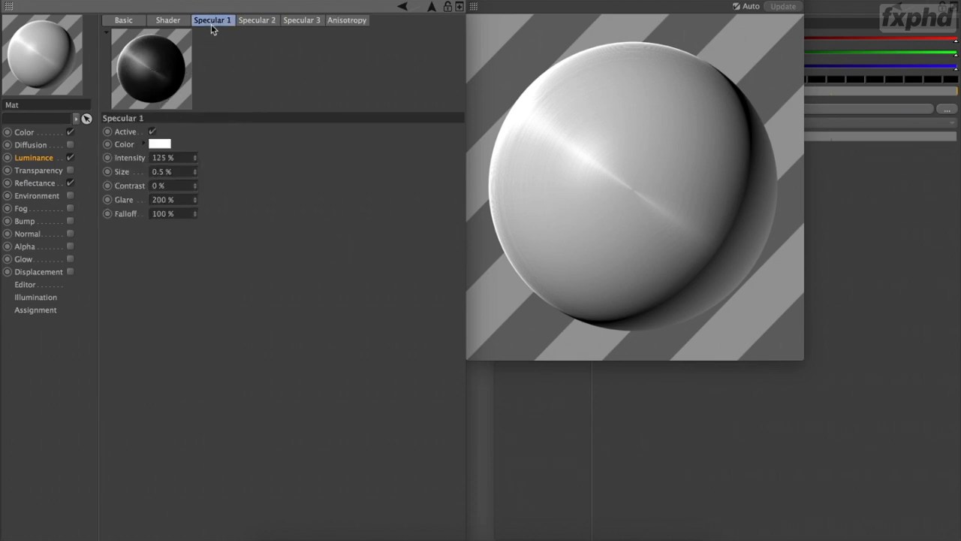
# - Clear the Lumas texture from the Luminance channel and set the channel's colour to black
pyautogui.click(39, 160)
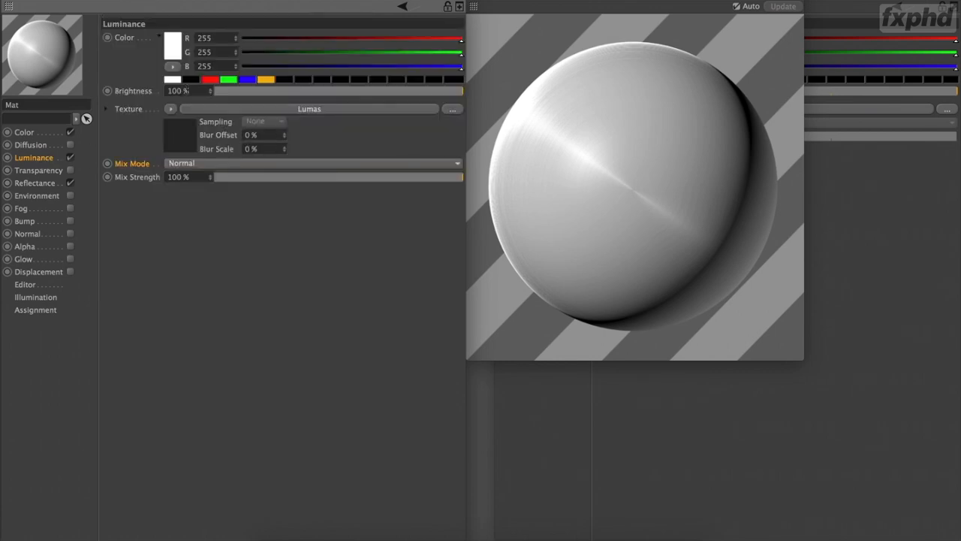
pyautogui.click(169, 110)
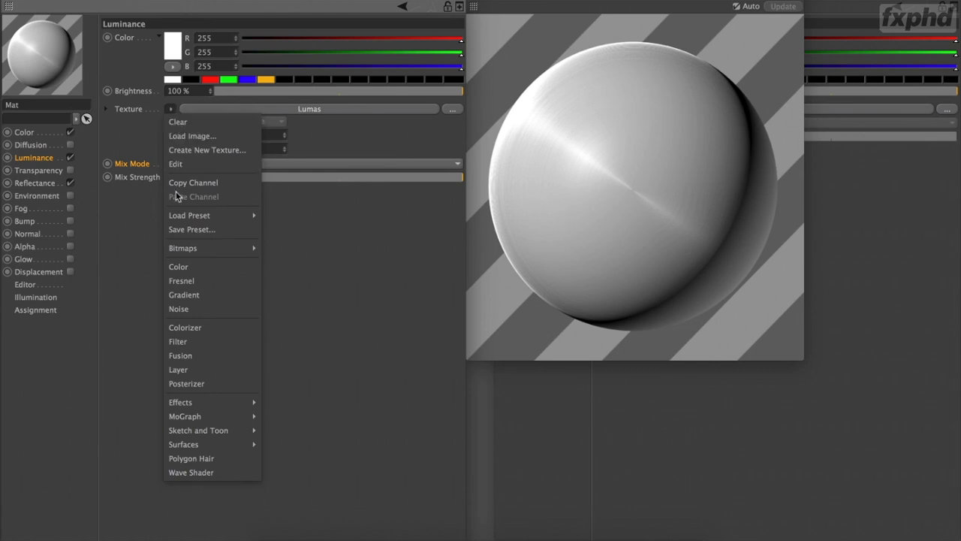
pyautogui.click(176, 123)
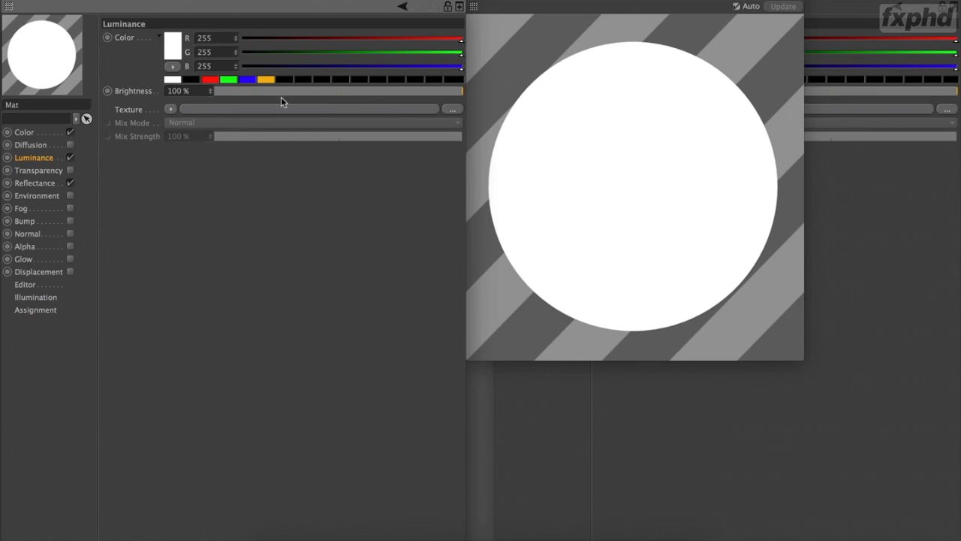
pyautogui.click(188, 80)
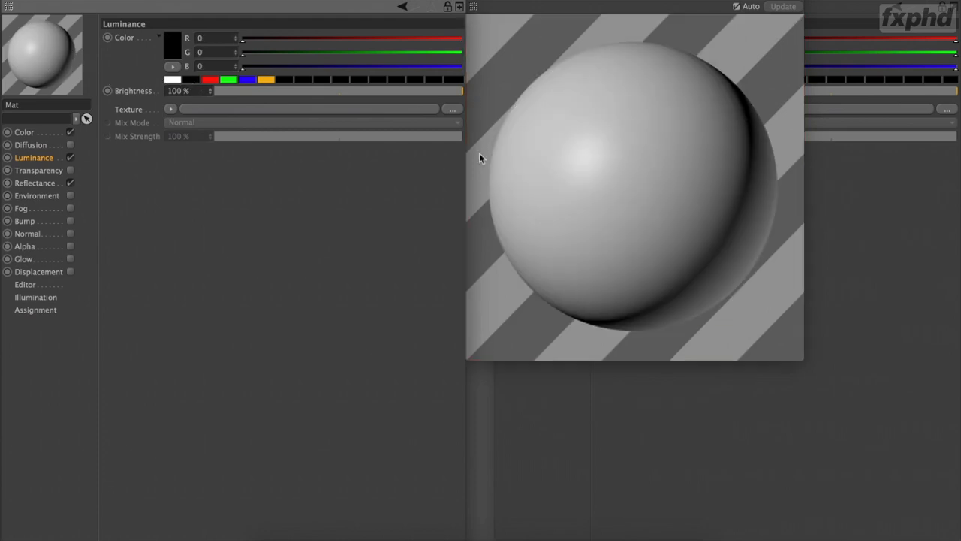
# - Toggle the Luminance and Diffusion channels to compare their effect on the material, restoring each to its original state
pyautogui.click(71, 157)
pyautogui.click(70, 156)
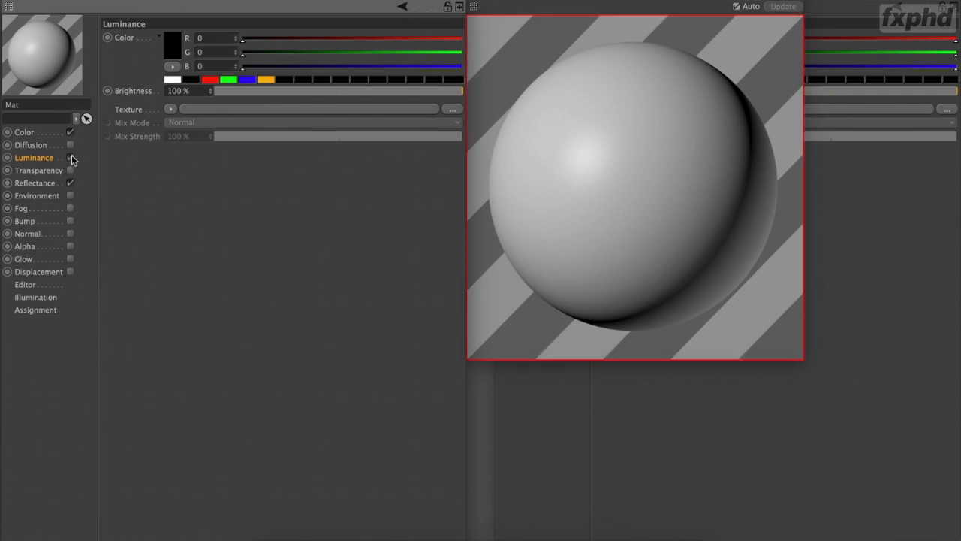
pyautogui.click(41, 145)
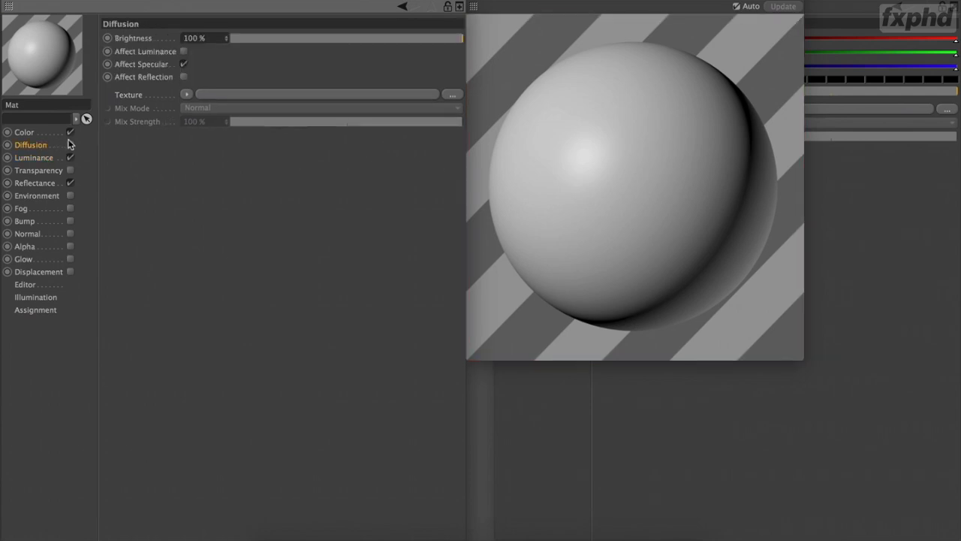
pyautogui.click(70, 144)
pyautogui.click(70, 145)
pyautogui.click(40, 159)
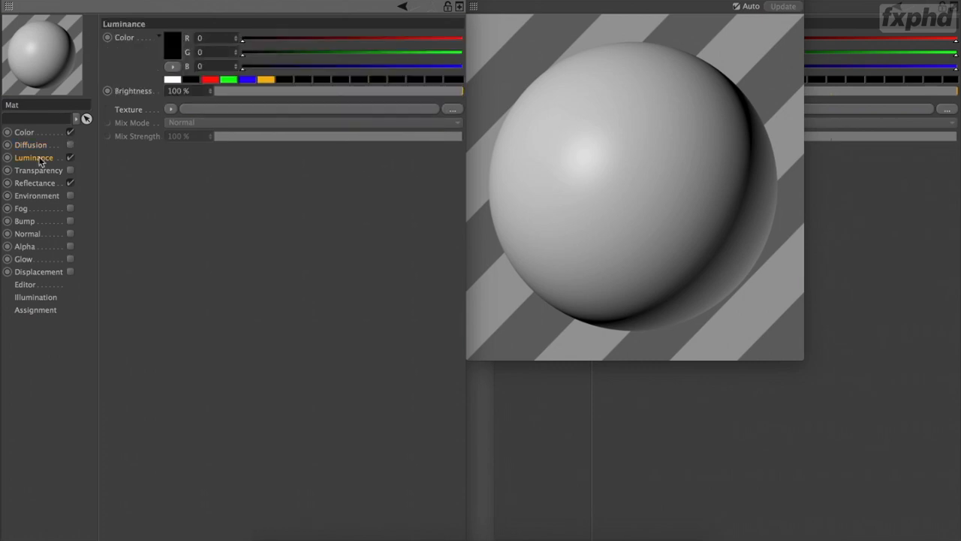
# - Set the luminance colour to white and compare its brightness at 0% and at 100%, leaving it at 100%
pyautogui.click(172, 80)
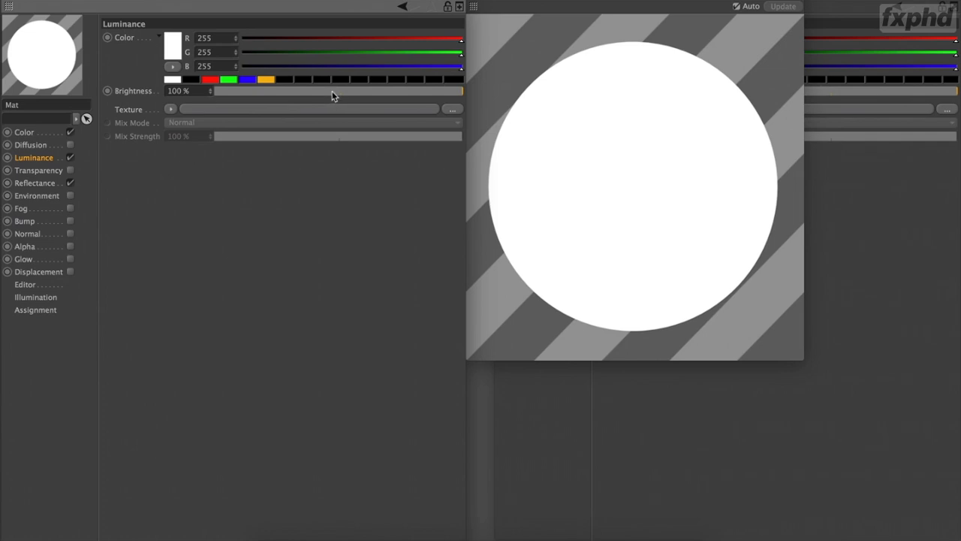
pyautogui.moveTo(332, 92); pyautogui.dragTo(191, 91)
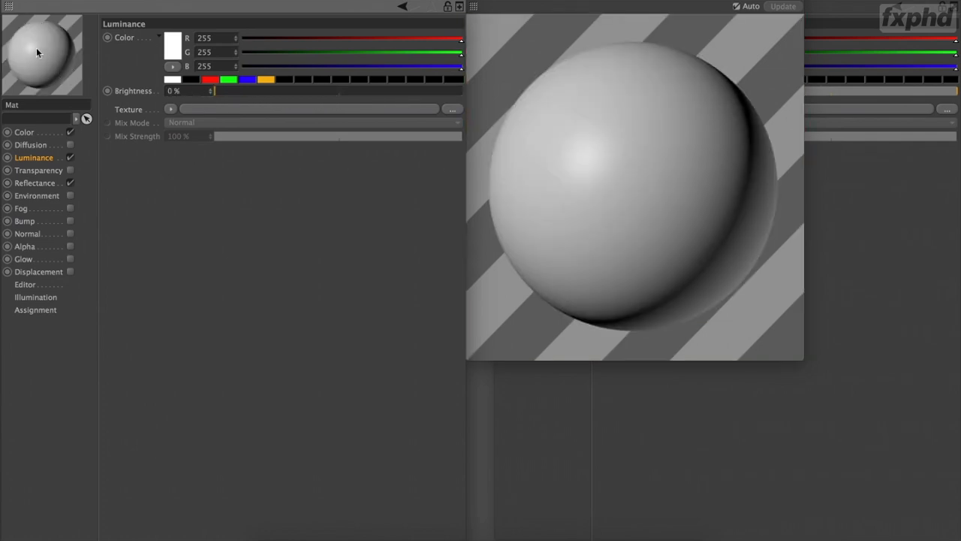
pyautogui.click(70, 159)
pyautogui.click(70, 158)
pyautogui.moveTo(215, 91); pyautogui.dragTo(476, 95)
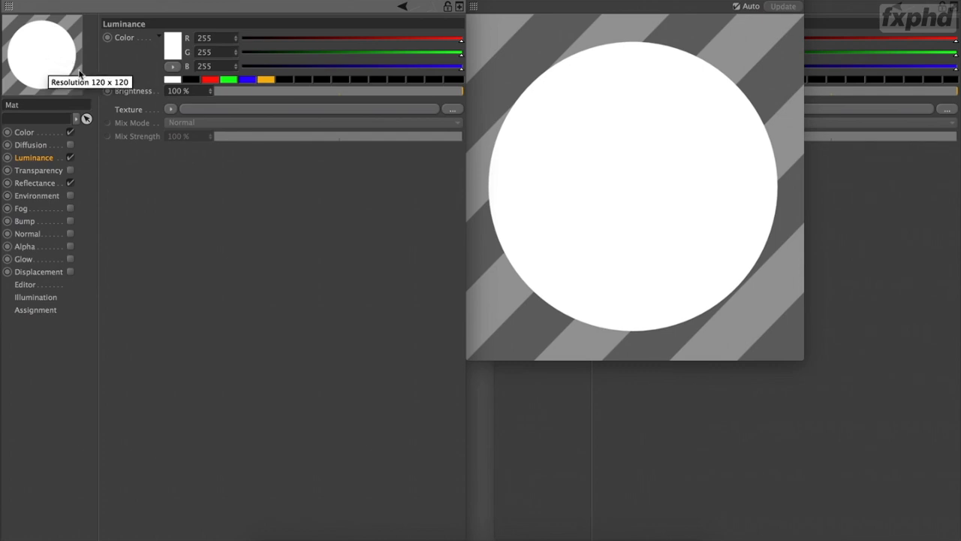
# - Try a Noise texture in the Luminance channel, and replace it with a Fresnel shader
pyautogui.click(170, 109)
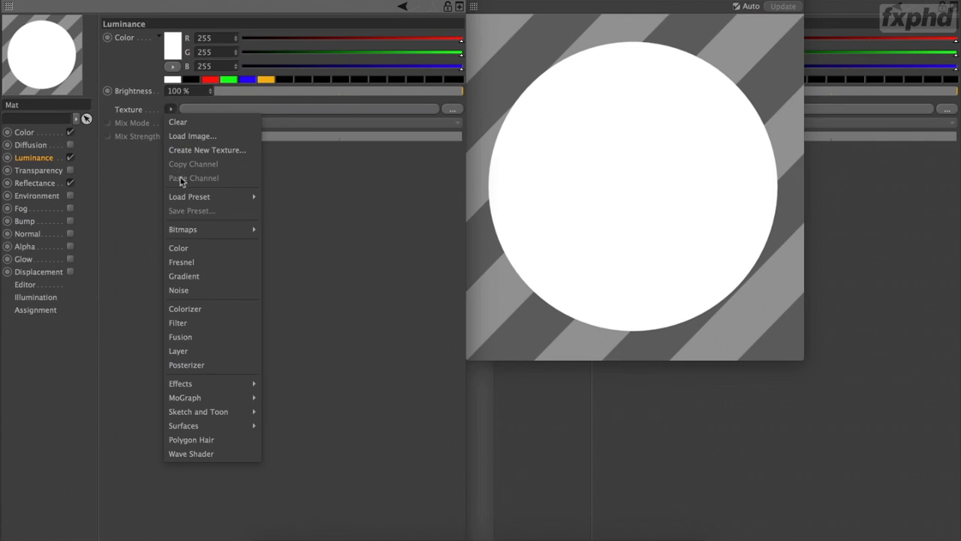
pyautogui.click(193, 291)
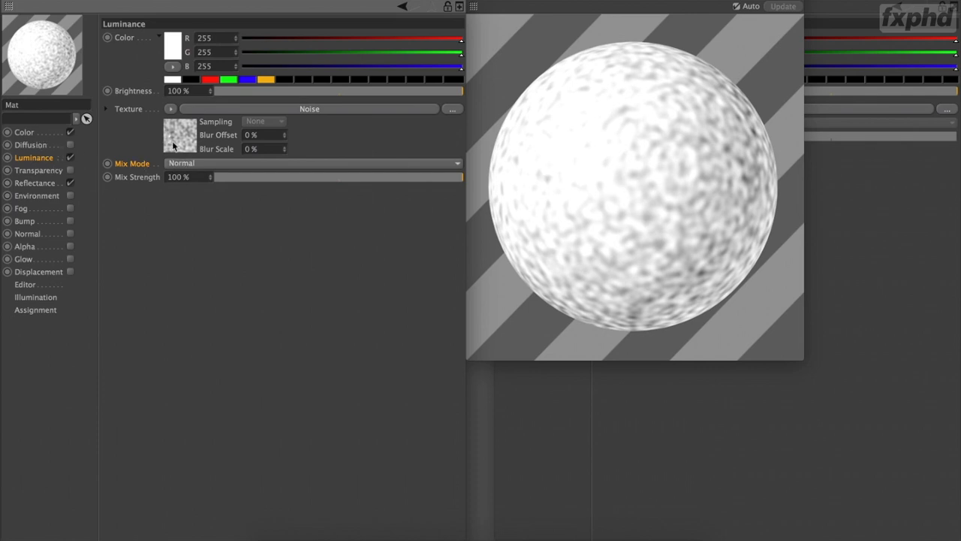
pyautogui.click(172, 108)
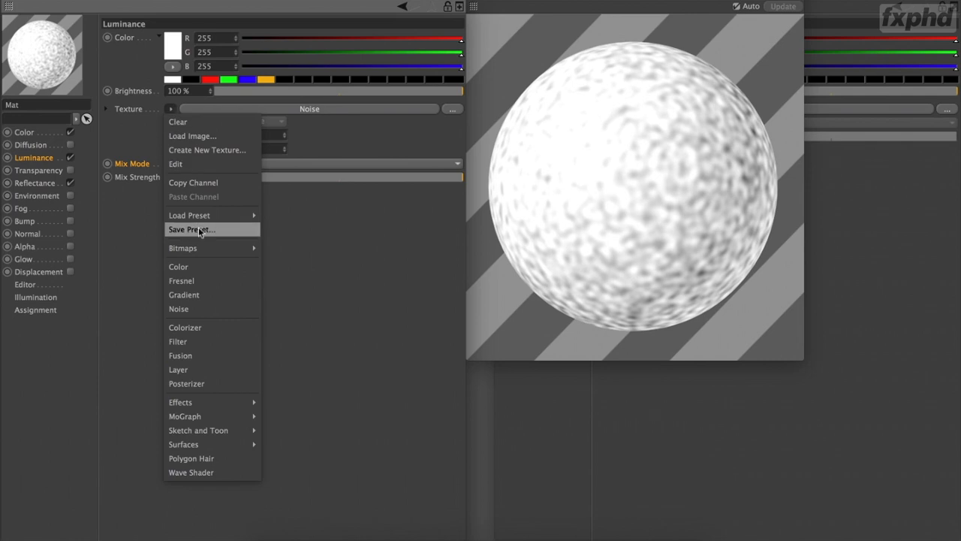
pyautogui.click(195, 278)
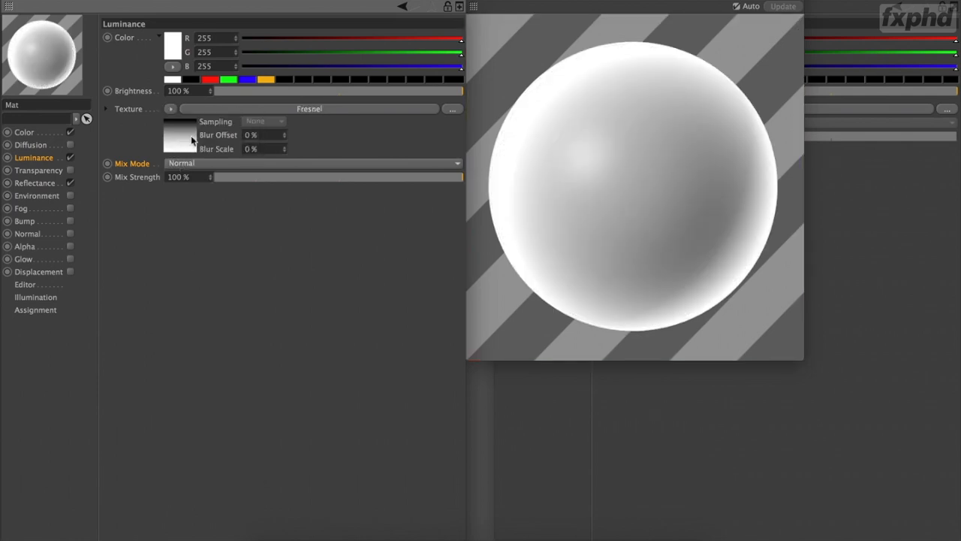
# - Narrow the Fresnel shader's gradient to a thin rim by moving its black knot to roughly a quarter of the ramp
pyautogui.click(187, 137)
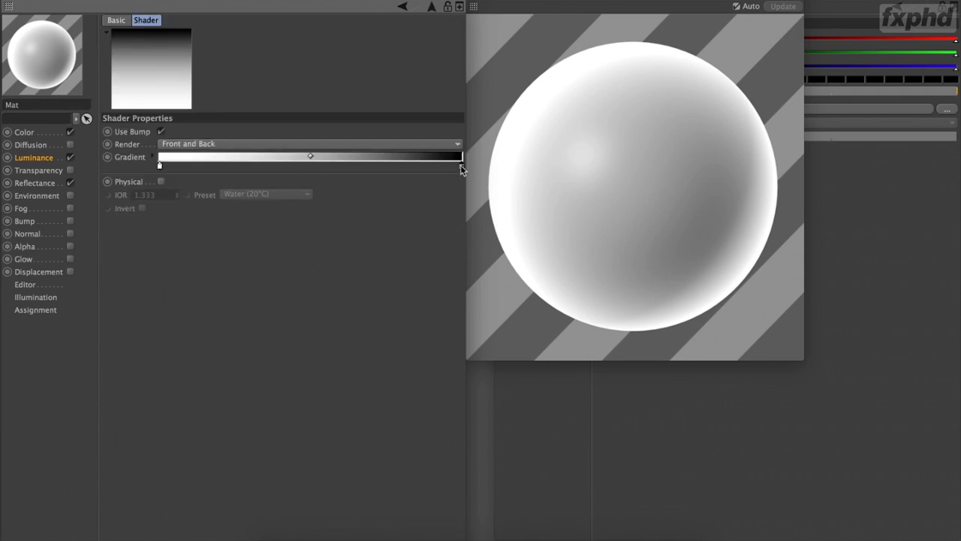
pyautogui.moveTo(462, 168); pyautogui.dragTo(246, 169)
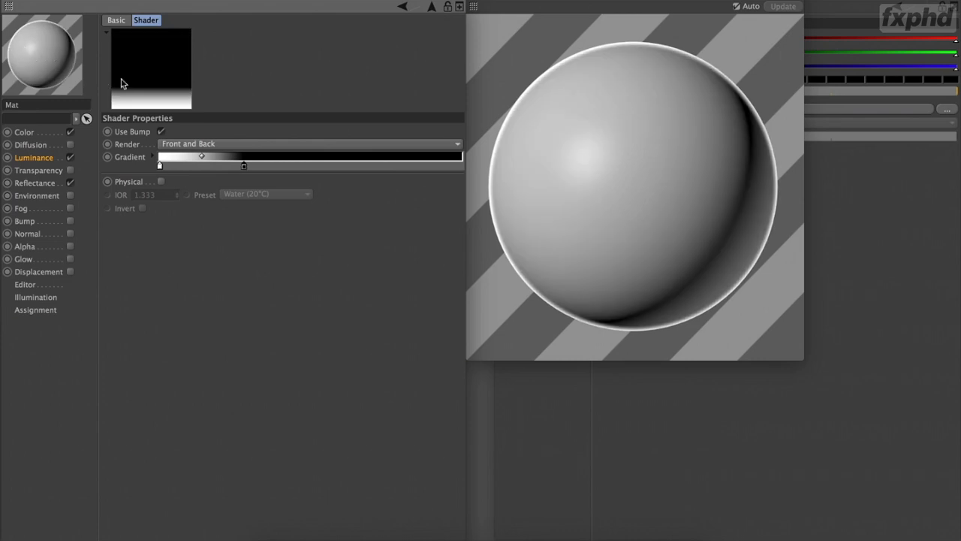
pyautogui.click(432, 10)
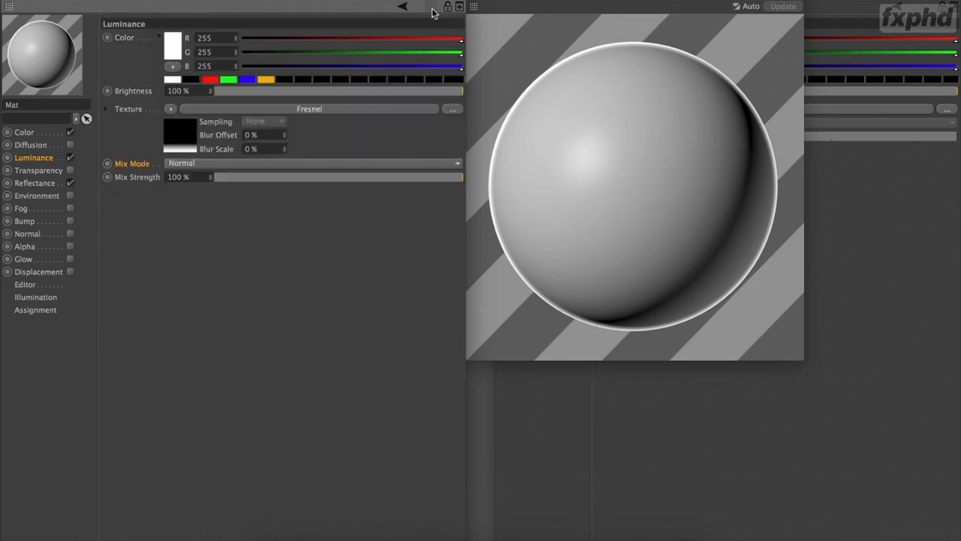
# - Clear the Fresnel texture from the Luminance channel and turn the channel off
pyautogui.click(170, 109)
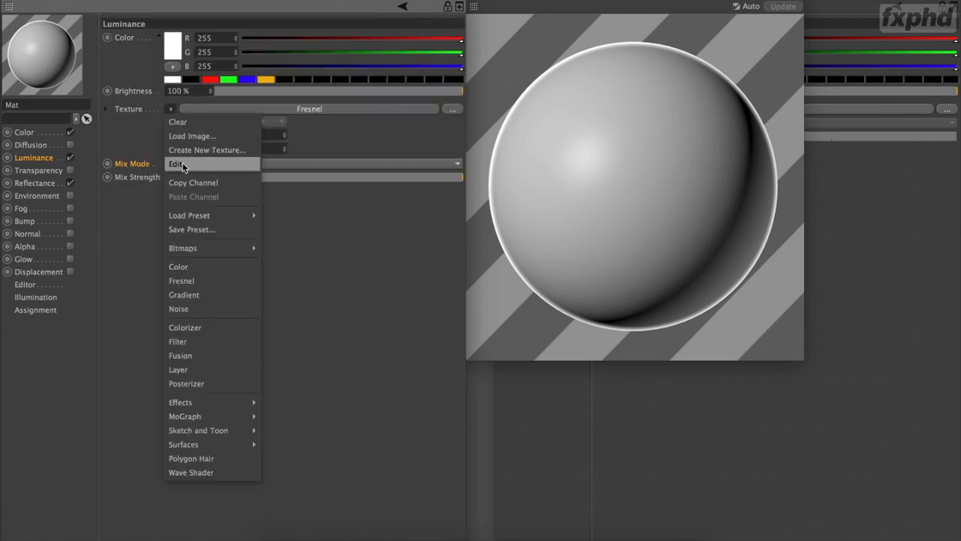
pyautogui.click(178, 123)
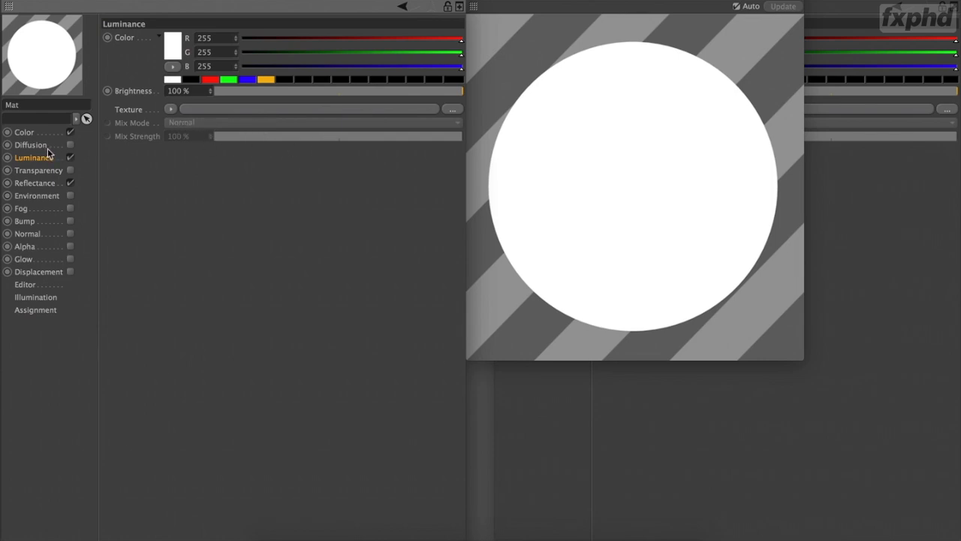
pyautogui.click(70, 158)
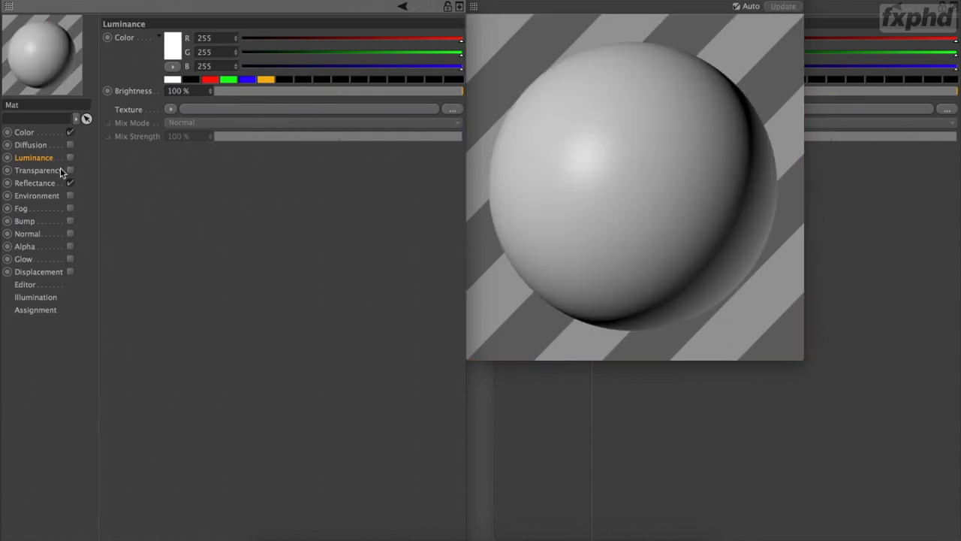
# - Enable the Transparency channel on both materials for a side-by-side comparison of its settings
pyautogui.click(70, 171)
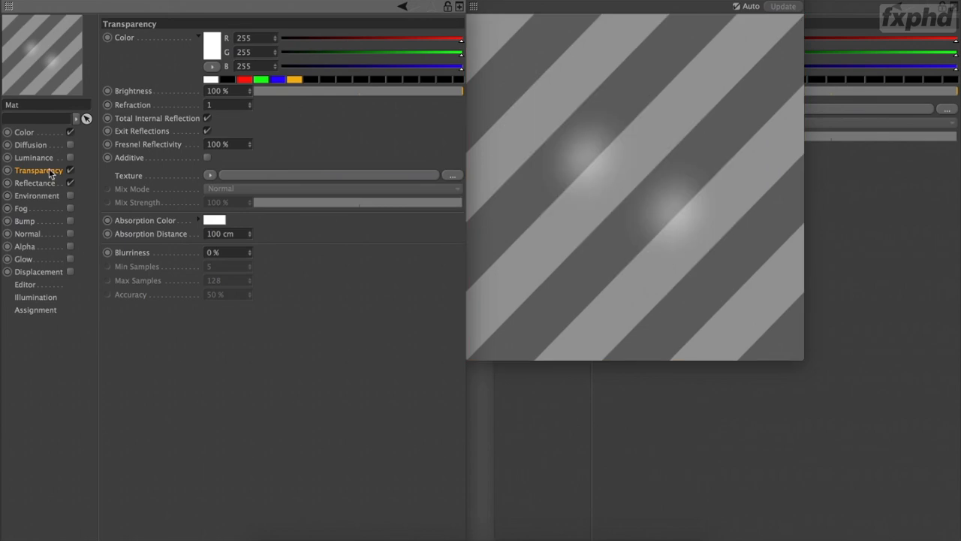
pyautogui.click(649, 418)
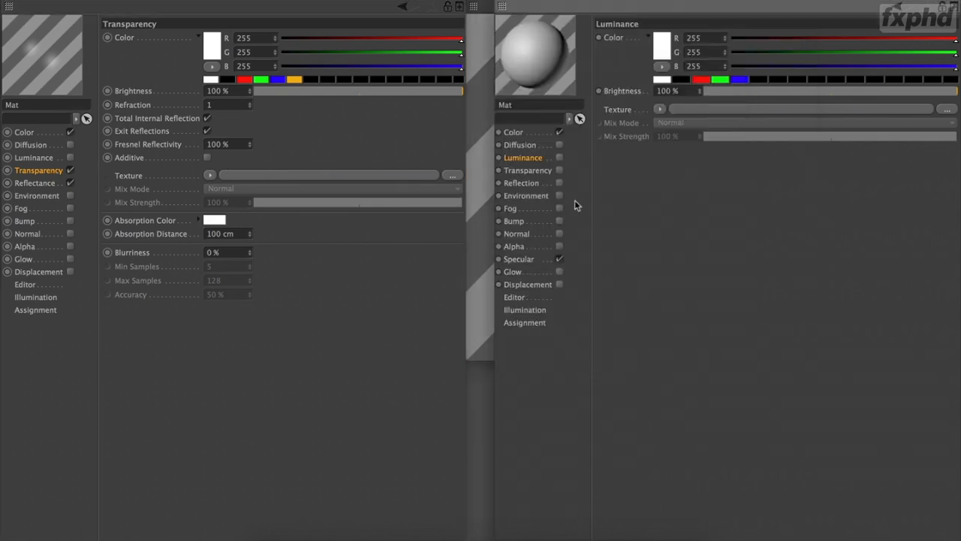
pyautogui.click(559, 169)
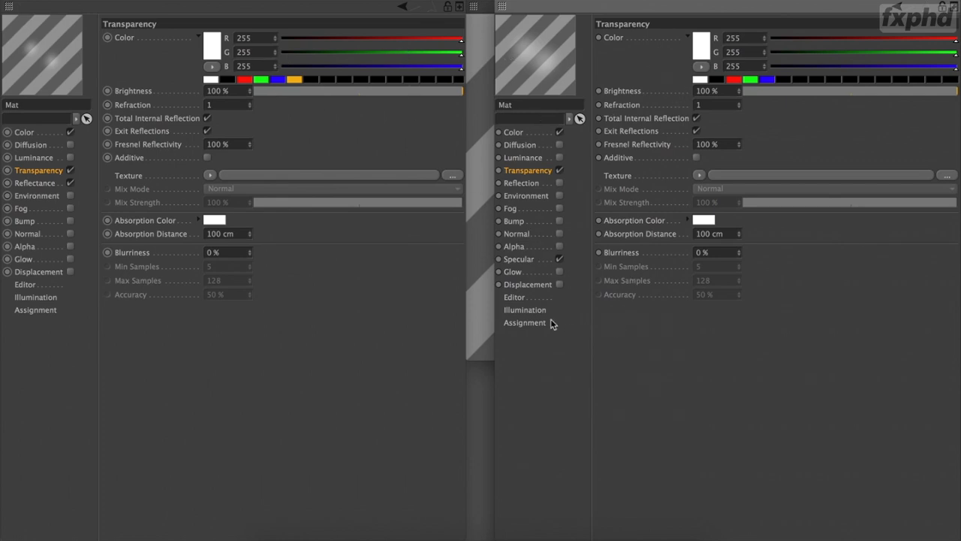
# - Return to the material with the Reflectance channel and set its Transparency colour to red, then to green
pyautogui.click(406, 297)
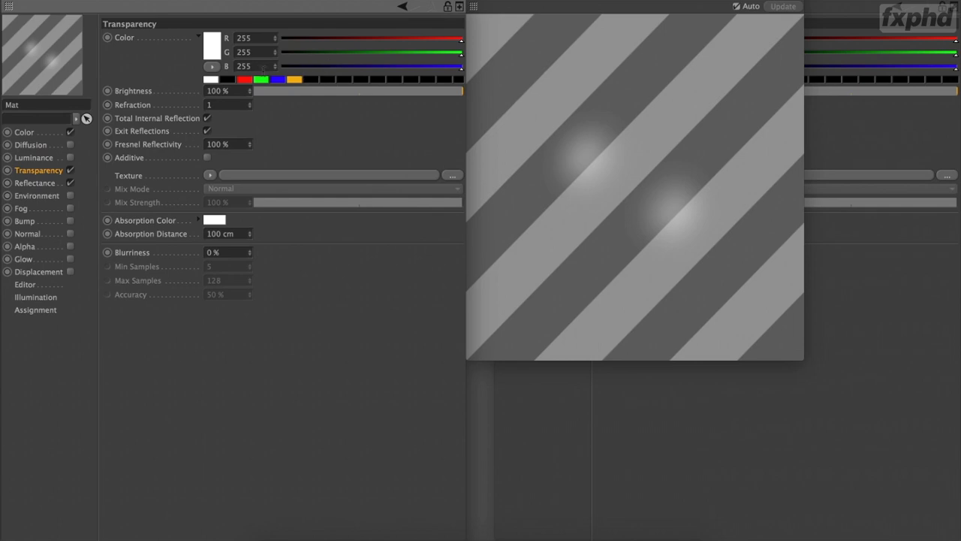
pyautogui.click(246, 80)
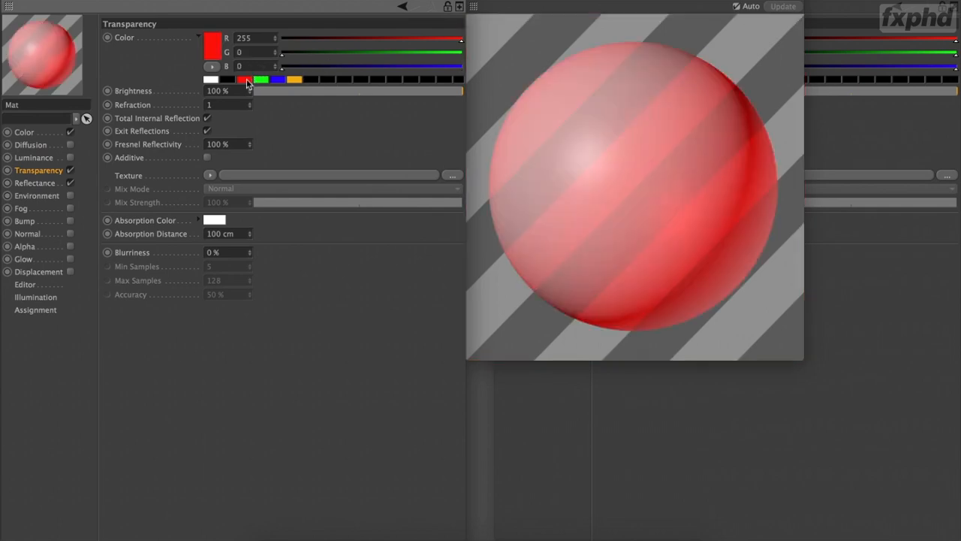
pyautogui.click(256, 80)
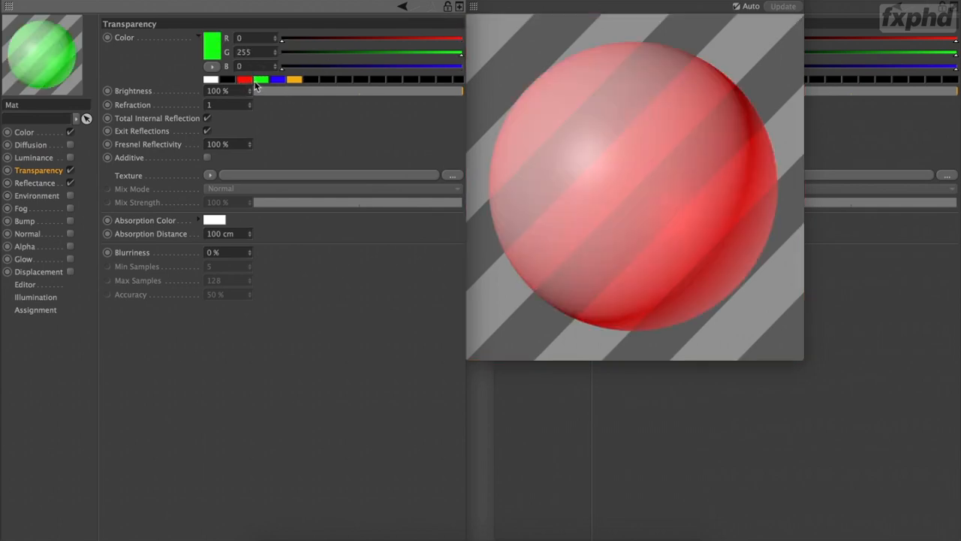
# - Compare the green Transparency colour with white, and leave the colour set to white
pyautogui.click(212, 80)
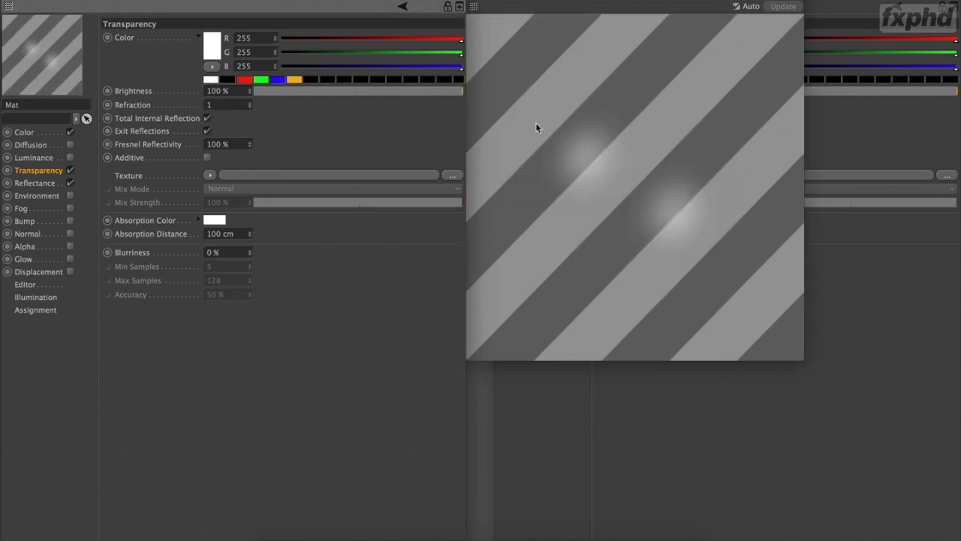
pyautogui.click(259, 79)
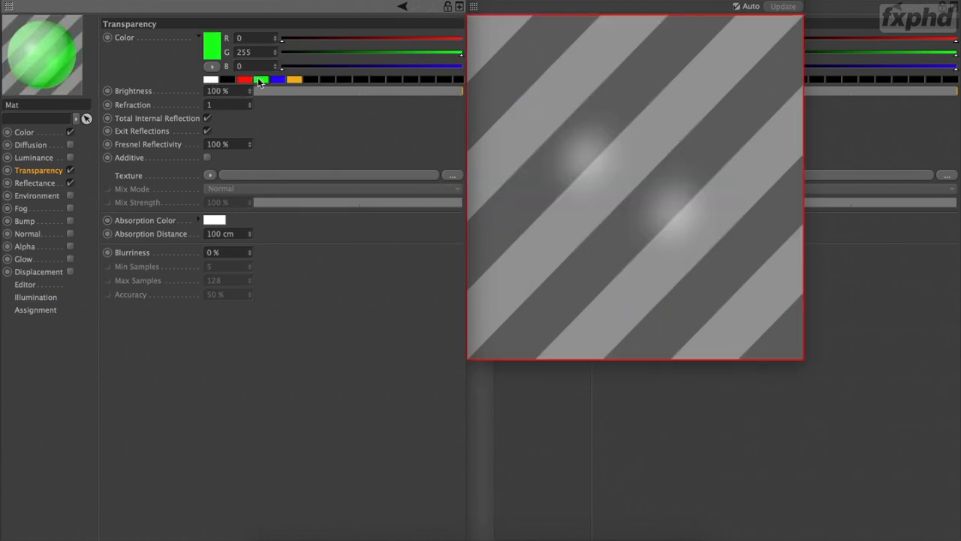
pyautogui.click(212, 79)
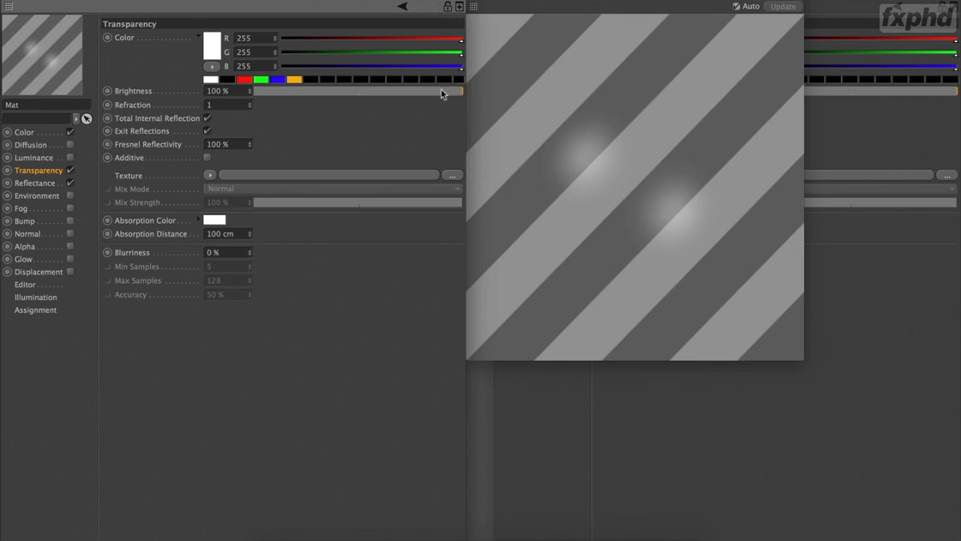
# - Lower the Transparency Brightness to 89 % and set Refraction to 1.33
pyautogui.moveTo(453, 92); pyautogui.dragTo(441, 88)
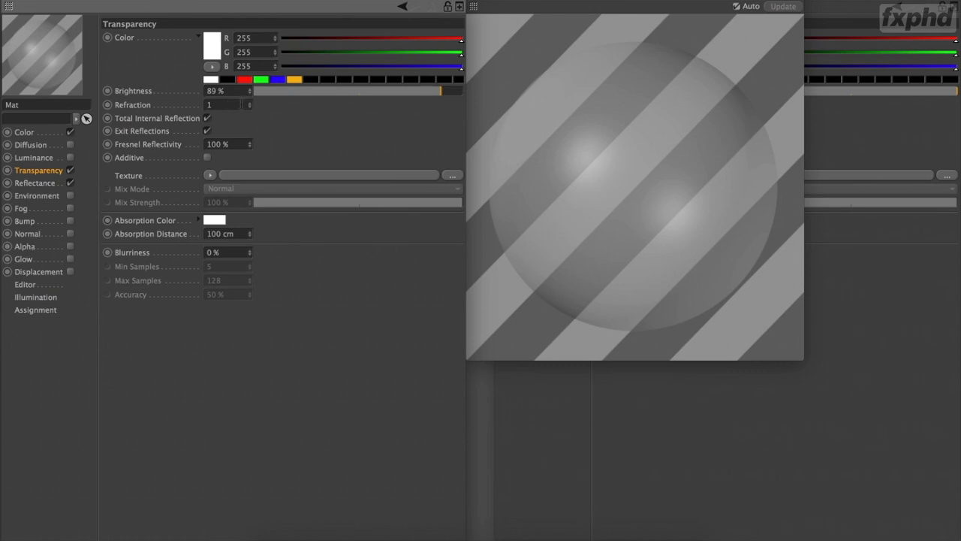
pyautogui.write('.33')
pyautogui.press('Return')
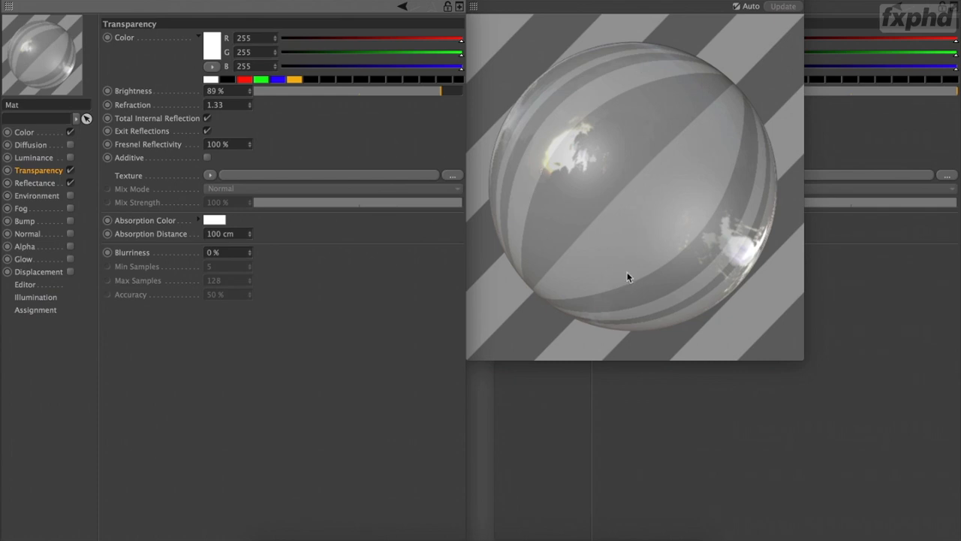
# - Open the help entry for Refraction and look through the list of useful refraction values
pyautogui.rightClick(147, 107)
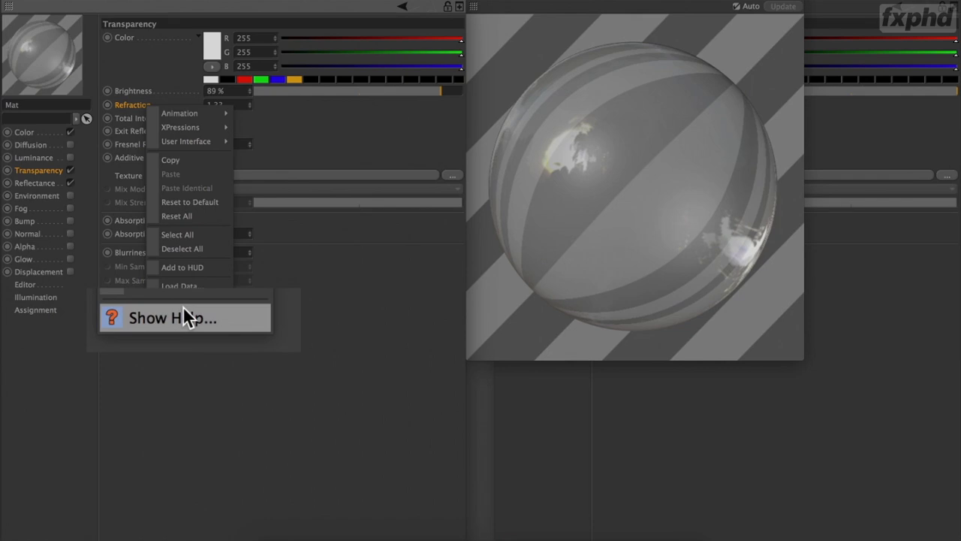
pyautogui.click(184, 310)
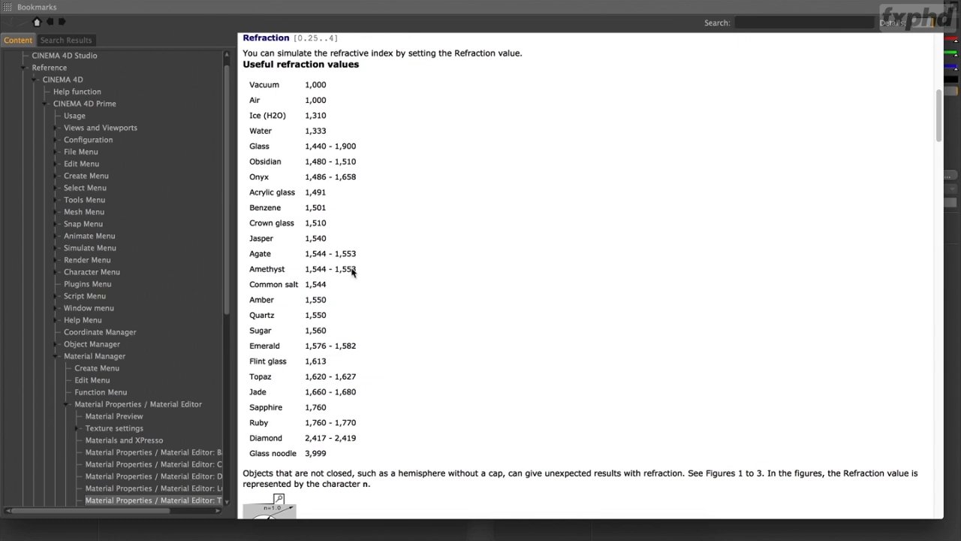
pyautogui.scroll(8, 346, 215)
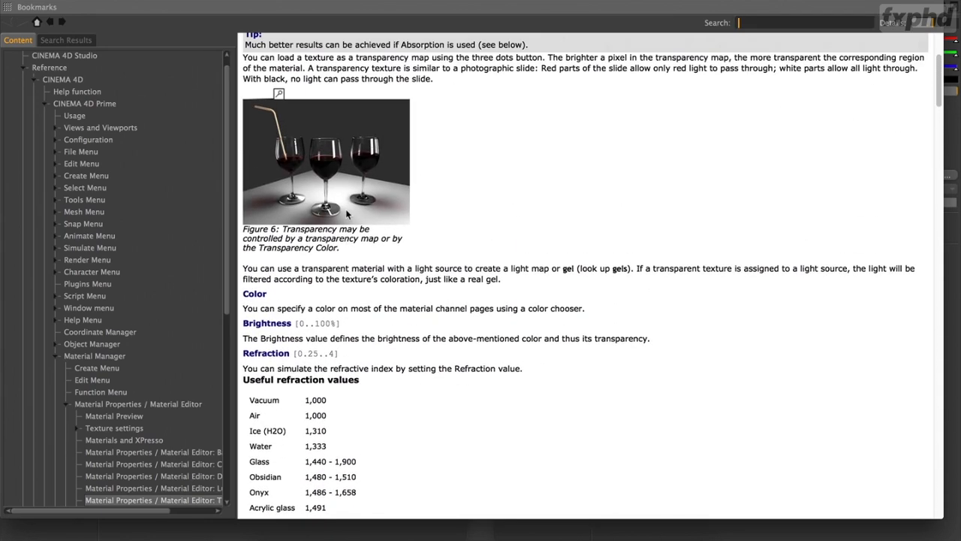
pyautogui.scroll(-7, 346, 215)
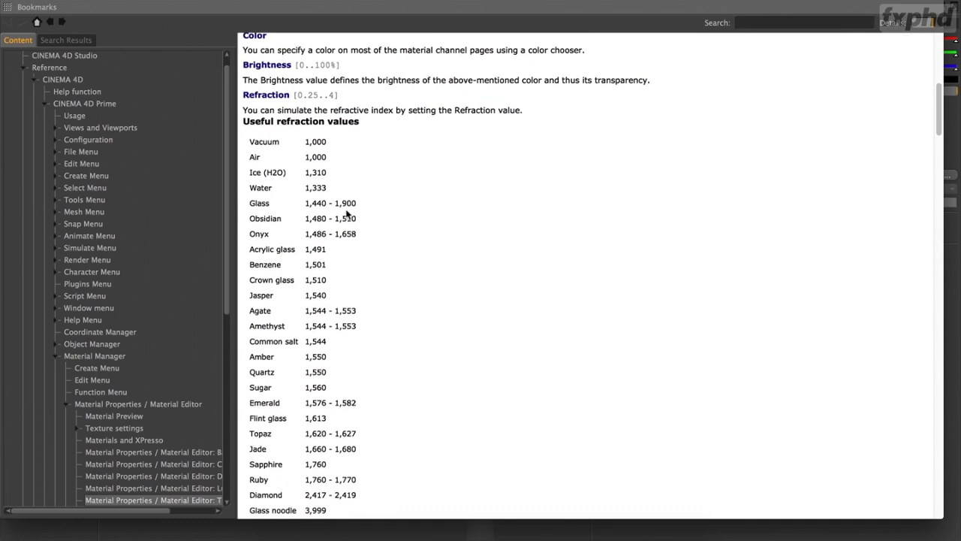
pyautogui.scroll(-2, 346, 214)
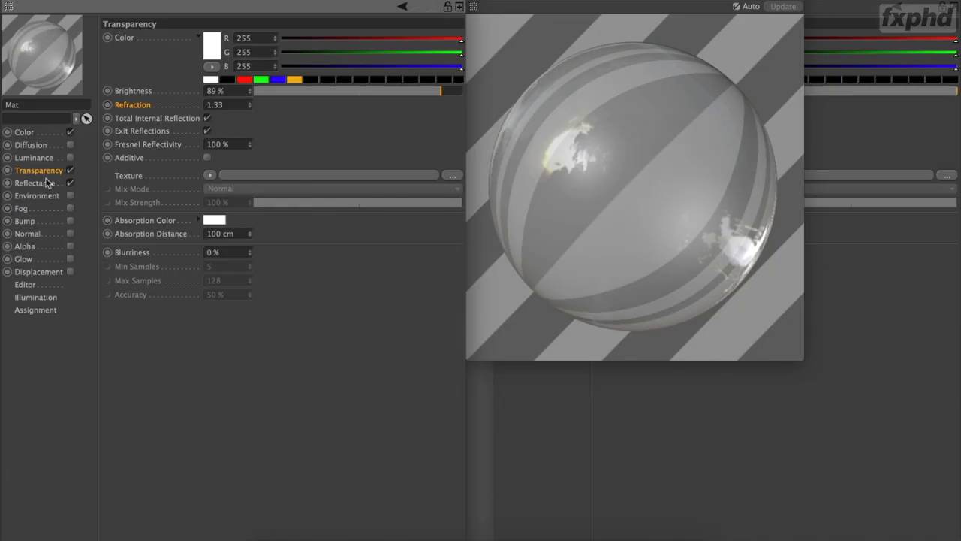
# - Compare the preview with Total Internal Reflection off and on, and switch Exit Reflections back on
pyautogui.click(207, 119)
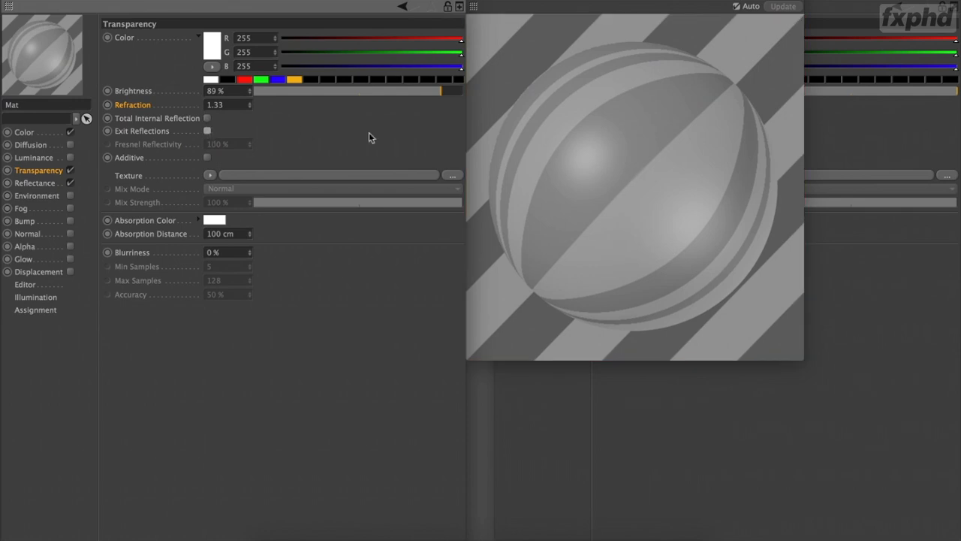
pyautogui.click(207, 118)
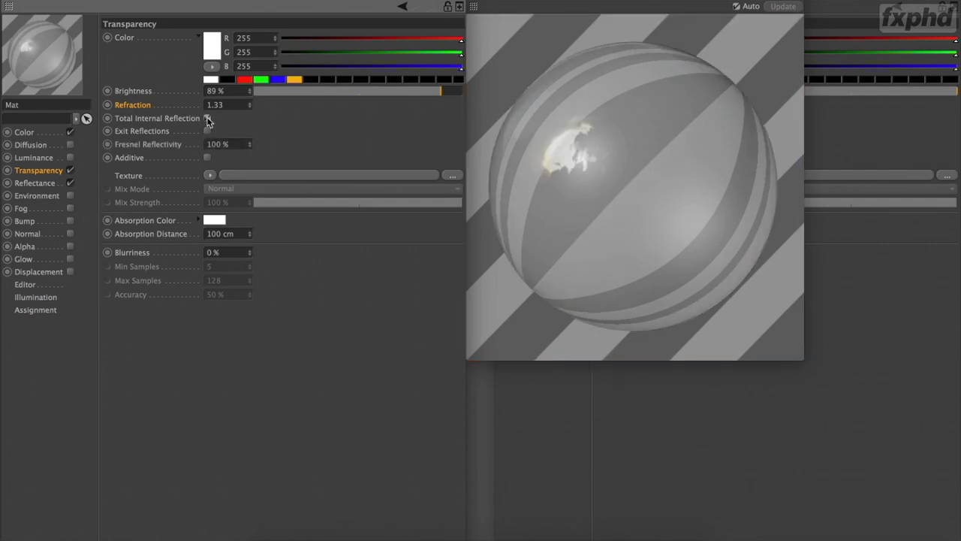
pyautogui.click(207, 119)
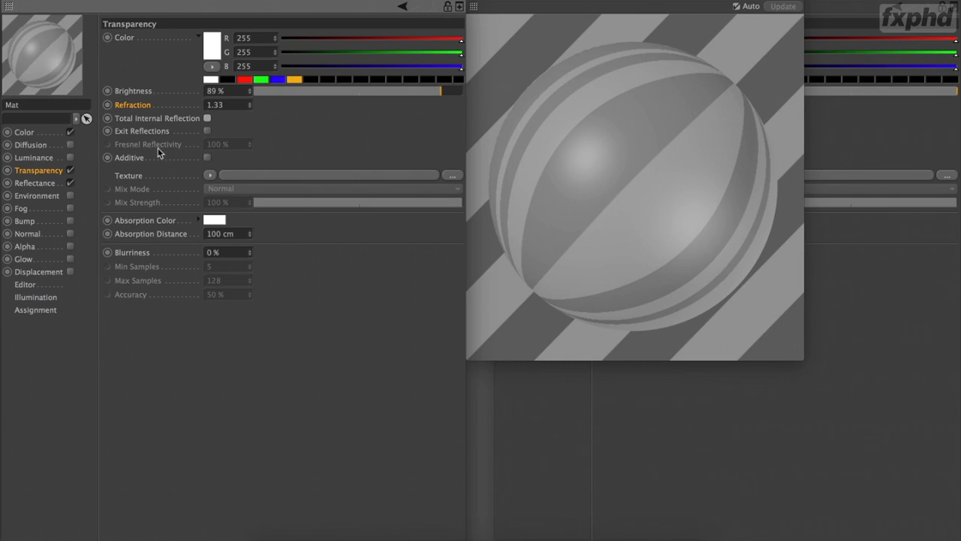
pyautogui.click(207, 119)
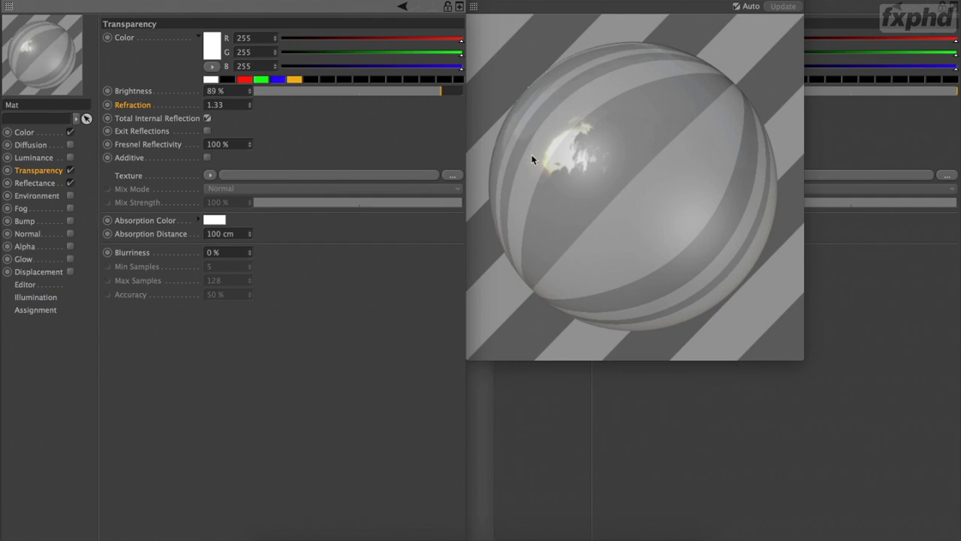
pyautogui.click(208, 131)
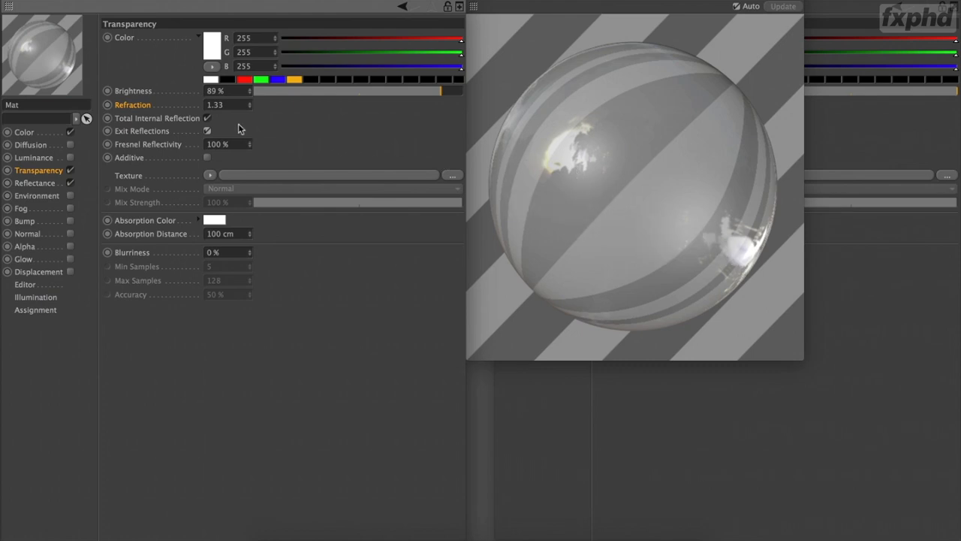
# - Open the help entry for Exit Reflections and enlarge its comparison figure
pyautogui.rightClick(138, 129)
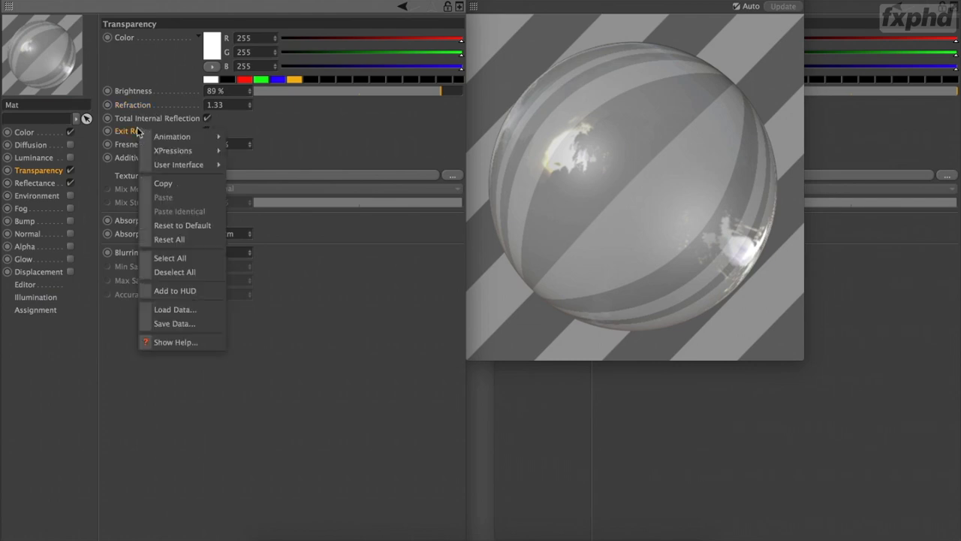
pyautogui.click(161, 340)
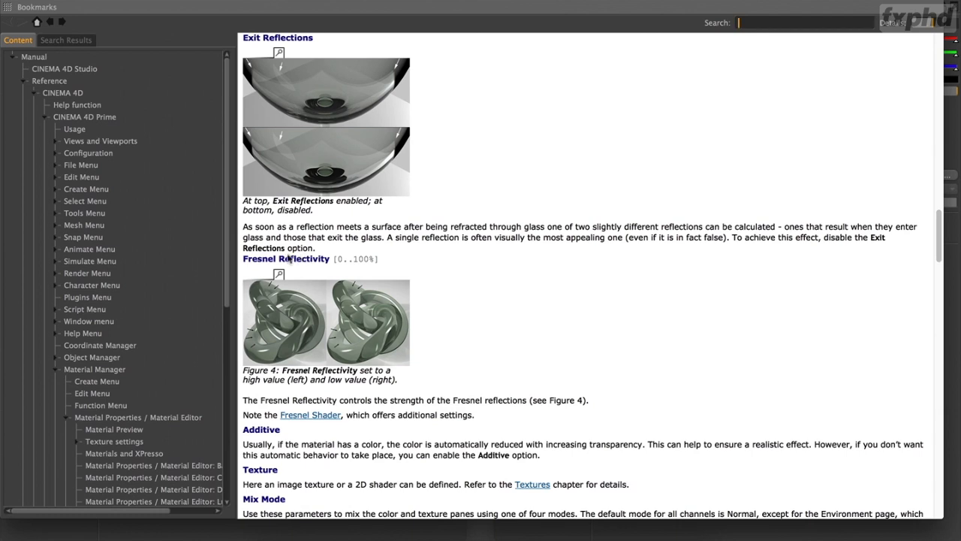
pyautogui.click(278, 53)
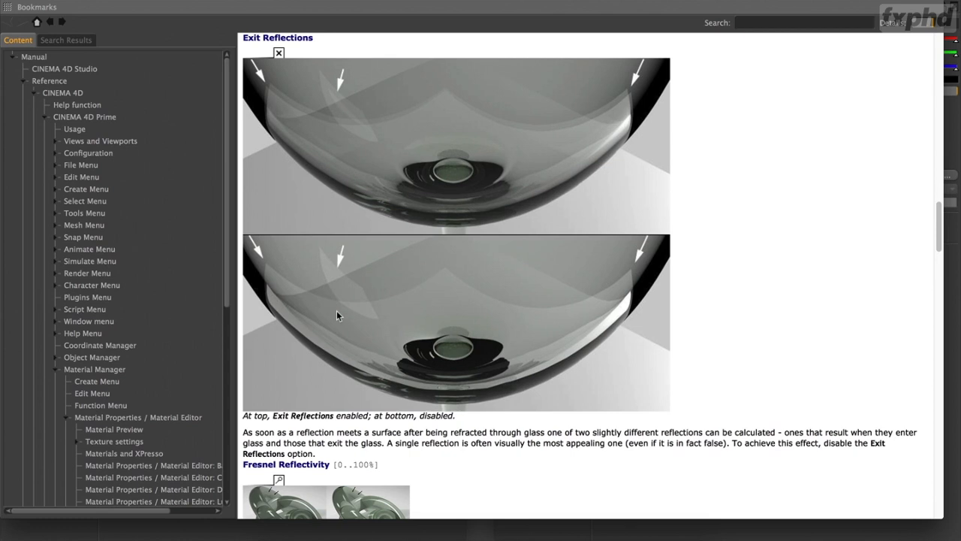
# - Enlarge the Fresnel Reflectivity figure in the help and examine it together with the Exit Reflections figure and descriptions
pyautogui.scroll(-5, 336, 310)
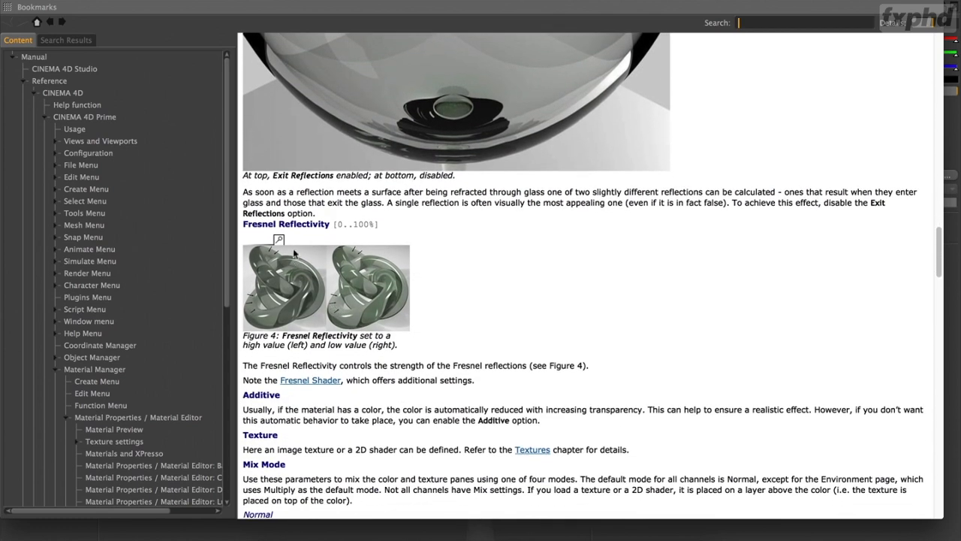
pyautogui.click(278, 241)
pyautogui.scroll(-2, 320, 288)
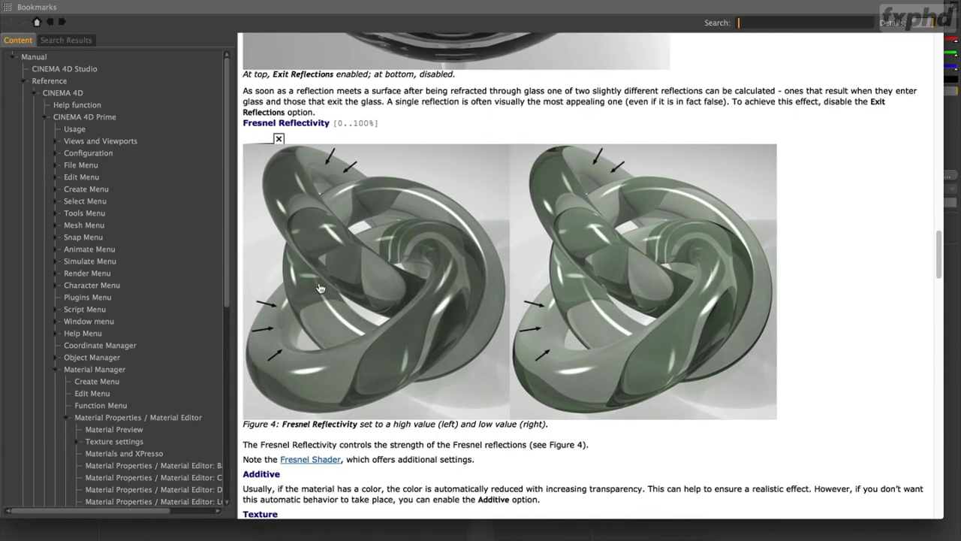
pyautogui.scroll(-1, 320, 287)
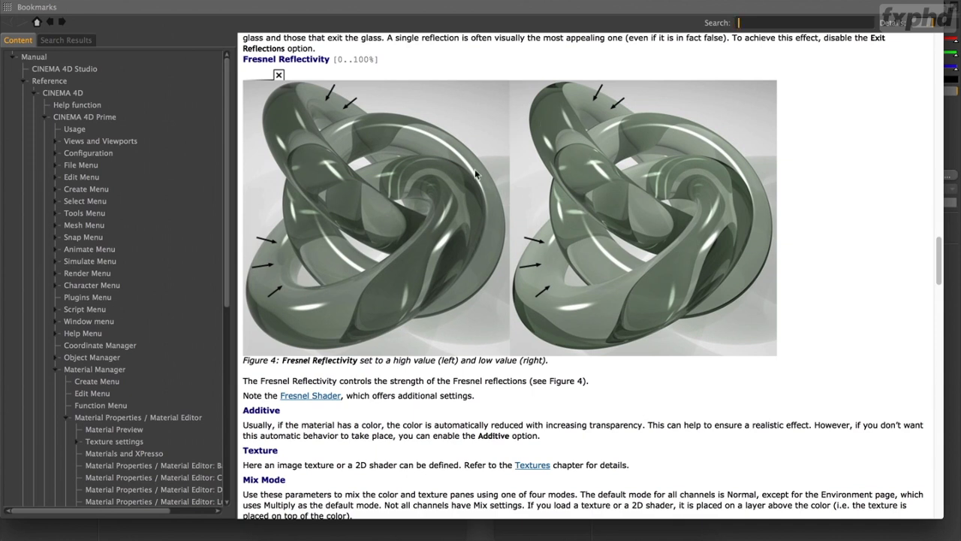
pyautogui.scroll(5, 475, 169)
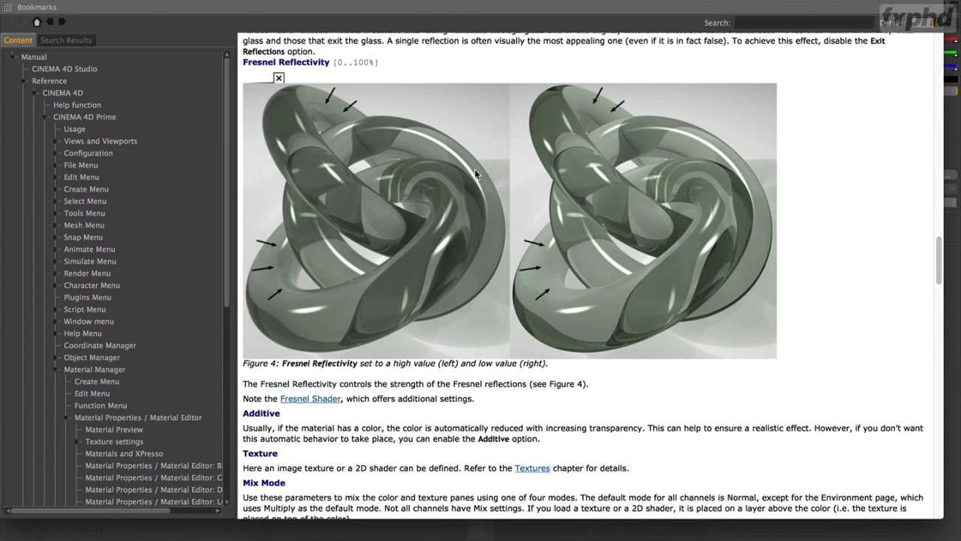
pyautogui.scroll(4, 475, 174)
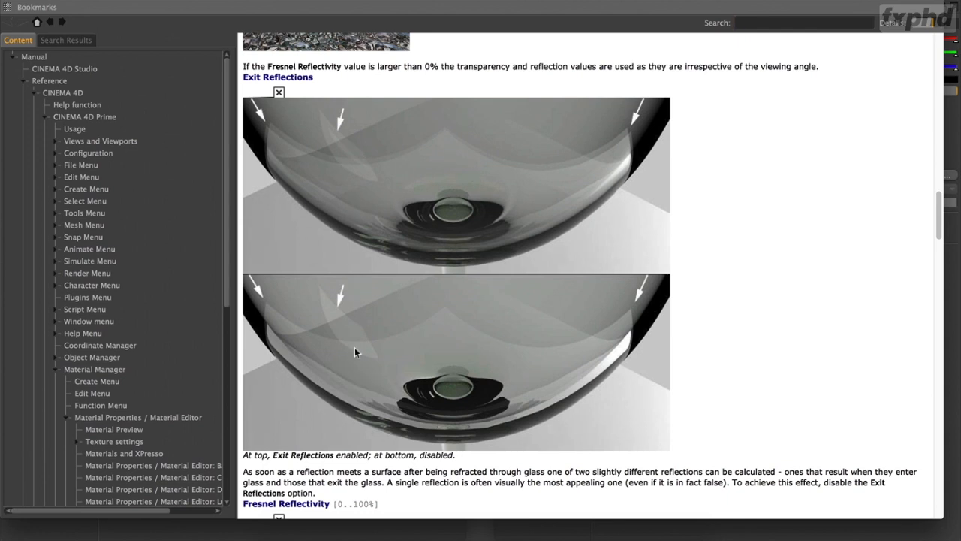
pyautogui.scroll(-5, 371, 362)
pyautogui.scroll(-2, 370, 363)
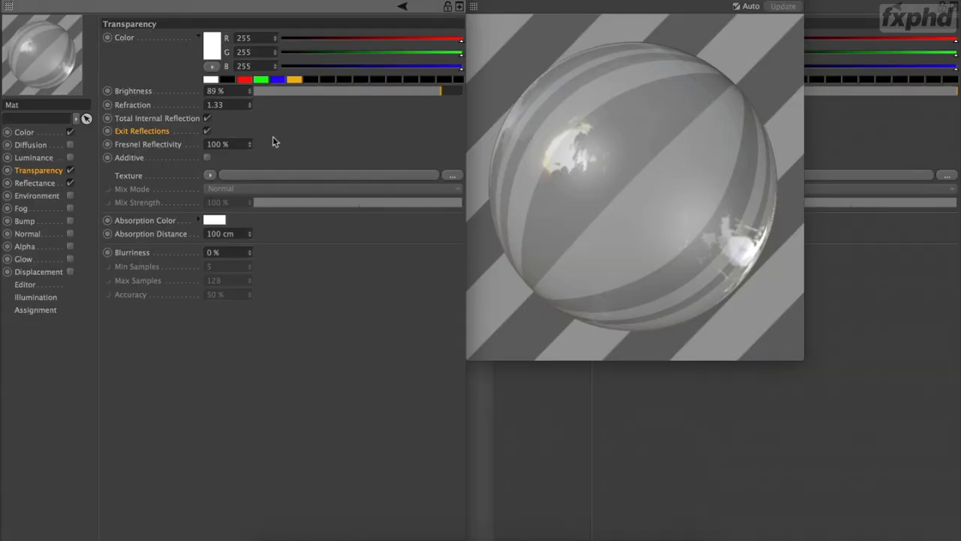
# - Compare the material with Additive off and on, leave it on, and raise the Transparency Brightness to 100 %
pyautogui.click(207, 158)
pyautogui.click(253, 159)
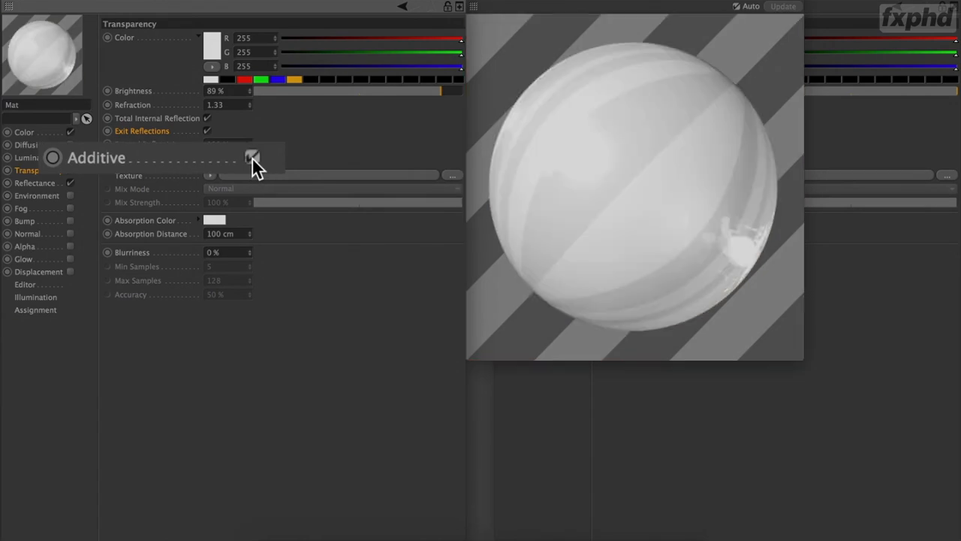
pyautogui.click(209, 158)
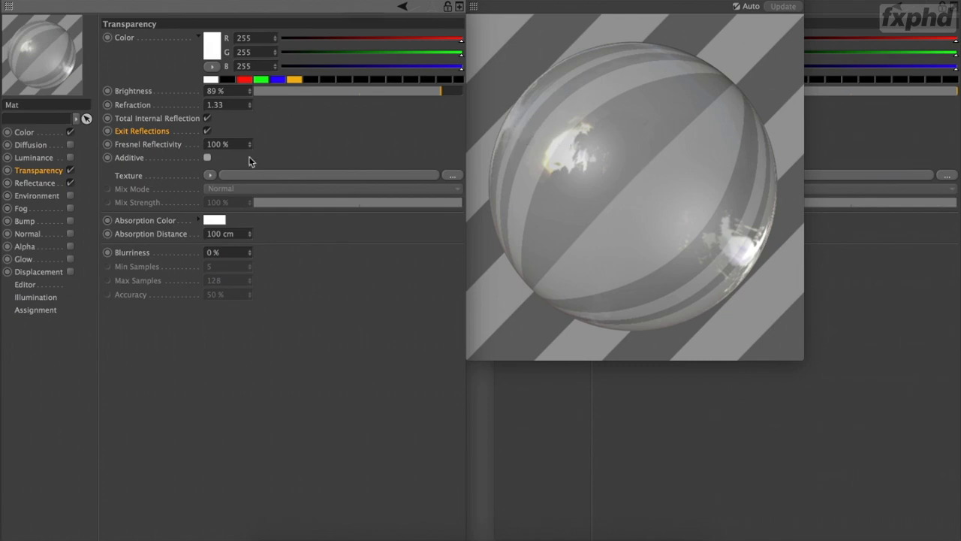
pyautogui.click(209, 156)
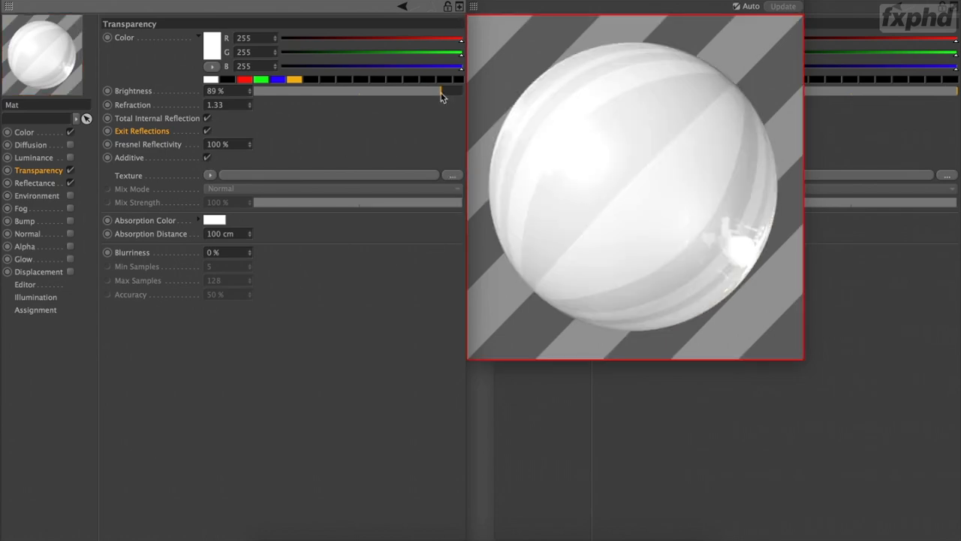
pyautogui.moveTo(441, 96); pyautogui.dragTo(467, 93)
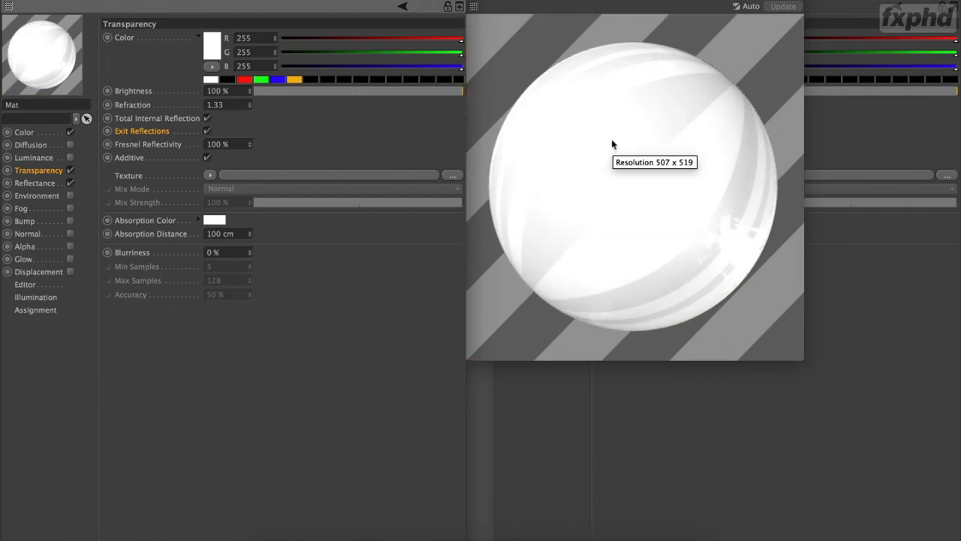
# - Try a red Transparency colour with Additive on, then restore white and turn Additive off
pyautogui.click(243, 80)
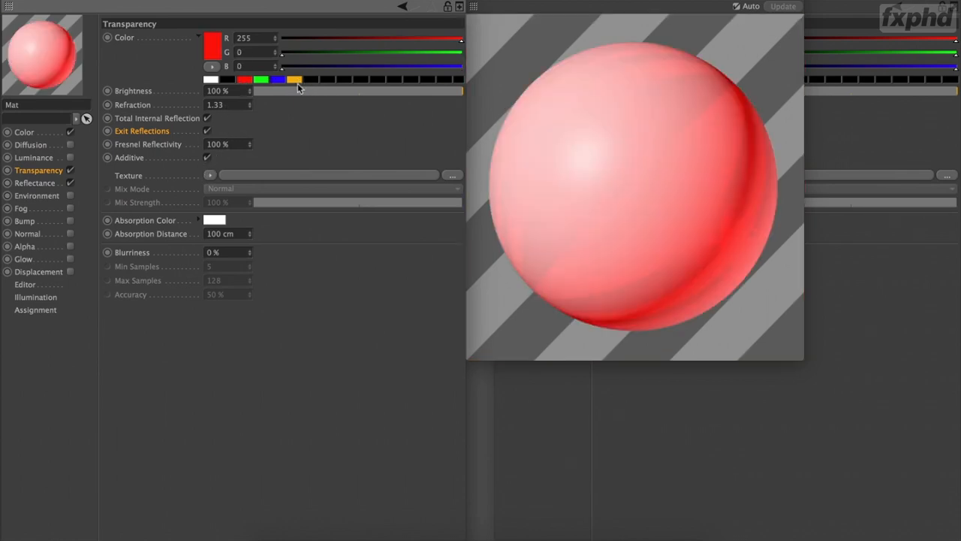
pyautogui.click(210, 79)
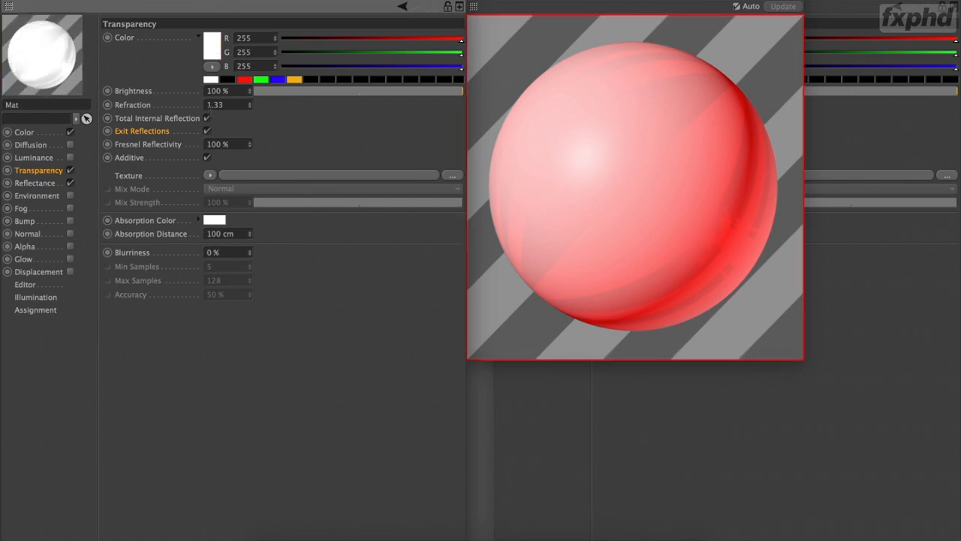
pyautogui.click(208, 157)
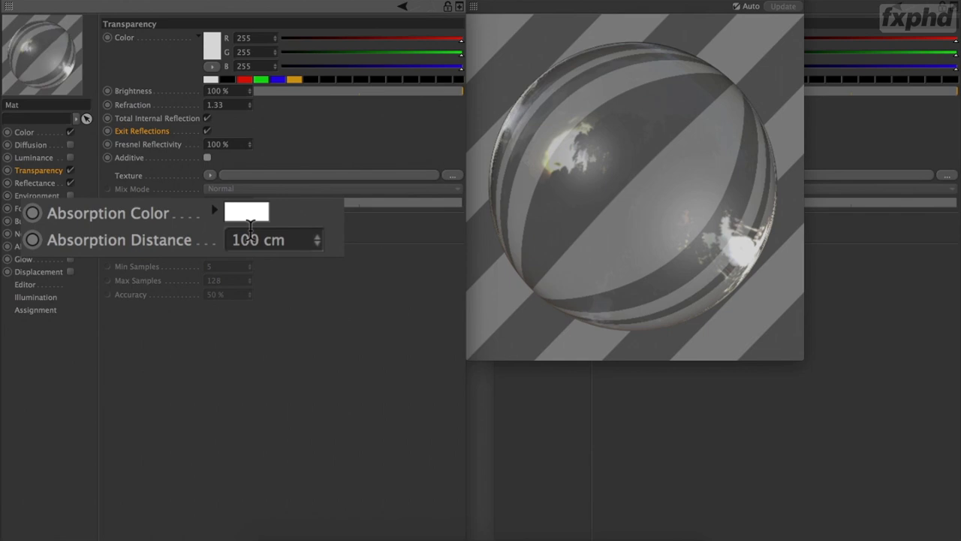
# - Set the Absorption Color to a strong red
pyautogui.doubleClick(218, 233)
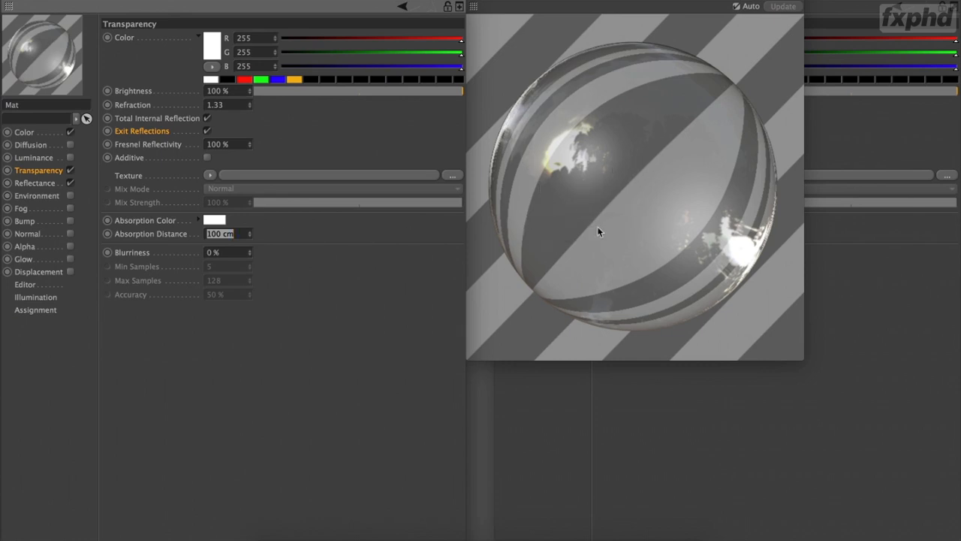
pyautogui.click(220, 221)
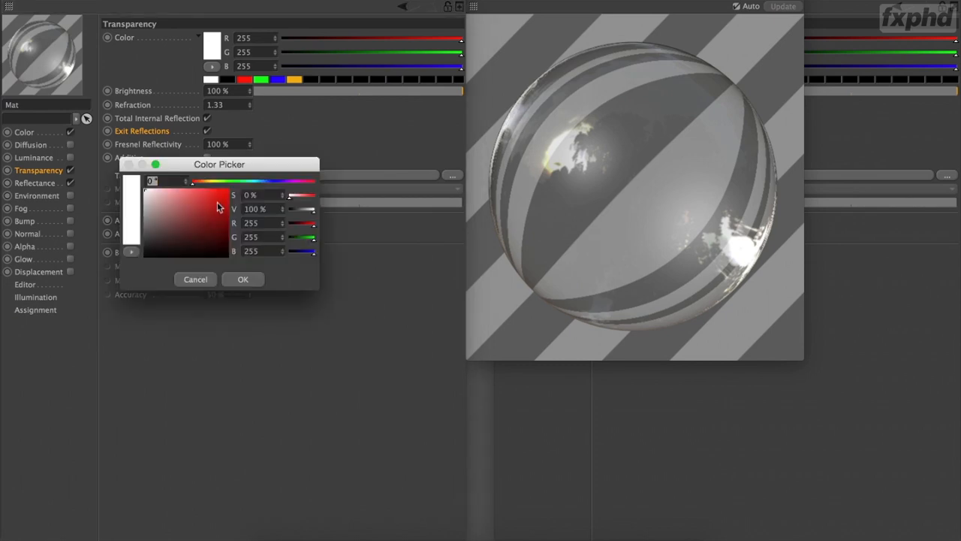
pyautogui.click(218, 207)
pyautogui.click(241, 279)
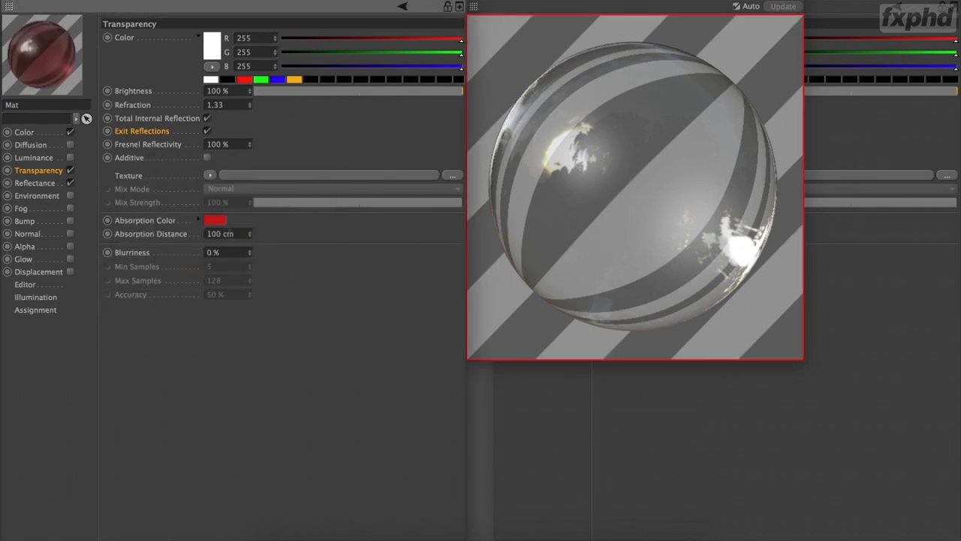
# - Try an Absorption Distance of 10 cm, followed by 500 cm, to compare the strength of the red tint
pyautogui.doubleClick(218, 234)
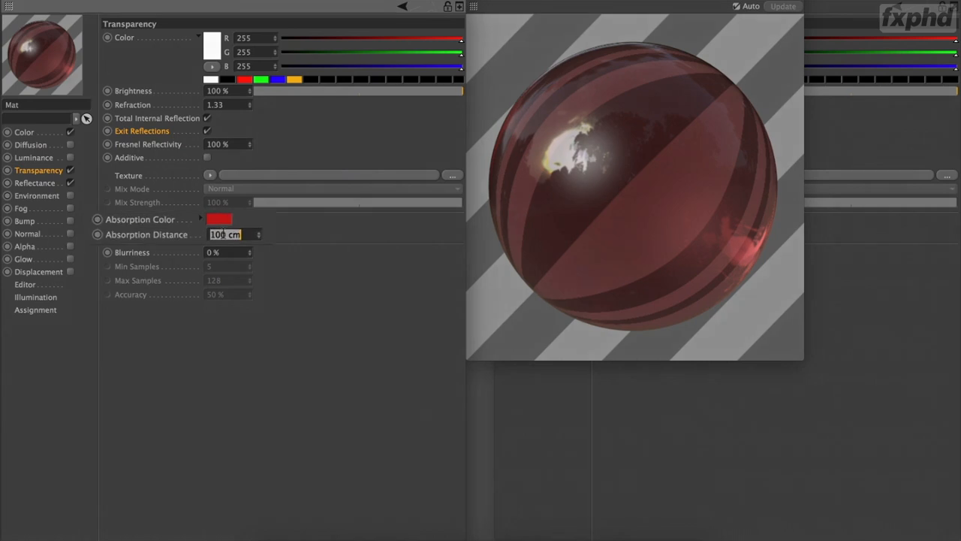
pyautogui.write('10')
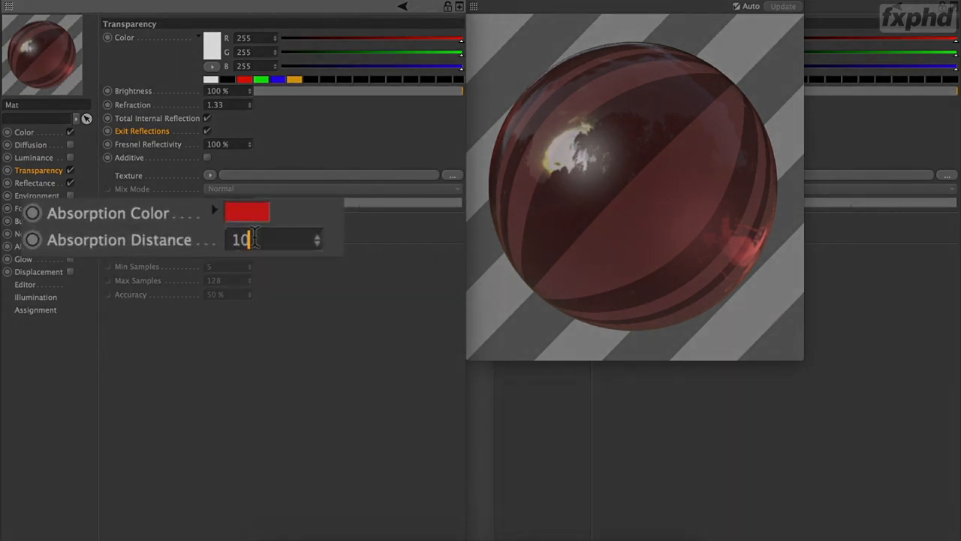
pyautogui.press('Return')
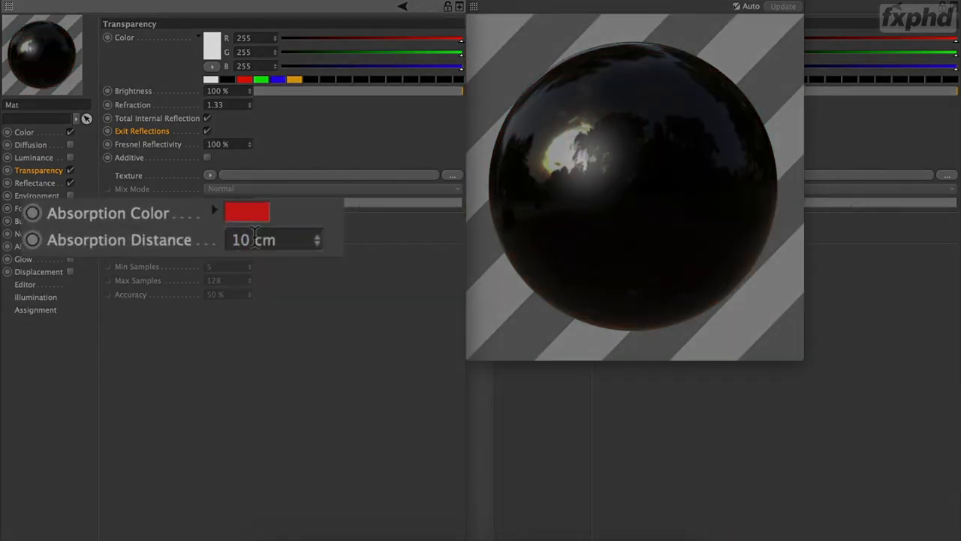
pyautogui.doubleClick(254, 235)
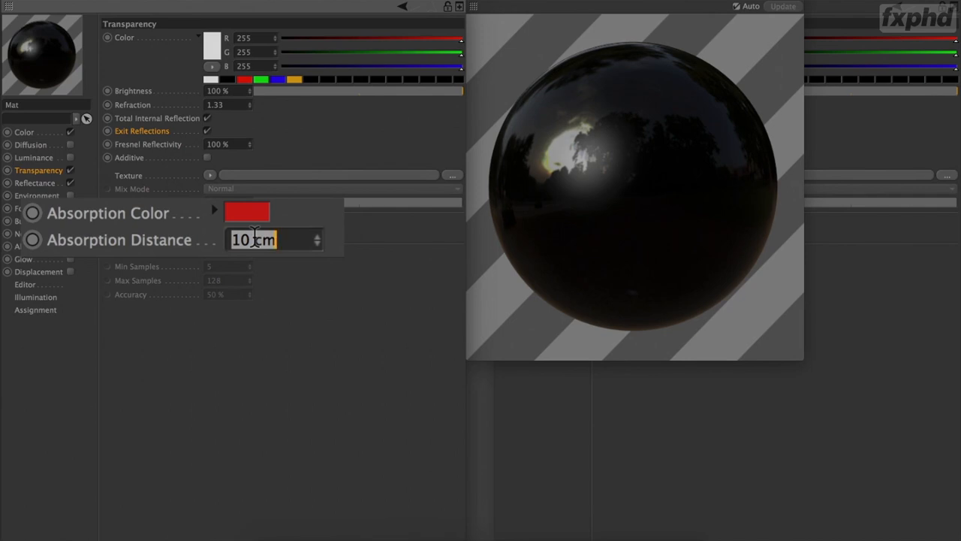
pyautogui.write('500')
pyautogui.press('Return')
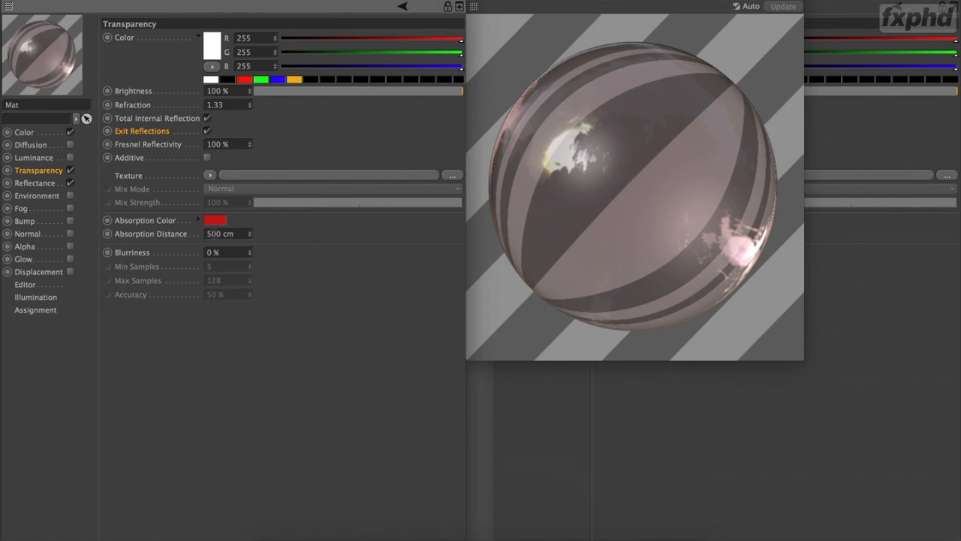
# - Open the help for Absorption Color, enlarge the figure of the three wine glasses to examine it, and close the help
pyautogui.rightClick(157, 220)
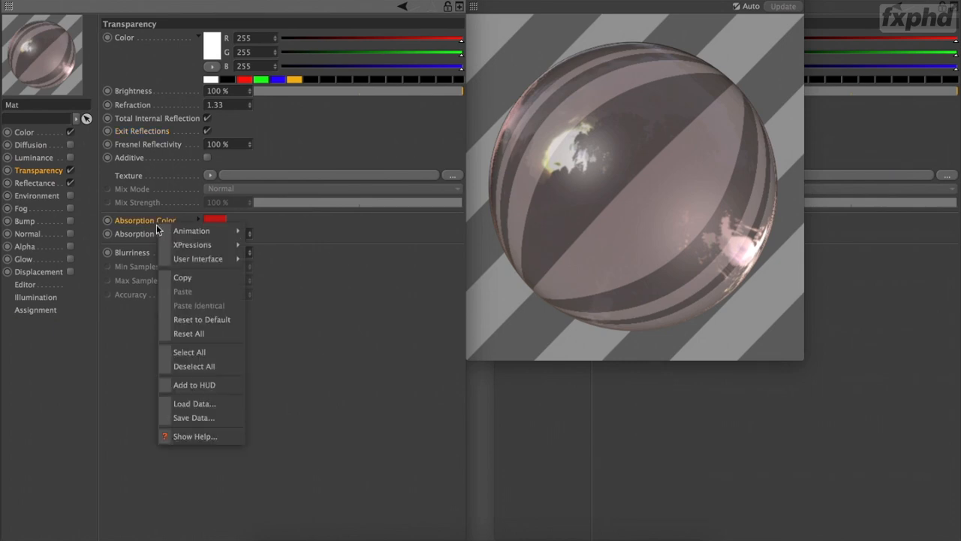
pyautogui.click(180, 435)
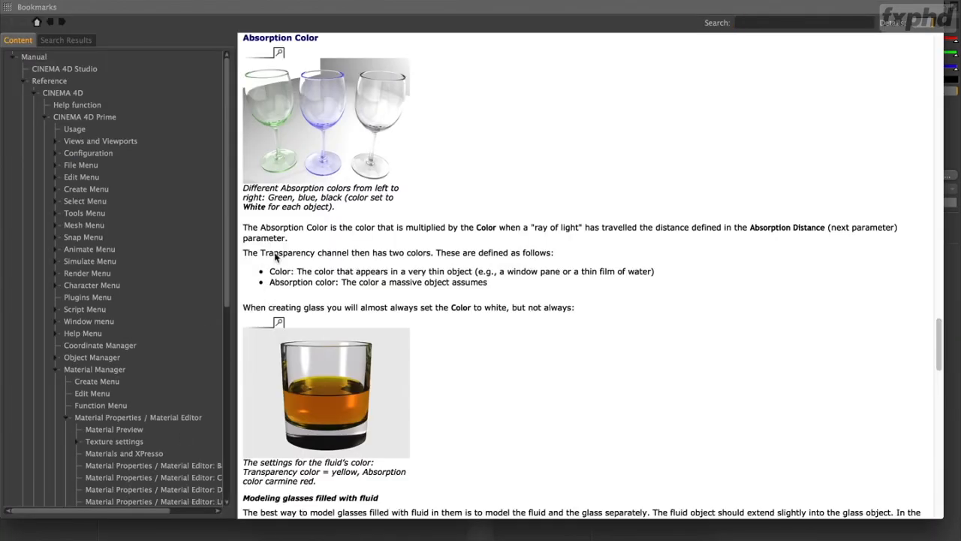
pyautogui.click(278, 53)
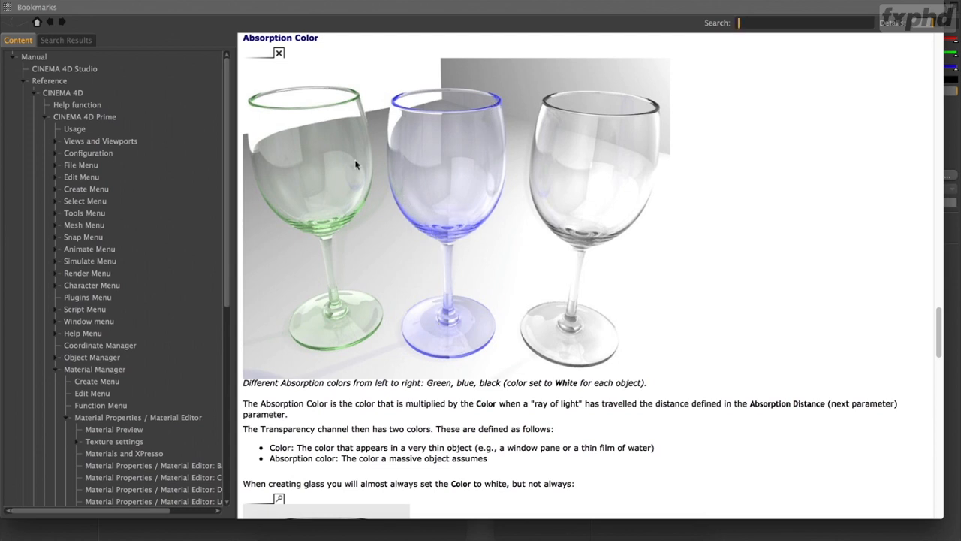
pyautogui.click(13, 0)
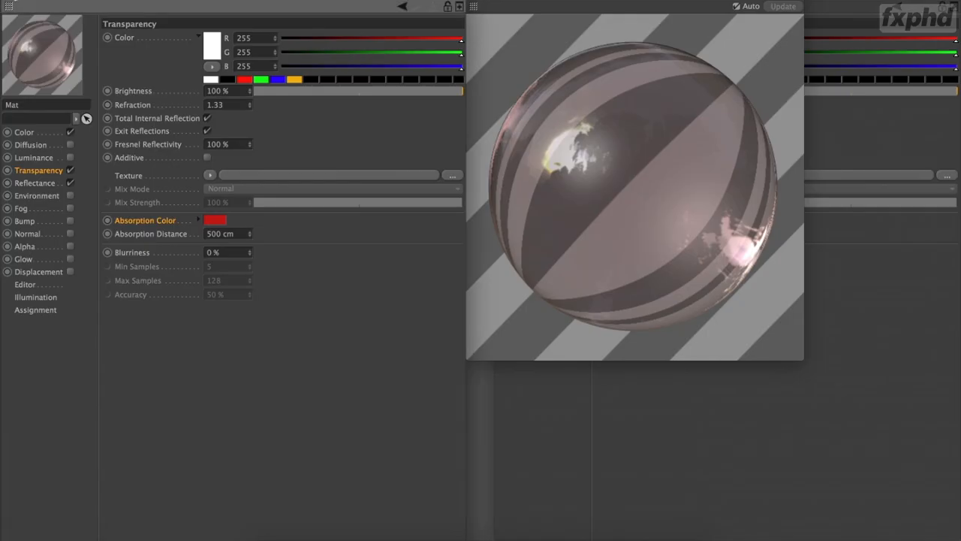
# - Reset all Transparency parameters to their defaults and set Refraction to 1.5
pyautogui.rightClick(175, 223)
pyautogui.click(204, 334)
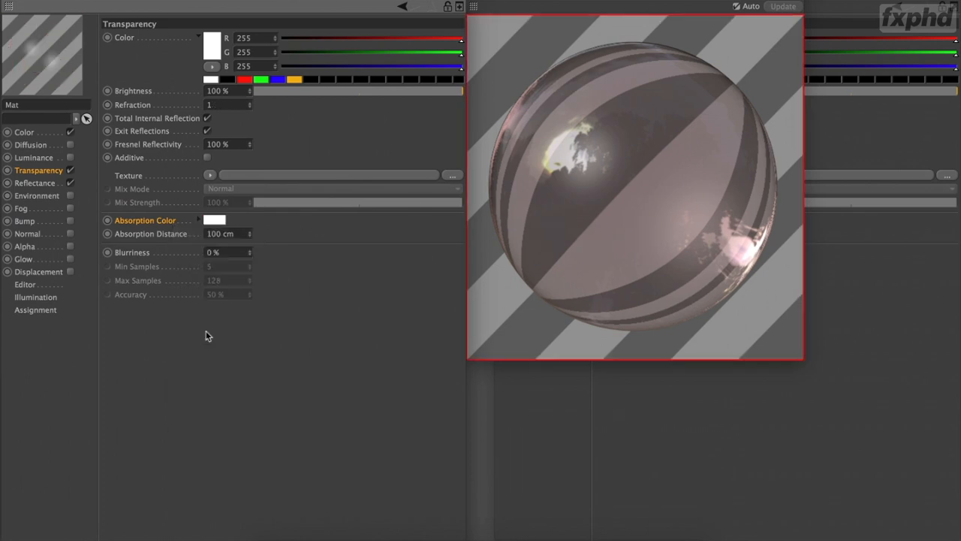
pyautogui.click(231, 103)
pyautogui.write('.5')
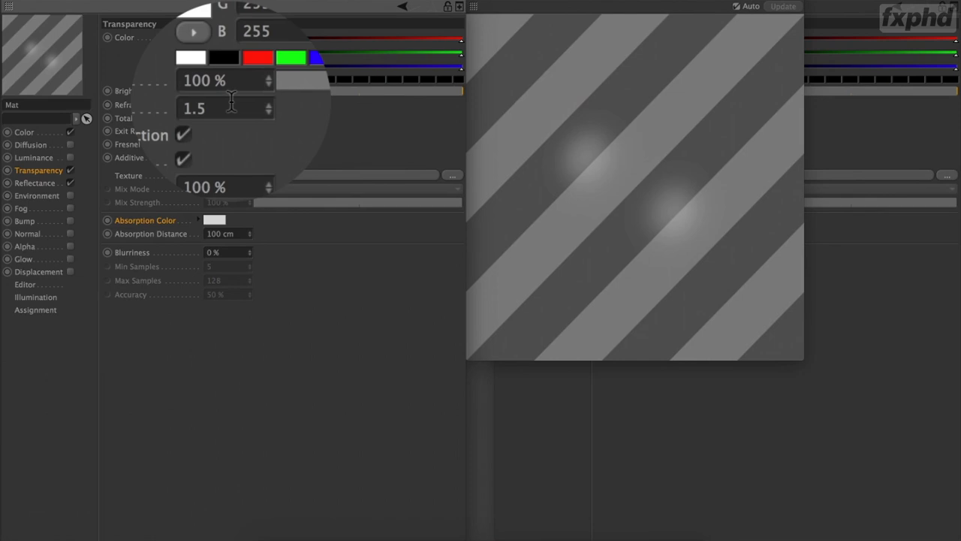
pyautogui.press('Return')
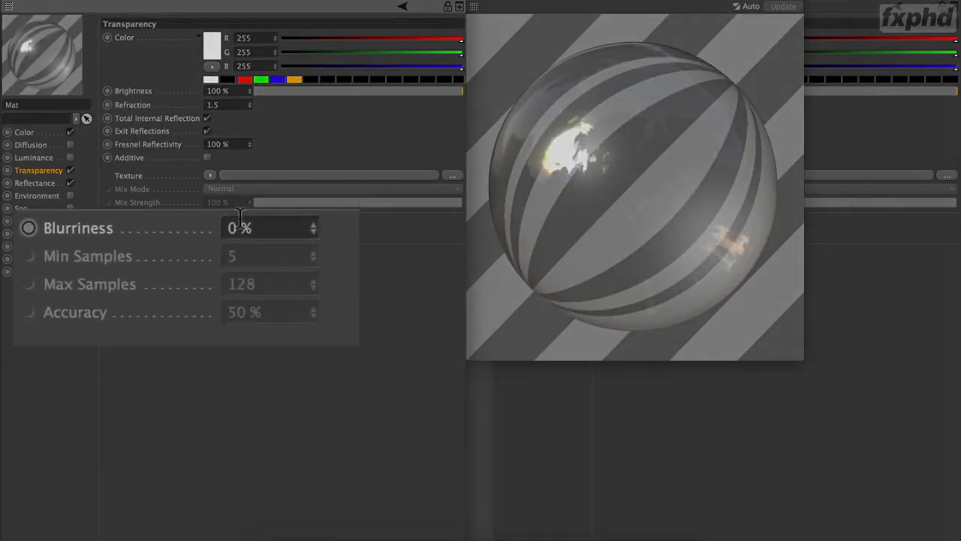
# - Try a Blurriness of 50 % on the transparent material and reset Blurriness to its default
pyautogui.doubleClick(212, 252)
pyautogui.write('50')
pyautogui.press('Return')
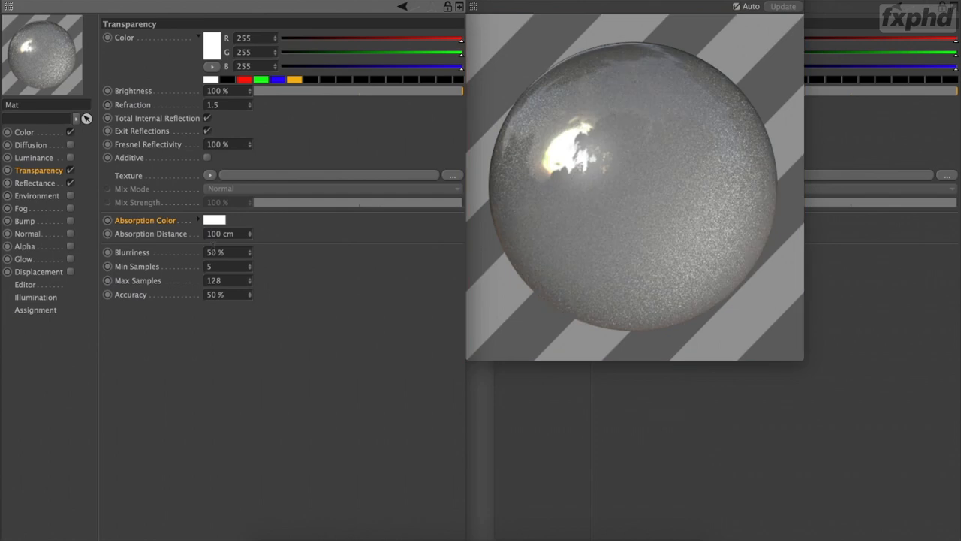
pyautogui.rightClick(157, 254)
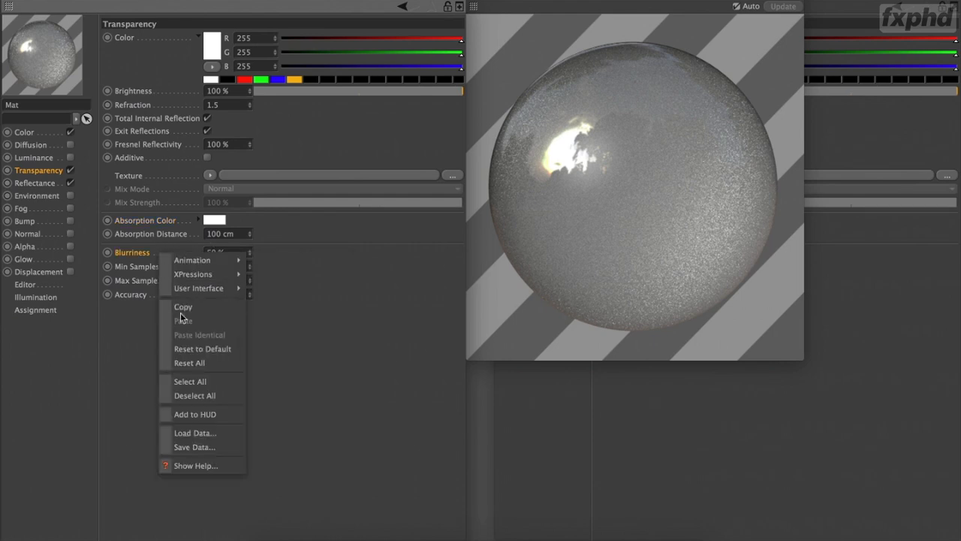
pyautogui.click(185, 348)
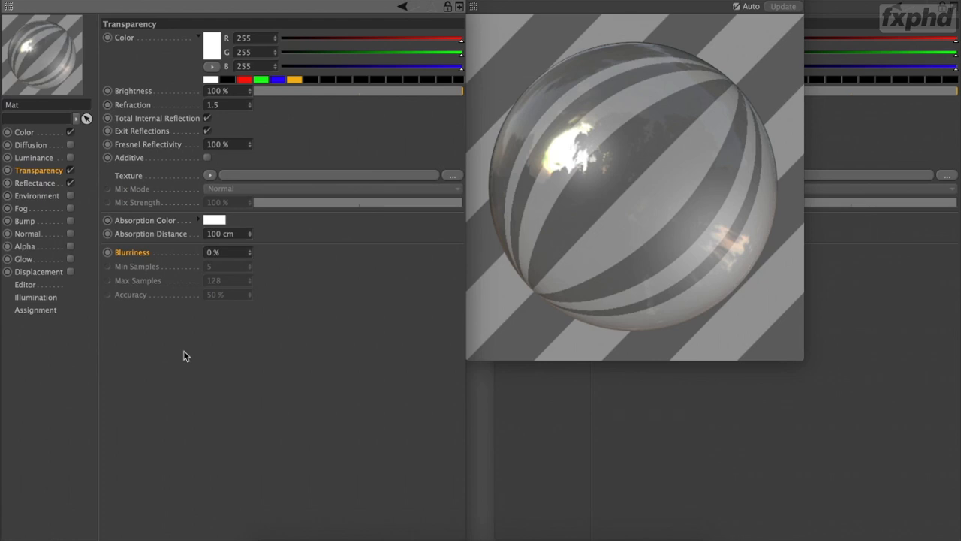
# - Disable the Transparency channel of the new material and look at its Reflectance channel settings
pyautogui.click(69, 170)
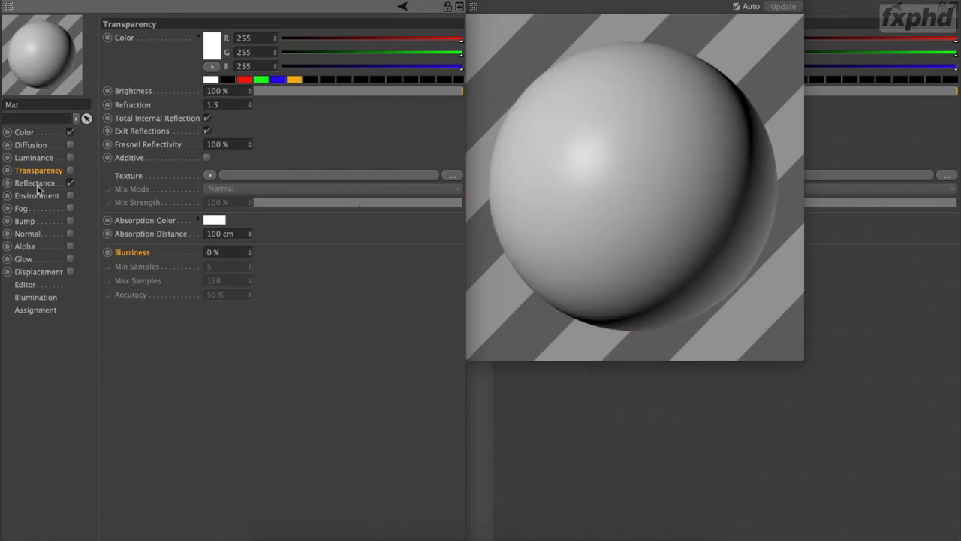
pyautogui.click(36, 184)
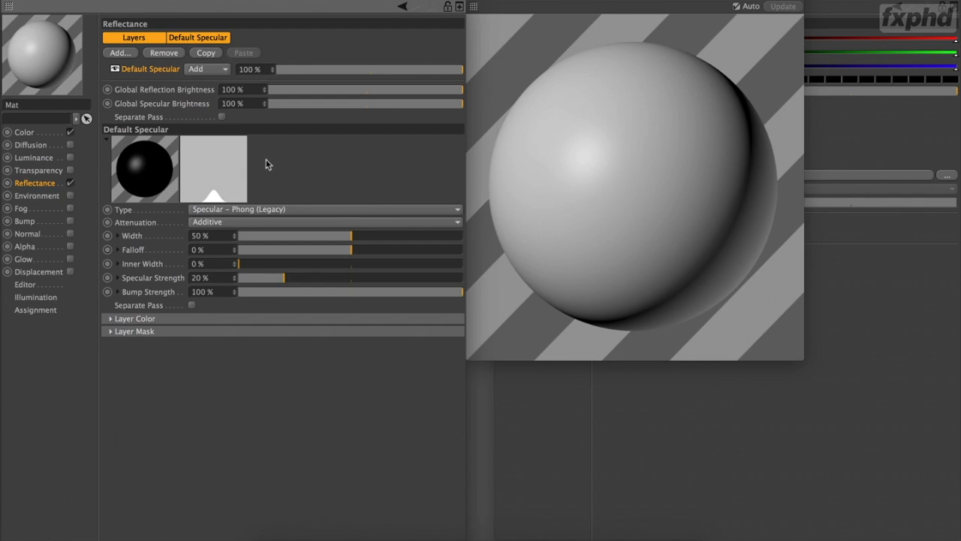
pyautogui.click(70, 184)
# - Close the enlarged material preview and show the Environment channel for both the new and the old material
pyautogui.click(38, 196)
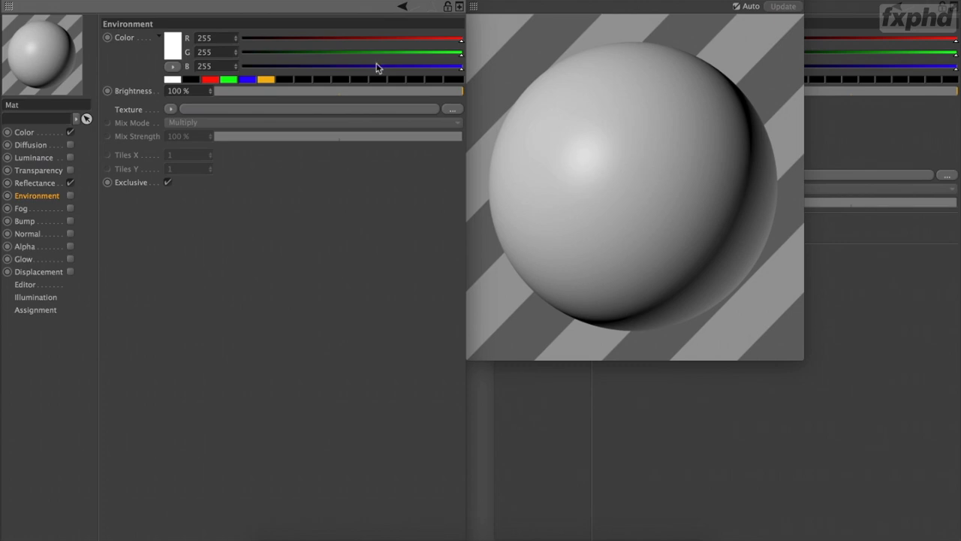
pyautogui.click(473, 4)
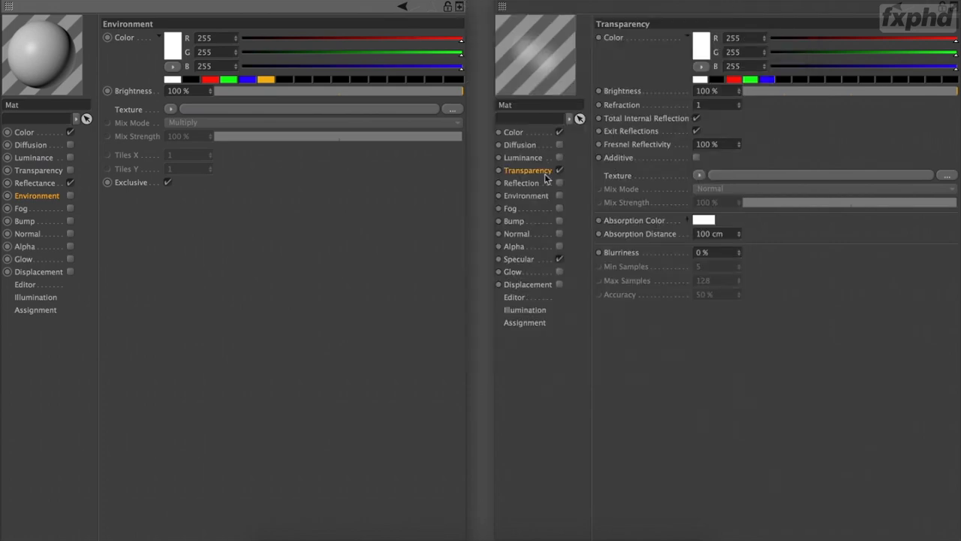
pyautogui.click(526, 193)
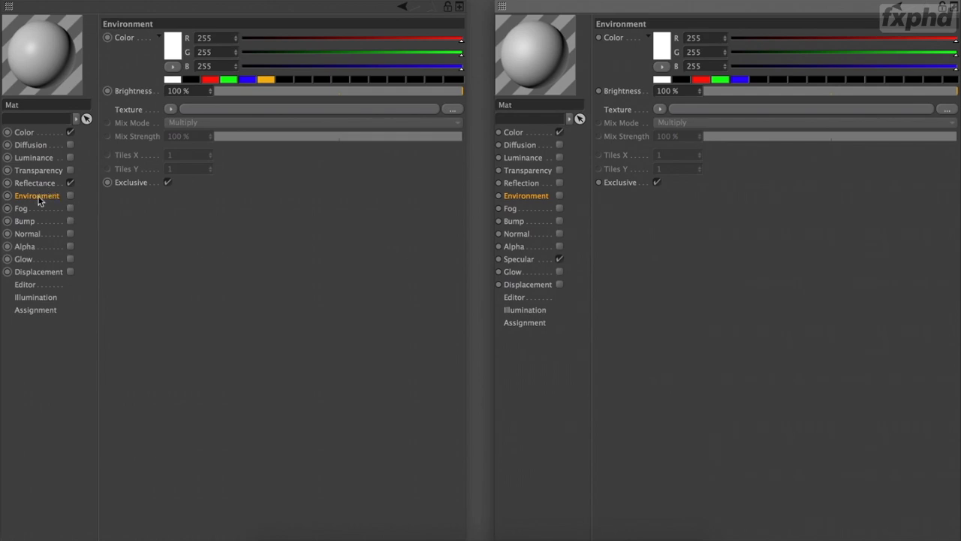
# - Bring up the Untitled 4 project window and switch to the open Untitled 3 project
pyautogui.click(666, 537)
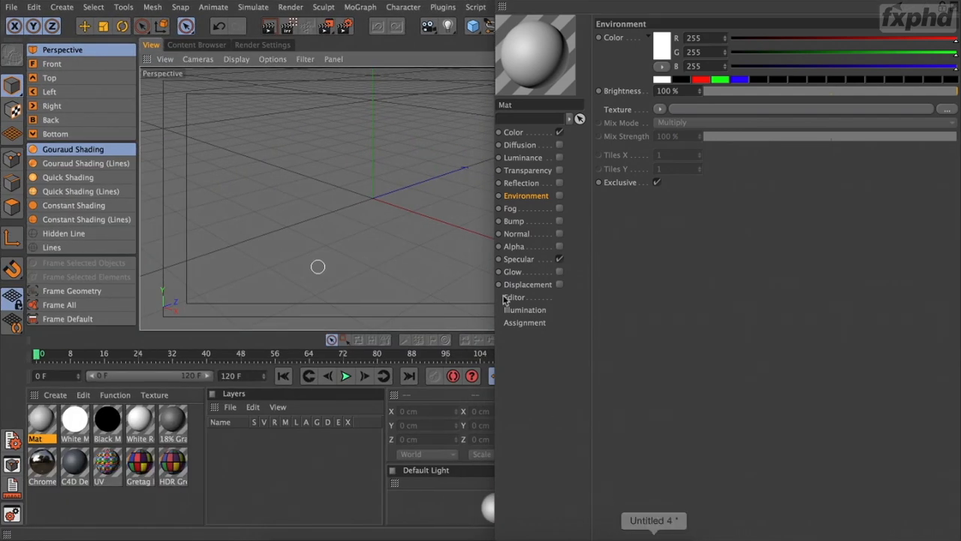
pyautogui.press('v')
pyautogui.moveTo(426, 146)
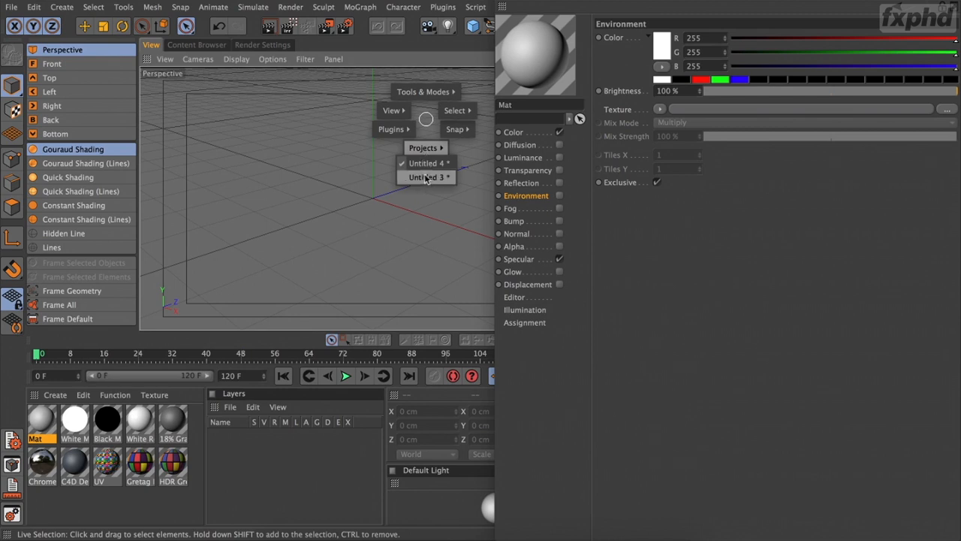
pyautogui.click(425, 177)
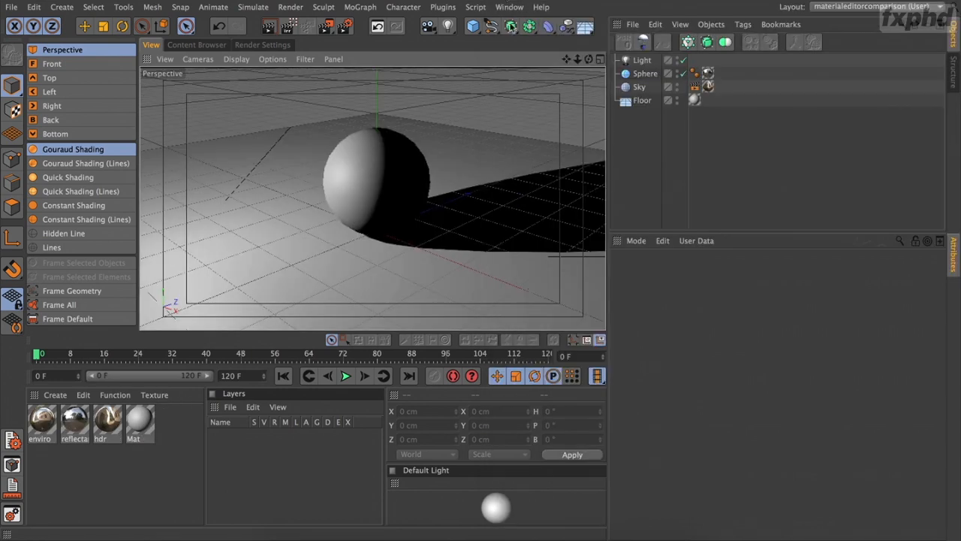
# - Inspect the scene's Floor, Sky with its Compositing tag, Sphere and Light one after another
pyautogui.click(642, 102)
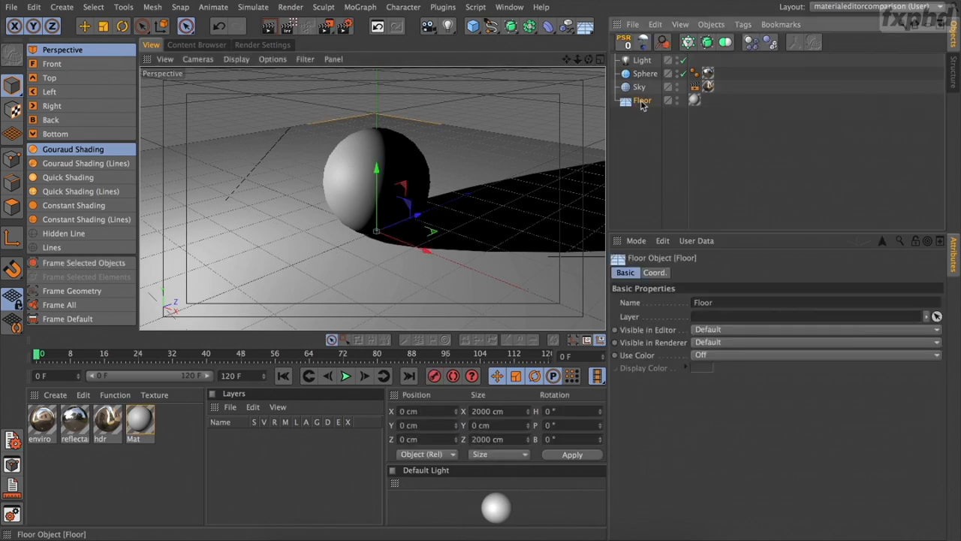
pyautogui.click(639, 88)
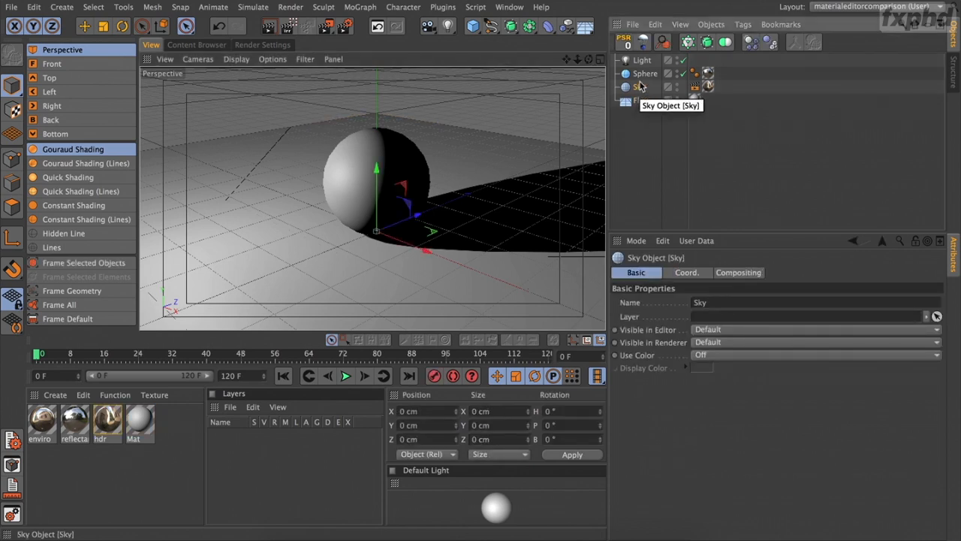
pyautogui.click(695, 89)
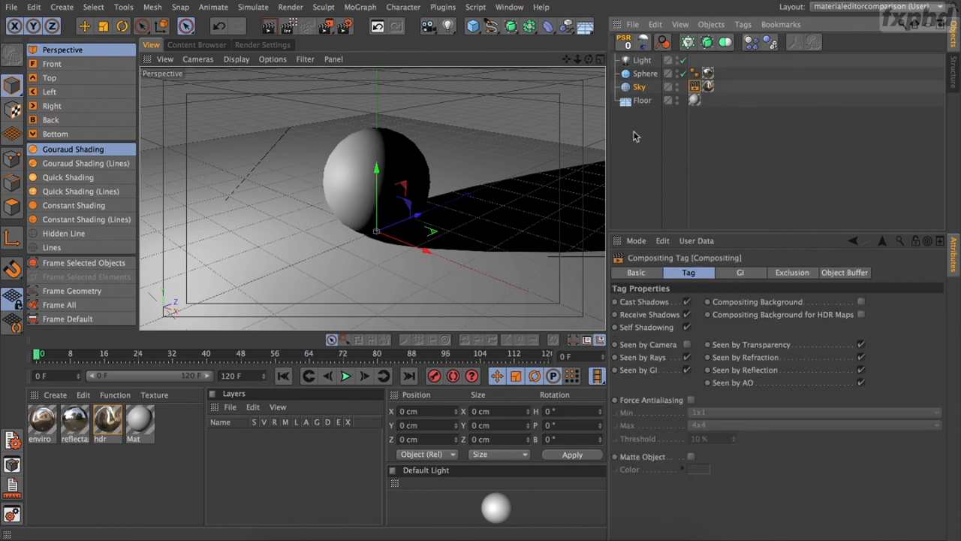
pyautogui.click(643, 73)
pyautogui.click(642, 62)
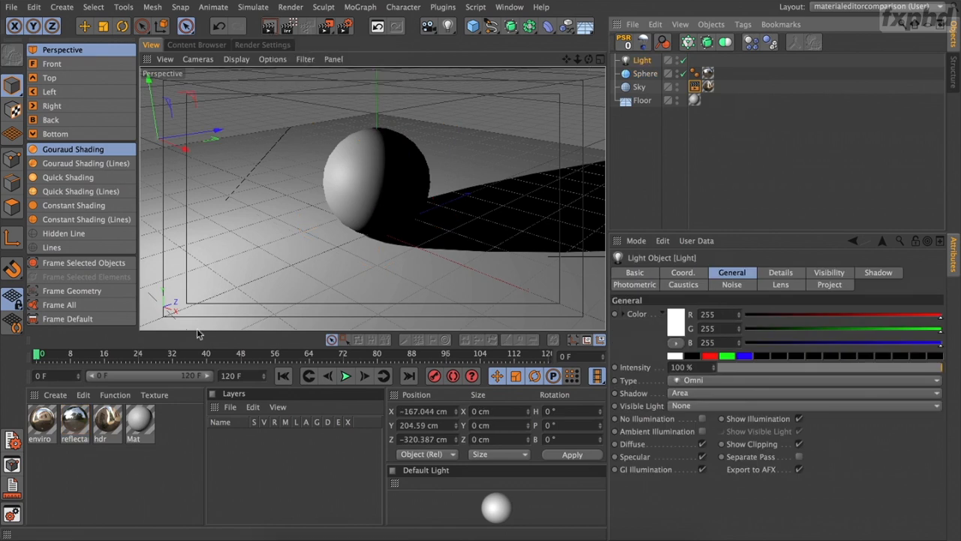
# - Open the hdr material for editing and show the shader properties of the HDR016.hdr texture in its Luminance channel
pyautogui.click(111, 420)
pyautogui.doubleClick(111, 421)
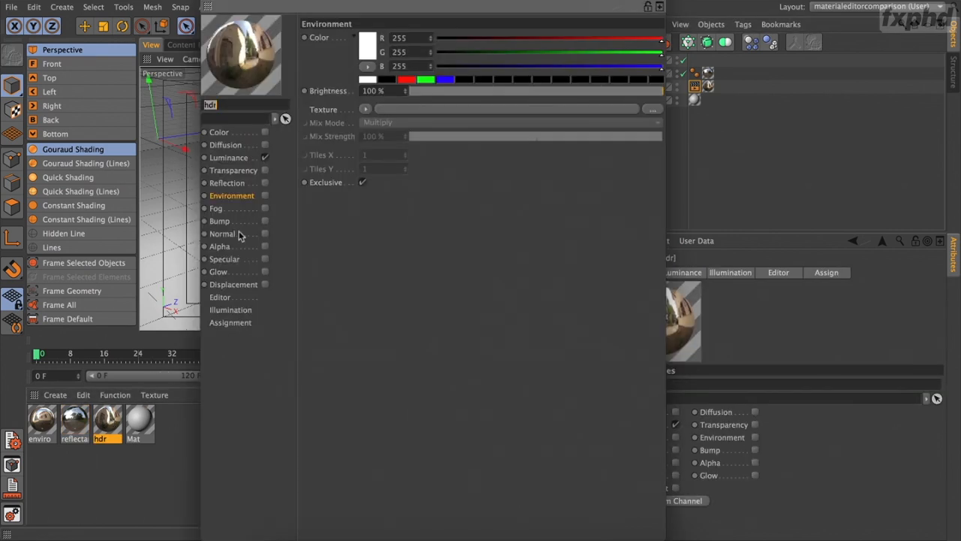
pyautogui.click(232, 158)
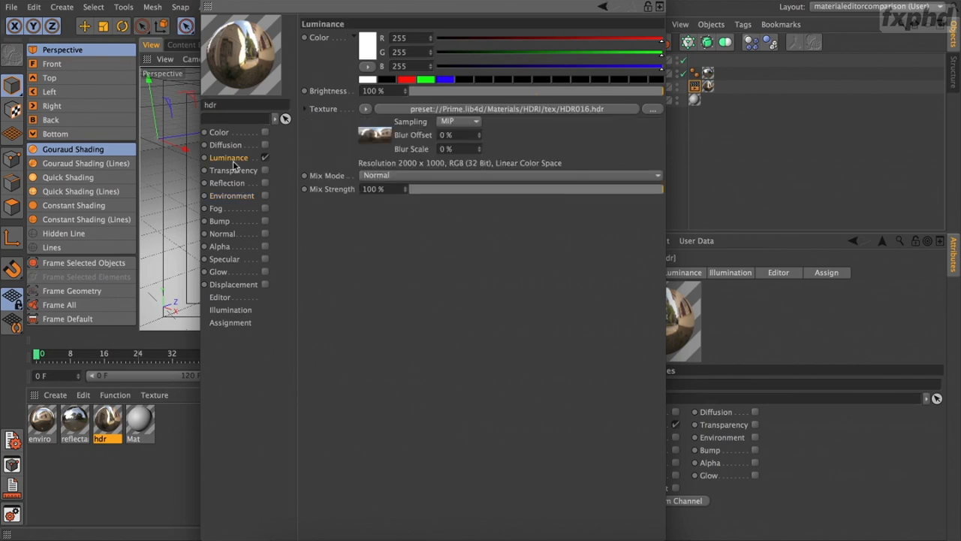
pyautogui.click(362, 140)
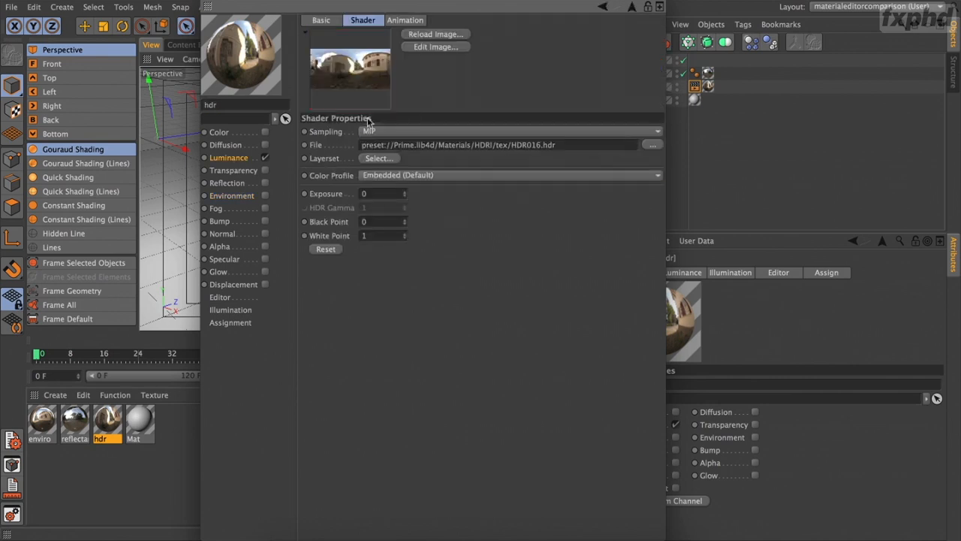
# - View the HDR texture in an enlarged separate preview window, and close both the preview and the material editor
pyautogui.rightClick(361, 81)
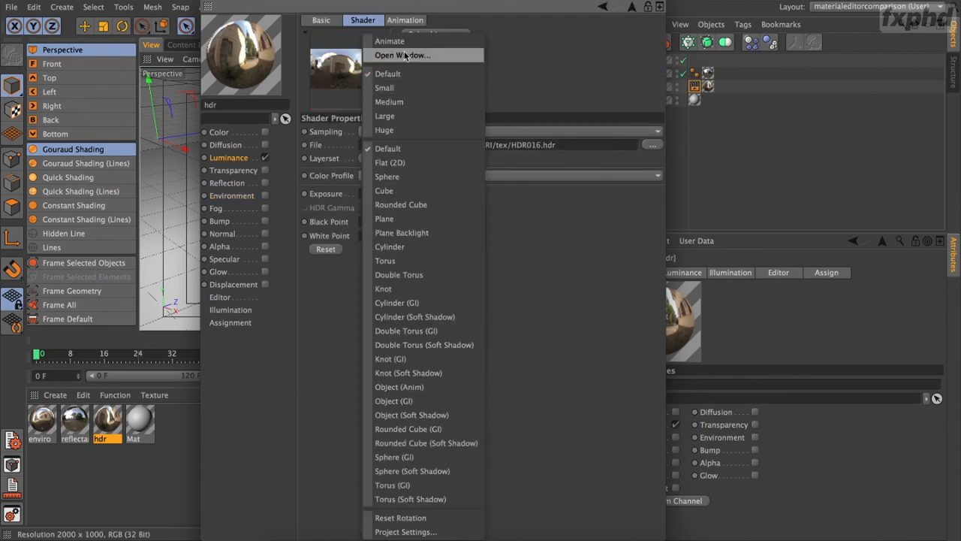
pyautogui.click(467, 54)
pyautogui.moveTo(448, 98); pyautogui.dragTo(717, 408)
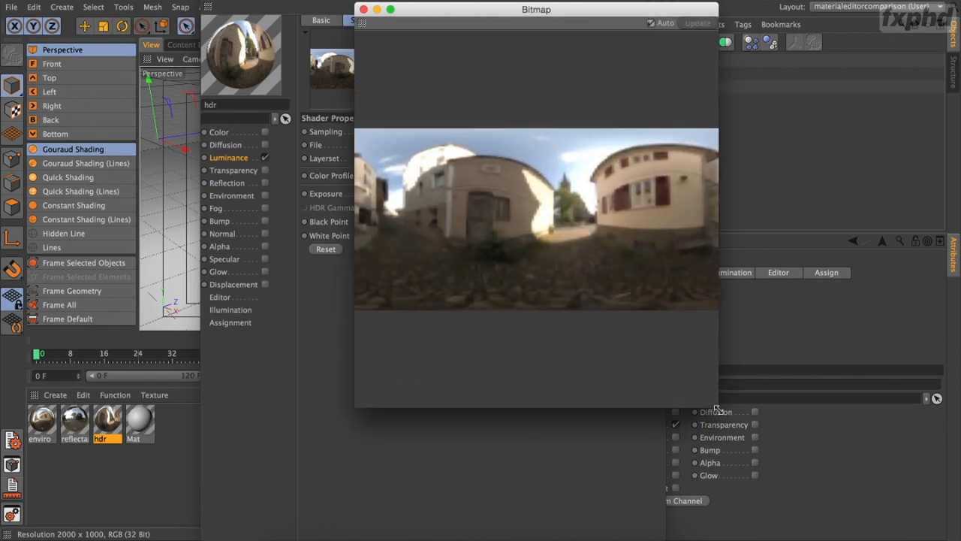
pyautogui.click(363, 10)
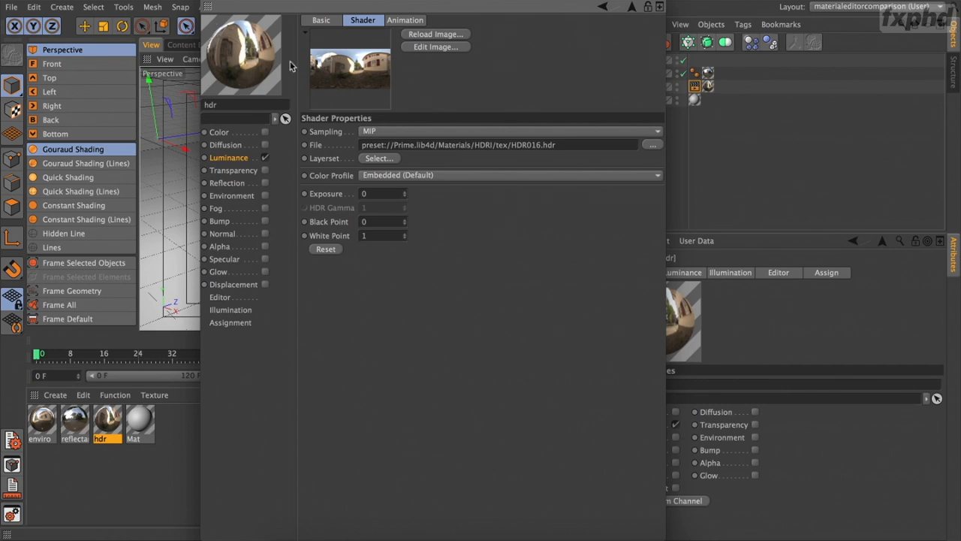
pyautogui.click(208, 6)
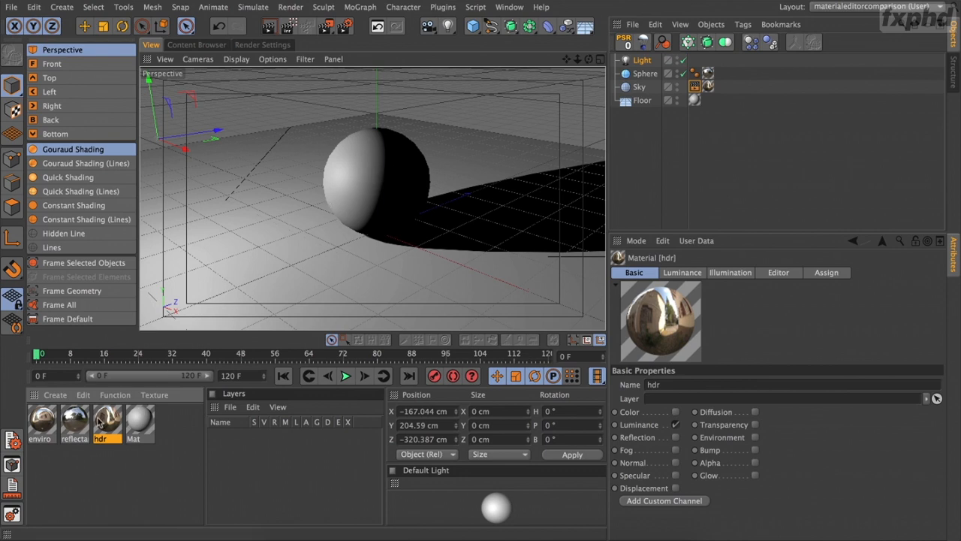
# - Show the reflectance material's Reflection channel settings and inspect the hdr texture tag on the Sky
pyautogui.doubleClick(75, 421)
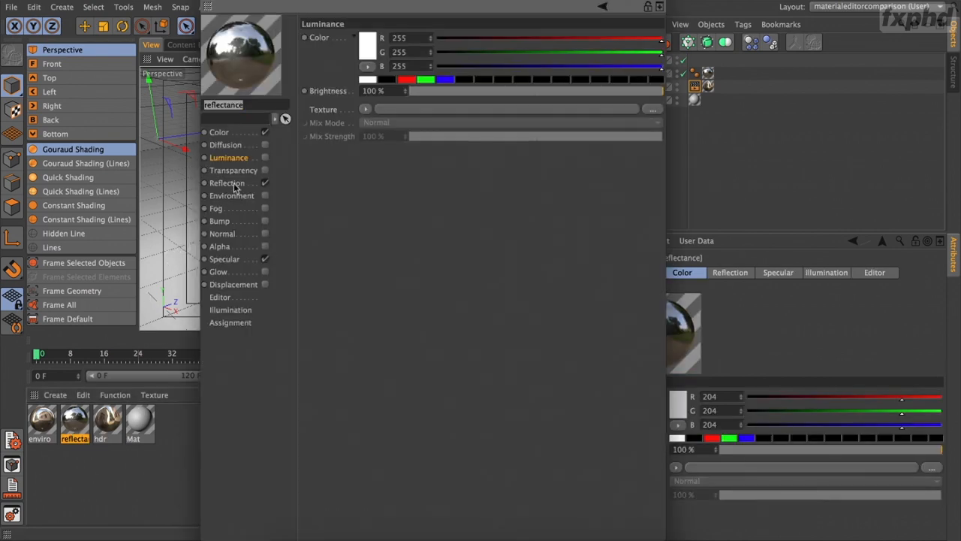
pyautogui.click(227, 183)
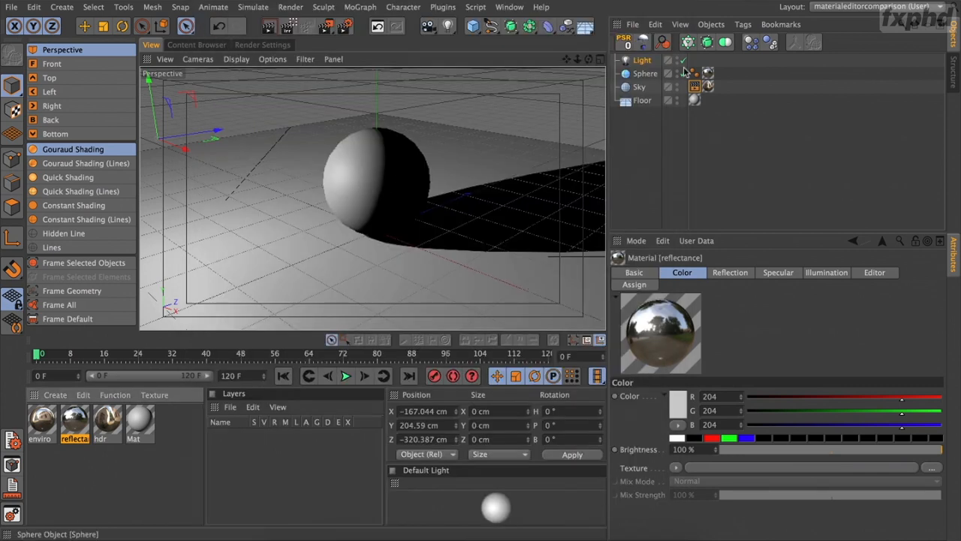
pyautogui.click(708, 89)
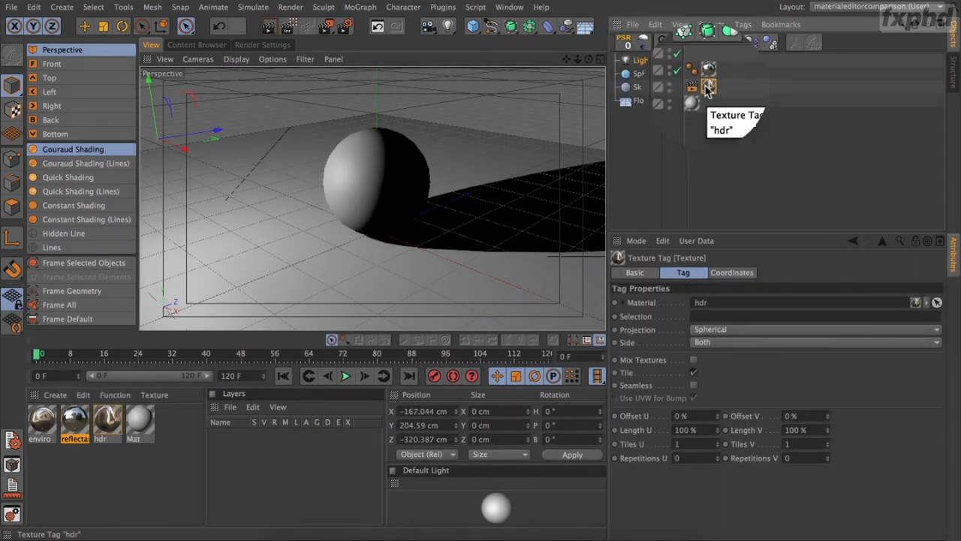
# - Render the perspective view to examine the sphere's reflection of the sky, and clear the selection
pyautogui.click(270, 28)
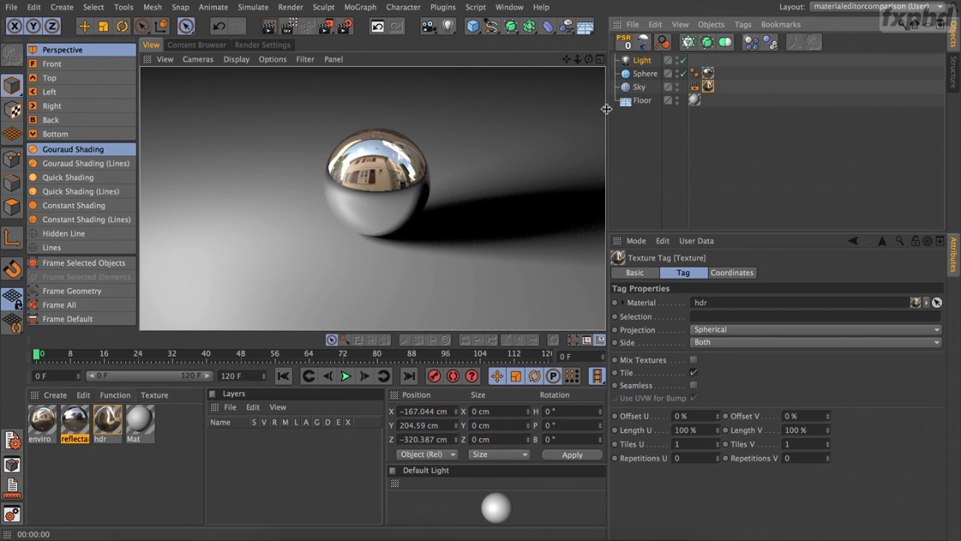
pyautogui.click(636, 157)
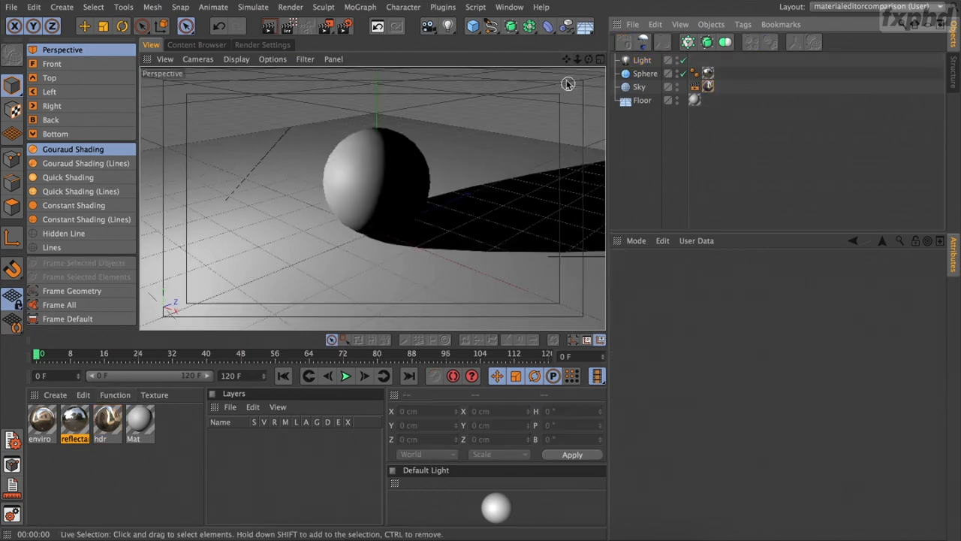
pyautogui.moveTo(589, 60); pyautogui.dragTo(372, 198)
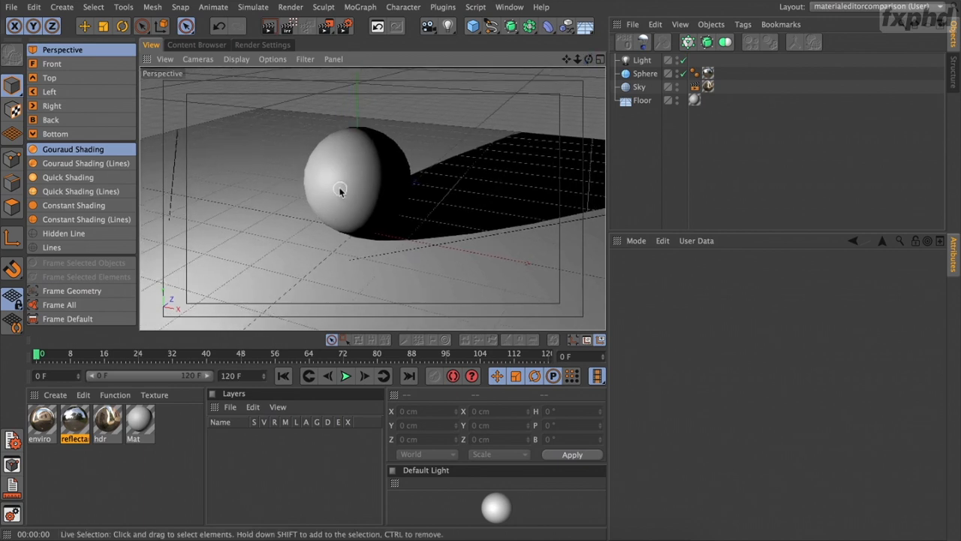
# - Switch the reflectance material's Reflection channel off and back on to compare its preview, and close the material editor
pyautogui.doubleClick(77, 434)
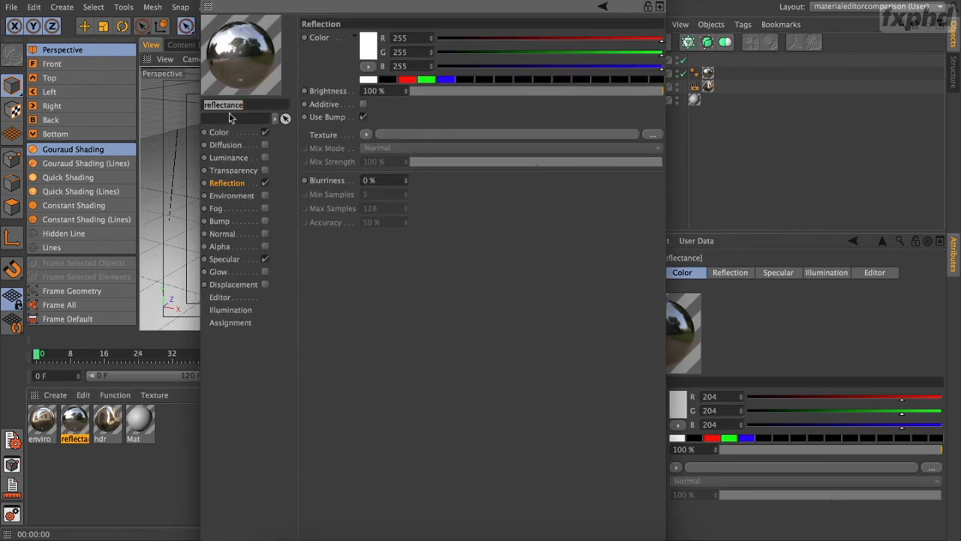
pyautogui.click(264, 184)
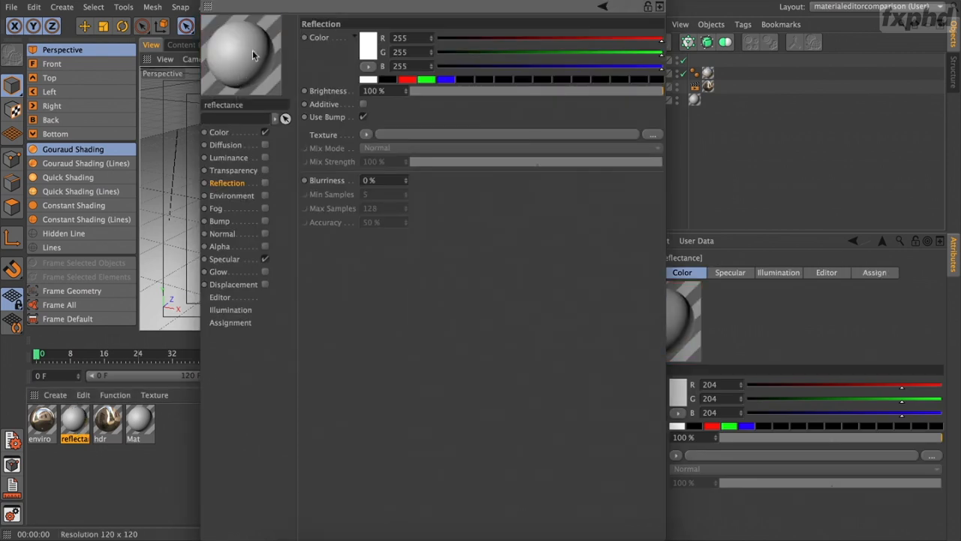
pyautogui.click(265, 183)
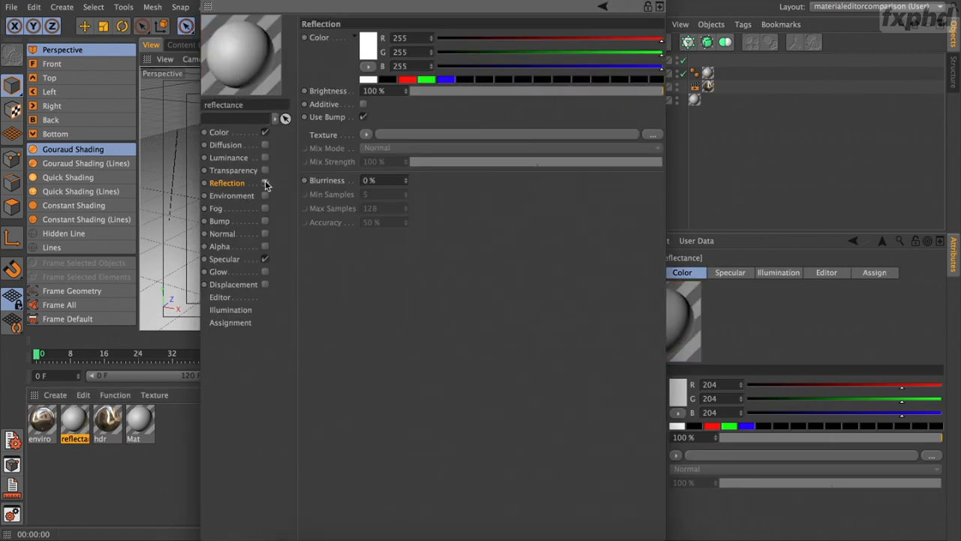
pyautogui.click(207, 3)
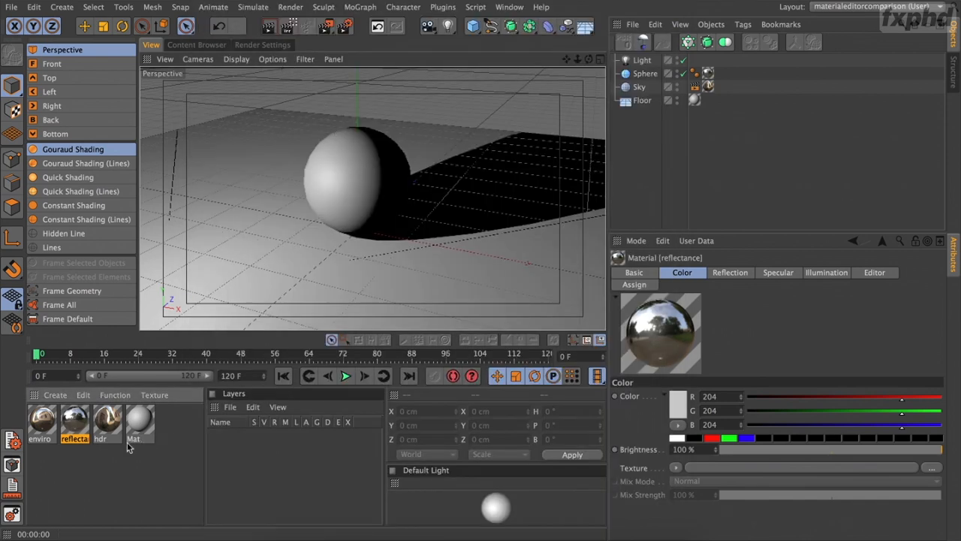
# - Apply the enviro material to the Sphere and show the shader properties of the HDR016.hdr texture in its Environment channel
pyautogui.moveTo(50, 422); pyautogui.dragTo(648, 78)
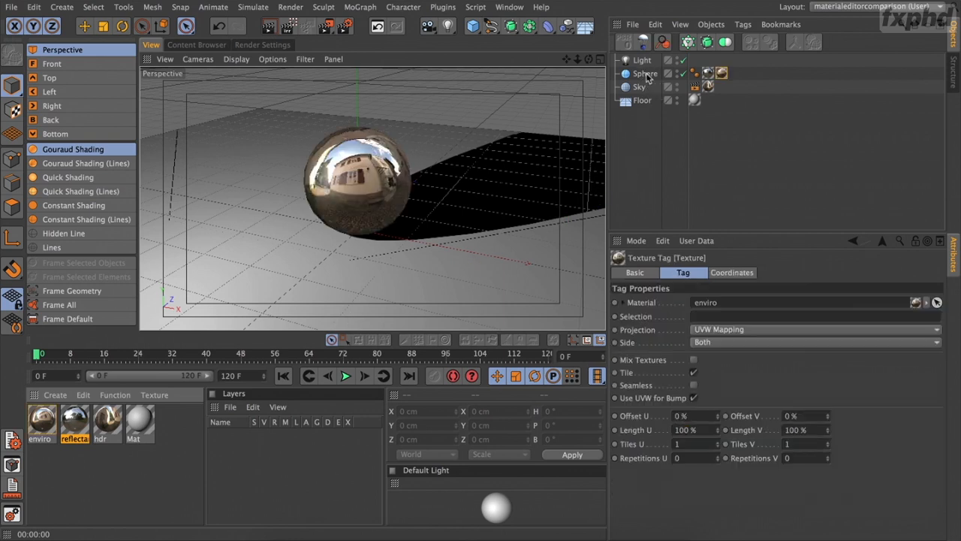
pyautogui.doubleClick(51, 418)
pyautogui.click(233, 196)
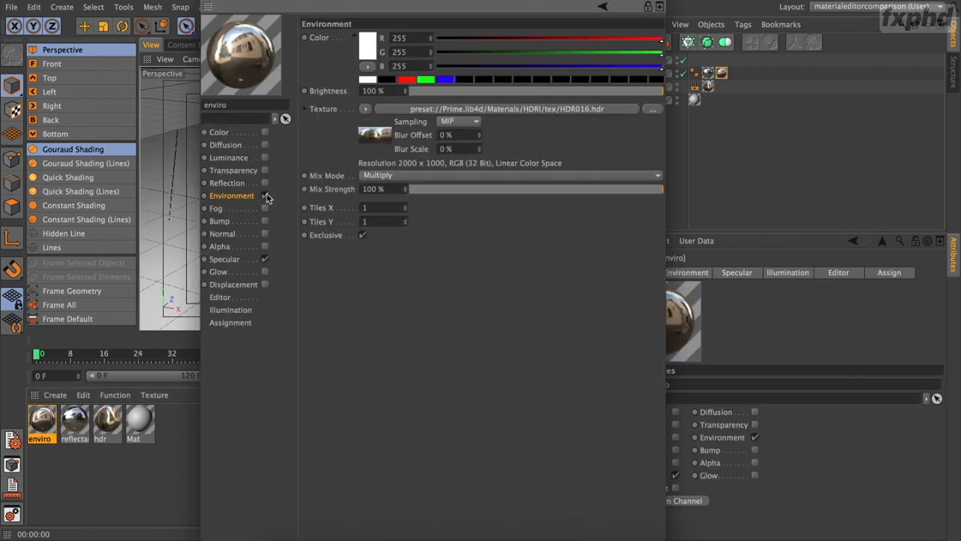
pyautogui.click(366, 110)
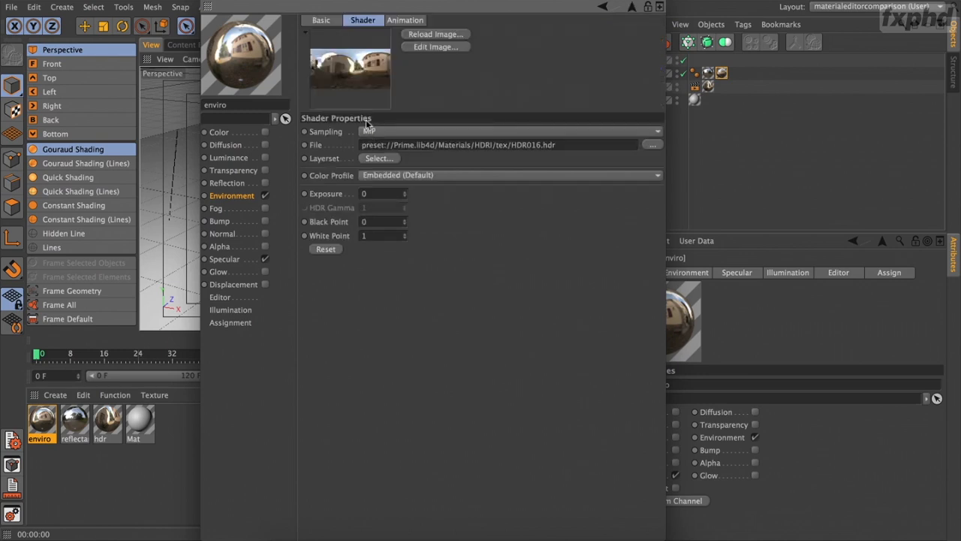
# - View the enviro material's HDR texture in a separate preview window, and close both the preview and the material editor
pyautogui.rightClick(363, 77)
pyautogui.click(405, 55)
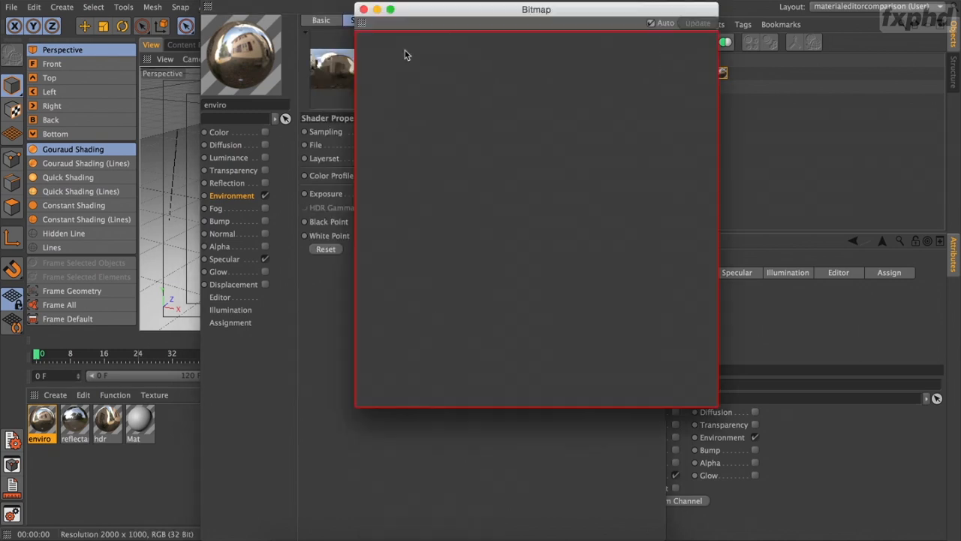
pyautogui.click(363, 9)
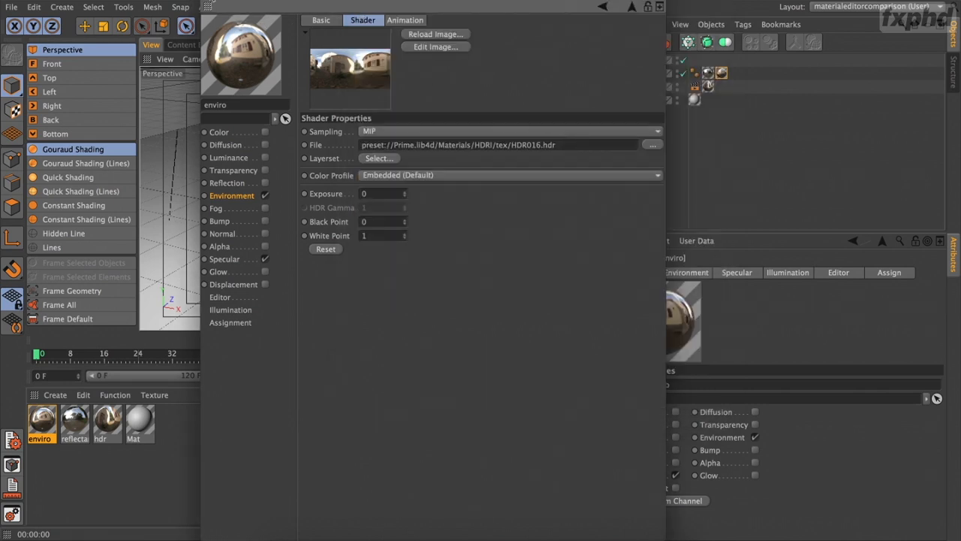
pyautogui.click(209, 1)
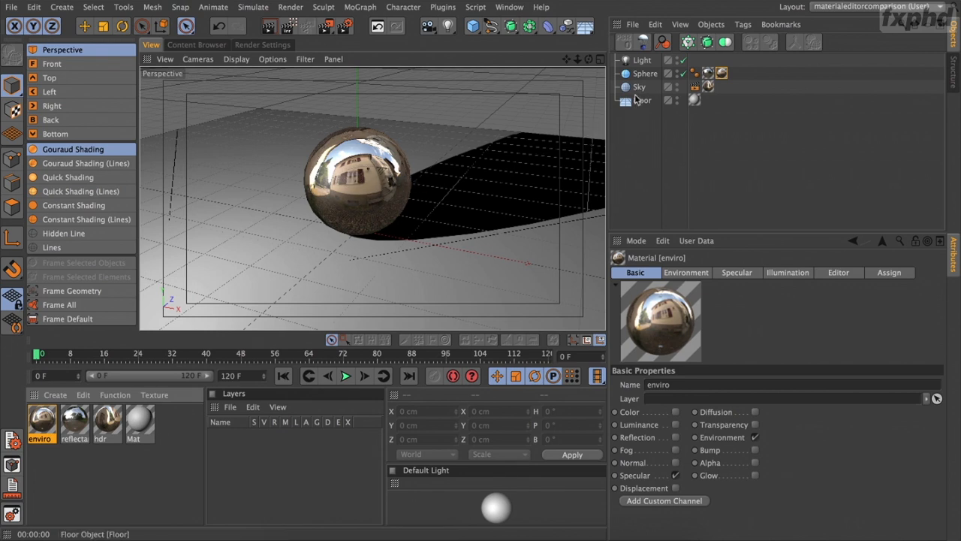
# - Delete the Sky object from the scene and remove the reflectance texture tag from the Sphere
pyautogui.click(637, 88)
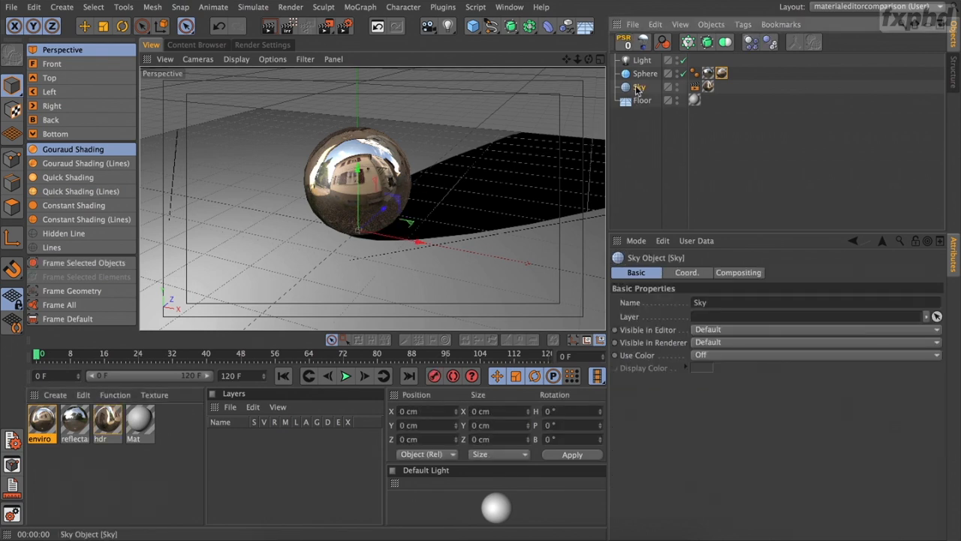
pyautogui.press('Delete')
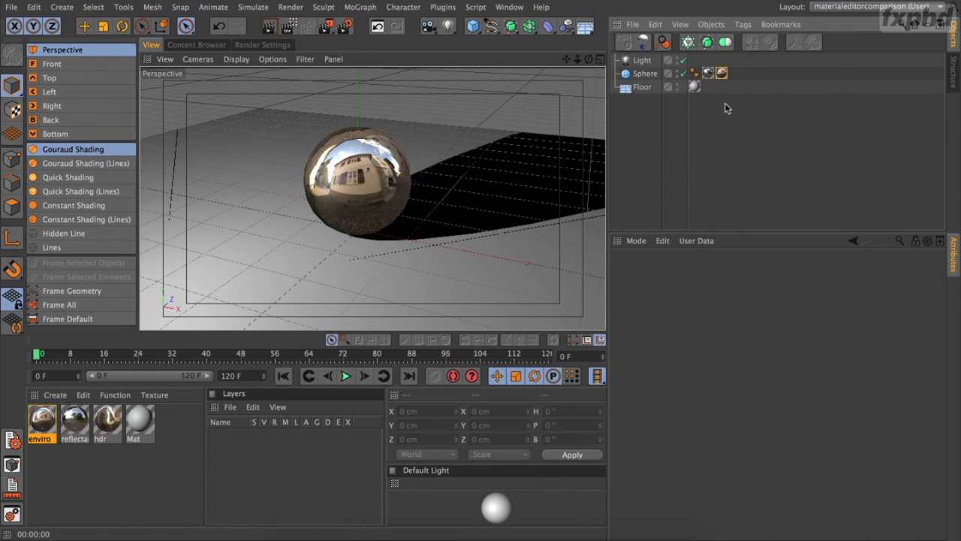
pyautogui.click(708, 73)
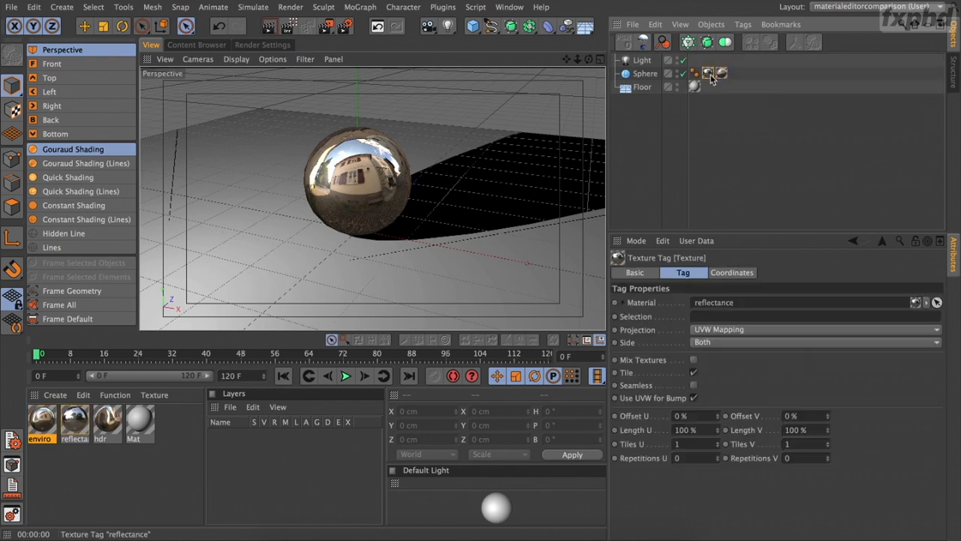
pyautogui.press('Delete')
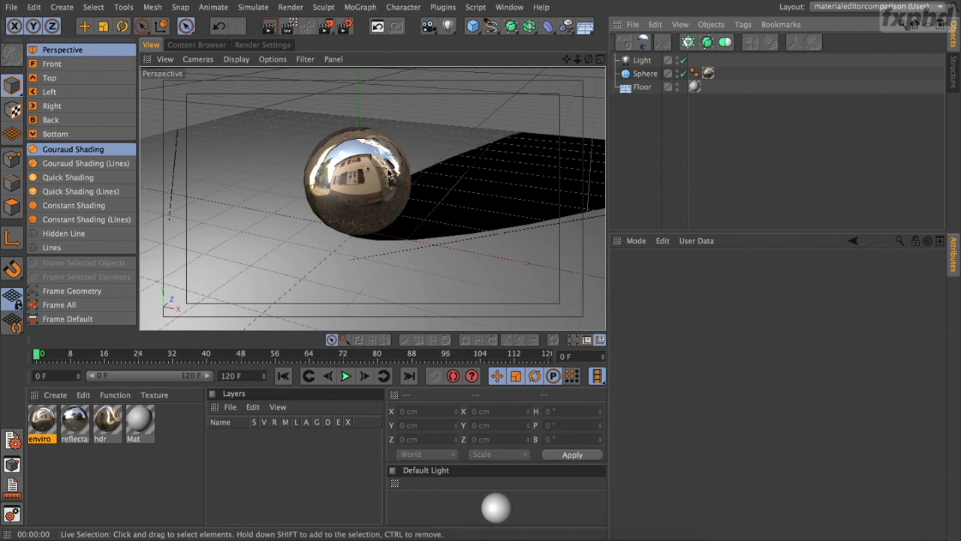
# - Render the enviro-textured sphere in the perspective view from two different camera angles
pyautogui.click(272, 27)
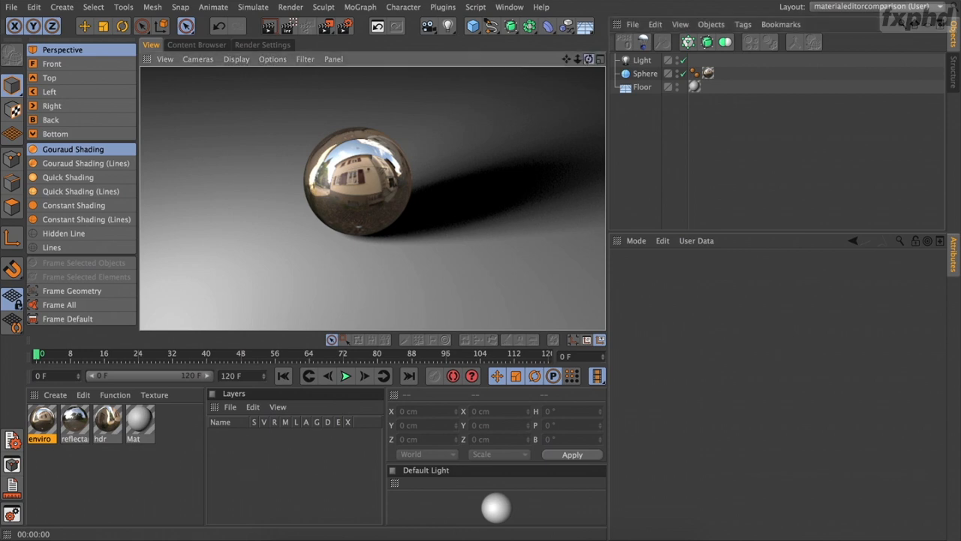
pyautogui.moveTo(589, 58); pyautogui.dragTo(635, 36)
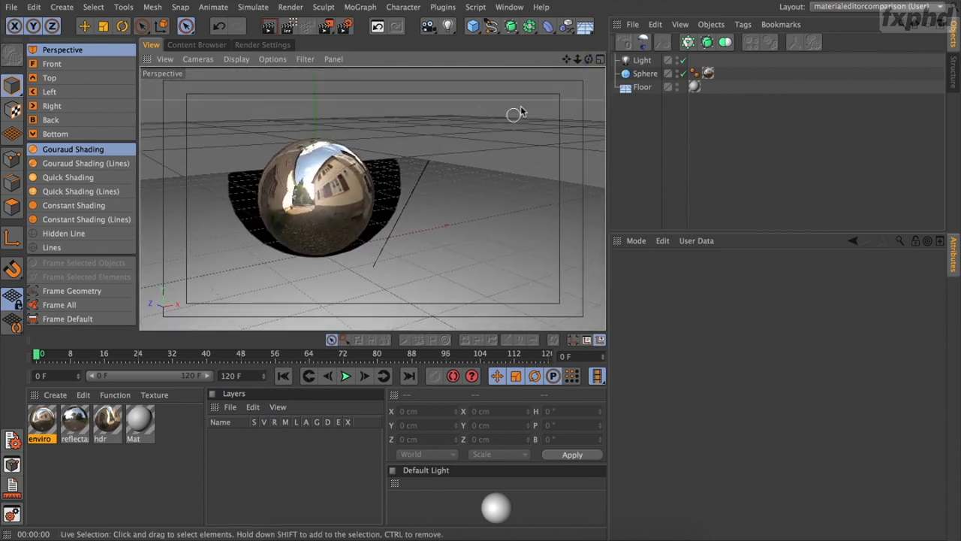
pyautogui.moveTo(567, 59); pyautogui.dragTo(593, 54)
pyautogui.moveTo(372, 198); pyautogui.dragTo(580, 66)
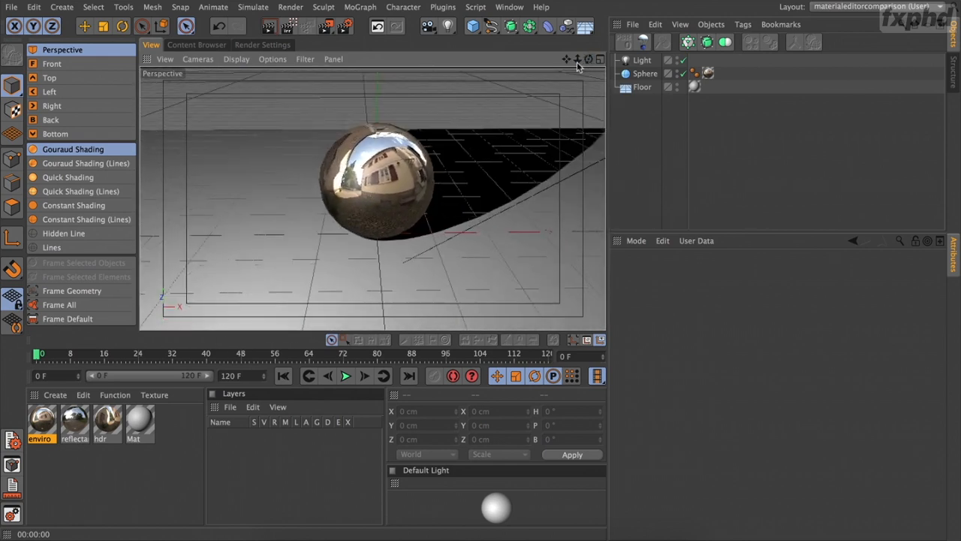
pyautogui.click(269, 31)
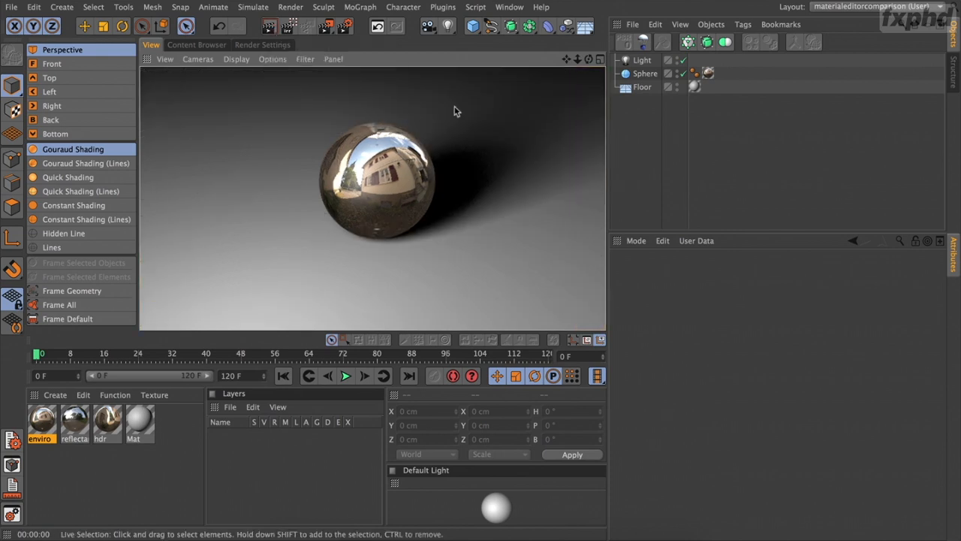
# - Duplicate the Sphere, move the copy beside the original to about X 215 cm, and render the view
pyautogui.click(643, 74)
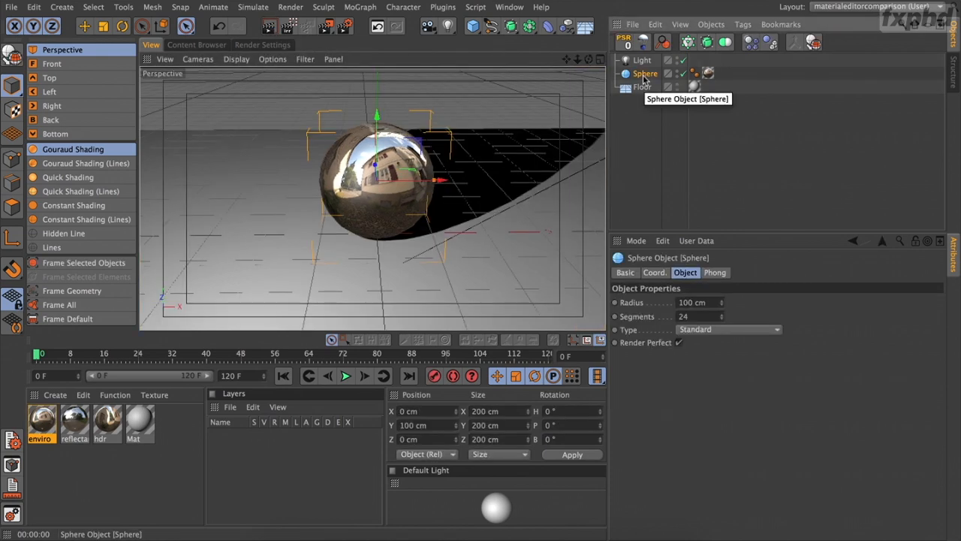
pyautogui.press('super+c')
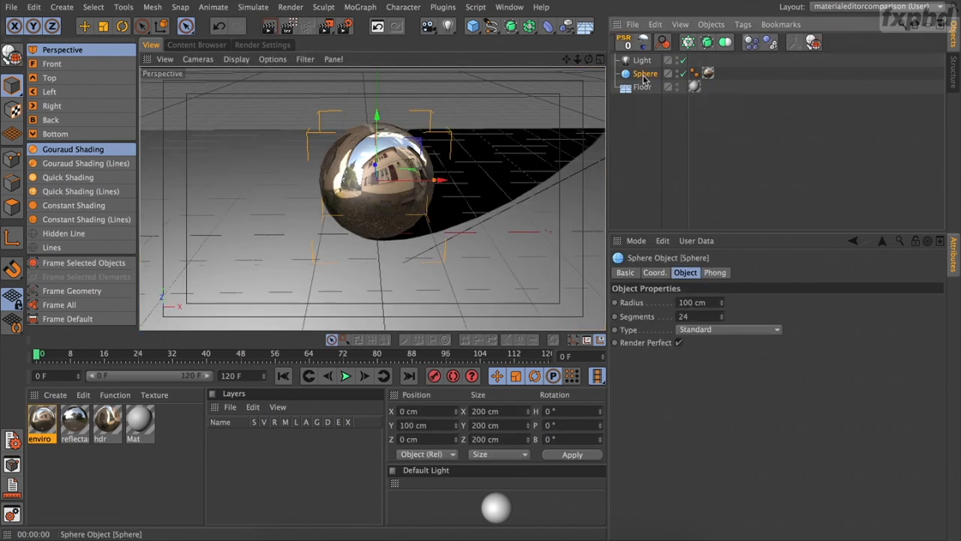
pyautogui.press('super+v')
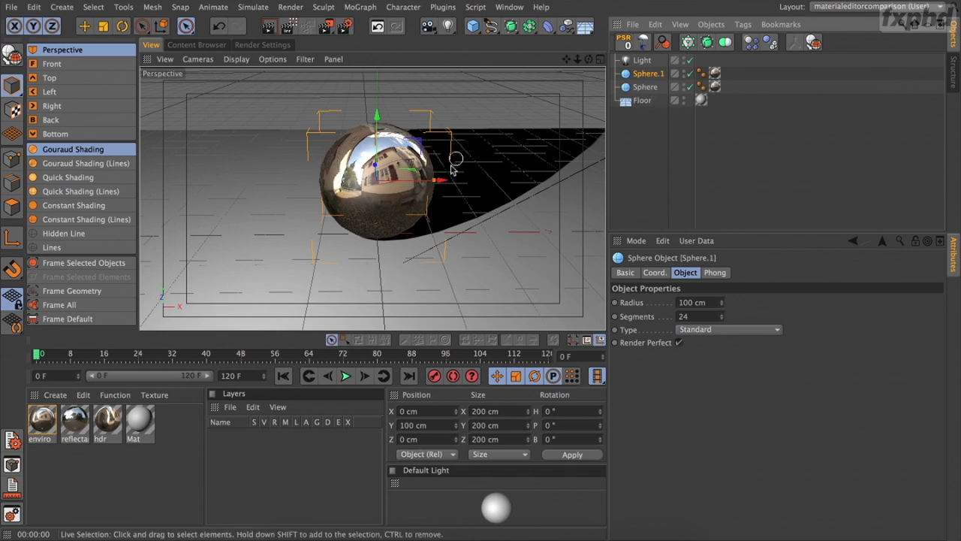
pyautogui.moveTo(440, 180); pyautogui.dragTo(566, 187)
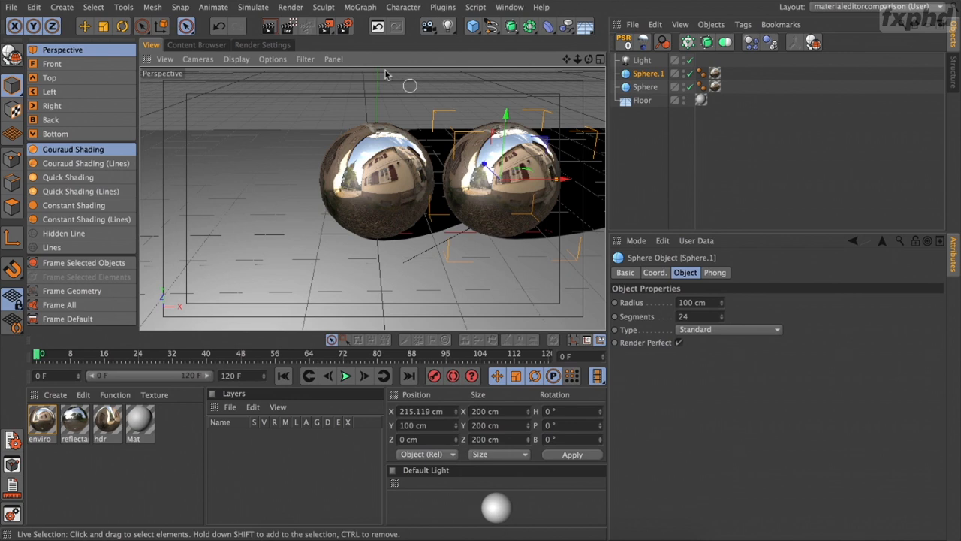
pyautogui.click(269, 28)
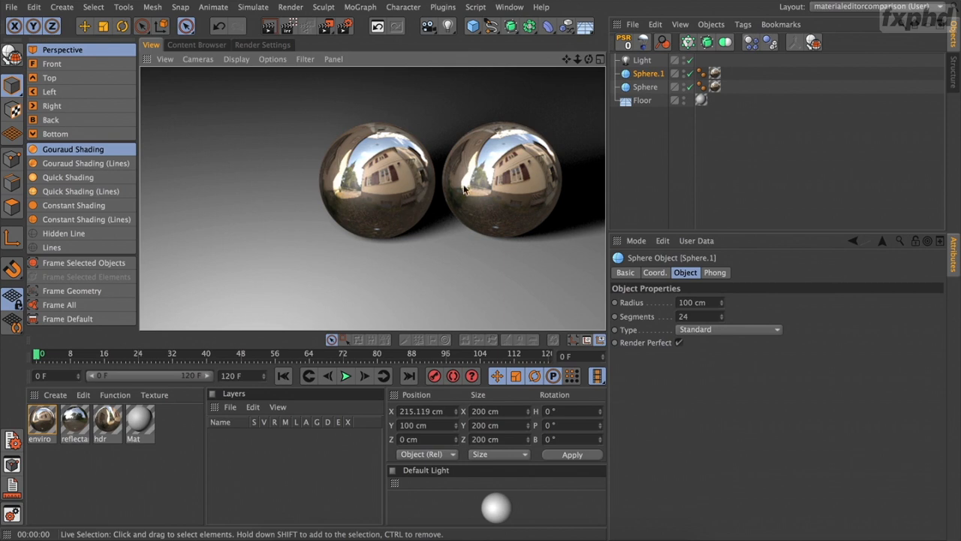
# - Add a Cube beside the original sphere at about X -206 cm and Y 132 cm, and render the view
pyautogui.click(472, 27)
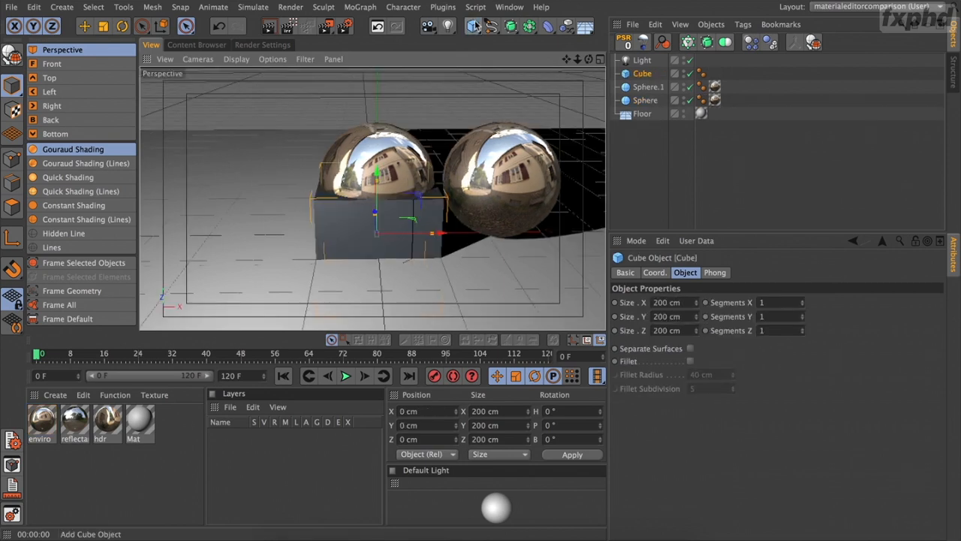
pyautogui.moveTo(420, 229); pyautogui.dragTo(316, 234)
pyautogui.moveTo(267, 172); pyautogui.dragTo(267, 107)
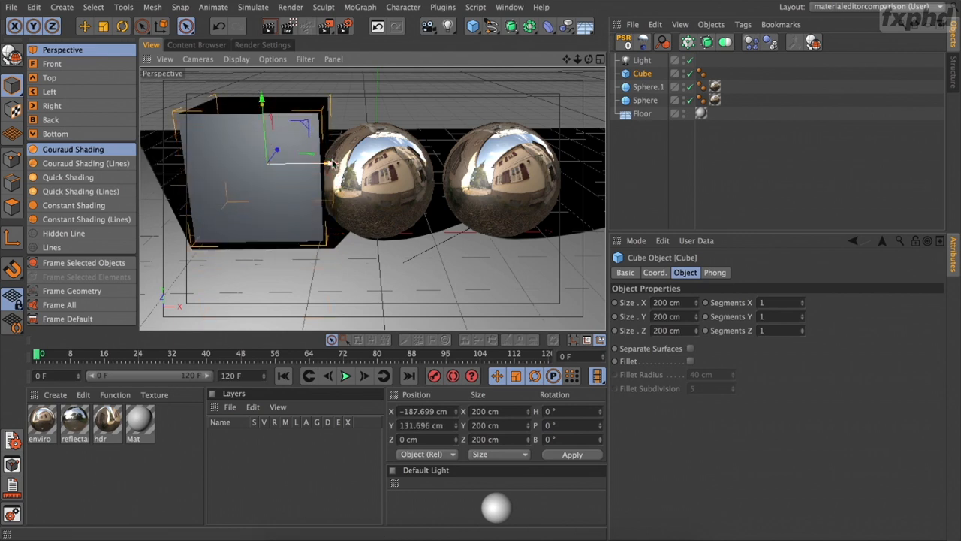
pyautogui.moveTo(332, 168); pyautogui.dragTo(318, 164)
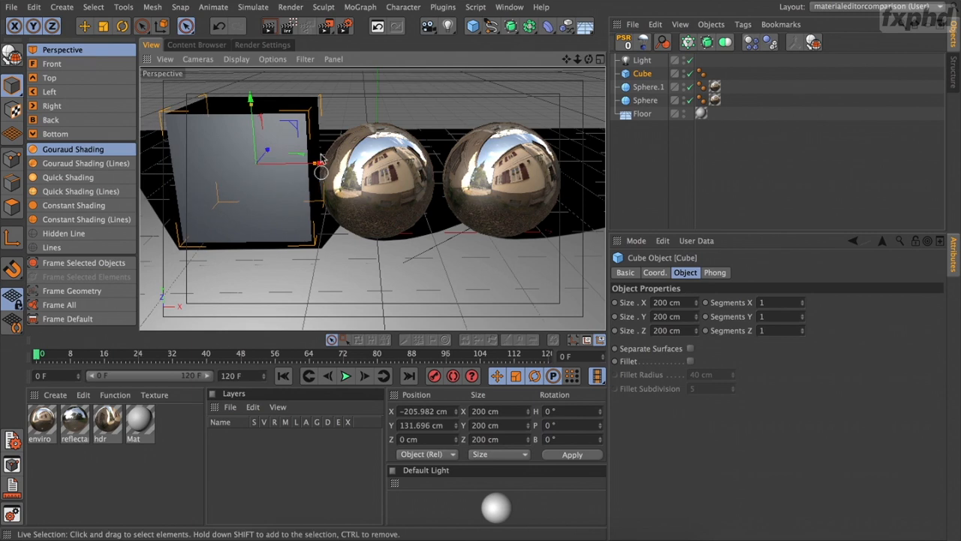
pyautogui.click(268, 29)
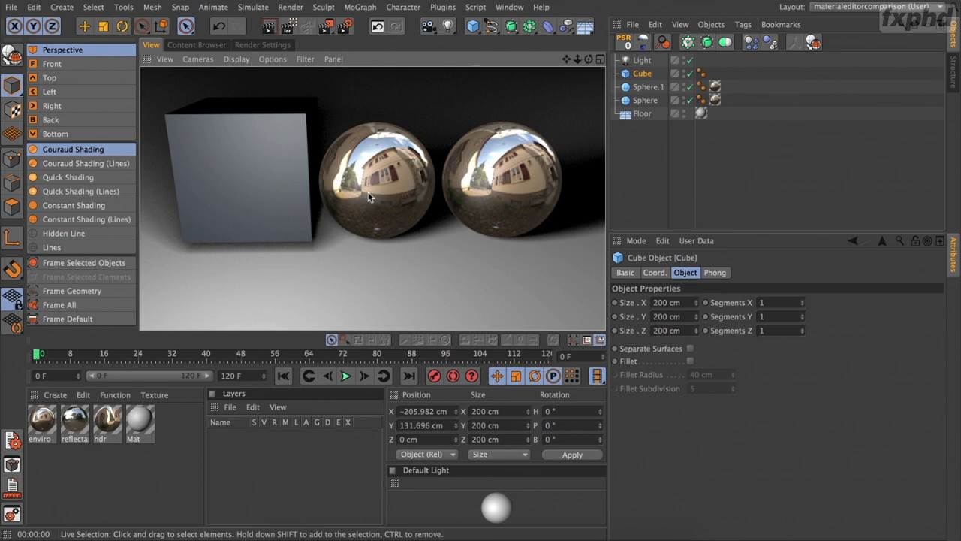
# - Apply the reflectance material to both spheres on top of their enviro material
pyautogui.moveTo(78, 427); pyautogui.dragTo(714, 86)
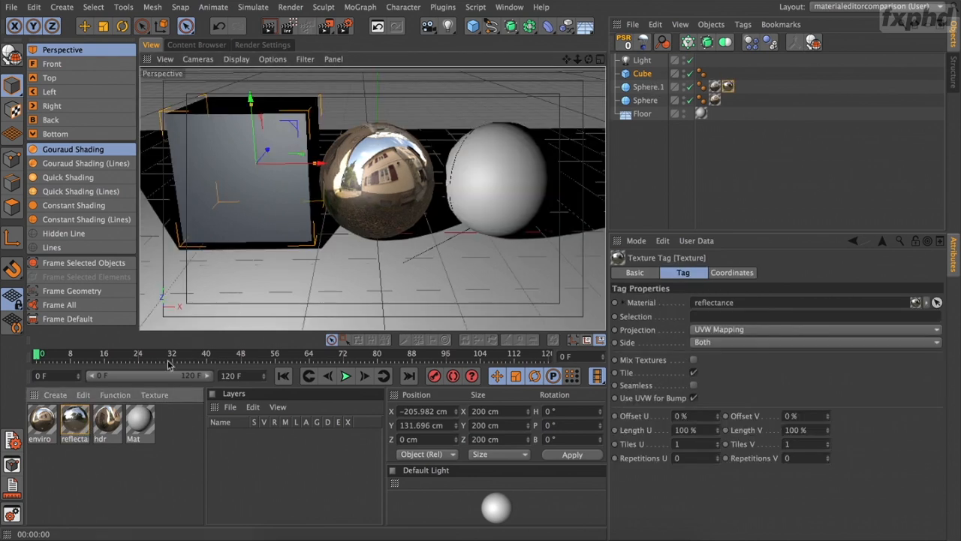
pyautogui.moveTo(75, 418); pyautogui.dragTo(645, 102)
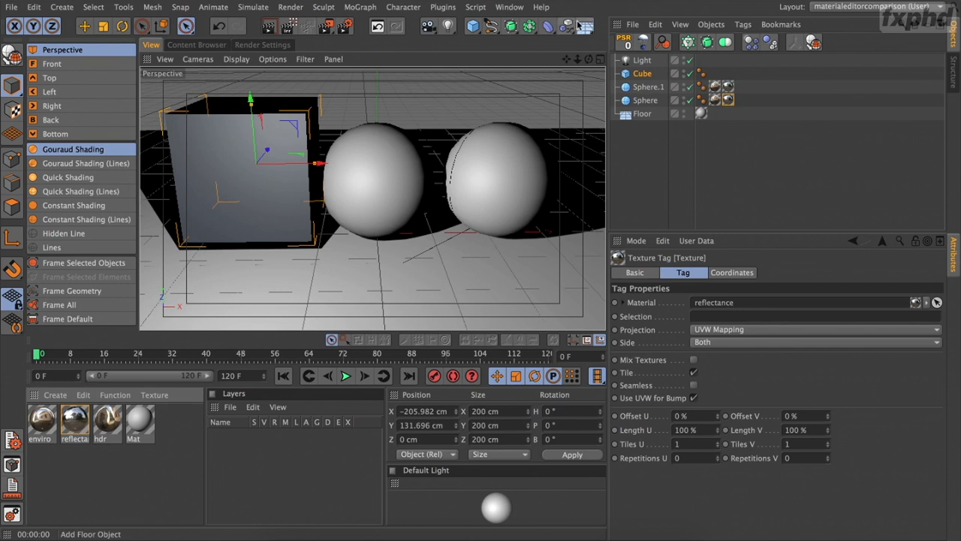
# - Add a Sky object with the hdr material and hide it from the camera by disabling Seen by Camera in a Compositing tag
pyautogui.moveTo(584, 28); pyautogui.dragTo(642, 66)
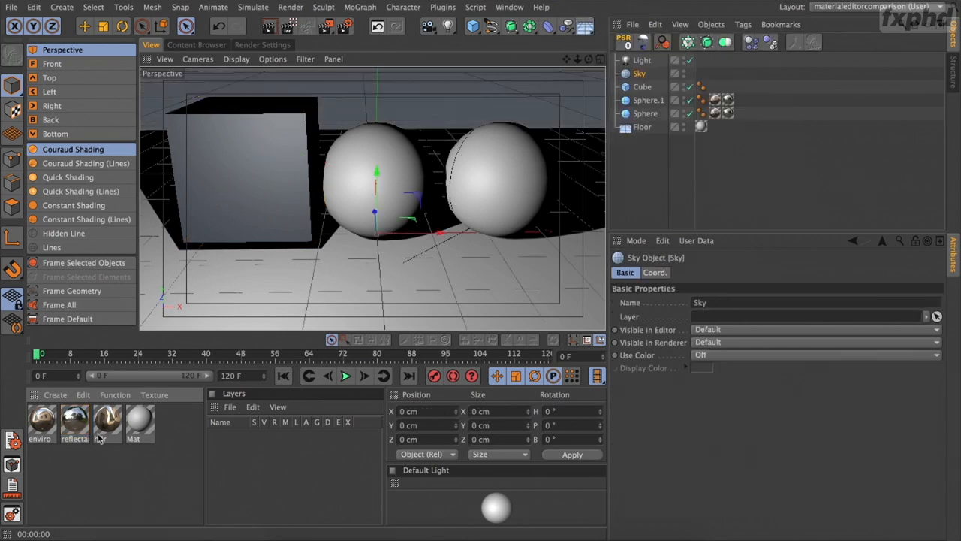
pyautogui.moveTo(106, 422); pyautogui.dragTo(639, 74)
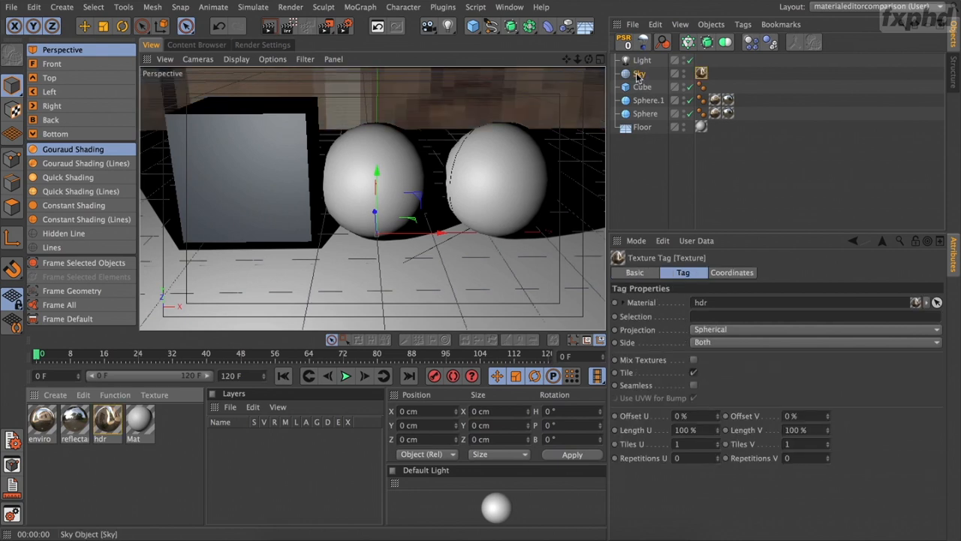
pyautogui.click(743, 24)
pyautogui.moveTo(773, 44)
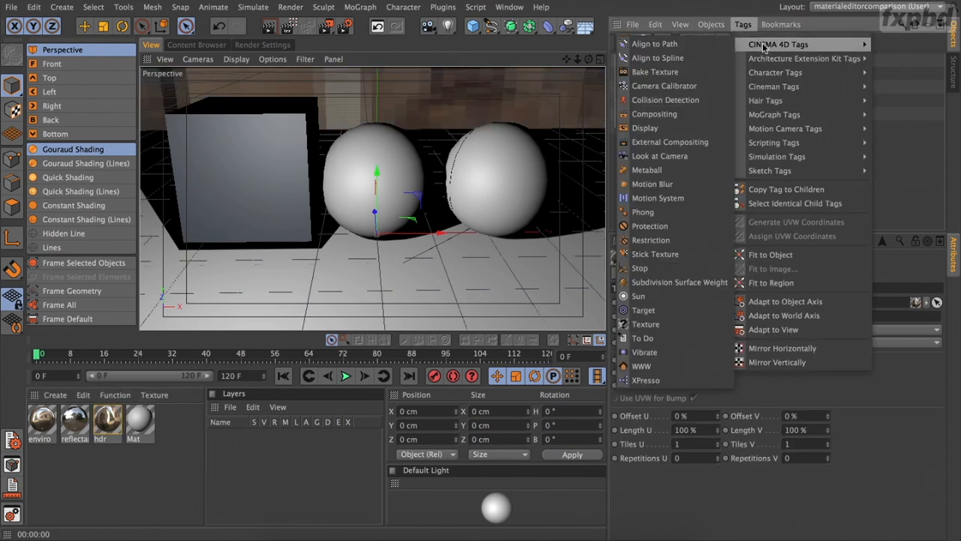
pyautogui.click(693, 114)
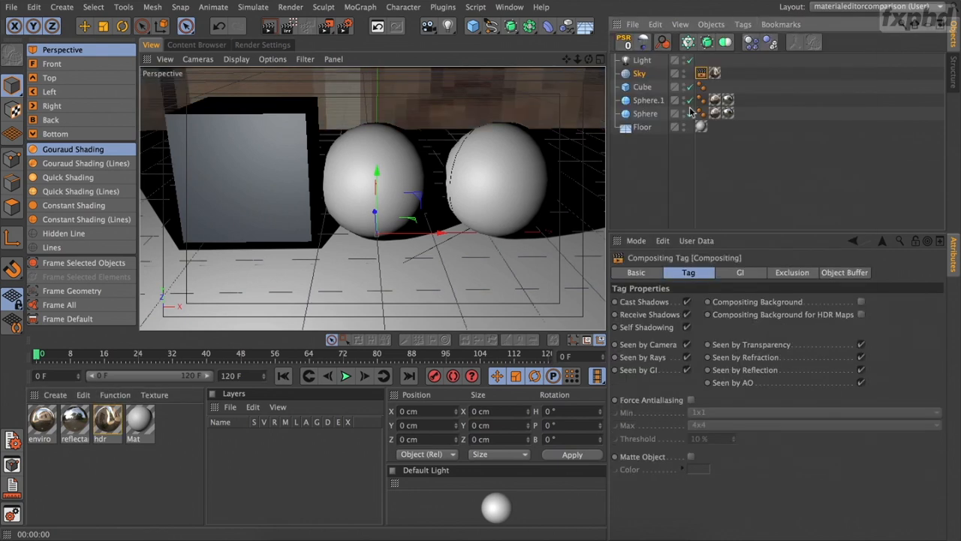
pyautogui.click(686, 344)
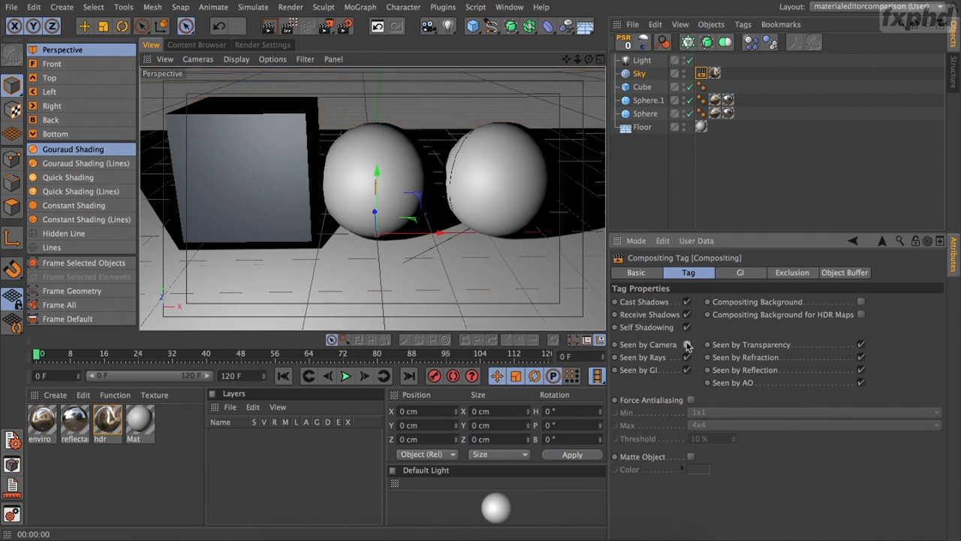
# - Render the reflective spheres beside the cube, orbit to a more angled viewpoint, and render the view again
pyautogui.click(271, 27)
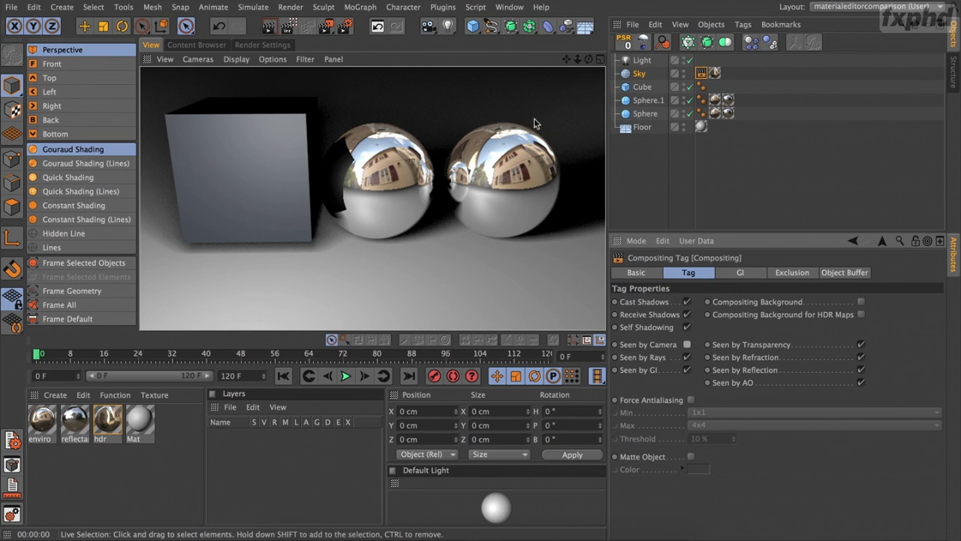
pyautogui.moveTo(589, 60); pyautogui.dragTo(552, 82)
pyautogui.moveTo(372, 198); pyautogui.dragTo(515, 49)
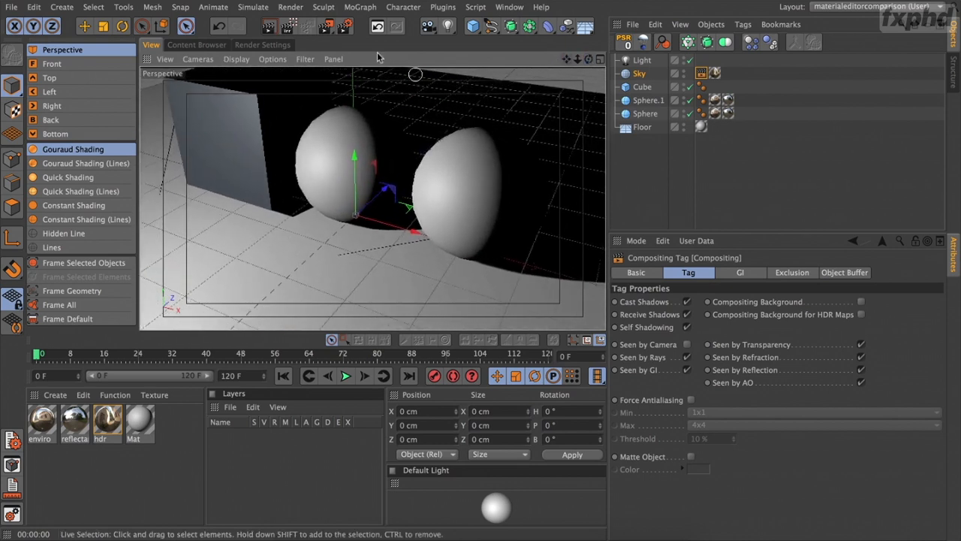
pyautogui.click(273, 33)
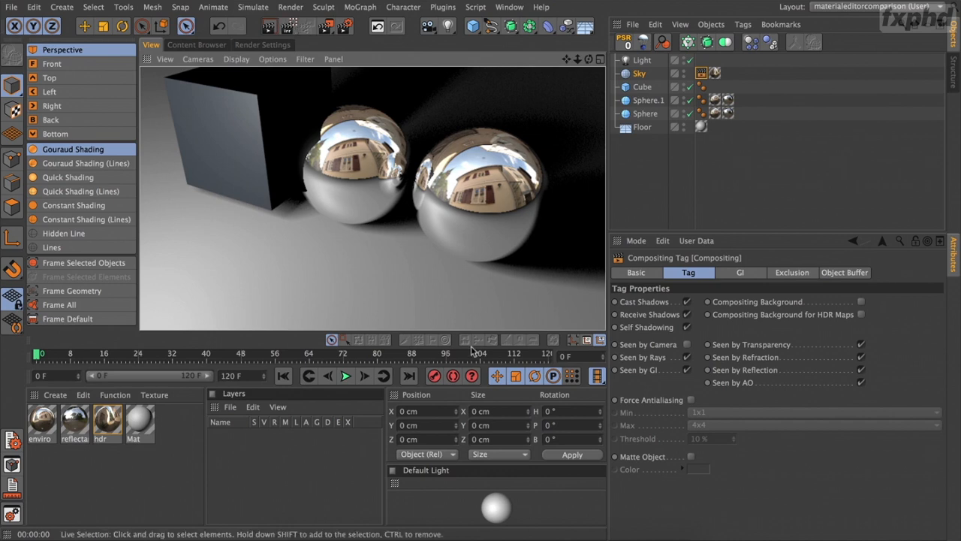
# - Return to the side-by-side material editors and show the Fog channel settings of both Mat and Mat.1
pyautogui.click(547, 539)
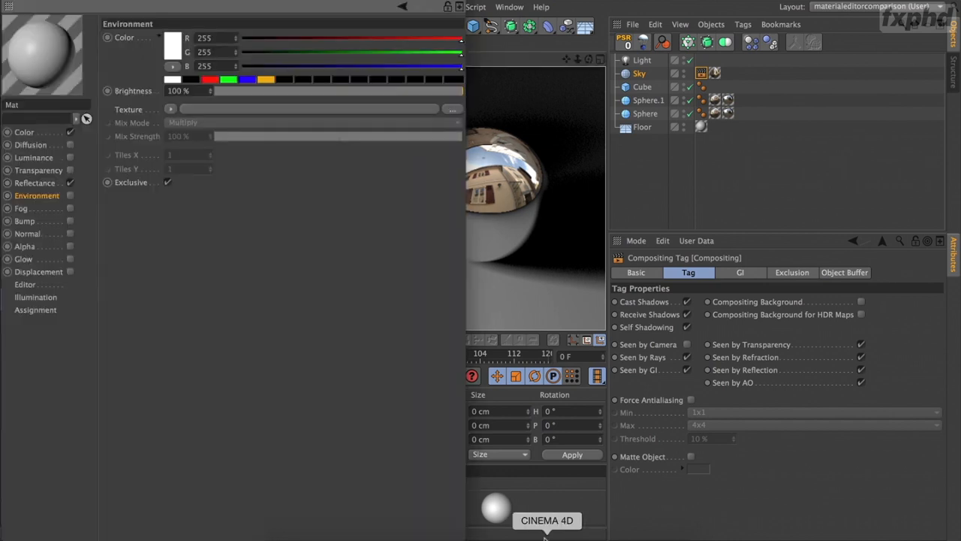
pyautogui.click(546, 538)
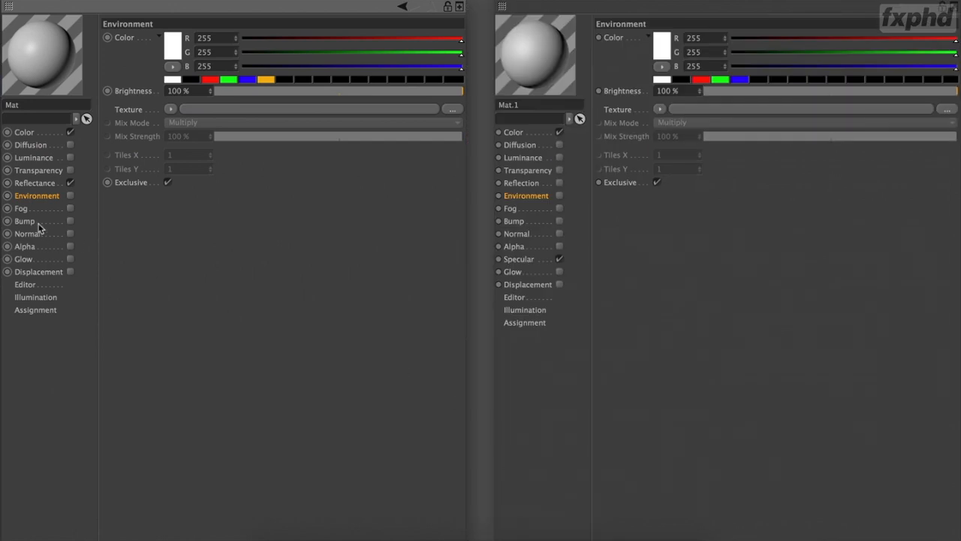
pyautogui.click(21, 208)
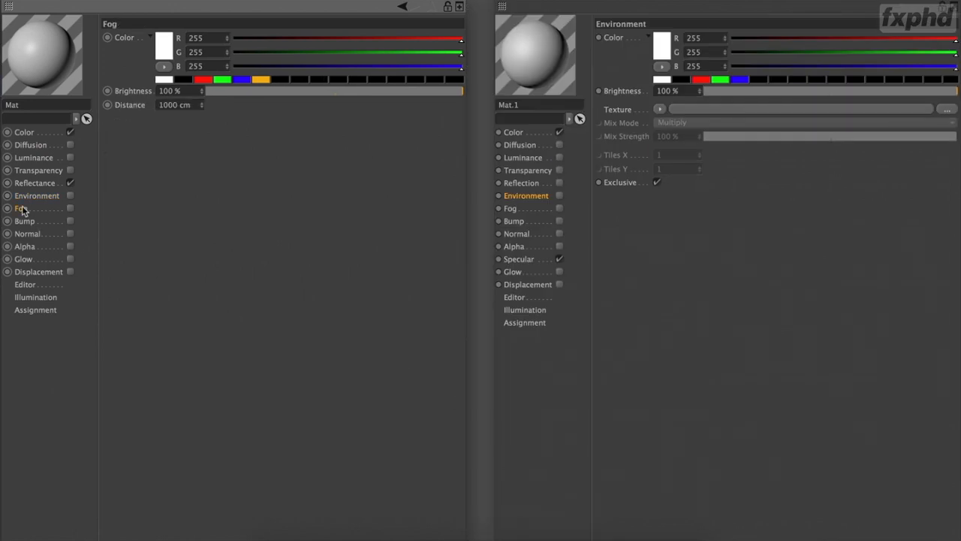
pyautogui.click(513, 209)
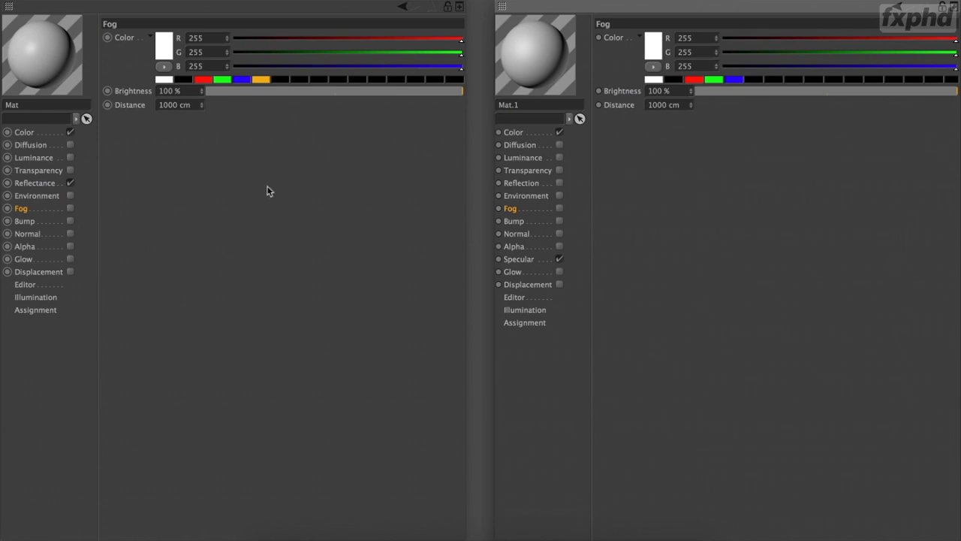
# - Enable Fog as the only active channel of Mat and open its enlarged material preview in a separate window
pyautogui.click(46, 208)
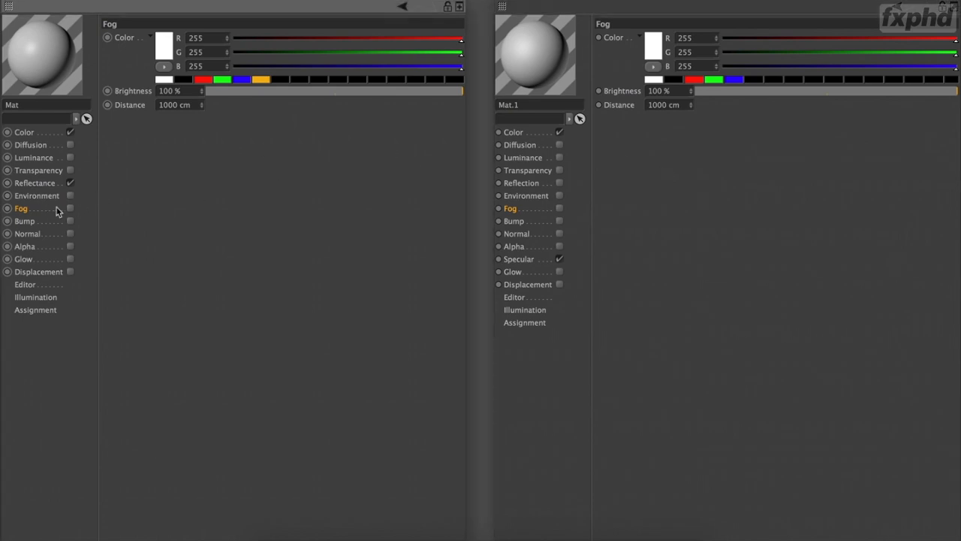
pyautogui.click(69, 208)
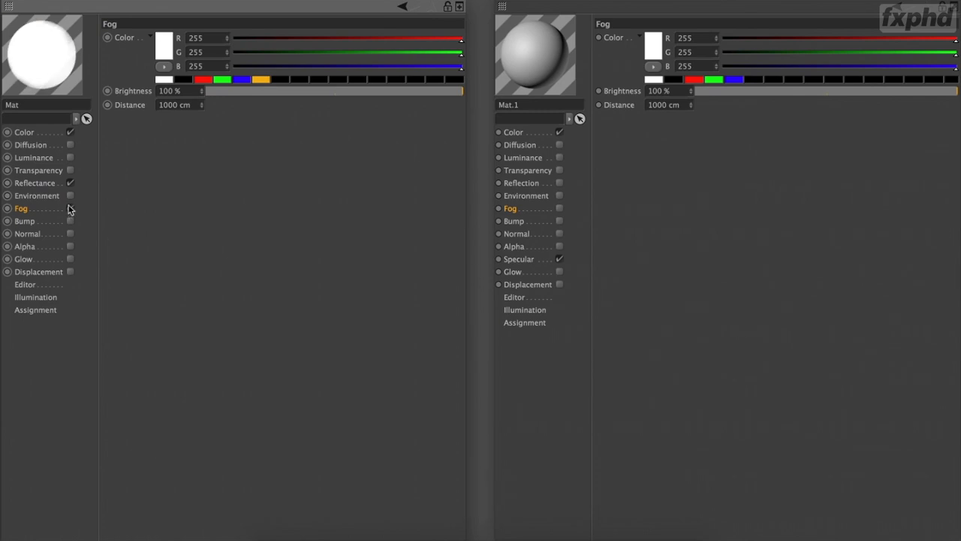
pyautogui.click(70, 133)
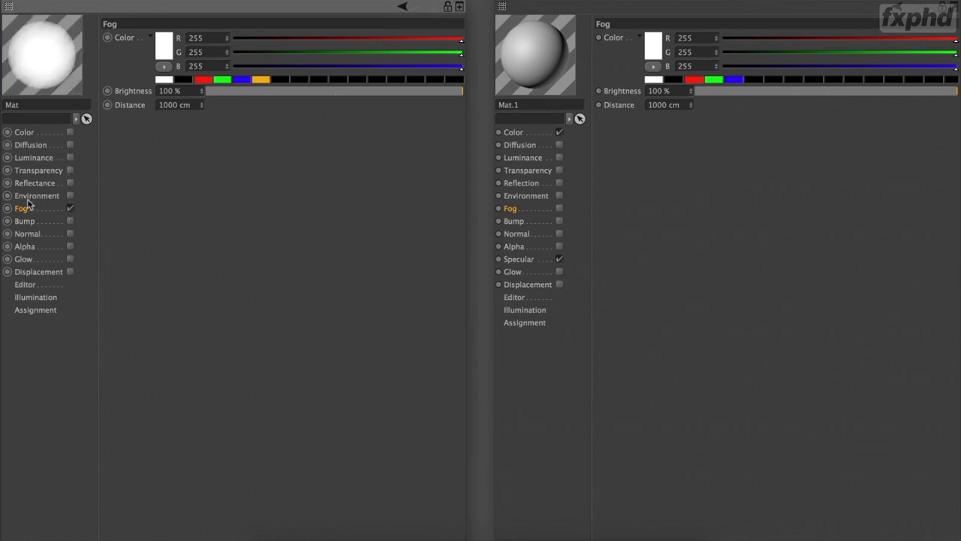
pyautogui.rightClick(47, 72)
pyautogui.click(89, 54)
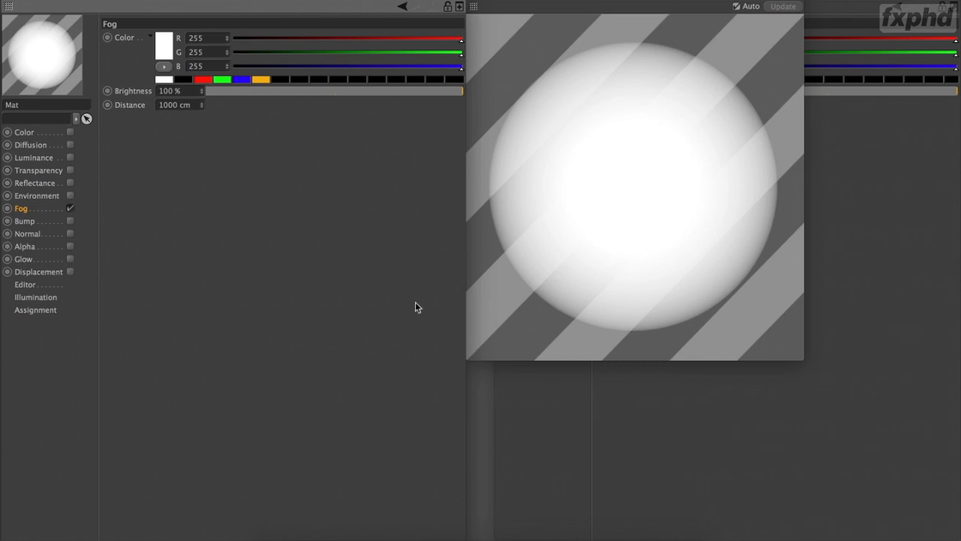
# - Bring up the other open scene, close its material editor, and switch to the project Untitled 5
pyautogui.click(663, 535)
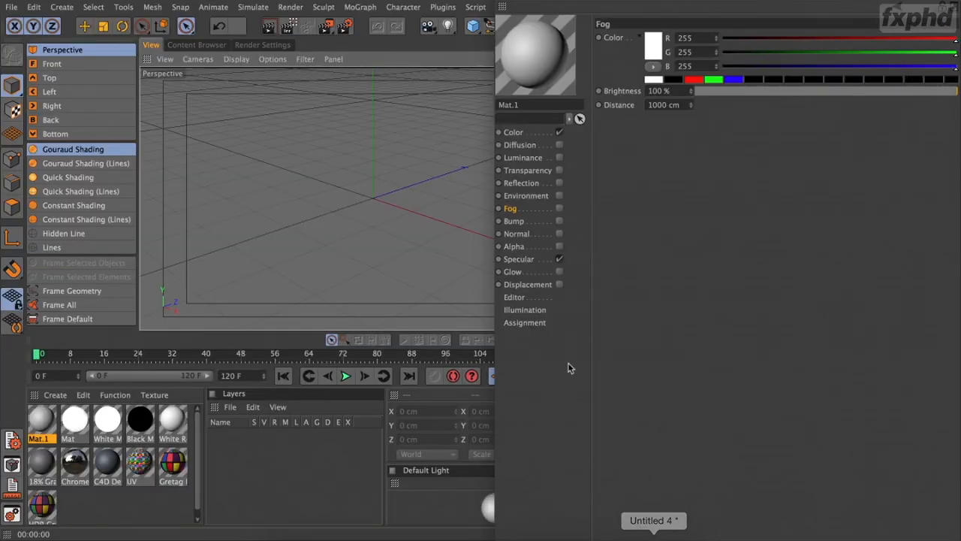
pyautogui.click(505, 2)
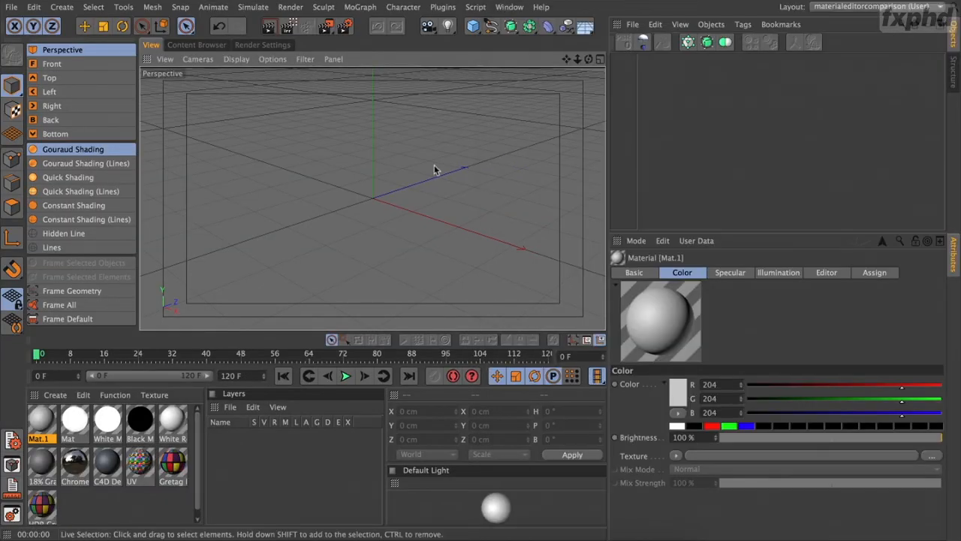
pyautogui.press('v')
pyautogui.moveTo(394, 271)
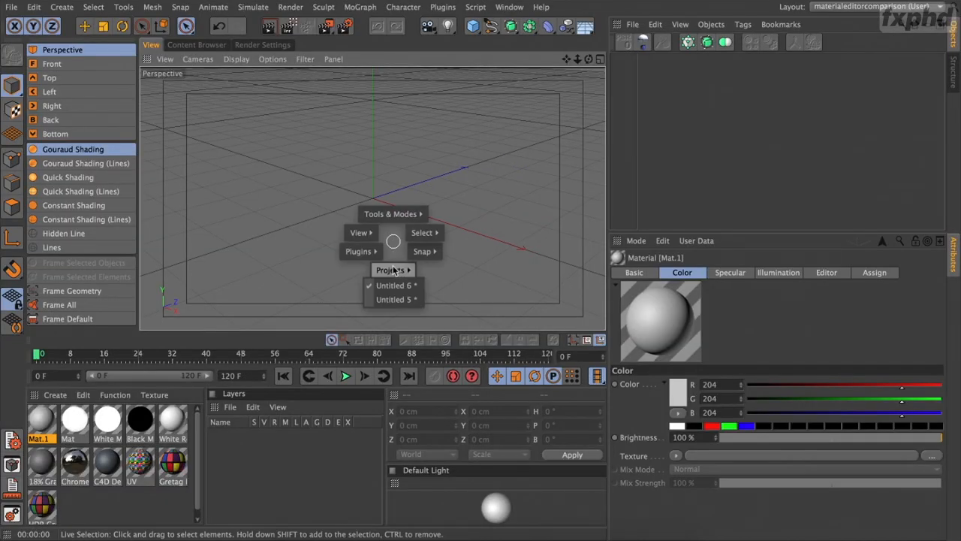
pyautogui.click(393, 299)
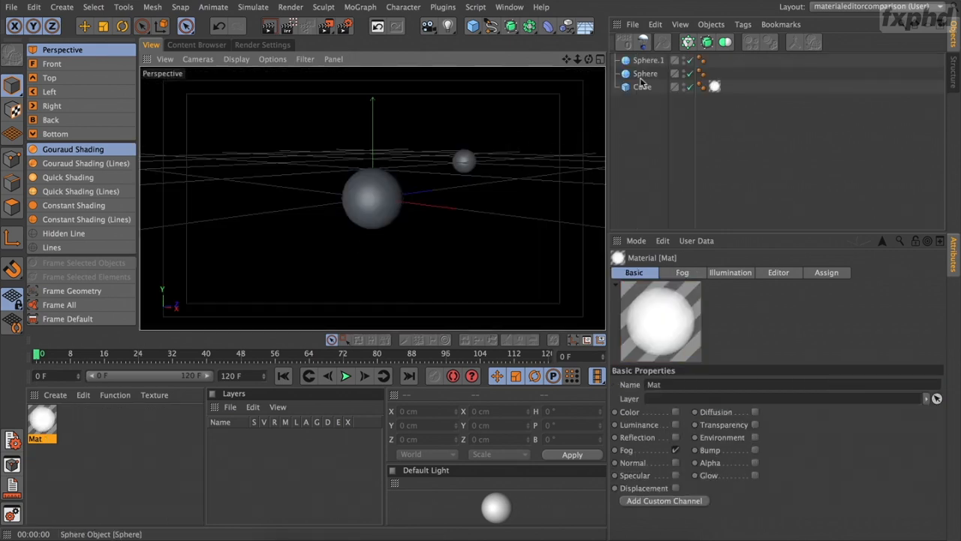
# - Frame the whole scene to examine the large cube enclosing the spheres, select a sphere inside it, and restore the previous camera view
pyautogui.click(71, 305)
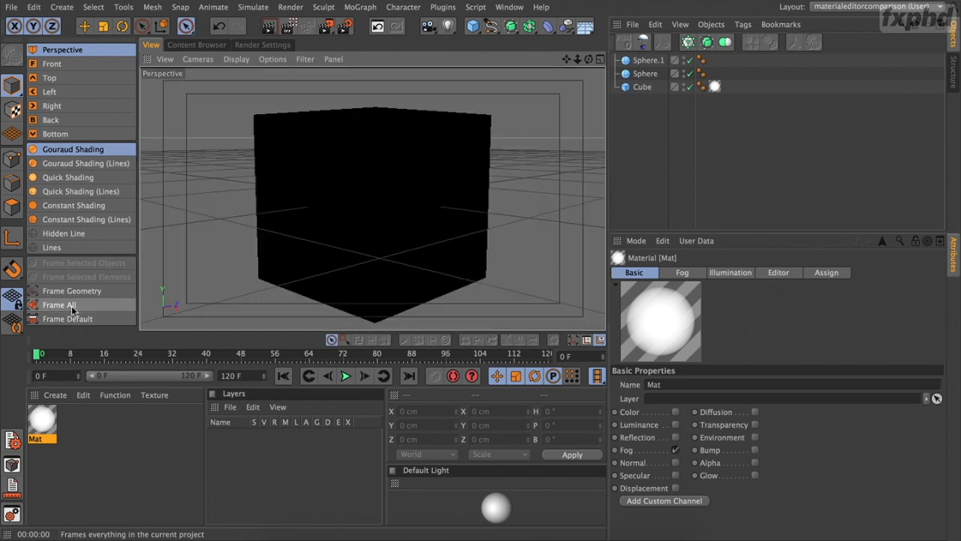
pyautogui.click(319, 170)
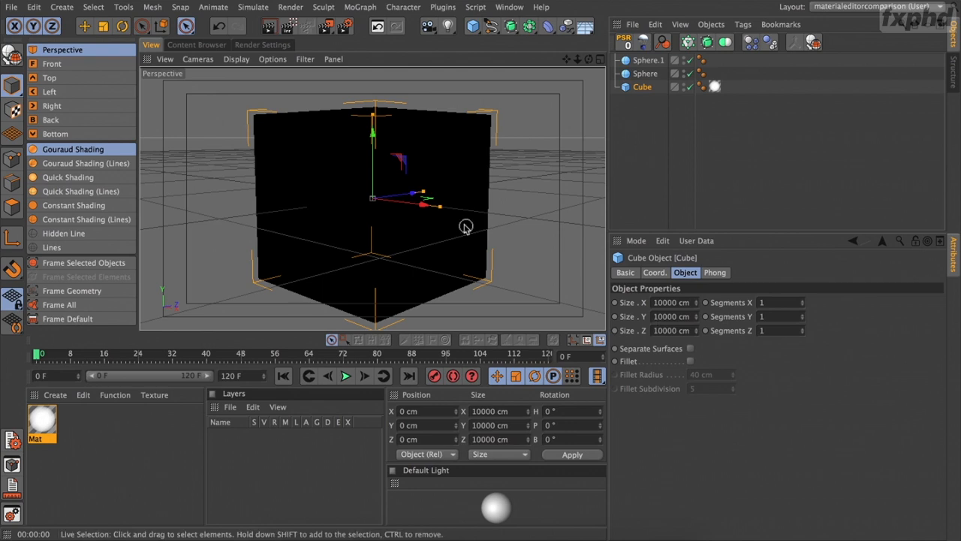
pyautogui.click(635, 78)
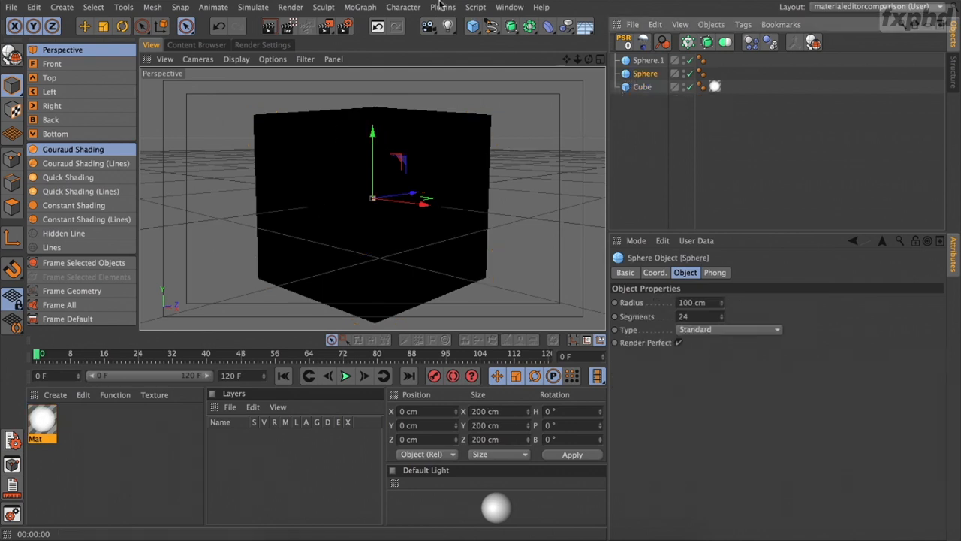
pyautogui.click(377, 27)
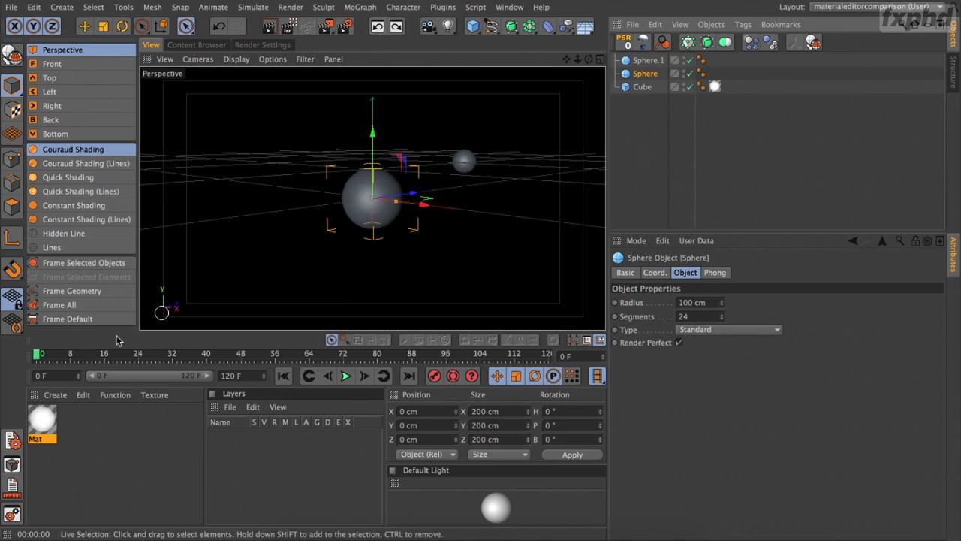
# - Review the Fog channel settings of the cube's Mat material and render the perspective view
pyautogui.click(43, 414)
pyautogui.doubleClick(44, 414)
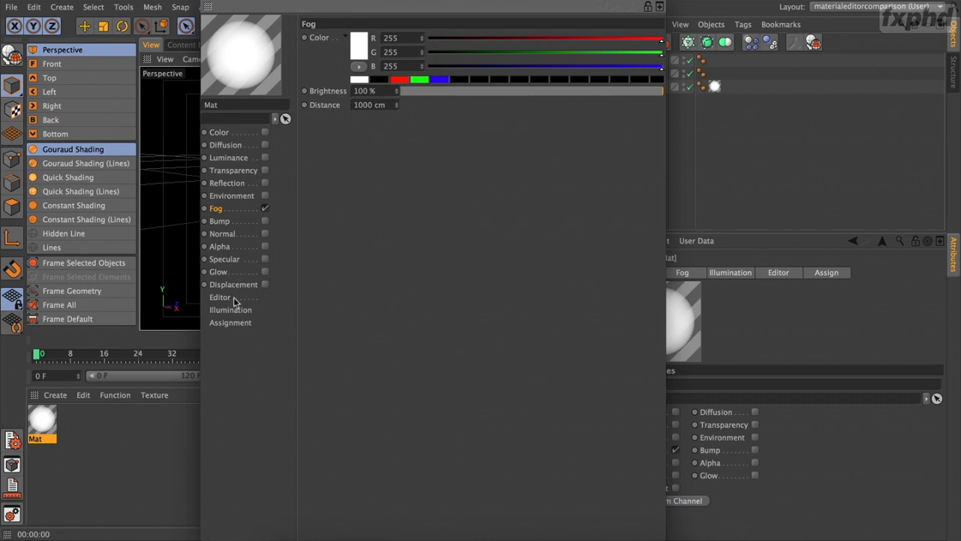
pyautogui.click(211, 3)
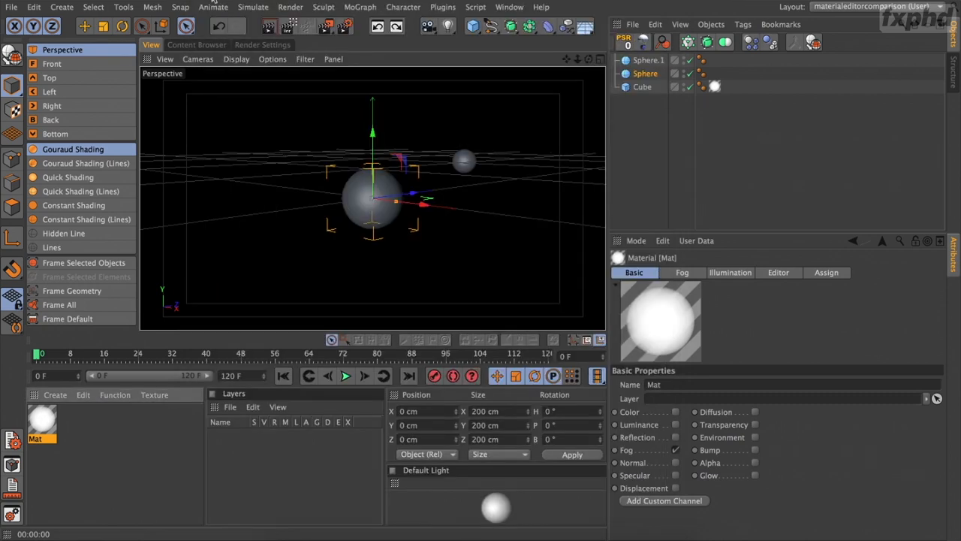
pyautogui.click(271, 30)
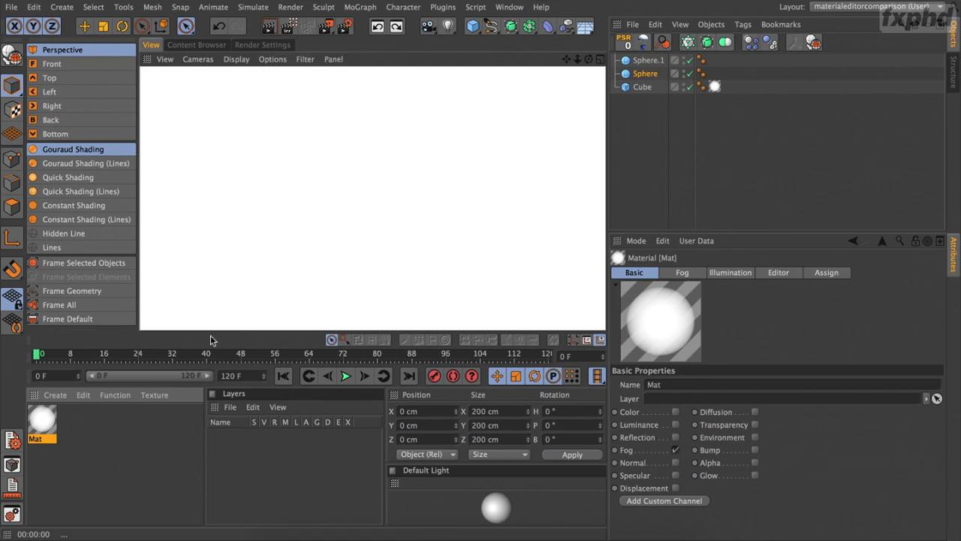
# - Set the Fog distance of Mat to 5000 cm and render the perspective view
pyautogui.doubleClick(51, 415)
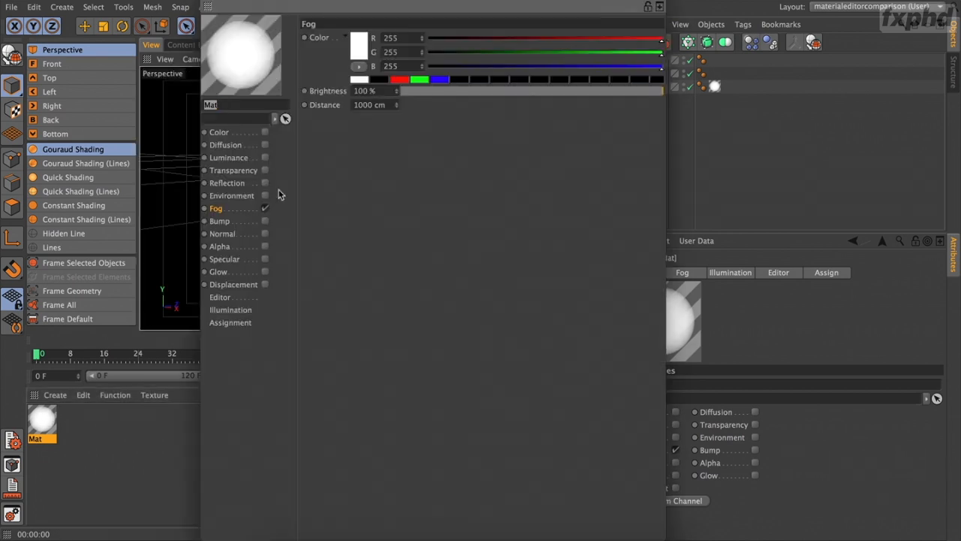
pyautogui.click(360, 107)
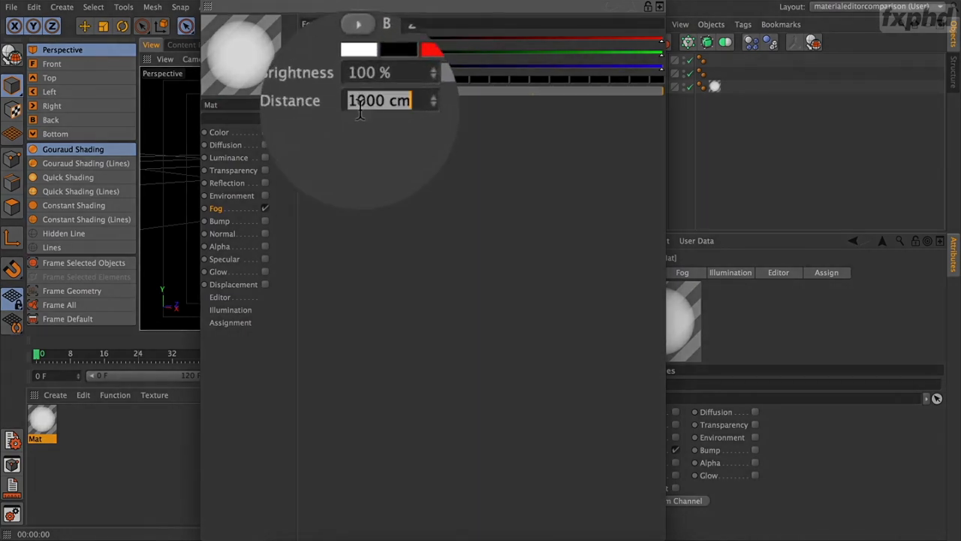
pyautogui.write('5000')
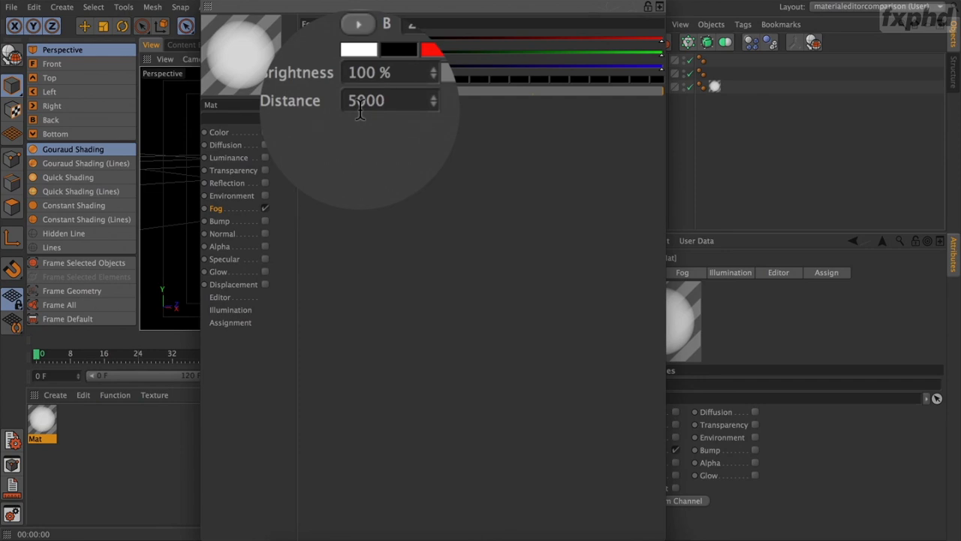
pyautogui.press('Return')
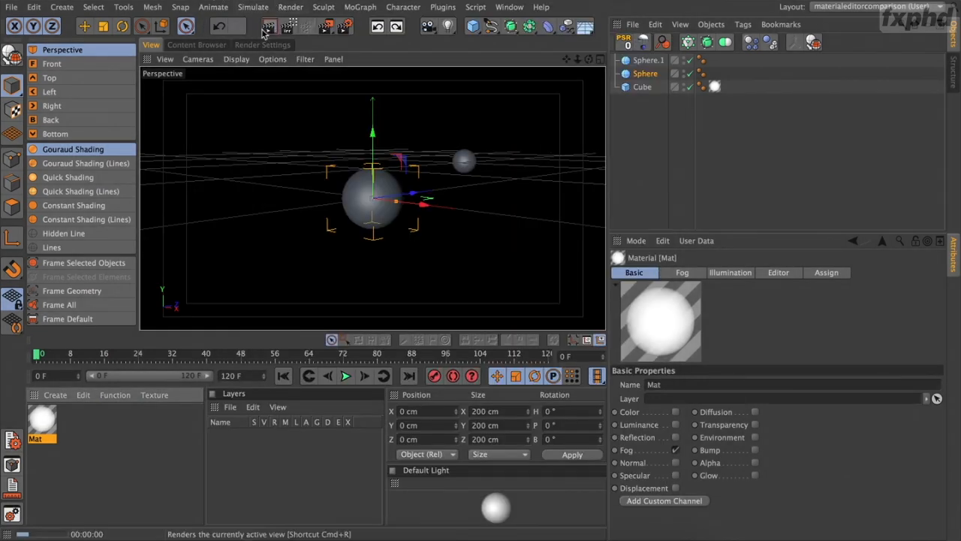
pyautogui.click(268, 27)
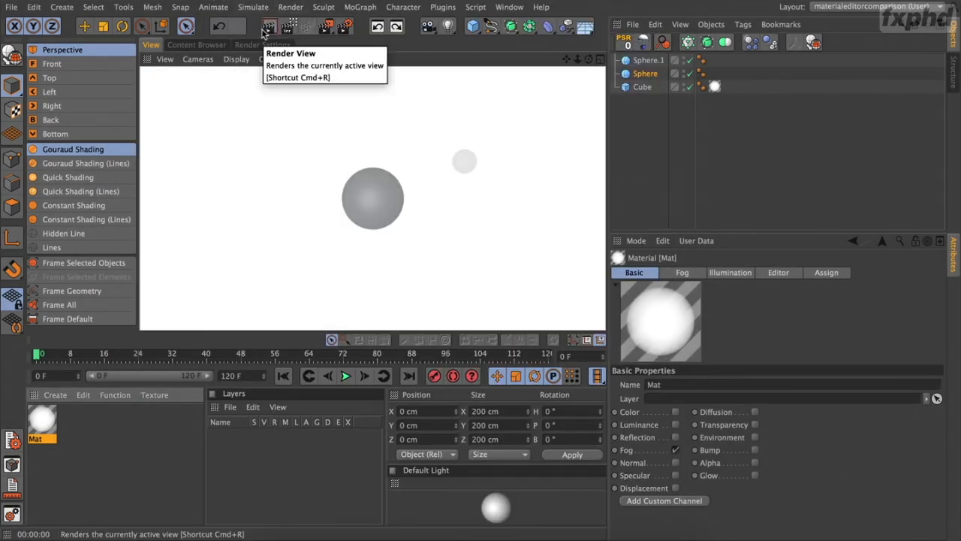
# - Deselect all objects, start an interactive render region over the spheres, and enlarge it to leave more space around the distant sphere
pyautogui.click(639, 127)
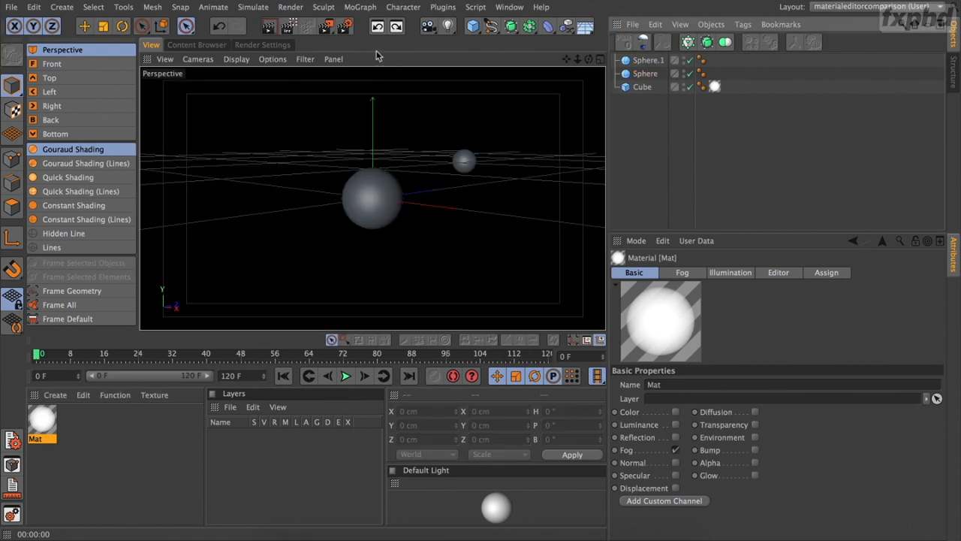
pyautogui.click(292, 27)
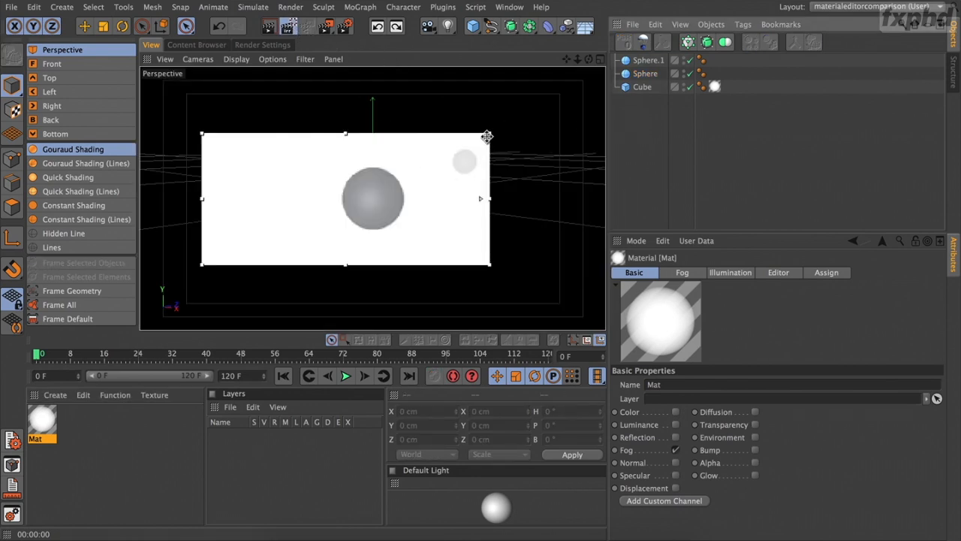
pyautogui.moveTo(488, 136); pyautogui.dragTo(556, 93)
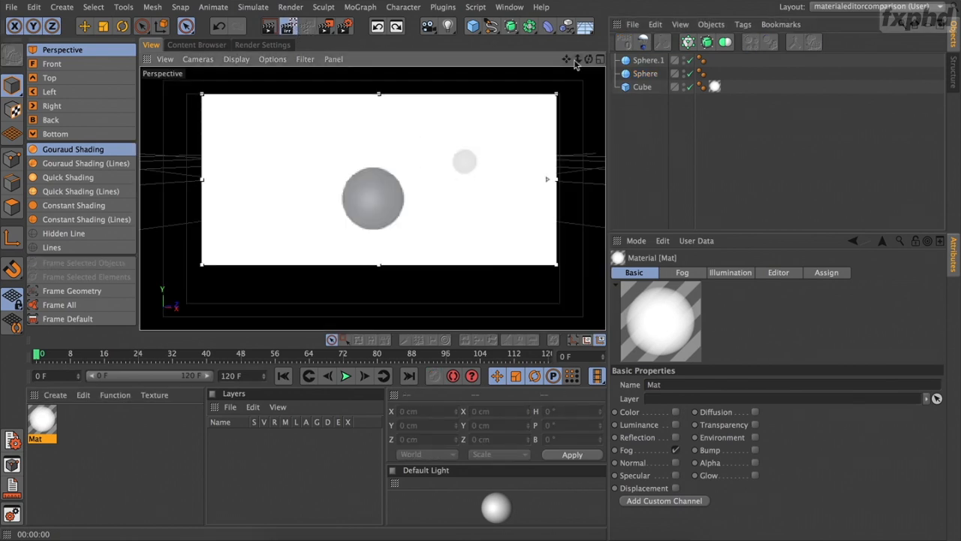
# - Set the Fog color of Mat to red and compare how the fog tints the spheres from near and far camera distances
pyautogui.moveTo(577, 60); pyautogui.dragTo(526, 63)
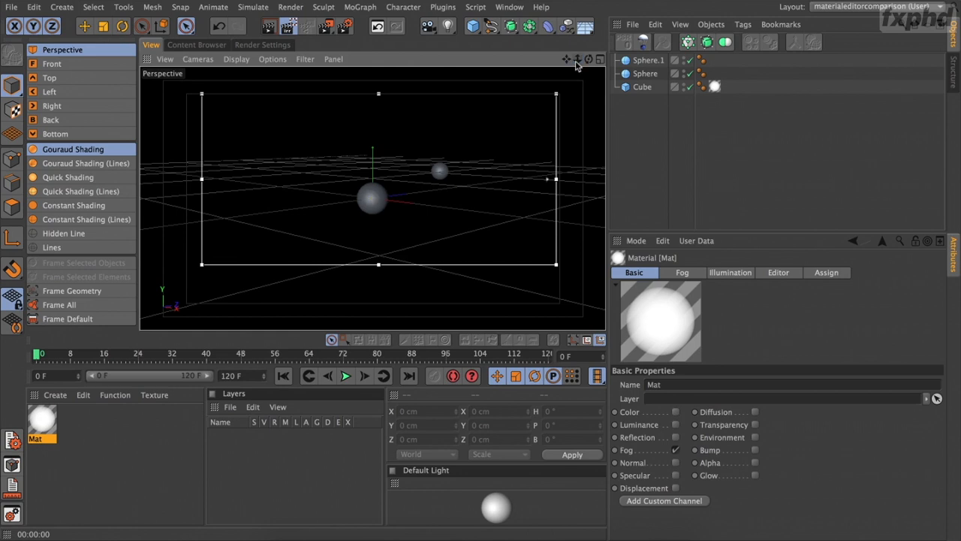
pyautogui.moveTo(576, 60); pyautogui.dragTo(620, 67)
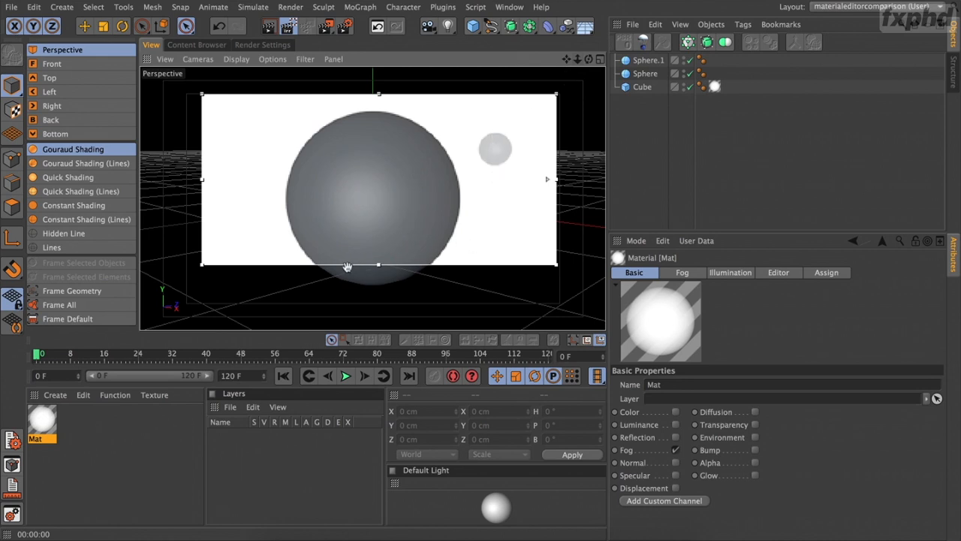
pyautogui.click(42, 421)
pyautogui.doubleClick(42, 421)
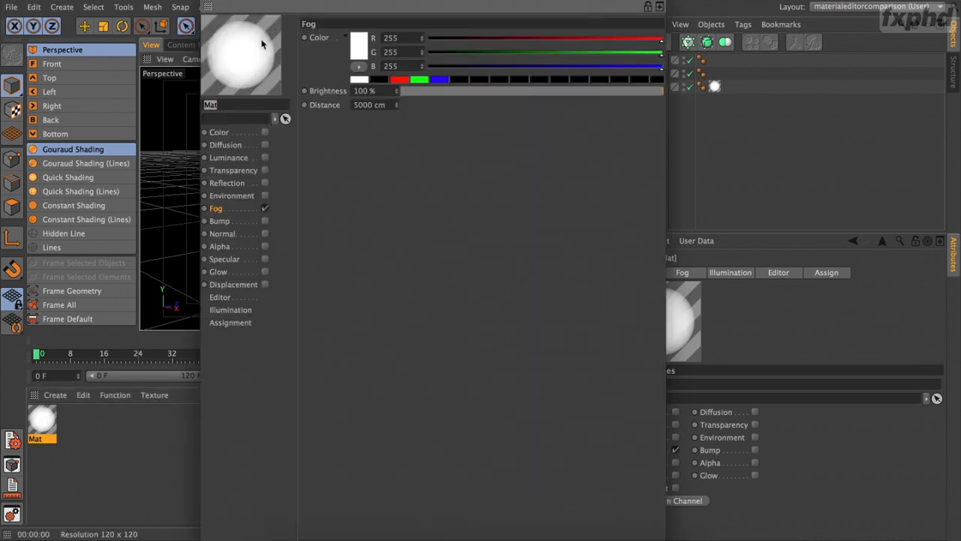
pyautogui.click(399, 79)
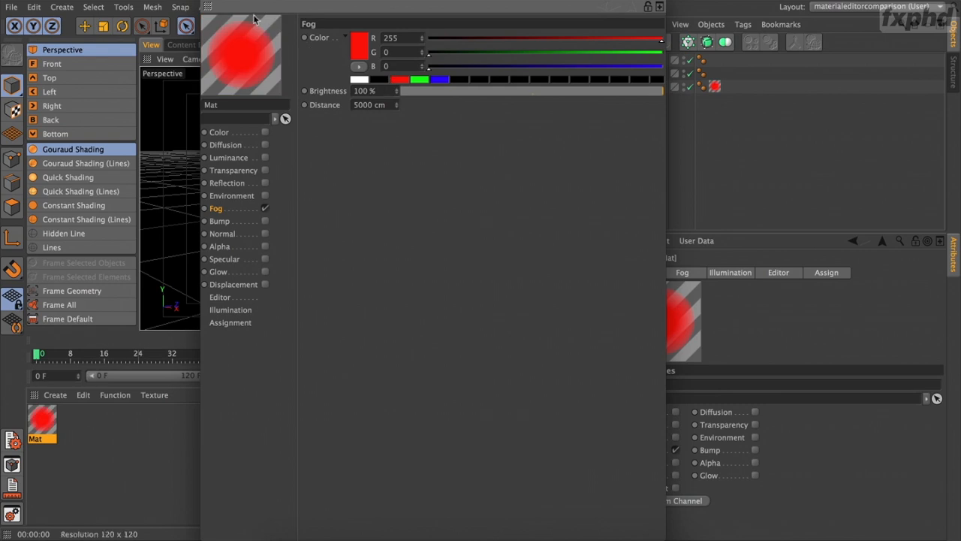
pyautogui.click(210, 3)
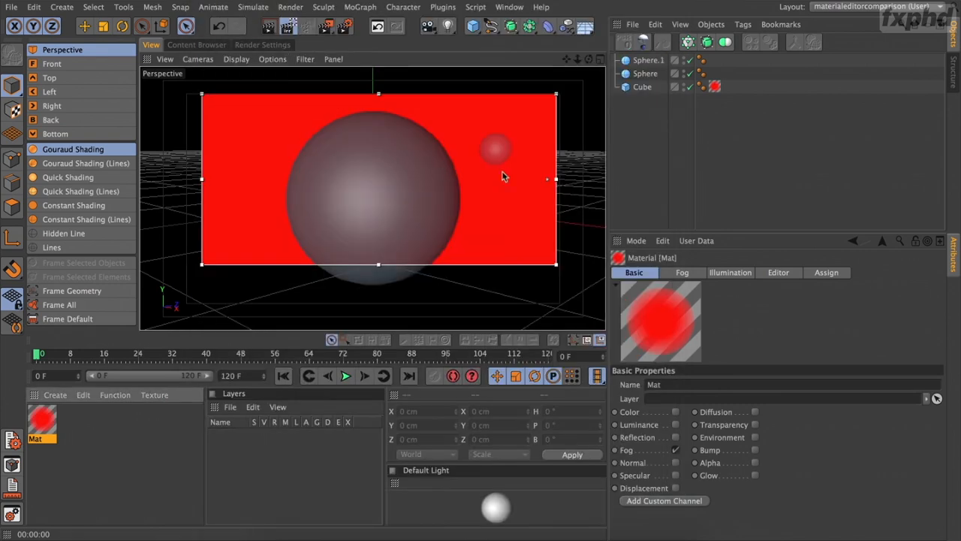
pyautogui.moveTo(577, 59); pyautogui.dragTo(515, 59)
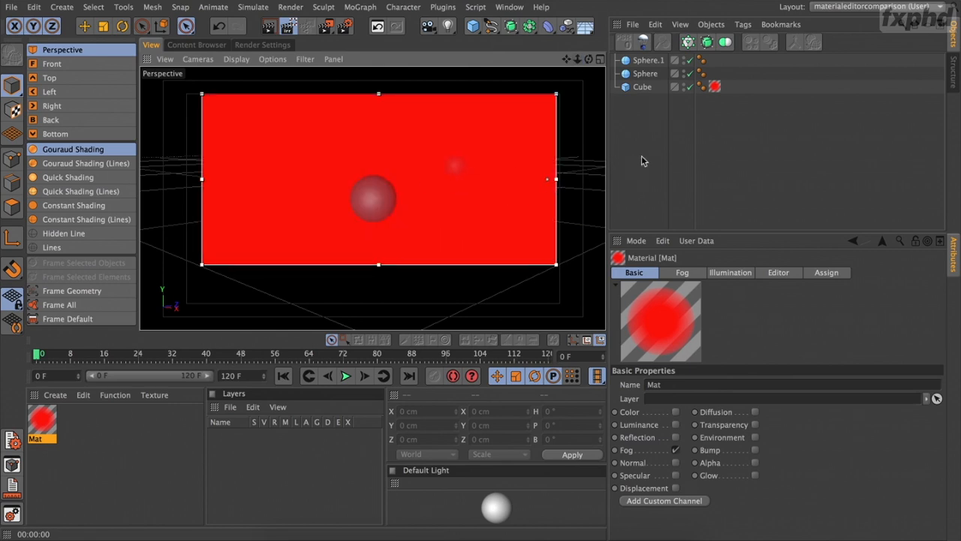
# - Switch to the other CINEMA 4D window, enable the Bump and Color channels of its Mat material, and disable Fog
pyautogui.click(547, 535)
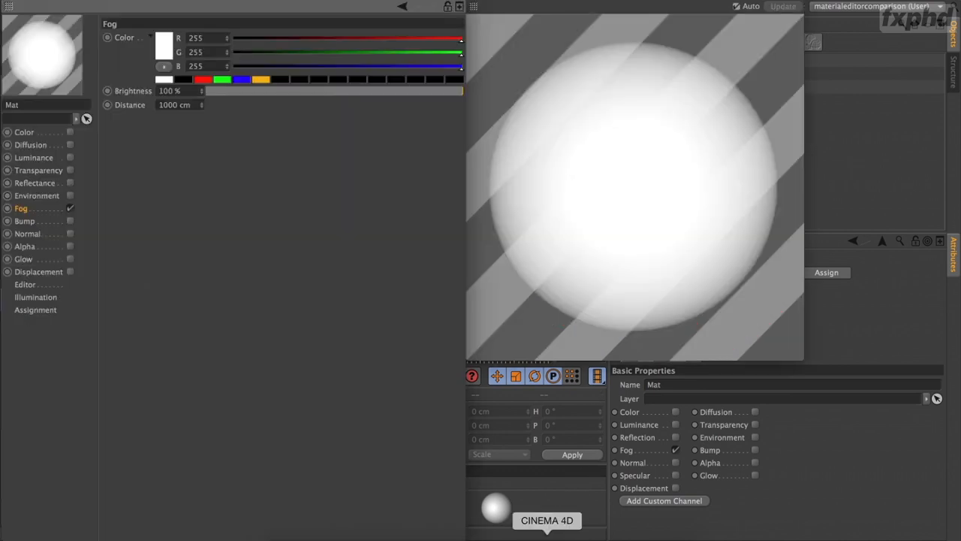
pyautogui.click(70, 221)
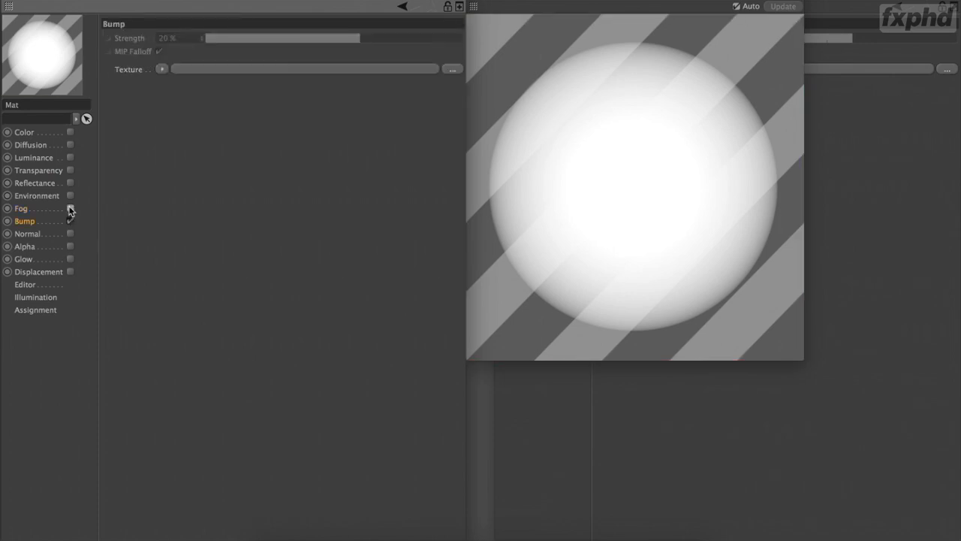
pyautogui.click(69, 208)
pyautogui.click(70, 132)
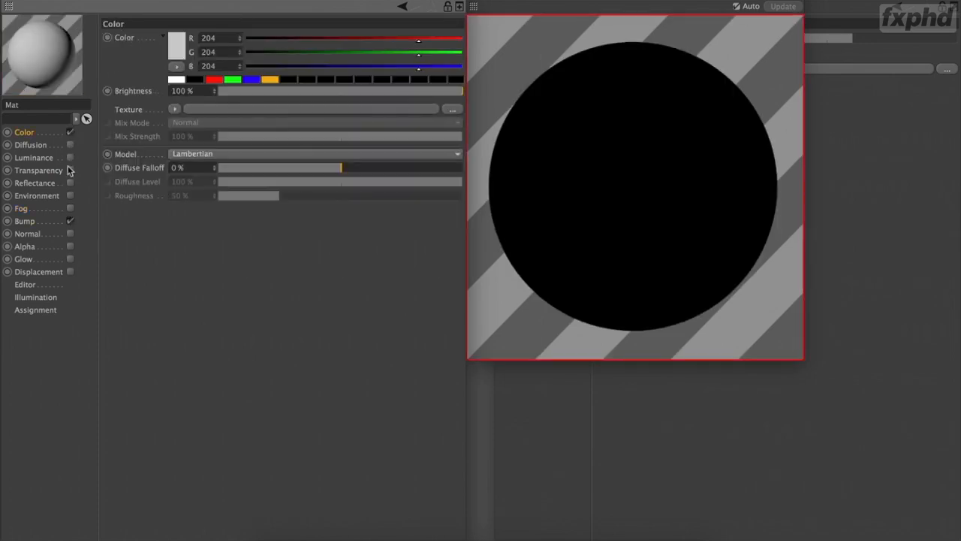
# - Enable the Reflectance channel and set the default specular layer's type to Specular – Blinn (Legacy)
pyautogui.click(70, 183)
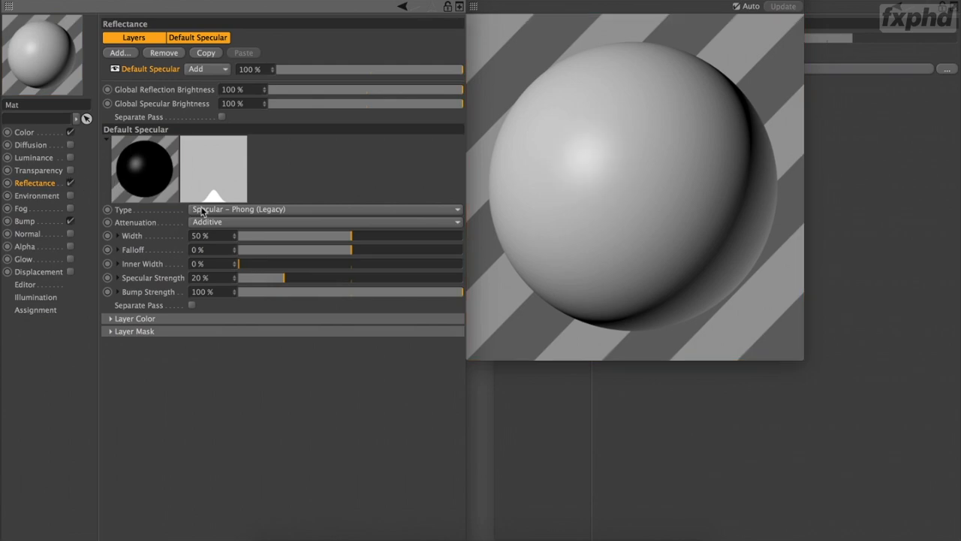
pyautogui.click(202, 211)
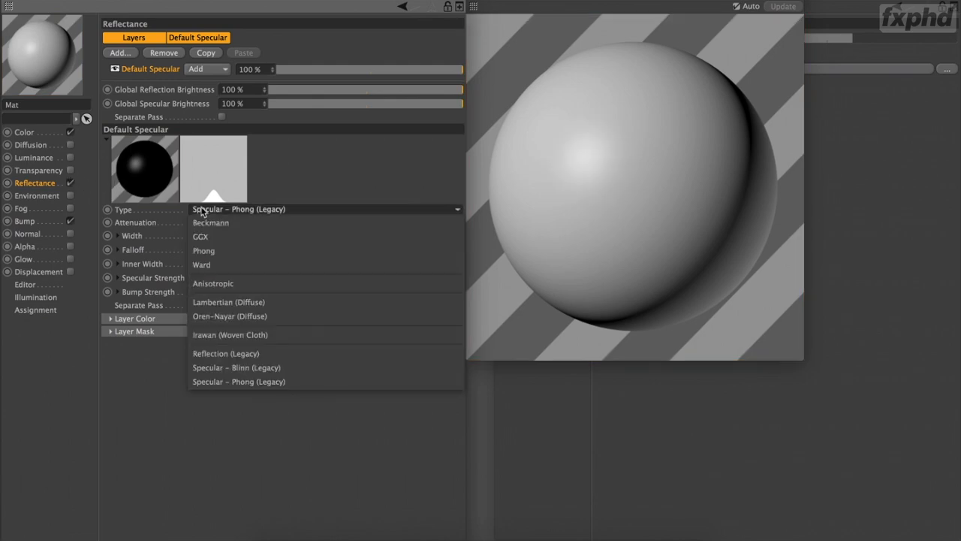
pyautogui.click(238, 368)
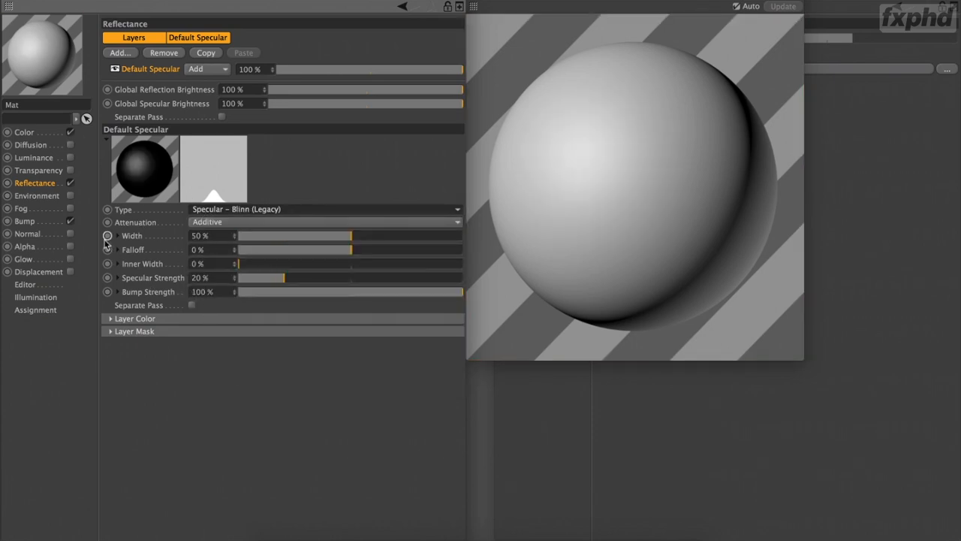
# - Load a Noise shader as the Bump channel's texture
pyautogui.click(32, 224)
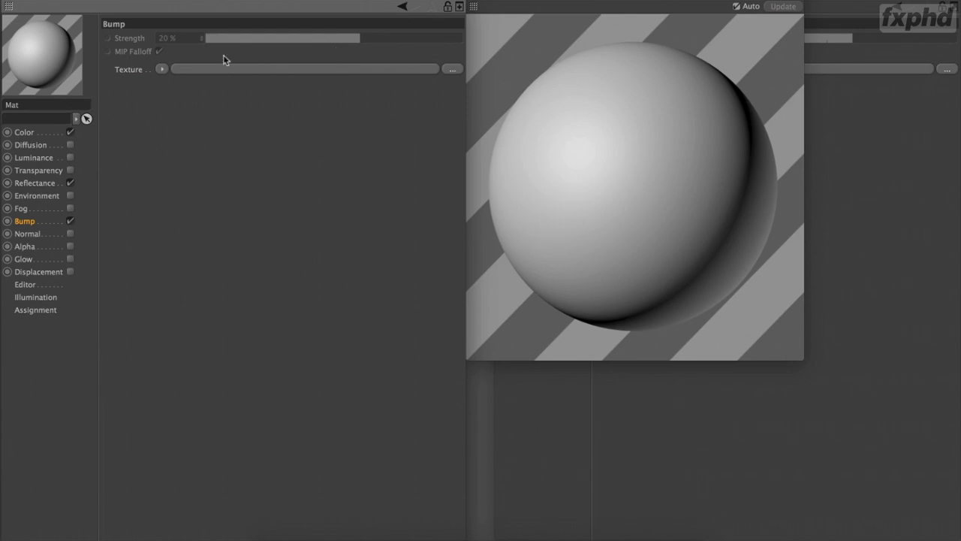
pyautogui.click(161, 69)
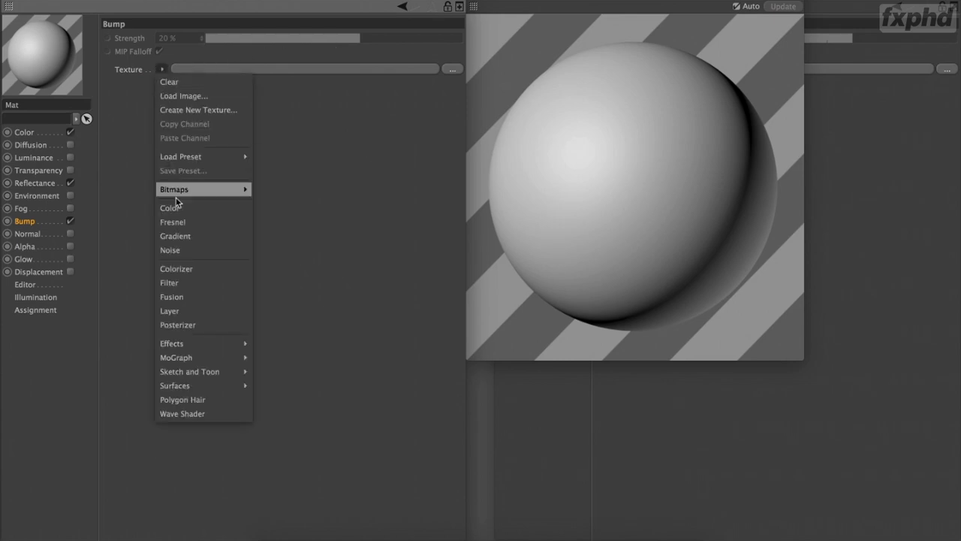
pyautogui.click(177, 249)
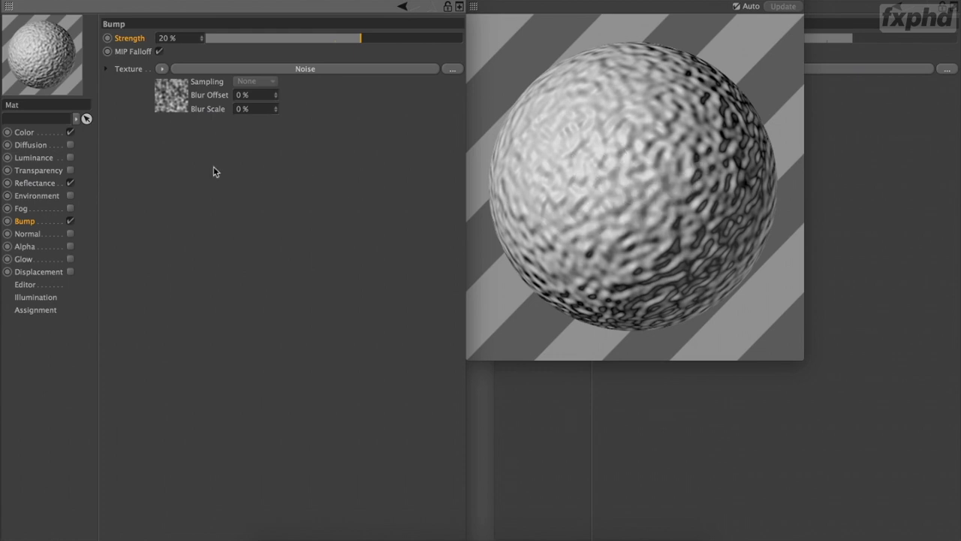
# - Set the bump Noise shader's Global Scale to 20% and Delta to 20%, and return to the Bump channel settings
pyautogui.click(169, 103)
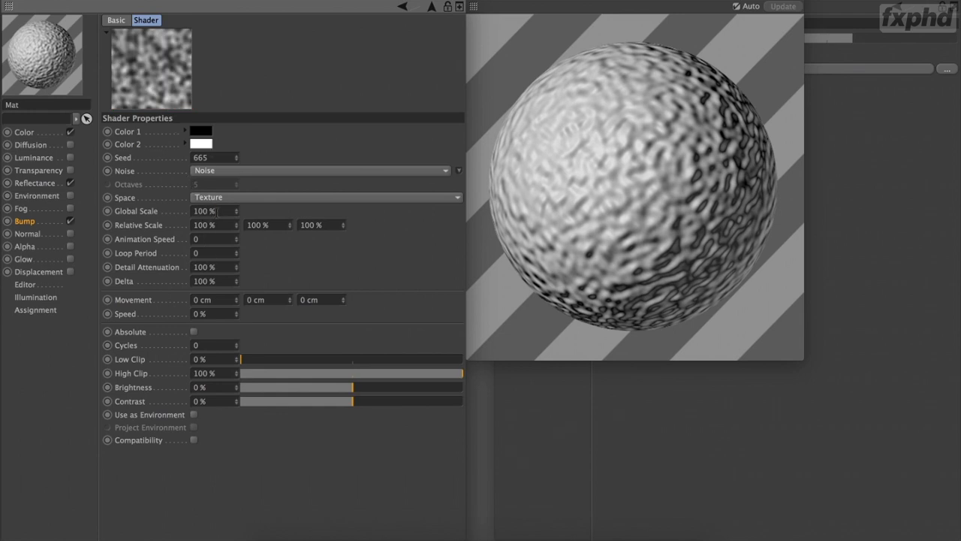
pyautogui.click(218, 211)
pyautogui.write('20')
pyautogui.press('Return')
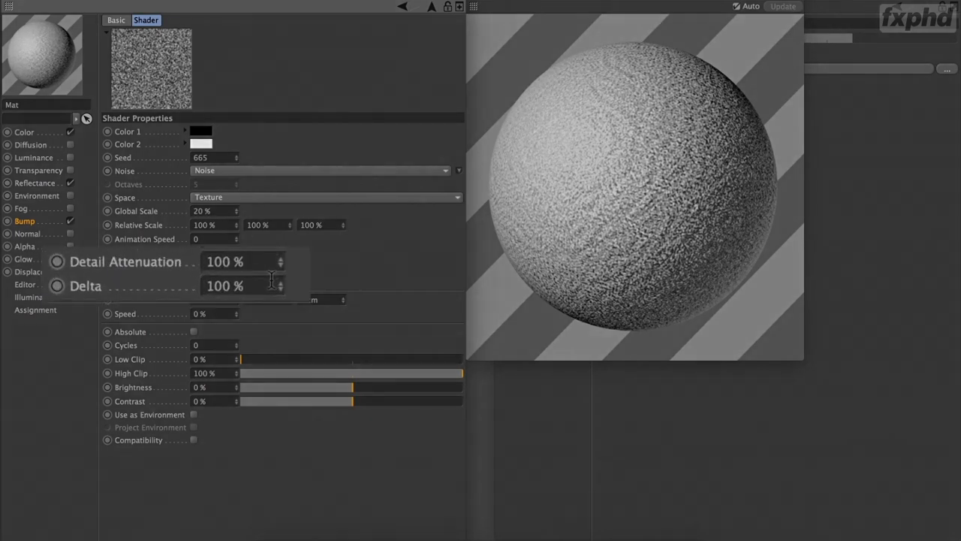
pyautogui.doubleClick(218, 281)
pyautogui.write('20')
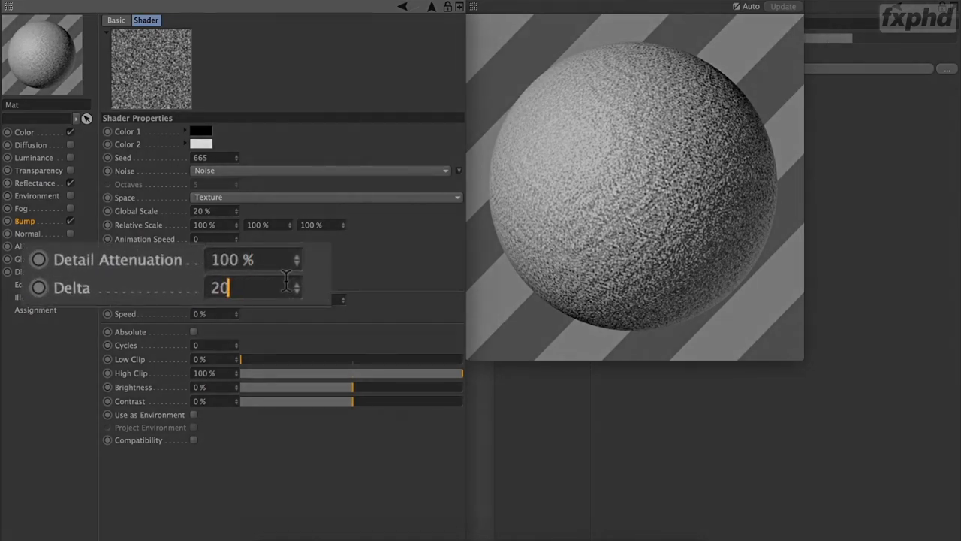
pyautogui.press('Return')
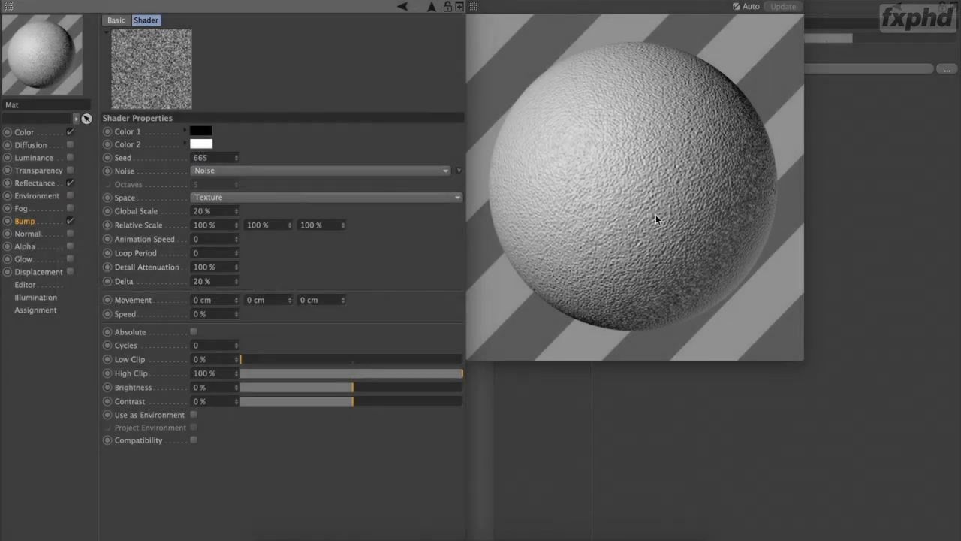
pyautogui.click(431, 9)
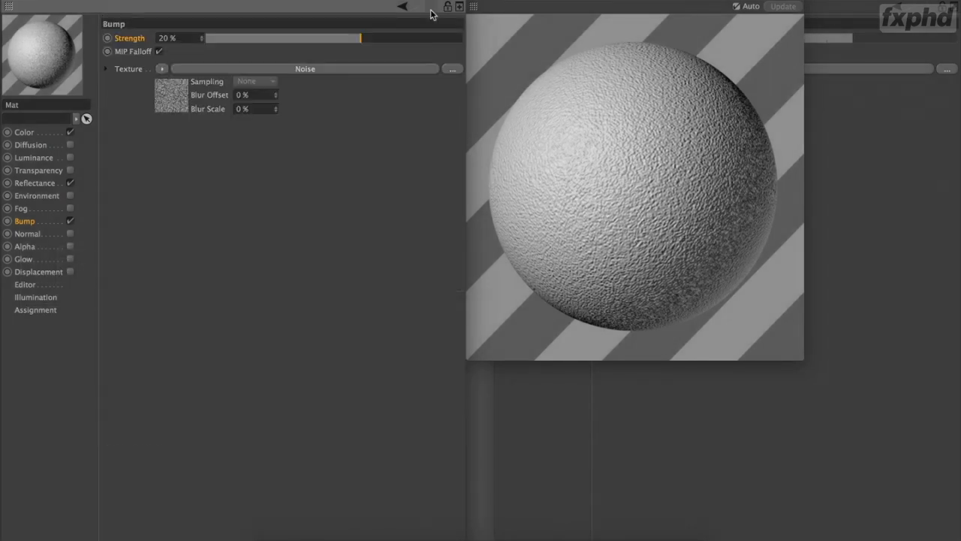
# - Toggle the Bump channel's MIP Falloff off and on, and read its help entry with the comparison image enlarged
pyautogui.click(159, 52)
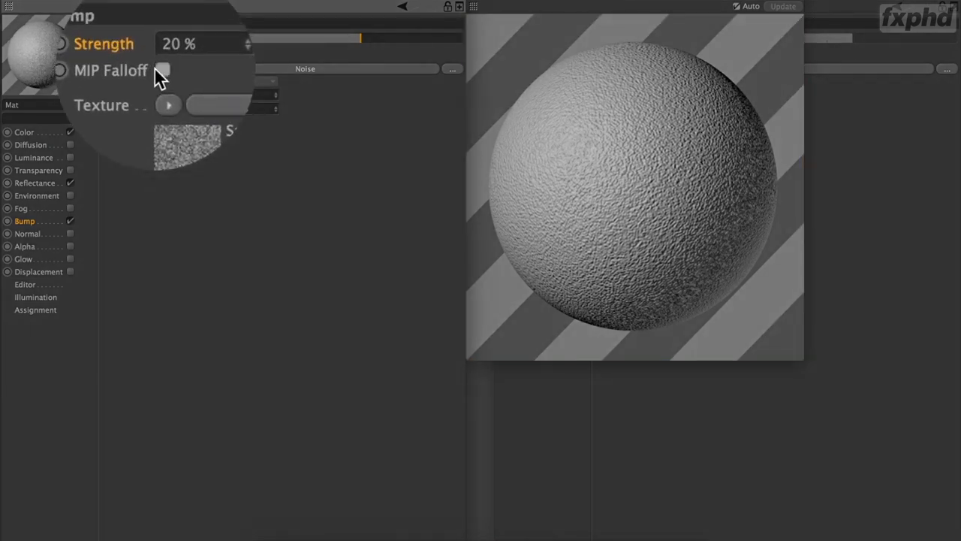
pyautogui.click(159, 52)
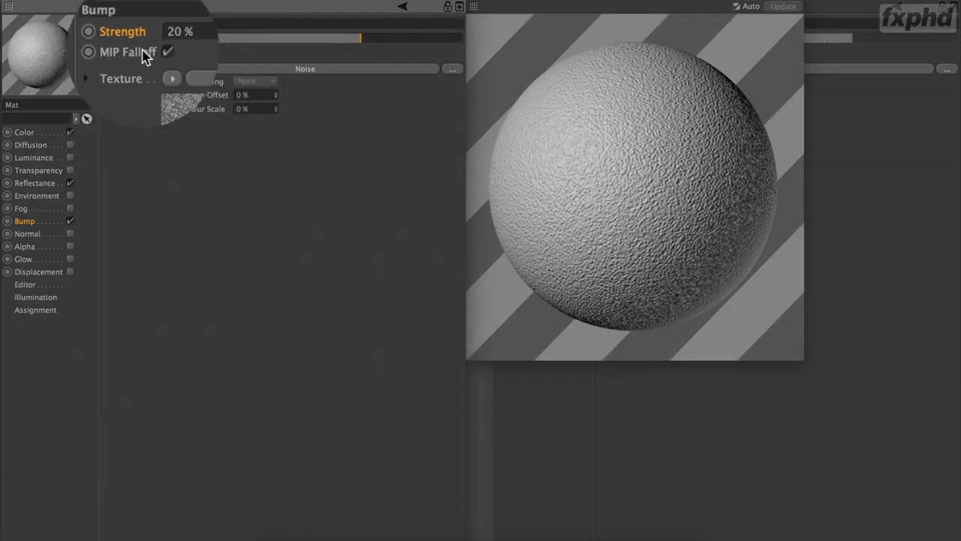
pyautogui.rightClick(143, 53)
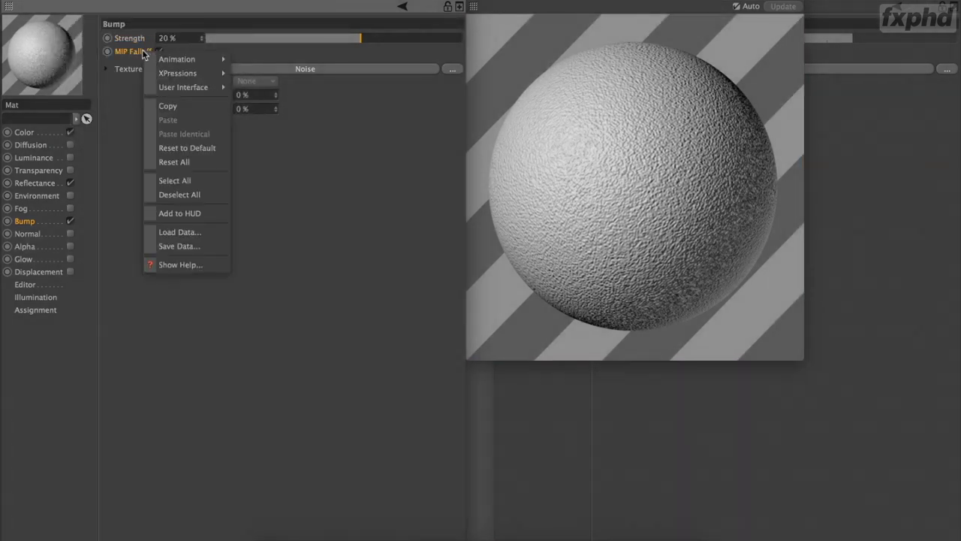
pyautogui.click(174, 264)
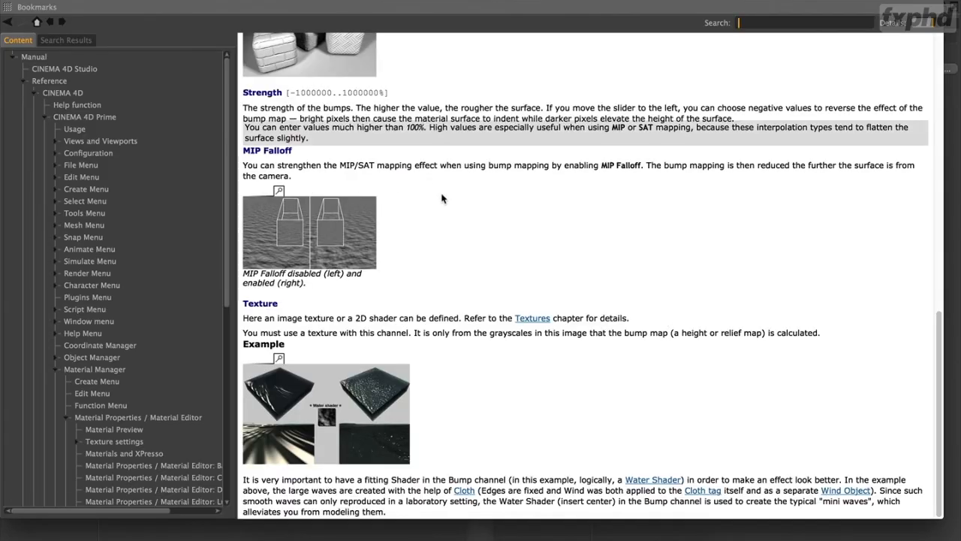
pyautogui.scroll(1, 441, 198)
pyautogui.scroll(7, 442, 197)
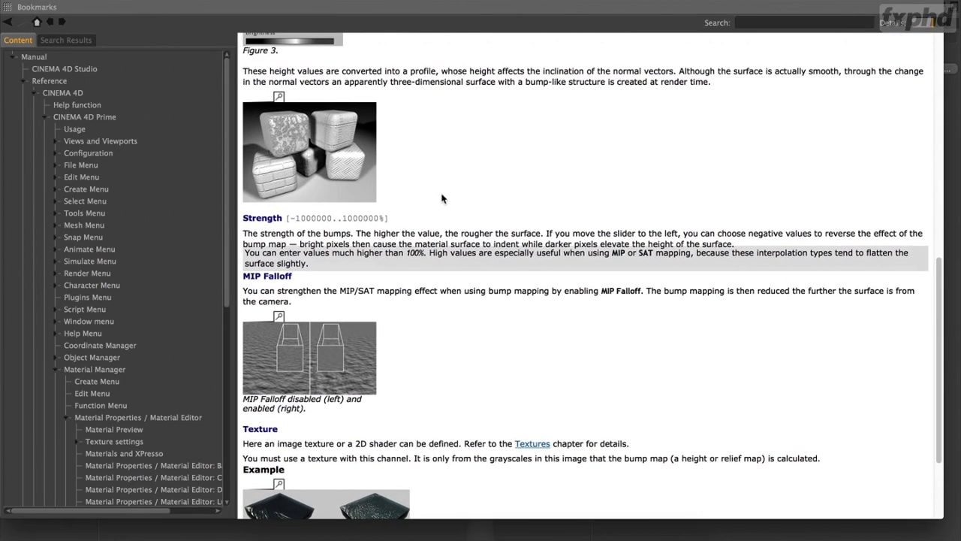
pyautogui.scroll(2, 442, 198)
pyautogui.scroll(-10, 442, 197)
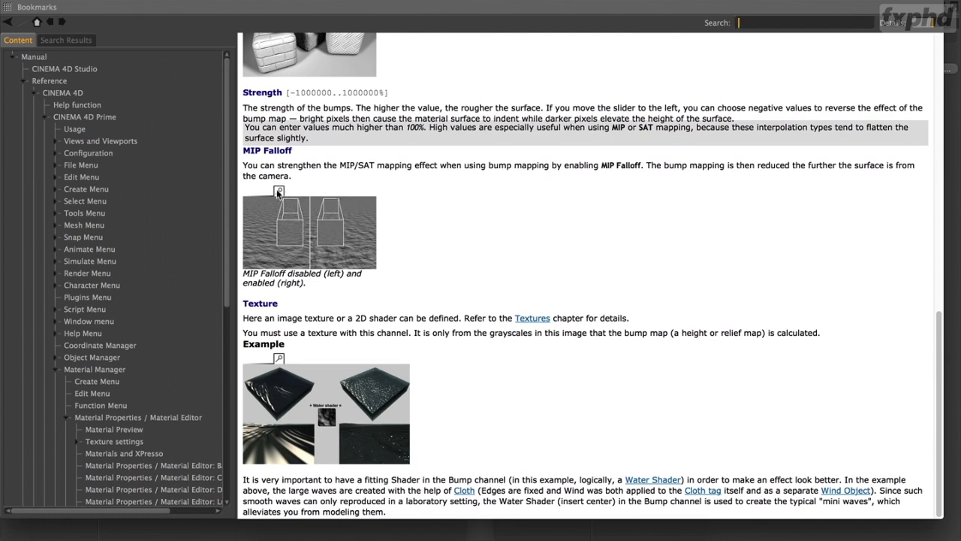
pyautogui.click(279, 192)
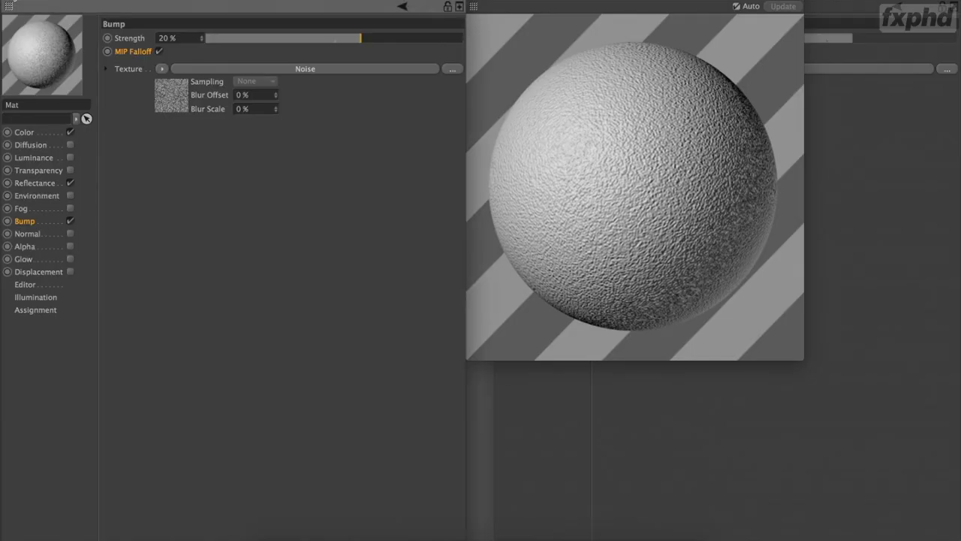
# - Disable the Bump channel of Mat and enable the Normal channel instead
pyautogui.click(70, 222)
pyautogui.click(70, 233)
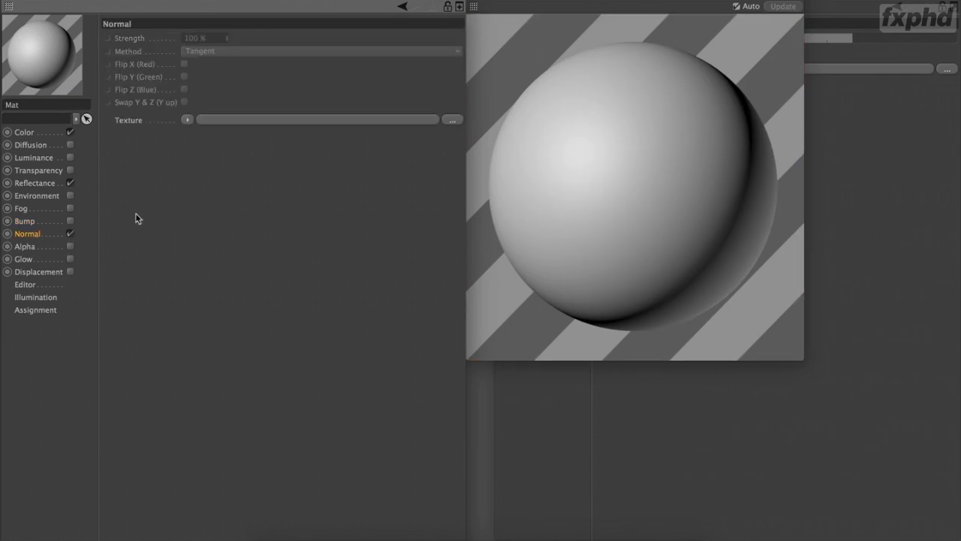
pyautogui.rightClick(45, 240)
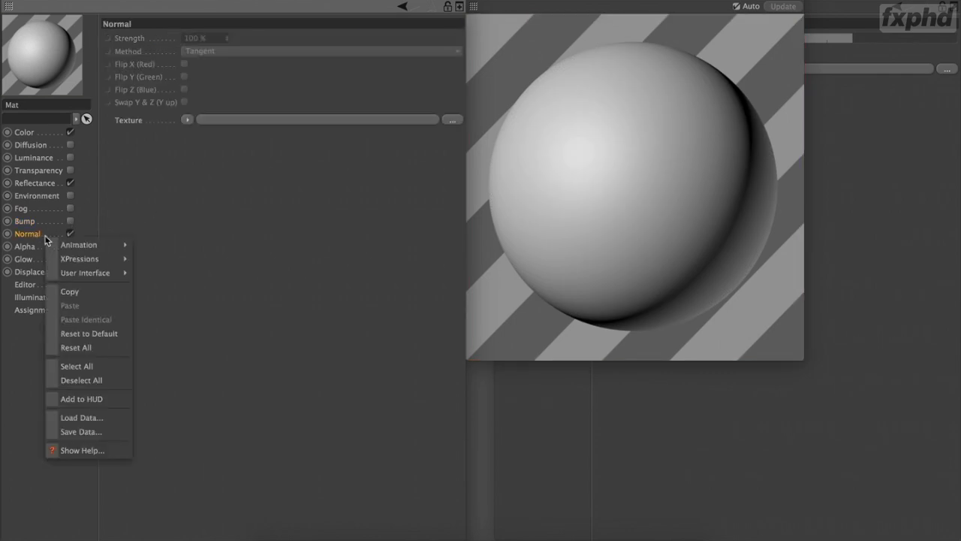
pyautogui.click(124, 152)
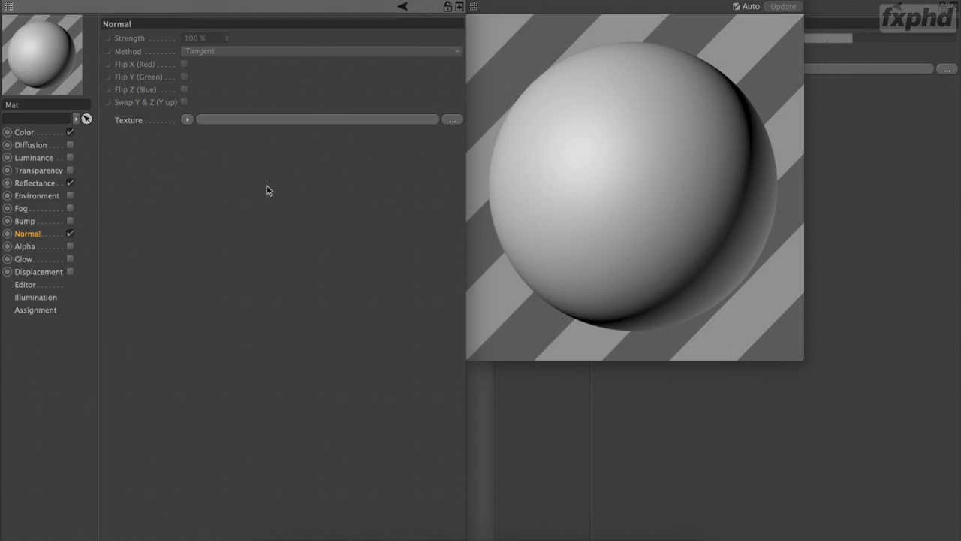
# - Open the help page for the Normal channel's texture and enlarge the image comparing normal strengths on yellow spheres
pyautogui.rightClick(139, 119)
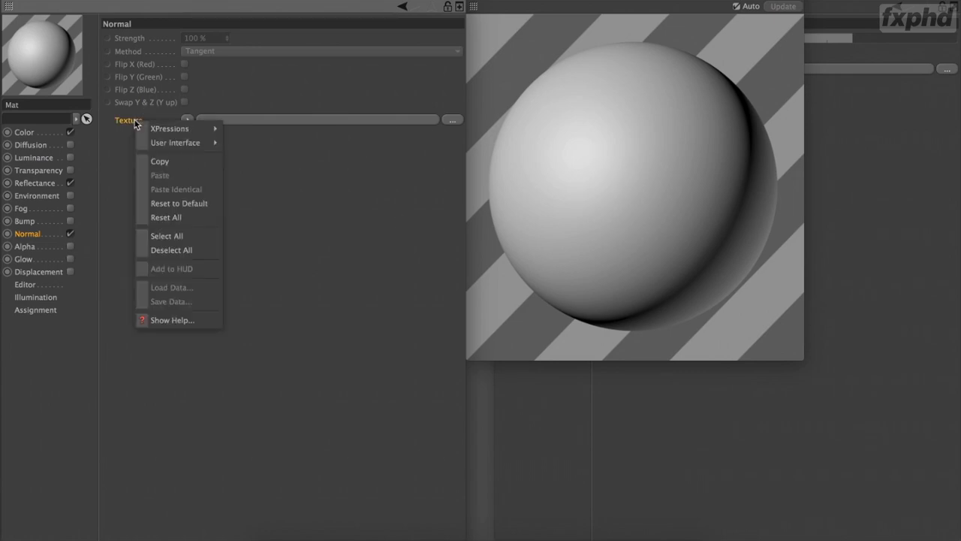
pyautogui.click(173, 320)
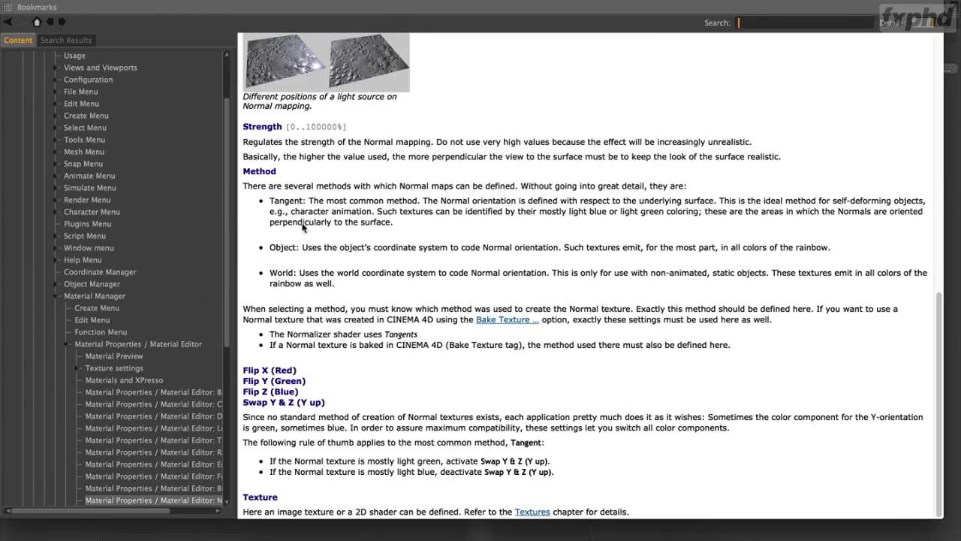
pyautogui.scroll(8, 304, 227)
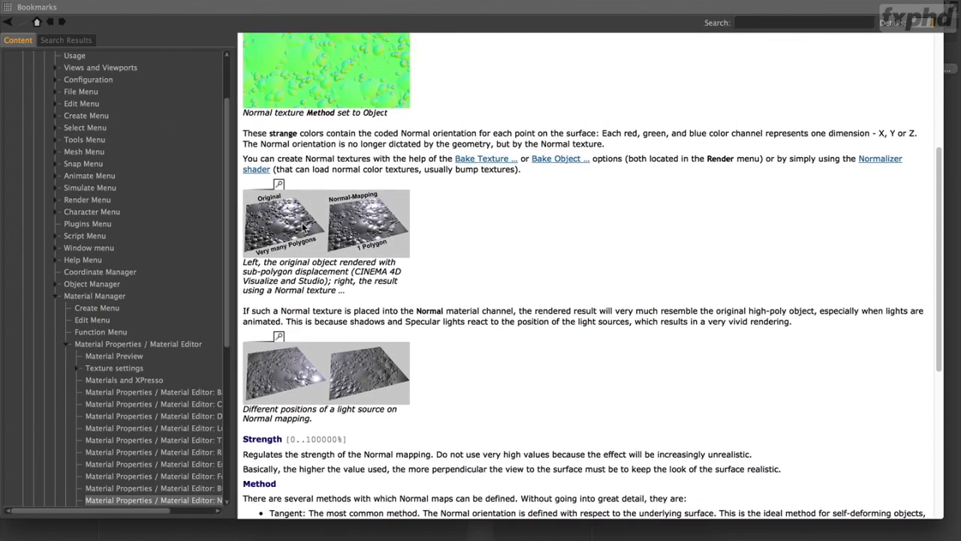
pyautogui.scroll(6, 303, 227)
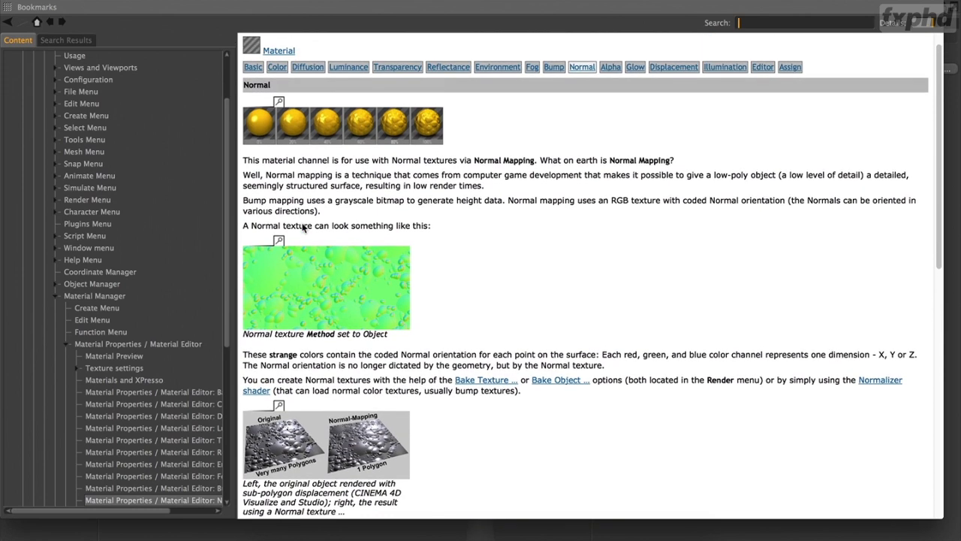
pyautogui.click(279, 102)
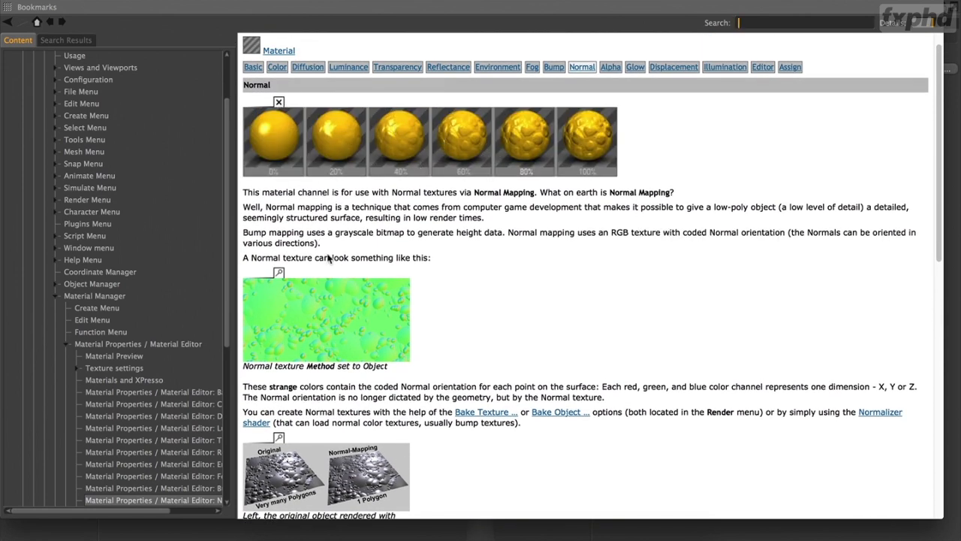
# - Enlarge the sample Normal texture image on the Normal help page and examine its color coding
pyautogui.scroll(-5, 327, 257)
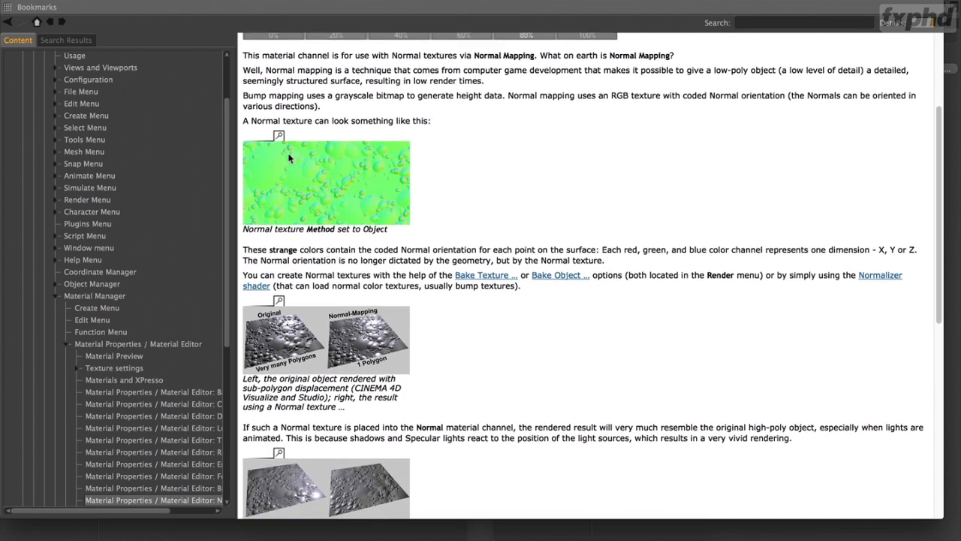
pyautogui.click(278, 135)
pyautogui.scroll(-4, 365, 221)
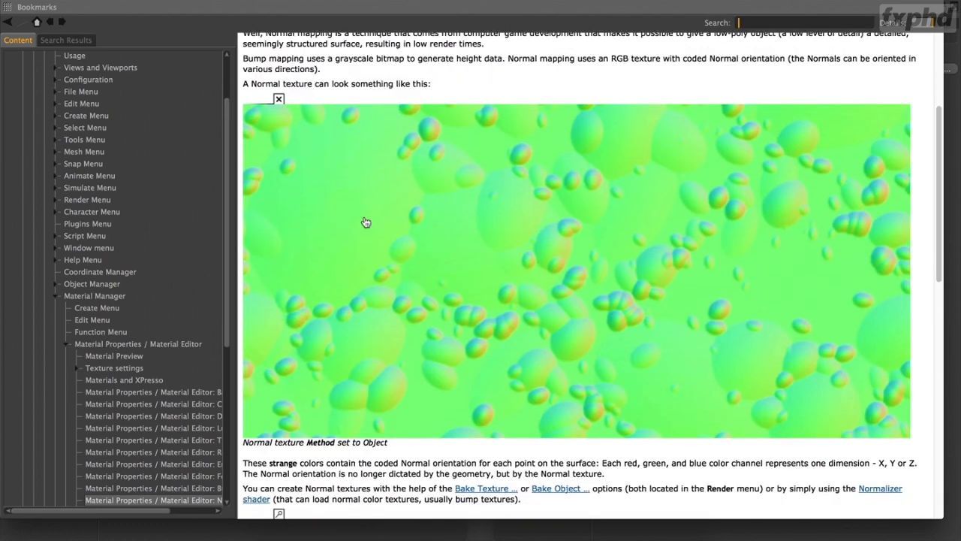
pyautogui.scroll(-5, 365, 222)
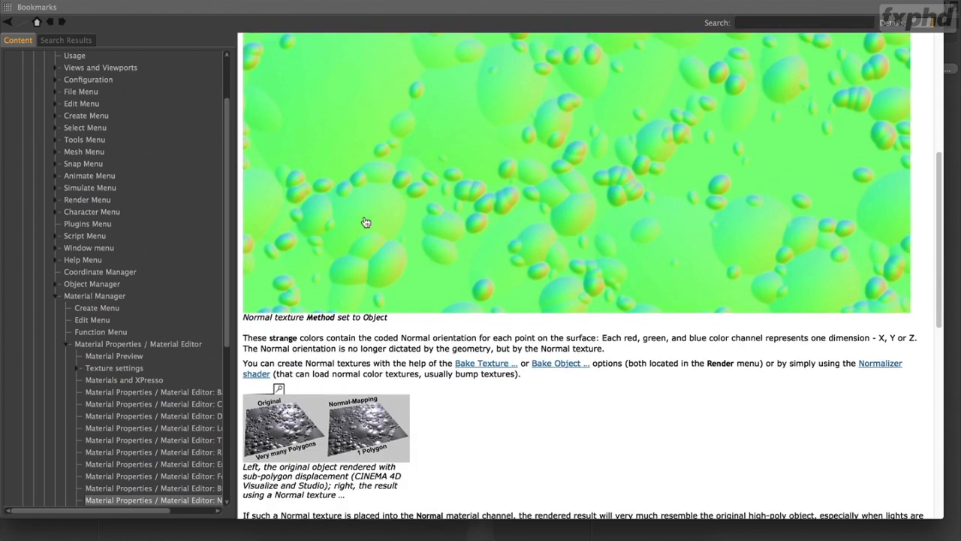
# - Enlarge the image comparing original geometry with Normal mapping and compare it with the sample Normal texture
pyautogui.click(277, 295)
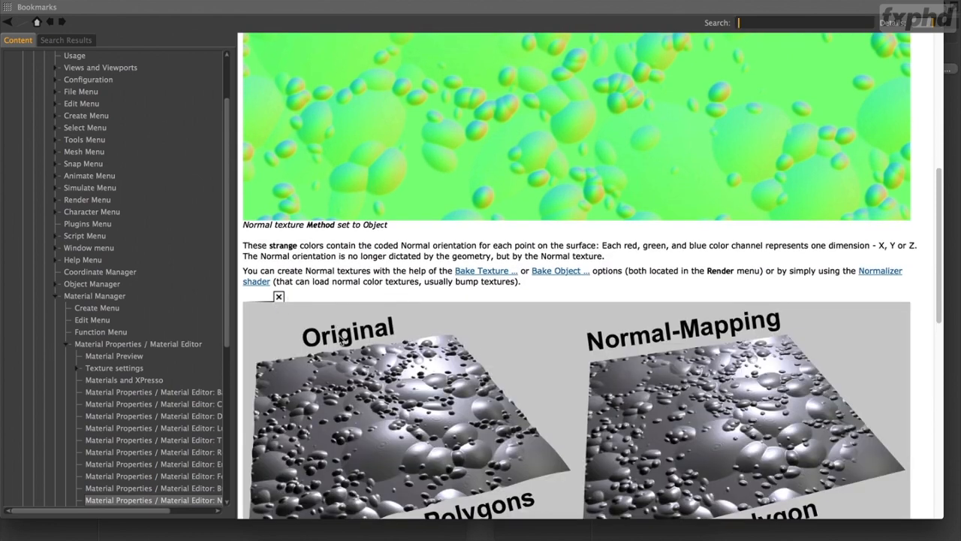
pyautogui.scroll(-5, 340, 342)
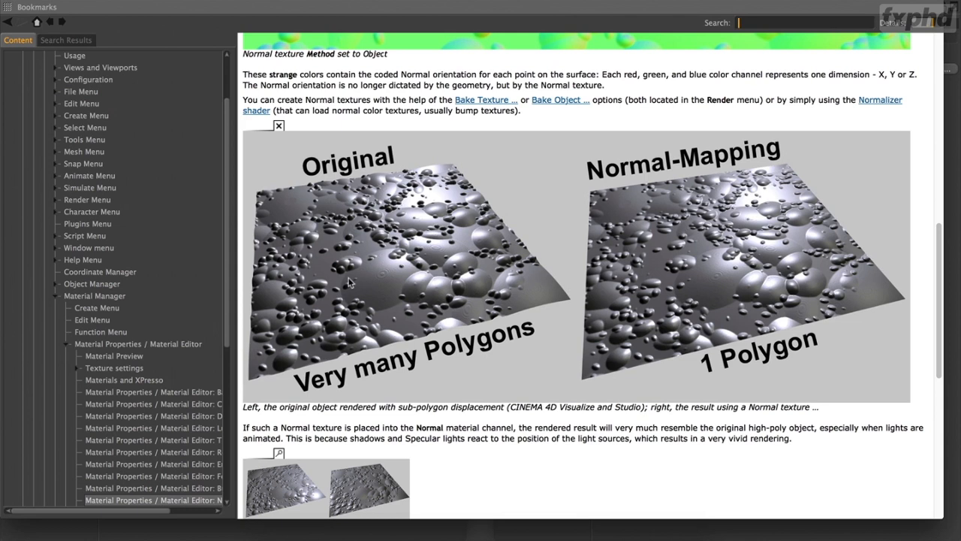
pyautogui.scroll(3, 394, 234)
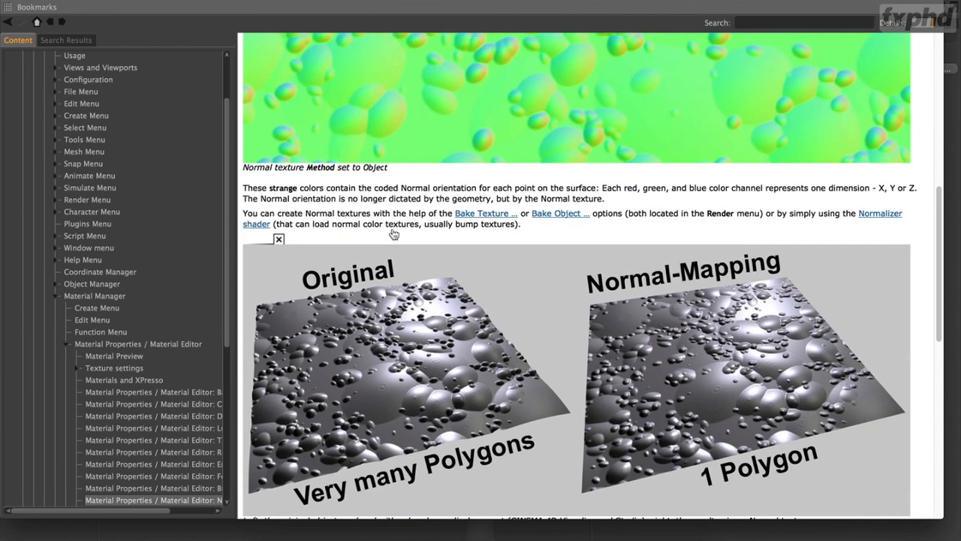
pyautogui.scroll(4, 394, 235)
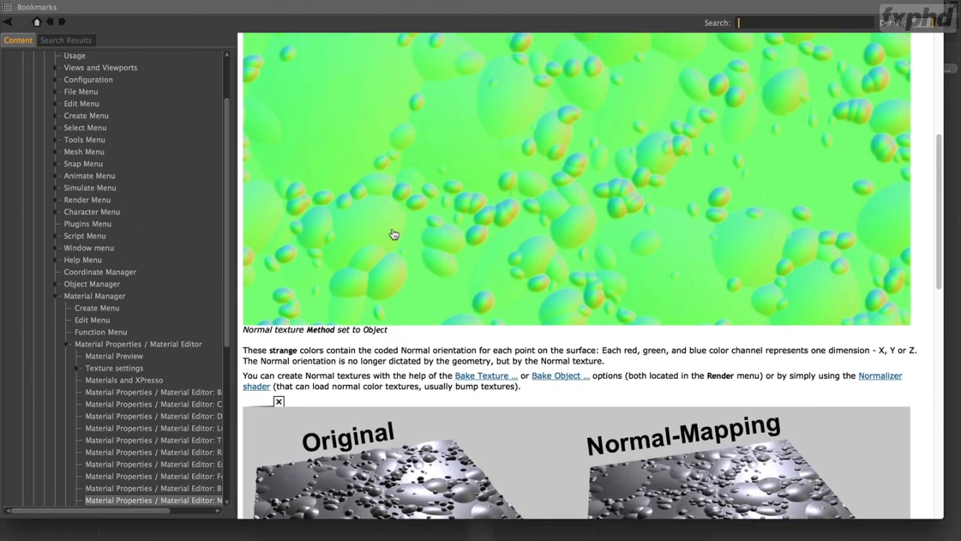
pyautogui.scroll(-7, 393, 234)
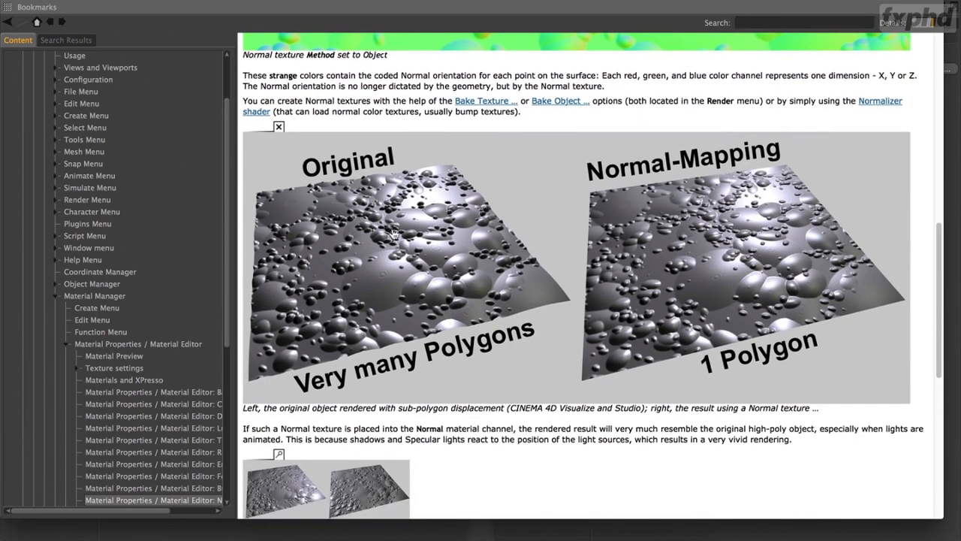
pyautogui.scroll(-2, 393, 234)
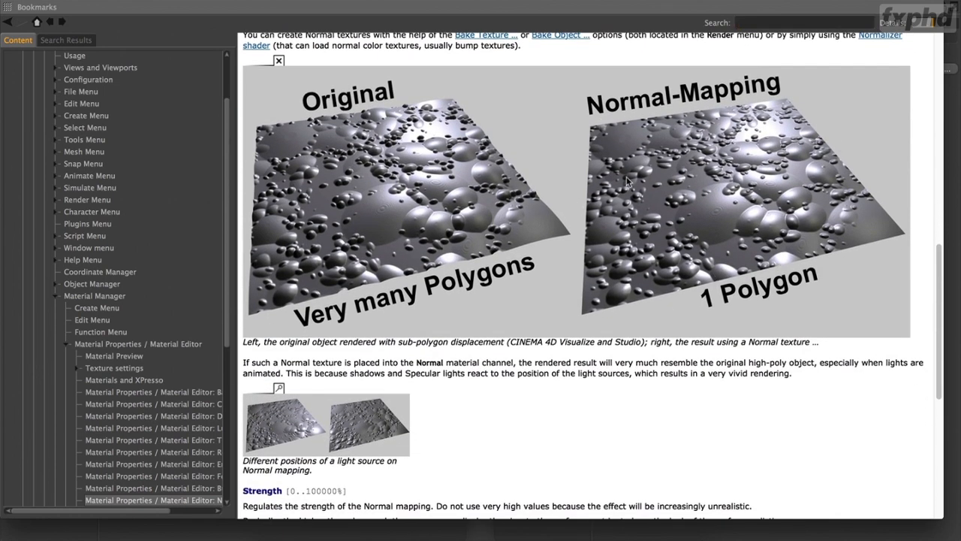
pyautogui.scroll(-2, 518, 226)
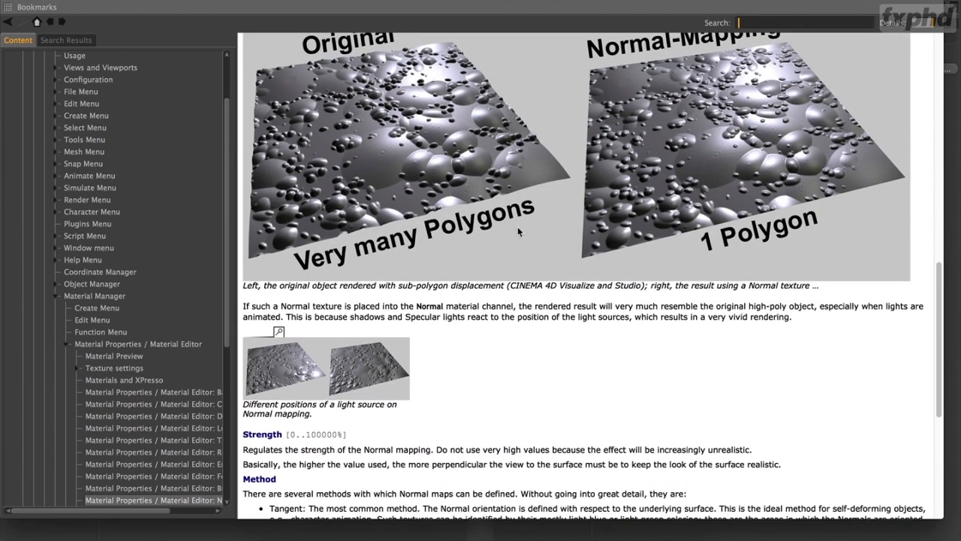
# - Enlarge the image of different light source positions on Normal mapping and compare it with the original versus Normal-mapping image
pyautogui.click(280, 331)
pyautogui.scroll(-3, 349, 333)
pyautogui.scroll(-3, 351, 340)
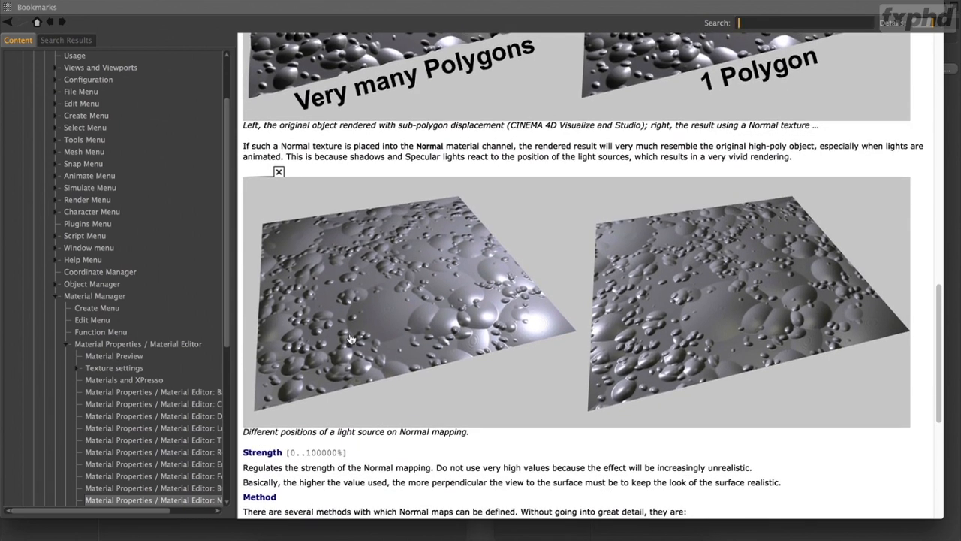
pyautogui.scroll(8, 350, 340)
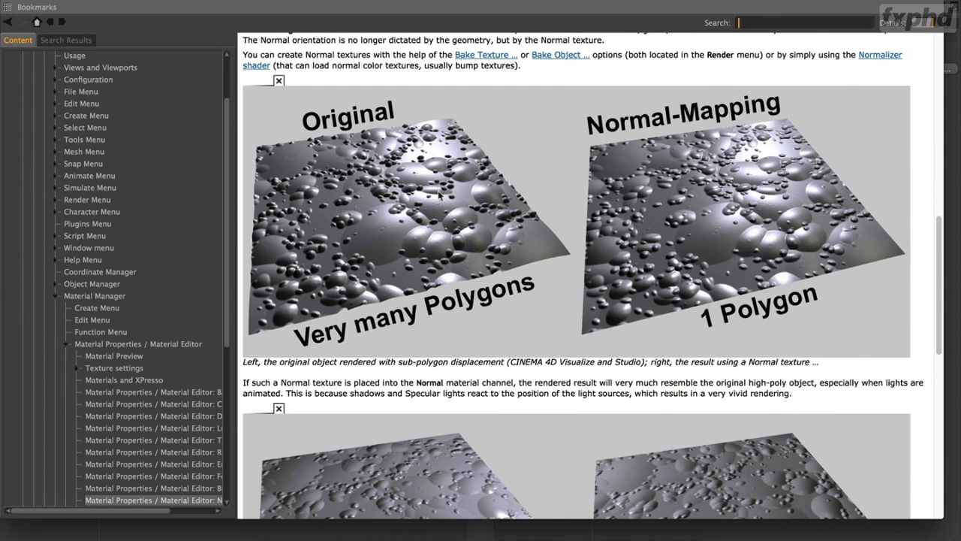
pyautogui.scroll(1, 438, 195)
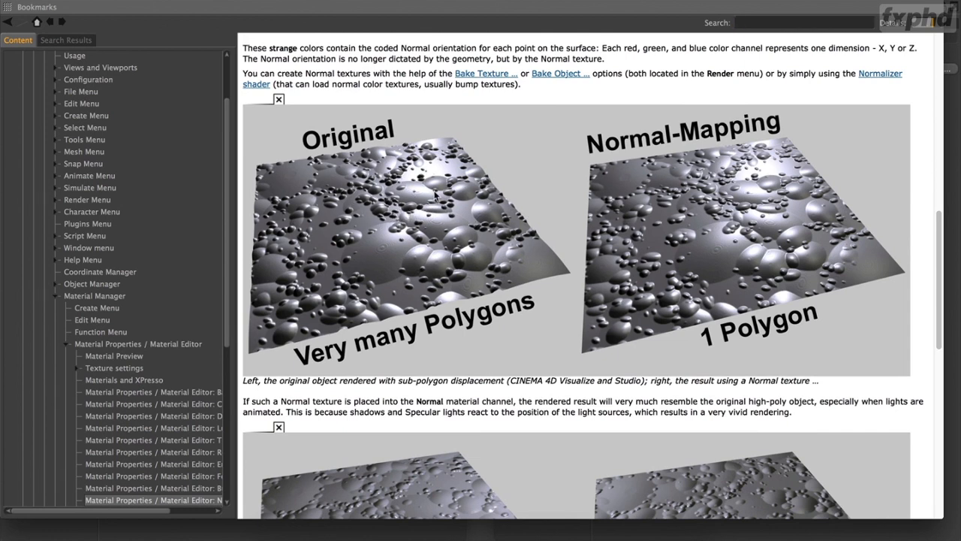
pyautogui.scroll(-1, 434, 194)
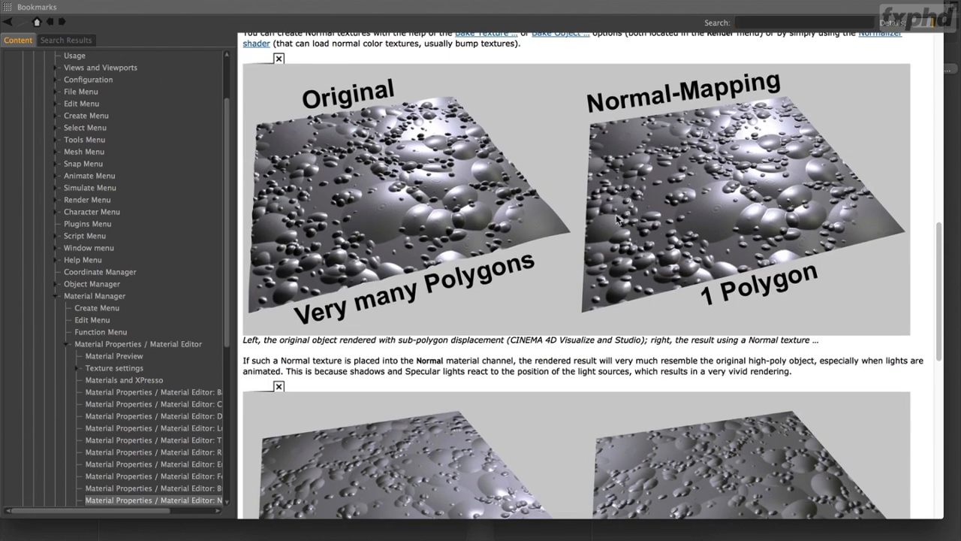
pyautogui.scroll(-3, 659, 216)
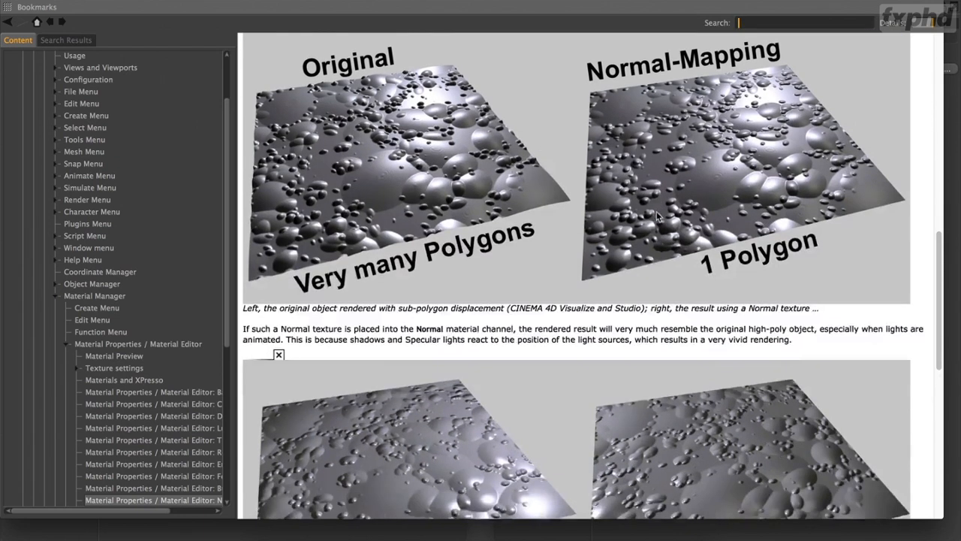
pyautogui.scroll(-6, 658, 217)
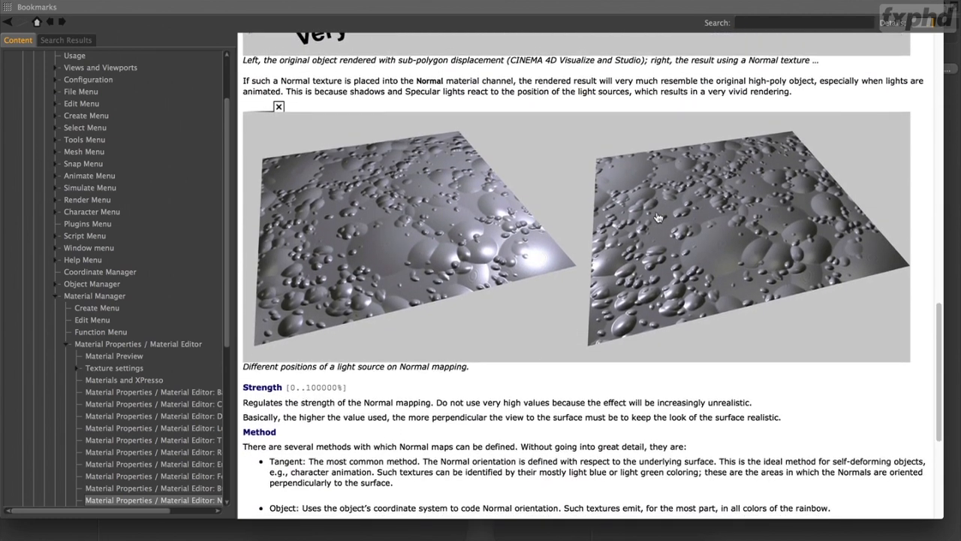
pyautogui.scroll(-1, 657, 211)
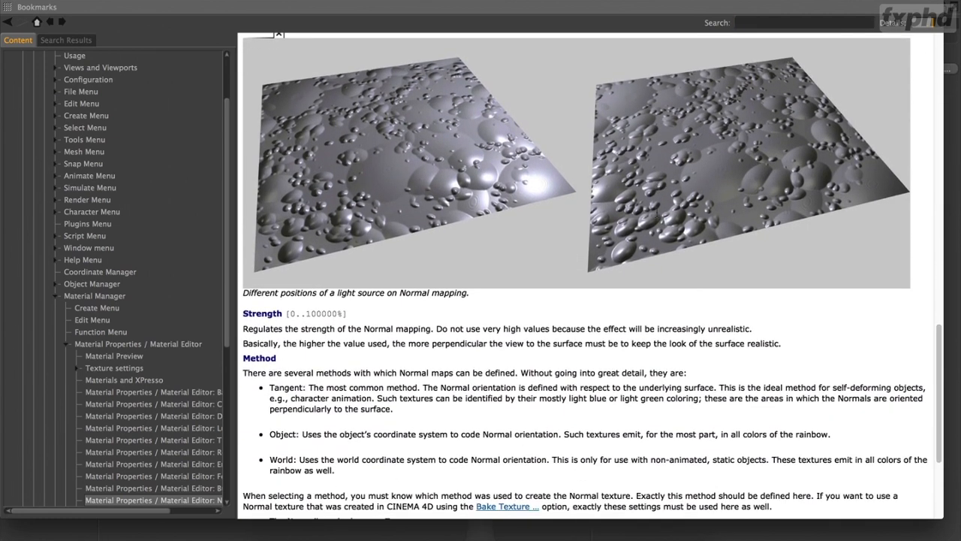
# - Review the Normal help page's enlarged comparison images and sample texture once more, and close the help window
pyautogui.scroll(5, 656, 211)
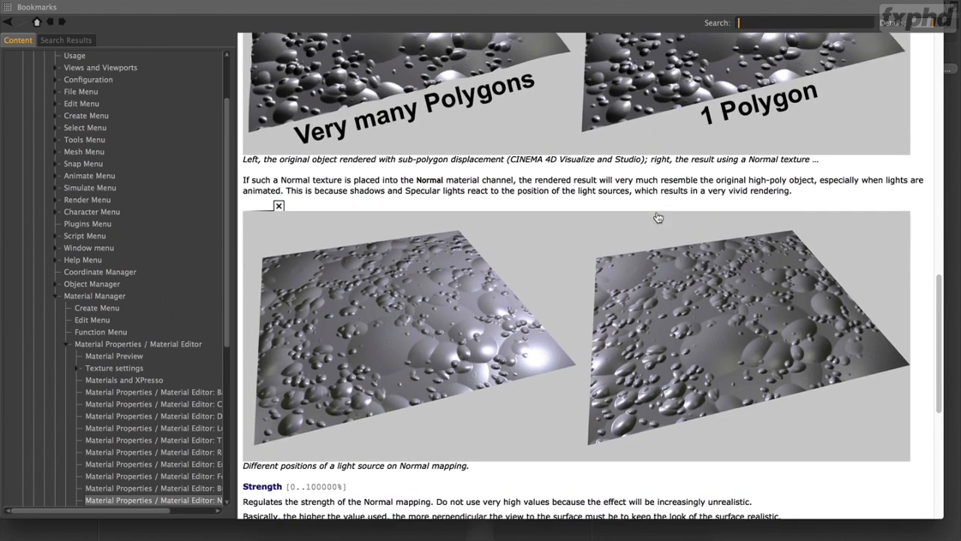
pyautogui.scroll(4, 658, 217)
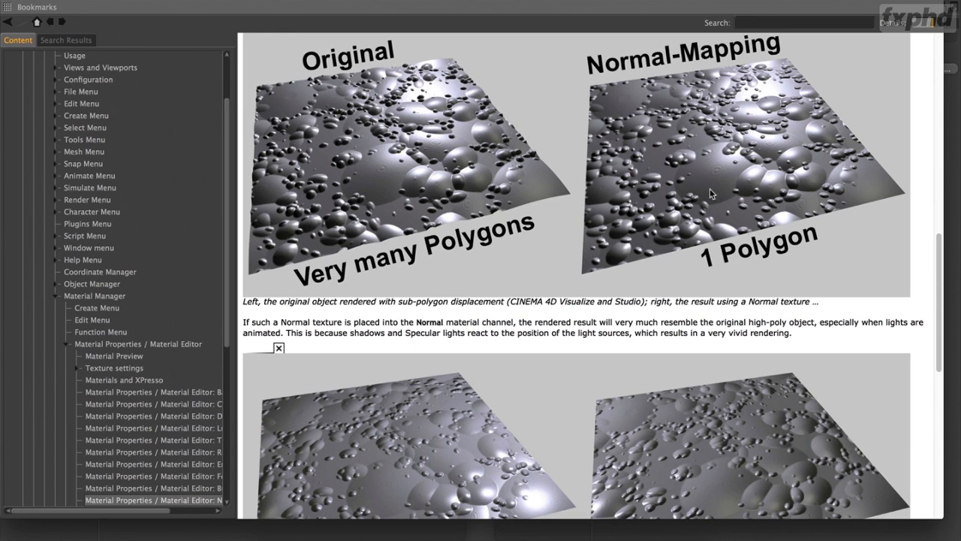
pyautogui.scroll(3, 659, 159)
pyautogui.scroll(6, 659, 161)
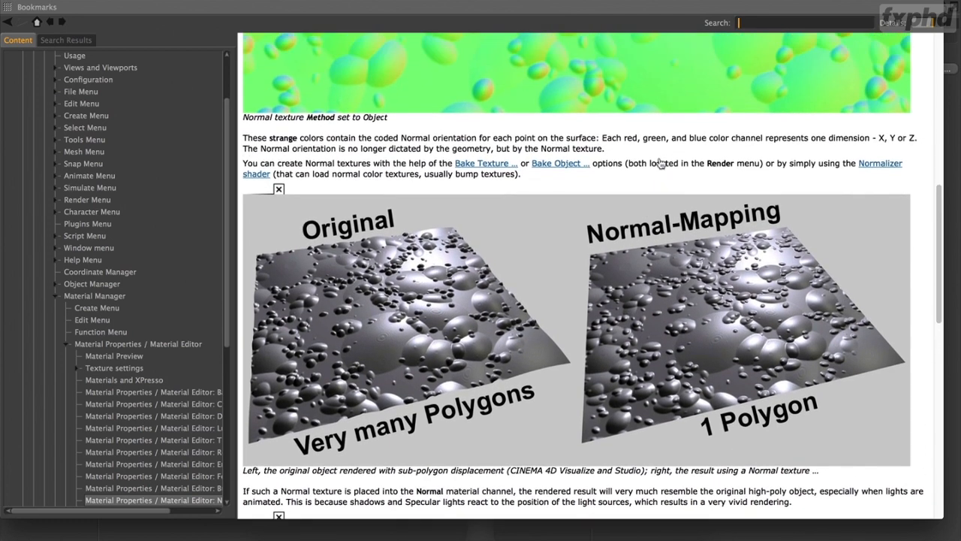
pyautogui.scroll(7, 635, 163)
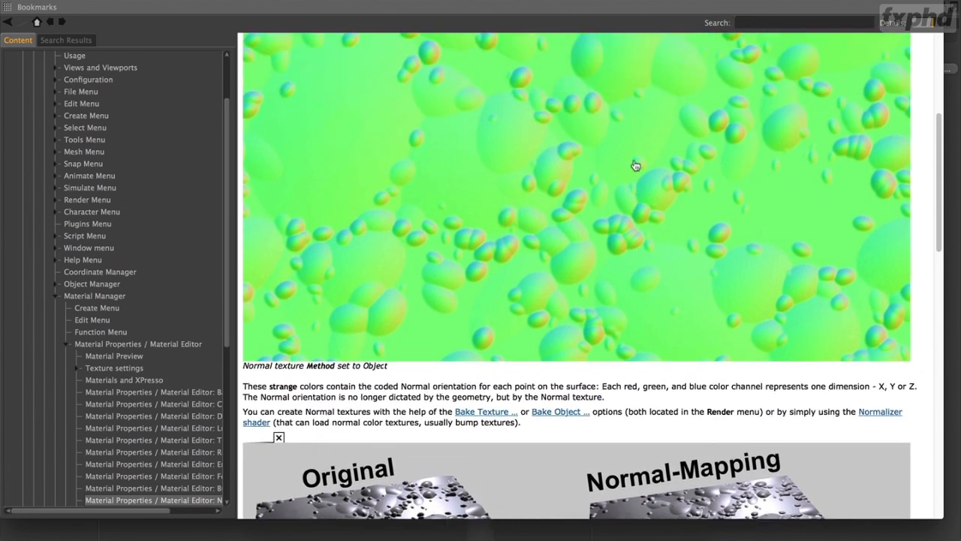
pyautogui.scroll(1, 479, 216)
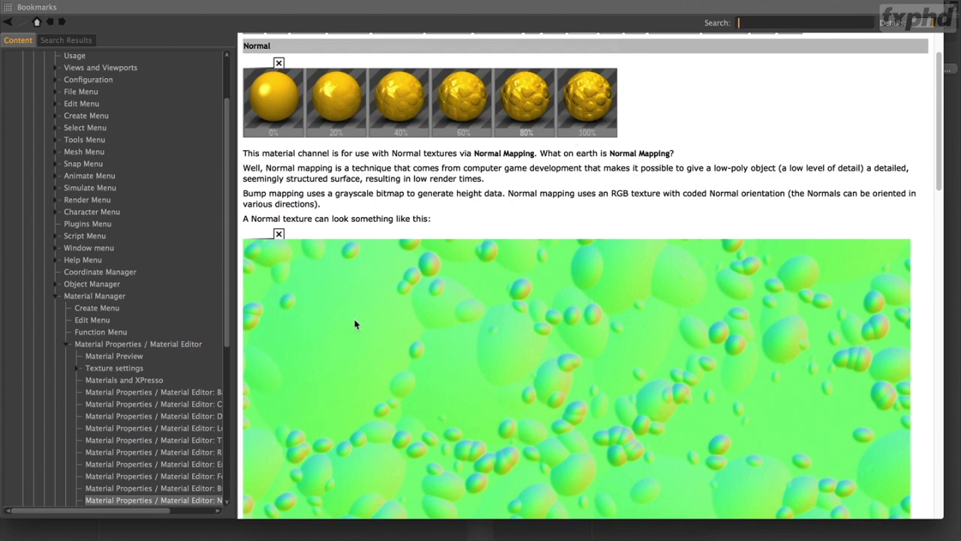
pyautogui.scroll(-10, 388, 411)
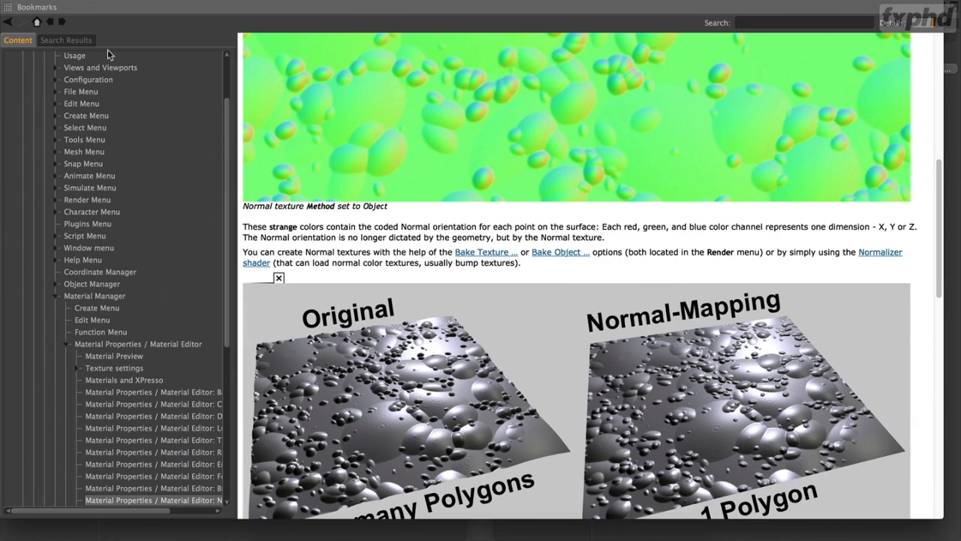
pyautogui.click(9, 5)
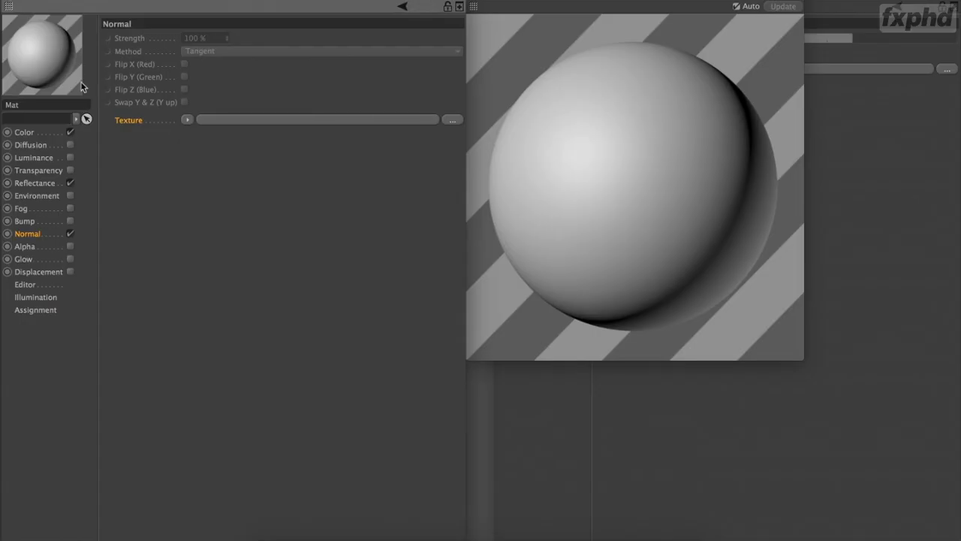
# - Enable the Alpha channel of Mat, disable its Normal channel, and close the separate material preview window
pyautogui.click(70, 246)
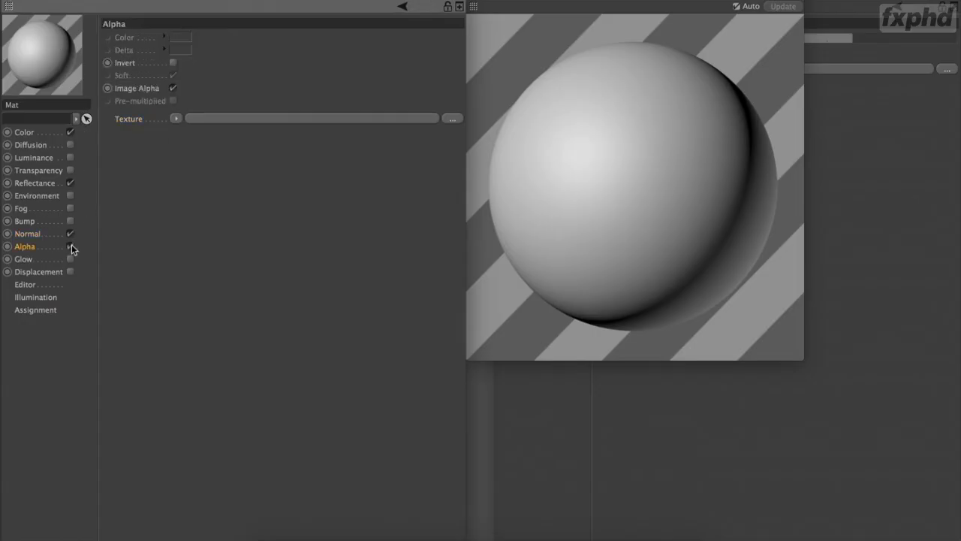
pyautogui.click(70, 233)
pyautogui.click(476, 2)
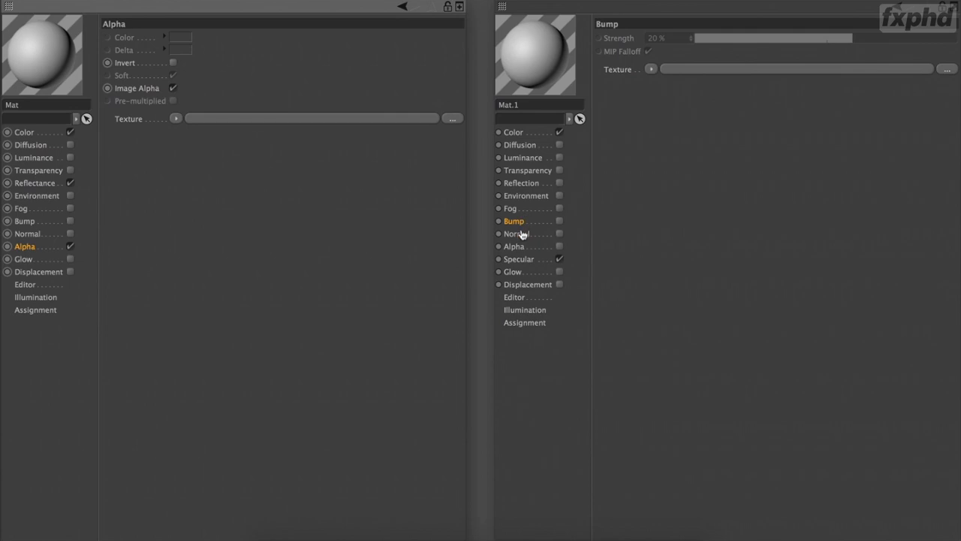
# - Compare the Bump, Normal and Alpha channel settings of Mat with those of Mat.1
pyautogui.click(49, 221)
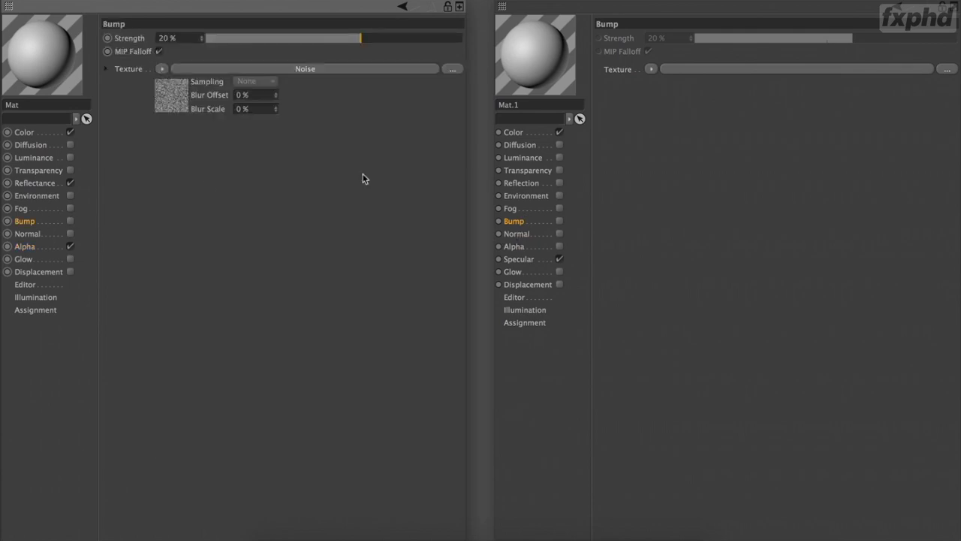
pyautogui.click(521, 235)
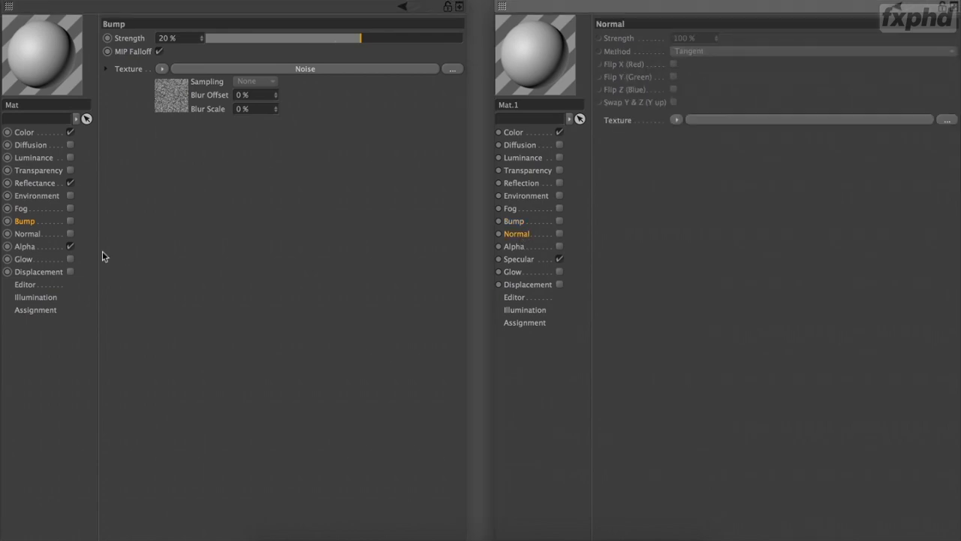
pyautogui.click(30, 234)
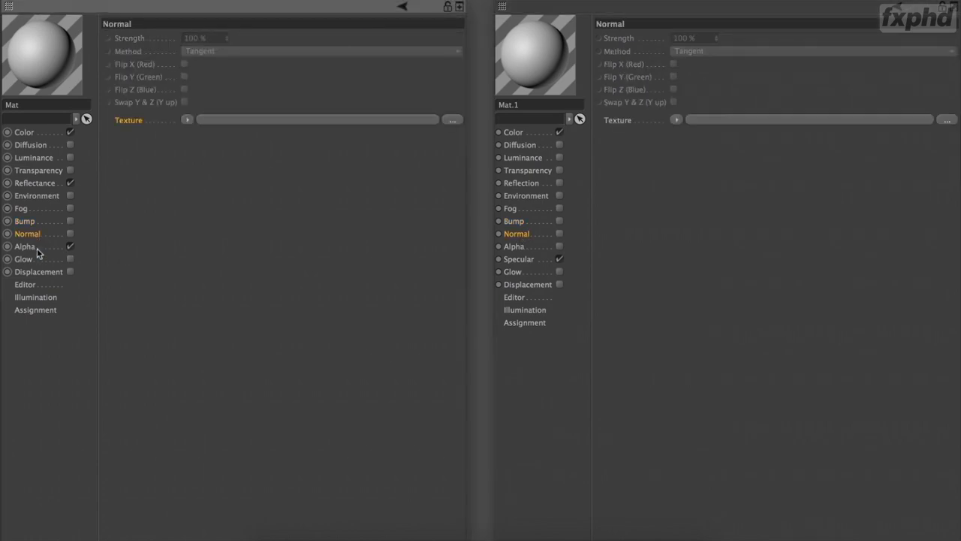
pyautogui.click(36, 248)
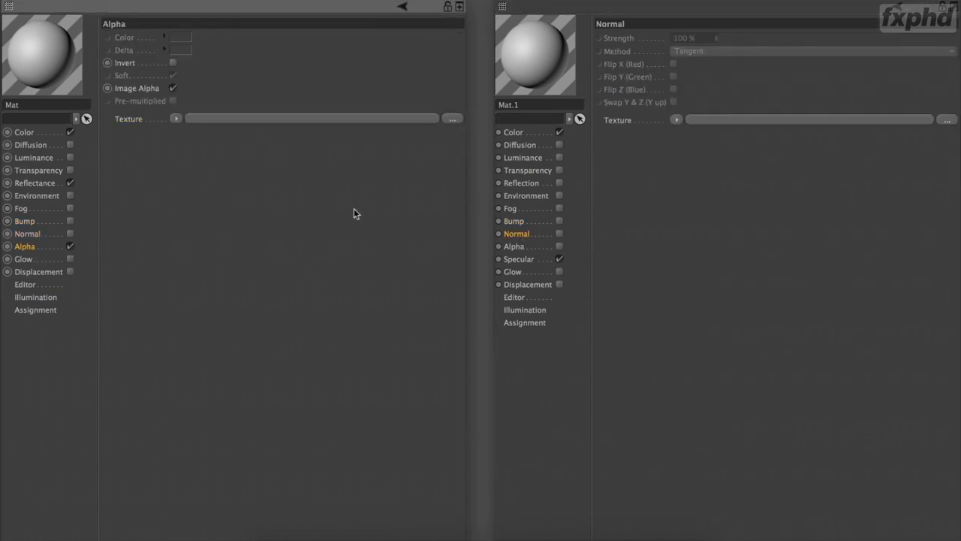
pyautogui.click(515, 247)
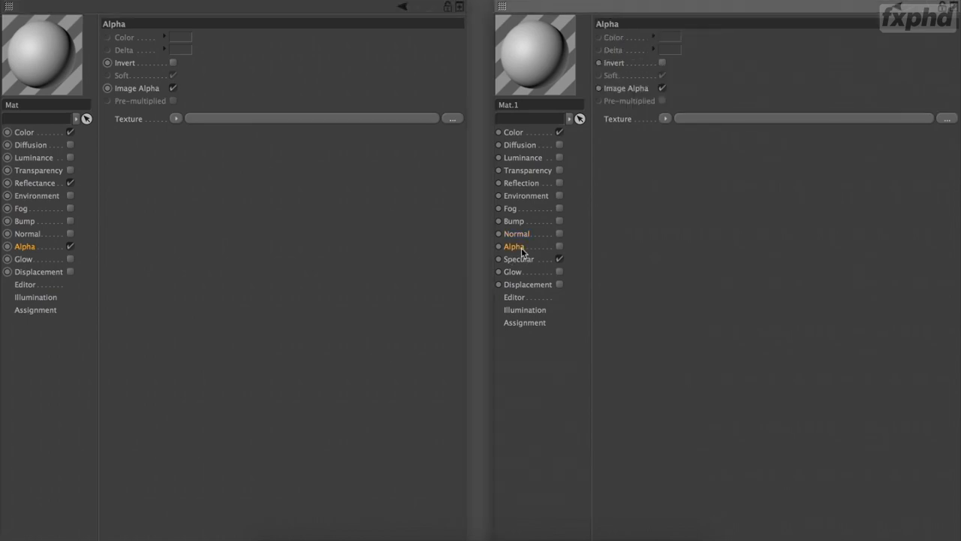
# - Load a Noise shader as Mat's Alpha texture and open its shader properties alongside a separate material preview window
pyautogui.click(174, 119)
pyautogui.click(191, 290)
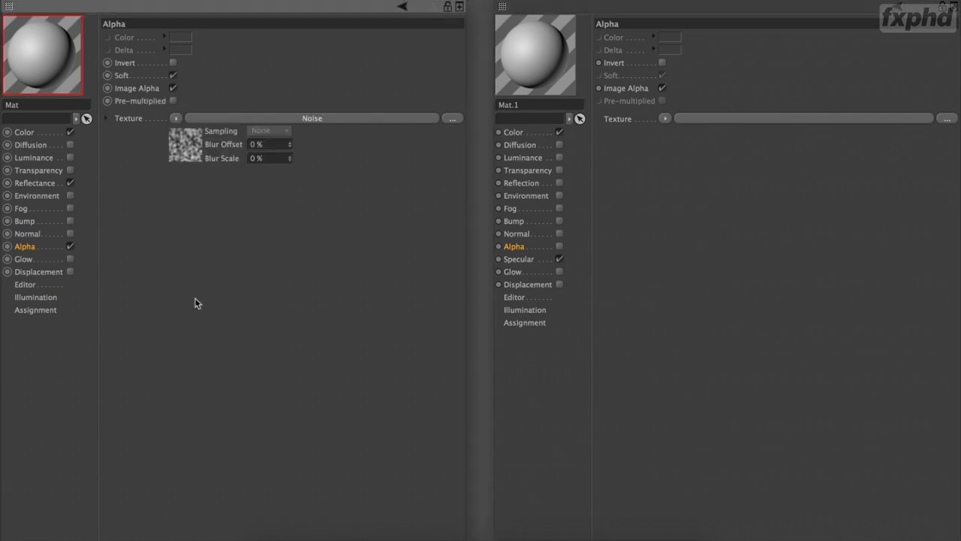
pyautogui.rightClick(67, 77)
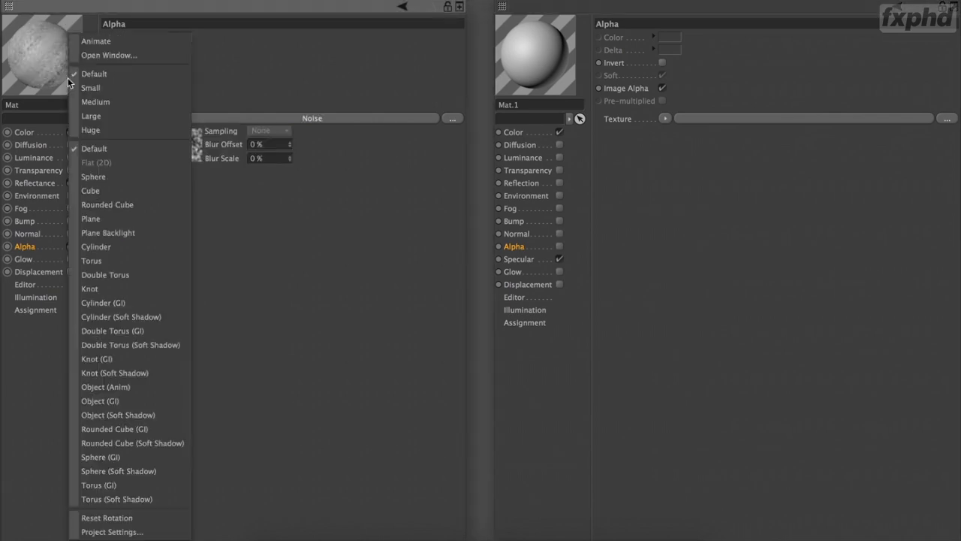
pyautogui.click(120, 56)
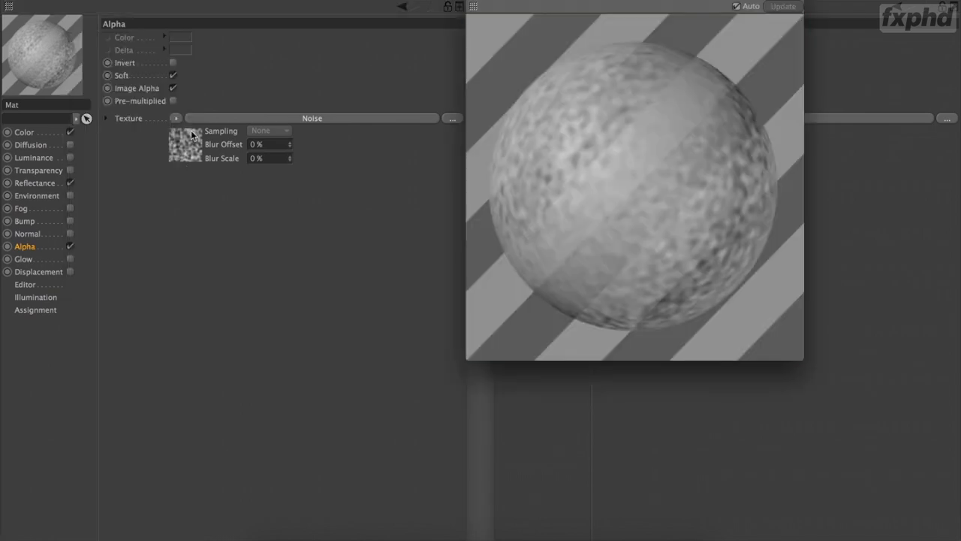
pyautogui.click(191, 132)
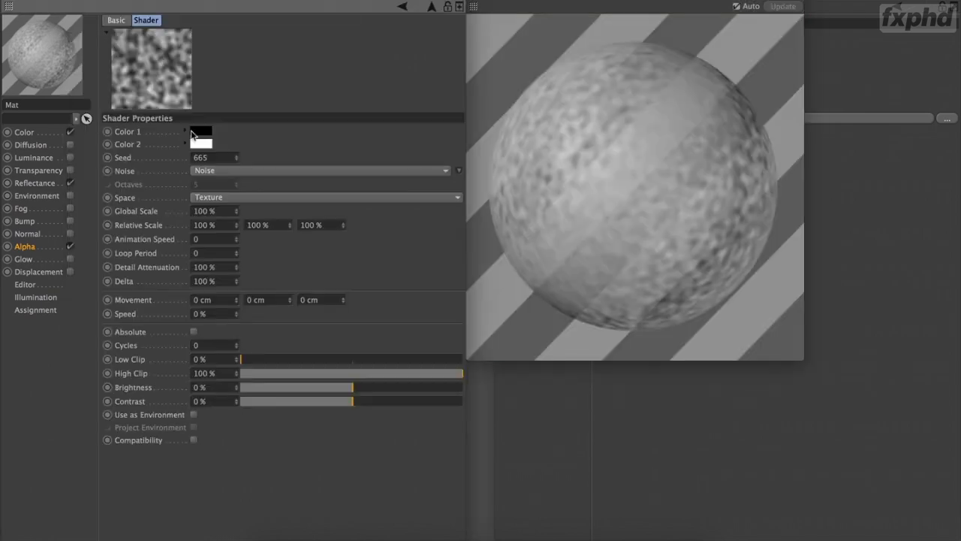
# - Set the Alpha Noise shader's Low Clip to 40 % and High Clip to 49 % for sharper black and white patches
pyautogui.click(280, 359)
pyautogui.click(322, 373)
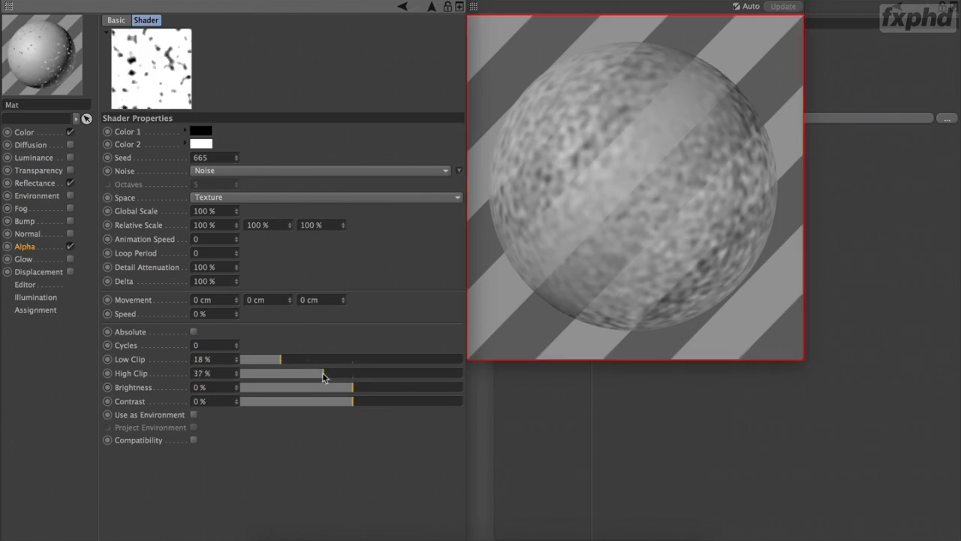
pyautogui.click(350, 373)
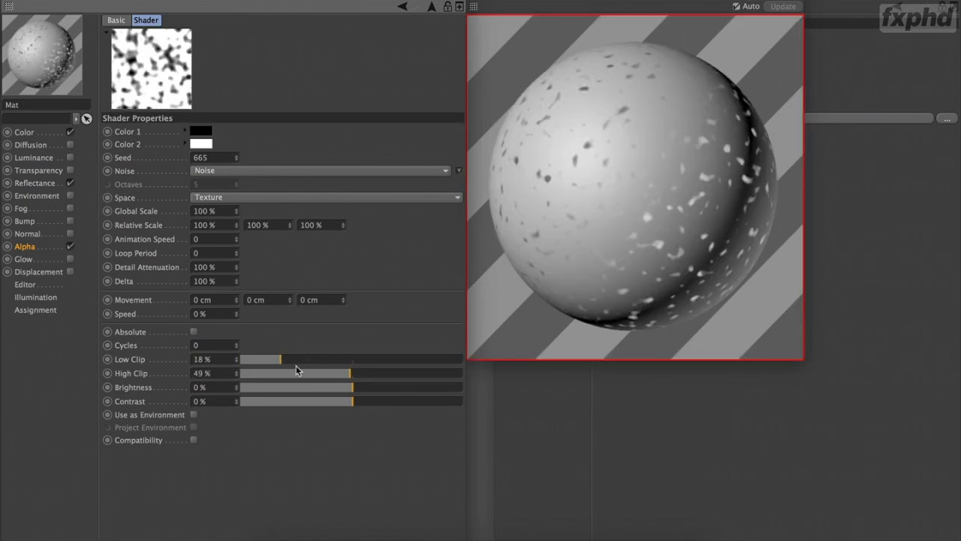
pyautogui.click(290, 359)
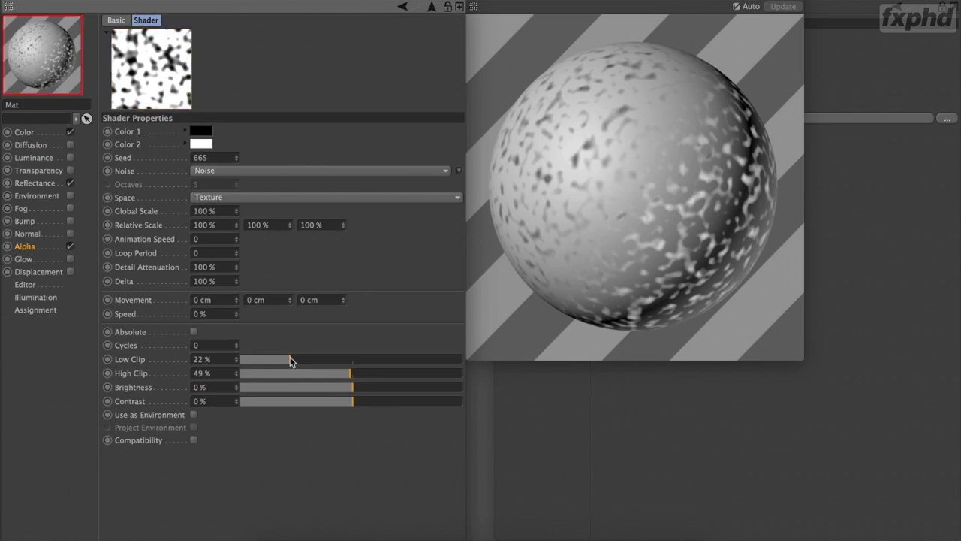
pyautogui.moveTo(294, 363); pyautogui.dragTo(313, 361)
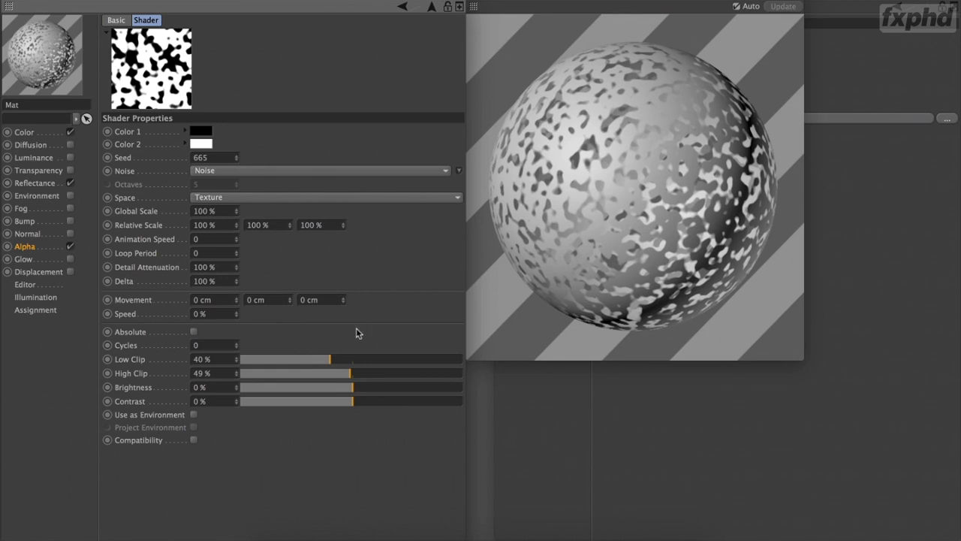
# - Set the Noise shader's Global Scale to 500 % and Low Clip to 48 %, and return to the Alpha channel settings
pyautogui.doubleClick(204, 211)
pyautogui.write('50')
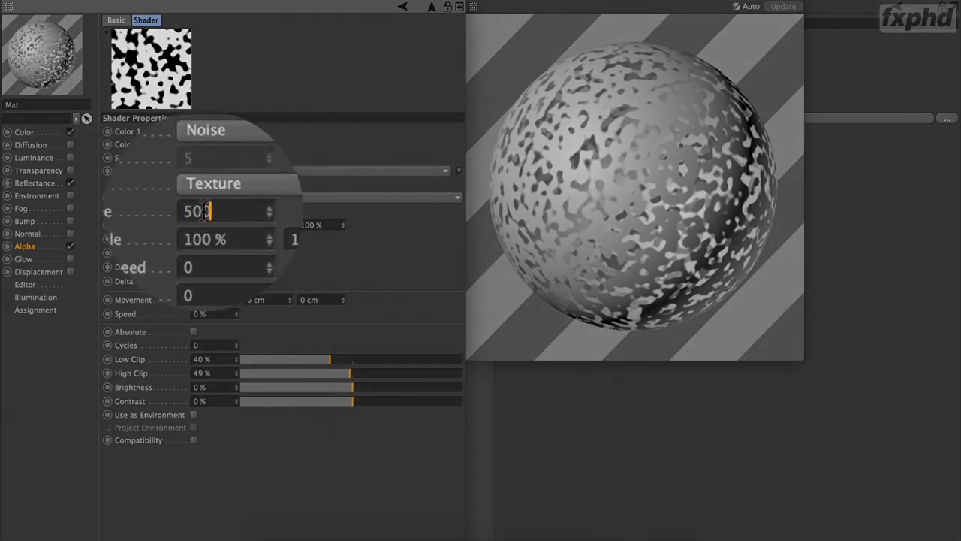
pyautogui.write('0')
pyautogui.press('Return')
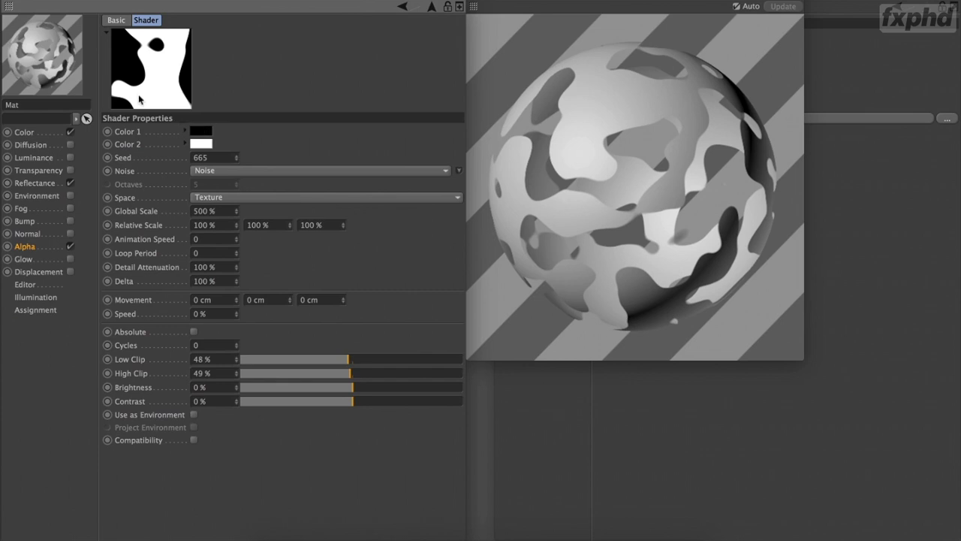
pyautogui.click(430, 7)
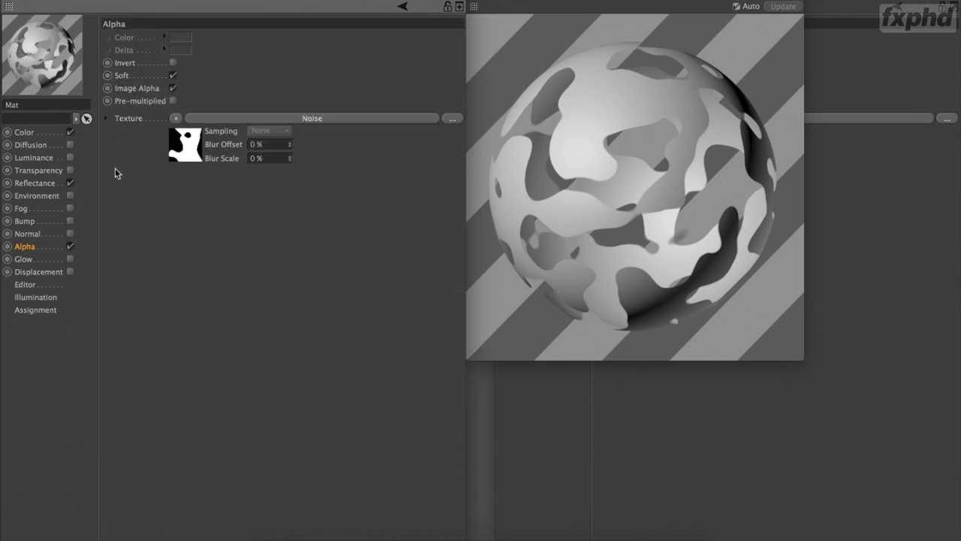
# - Disable Mat's Alpha channel, and switch its Glow channel on and off again to preview the effect
pyautogui.click(50, 260)
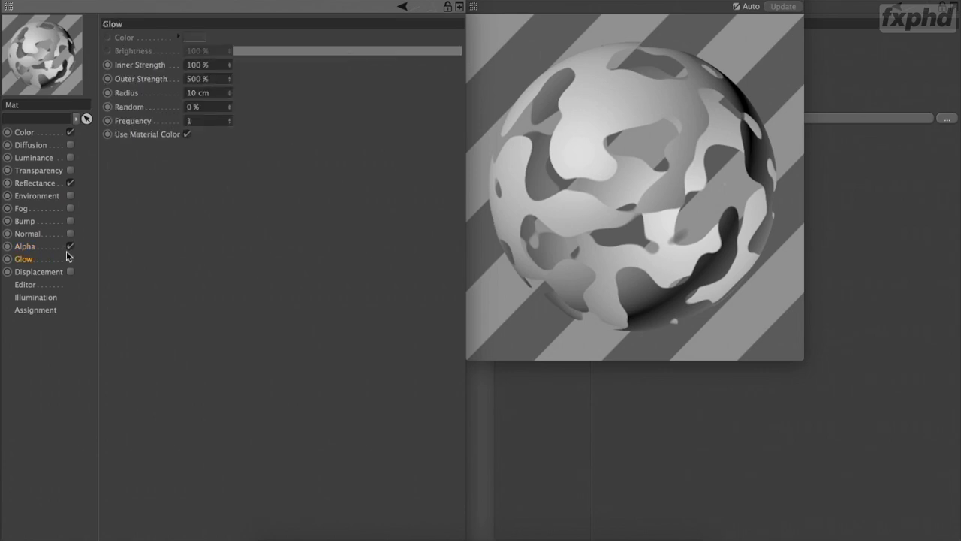
pyautogui.click(70, 247)
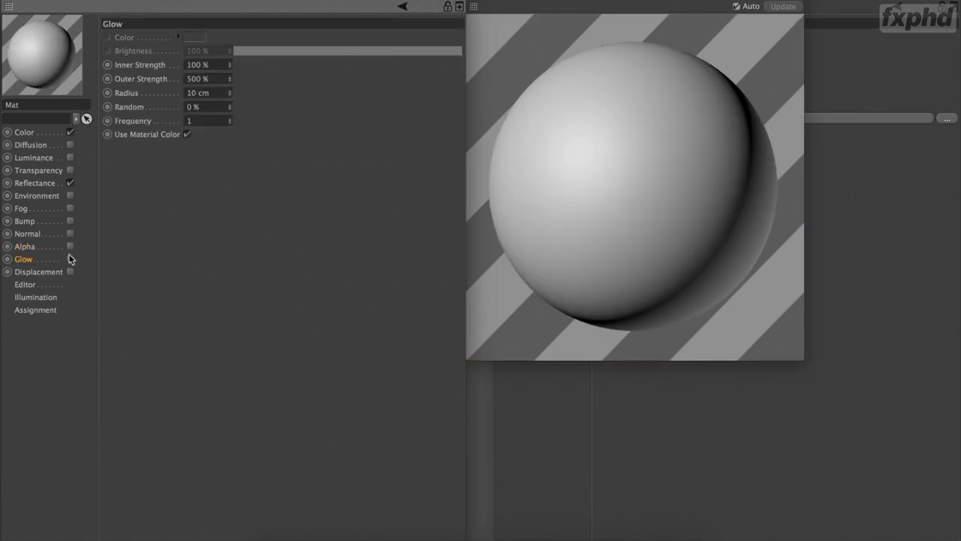
pyautogui.click(69, 259)
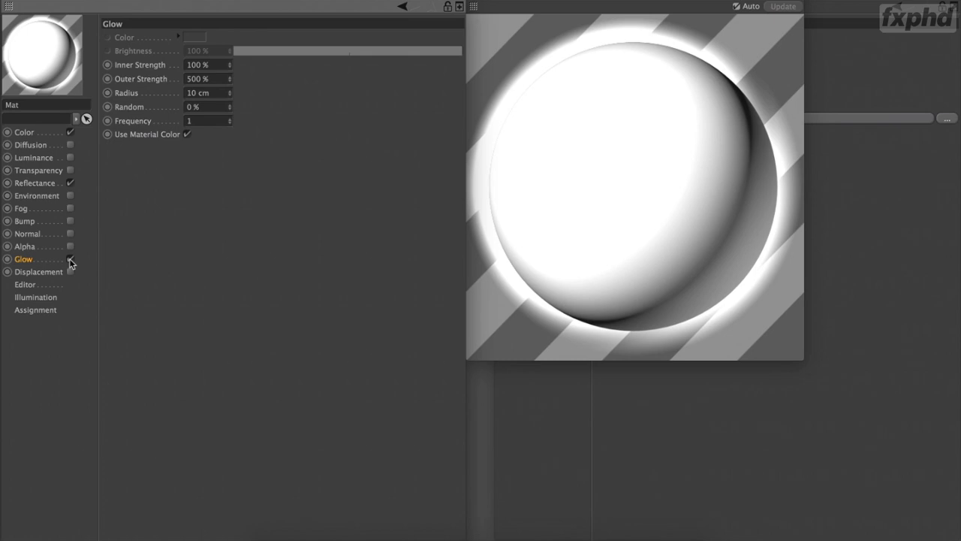
pyautogui.click(69, 259)
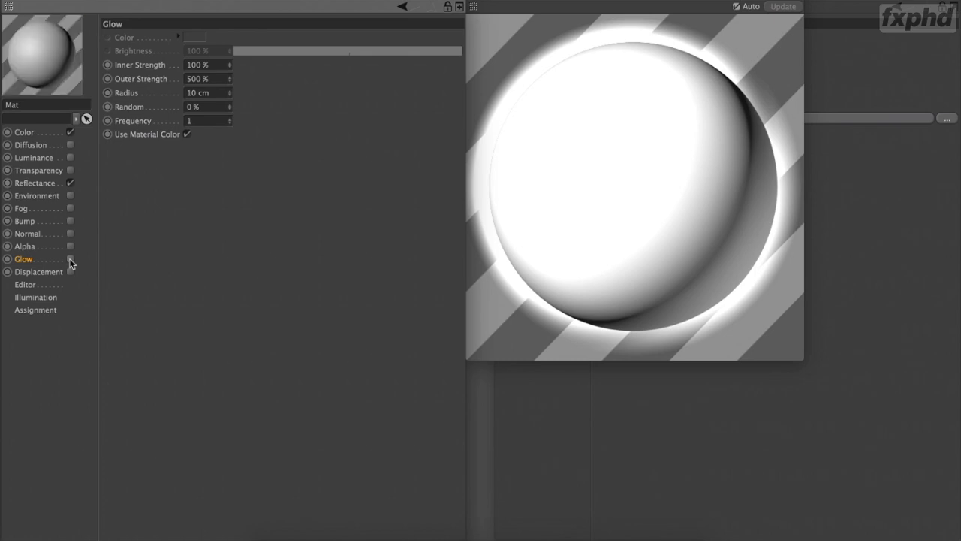
# - Enable Mat's Displacement channel, and switch the Bump channel on and off for comparison before returning to the Displacement settings
pyautogui.click(54, 273)
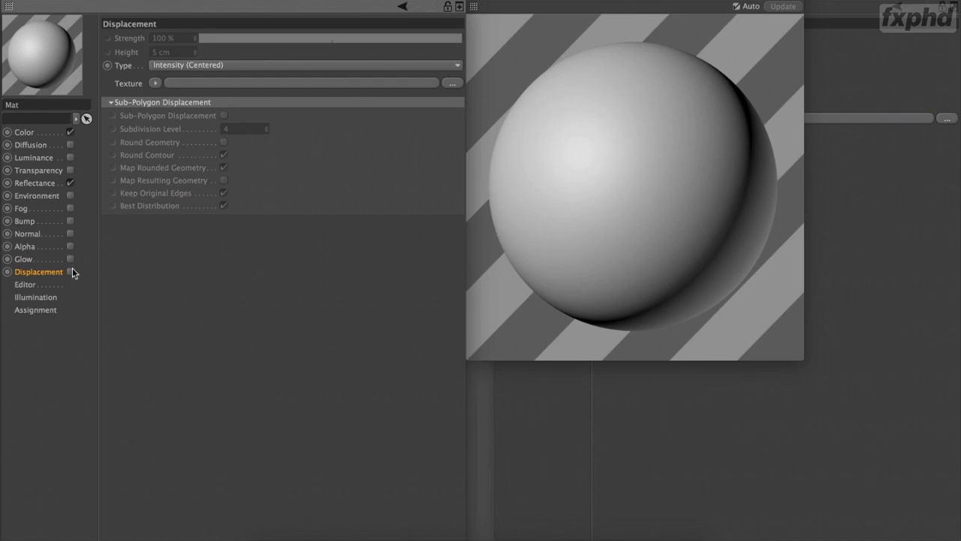
pyautogui.click(71, 271)
pyautogui.click(30, 223)
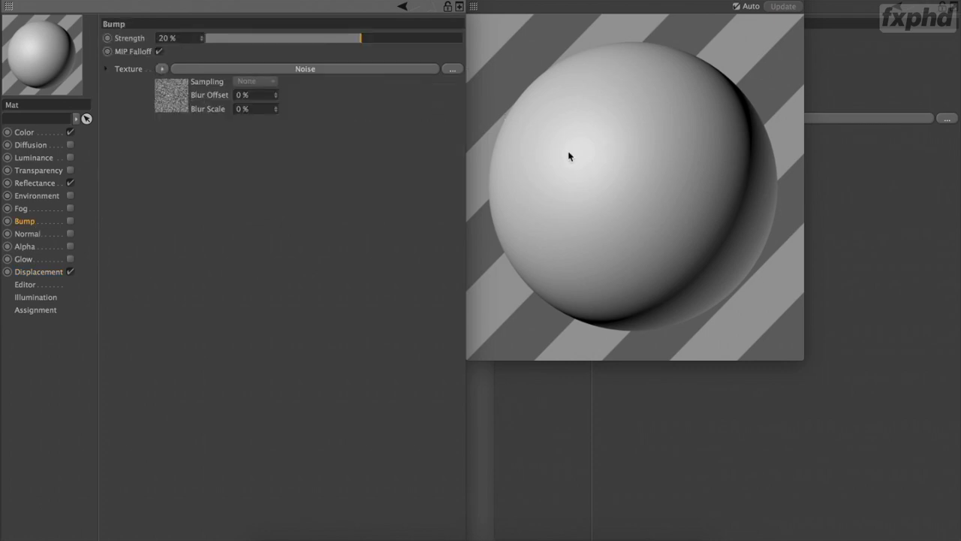
pyautogui.click(70, 220)
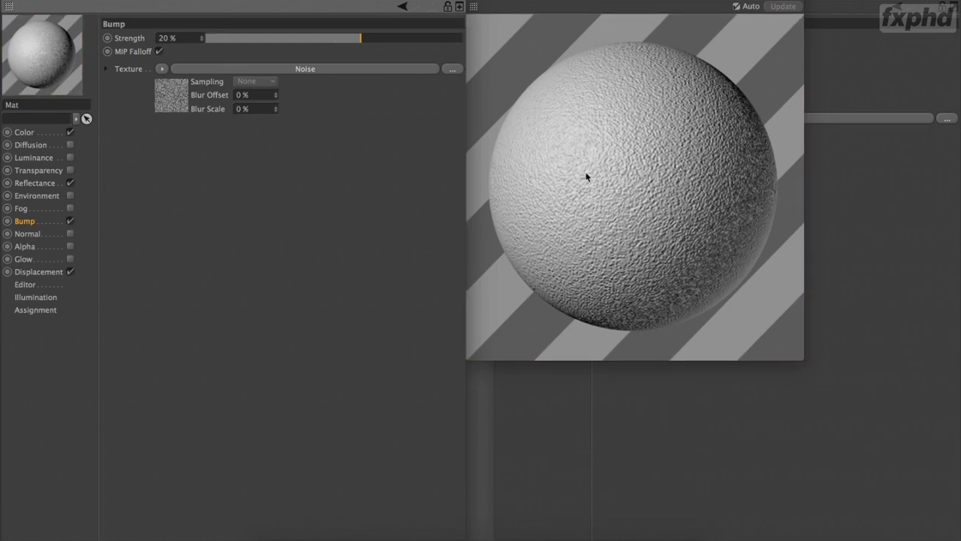
pyautogui.click(70, 221)
pyautogui.click(54, 270)
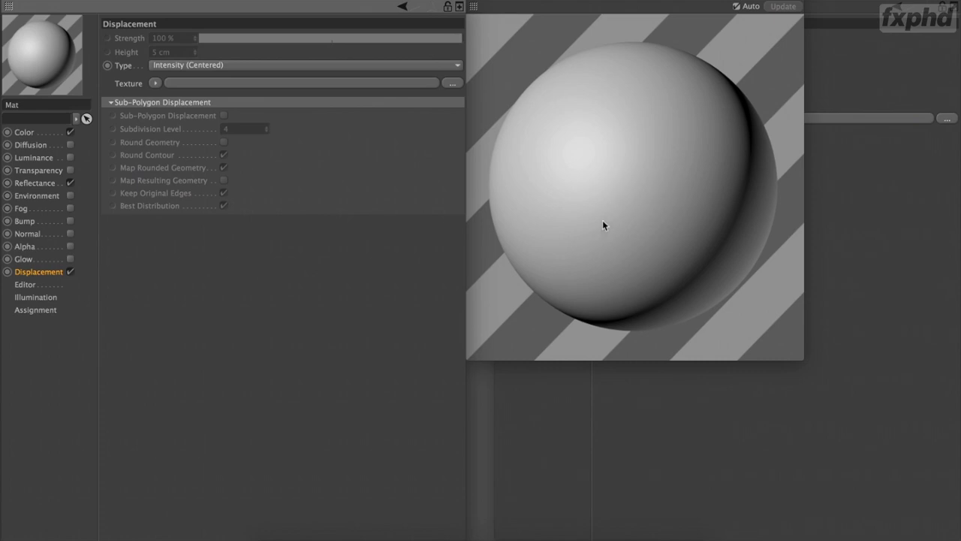
# - Load a Noise shader as the Displacement texture, trying the Intensity type before choosing Intensity (Centered)
pyautogui.click(221, 66)
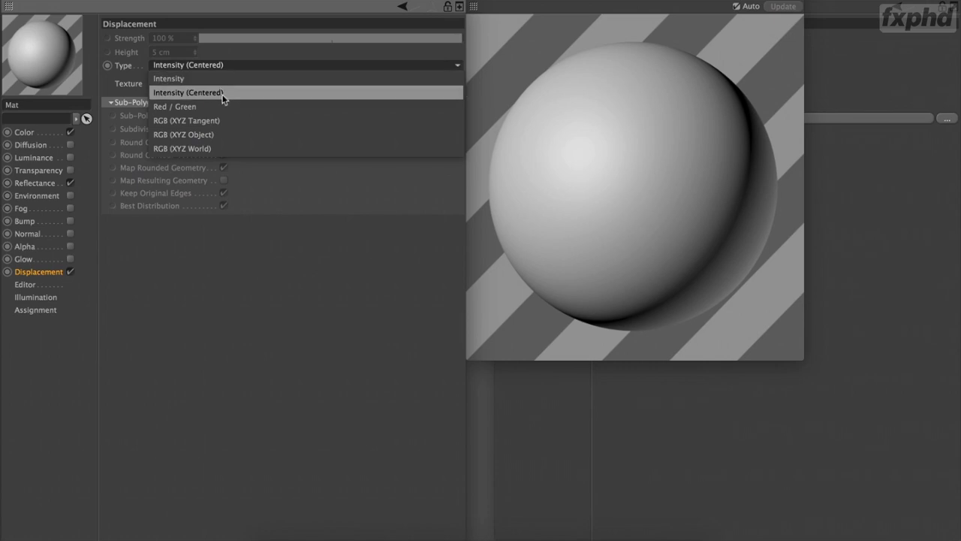
pyautogui.click(227, 80)
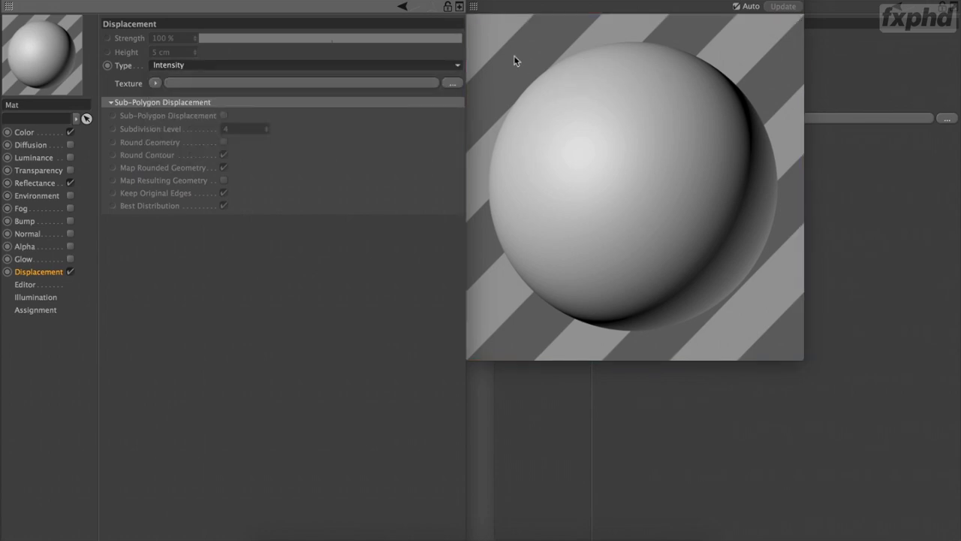
pyautogui.click(156, 83)
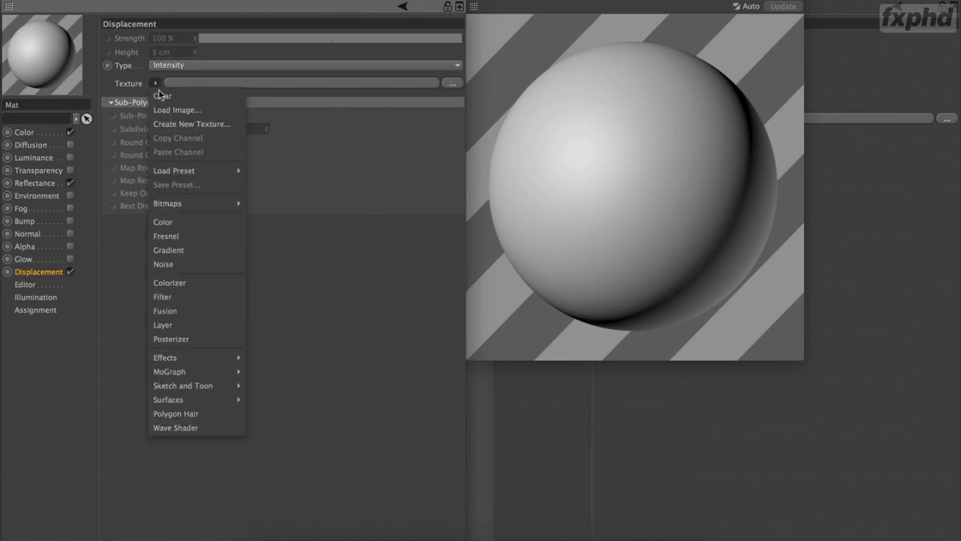
pyautogui.click(177, 265)
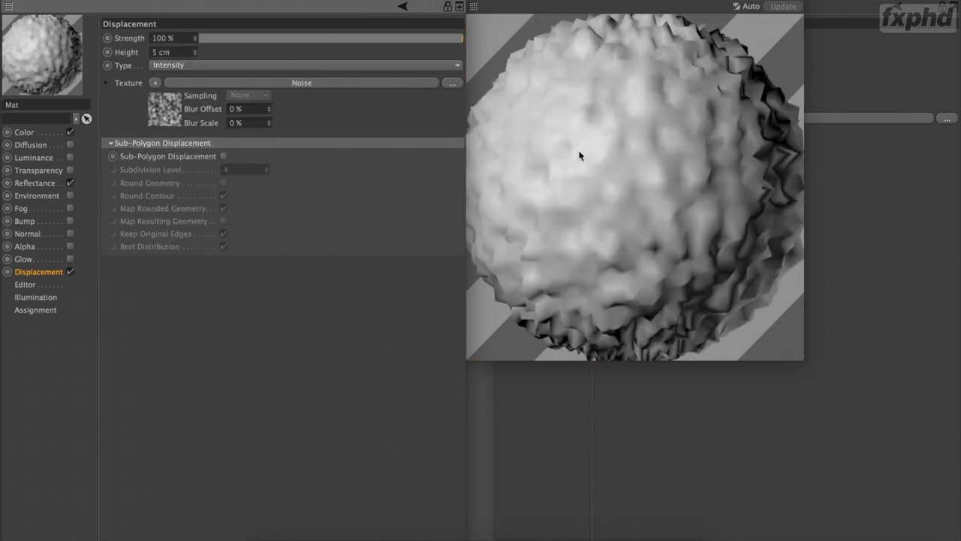
pyautogui.click(185, 64)
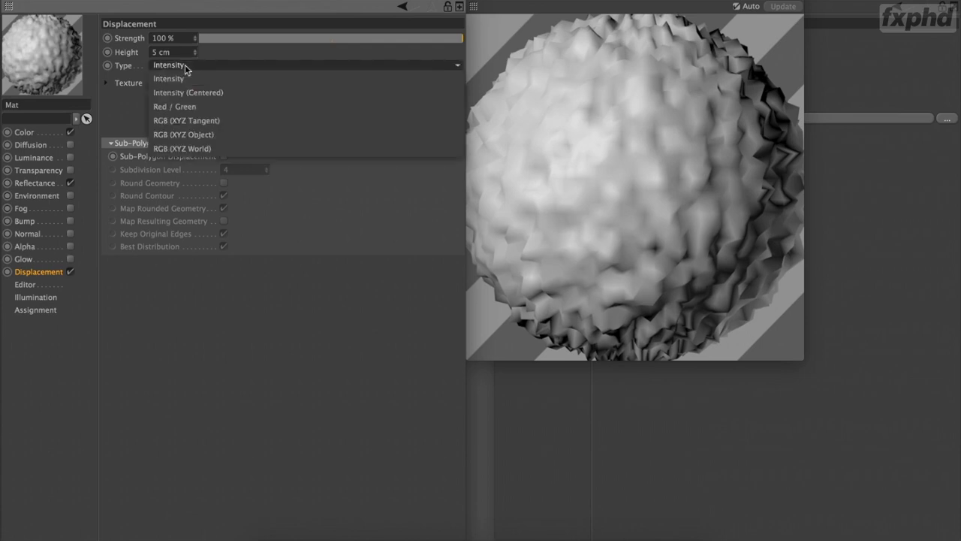
pyautogui.click(186, 83)
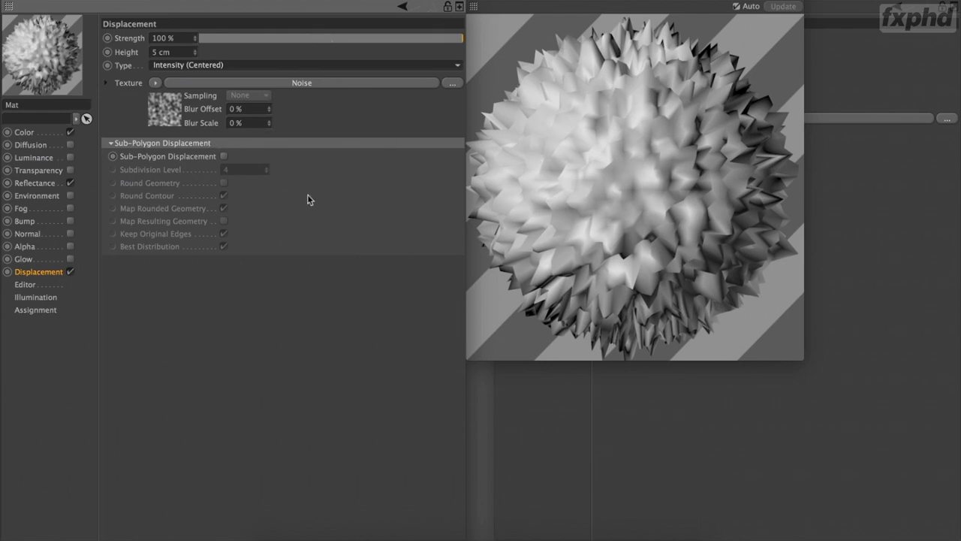
# - Enable Sub-Polygon Displacement with Round Geometry, and change the displacement shader's noise type to Cranal
pyautogui.click(223, 156)
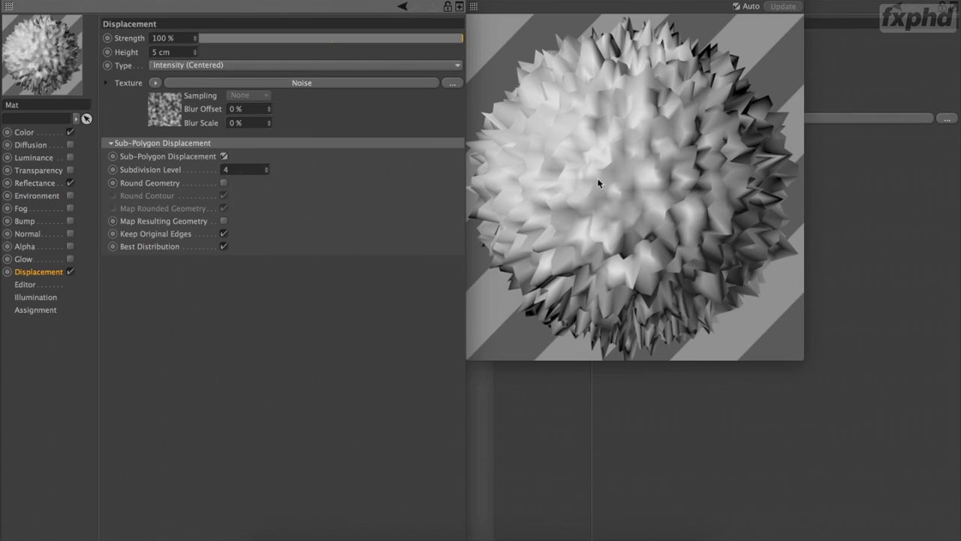
pyautogui.click(224, 183)
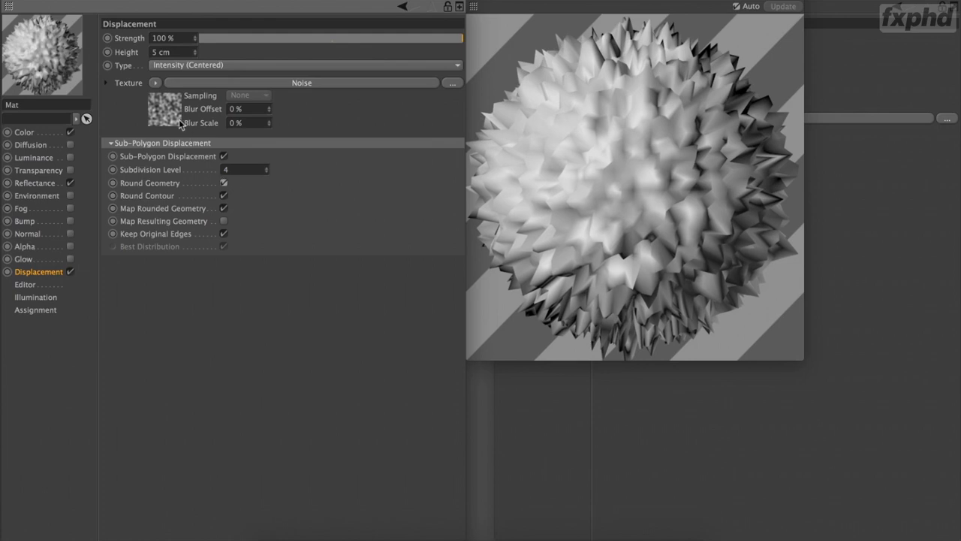
pyautogui.click(165, 105)
pyautogui.click(255, 171)
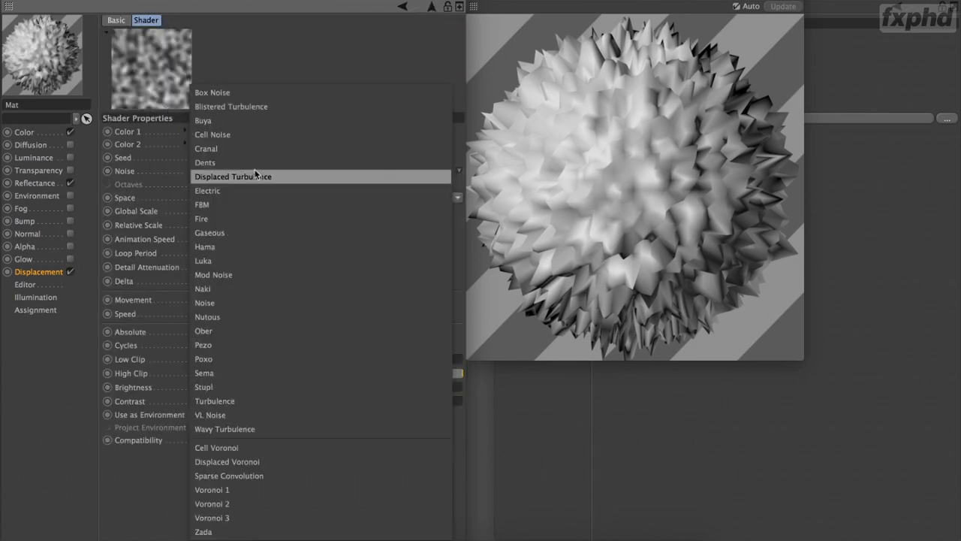
pyautogui.click(254, 149)
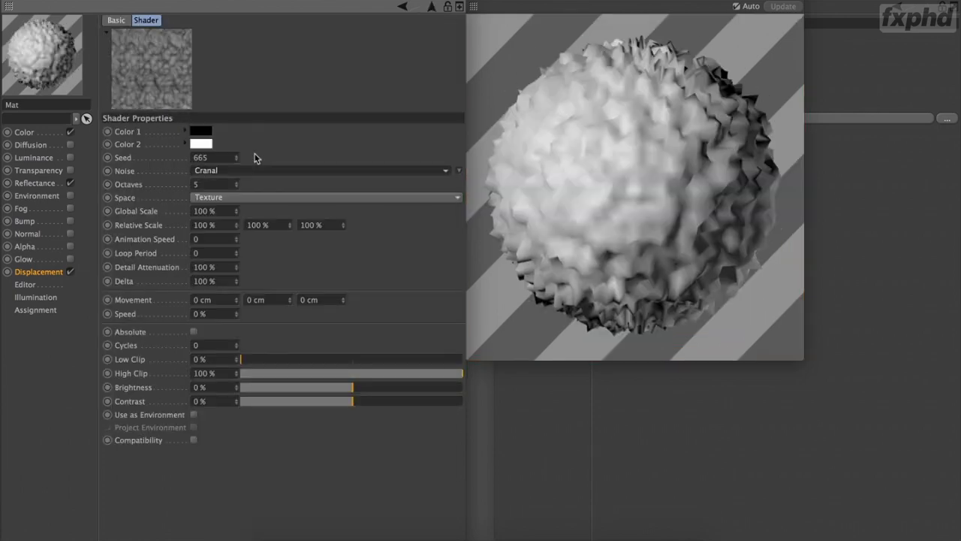
pyautogui.click(430, 9)
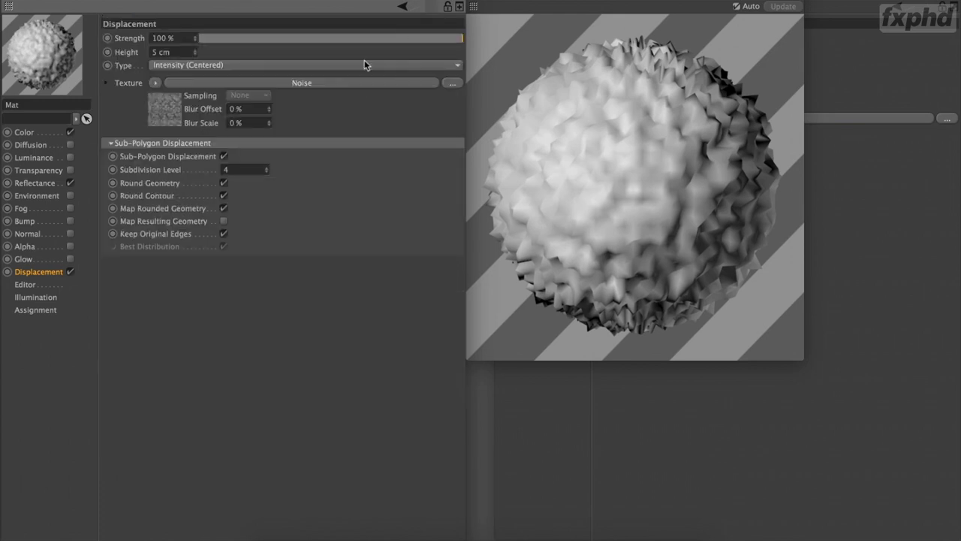
# - Place the displacement noise inside a Layer shader, and disable Mat's Displacement channel
pyautogui.click(156, 82)
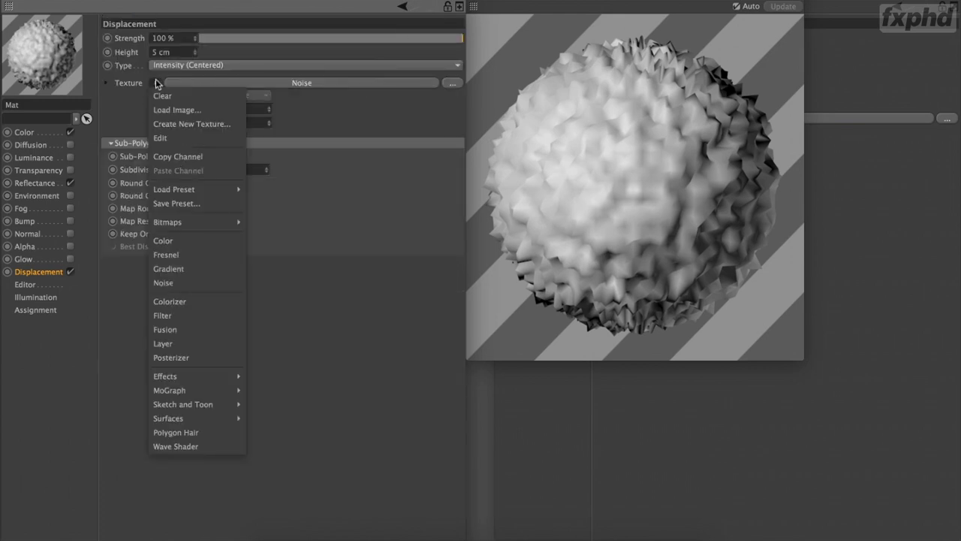
pyautogui.click(176, 343)
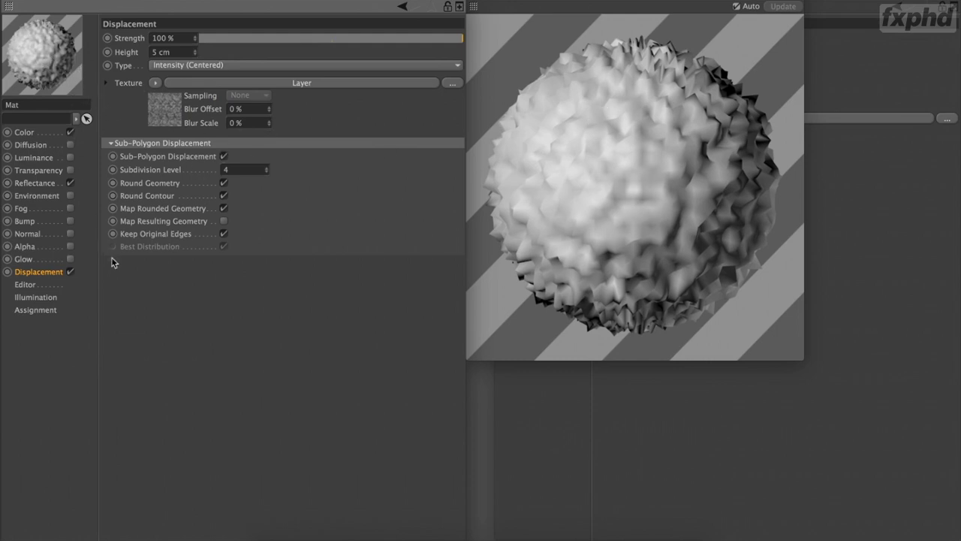
pyautogui.click(70, 271)
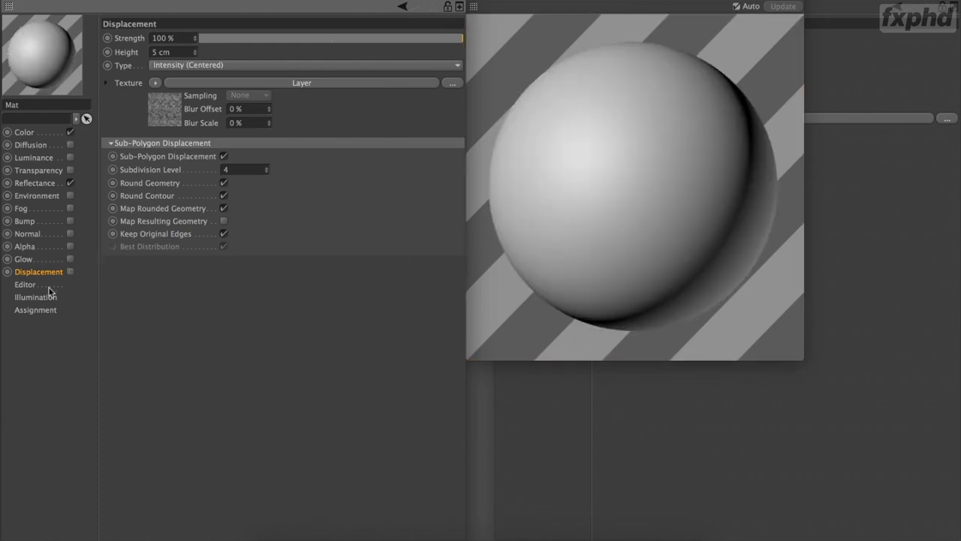
# - Compare the Editor settings of Mat and Mat.1, and Mat.1's Specular channel with Mat's Reflectance channel
pyautogui.click(39, 288)
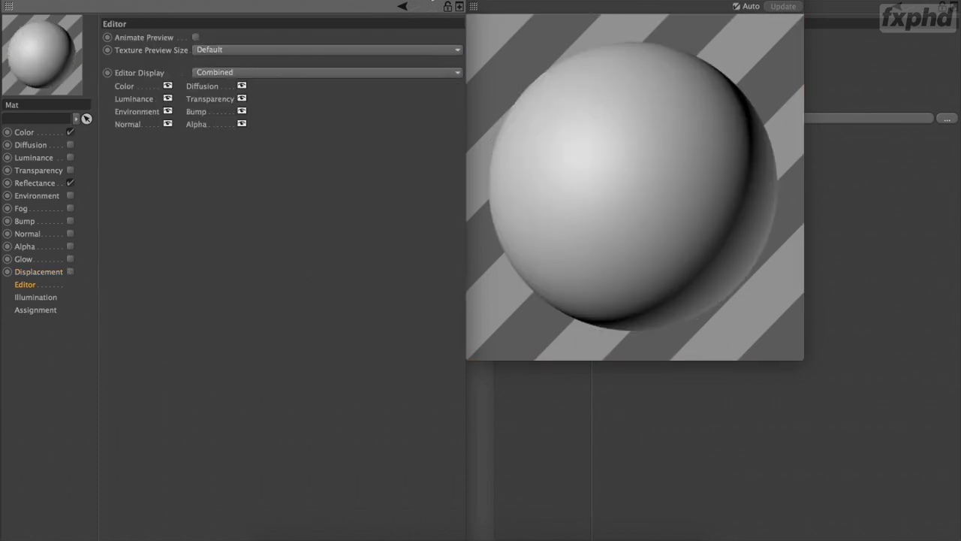
pyautogui.click(474, 1)
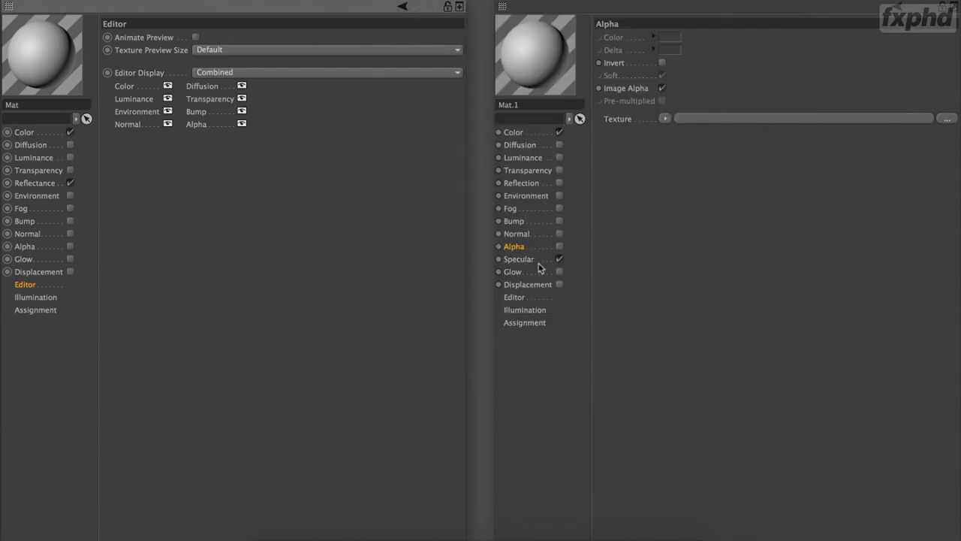
pyautogui.click(531, 297)
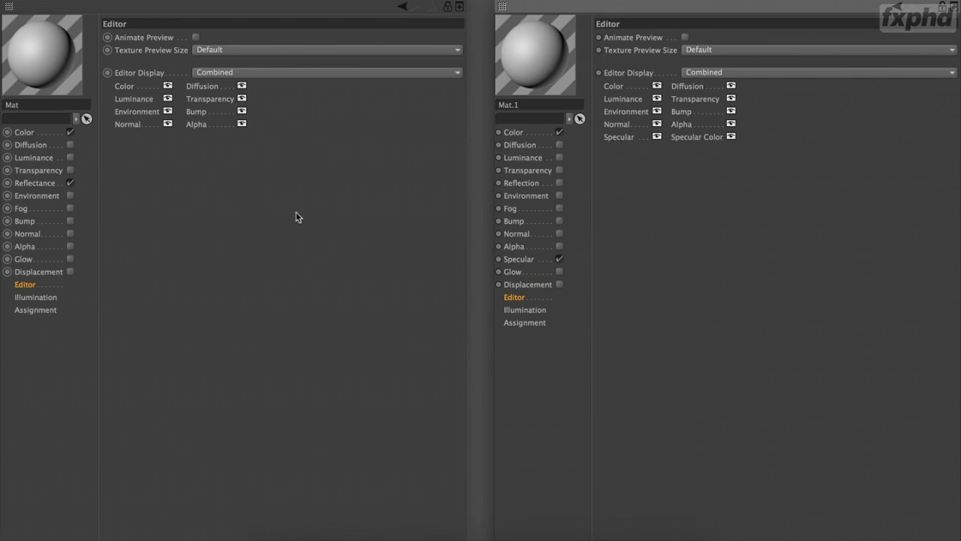
pyautogui.click(521, 260)
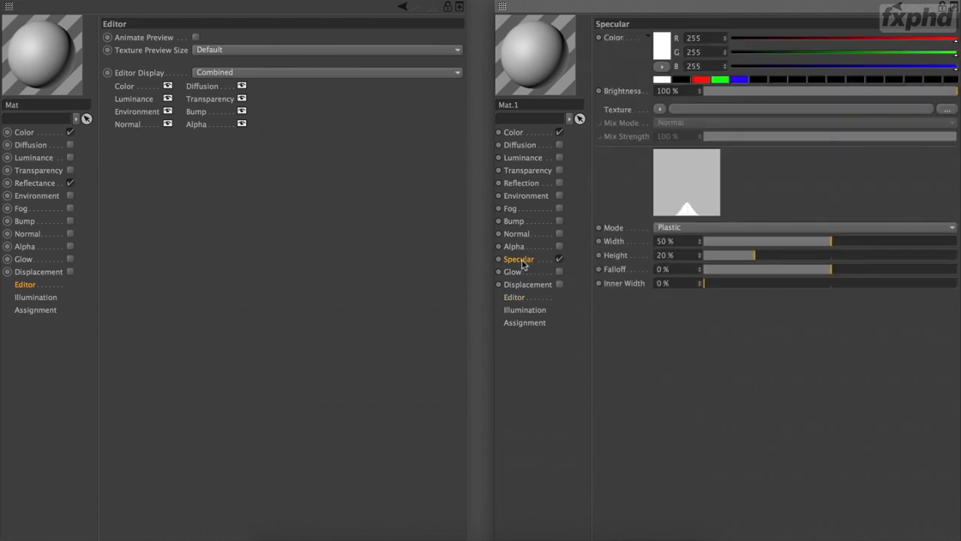
pyautogui.click(30, 184)
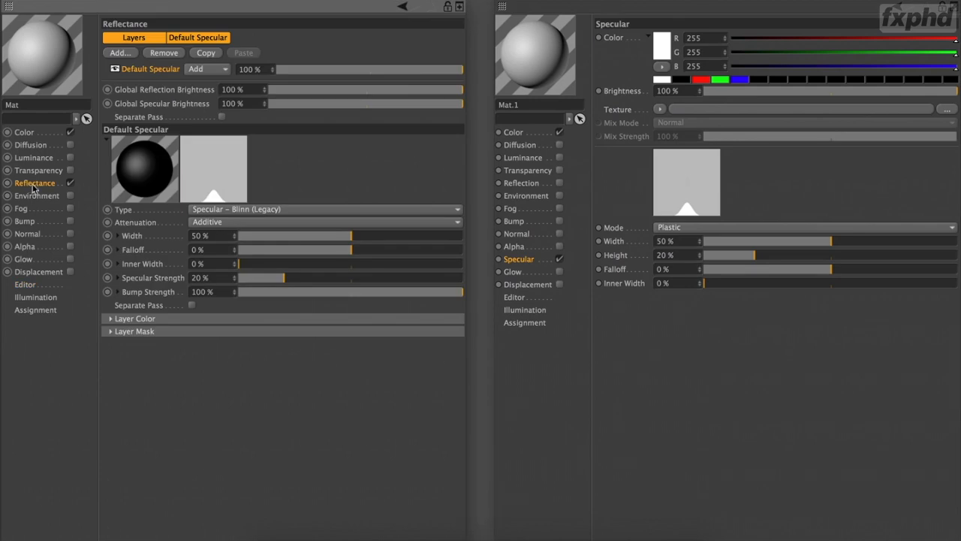
# - Enable Animate Preview in Mat's Editor settings and review its texture preview sizes and Color channel
pyautogui.click(41, 287)
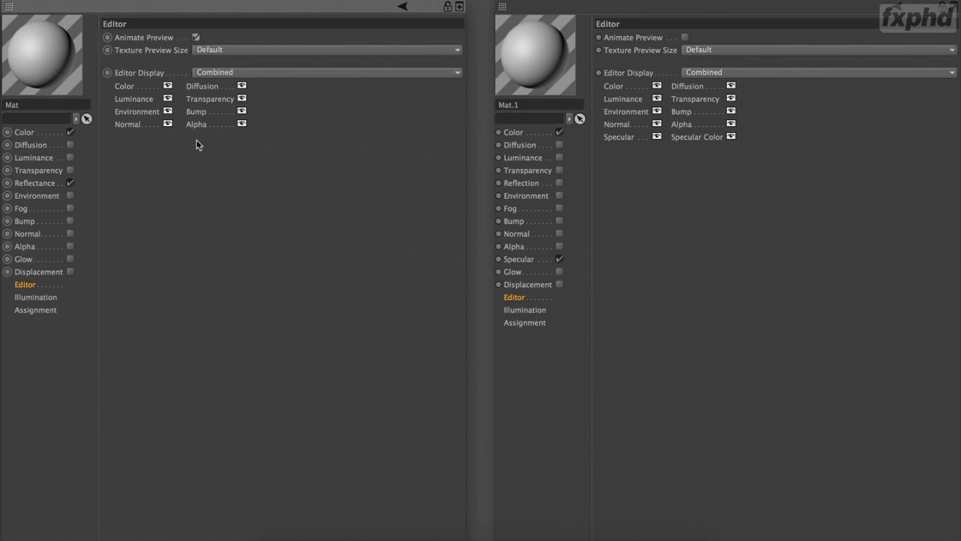
pyautogui.click(227, 49)
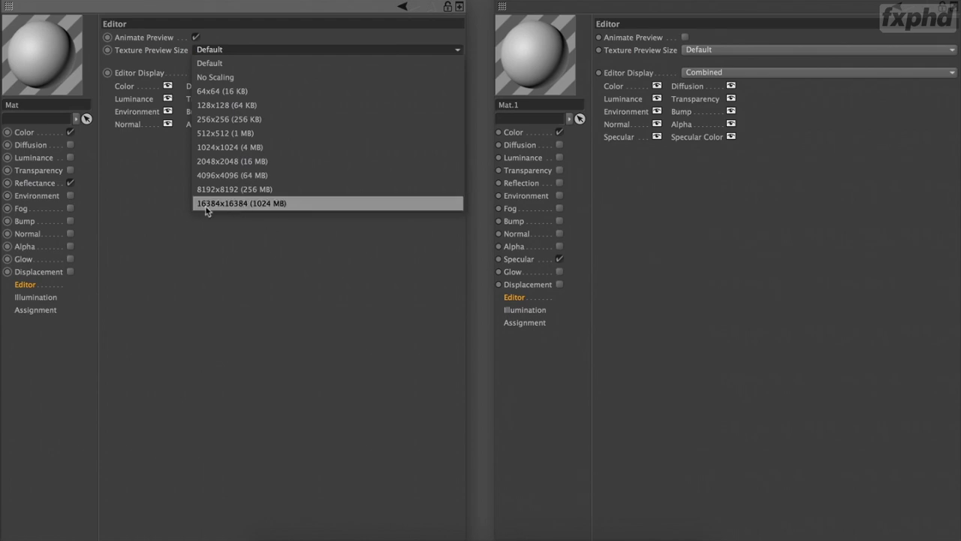
pyautogui.click(46, 141)
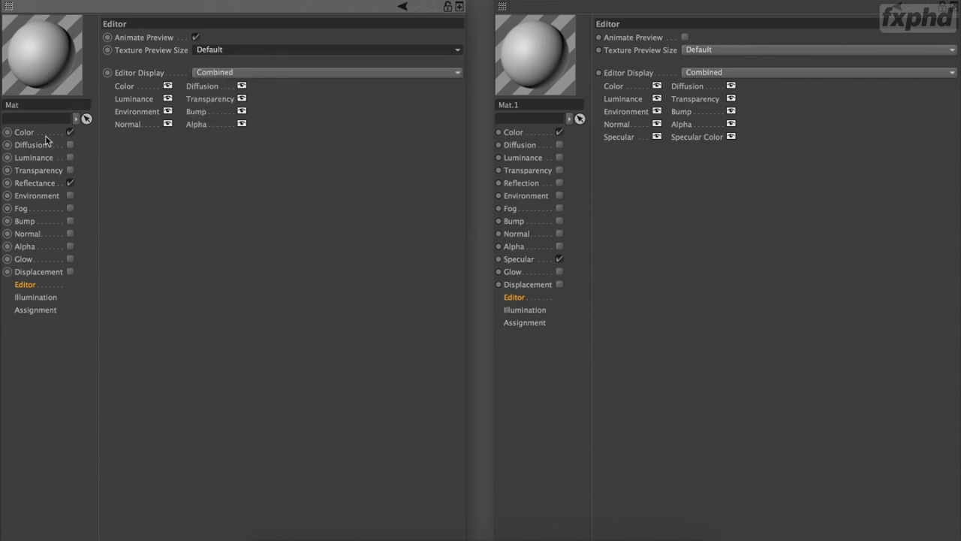
pyautogui.click(46, 135)
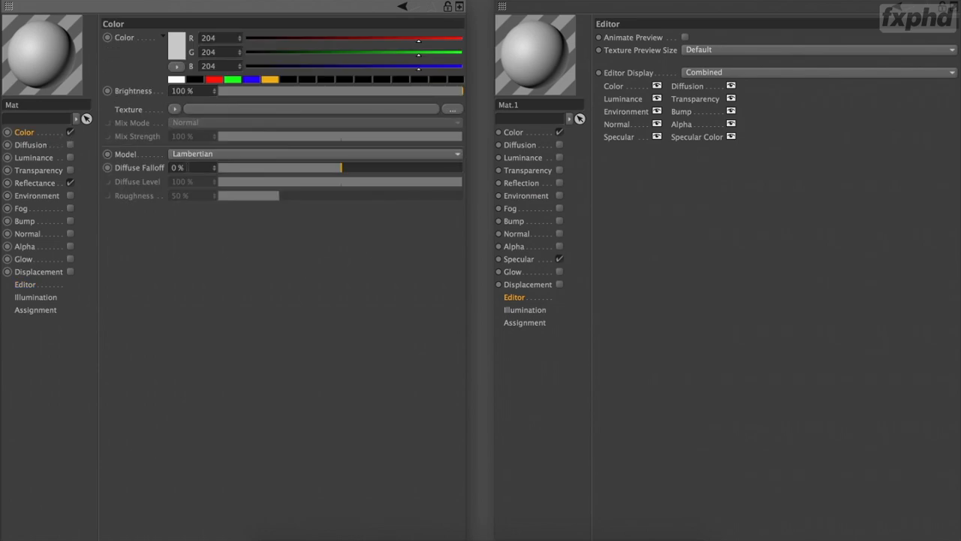
pyautogui.click(46, 286)
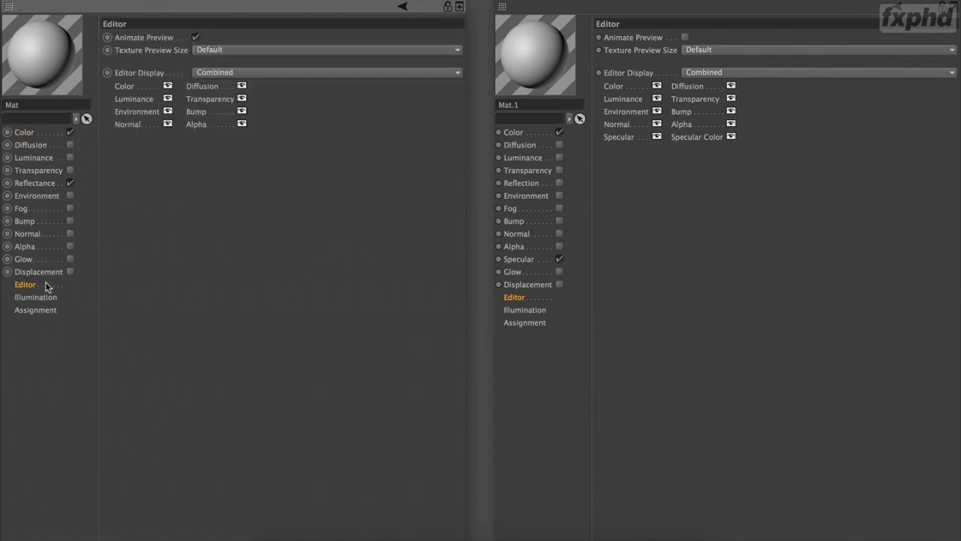
# - Try 16384x16384 (1024 MB), 128x128 (64 KB) and No Scaling as Mat's texture preview size
pyautogui.click(231, 53)
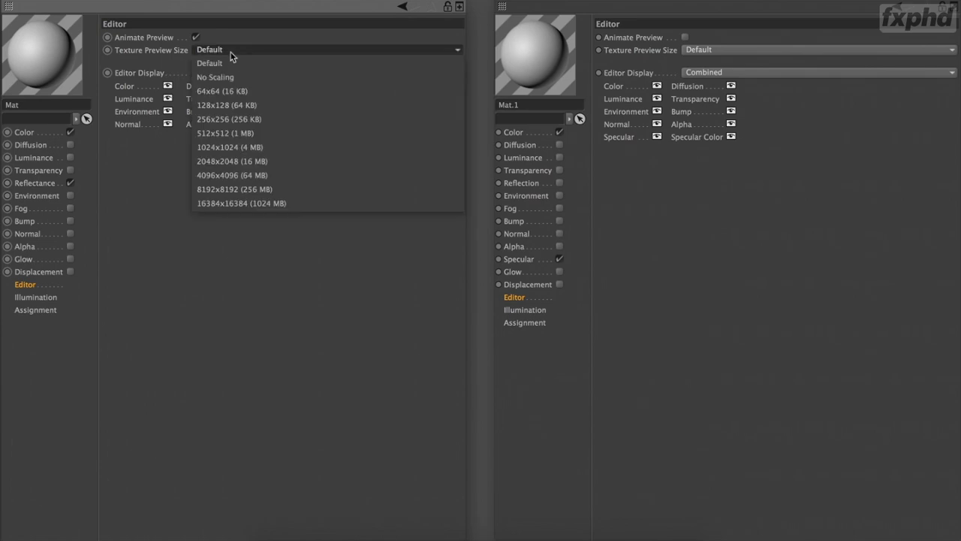
pyautogui.click(242, 203)
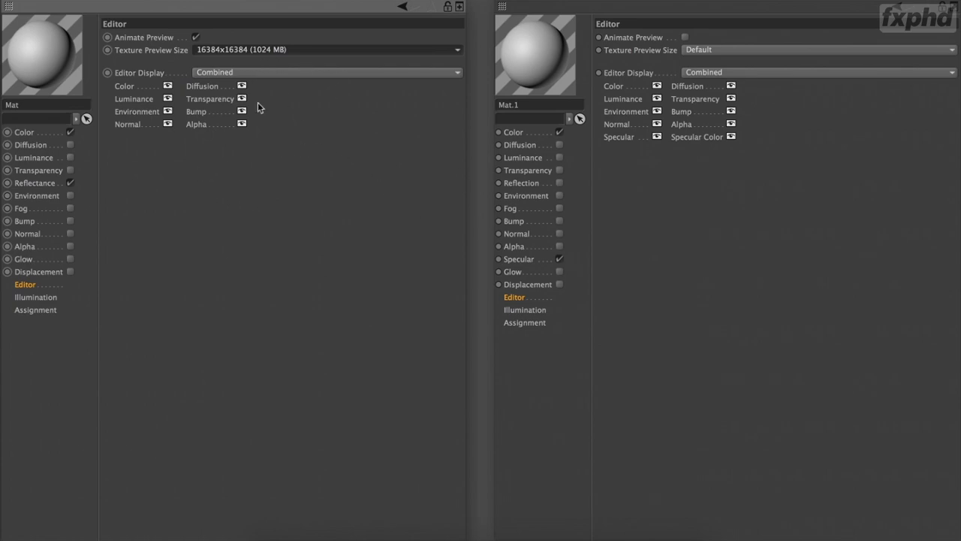
pyautogui.click(251, 51)
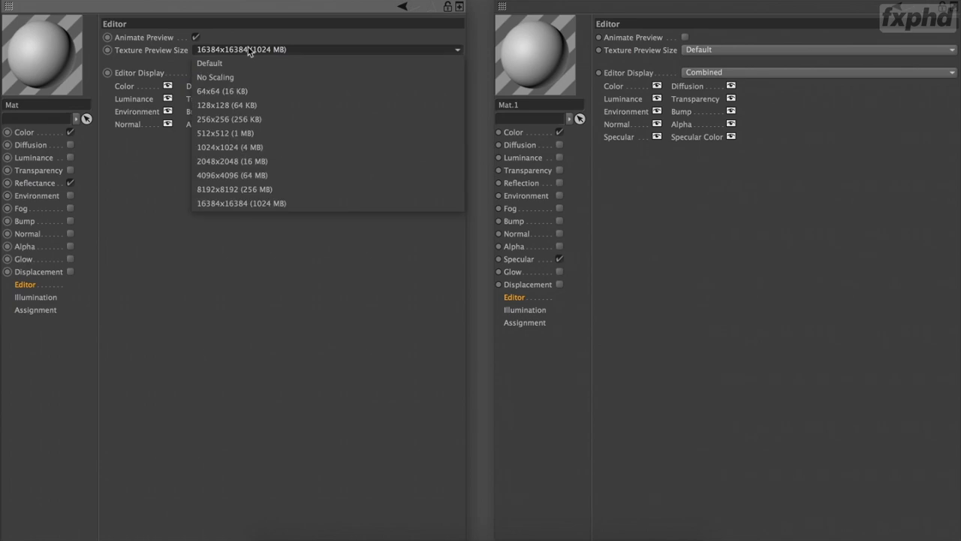
pyautogui.click(244, 105)
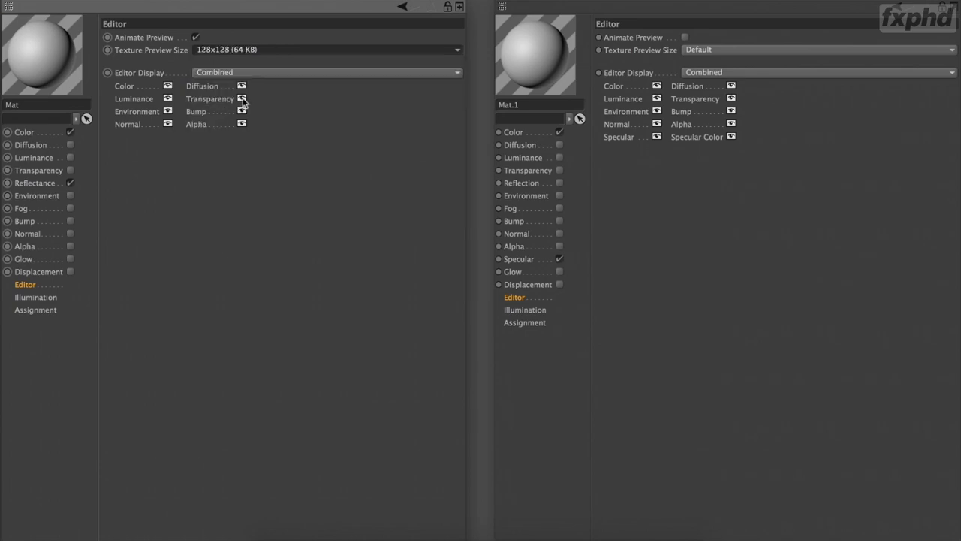
pyautogui.click(247, 52)
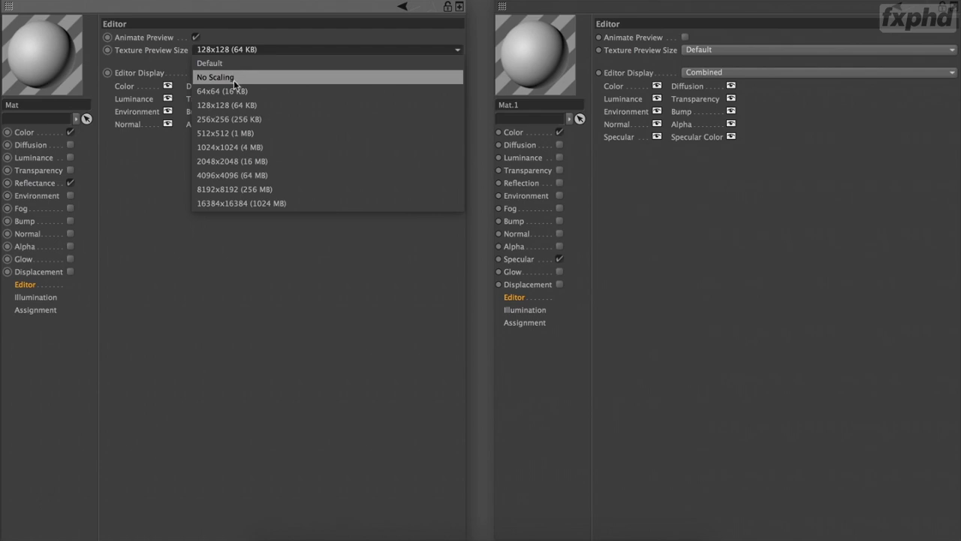
pyautogui.click(234, 80)
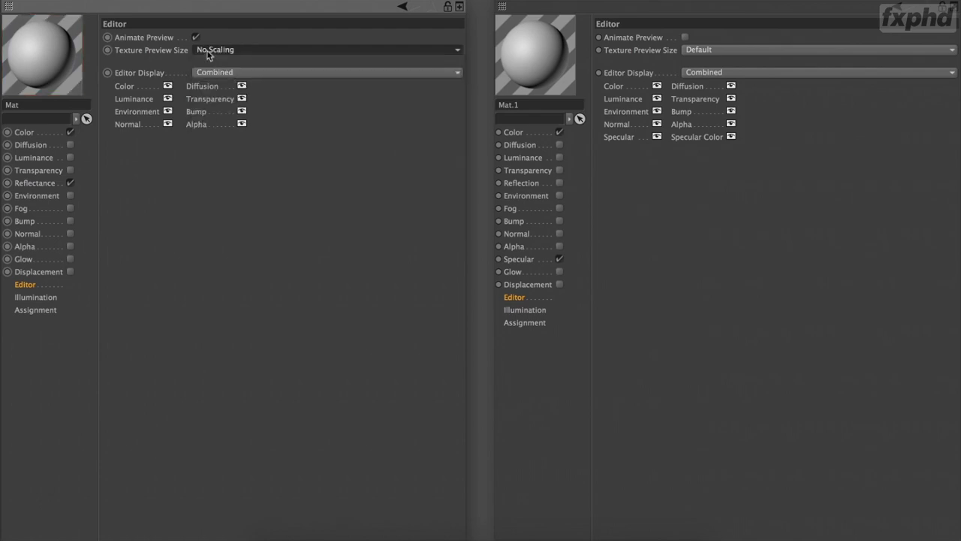
# - Set Mat's texture preview size to 2048x2048 (16 MB)
pyautogui.click(207, 51)
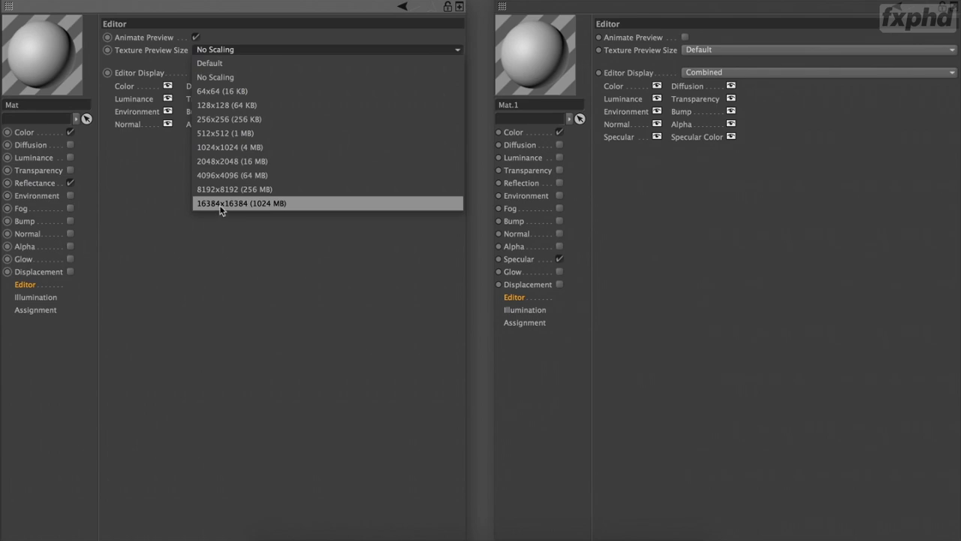
pyautogui.click(220, 160)
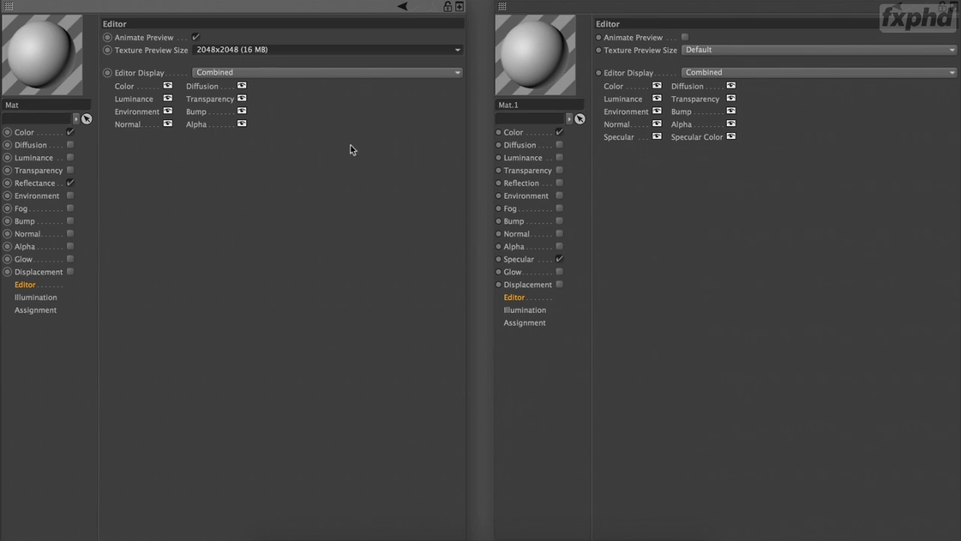
# - Try hiding the Transparency channel from Mat's combined editor display and restore it
pyautogui.click(260, 73)
pyautogui.click(150, 158)
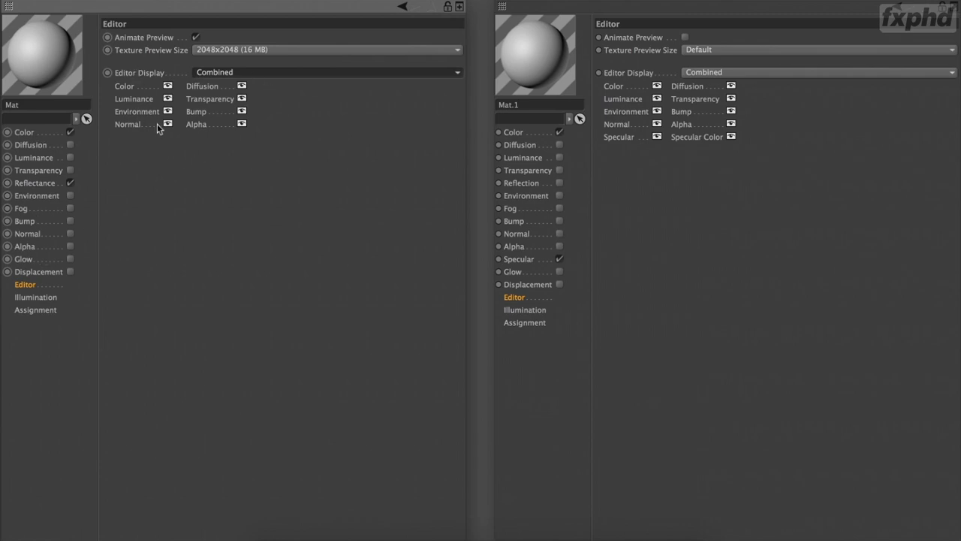
pyautogui.click(242, 100)
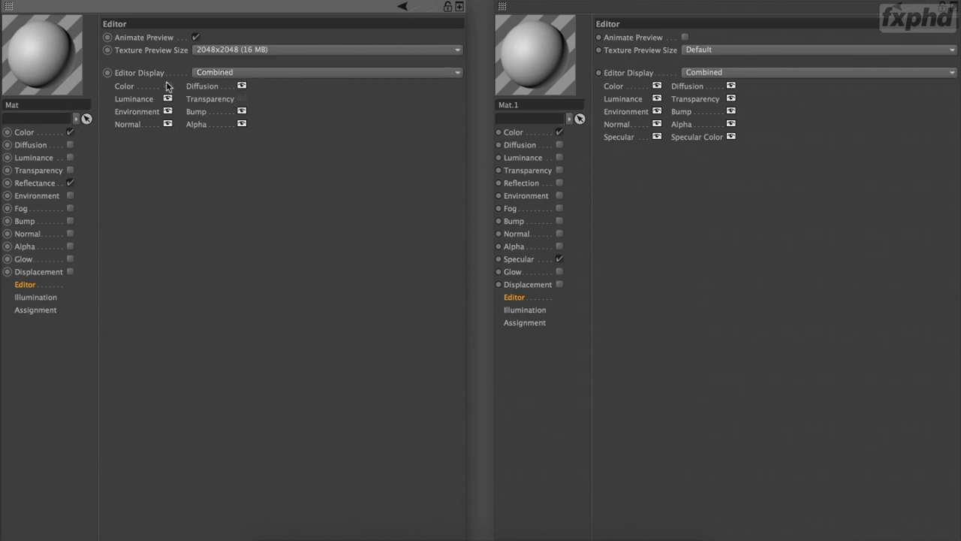
pyautogui.click(241, 98)
# - Compare the Illumination and Assignment settings of Mat and Mat.1
pyautogui.click(33, 297)
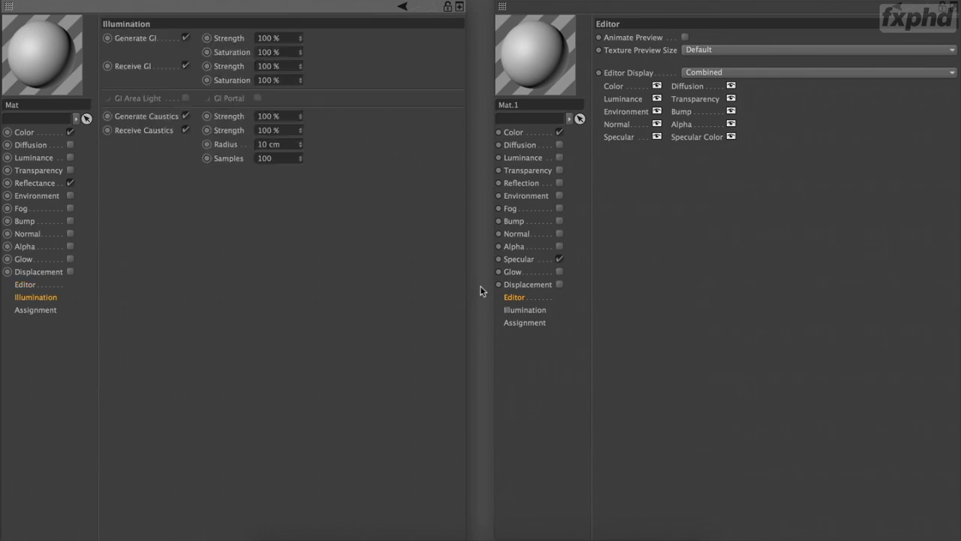
pyautogui.click(503, 310)
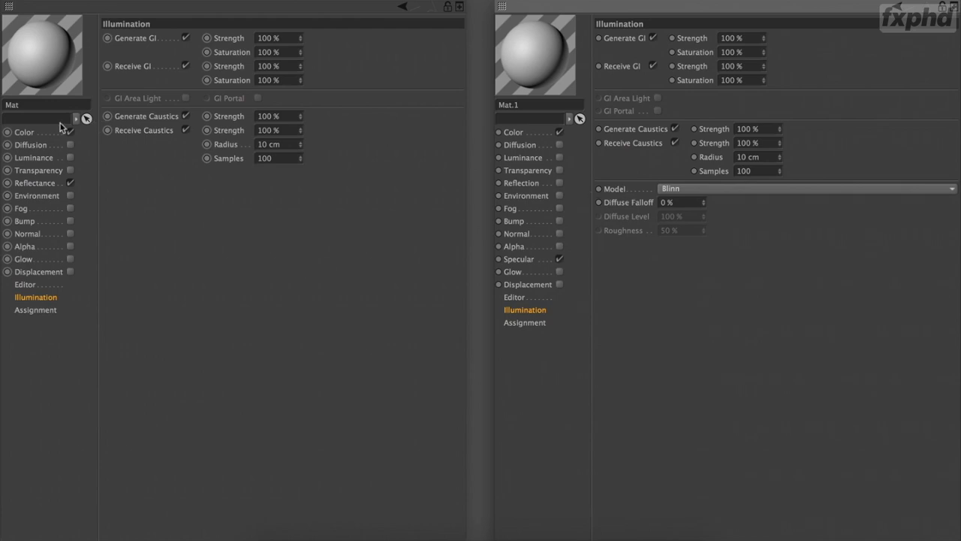
pyautogui.click(40, 311)
pyautogui.click(520, 323)
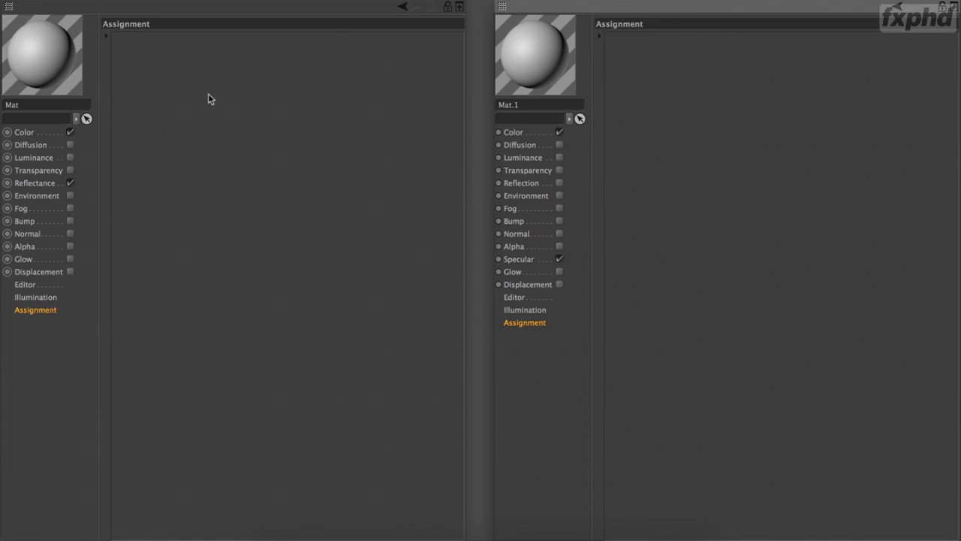
# - Examine Mat's name field and its layer assignment options
pyautogui.doubleClick(60, 105)
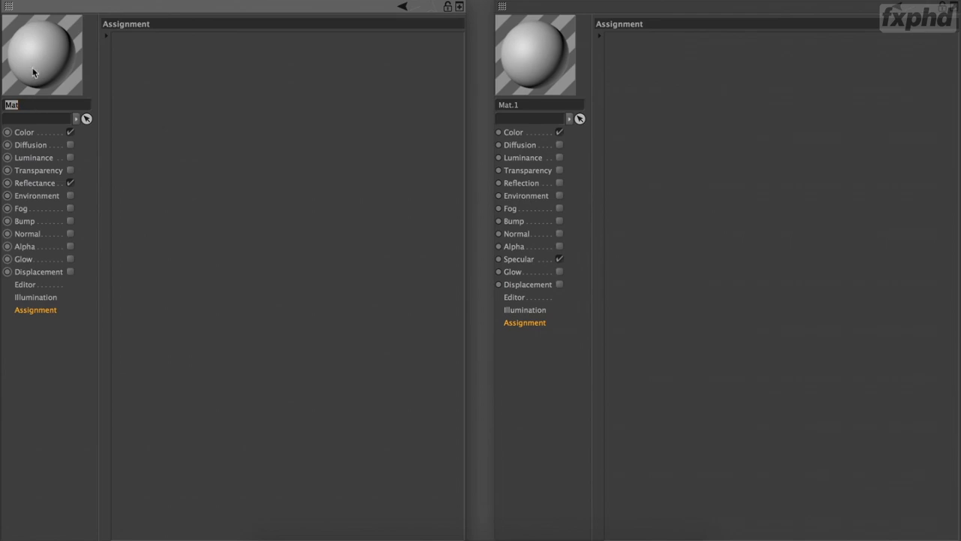
pyautogui.click(75, 120)
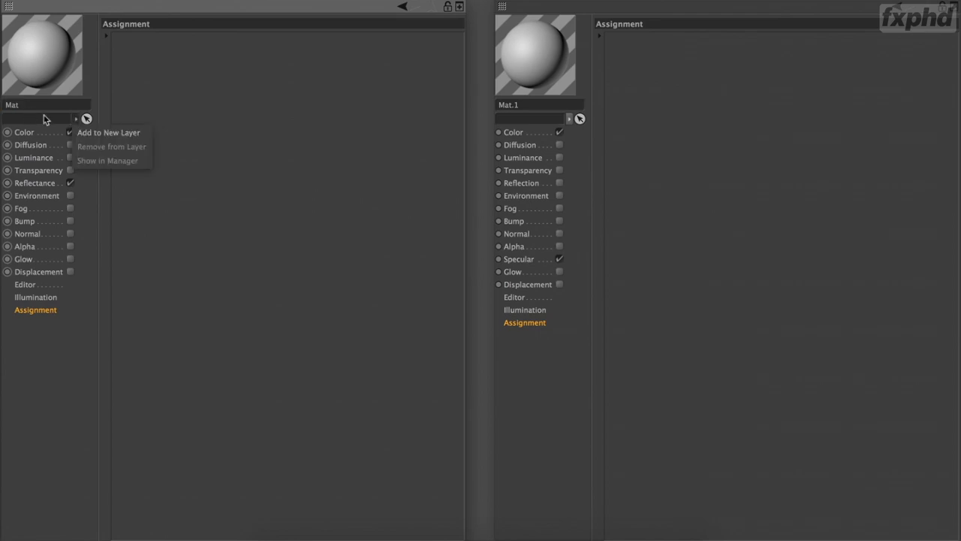
pyautogui.click(39, 122)
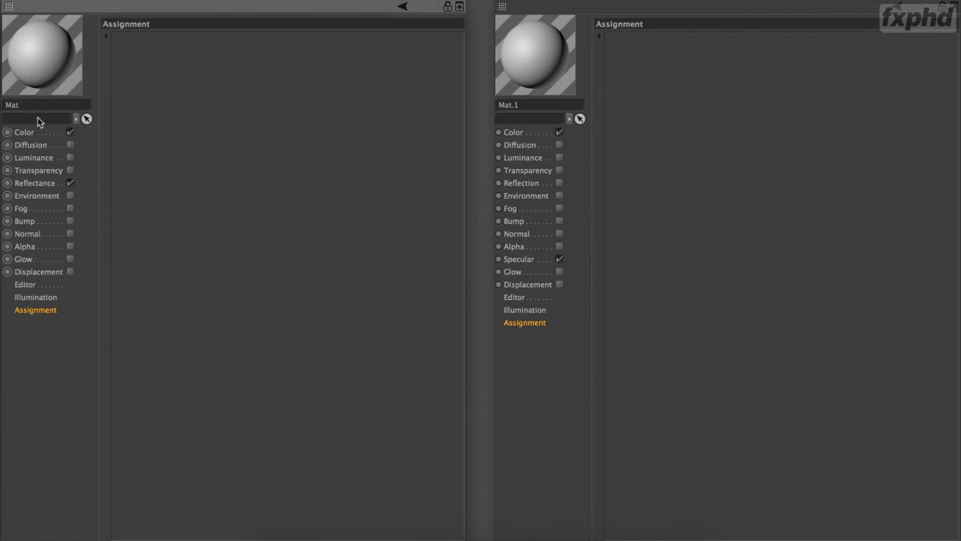
pyautogui.click(76, 120)
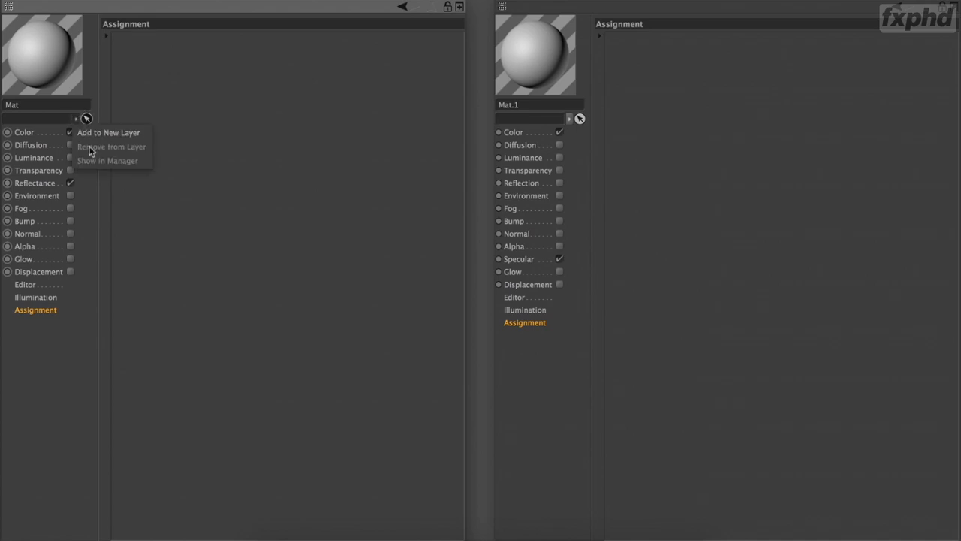
pyautogui.click(94, 175)
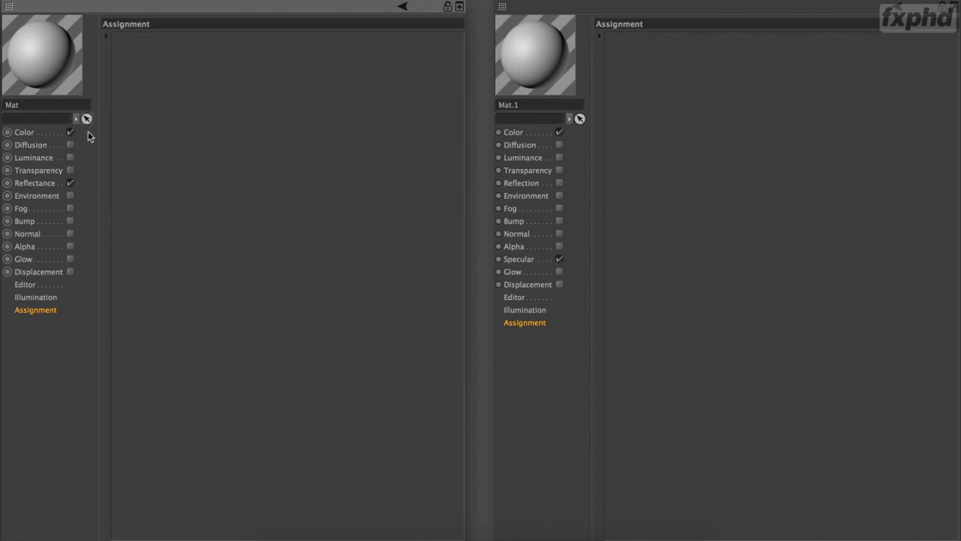
# - Show Mat's Reflectance settings beside Mat.1's Reflection settings and enable Reflection on Mat.1
pyautogui.click(37, 184)
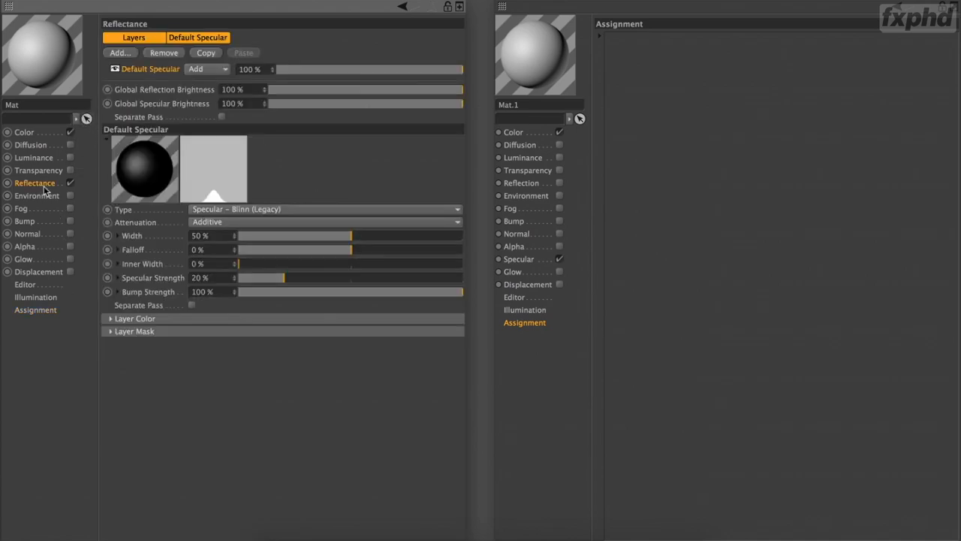
pyautogui.click(526, 184)
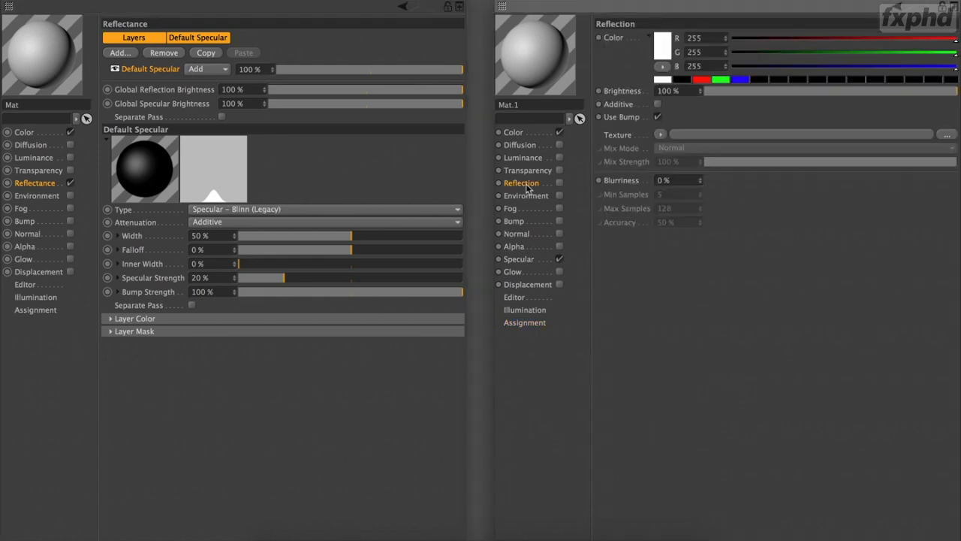
pyautogui.click(559, 183)
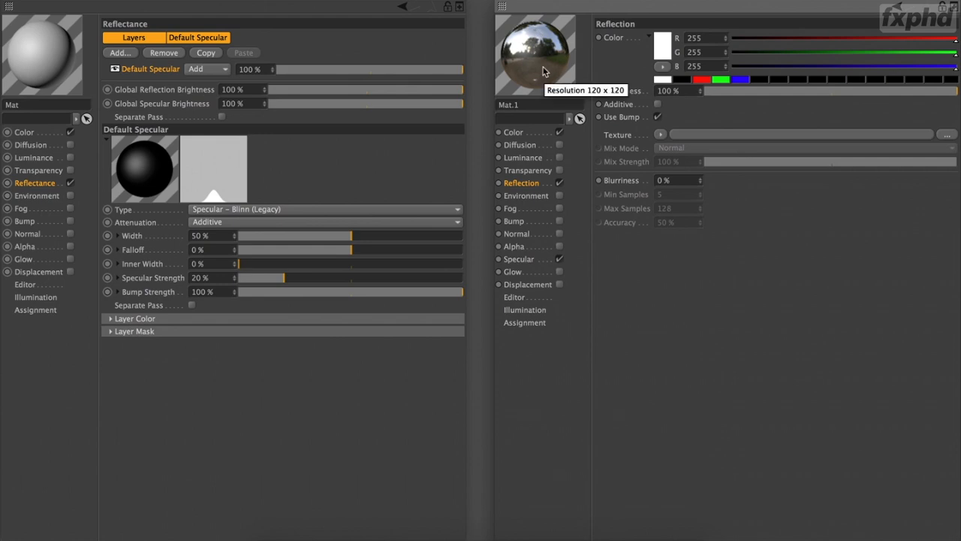
# - Try Mat.1 with its Specular channel disabled and enable the channel again
pyautogui.click(559, 259)
pyautogui.click(560, 260)
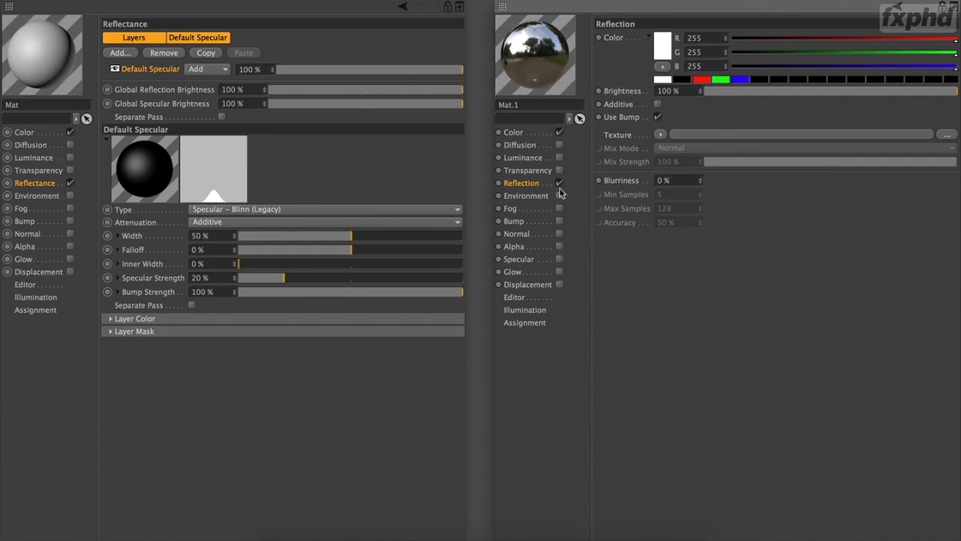
pyautogui.click(560, 259)
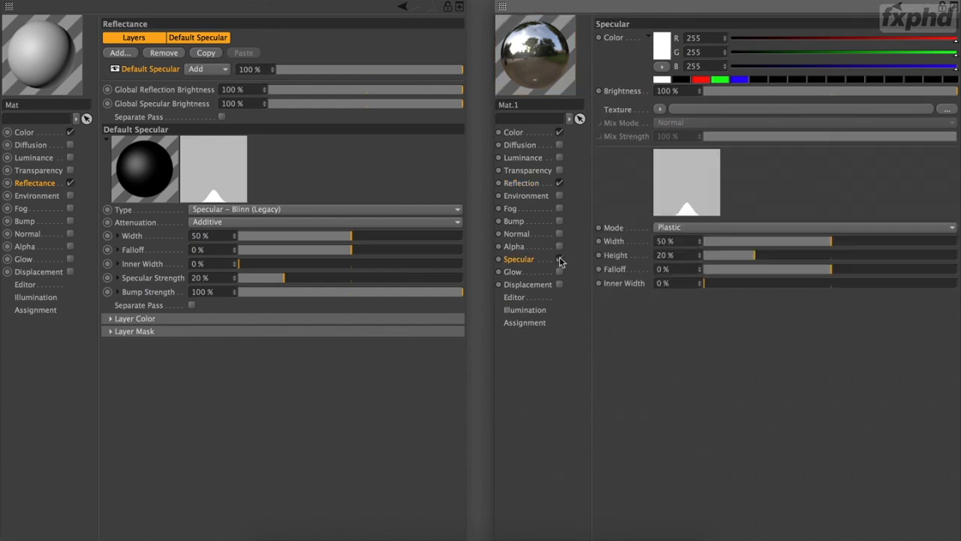
# - Load a Fresnel shader as the texture of Mat.1's Reflection channel
pyautogui.click(530, 185)
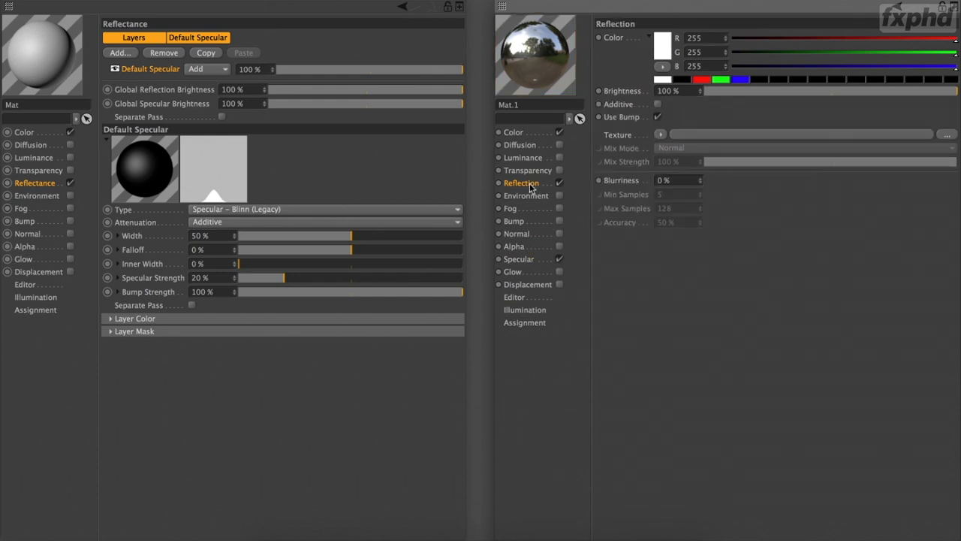
pyautogui.click(661, 135)
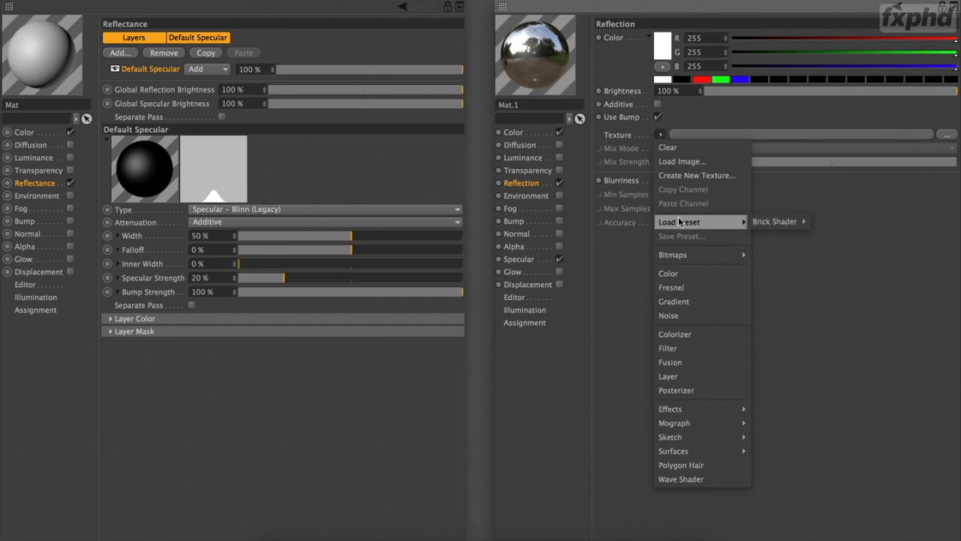
pyautogui.click(672, 287)
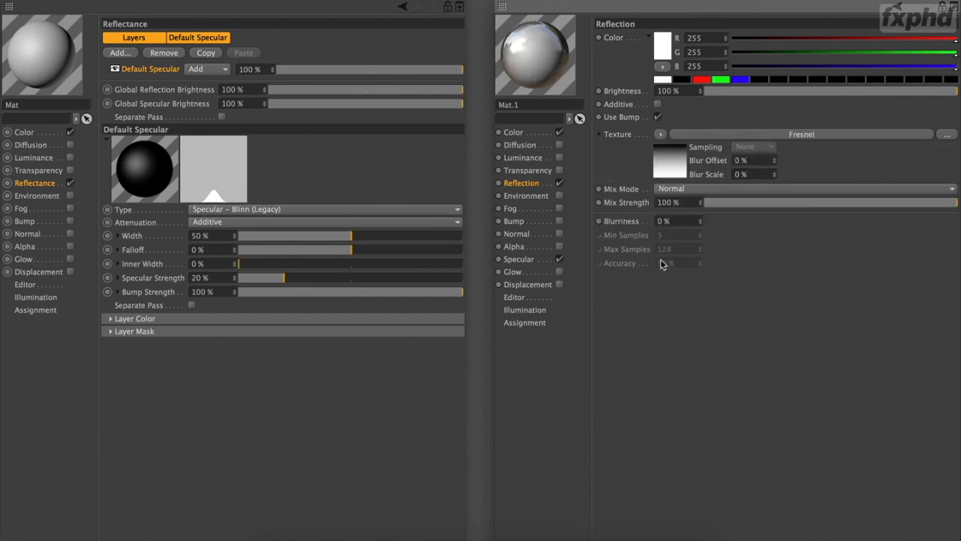
# - Open the Fresnel shader's properties on Mat.1 and try inverting the gradient's knots
pyautogui.click(660, 169)
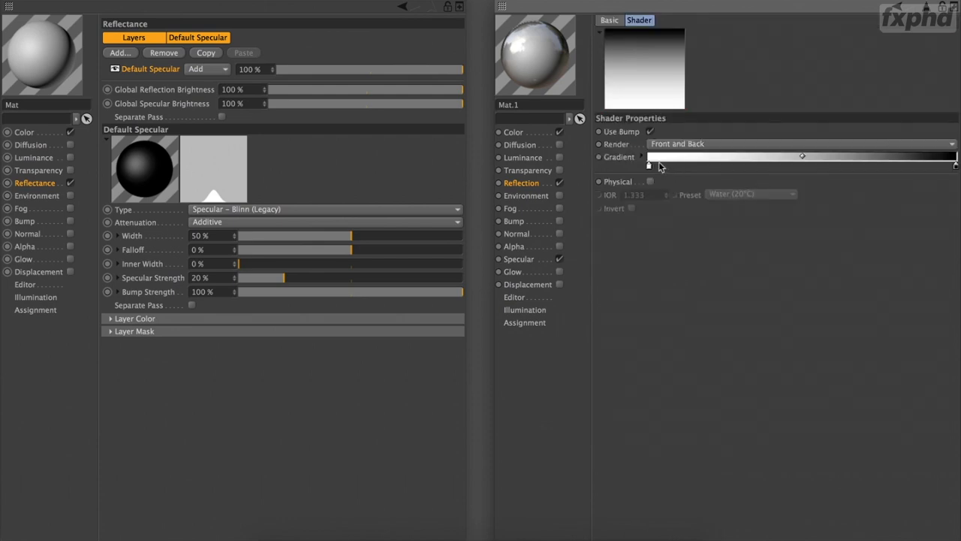
pyautogui.rightClick(680, 160)
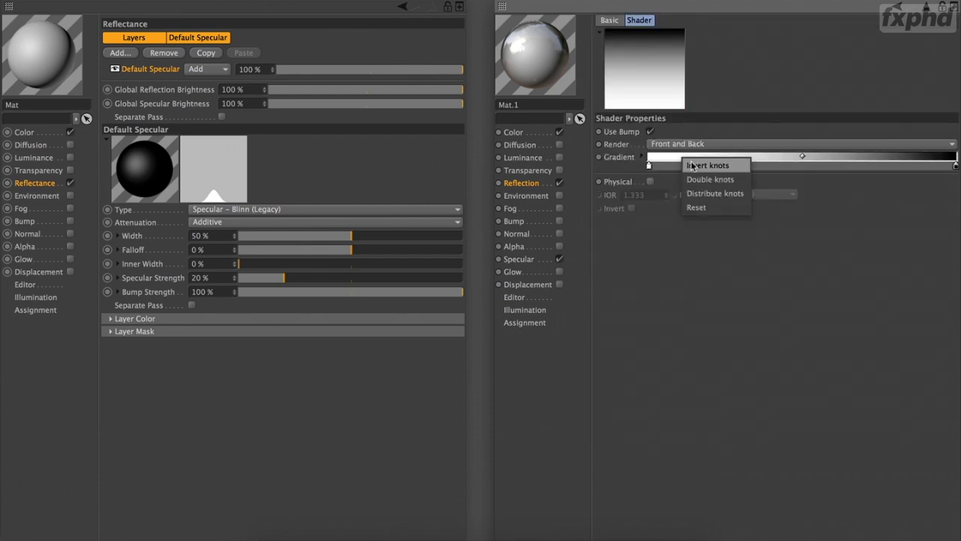
pyautogui.click(692, 166)
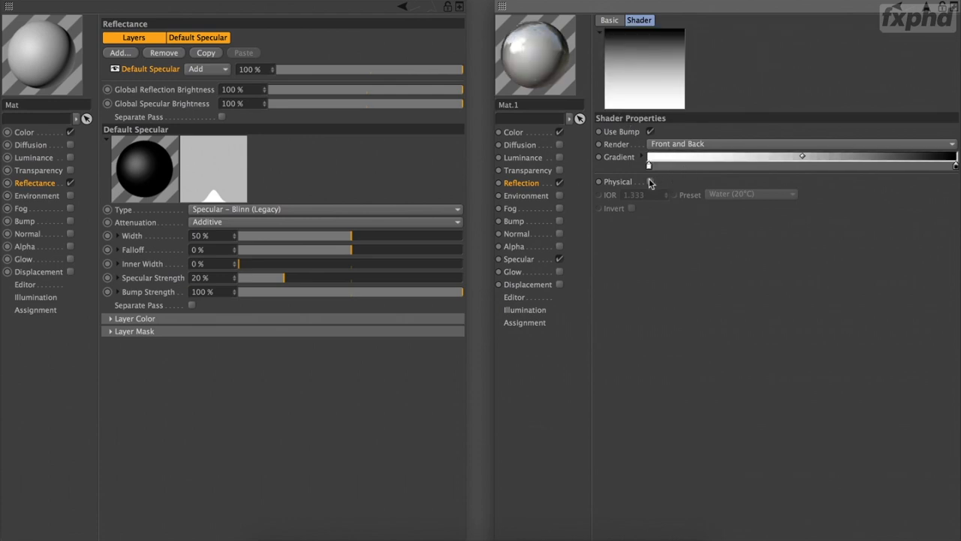
# - Try the Fresnel shader's Physical option with the Copper and Water (20°C) presets, disable it and return to Mat.1's Reflection settings
pyautogui.click(651, 182)
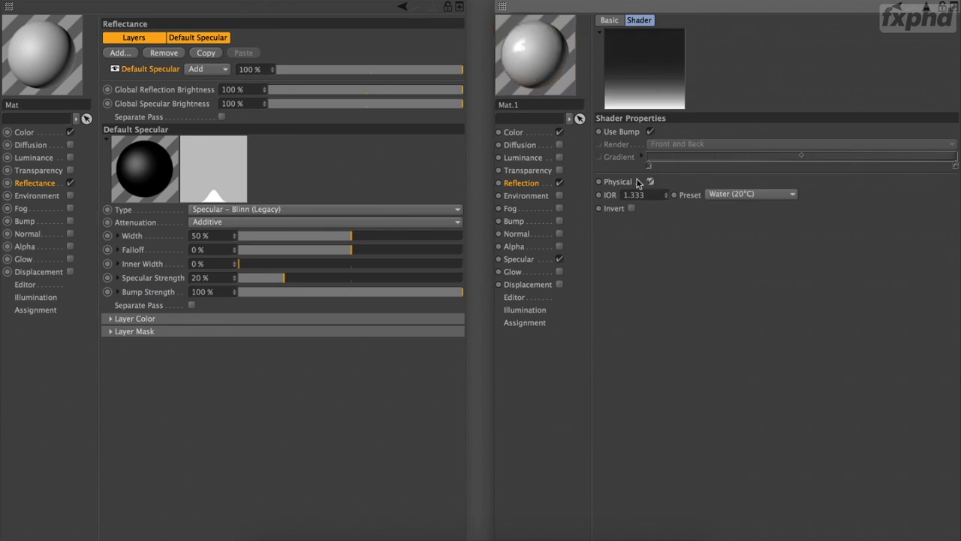
pyautogui.click(717, 195)
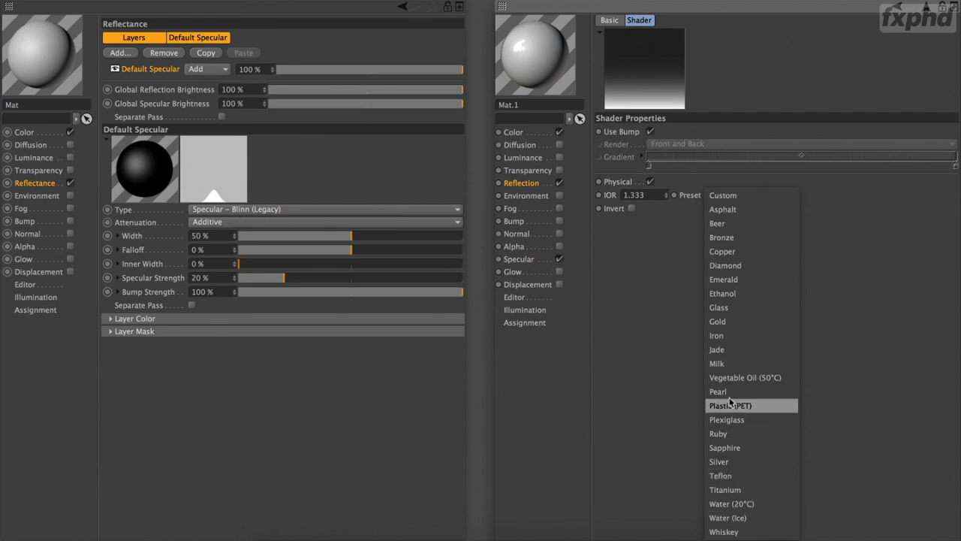
pyautogui.click(723, 251)
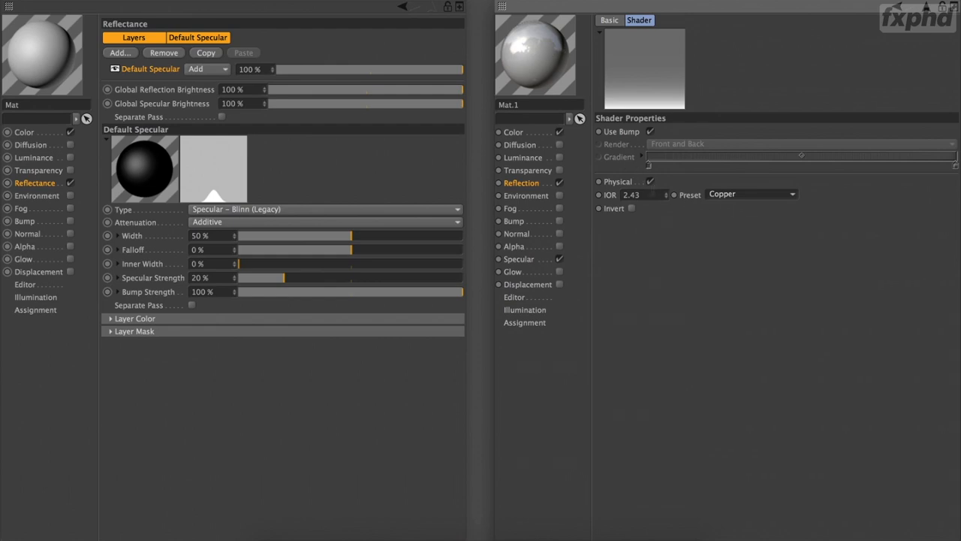
pyautogui.click(732, 196)
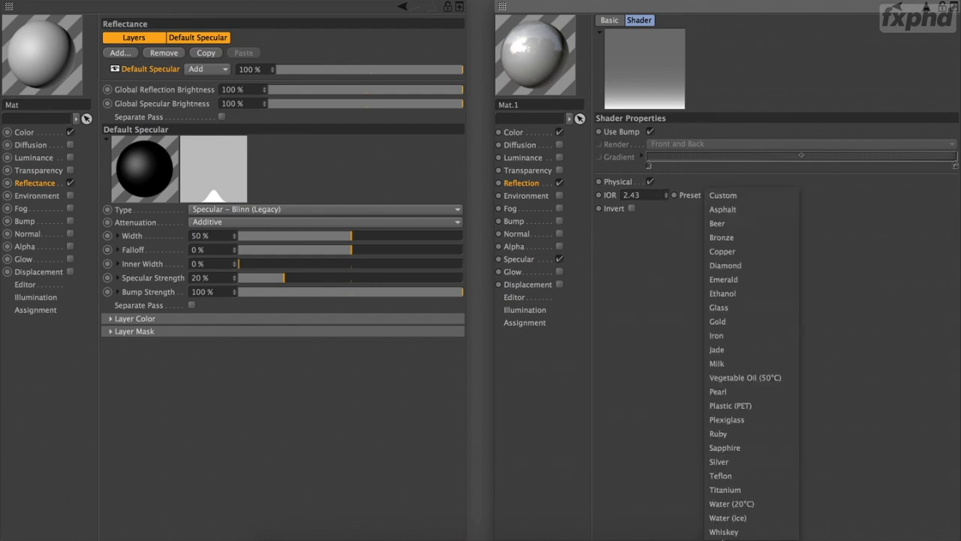
pyautogui.click(728, 504)
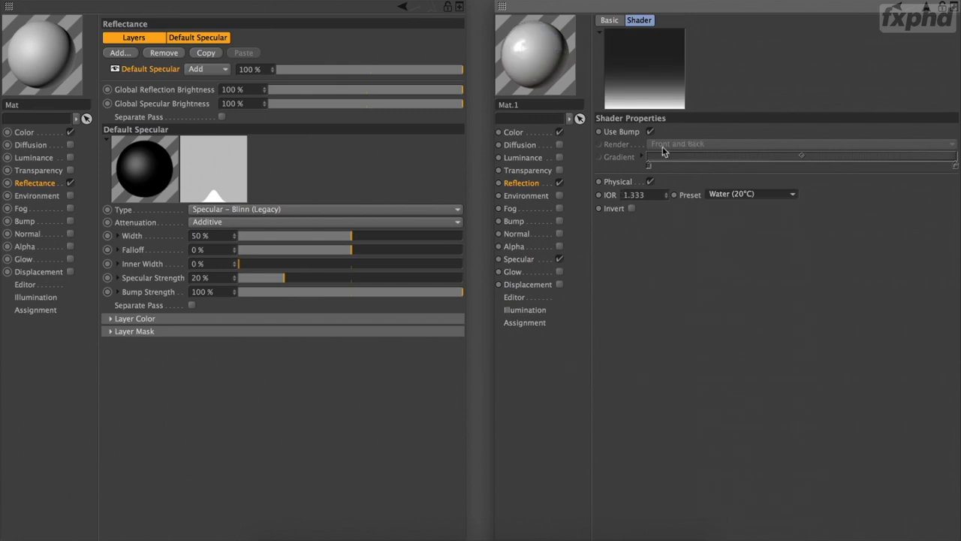
pyautogui.click(650, 182)
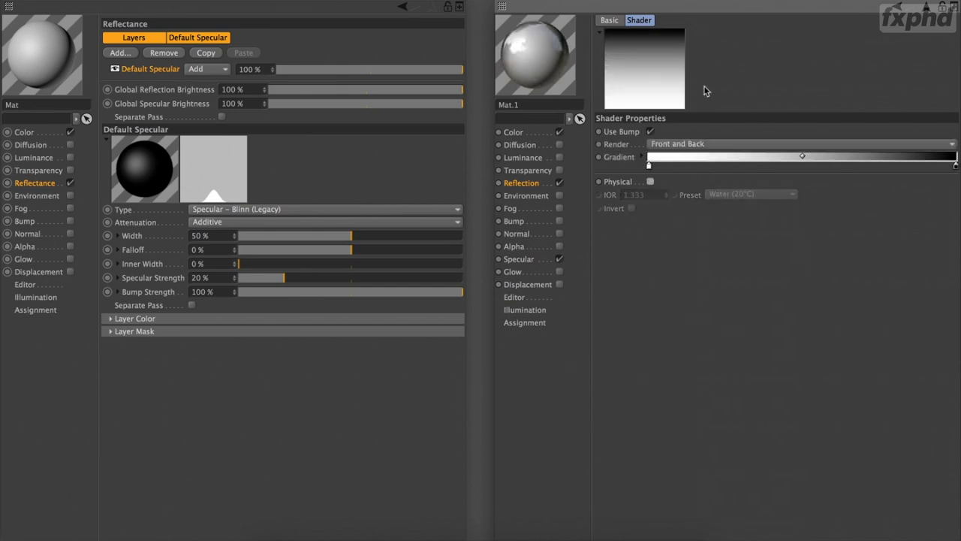
pyautogui.click(925, 11)
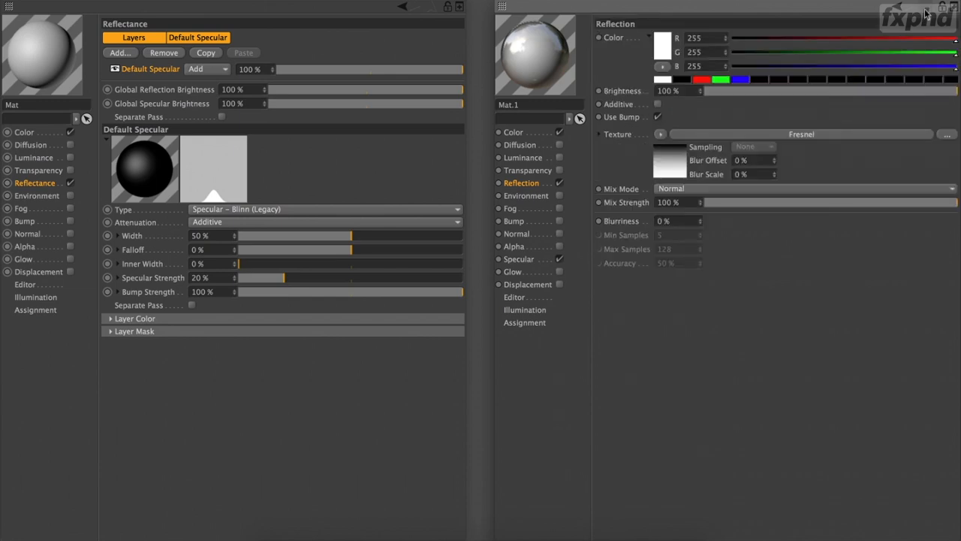
# - Try Mat.1's reflection with Brightness at 23% and 27% and Mix Strength at 49% and 16%, and restore both to 100%
pyautogui.moveTo(826, 91); pyautogui.dragTo(762, 110)
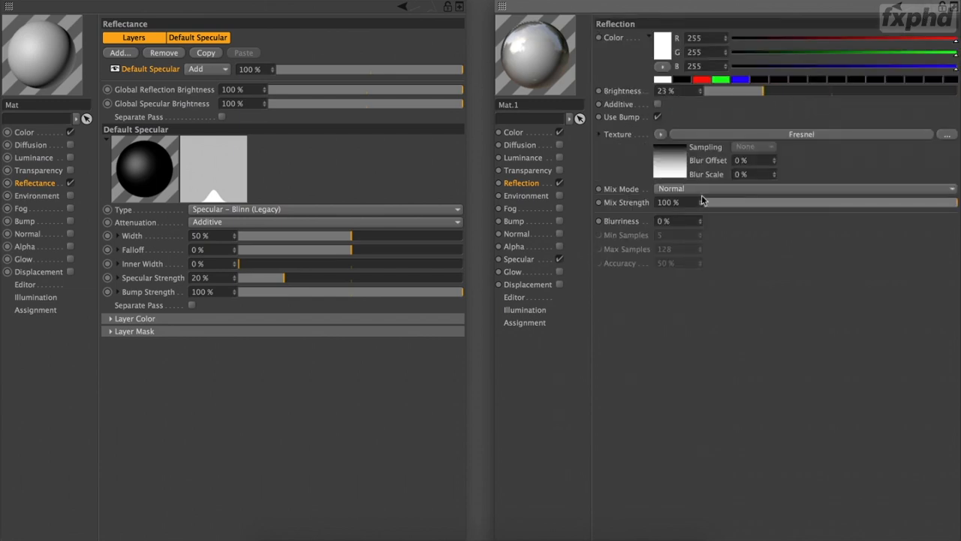
pyautogui.click(829, 203)
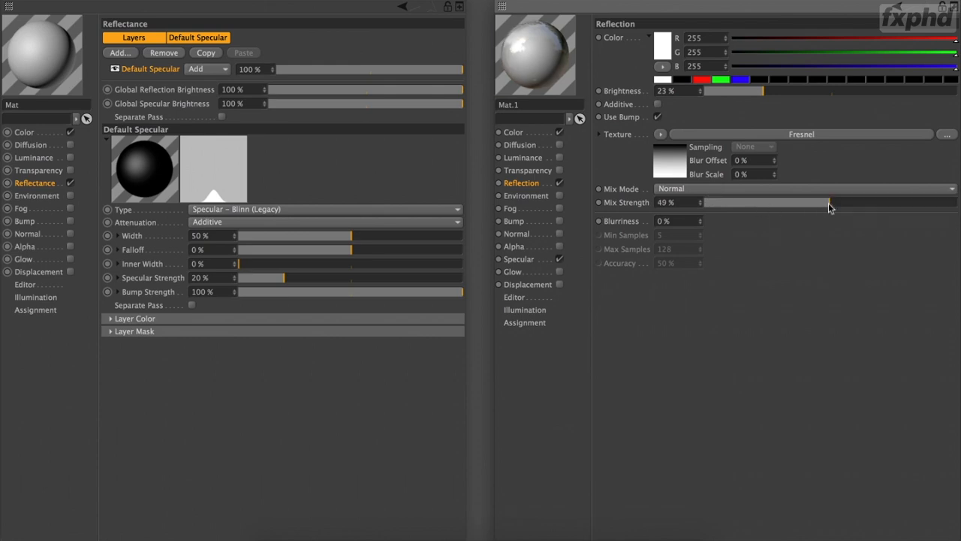
pyautogui.moveTo(829, 202); pyautogui.dragTo(744, 204)
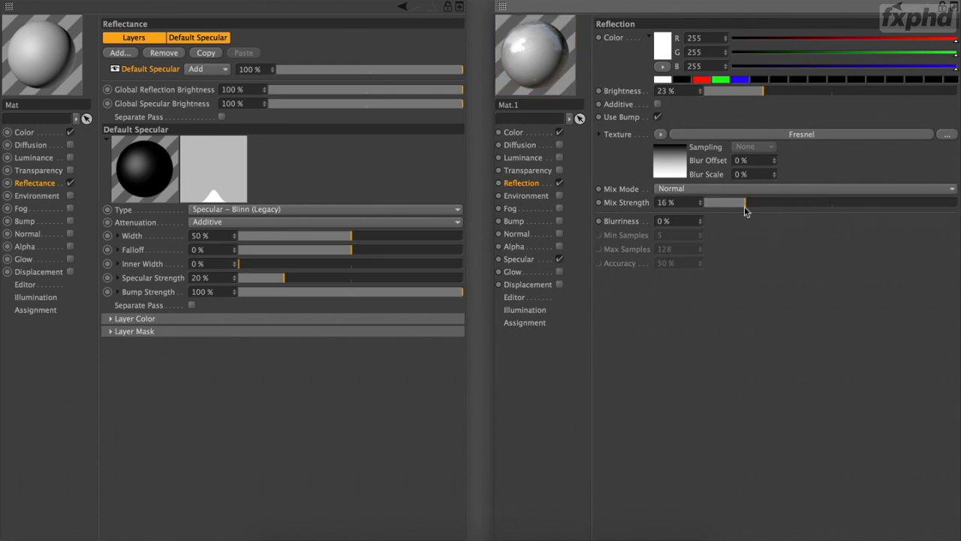
pyautogui.moveTo(760, 92)
pyautogui.mouseDown()
pyautogui.moveTo(868, 89)
pyautogui.moveTo(777, 91)
pyautogui.mouseUp()
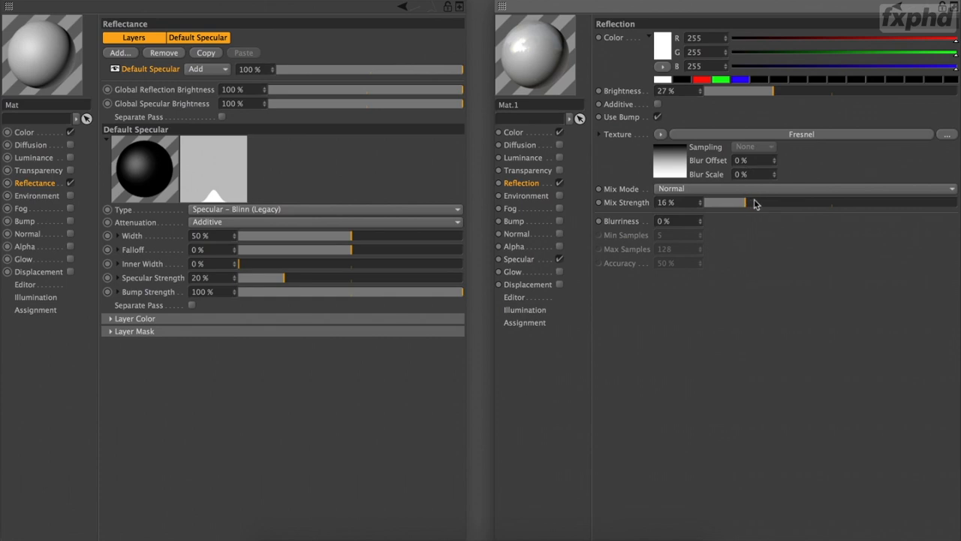
pyautogui.moveTo(757, 203); pyautogui.dragTo(956, 188)
pyautogui.moveTo(929, 92); pyautogui.dragTo(959, 91)
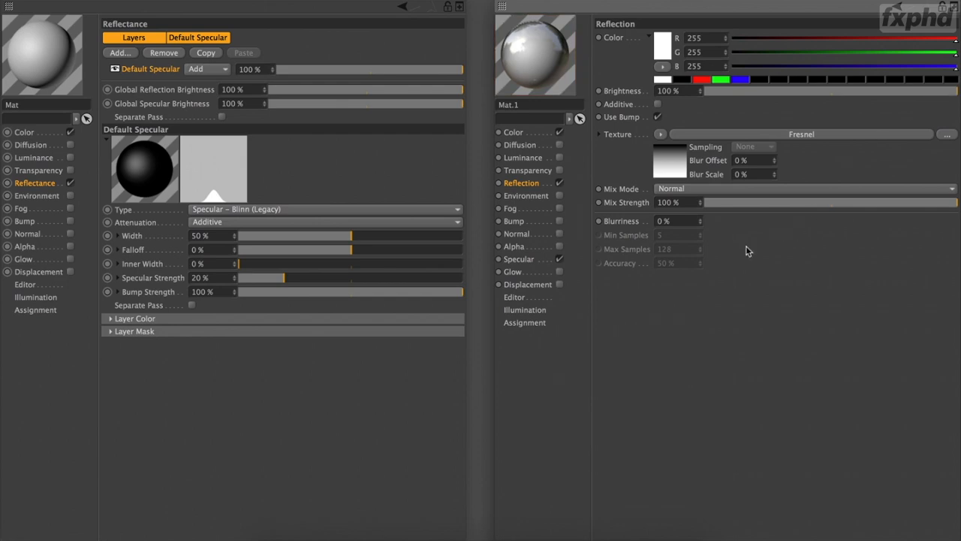
# - Set the Fresnel texture's Mix Strength to 0% in Mat.1's Reflection channel
pyautogui.doubleClick(681, 224)
pyautogui.click(660, 136)
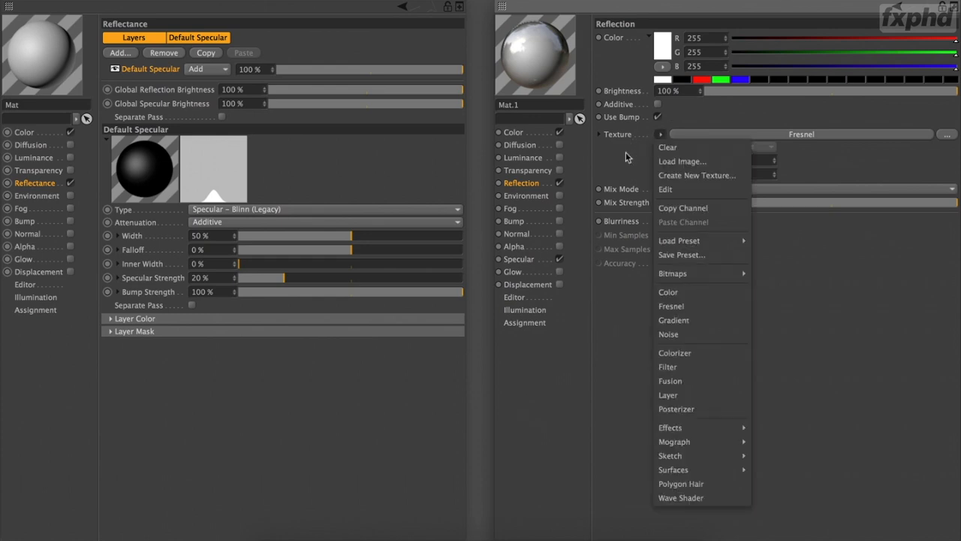
pyautogui.press('Escape')
pyautogui.moveTo(705, 204); pyautogui.dragTo(677, 206)
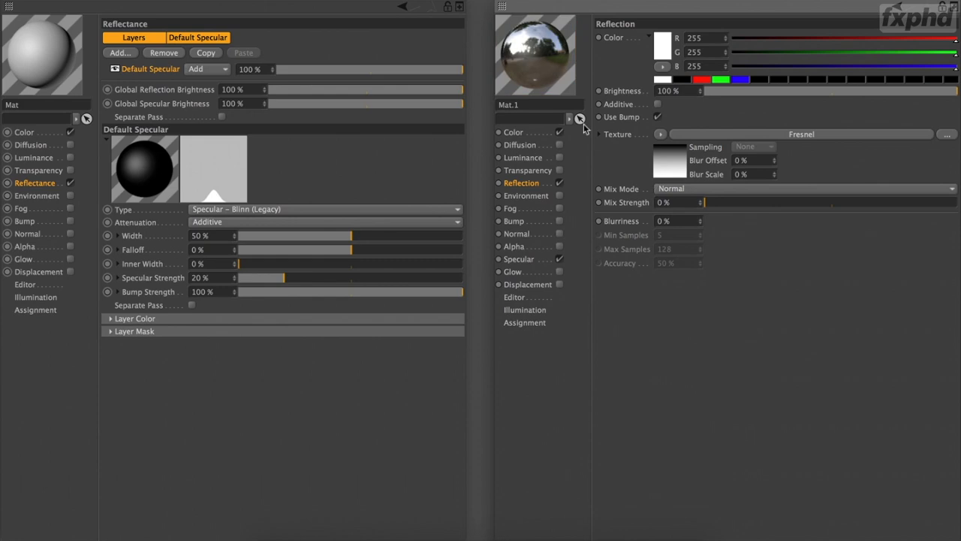
# - Try a Blurriness of 20% on Mat.1's reflection and reset it to 0%
pyautogui.click(675, 222)
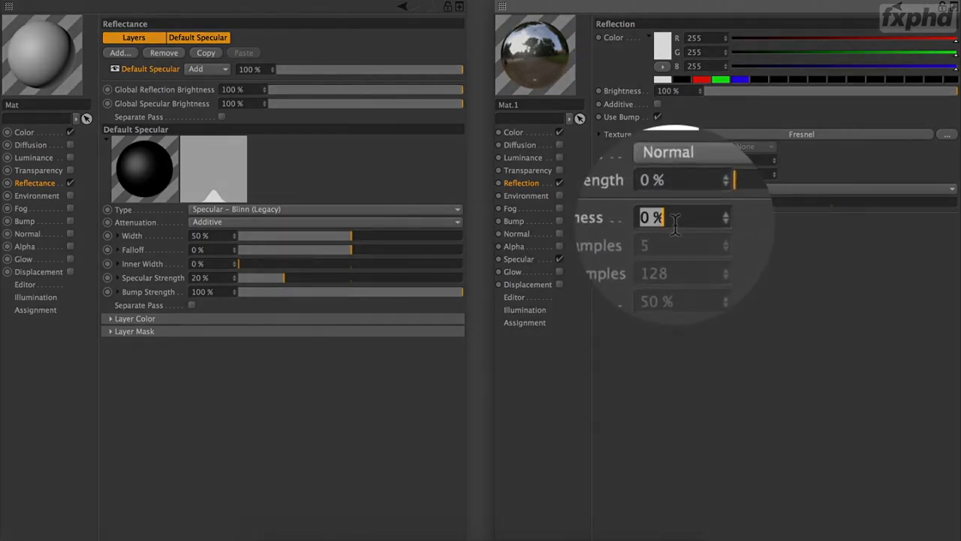
pyautogui.write('20')
pyautogui.press('Return')
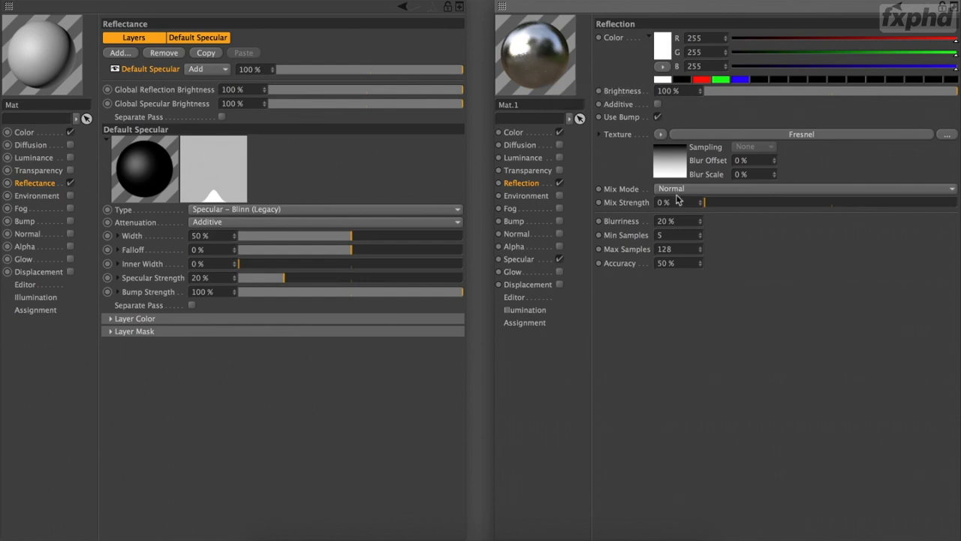
pyautogui.doubleClick(676, 220)
pyautogui.write('0')
pyautogui.press('Return')
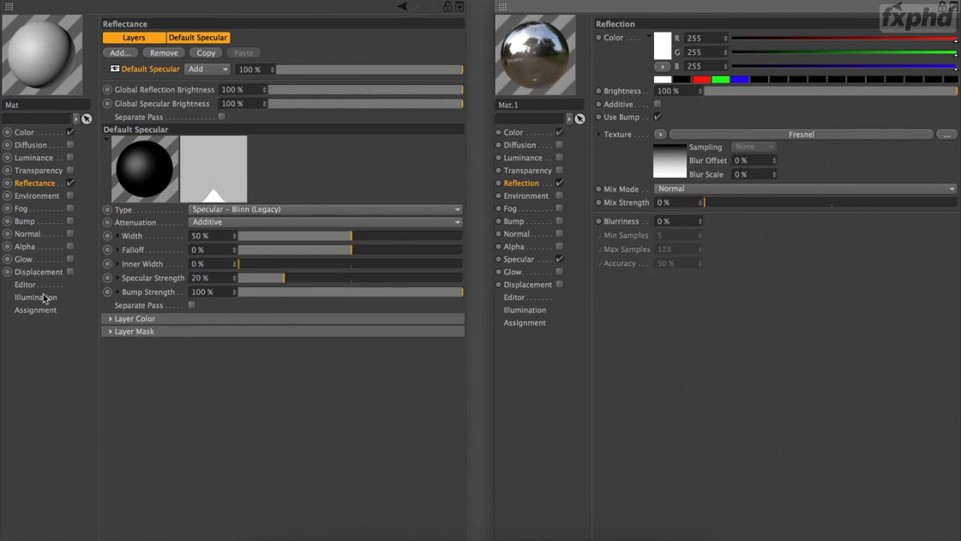
# - Add a Reflection (Legacy) layer to Mat's Reflectance channel
pyautogui.click(36, 184)
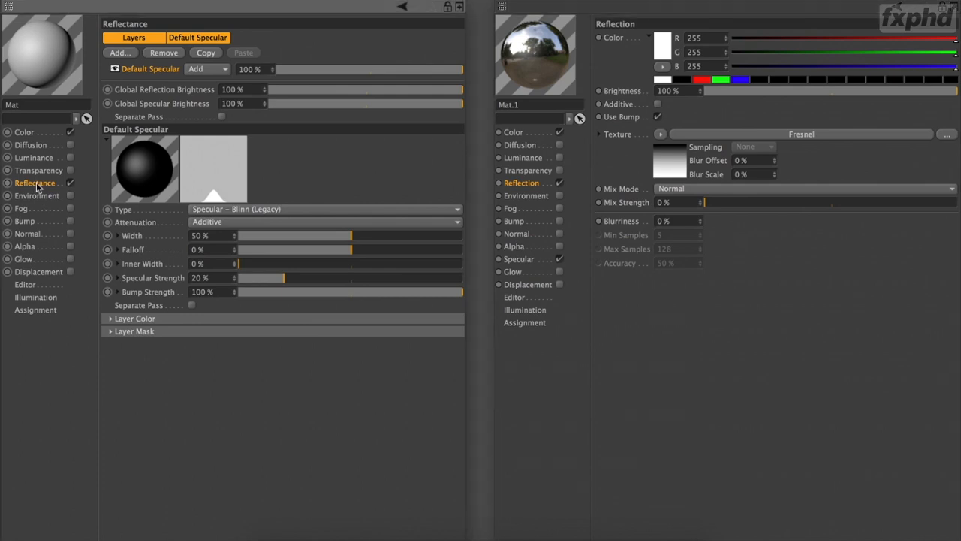
pyautogui.click(120, 54)
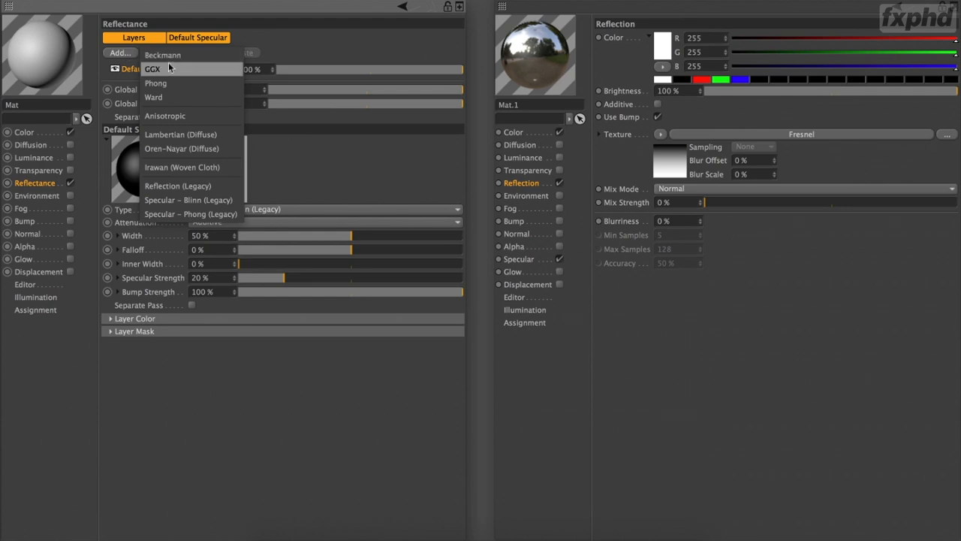
pyautogui.click(168, 186)
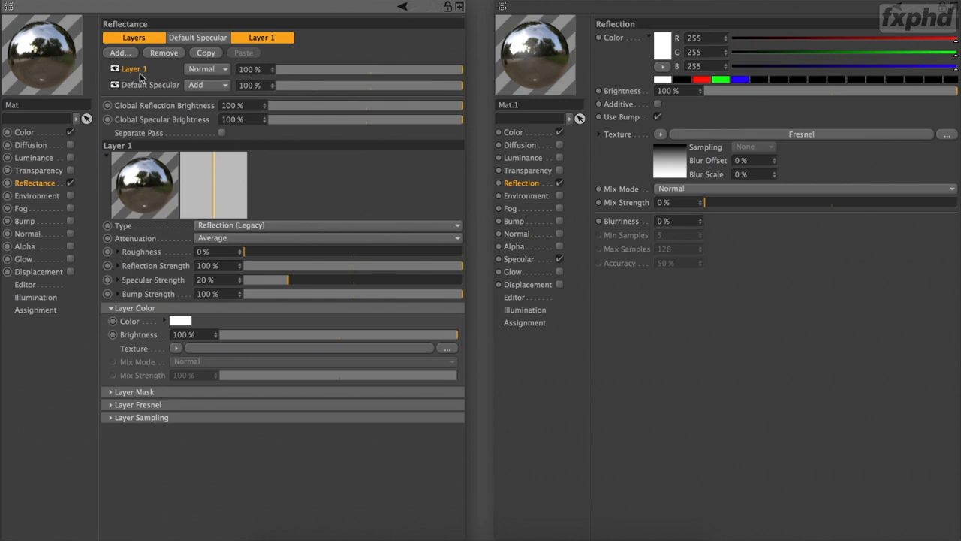
# - Try the Add blend mode on Mat's Layer 1 and set it back to Normal
pyautogui.click(193, 70)
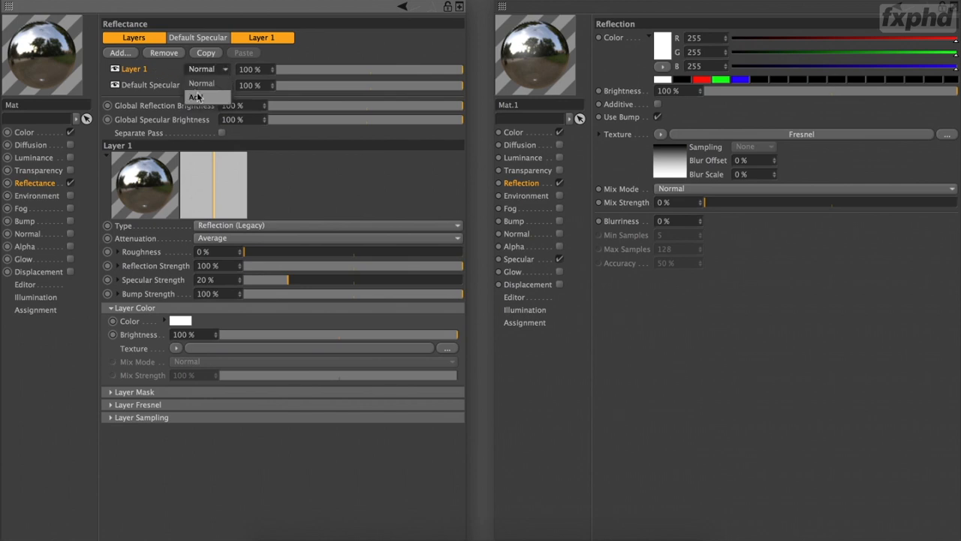
pyautogui.click(196, 97)
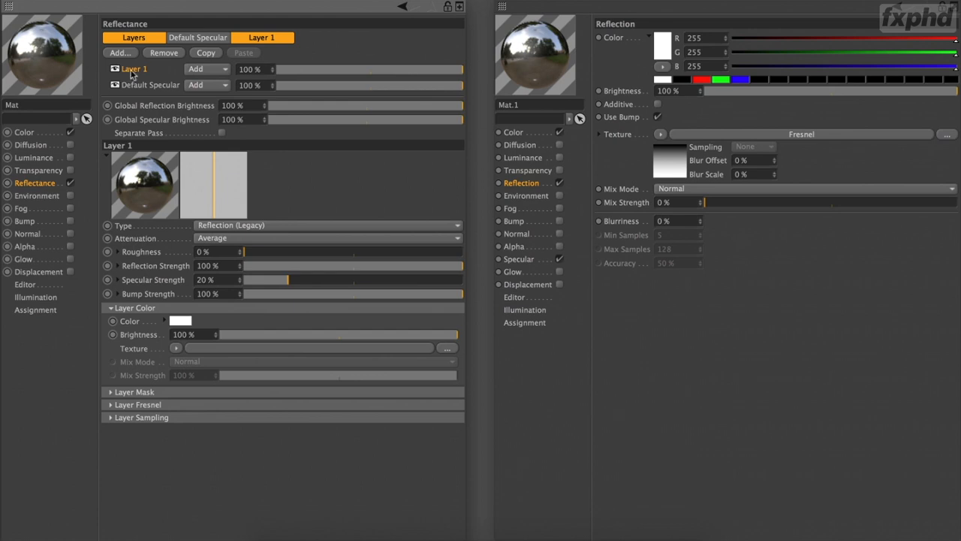
pyautogui.click(198, 70)
pyautogui.click(199, 82)
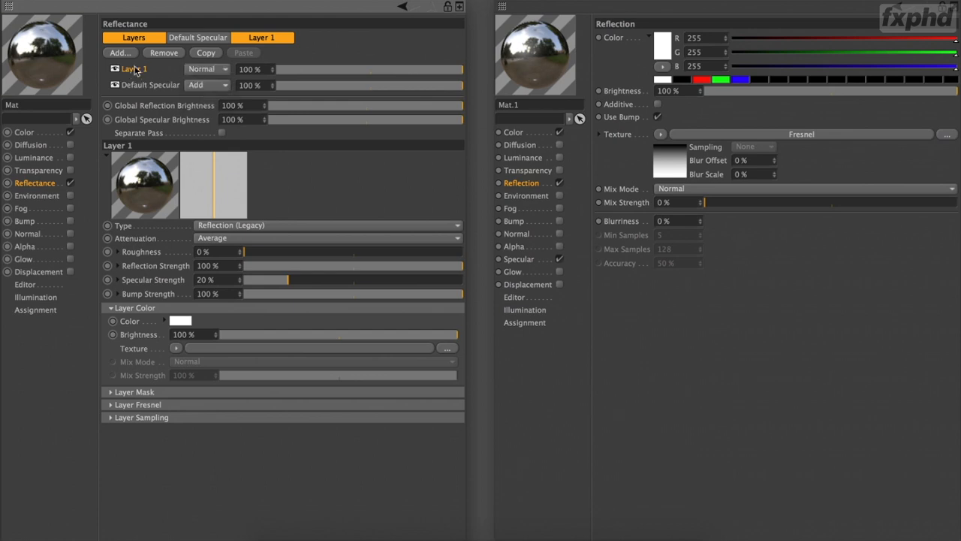
# - Move Mat's Layer 1 below Default Specular and set its Roughness to 20%
pyautogui.moveTo(136, 73); pyautogui.dragTo(133, 86)
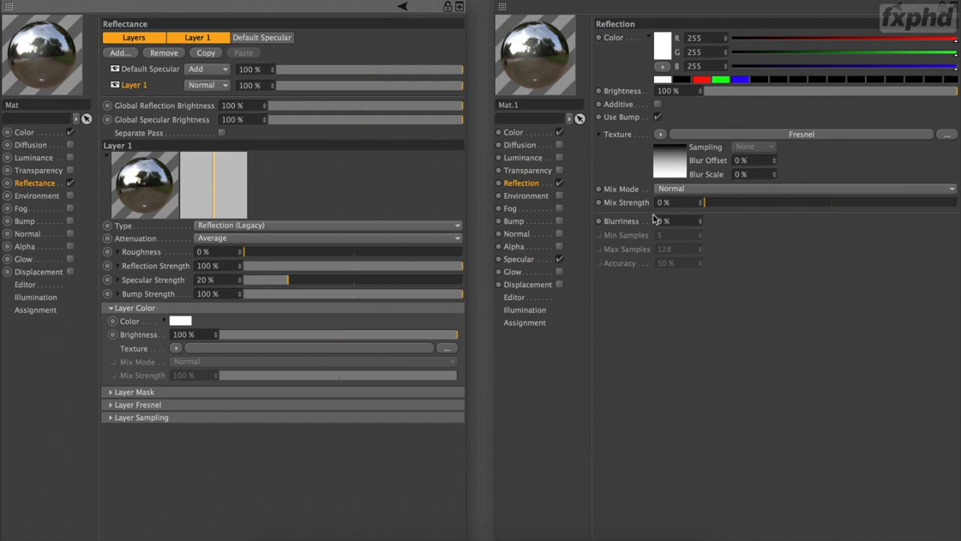
pyautogui.doubleClick(227, 254)
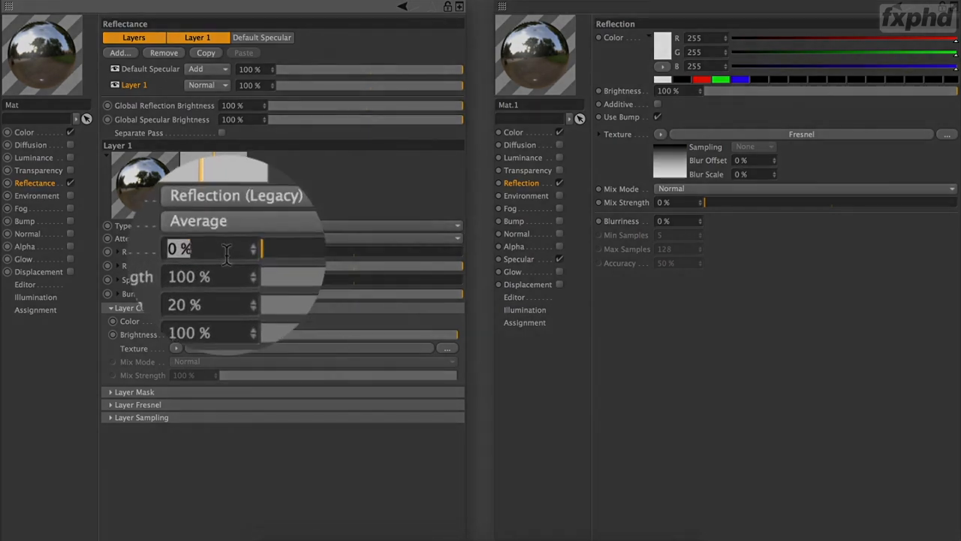
pyautogui.write('20')
pyautogui.press('Return')
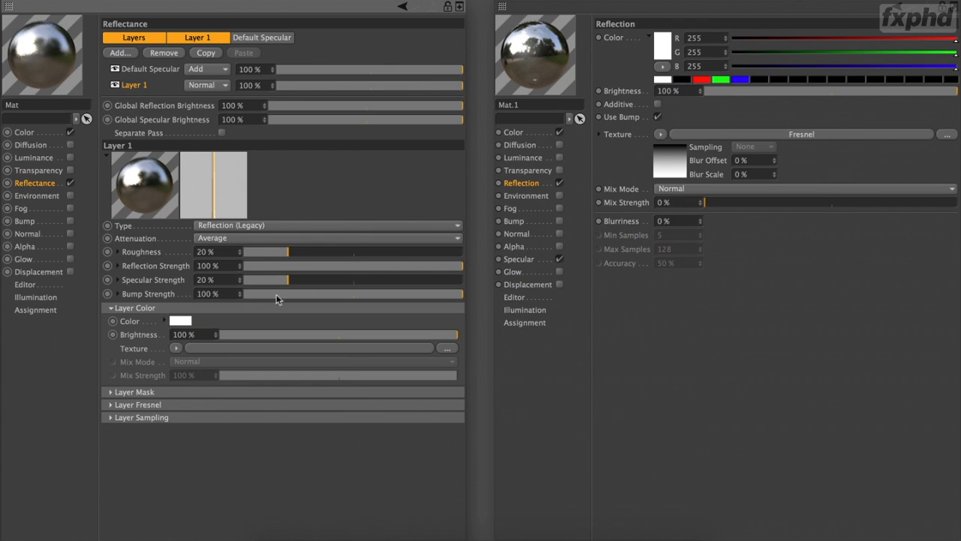
# - Load a Fresnel shader as the Layer Color texture of Mat's Layer 1 and raise Mat.1's reflection Mix Strength to 51%
pyautogui.click(176, 349)
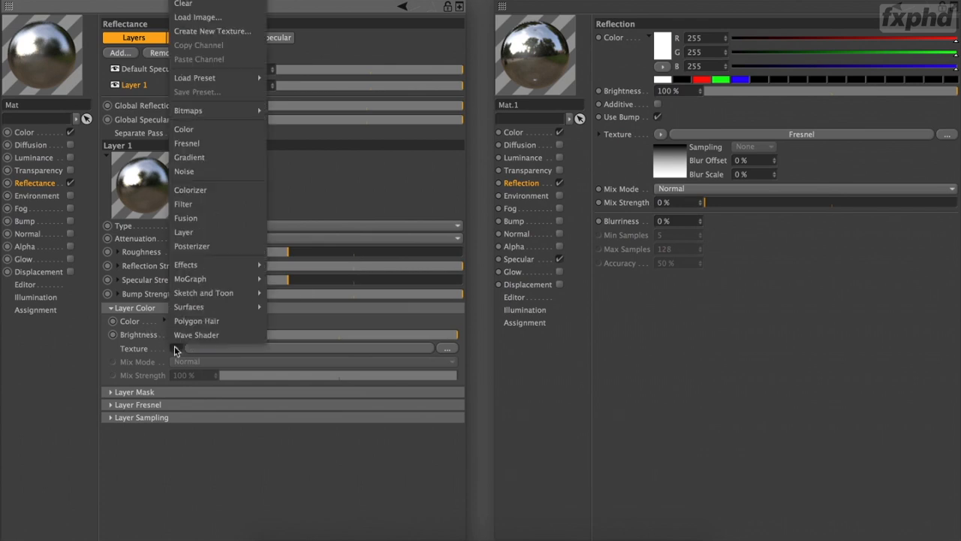
pyautogui.click(186, 144)
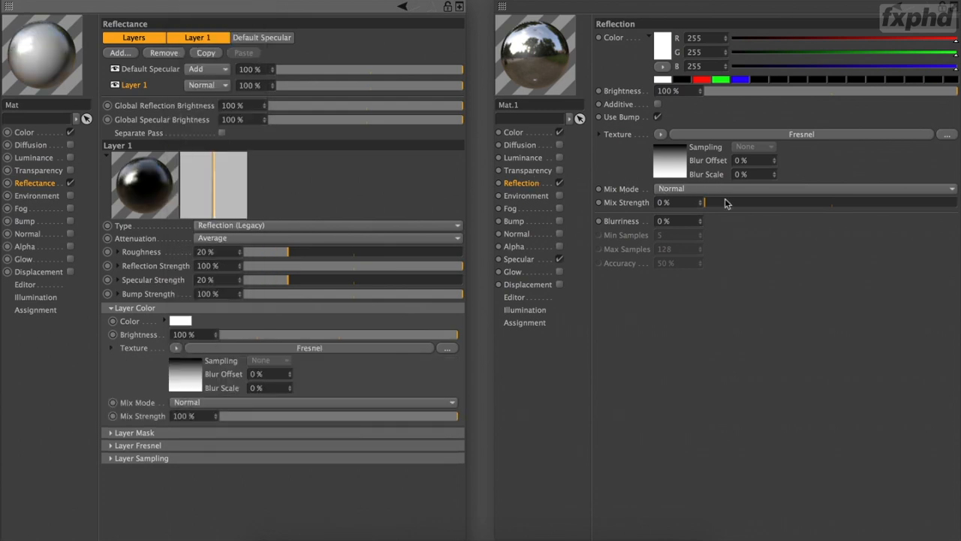
pyautogui.moveTo(725, 202); pyautogui.dragTo(832, 203)
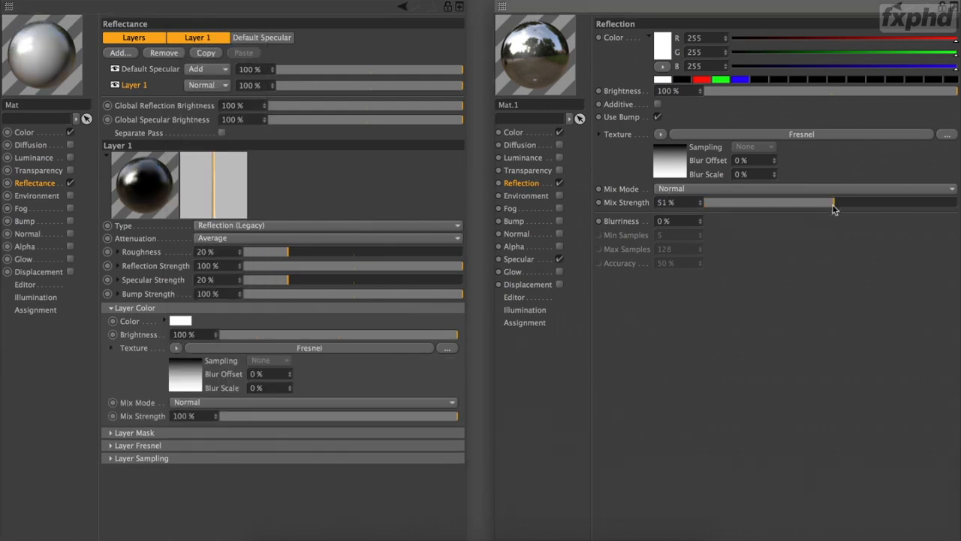
# - Set Mat.1's reflection color and the Layer Color of Mat's Layer 1 to pure red (255, 0, 0)
pyautogui.click(701, 79)
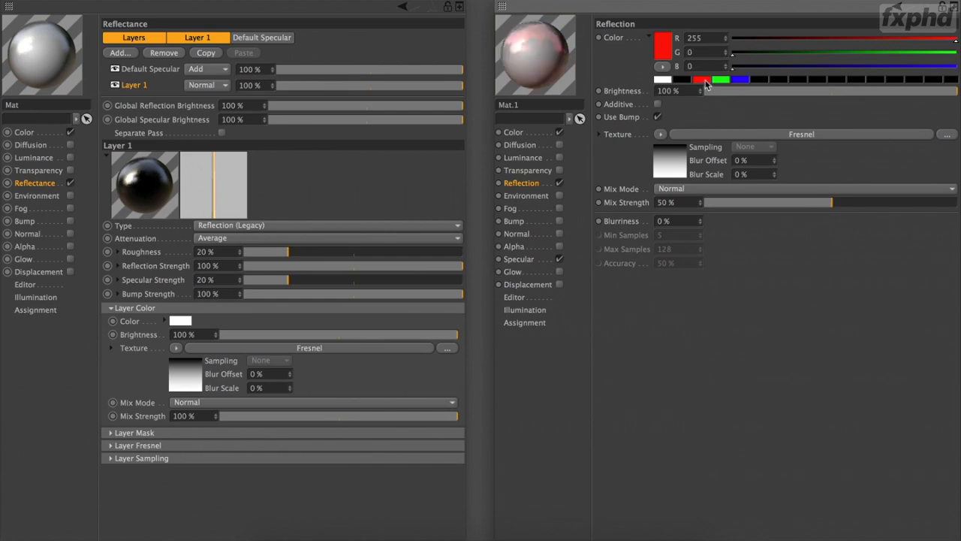
pyautogui.click(181, 322)
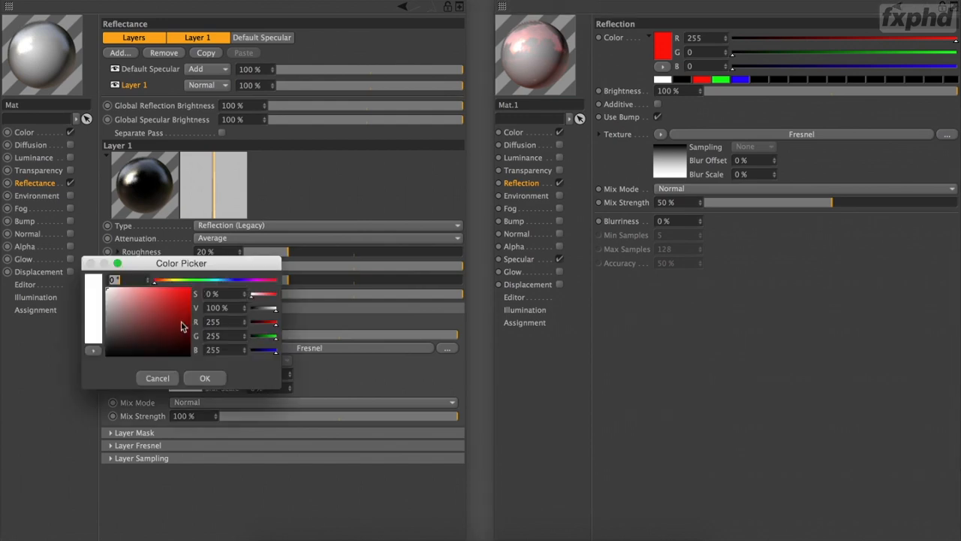
pyautogui.moveTo(182, 311); pyautogui.dragTo(208, 281)
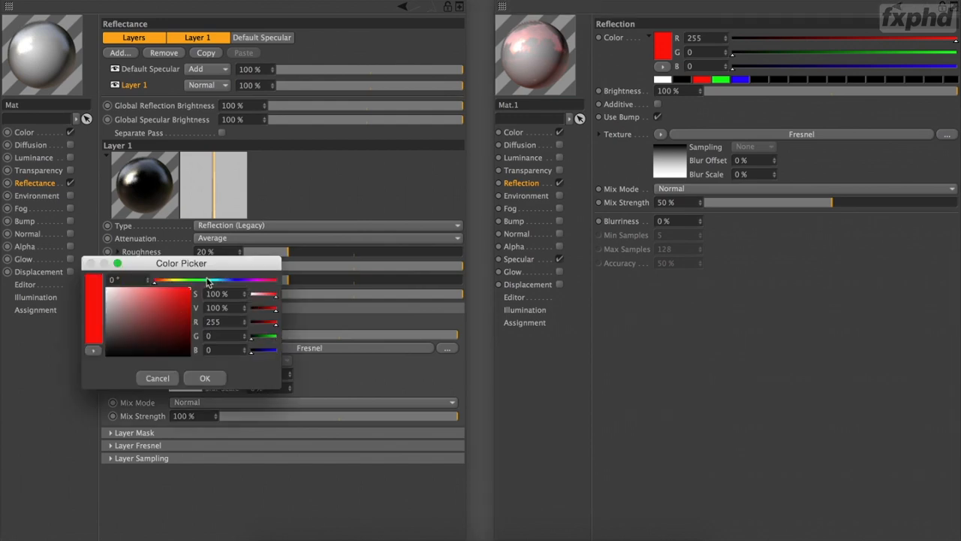
pyautogui.click(211, 379)
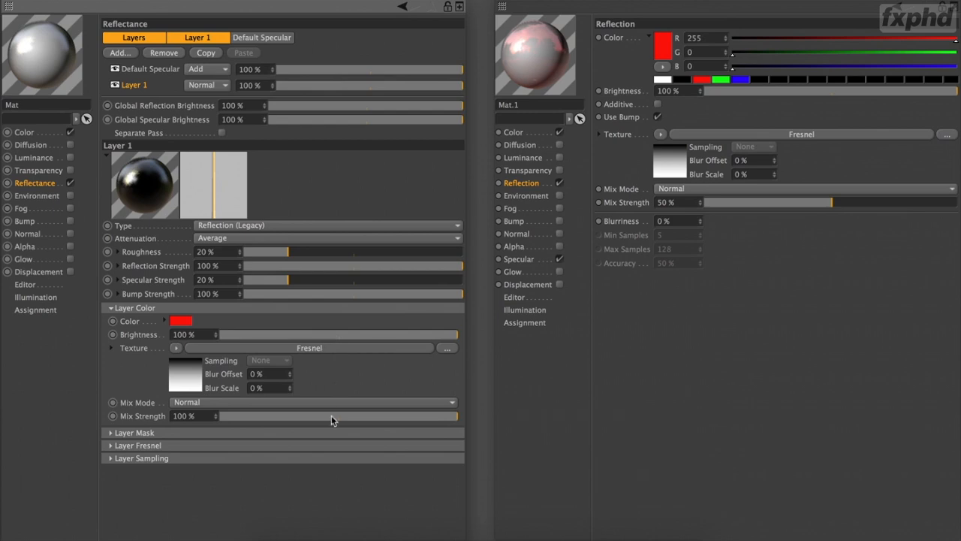
# - Set the Layer Color Mix Strength of Mat's Layer 1 to 50% and Mat.1's reflection Blurriness to 20%
pyautogui.moveTo(332, 416); pyautogui.dragTo(339, 418)
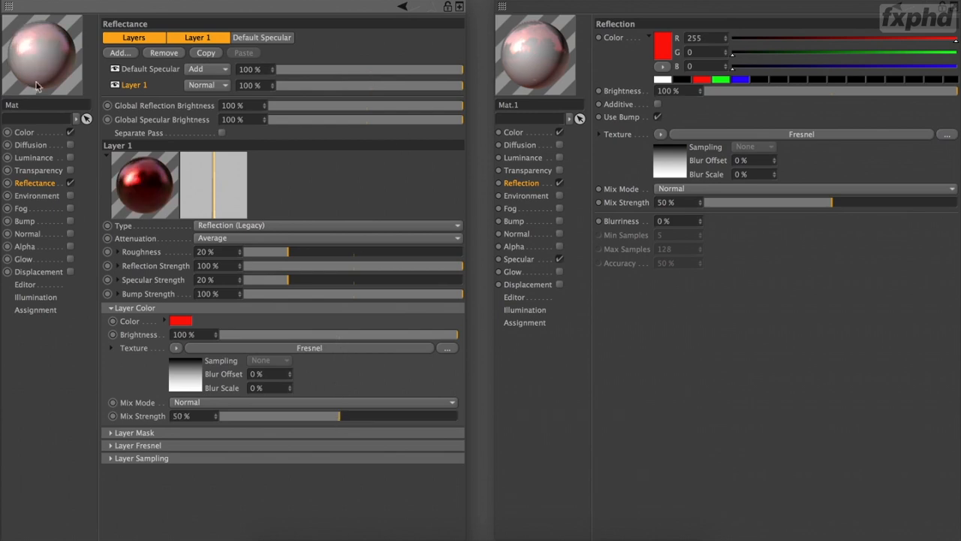
pyautogui.click(661, 221)
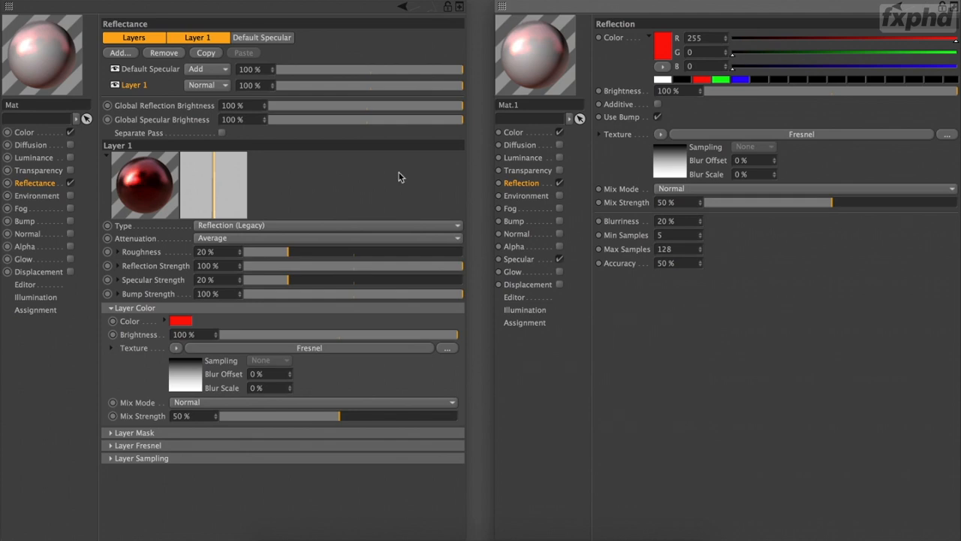
# - Remove Layer 1 and Default Specular from Mat's Reflectance channel
pyautogui.click(160, 53)
pyautogui.click(143, 69)
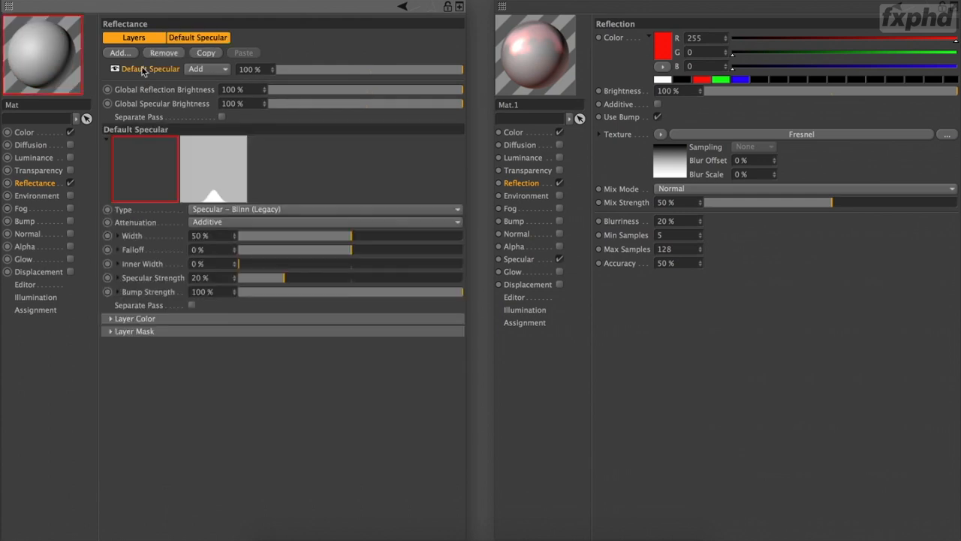
pyautogui.click(160, 54)
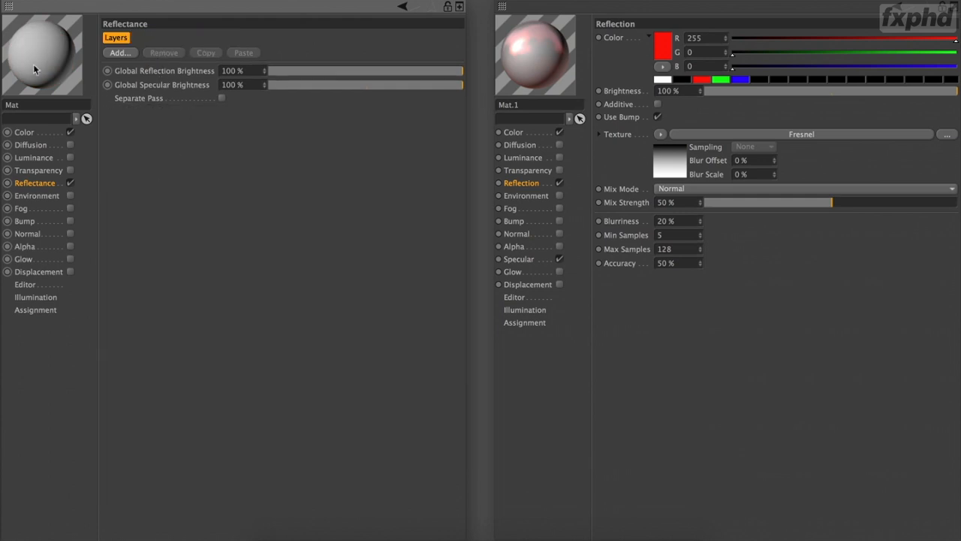
# - Add an Irawan (Woven Cloth) layer to Mat's Reflectance channel and open the material preview in its own window
pyautogui.click(118, 53)
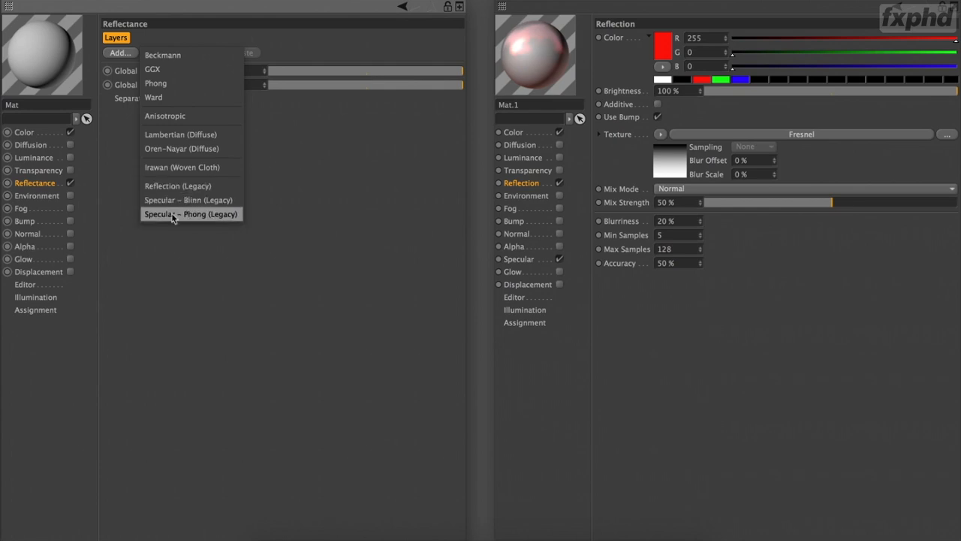
pyautogui.click(156, 169)
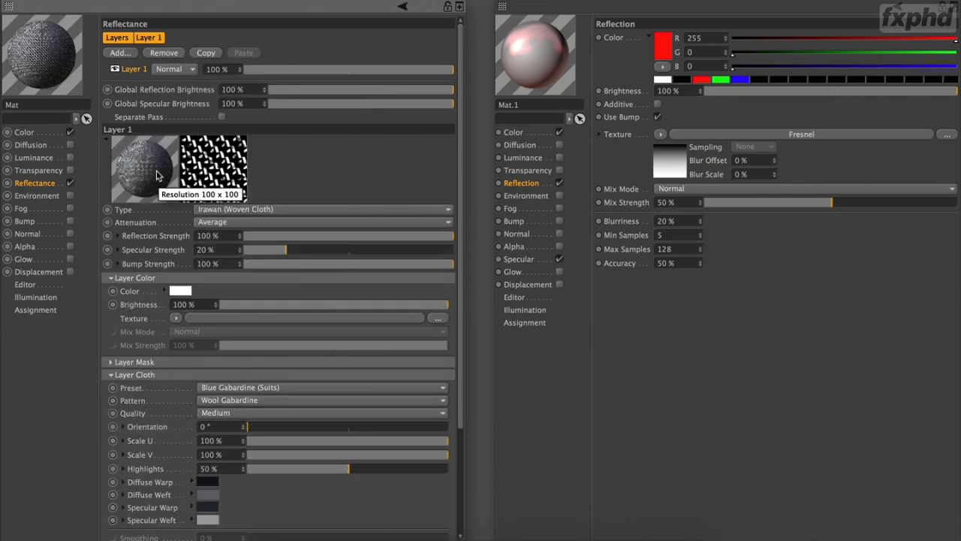
pyautogui.rightClick(48, 66)
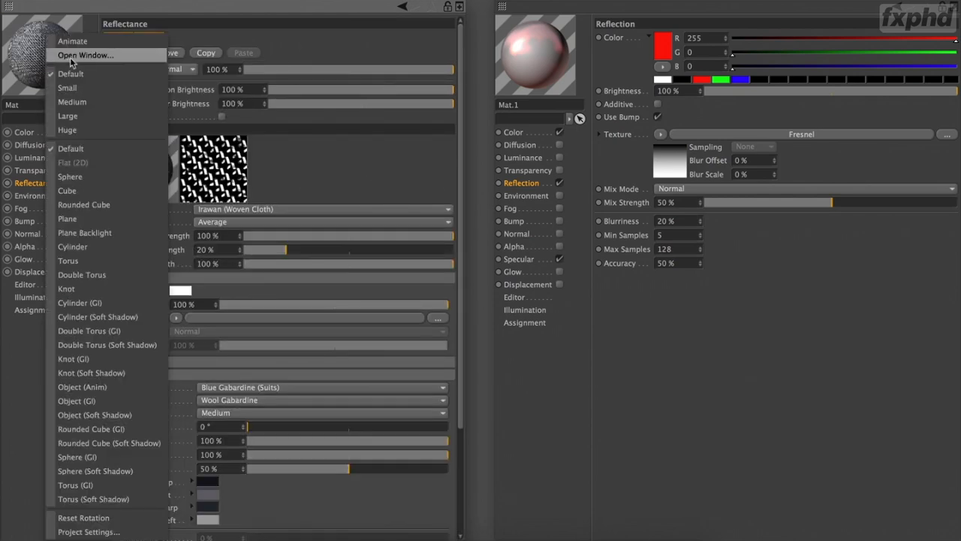
pyautogui.click(71, 55)
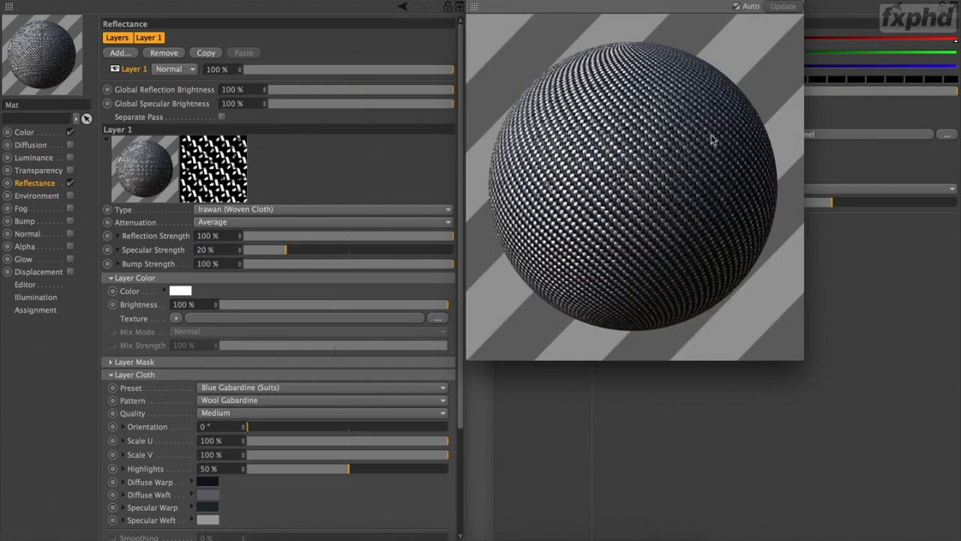
# - Try the Blue Denim (Jeans) and Brown Charmeuse (Lining) cloth presets on Mat's Layer 1
pyautogui.click(242, 215)
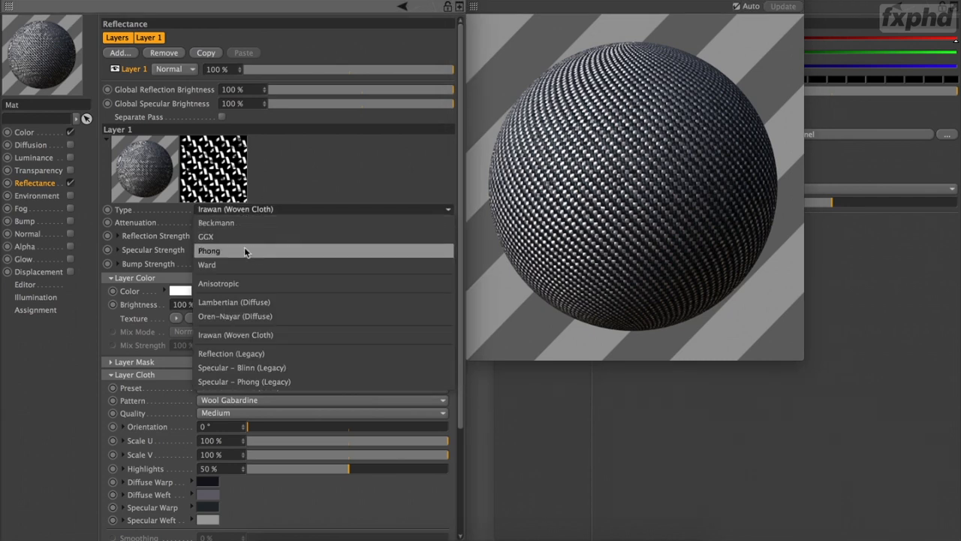
pyautogui.click(171, 216)
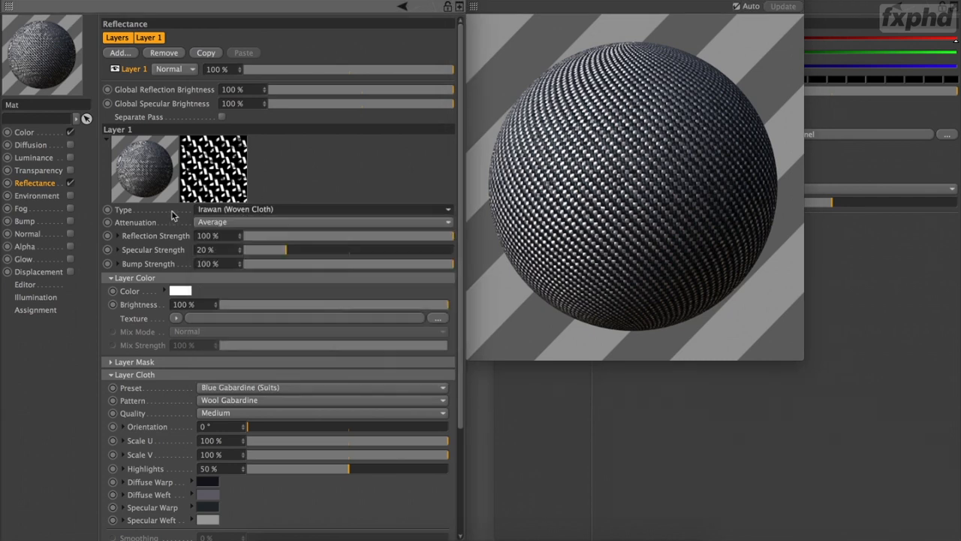
pyautogui.click(240, 386)
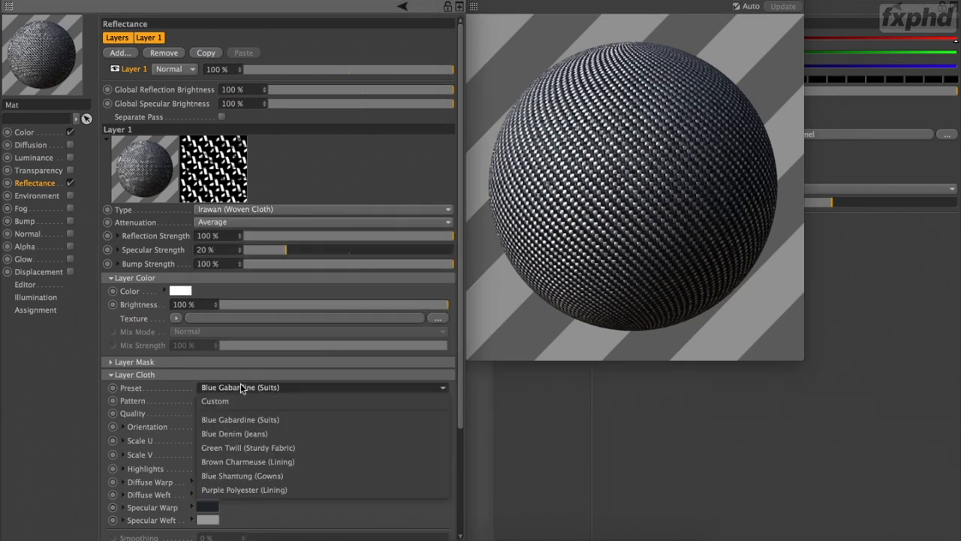
pyautogui.click(254, 434)
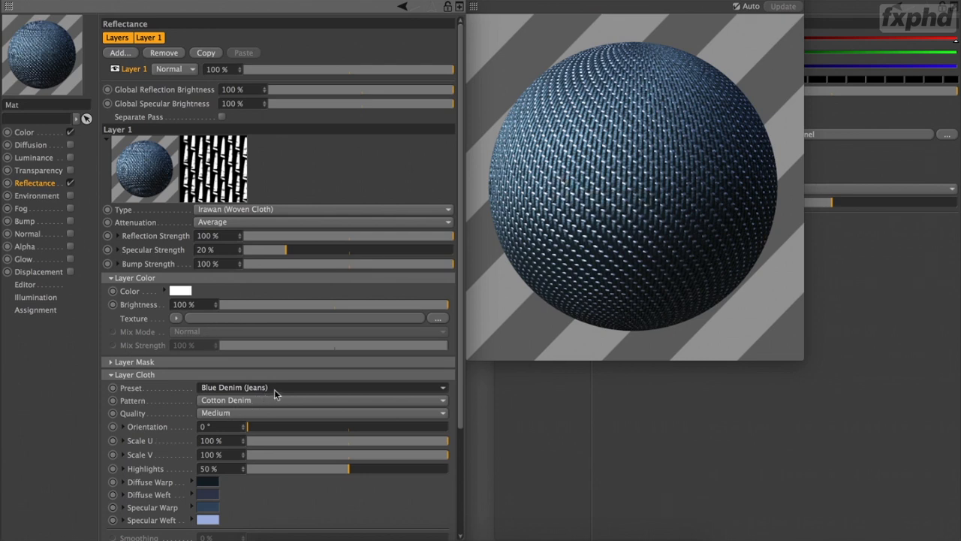
pyautogui.click(274, 389)
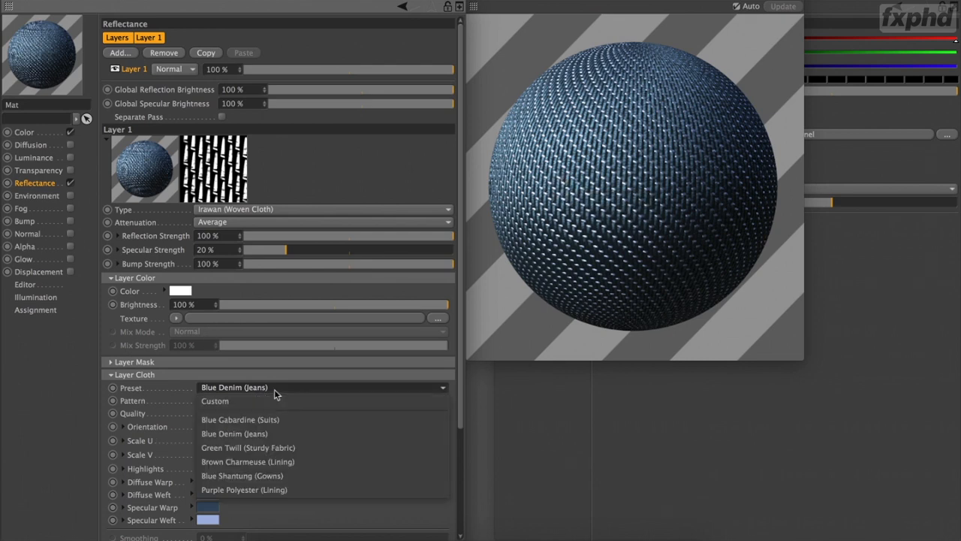
pyautogui.click(260, 463)
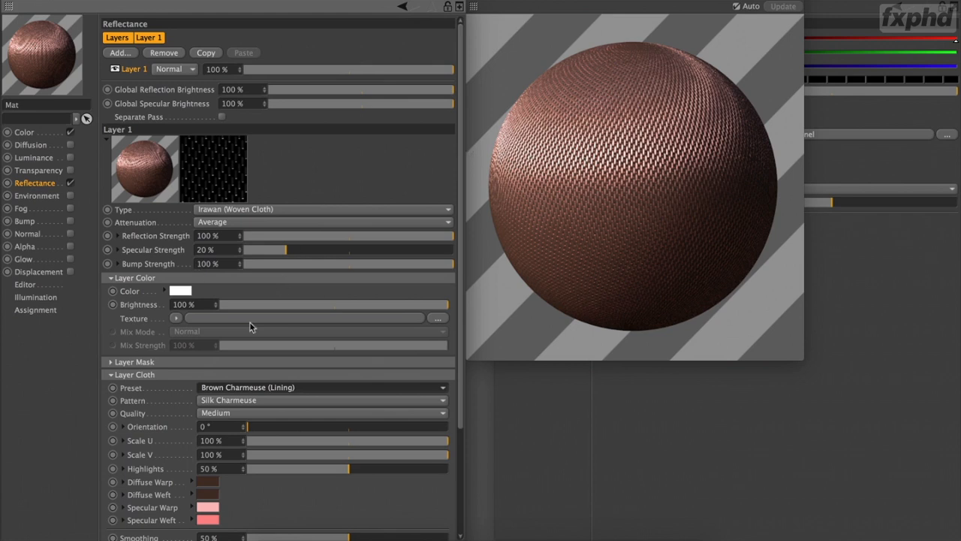
# - Change the type of Mat's Layer 1 to Lambertian (Diffuse) and disable the material's Color channel
pyautogui.click(238, 211)
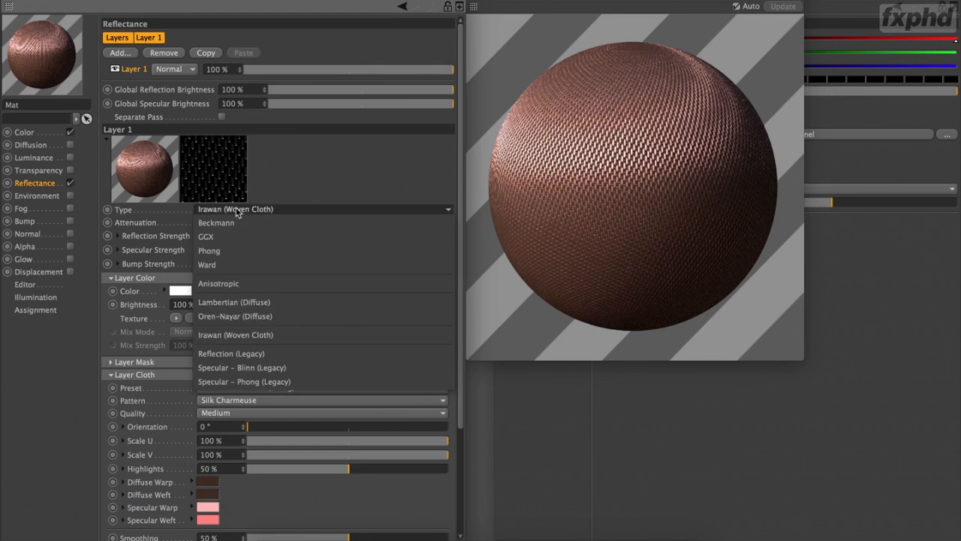
pyautogui.click(234, 303)
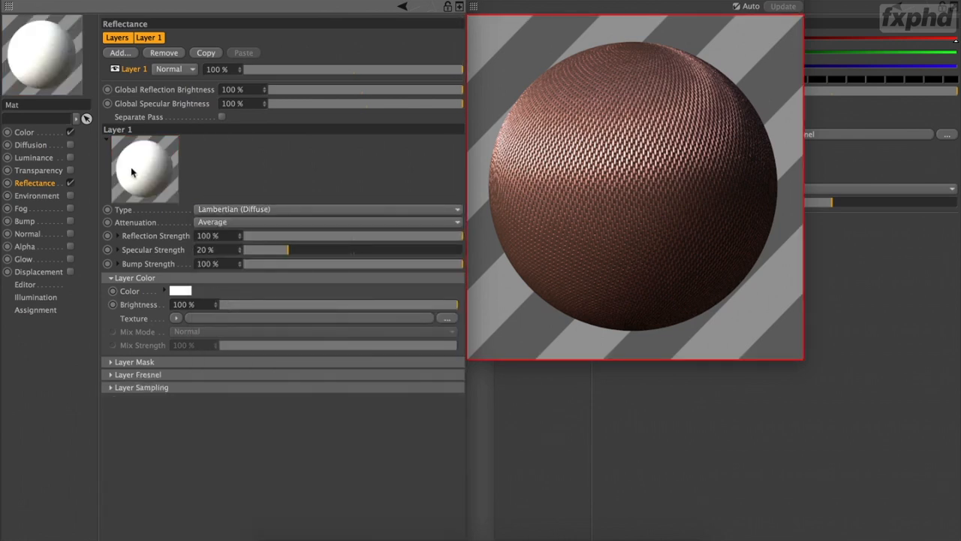
pyautogui.click(70, 132)
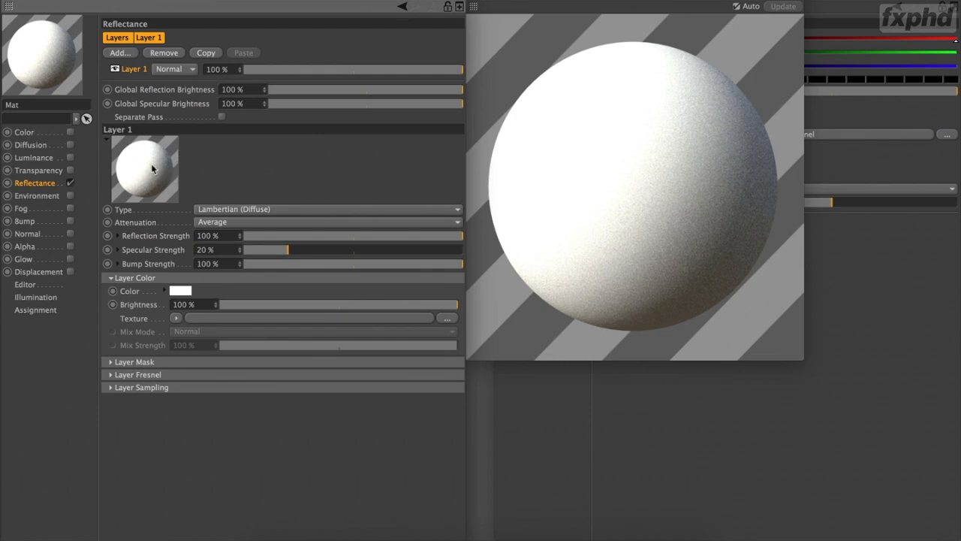
# - Set the Layer Color of the Lambertian layer to pure red (255, 0, 0) and its Reflection Strength to 34%
pyautogui.click(180, 290)
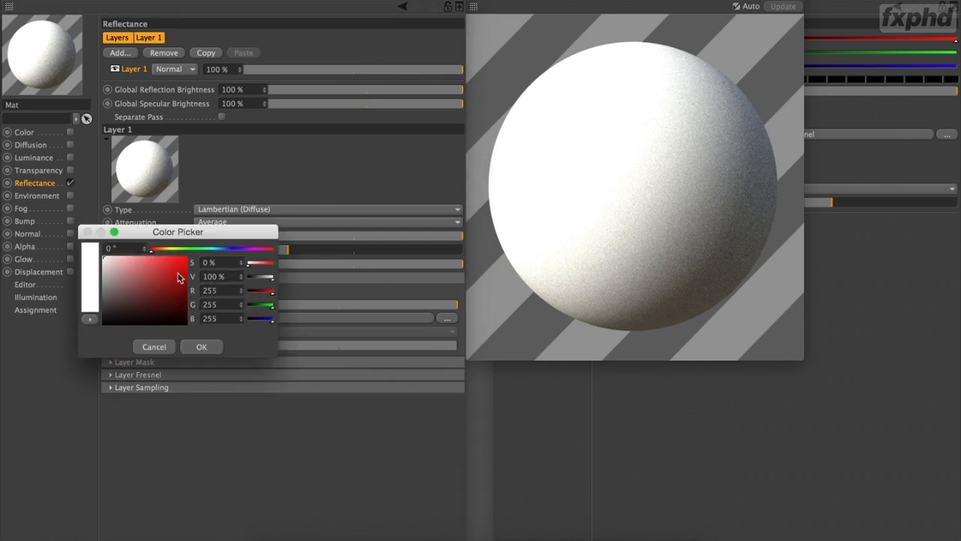
pyautogui.click(178, 276)
pyautogui.click(184, 258)
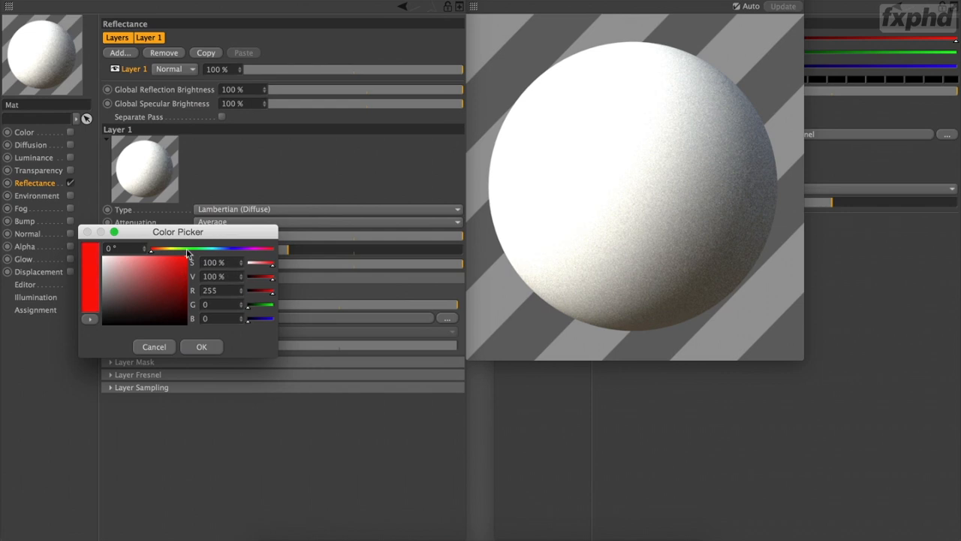
pyautogui.click(199, 345)
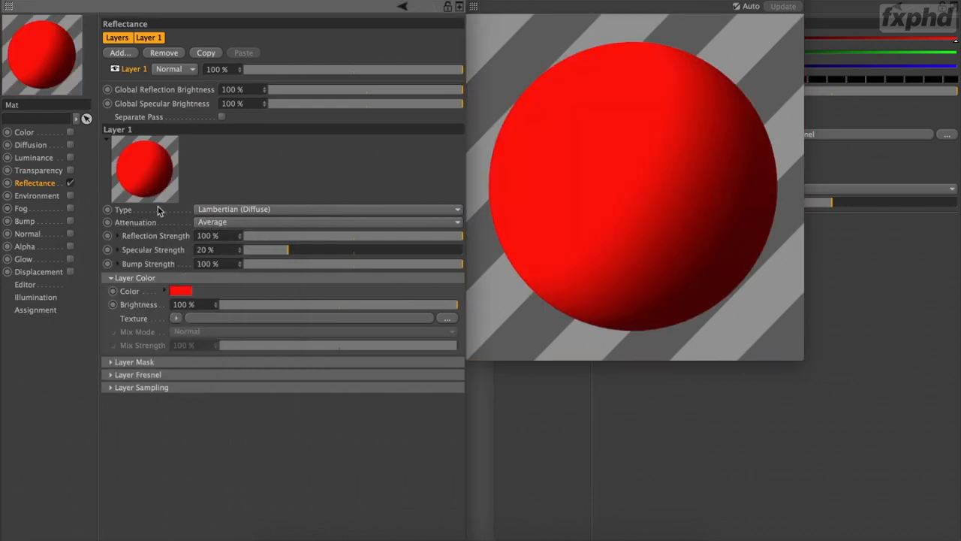
pyautogui.click(317, 235)
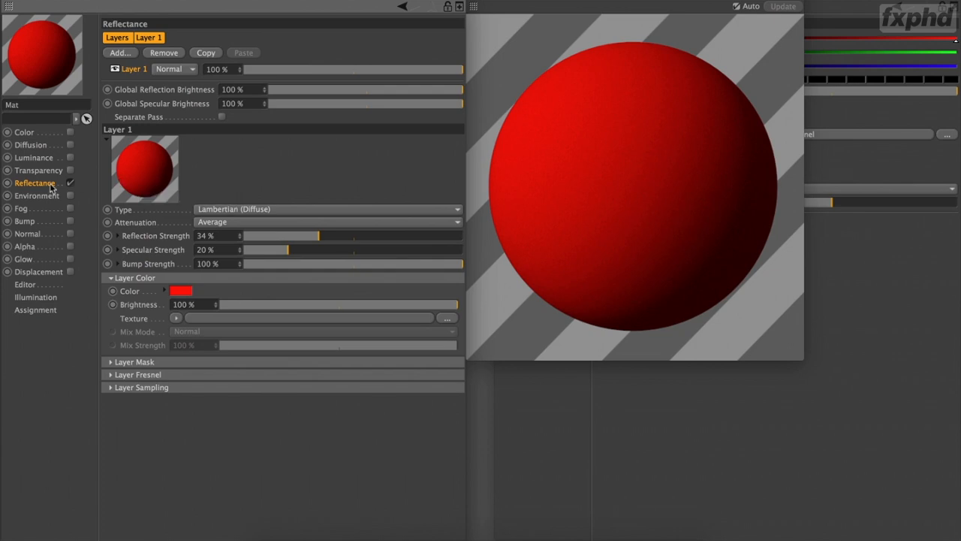
# - Add a Beckmann layer above Mat's Layer 1 and set its Roughness to 50%
pyautogui.click(127, 54)
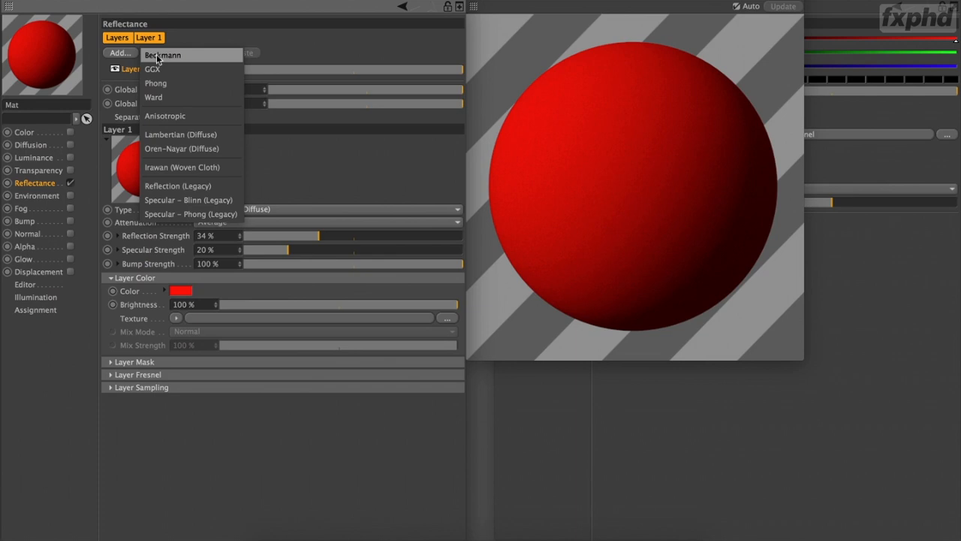
pyautogui.click(160, 56)
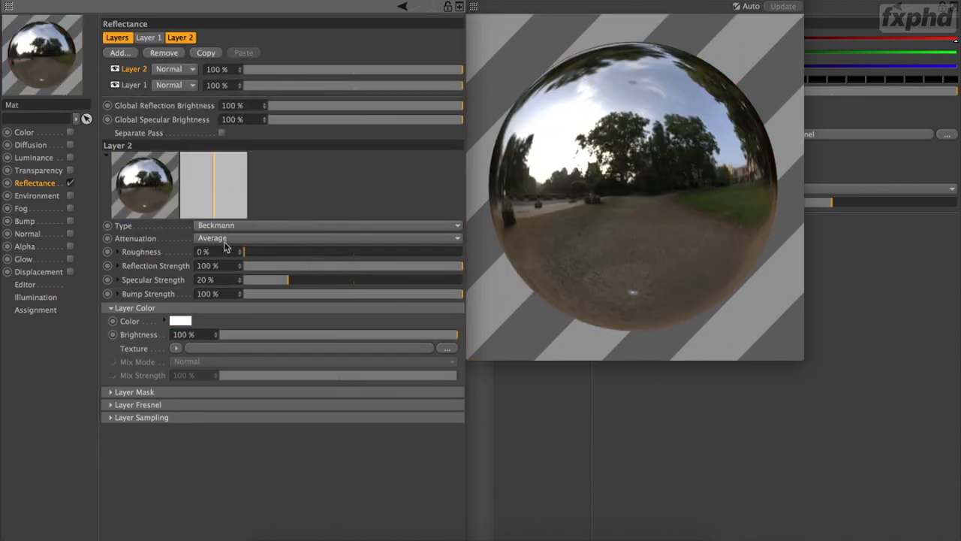
pyautogui.moveTo(284, 254); pyautogui.dragTo(354, 263)
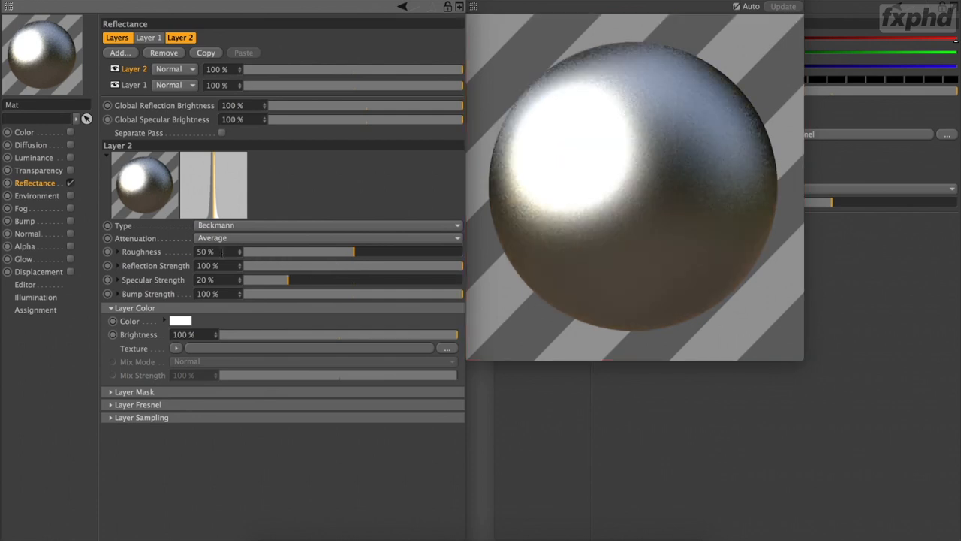
# - Reveal the Roughness and Reflection Strength texture slots of Layer 2 and load a Checkerboard shader as the Roughness texture
pyautogui.click(117, 252)
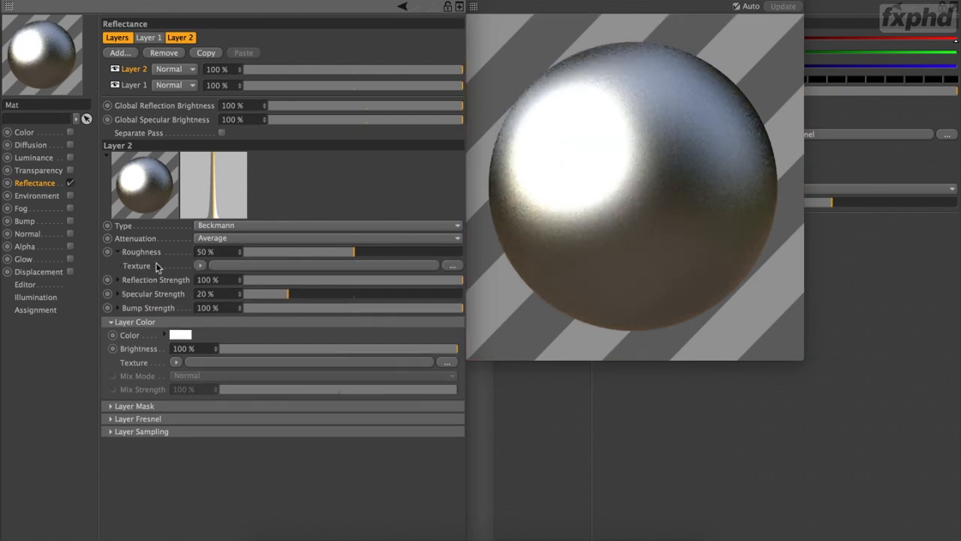
pyautogui.click(118, 279)
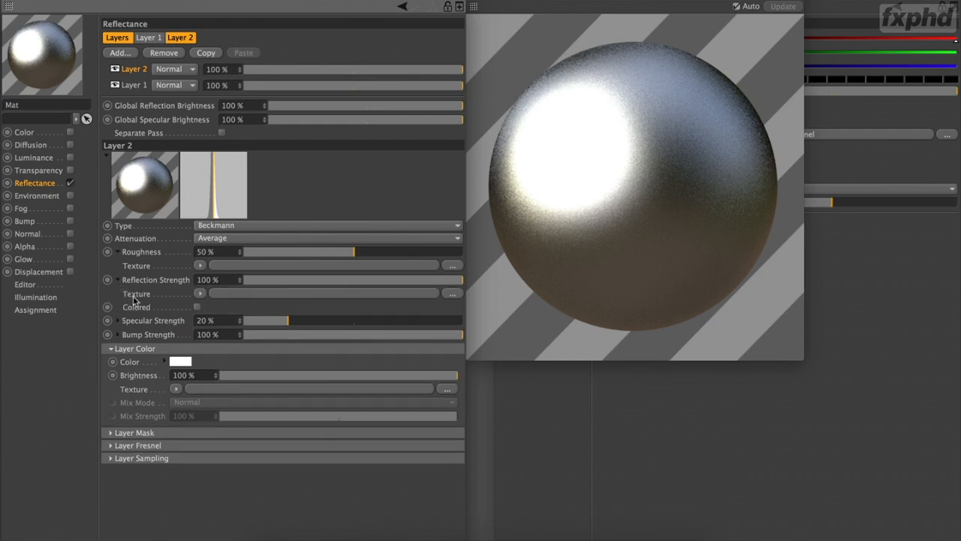
pyautogui.click(200, 266)
pyautogui.moveTo(201, 274)
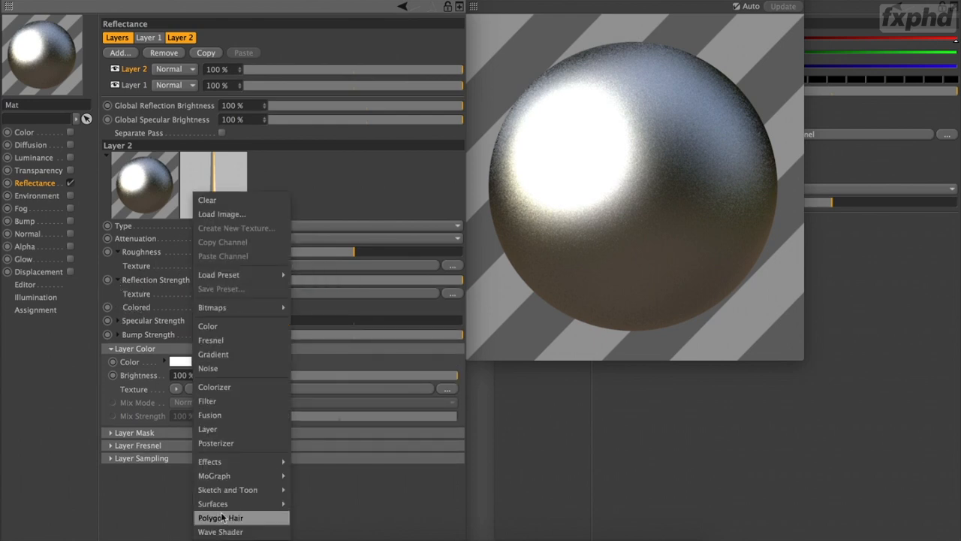
pyautogui.moveTo(218, 504)
pyautogui.click(299, 251)
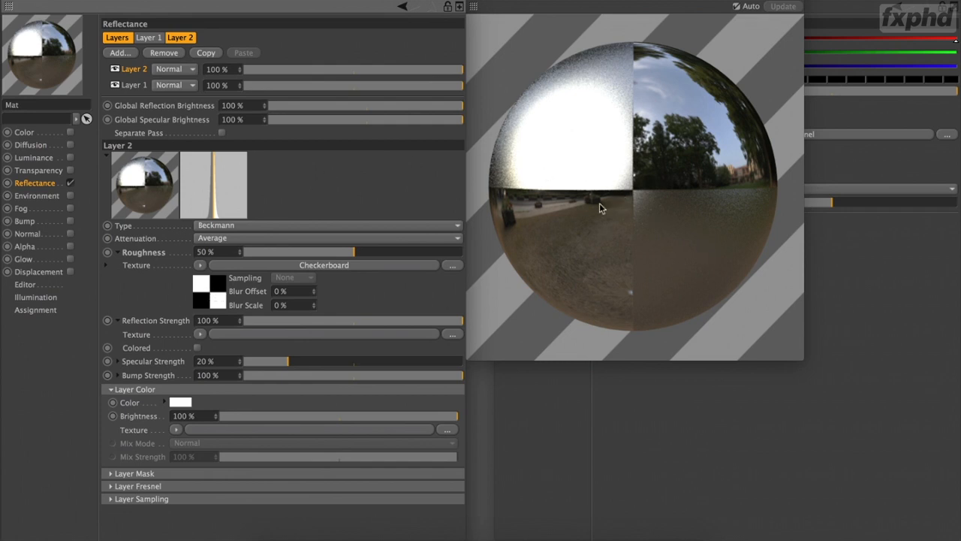
# - Set the Checkerboard roughness shader's U Frequency and V Frequency to 10
pyautogui.click(215, 295)
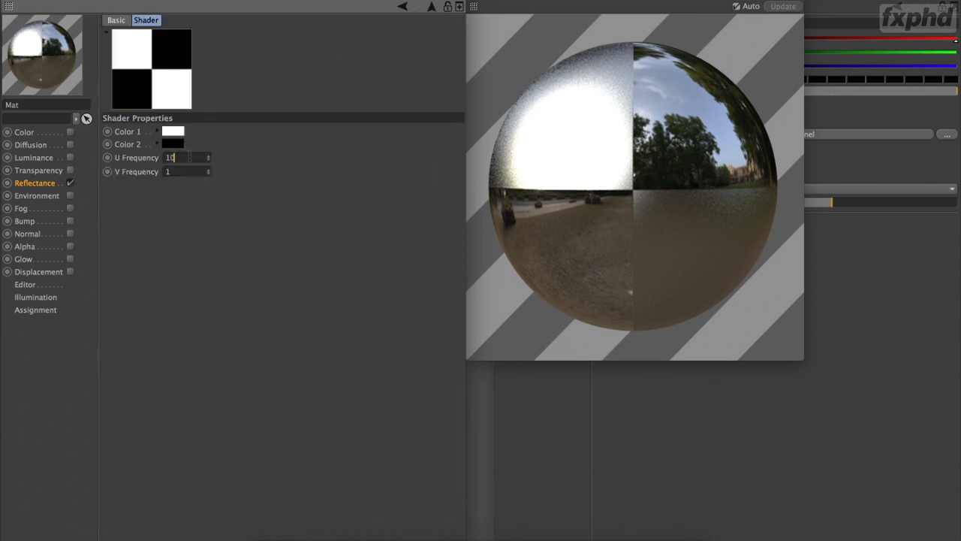
pyautogui.press('Return')
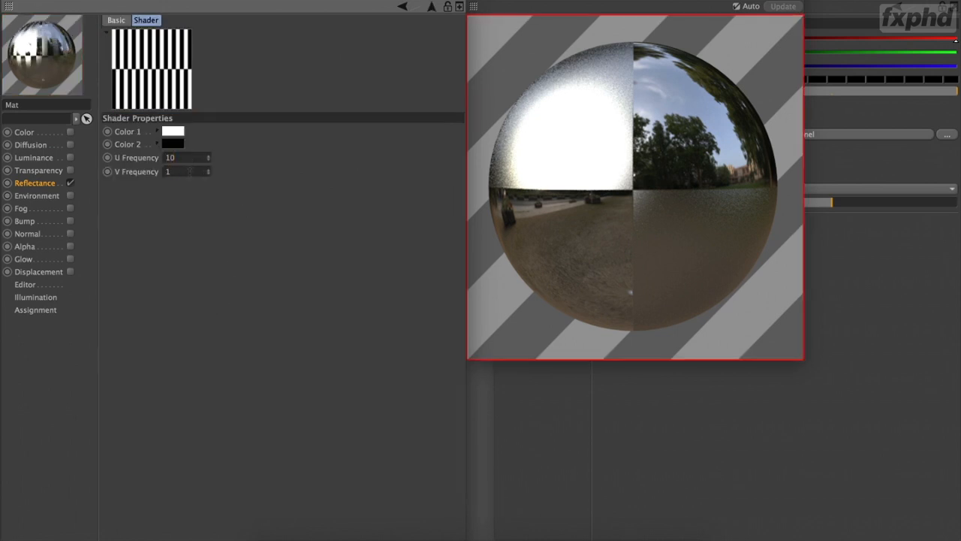
pyautogui.press('Return')
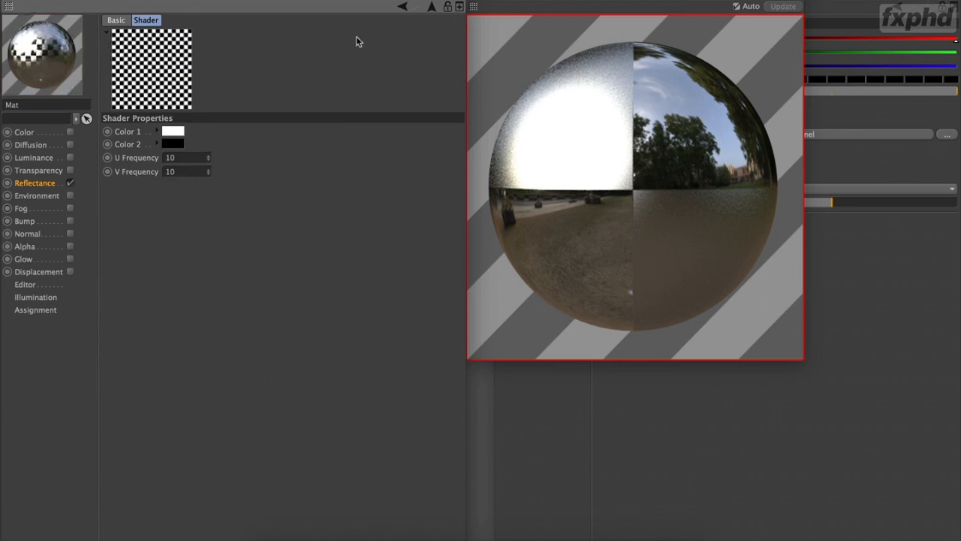
# - Return to Layer 2's reflectance settings and set its Layer Color to a bright green with a hue of 116°
pyautogui.click(431, 9)
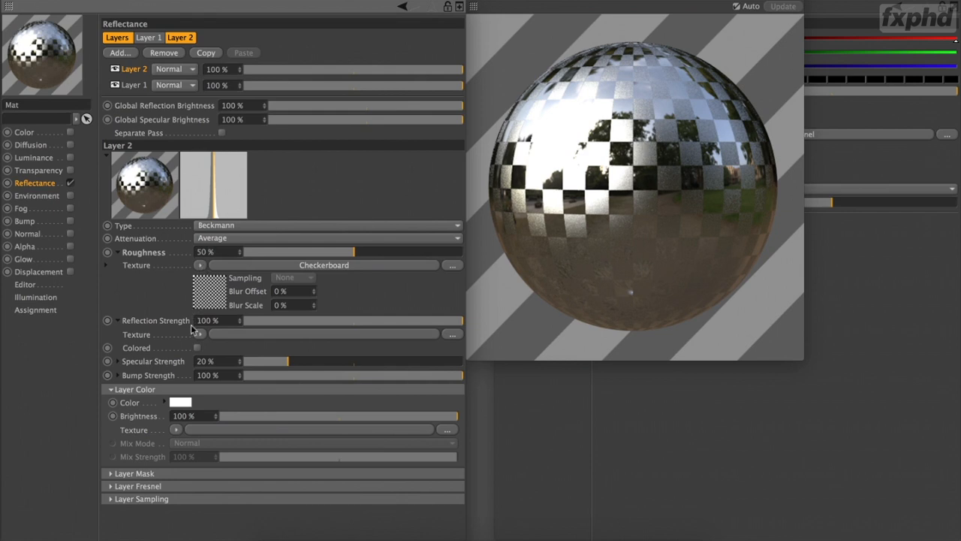
pyautogui.click(183, 403)
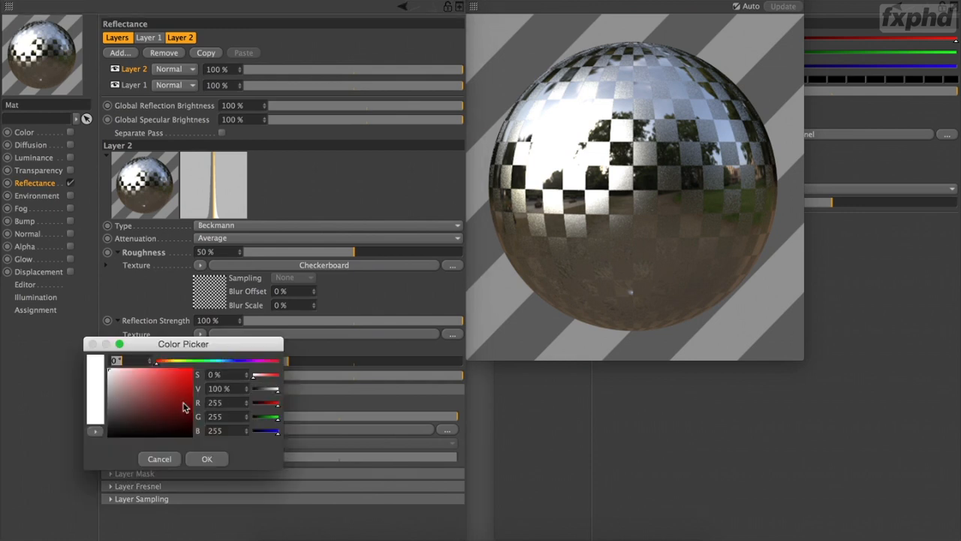
pyautogui.click(196, 362)
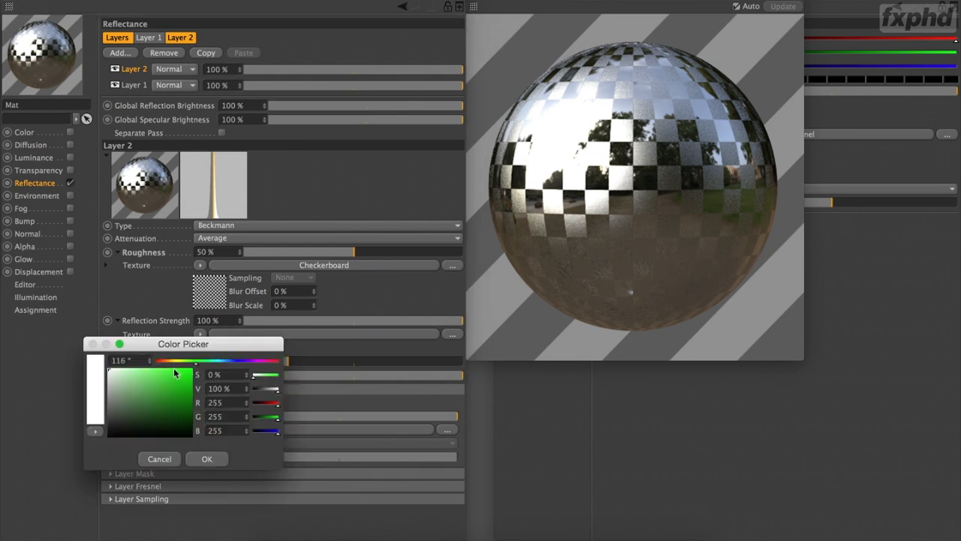
pyautogui.click(174, 370)
pyautogui.click(205, 458)
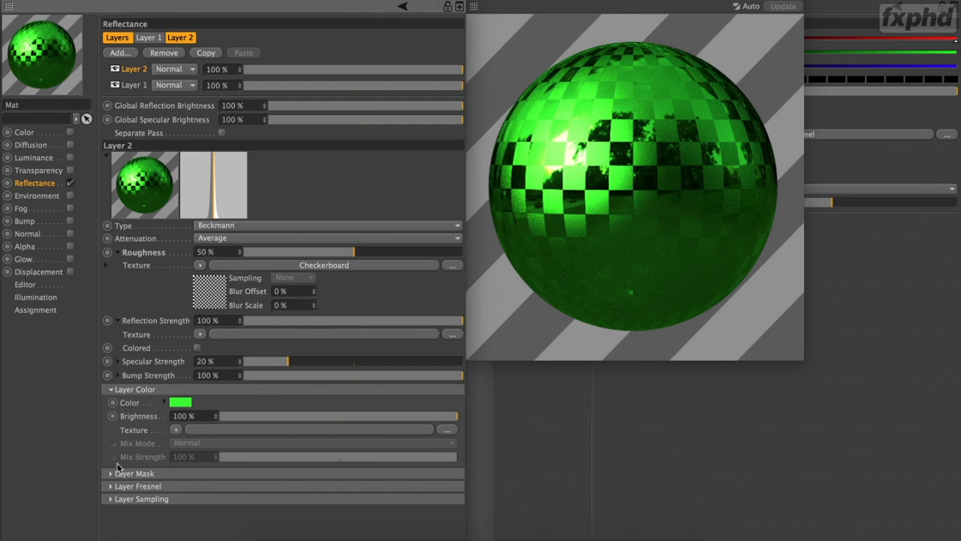
# - Expand Layer 2's Fresnel settings, set Fresnel to Dielectric and look through its material presets without choosing one
pyautogui.click(111, 485)
pyautogui.scroll(-2, 159, 447)
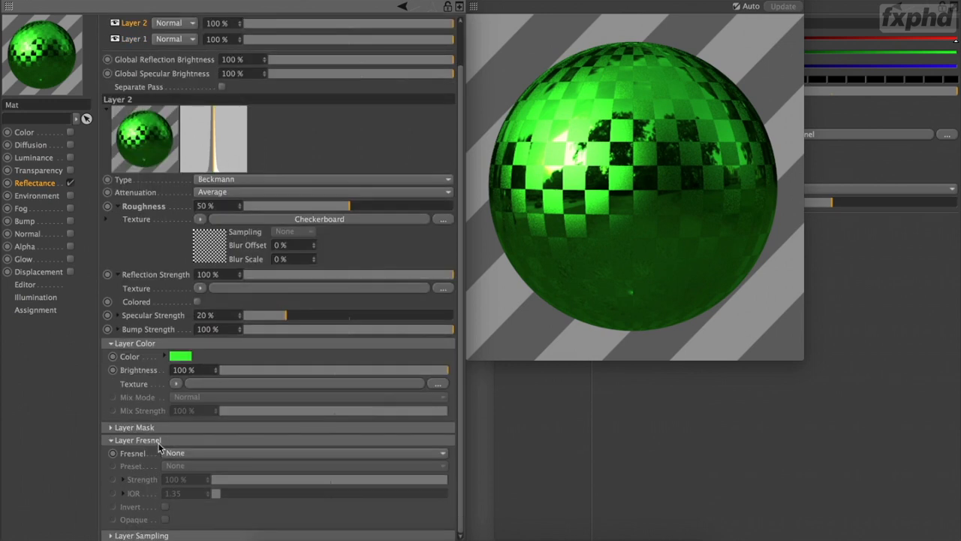
pyautogui.click(220, 455)
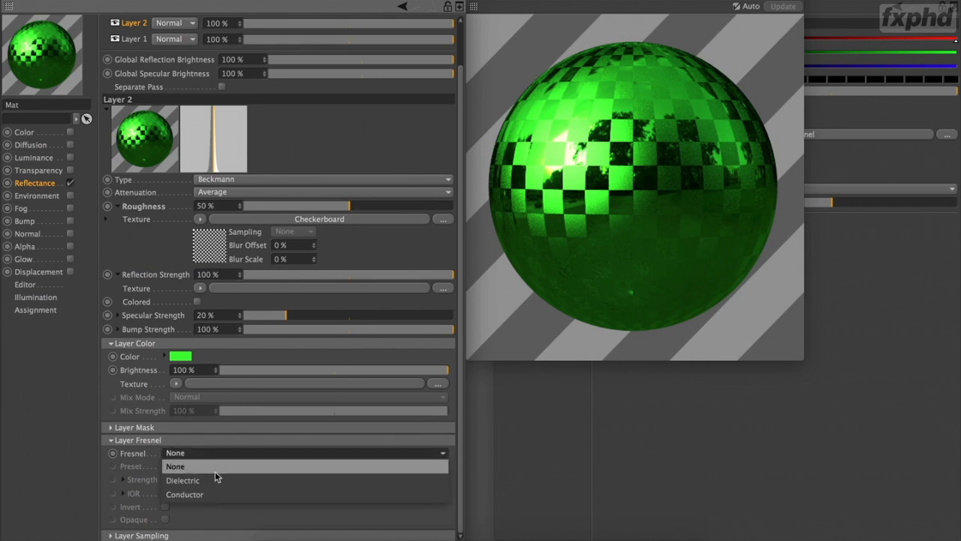
pyautogui.click(214, 480)
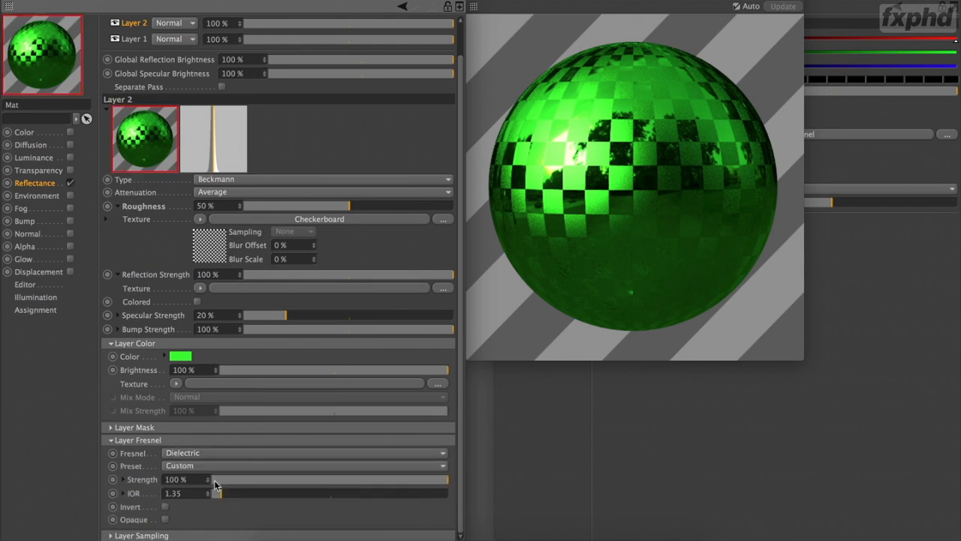
pyautogui.click(196, 464)
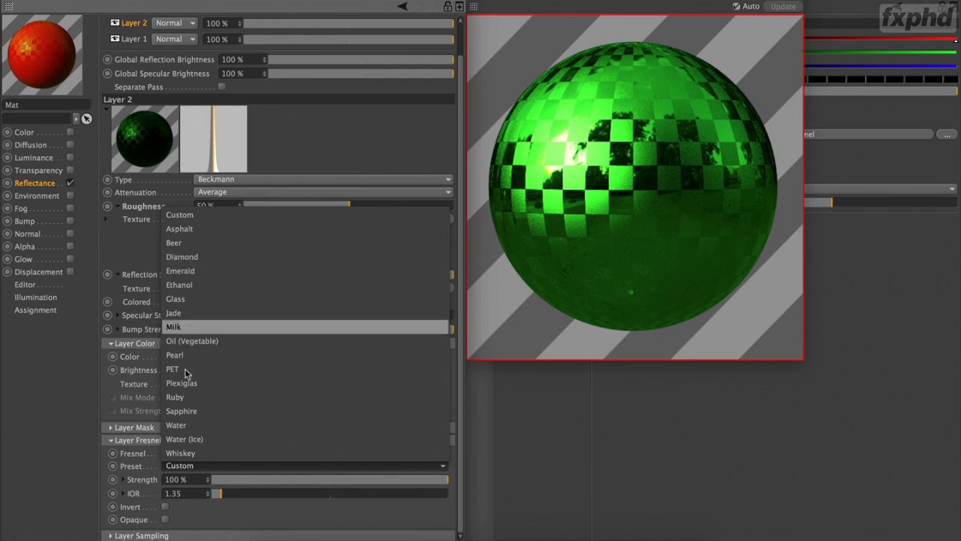
pyautogui.click(149, 458)
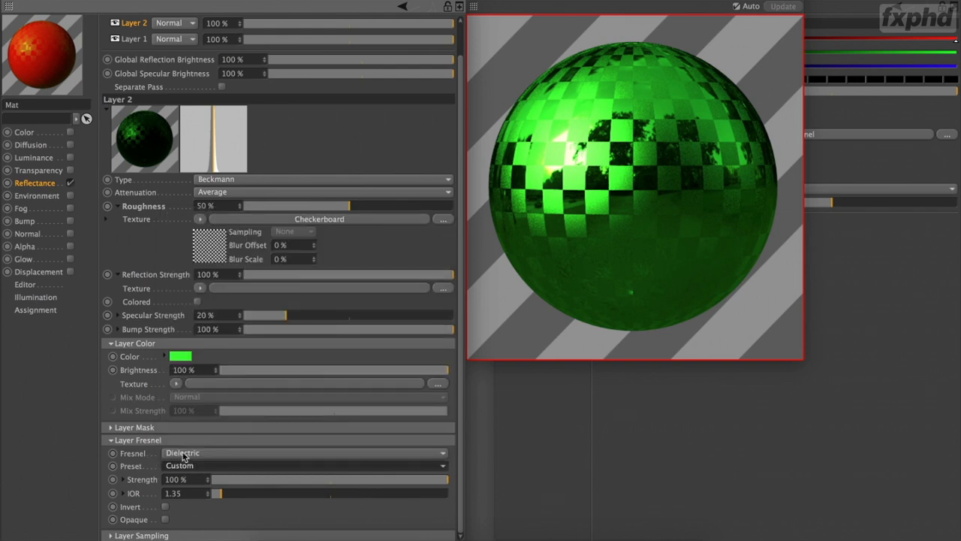
# - Set Layer 2's Fresnel to Conductor and look through its metal presets, leaving the preset on Custom
pyautogui.click(186, 453)
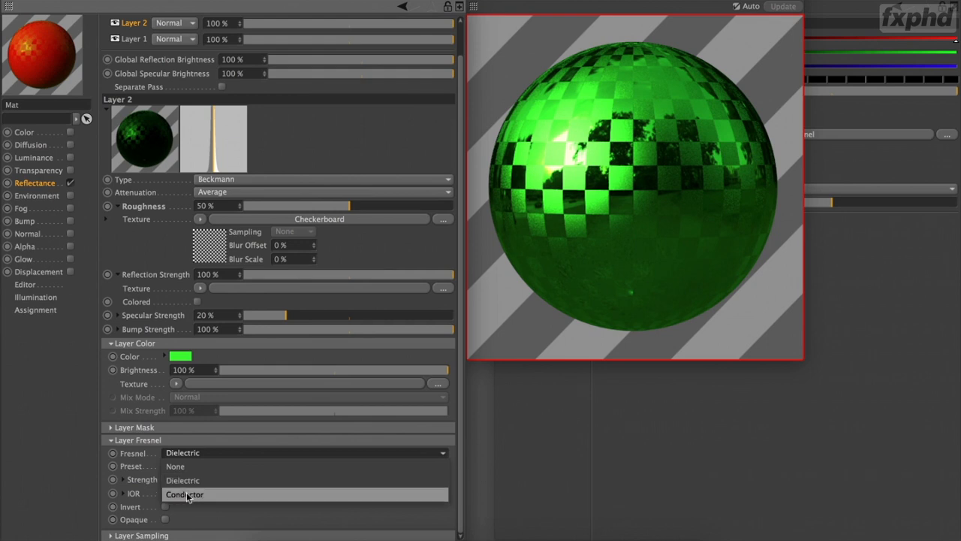
pyautogui.click(188, 495)
pyautogui.click(190, 465)
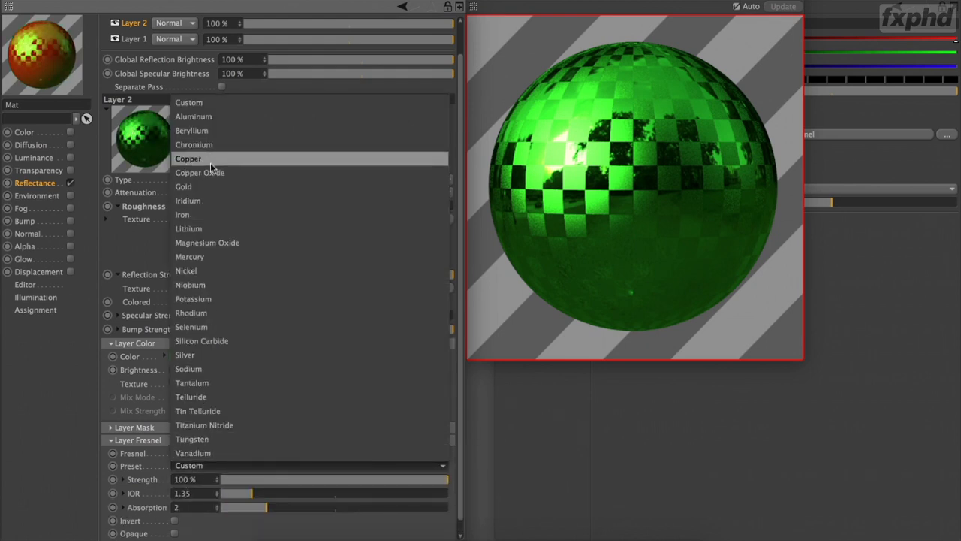
pyautogui.click(139, 461)
# - Open the manual entry for the Fresnel Preset setting and examine the enlarged image of the Conductor presets
pyautogui.rightClick(140, 464)
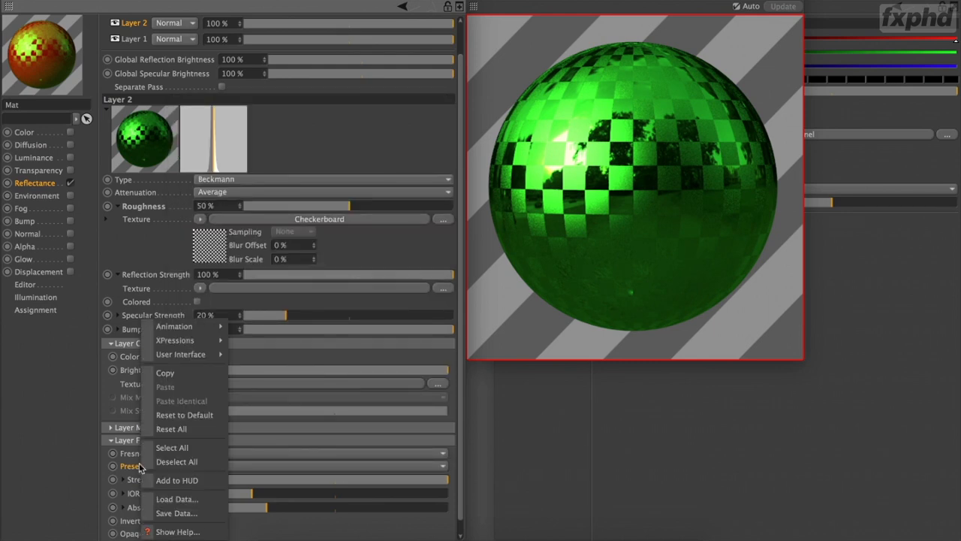
pyautogui.click(179, 532)
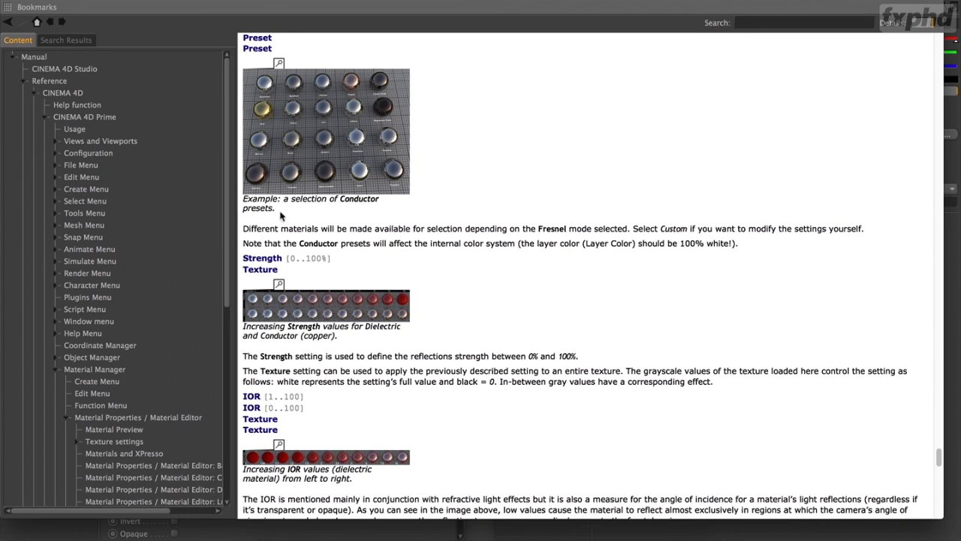
pyautogui.click(286, 81)
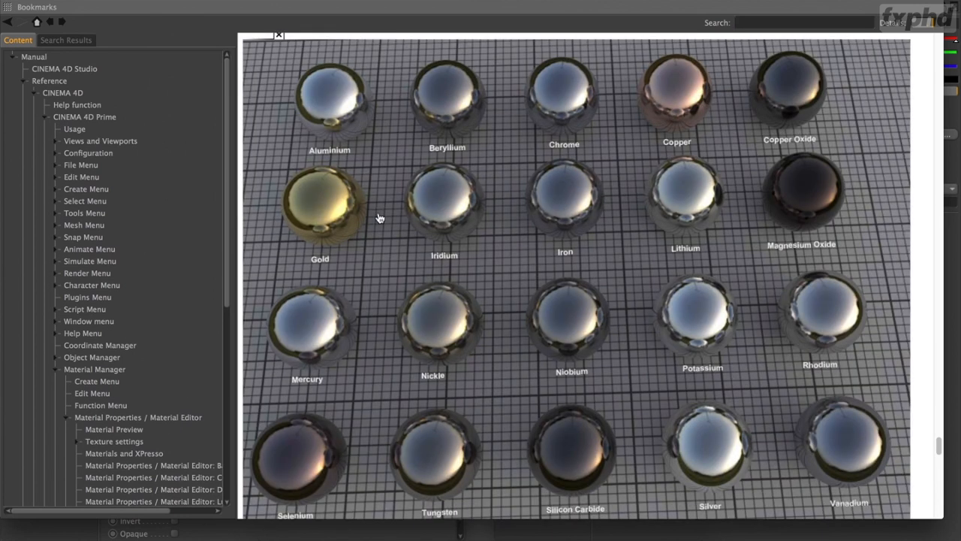
pyautogui.scroll(-1, 380, 218)
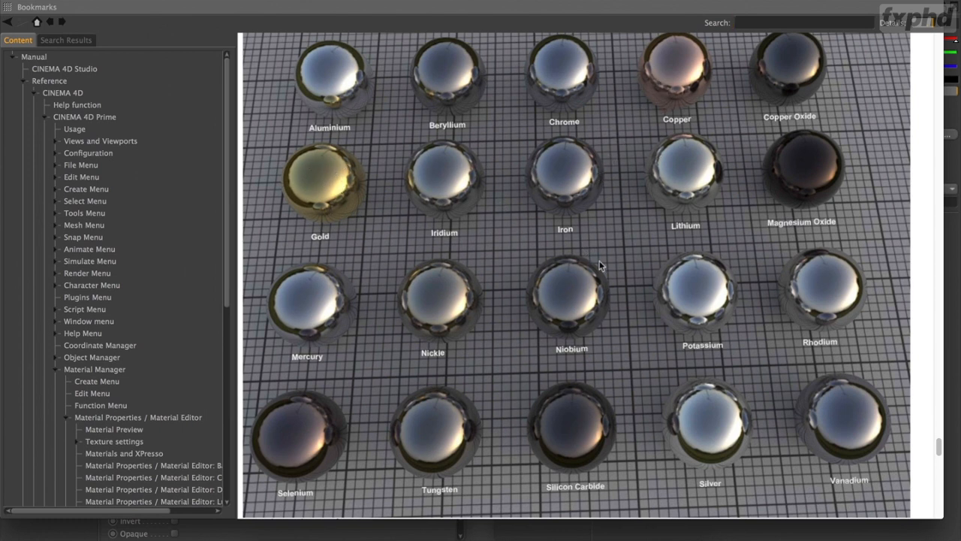
# - Find the Roughness section in the Reflectance manual page and examine its enlarged image of roughness values in steps of 5
pyautogui.scroll(15, 348, 196)
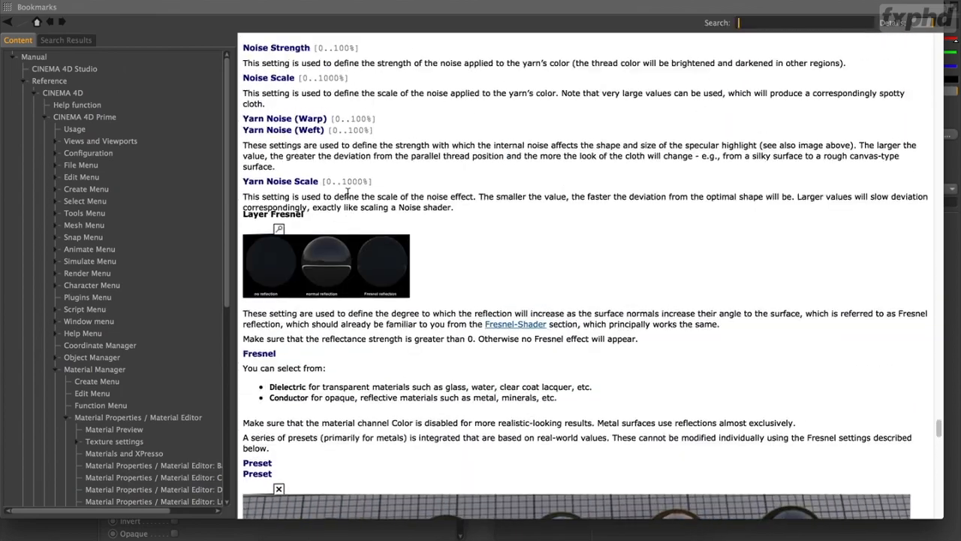
pyautogui.scroll(15, 348, 196)
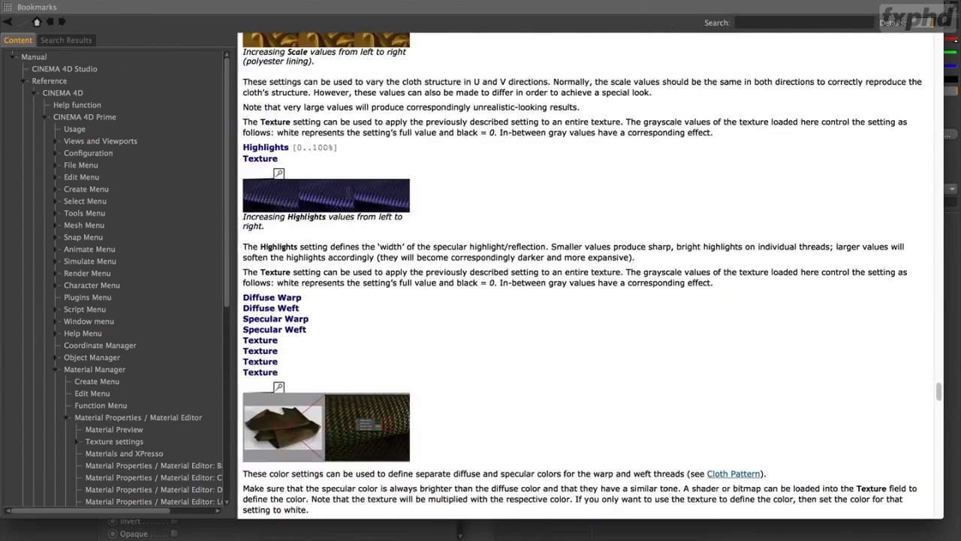
pyautogui.scroll(15, 347, 193)
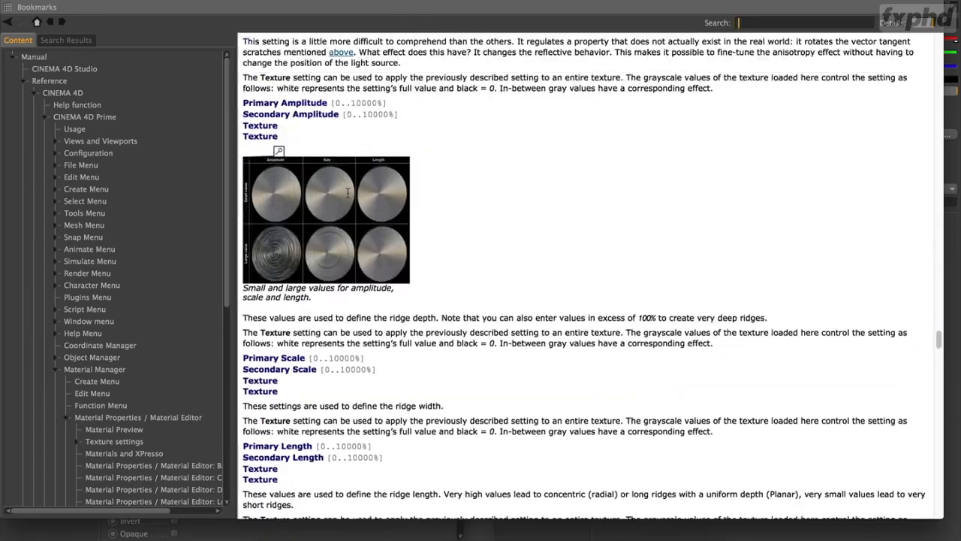
pyautogui.scroll(15, 347, 196)
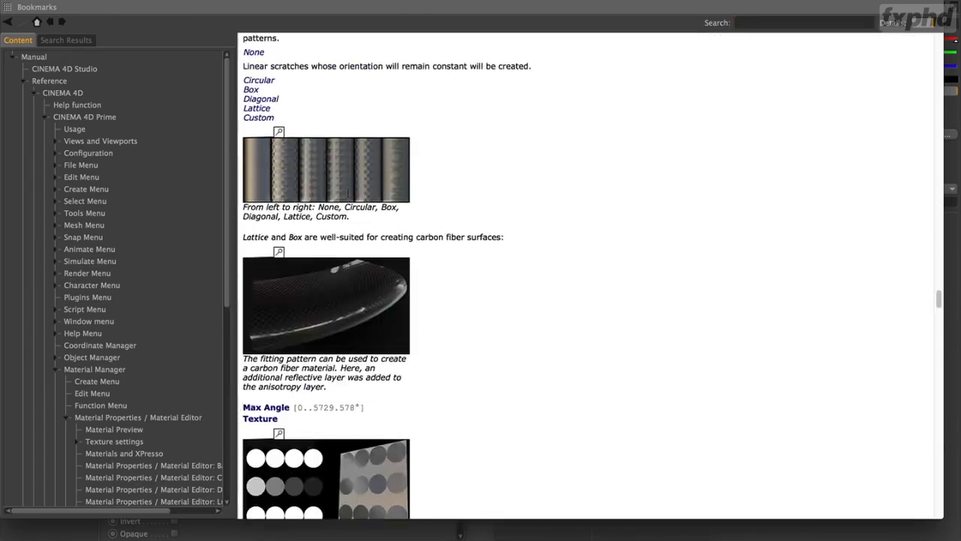
pyautogui.scroll(15, 348, 193)
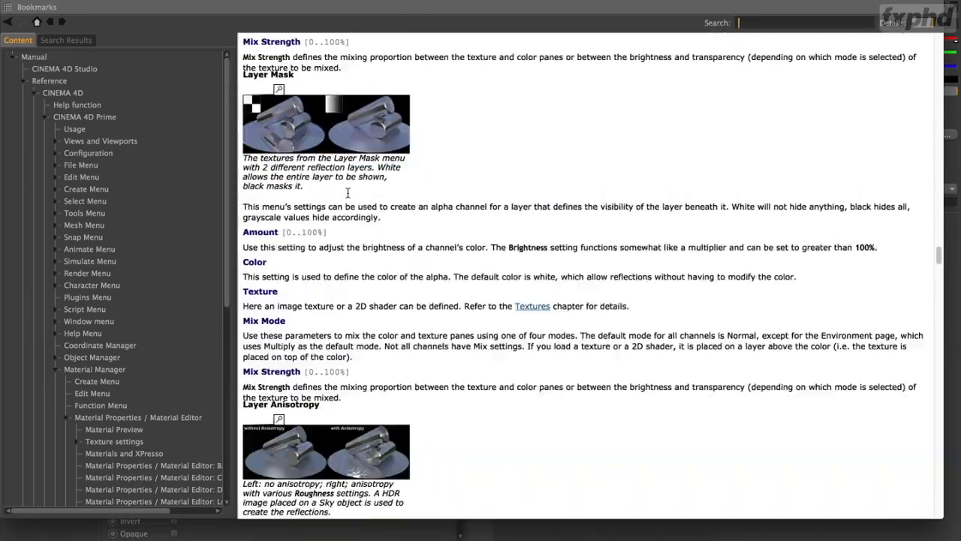
pyautogui.scroll(15, 348, 193)
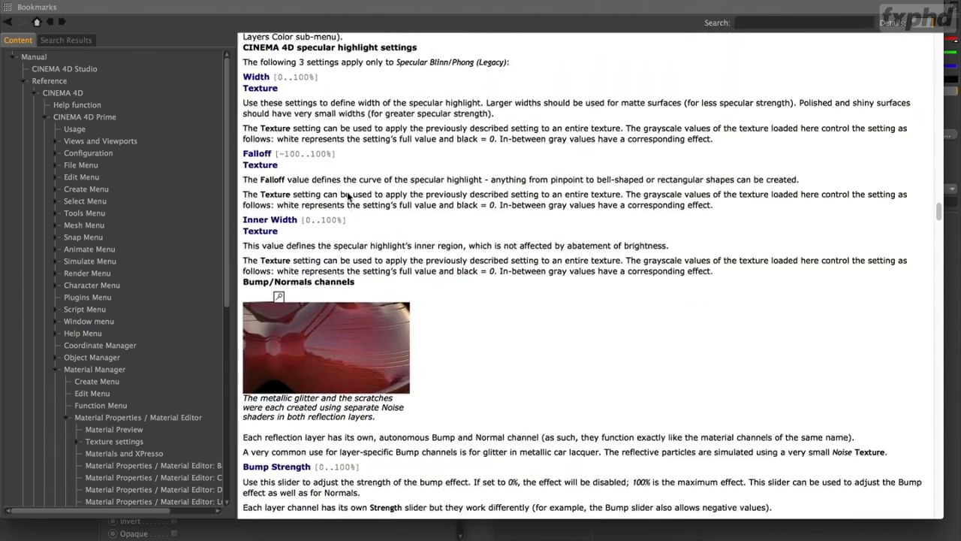
pyautogui.scroll(8, 348, 197)
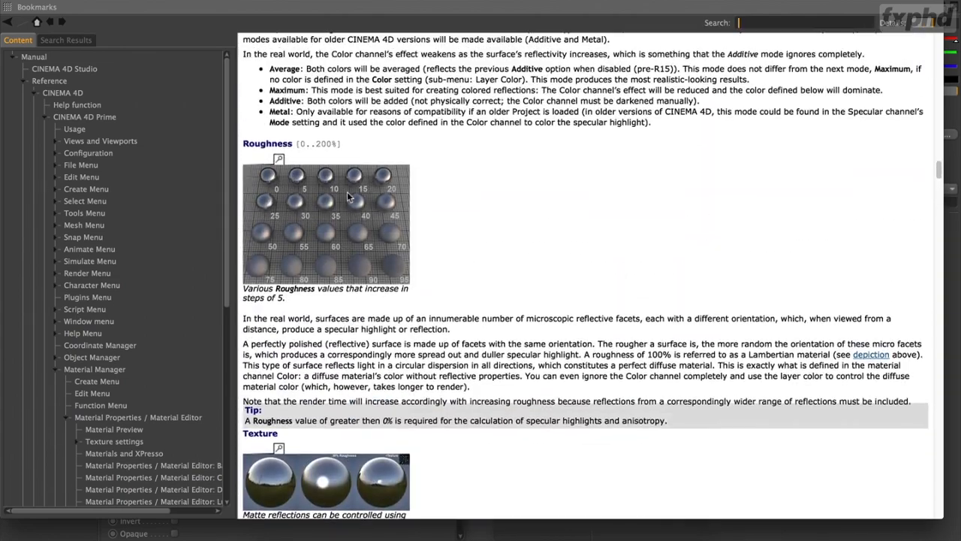
pyautogui.click(278, 161)
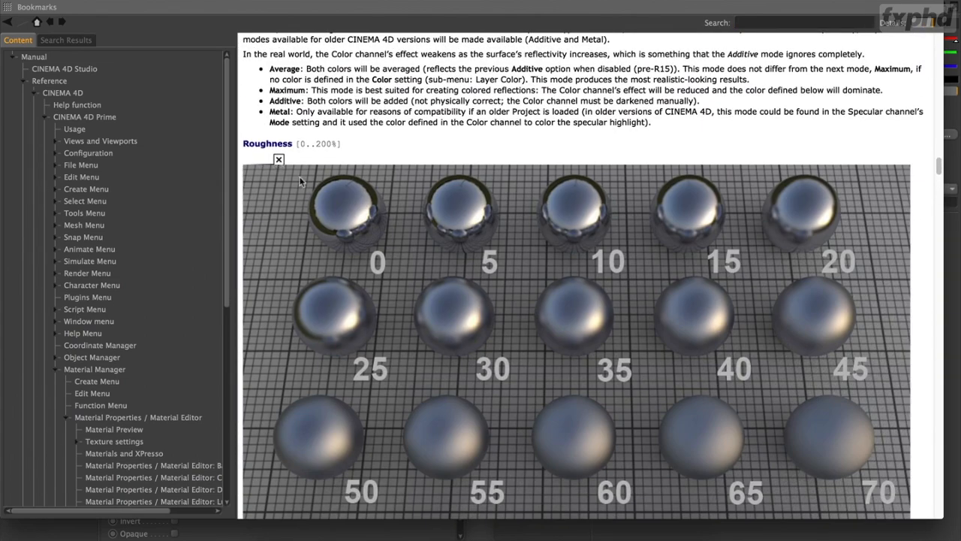
pyautogui.scroll(-4, 353, 260)
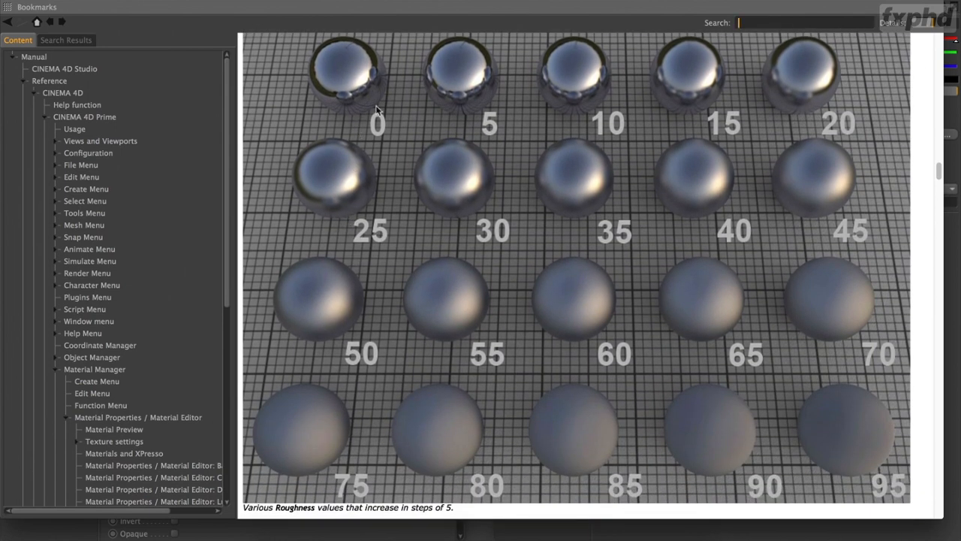
# - Find the Type section of the manual, compare the reflection types in its enlarged roughness chart, and shrink the image again
pyautogui.scroll(15, 588, 233)
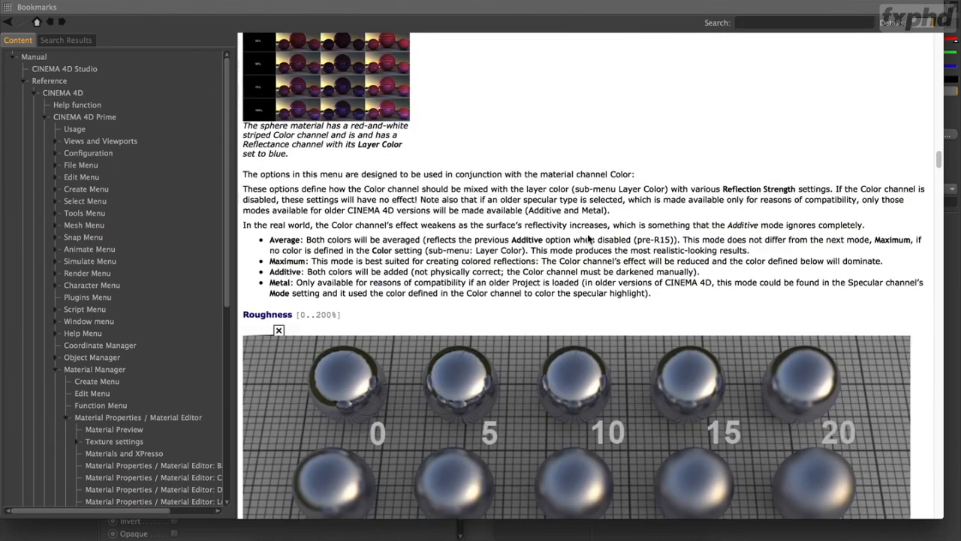
pyautogui.scroll(1, 590, 240)
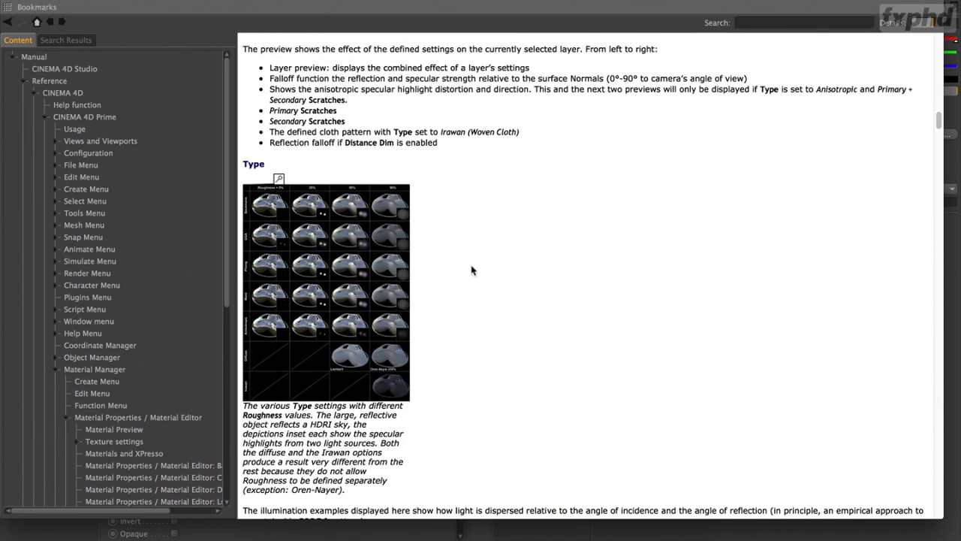
pyautogui.click(279, 179)
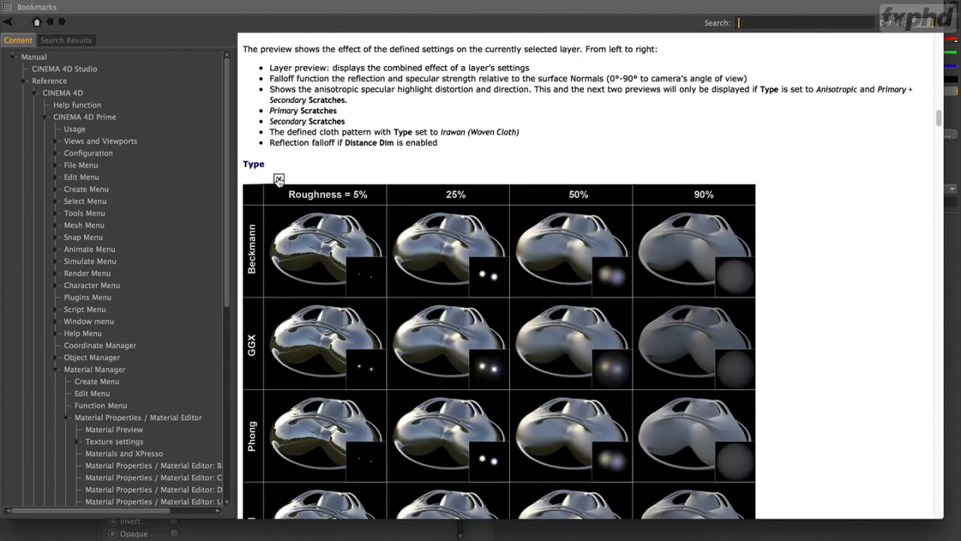
pyautogui.scroll(-5, 342, 239)
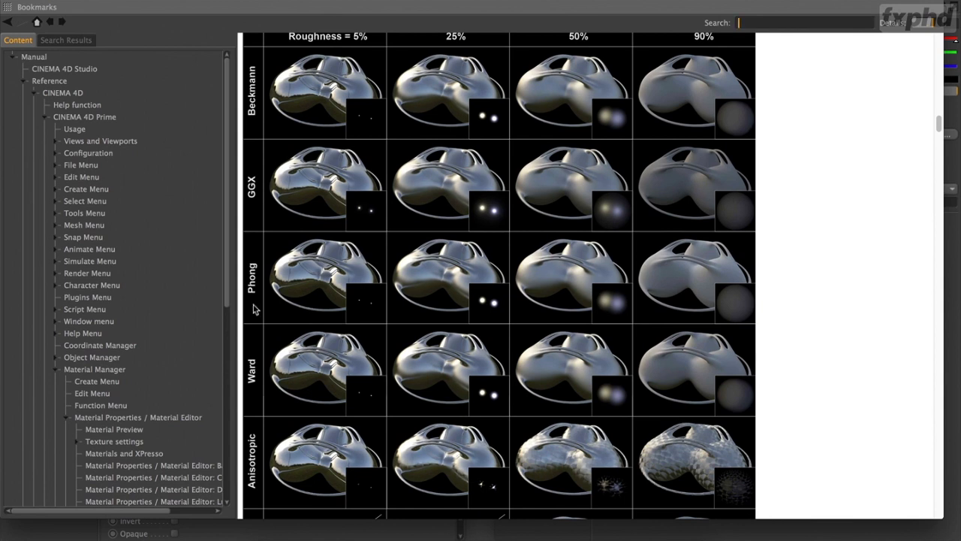
pyautogui.scroll(-1, 263, 372)
pyautogui.scroll(-7, 262, 378)
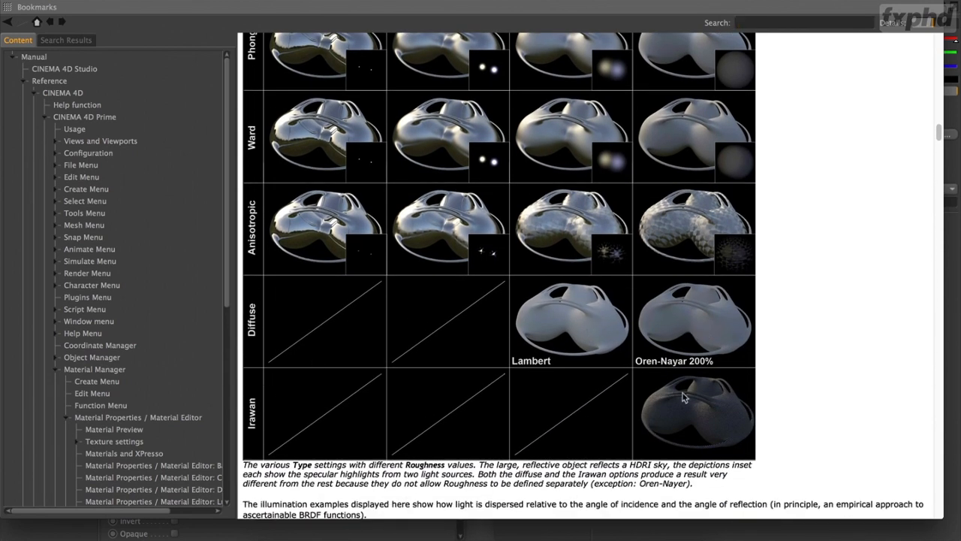
pyautogui.scroll(7, 681, 414)
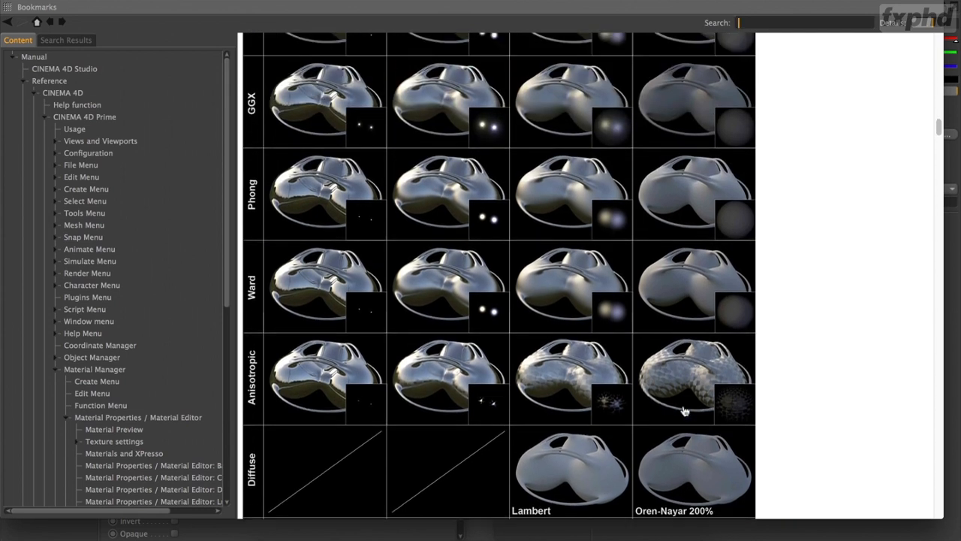
pyautogui.scroll(3, 683, 410)
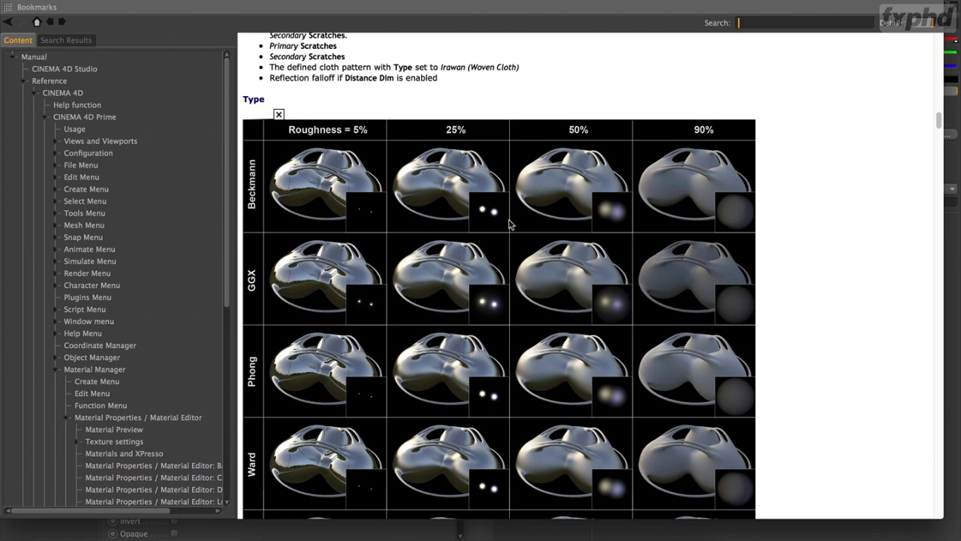
pyautogui.scroll(-3, 510, 225)
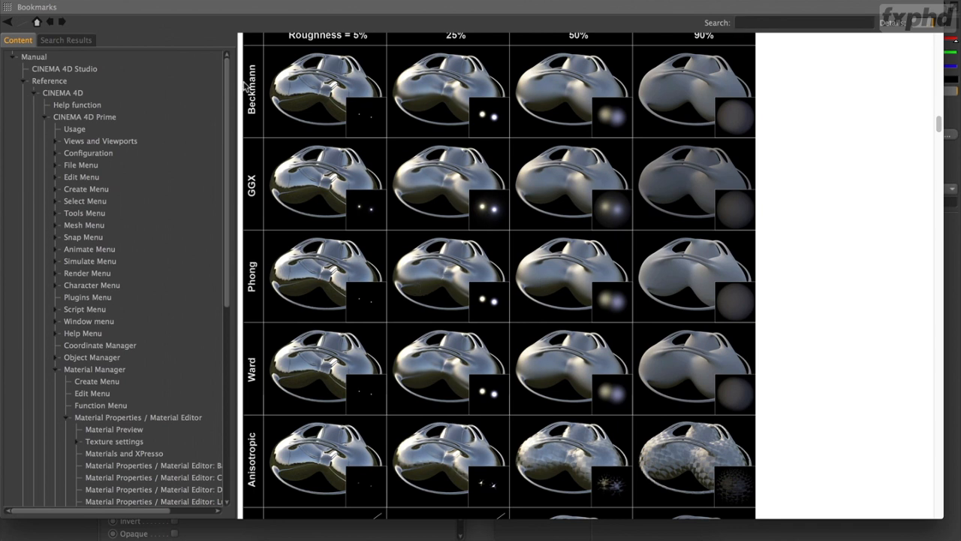
pyautogui.scroll(1, 449, 210)
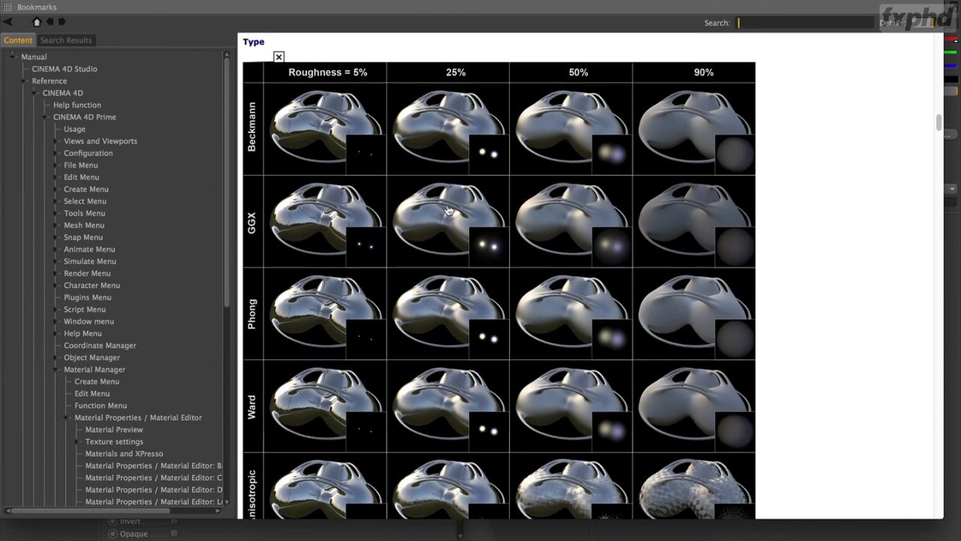
pyautogui.scroll(3, 481, 221)
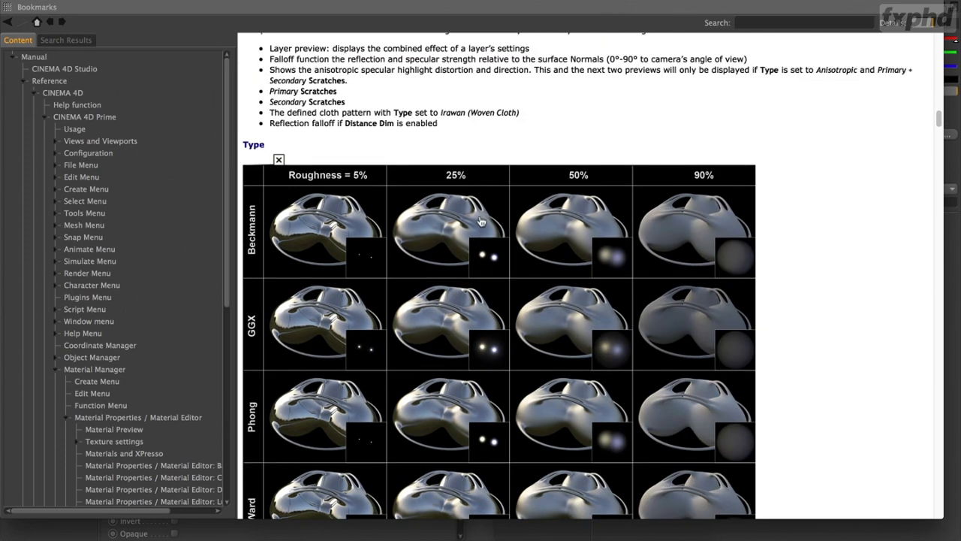
pyautogui.click(278, 161)
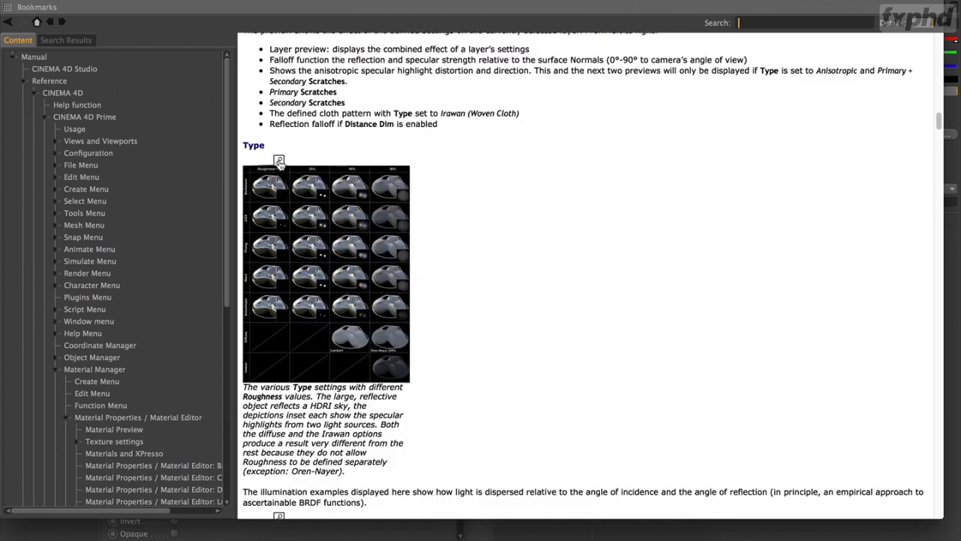
# - Close the manual and set the brightness of Layer 2's layer color to 49%
pyautogui.scroll(15, 278, 161)
pyautogui.scroll(20, 278, 161)
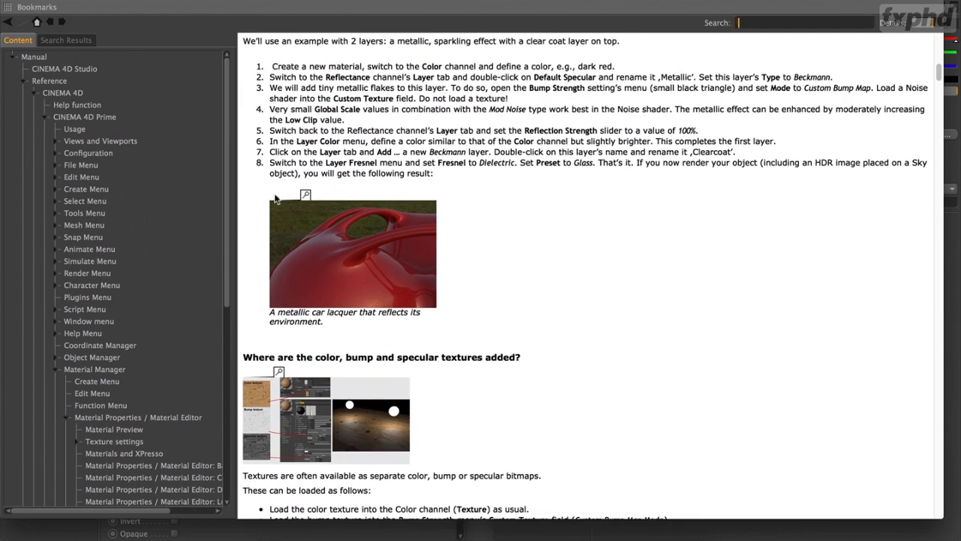
pyautogui.click(9, 1)
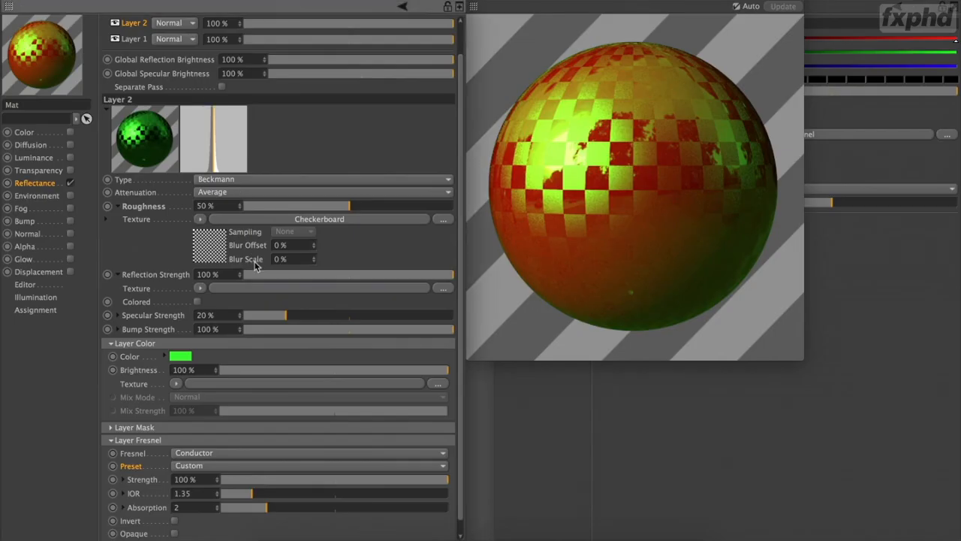
pyautogui.click(332, 368)
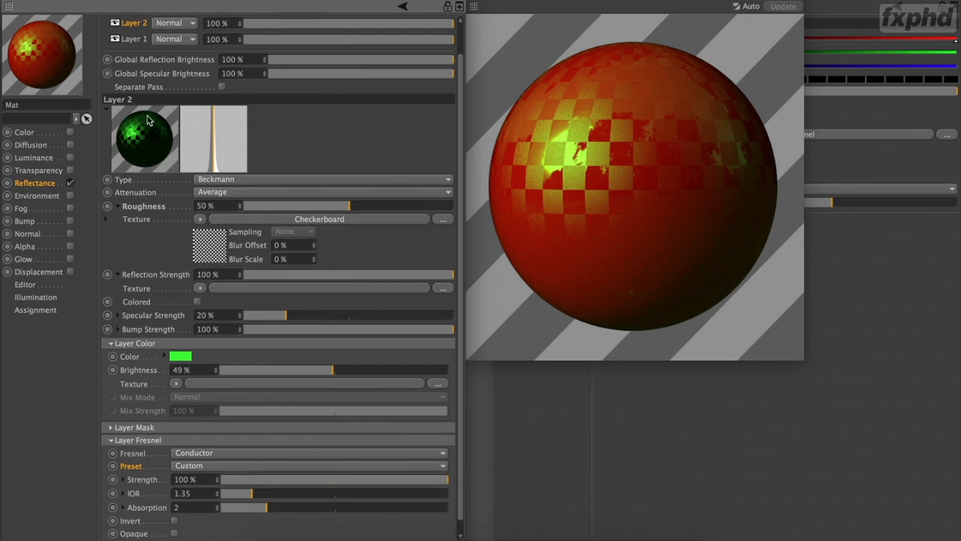
# - Add a new Beckmann layer above Layer 2 in Mat's Reflectance channel
pyautogui.scroll(2, 153, 88)
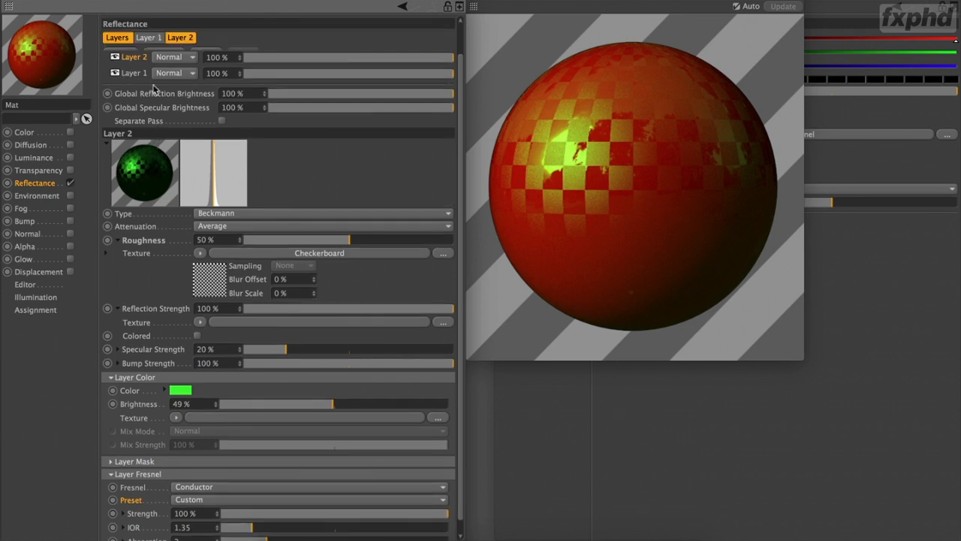
pyautogui.click(125, 51)
pyautogui.click(158, 57)
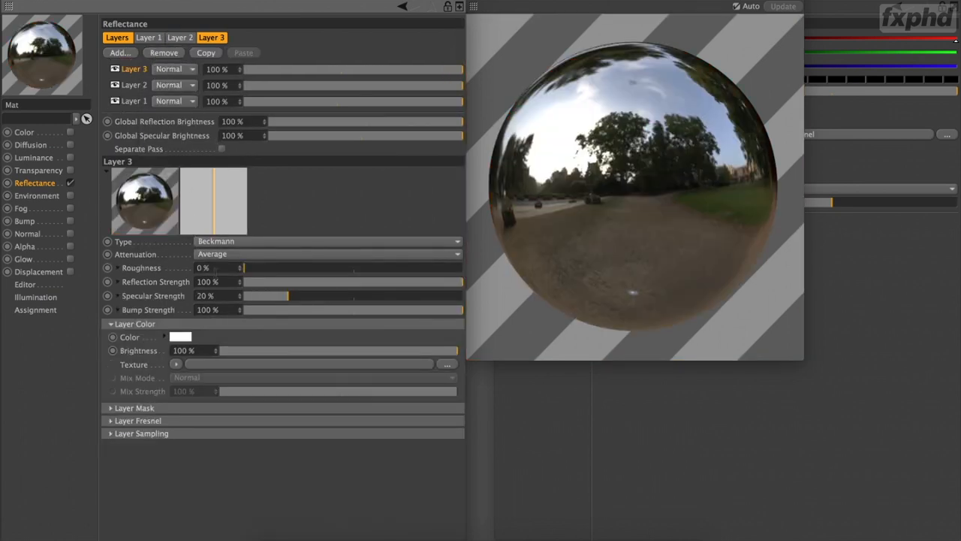
# - Give Layer 3 a Custom Bump Map with a Noise shader, and compare the material with the layer hidden and shown
pyautogui.click(118, 310)
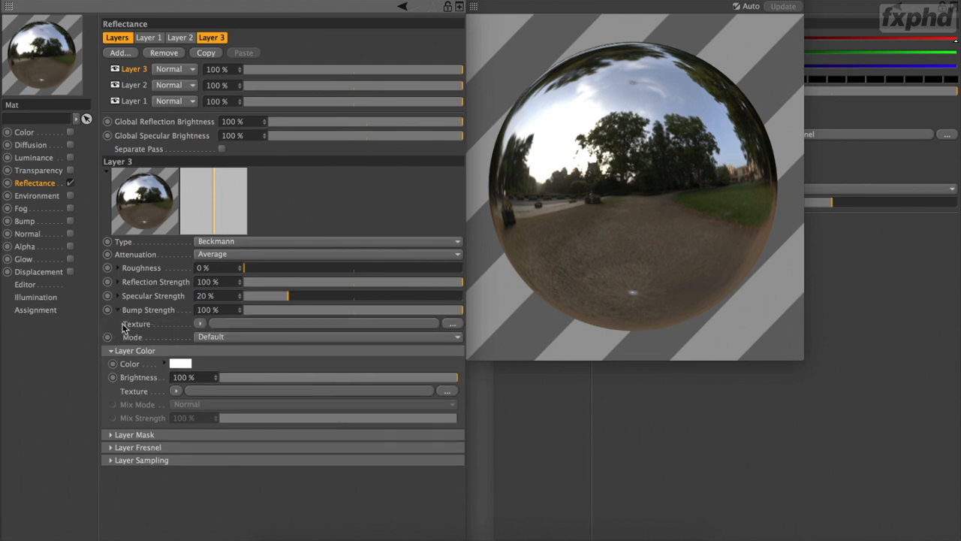
pyautogui.click(213, 337)
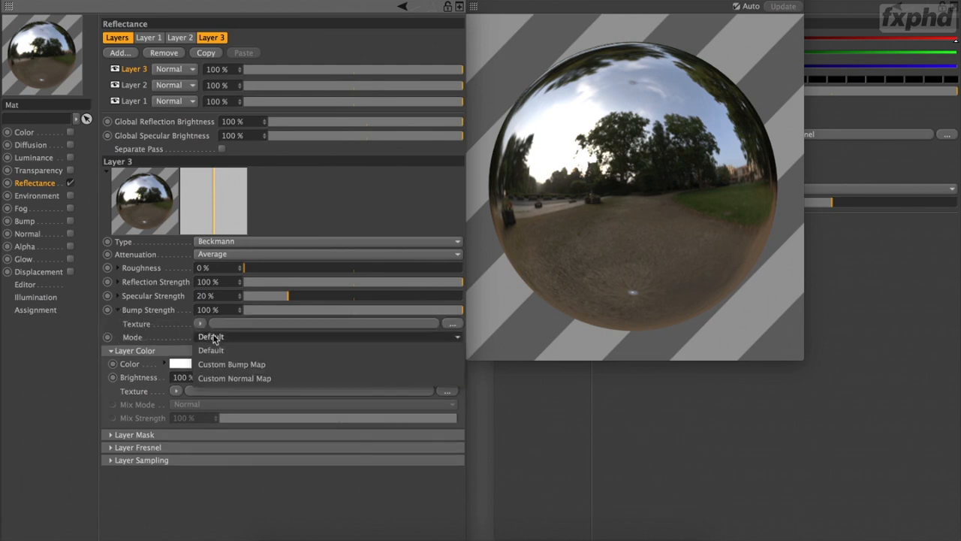
pyautogui.click(239, 365)
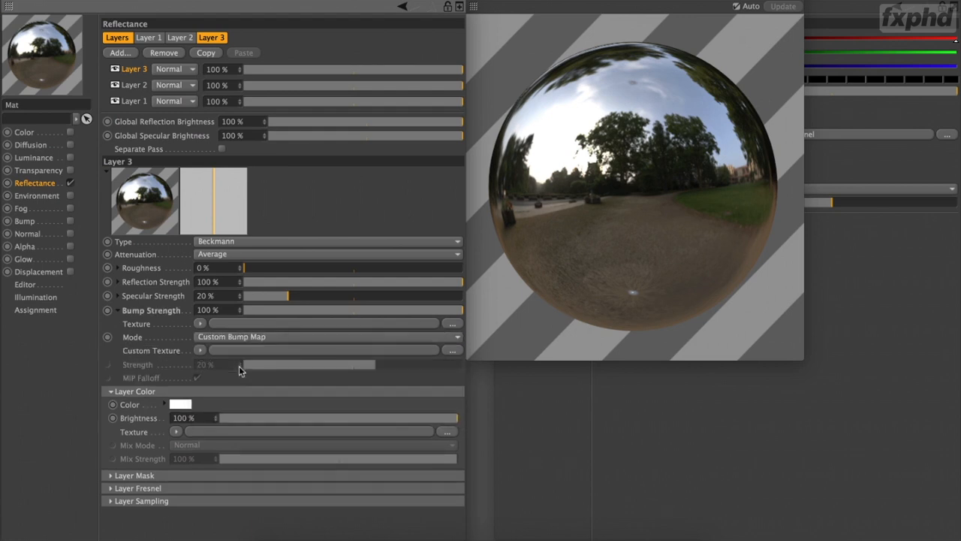
pyautogui.click(200, 352)
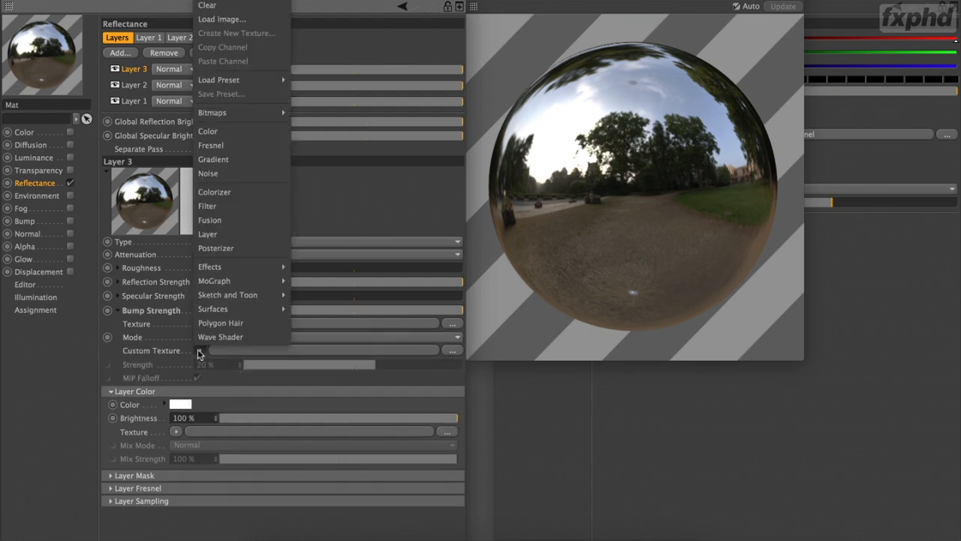
pyautogui.click(228, 175)
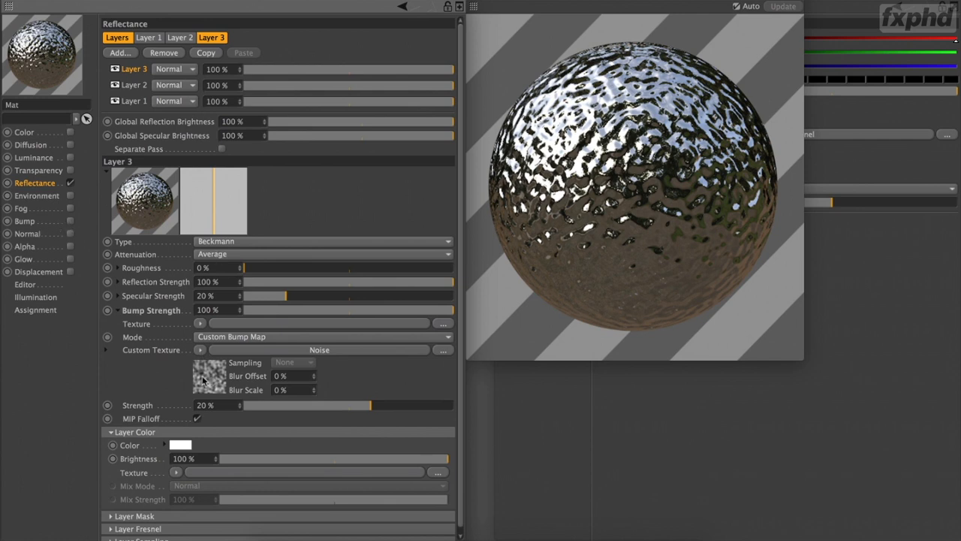
pyautogui.click(115, 70)
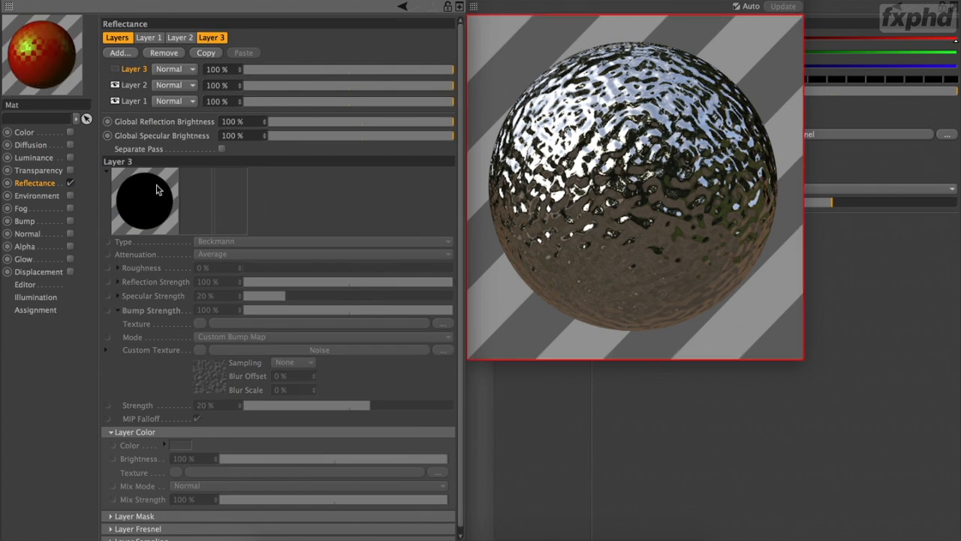
pyautogui.click(115, 69)
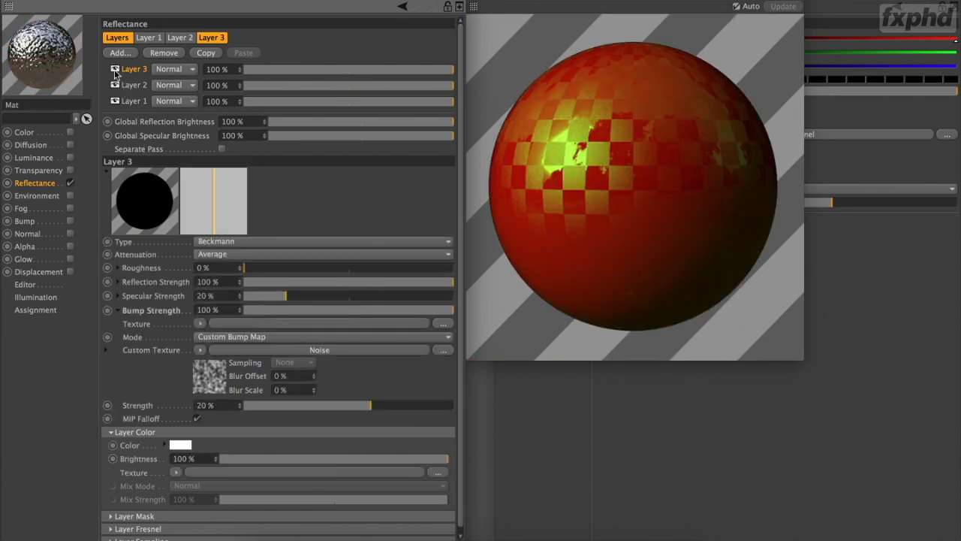
# - Set the Global Scale of Layer 3's Noise bump shader to 50% and return to the layer settings
pyautogui.click(217, 373)
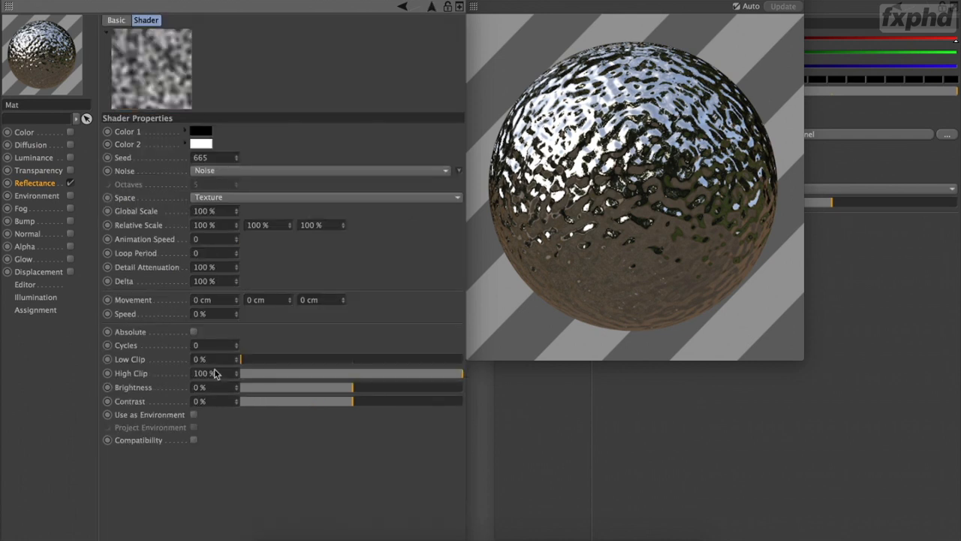
pyautogui.click(213, 212)
pyautogui.write('50')
pyautogui.press('Return')
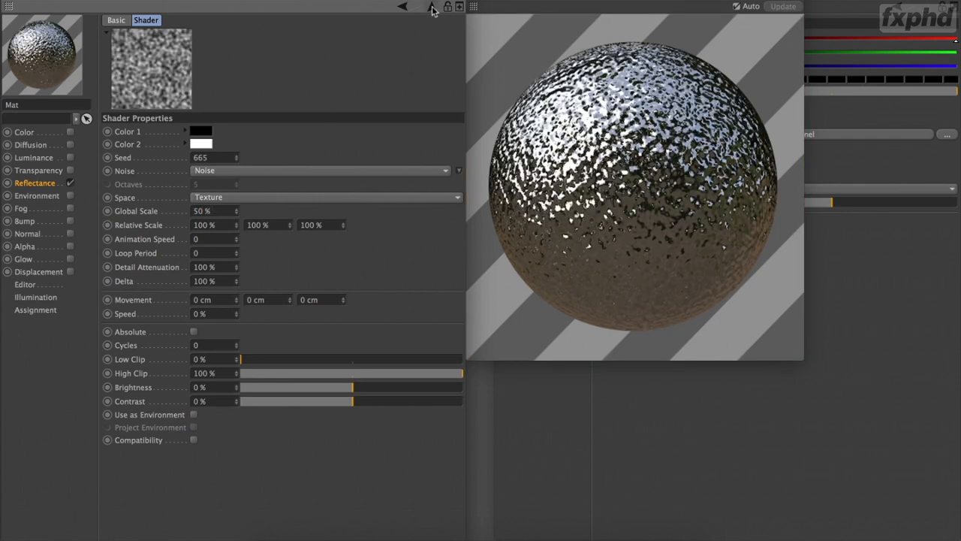
pyautogui.click(432, 7)
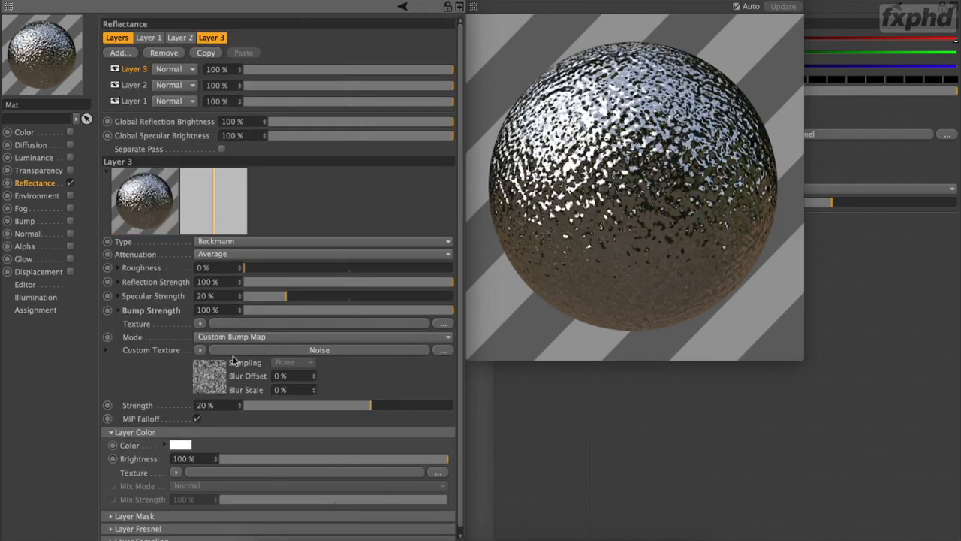
# - Load a Checkerboard shader as Layer 3's Bump Strength texture and set the Bump Strength to 56%
pyautogui.click(200, 324)
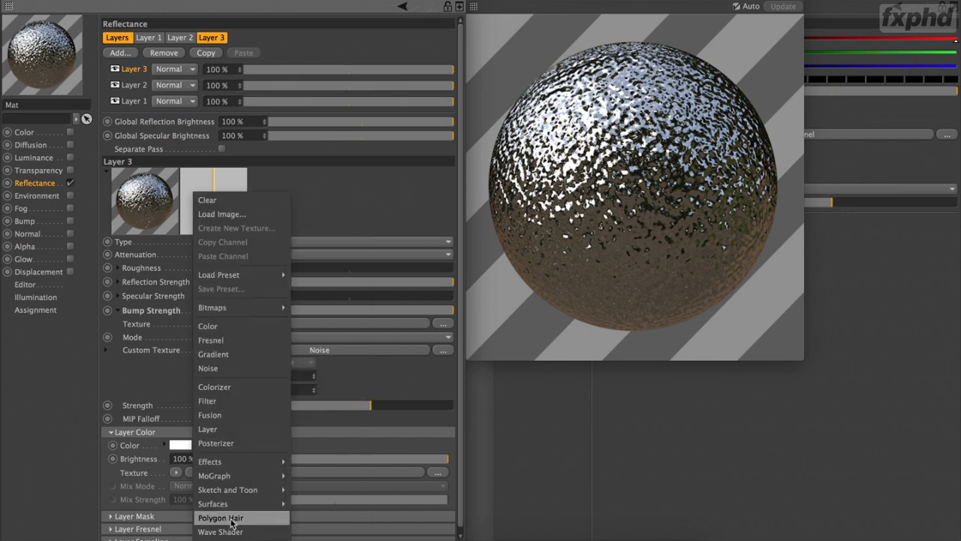
pyautogui.moveTo(279, 504)
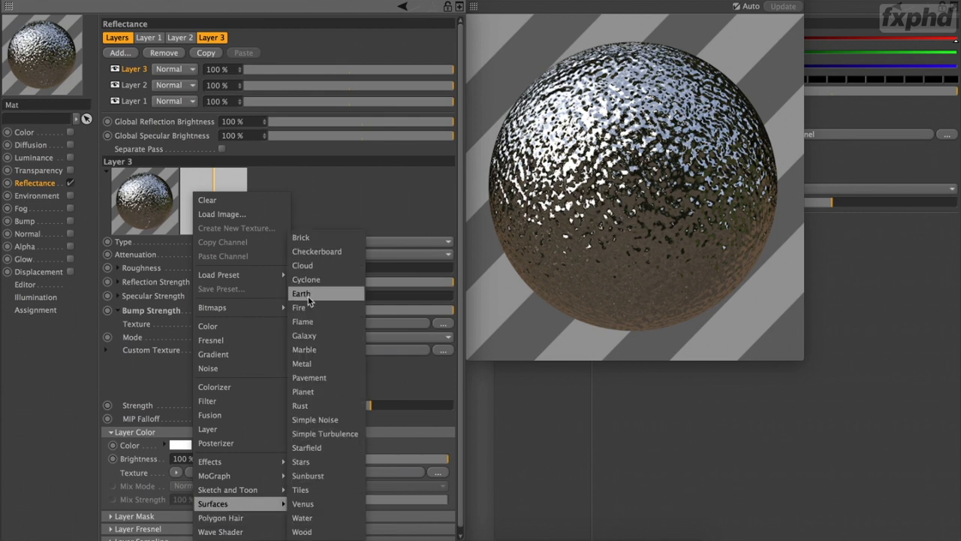
pyautogui.click(316, 252)
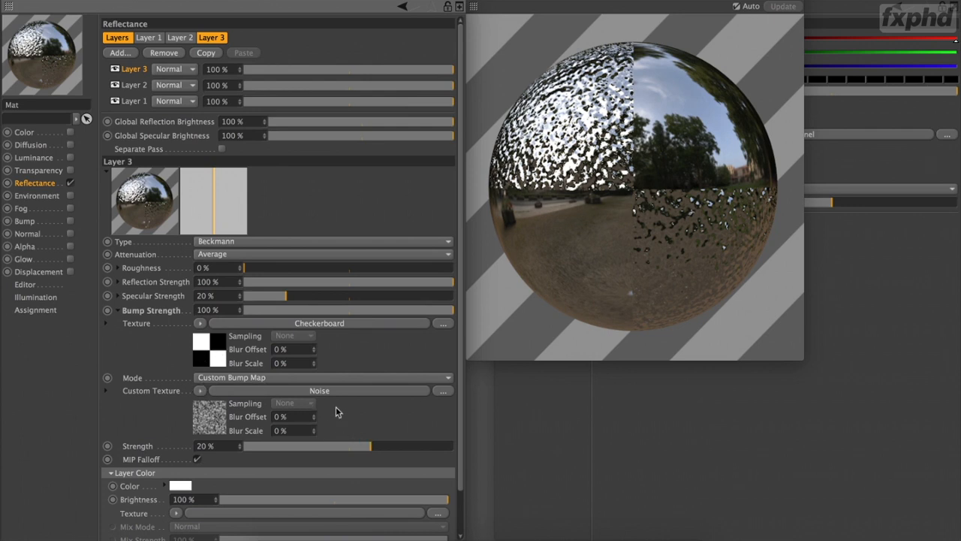
pyautogui.click(332, 309)
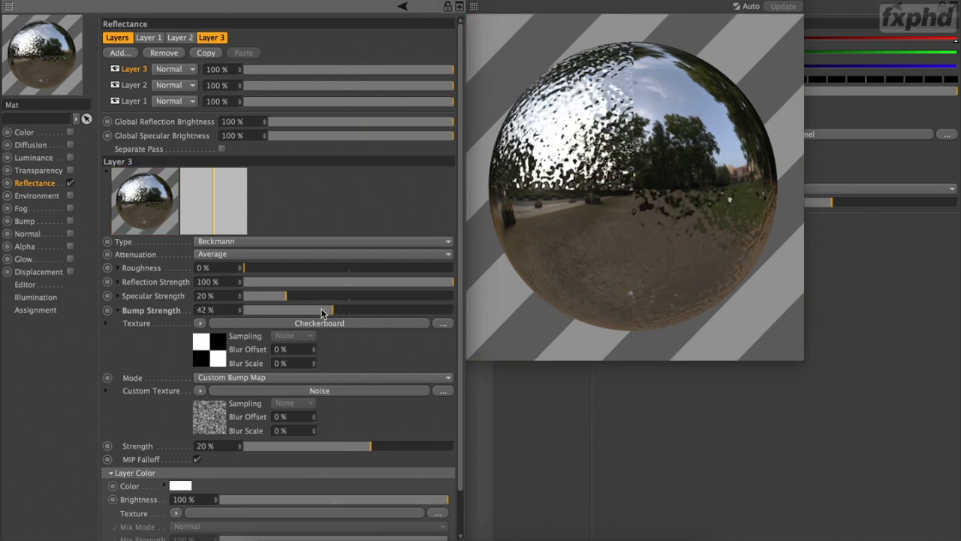
pyautogui.click(297, 310)
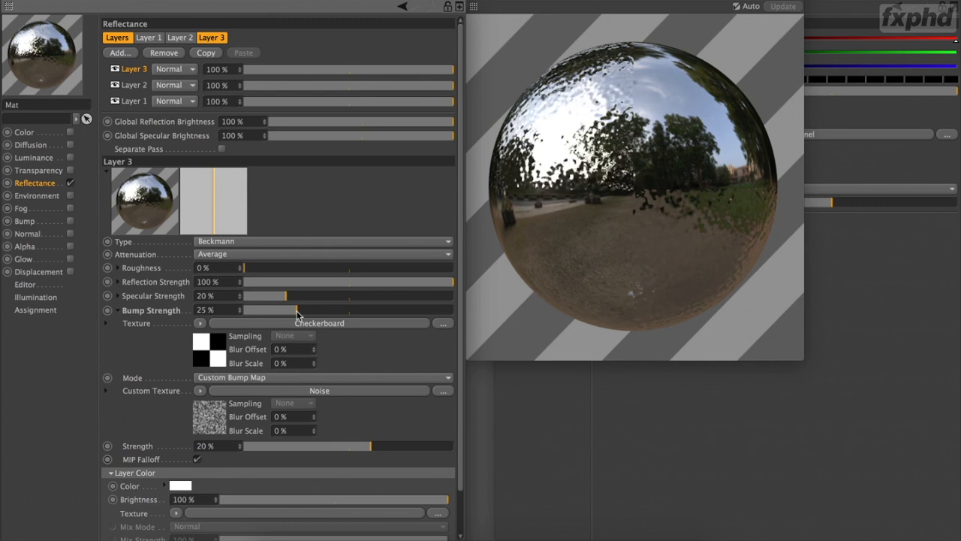
pyautogui.click(363, 313)
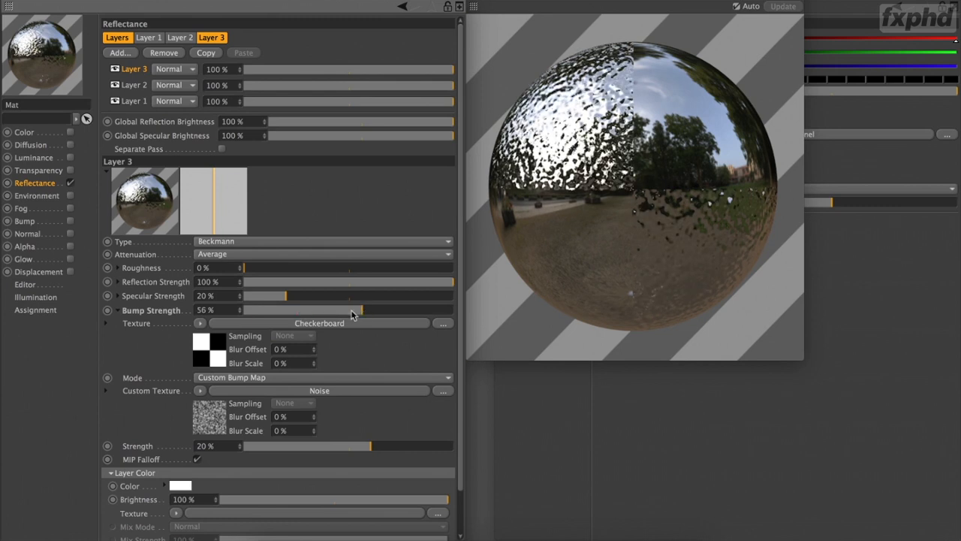
# - Swap the colors of the Bump Strength Checkerboard shader, making Color 1 black and Color 2 white
pyautogui.click(212, 353)
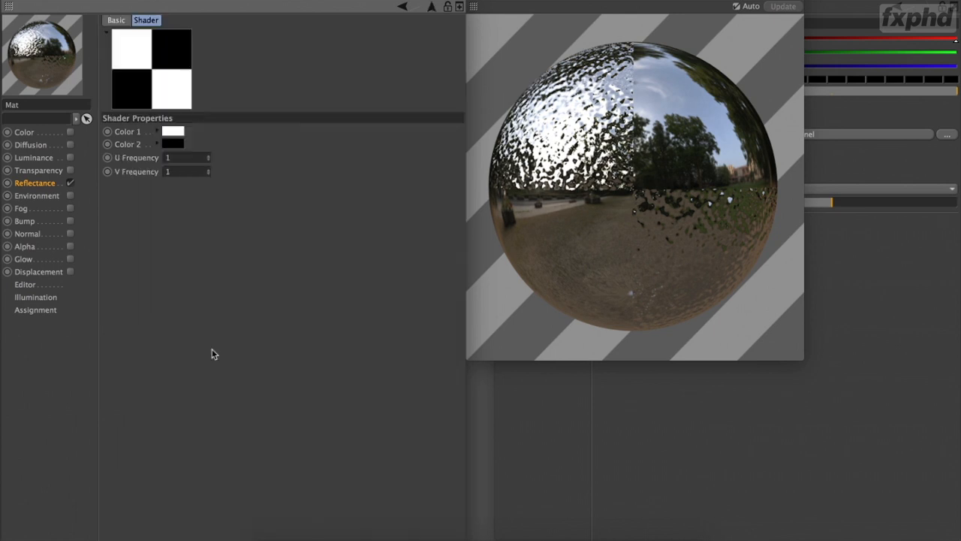
pyautogui.click(168, 134)
pyautogui.moveTo(154, 142); pyautogui.dragTo(83, 180)
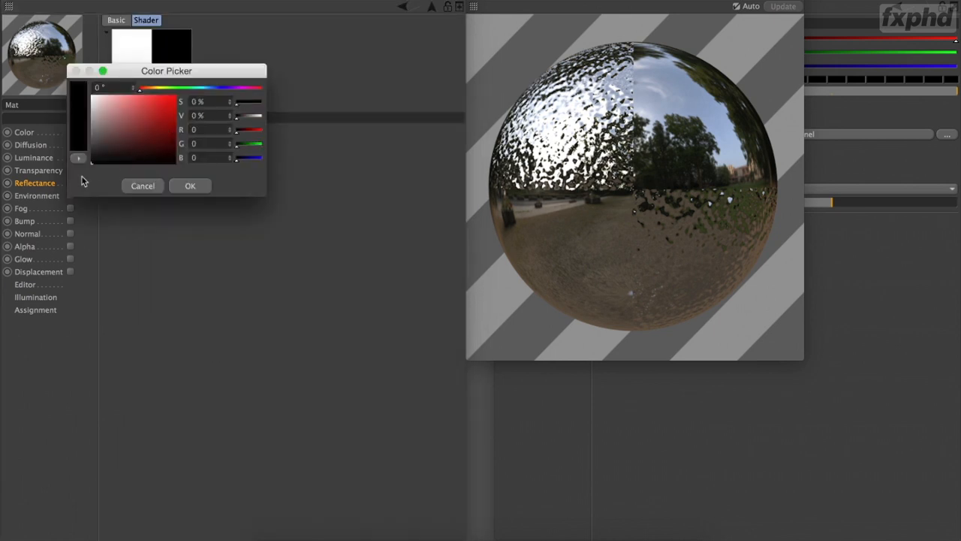
pyautogui.click(189, 187)
pyautogui.click(168, 146)
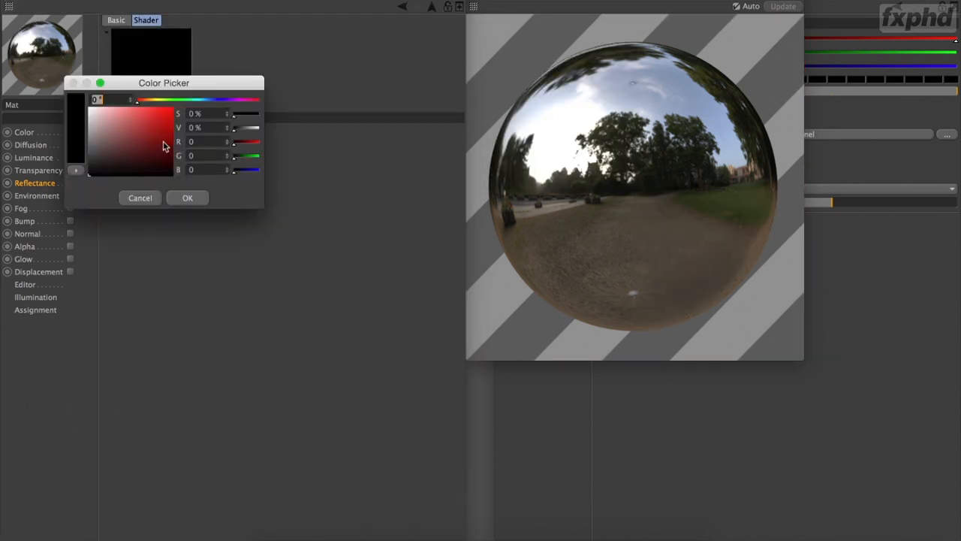
pyautogui.moveTo(165, 146)
pyautogui.mouseDown()
pyautogui.moveTo(103, 132)
pyautogui.moveTo(59, 96)
pyautogui.mouseUp()
pyautogui.click(187, 198)
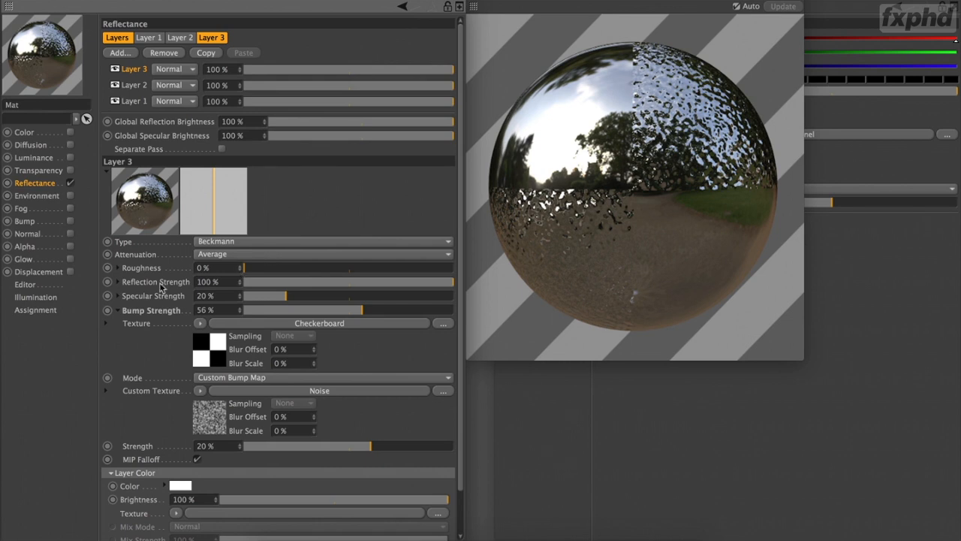
# - Expand Layer 3's Layer Fresnel settings and set its layer color brightness to 73%
pyautogui.scroll(-3, 167, 358)
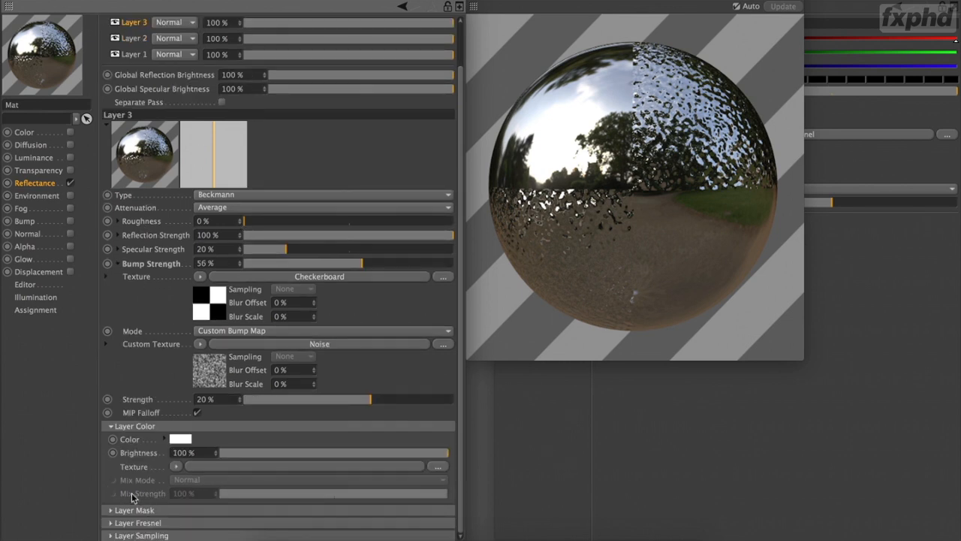
pyautogui.click(111, 522)
pyautogui.moveTo(215, 453); pyautogui.dragTo(216, 473)
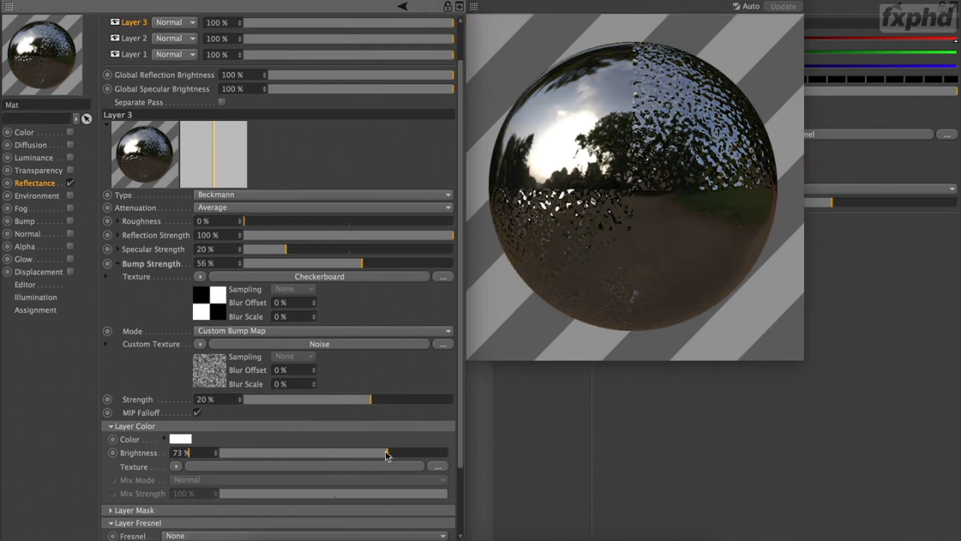
# - Set Layer 3's Fresnel to Dielectric and its IOR to 3.79
pyautogui.scroll(-3, 395, 438)
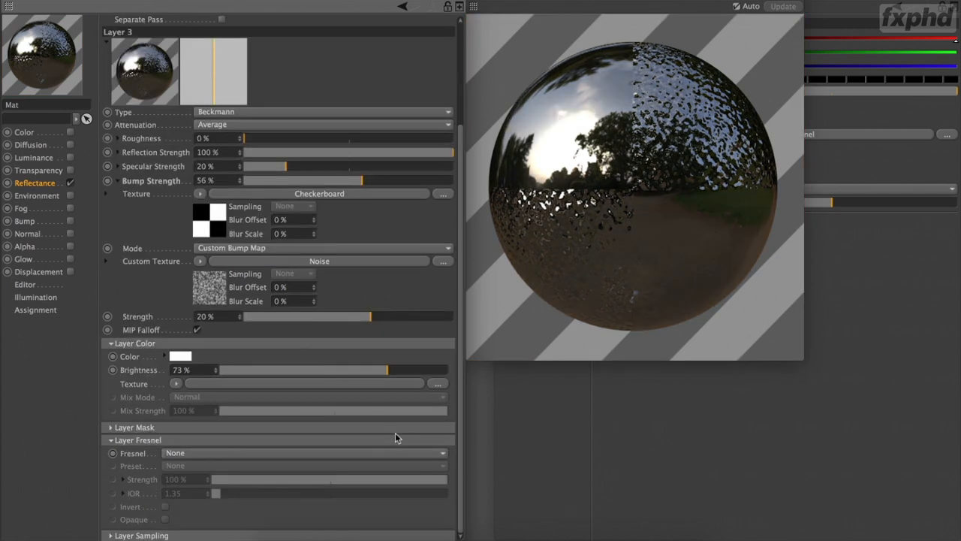
pyautogui.click(218, 453)
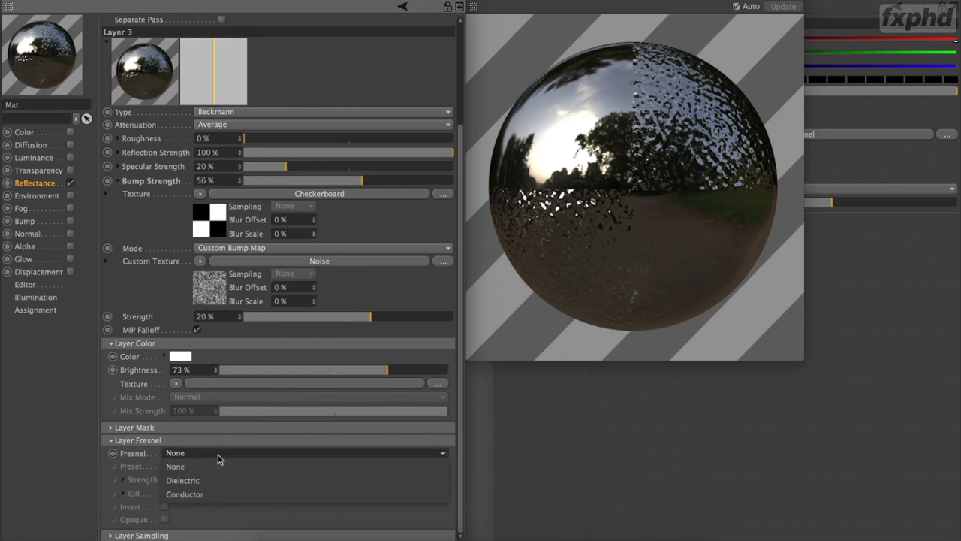
pyautogui.click(214, 480)
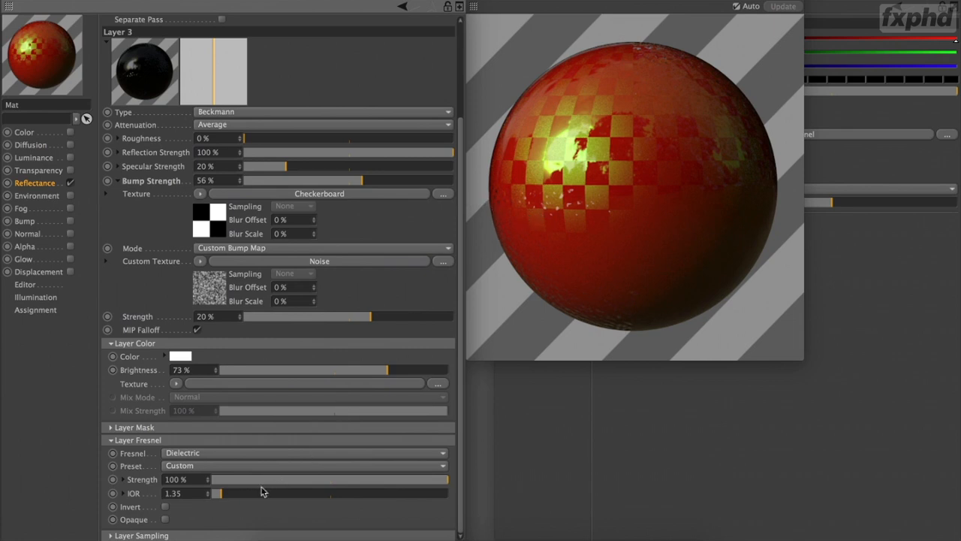
pyautogui.click(263, 493)
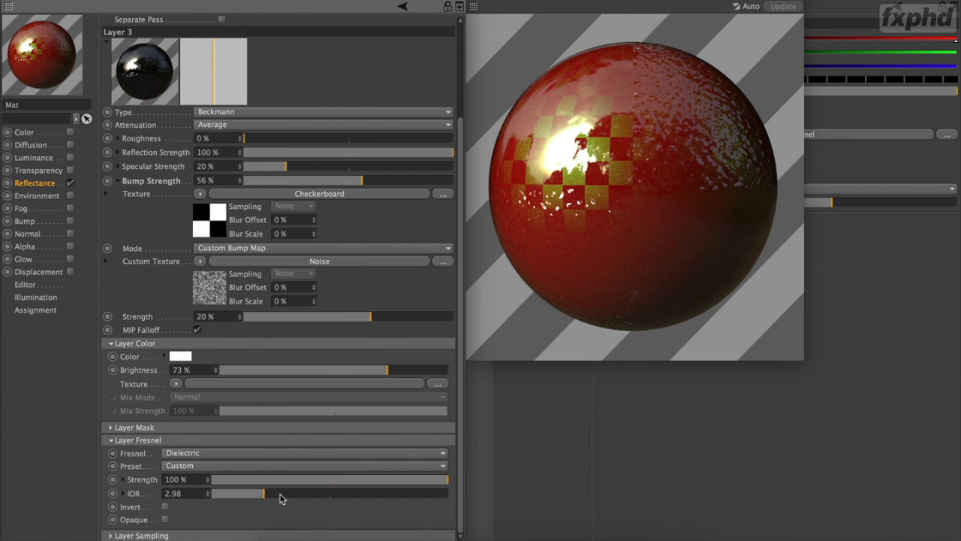
pyautogui.click(286, 493)
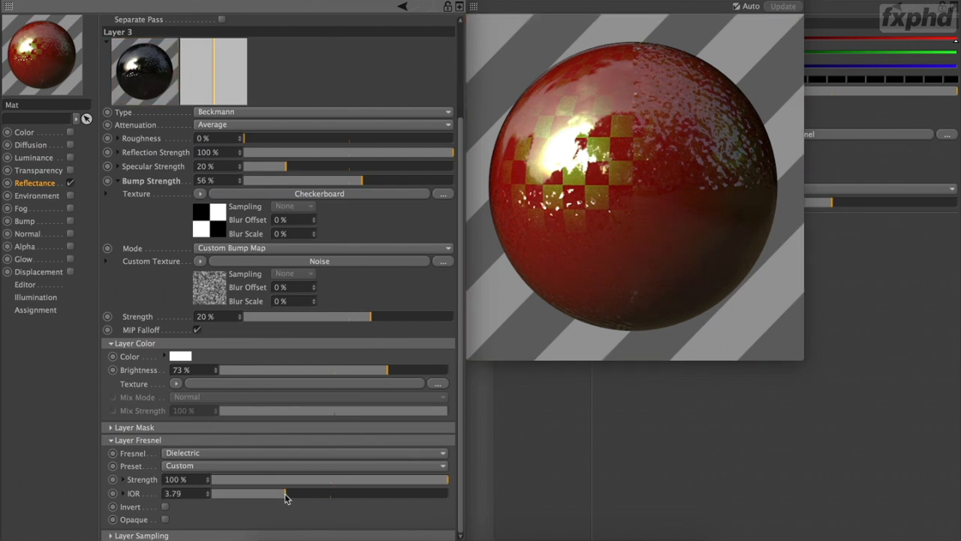
# - Change Layer 3's layer color to blue with RGB values 26, 26, 240
pyautogui.click(179, 357)
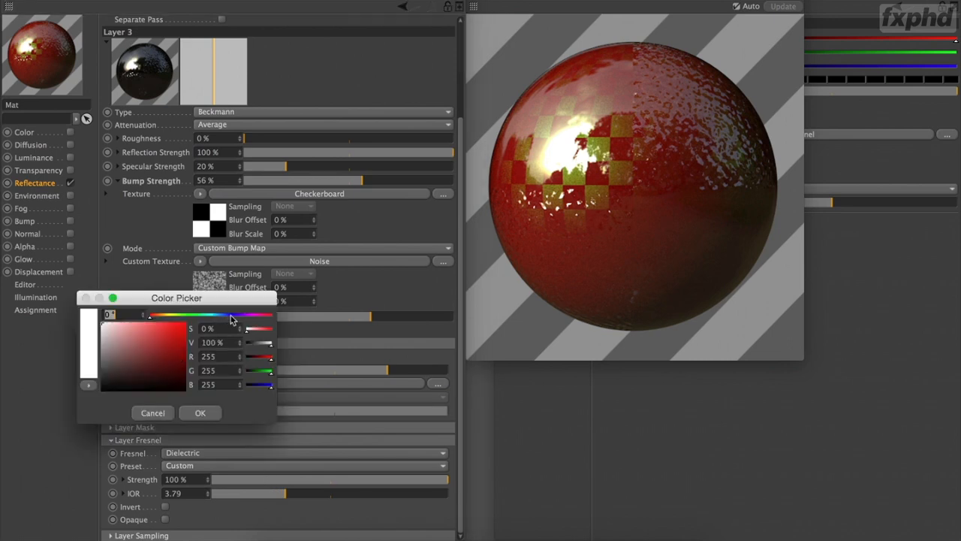
pyautogui.click(229, 315)
pyautogui.click(176, 326)
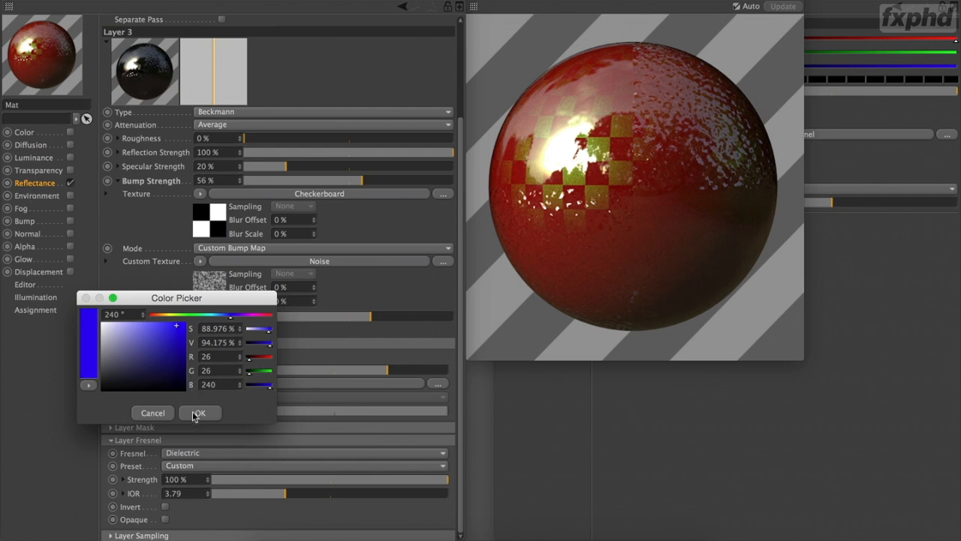
pyautogui.click(194, 413)
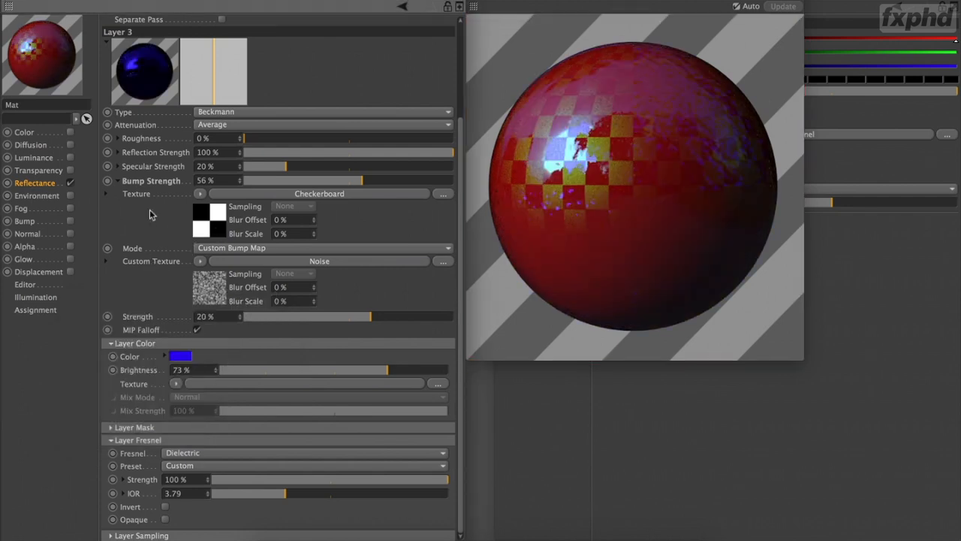
# - Add a fourth Beckmann layer to the material's reflectance and set its Layer Fresnel to Dielectric
pyautogui.scroll(3, 308, 83)
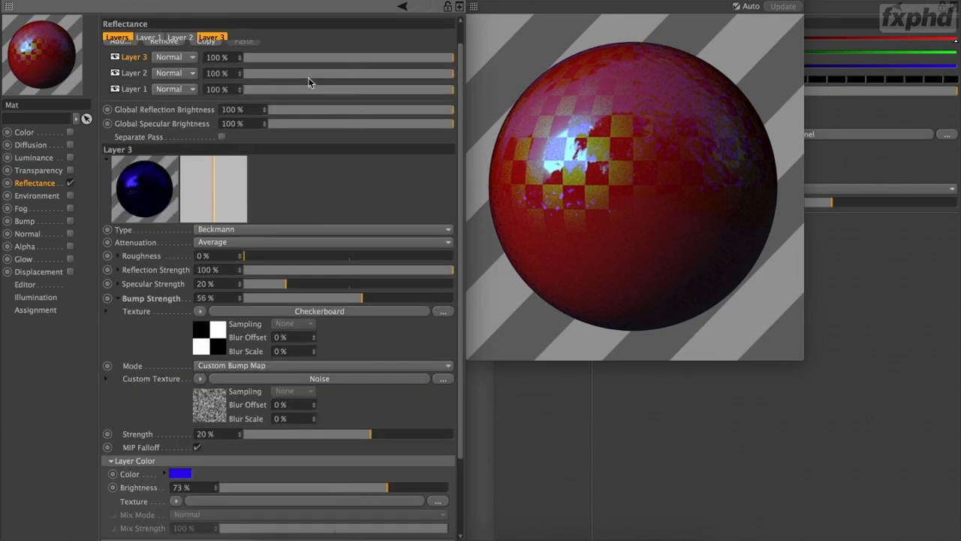
pyautogui.click(126, 40)
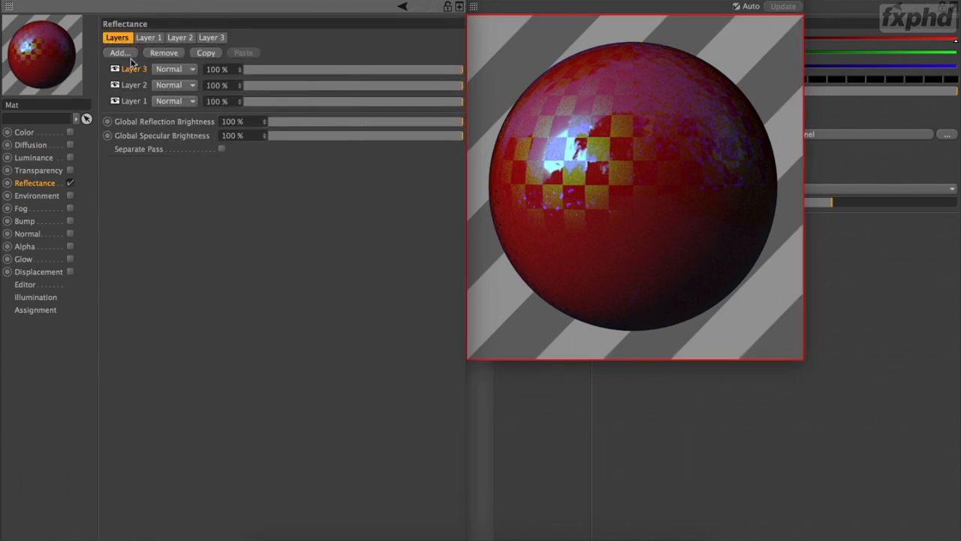
pyautogui.click(126, 54)
pyautogui.click(158, 57)
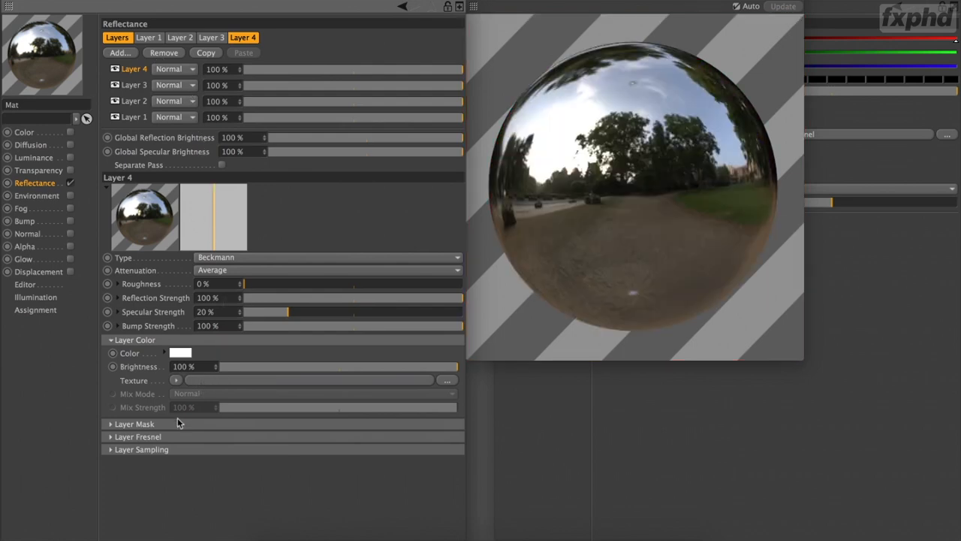
pyautogui.click(111, 437)
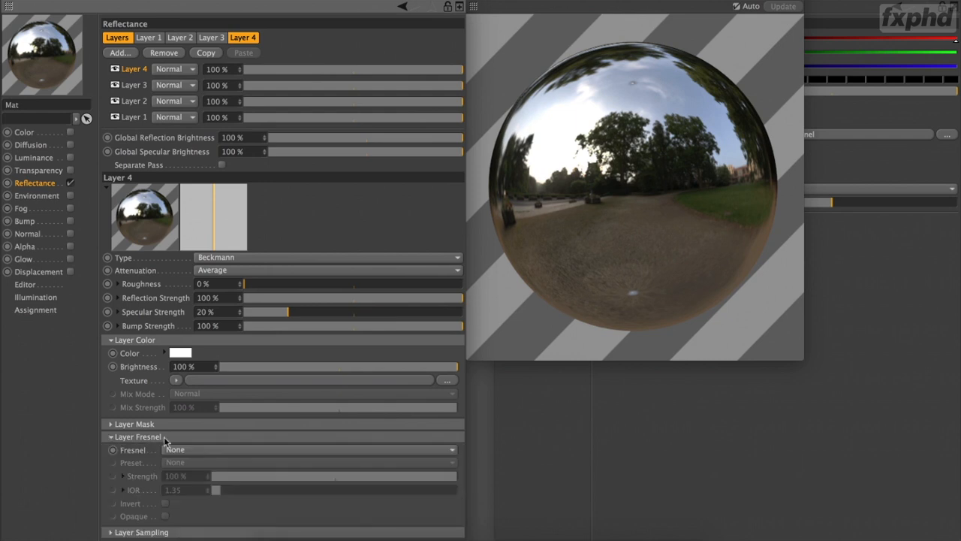
pyautogui.click(193, 452)
pyautogui.click(199, 476)
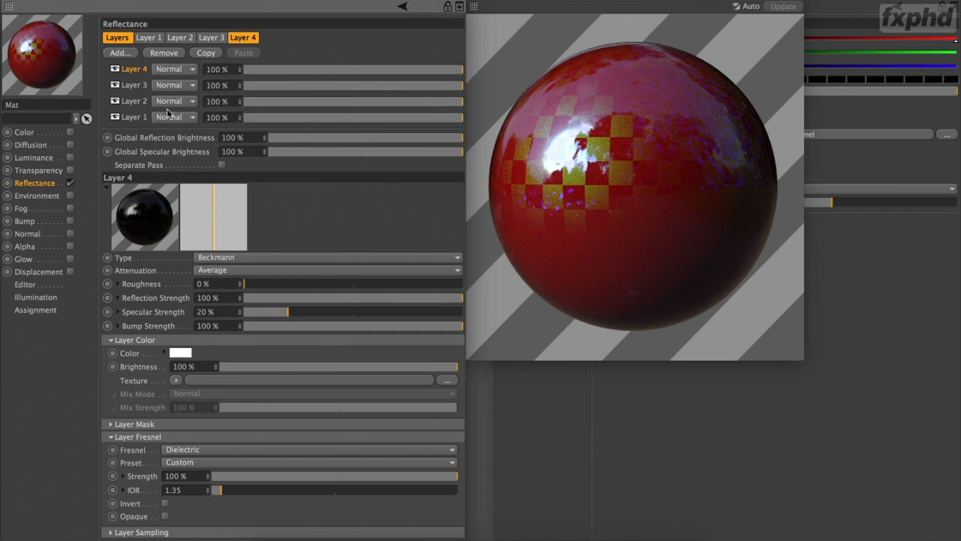
# - Set Layer 3's roughness to 16% and expand its Roughness, Reflection Strength and Specular Strength sub-settings
pyautogui.click(137, 85)
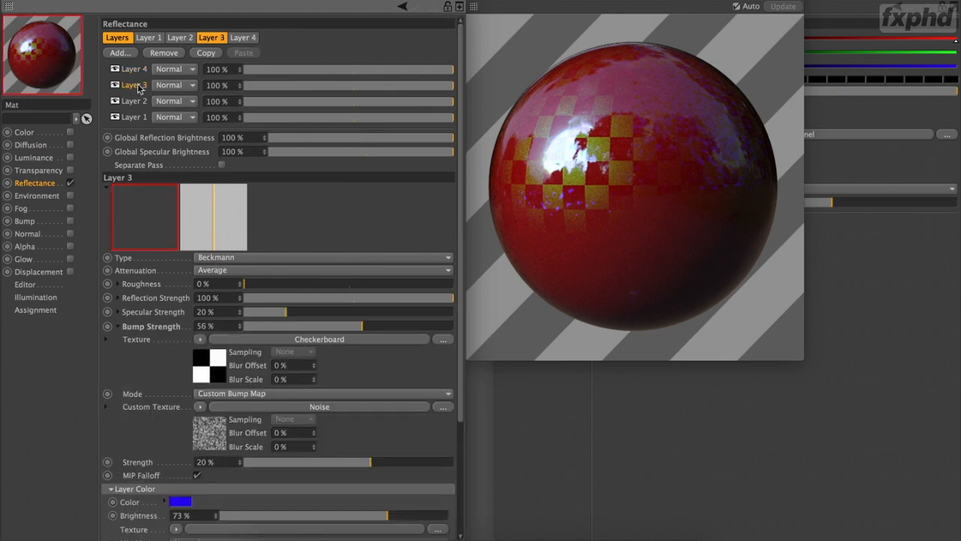
pyautogui.click(277, 284)
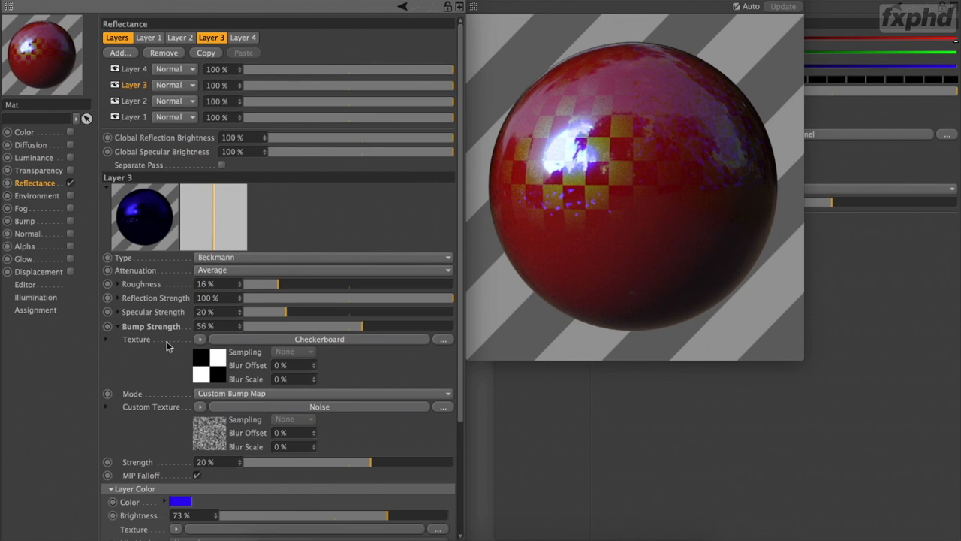
pyautogui.click(117, 312)
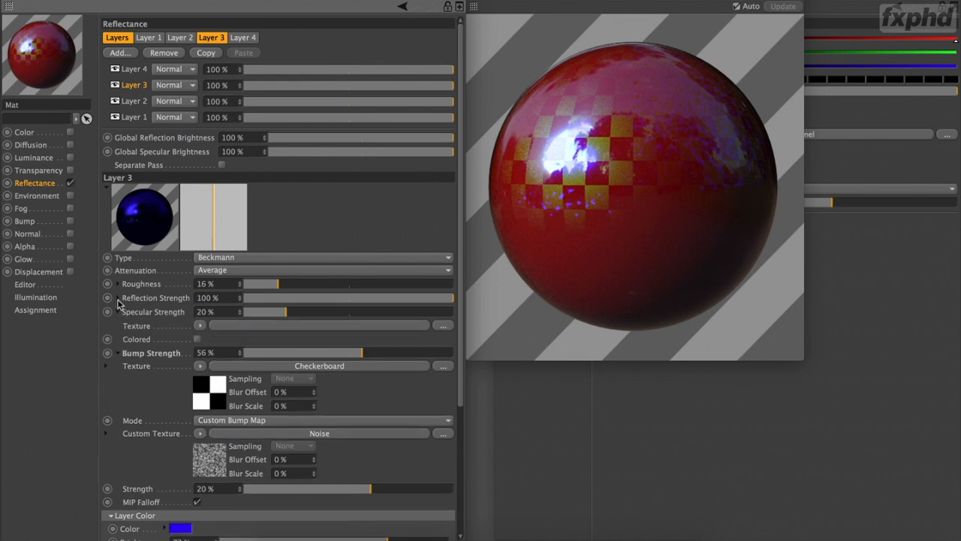
pyautogui.click(118, 298)
pyautogui.click(117, 284)
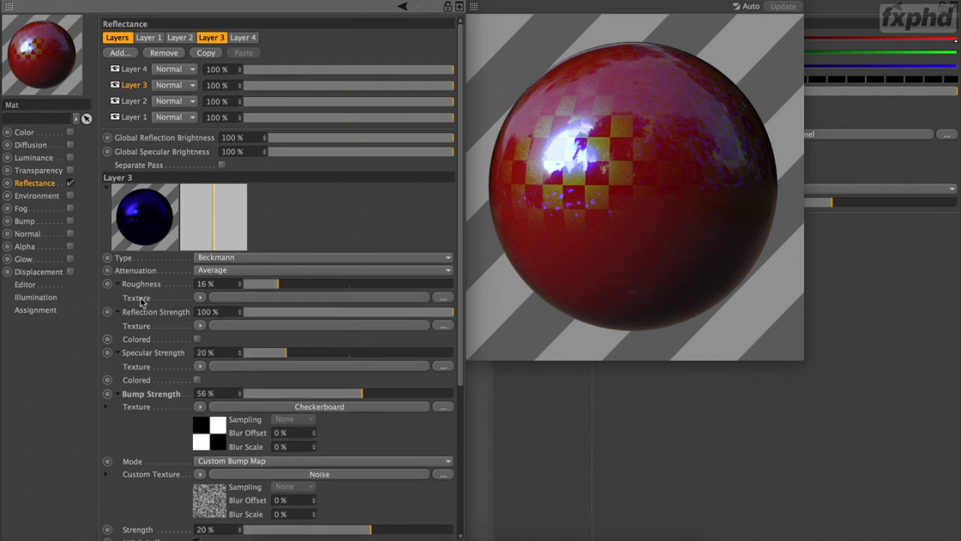
# - Review the reflection types and the Fresnel options available for Layer 3, keeping Beckmann and Dielectric
pyautogui.scroll(-5, 141, 302)
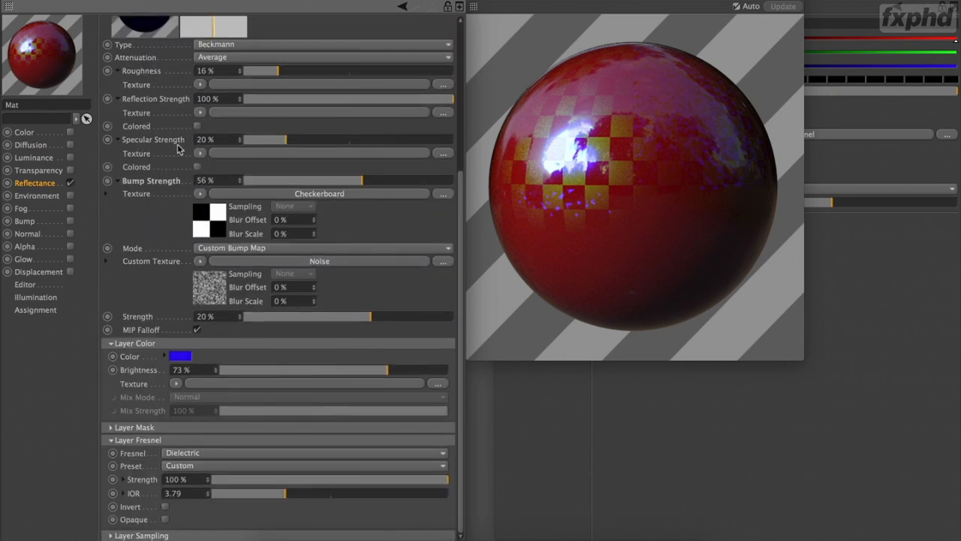
pyautogui.click(211, 45)
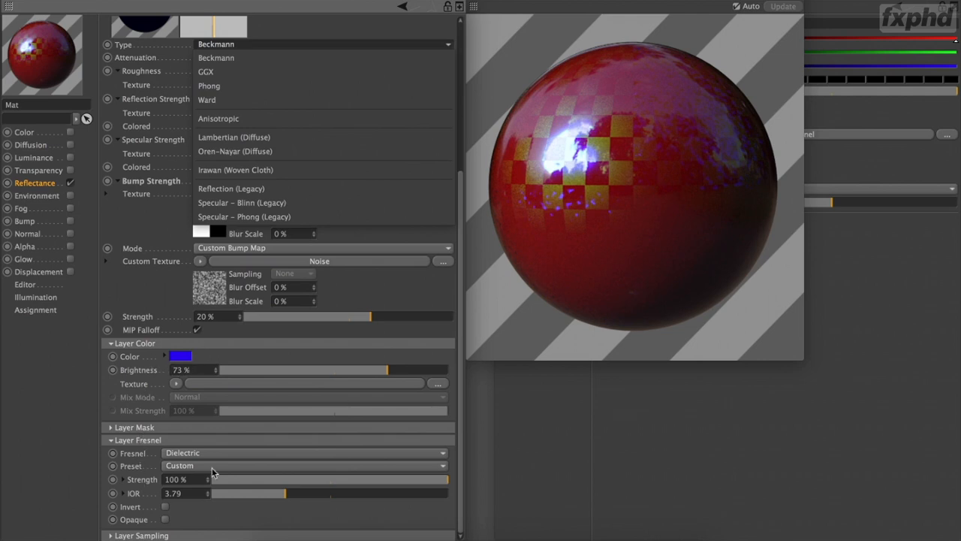
pyautogui.click(176, 455)
pyautogui.click(174, 454)
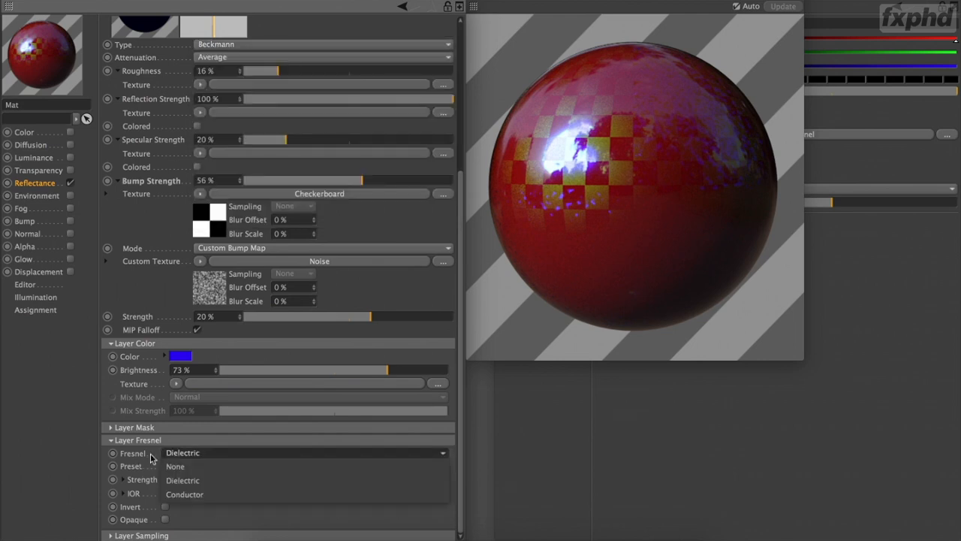
pyautogui.click(150, 453)
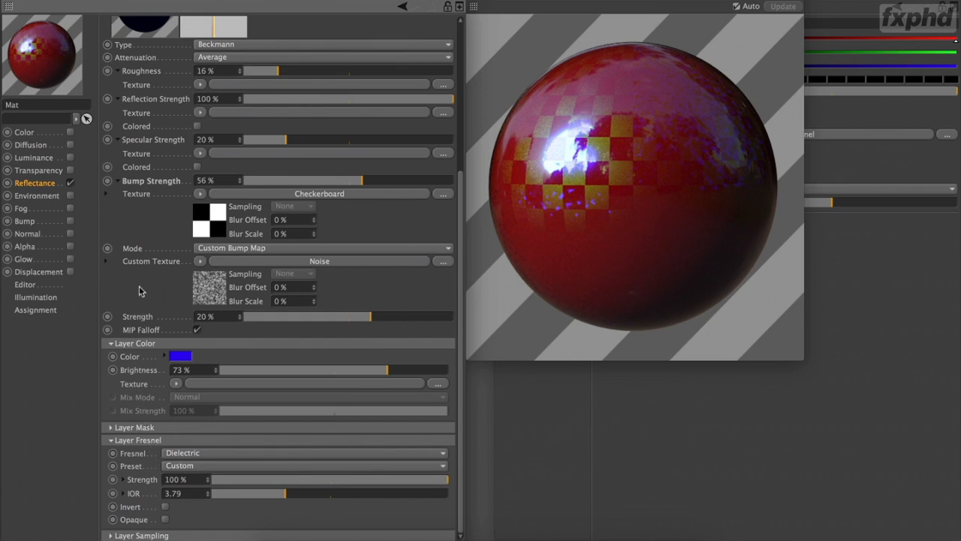
# - Switch to the MAXON Product Comparison page in the browser and compare the editions' Platform, Interface & Workflow and Camera features
pyautogui.scroll(5, 139, 290)
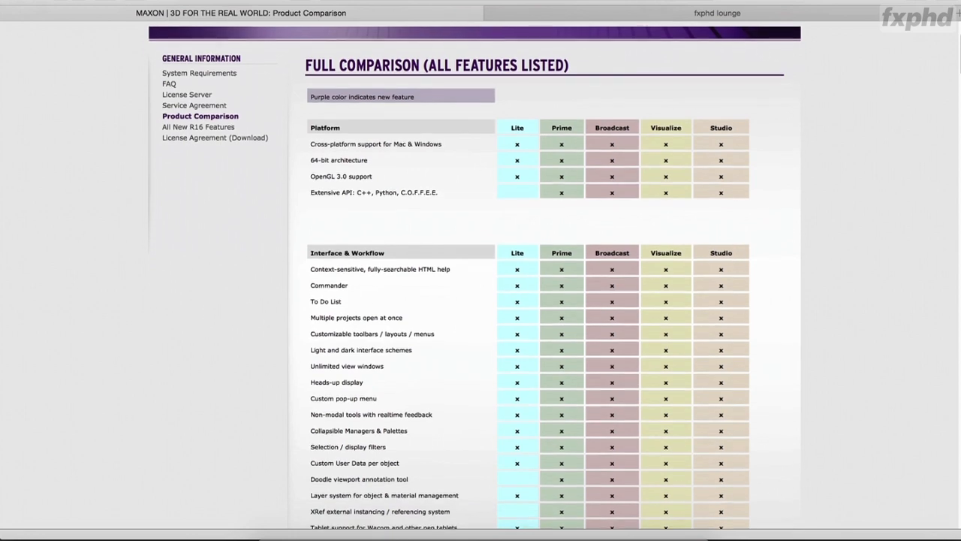
pyautogui.scroll(-3, 476, 277)
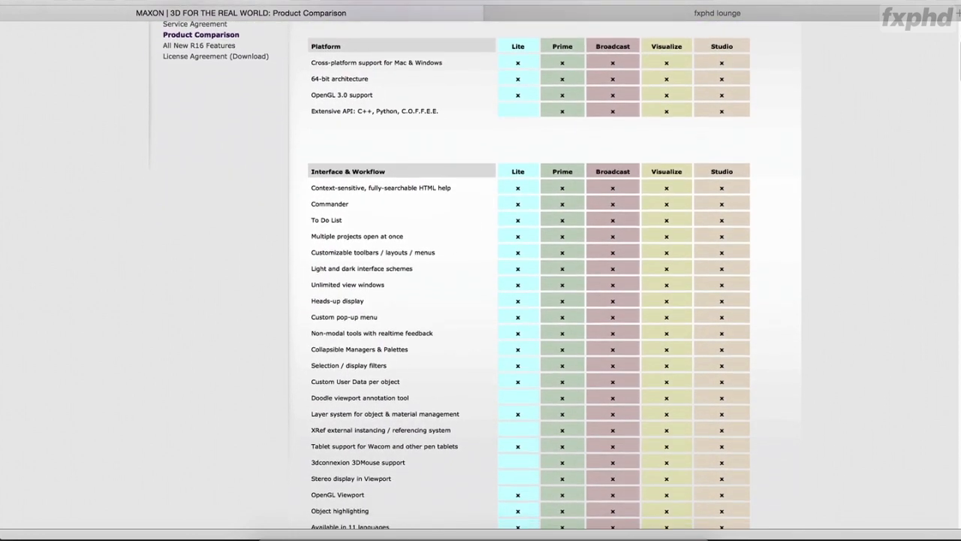
pyautogui.scroll(2, 457, 273)
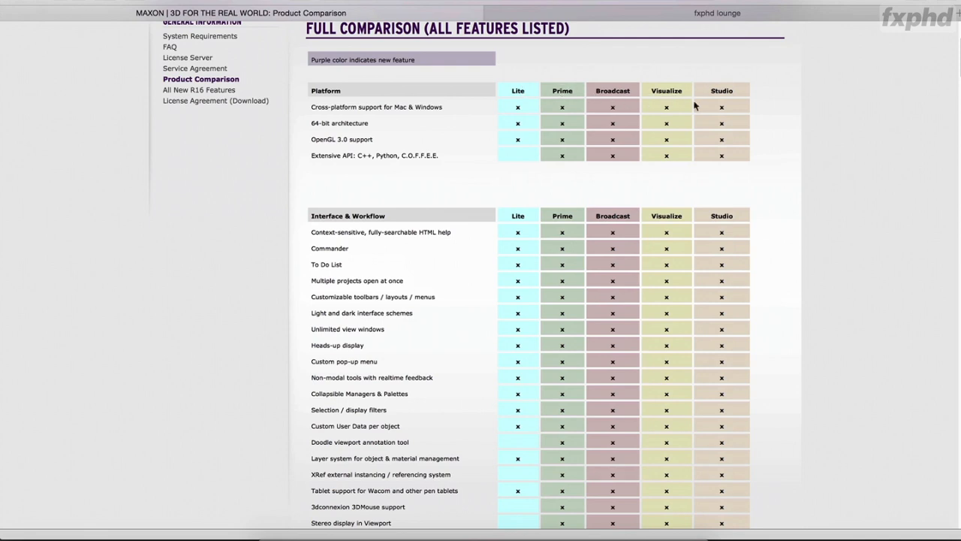
pyautogui.scroll(-3, 588, 161)
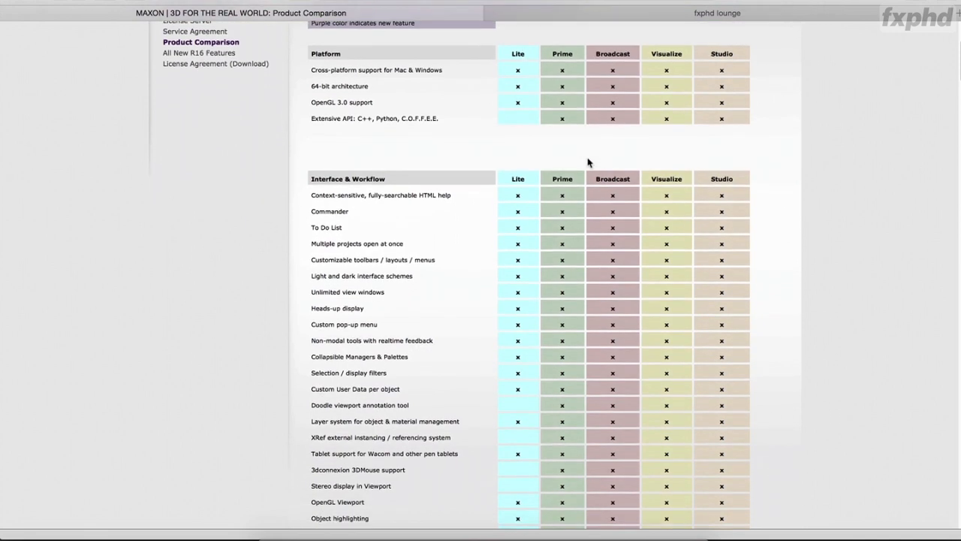
pyautogui.scroll(-5, 588, 160)
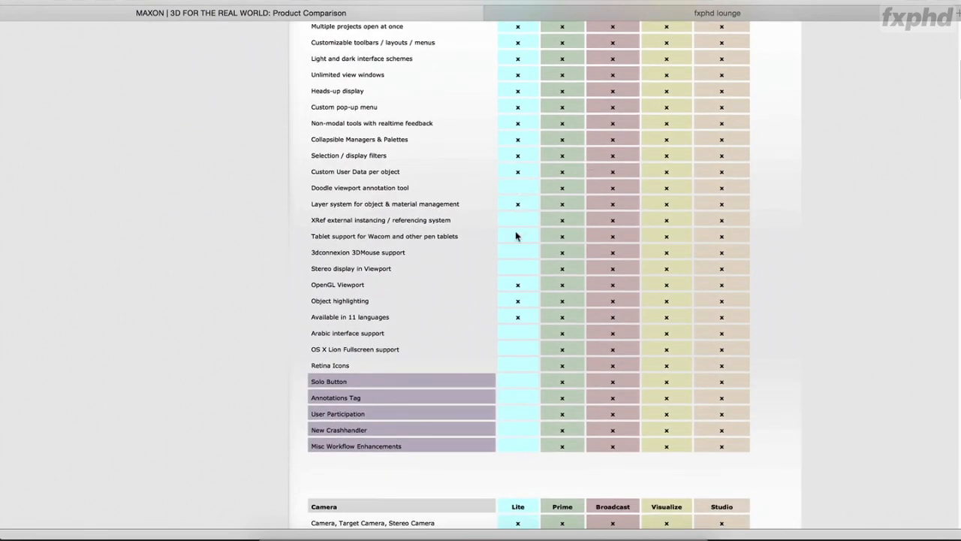
pyautogui.scroll(-3, 527, 398)
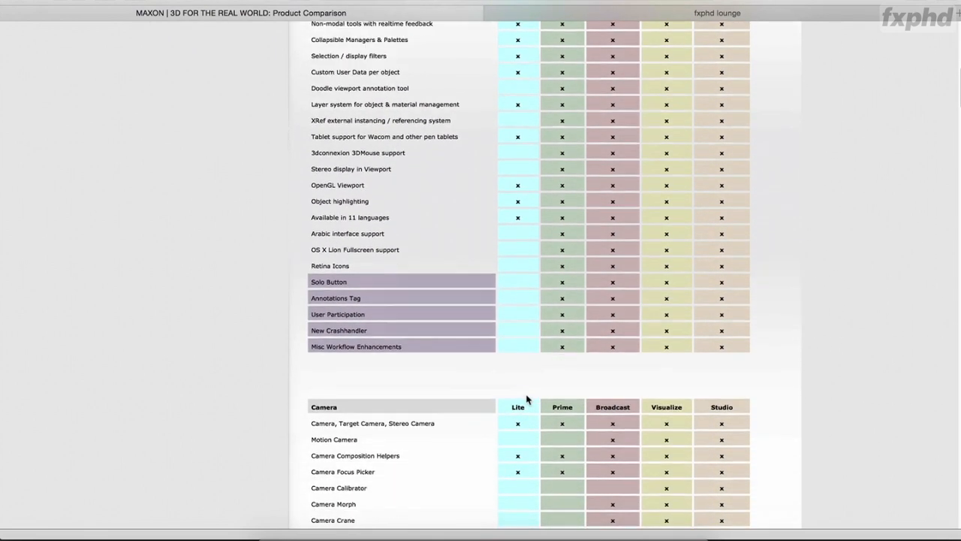
pyautogui.scroll(-5, 527, 399)
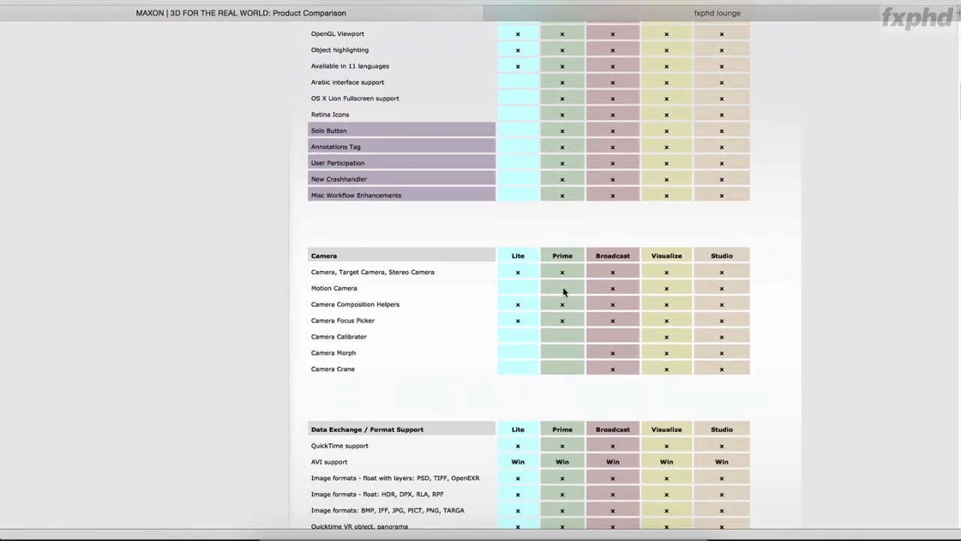
# - Compare the editions' Data Exchange / Format Support, Modeling Tools, Sculpting and UV Editing features
pyautogui.scroll(-10, 553, 367)
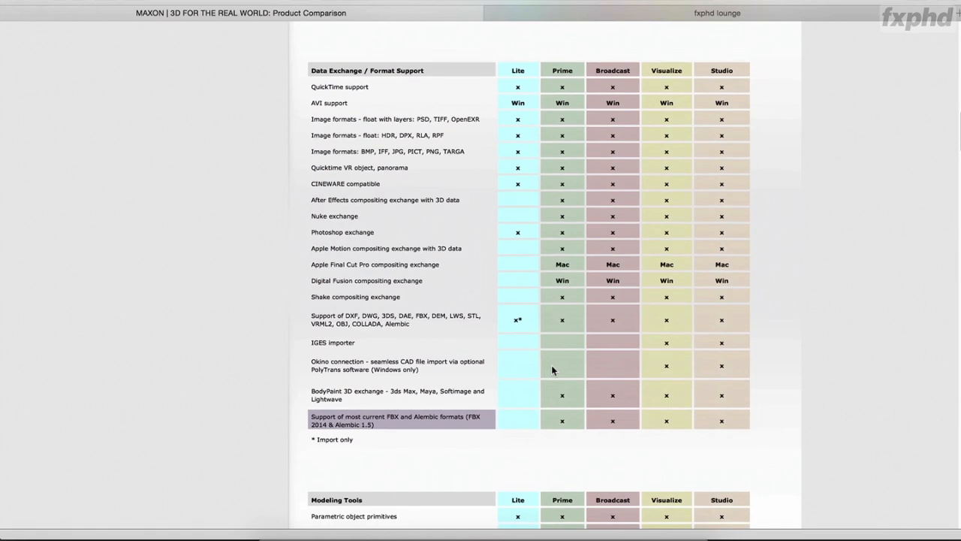
pyautogui.scroll(-9, 551, 365)
pyautogui.scroll(-4, 551, 369)
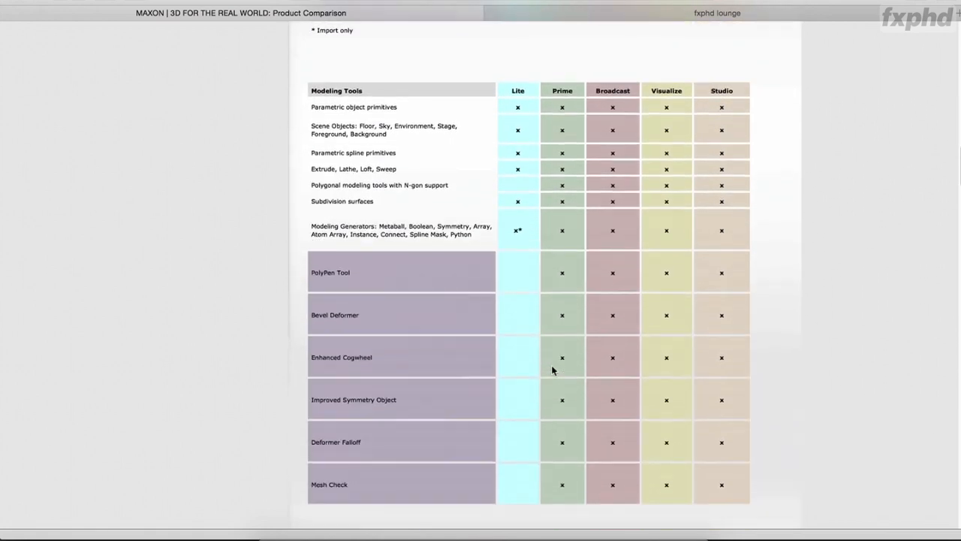
pyautogui.scroll(-9, 551, 369)
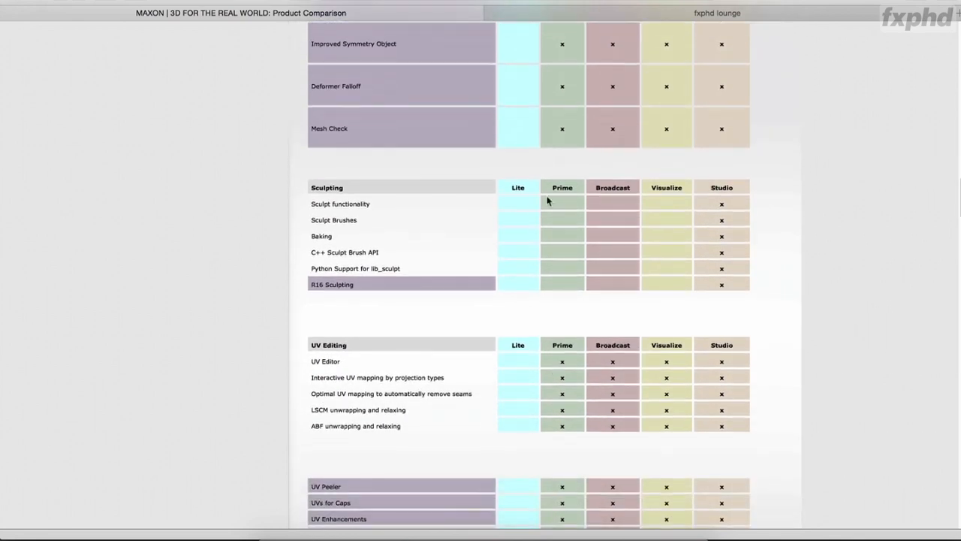
pyautogui.scroll(-1, 592, 241)
# - Examine which editions include each Materials & Texturing feature, including the Reflectance Channel
pyautogui.scroll(-12, 591, 241)
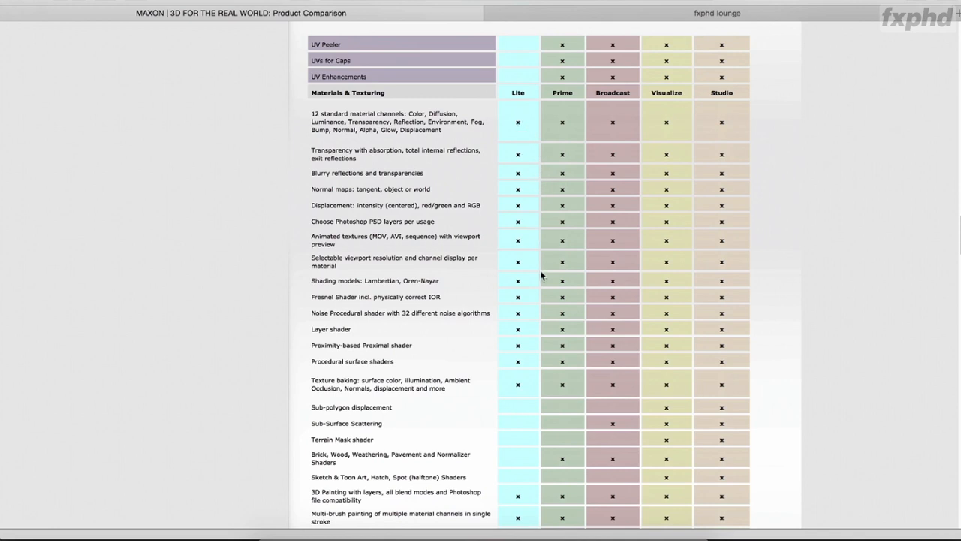
pyautogui.scroll(-2, 539, 271)
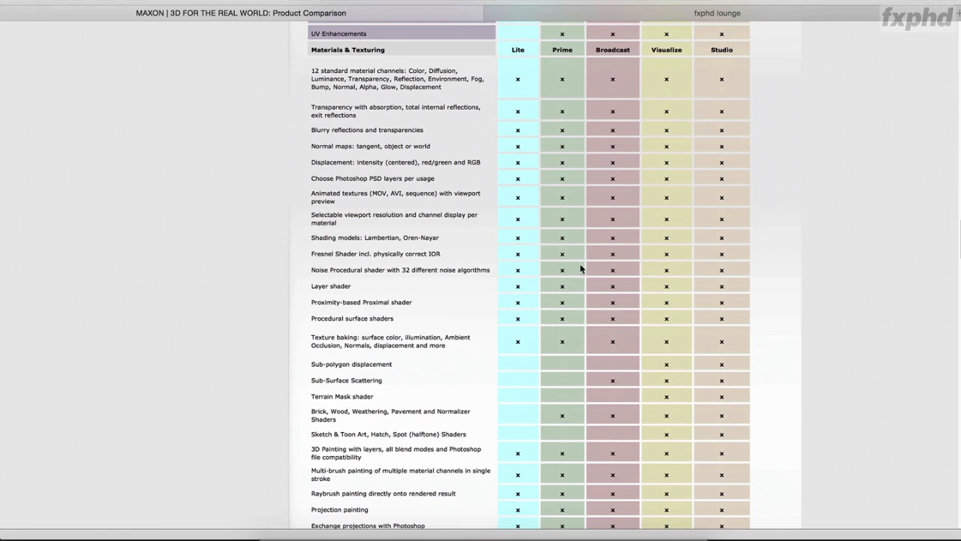
pyautogui.scroll(-5, 580, 267)
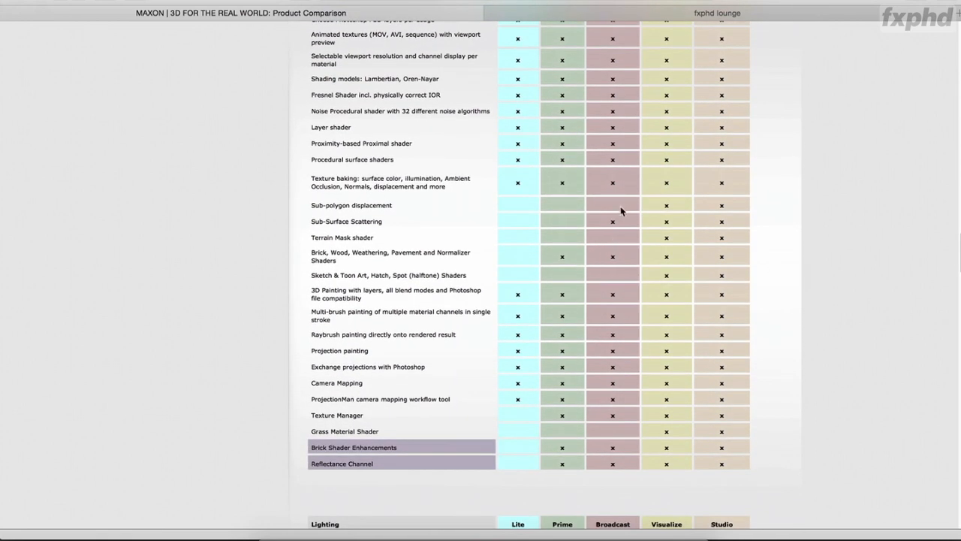
pyautogui.scroll(4, 620, 218)
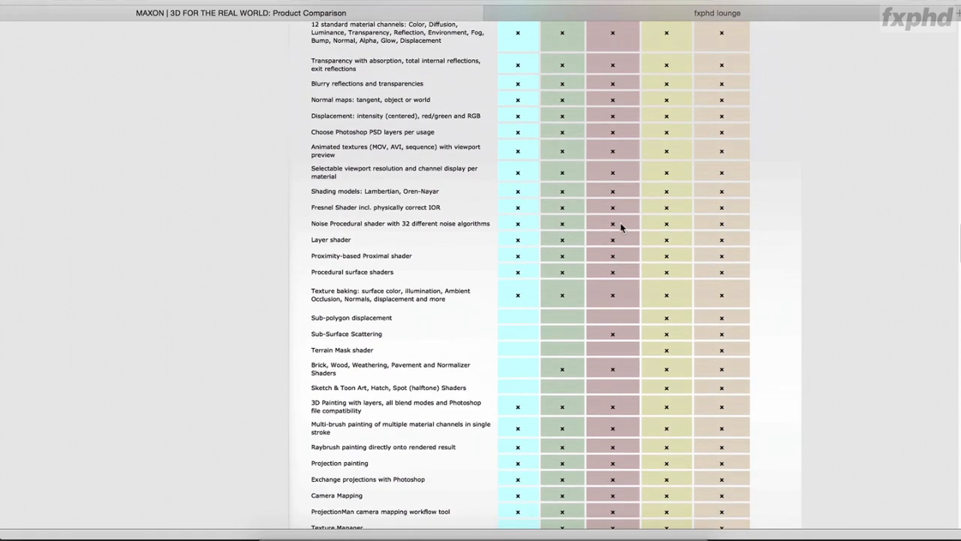
pyautogui.scroll(-4, 620, 222)
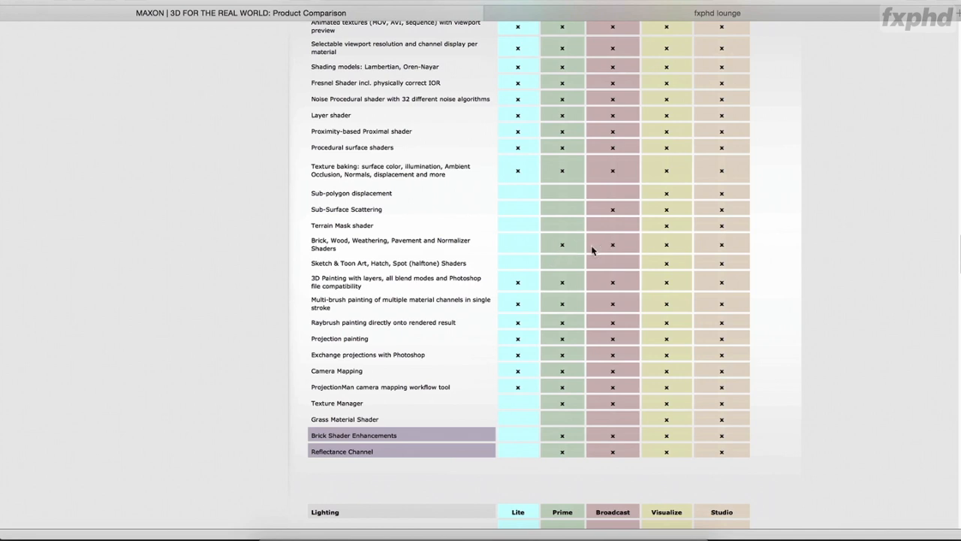
pyautogui.scroll(2, 591, 245)
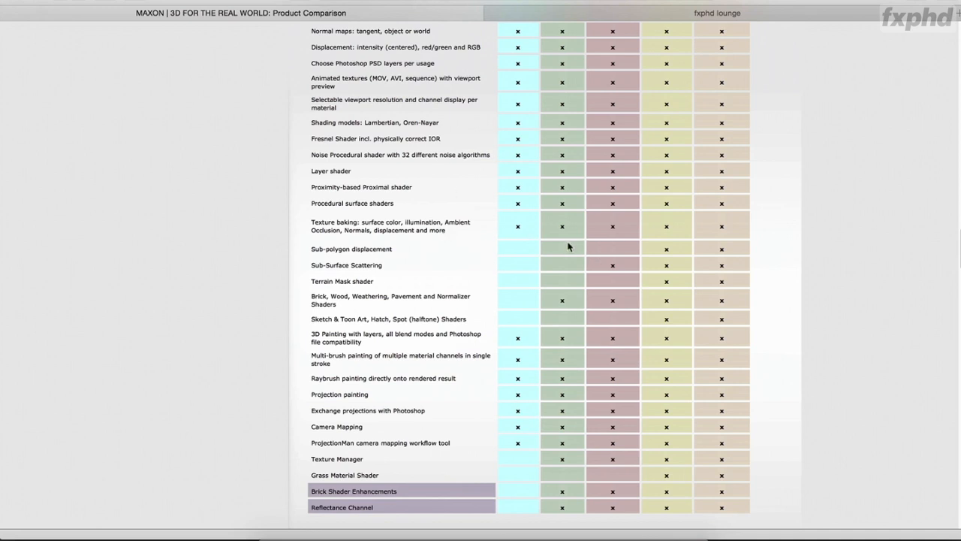
pyautogui.scroll(1, 535, 253)
pyautogui.scroll(2, 535, 254)
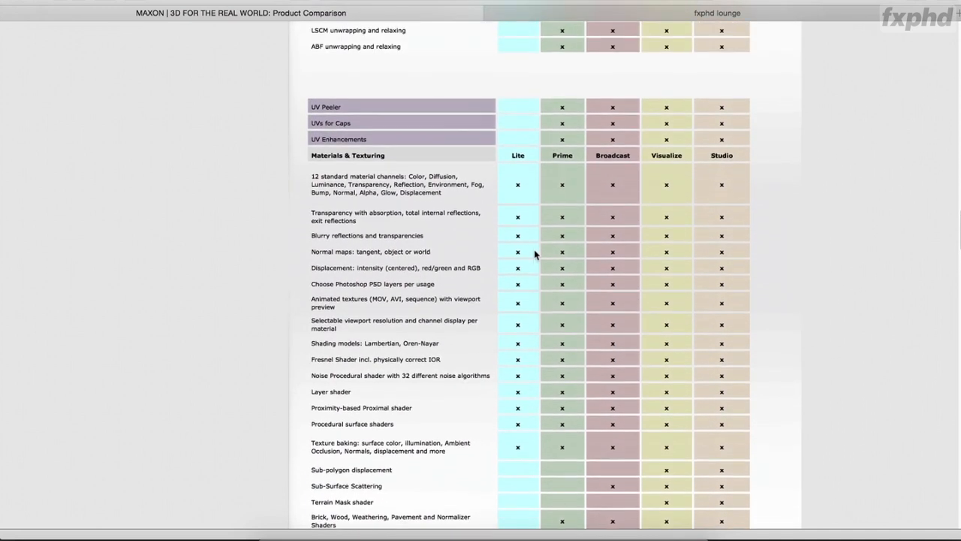
pyautogui.scroll(-4, 531, 326)
# - Compare the Lighting and Rendering features of the Lite, Prime, Broadcast, Visualize and Studio editions
pyautogui.scroll(-10, 529, 325)
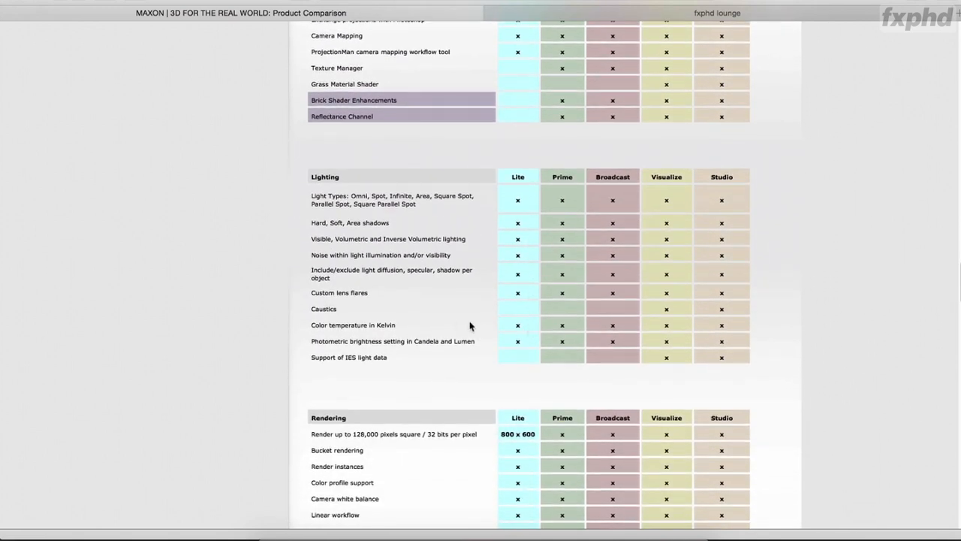
pyautogui.scroll(-1, 479, 327)
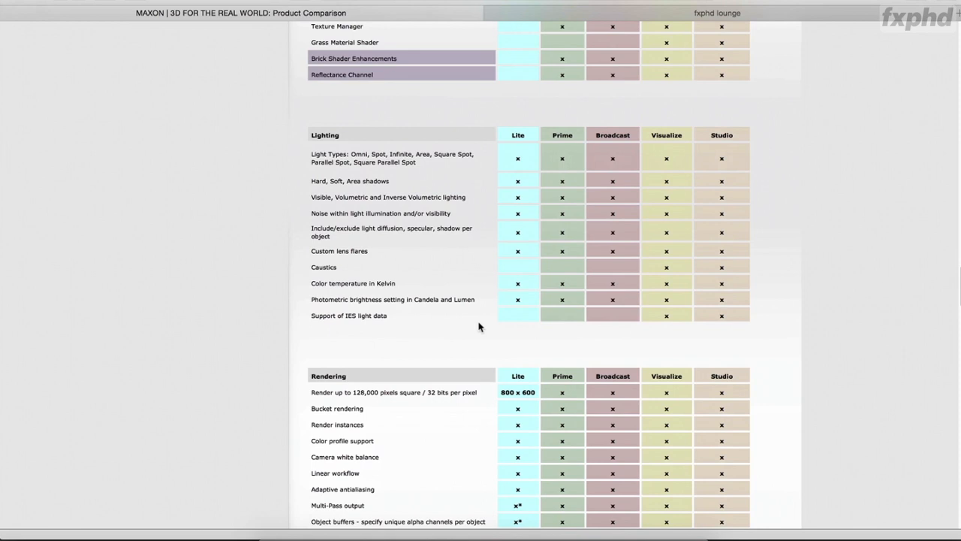
pyautogui.scroll(-5, 479, 326)
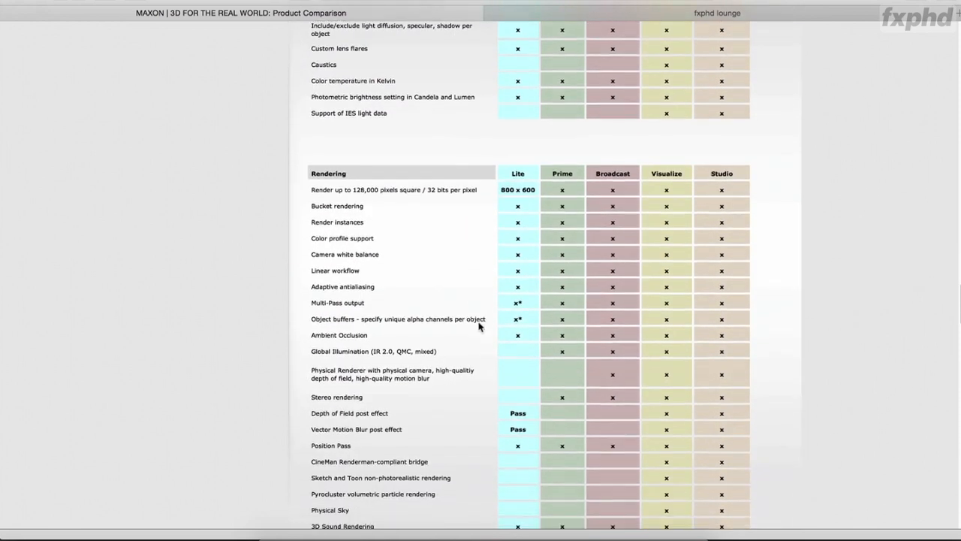
pyautogui.scroll(-4, 479, 326)
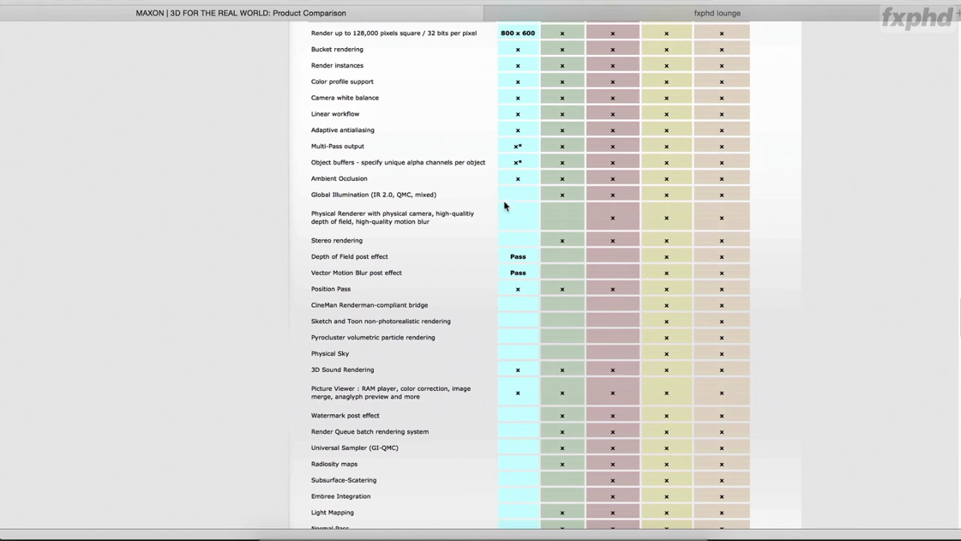
pyautogui.scroll(3, 567, 222)
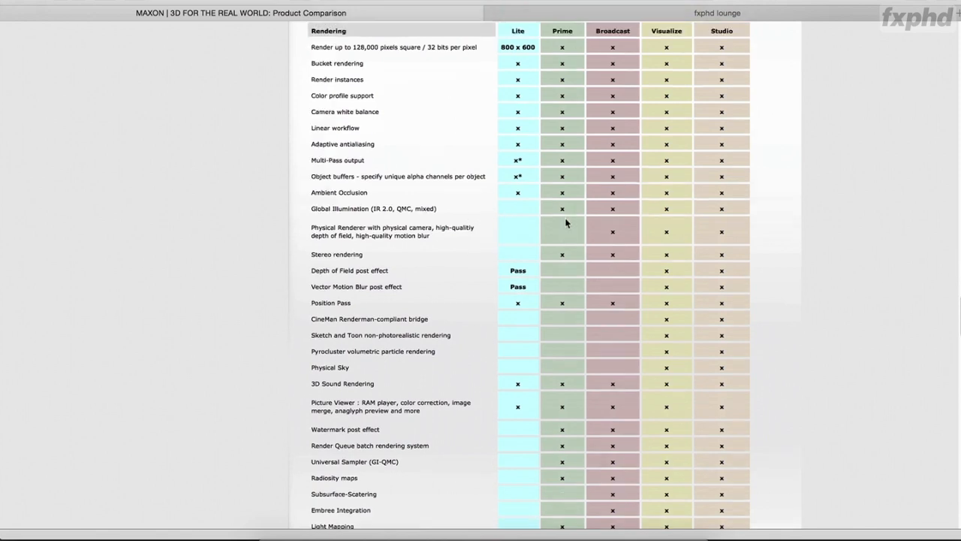
# - Examine which editions include the advanced Rendering features, from Physical Renderer and Sketch and Toon through Team Render and BiRender
pyautogui.scroll(-2, 566, 222)
pyautogui.scroll(-3, 566, 222)
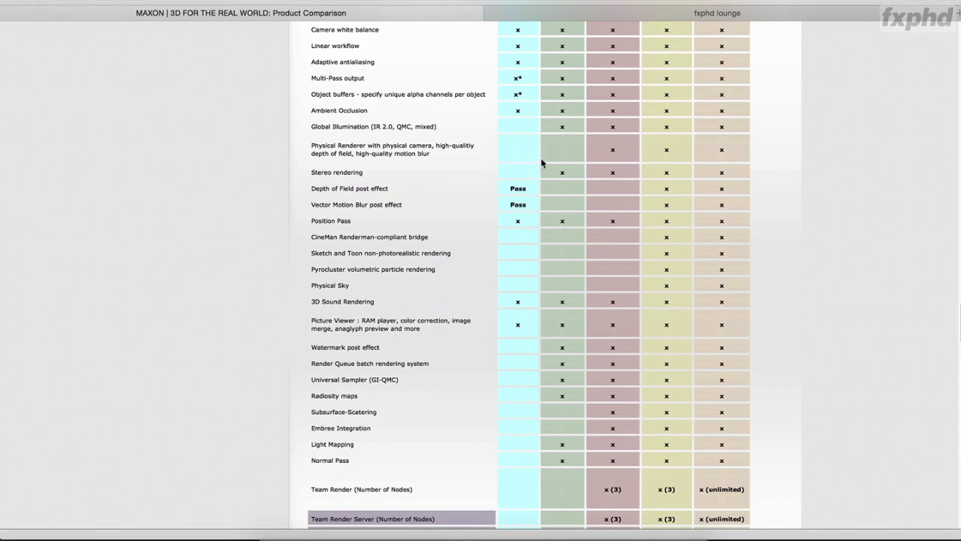
pyautogui.scroll(5, 545, 157)
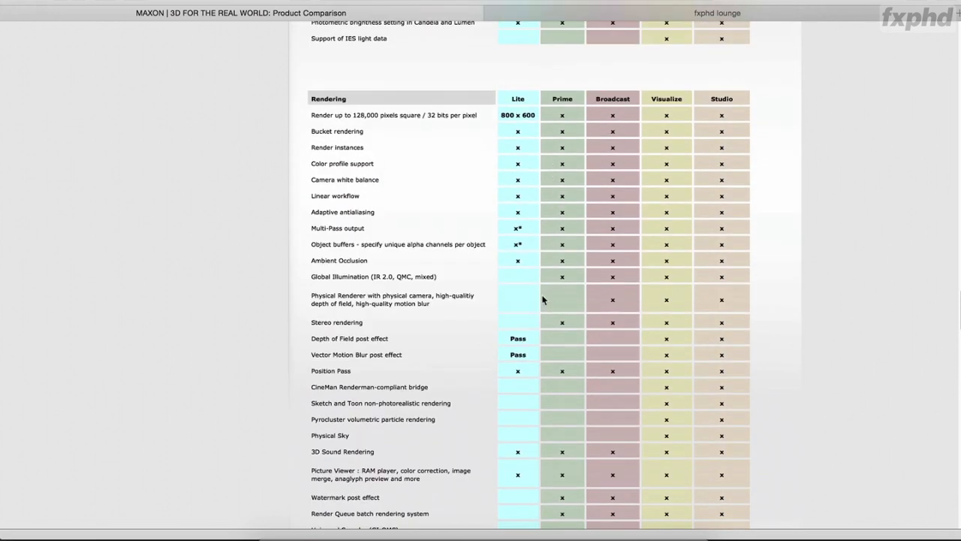
pyautogui.scroll(-3, 518, 302)
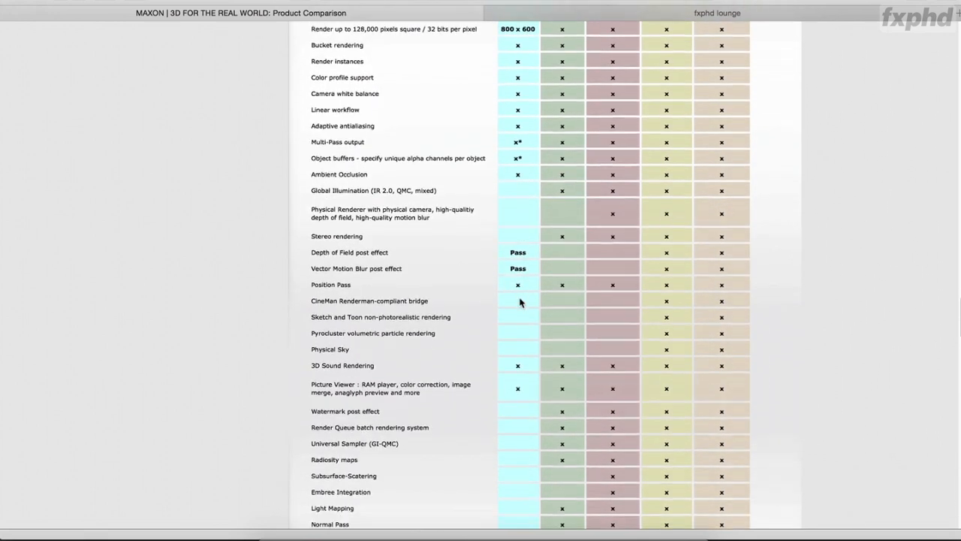
pyautogui.scroll(-1, 519, 302)
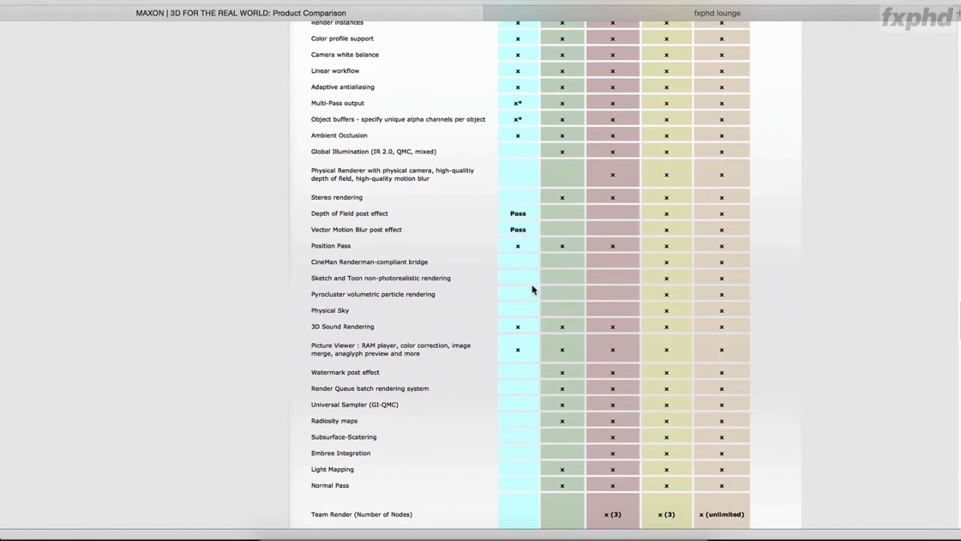
pyautogui.scroll(-3, 485, 346)
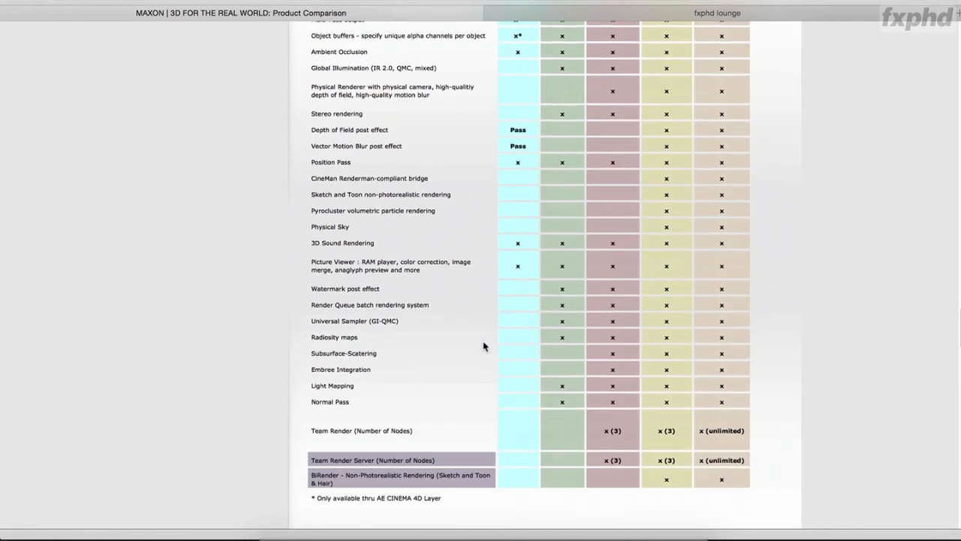
pyautogui.scroll(-1, 485, 347)
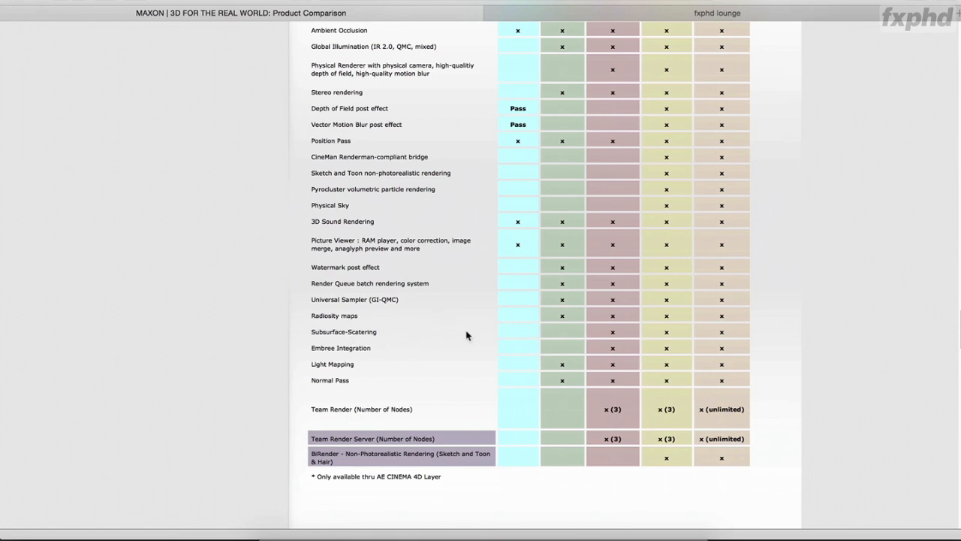
pyautogui.scroll(-3, 450, 337)
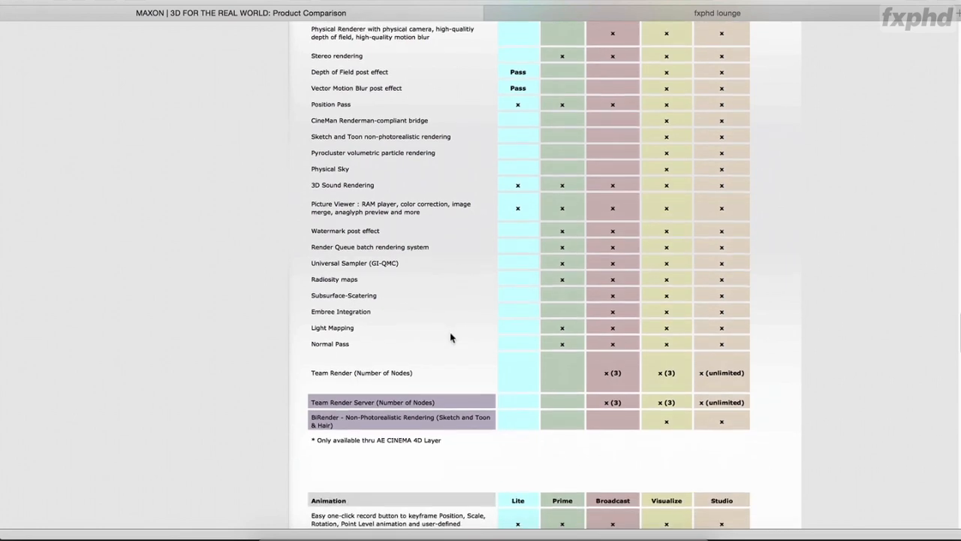
# - Return to the start of the full comparison and review the Platform and Interface & Workflow features again
pyautogui.scroll(10, 452, 337)
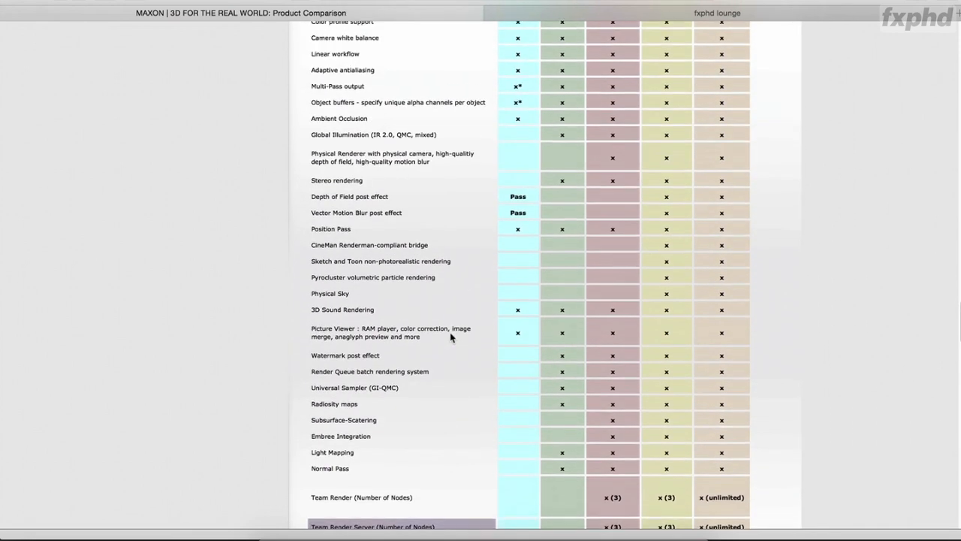
pyautogui.scroll(20, 451, 338)
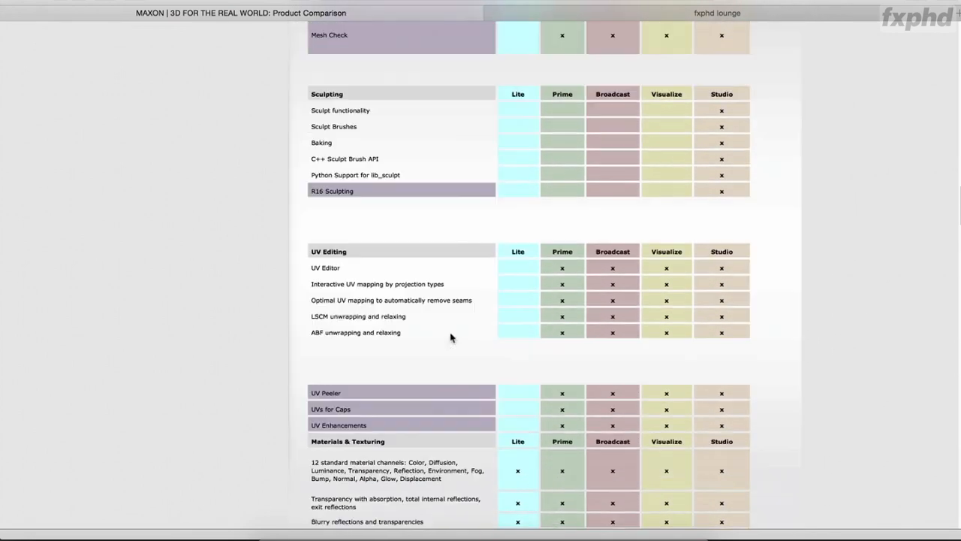
pyautogui.scroll(20, 449, 333)
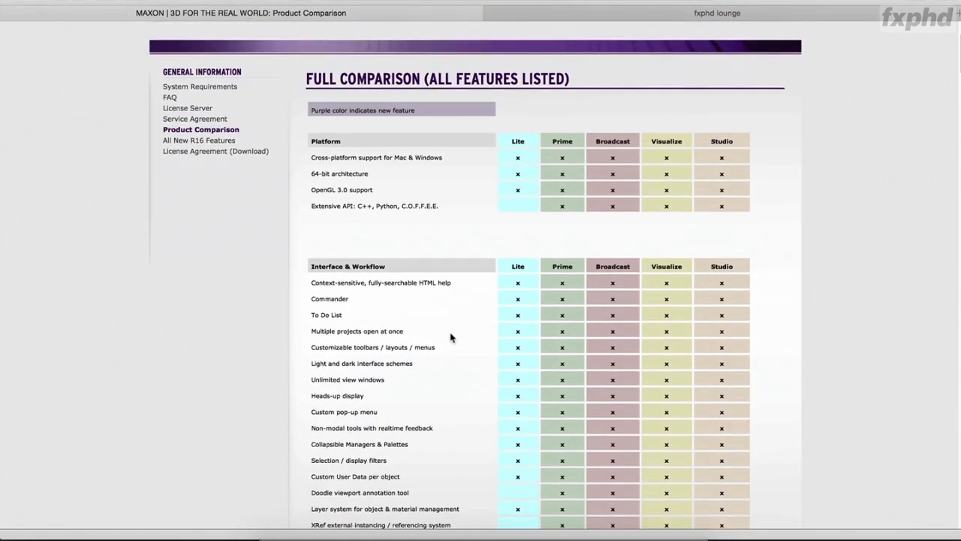
pyautogui.scroll(-5, 450, 332)
pyautogui.scroll(-8, 450, 333)
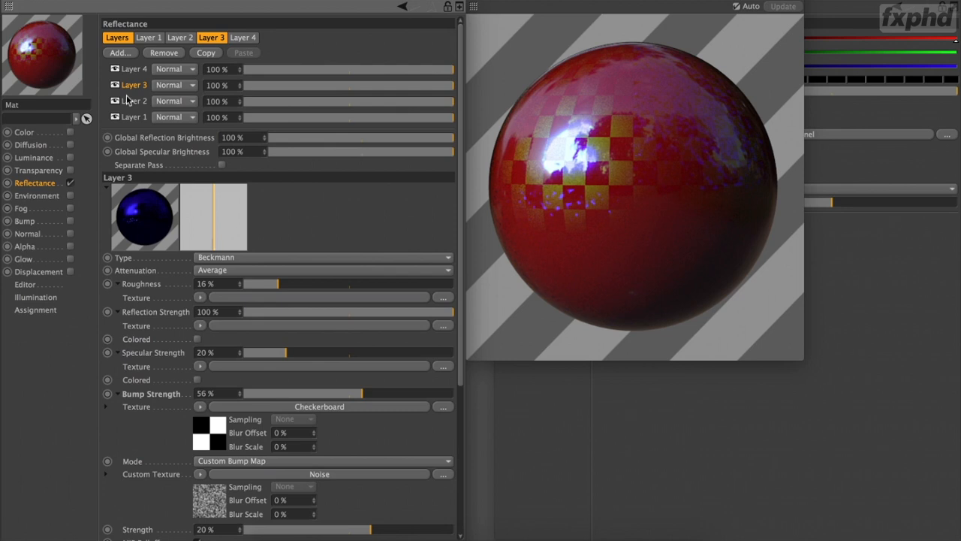
# - In Cinema 4D's Material Editor, enable the layered material's Transparency channel and set its refraction to 1.5
pyautogui.click(50, 169)
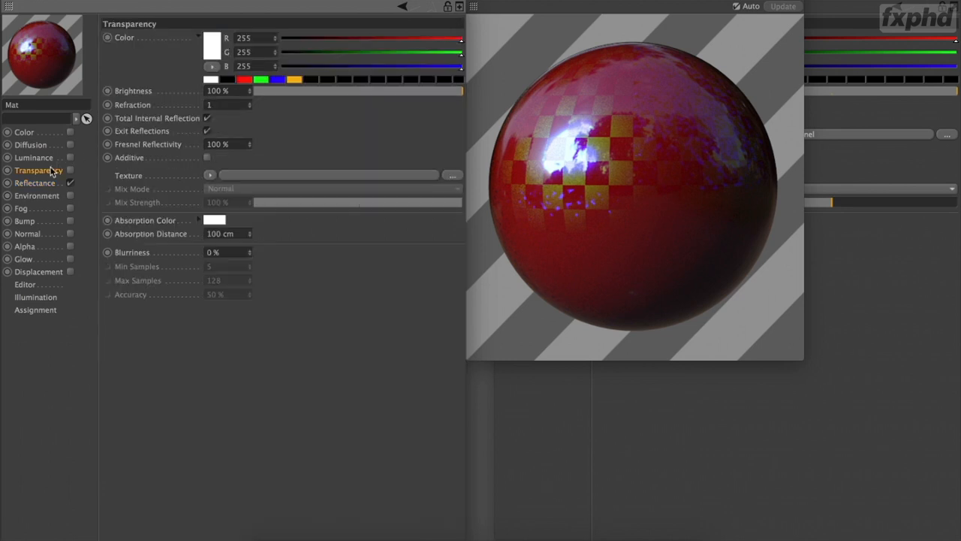
pyautogui.click(71, 172)
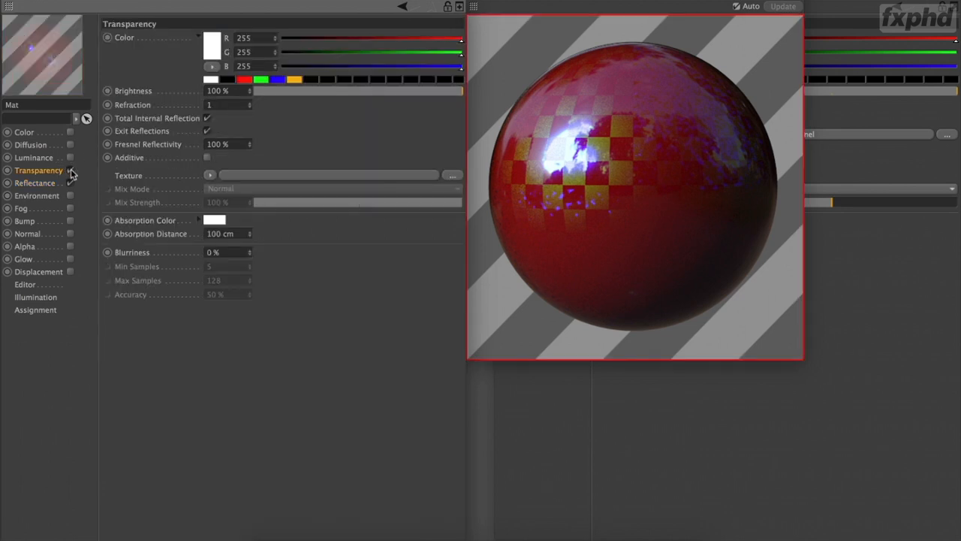
pyautogui.click(220, 104)
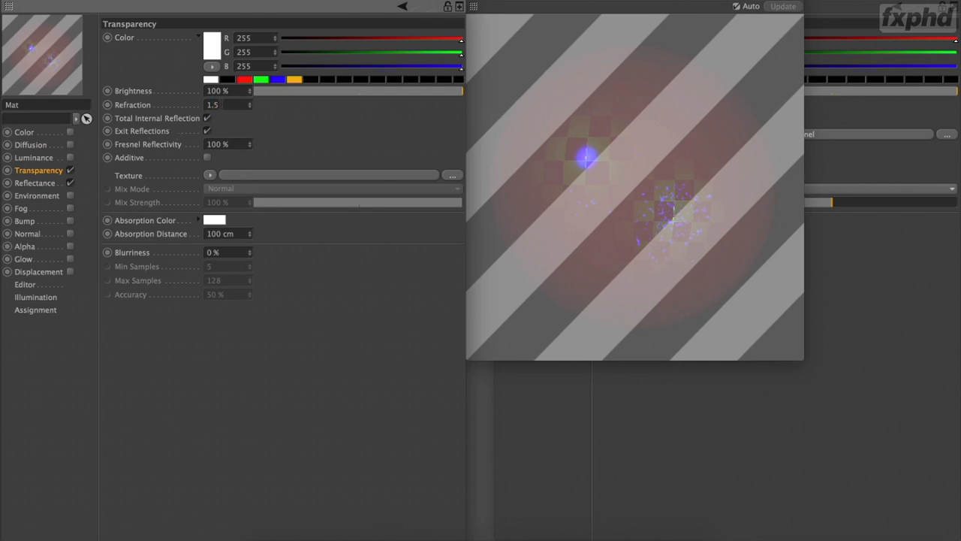
pyautogui.press('Return')
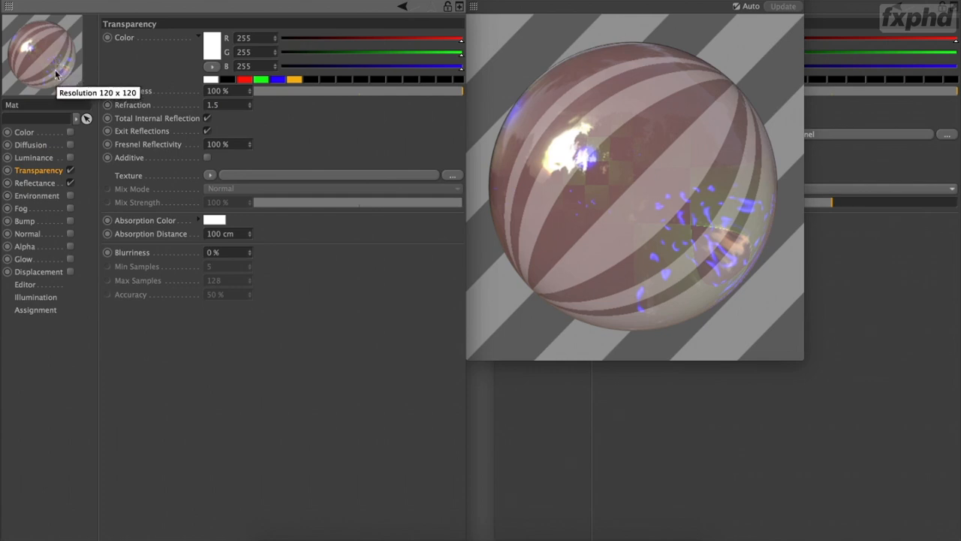
# - Try 16% and 24% roughness on the Beckmann *Transparency* reflectance layer and return it to 0%
pyautogui.click(45, 186)
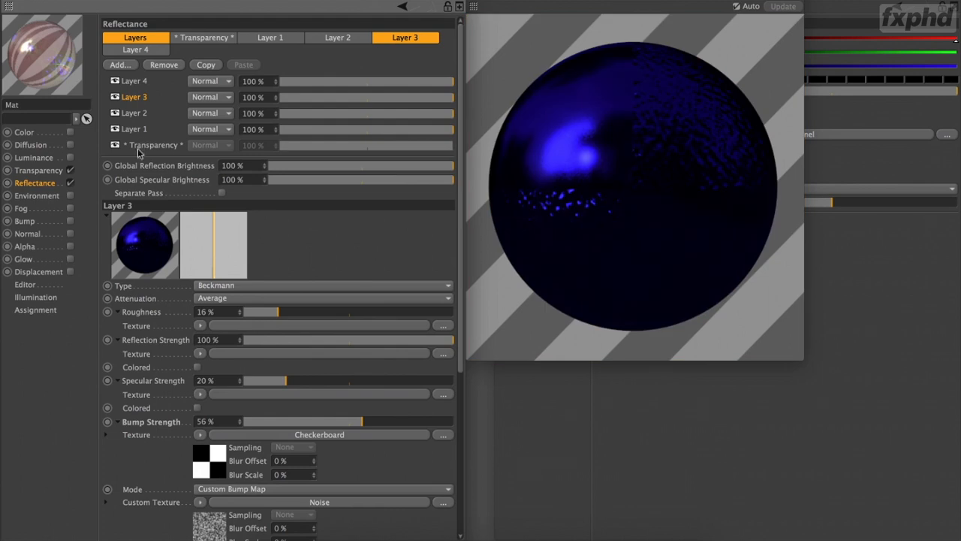
pyautogui.click(151, 146)
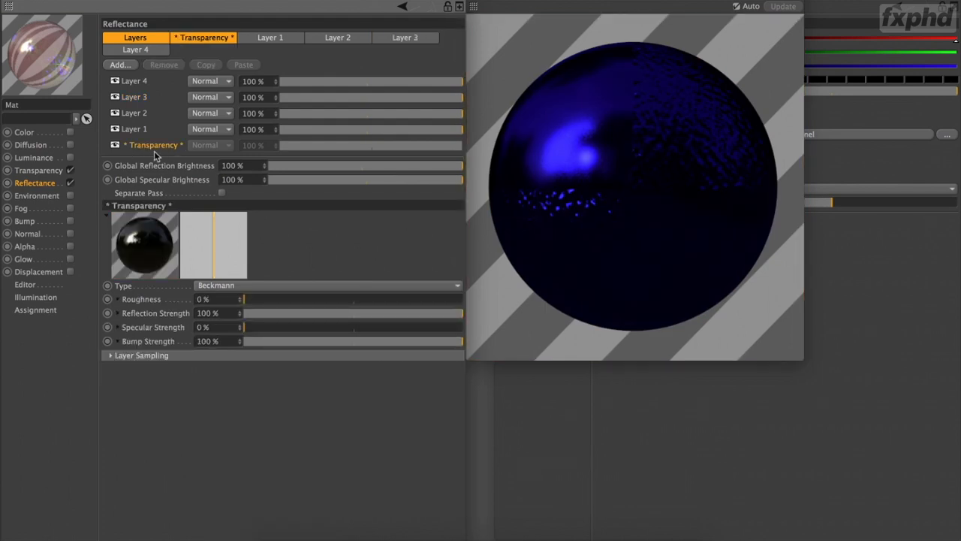
pyautogui.click(279, 299)
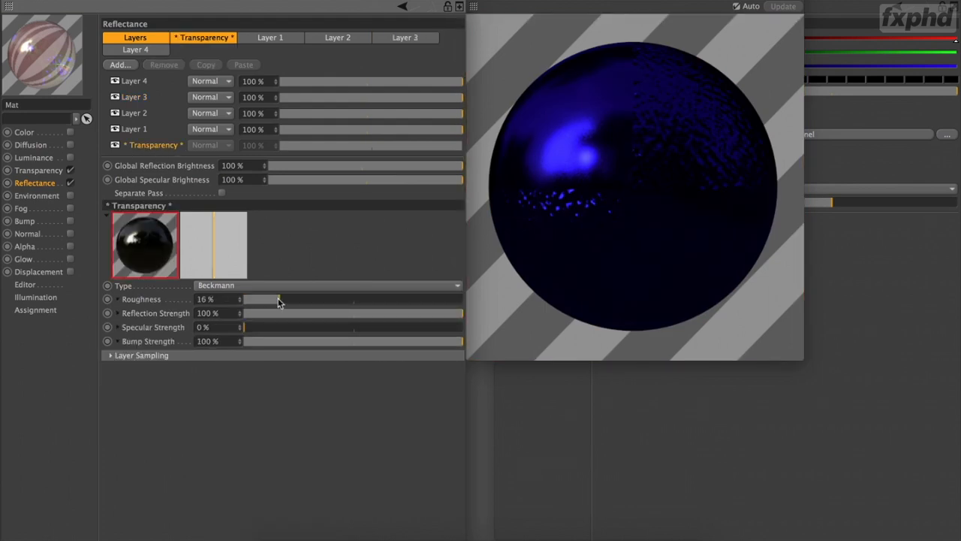
pyautogui.click(242, 285)
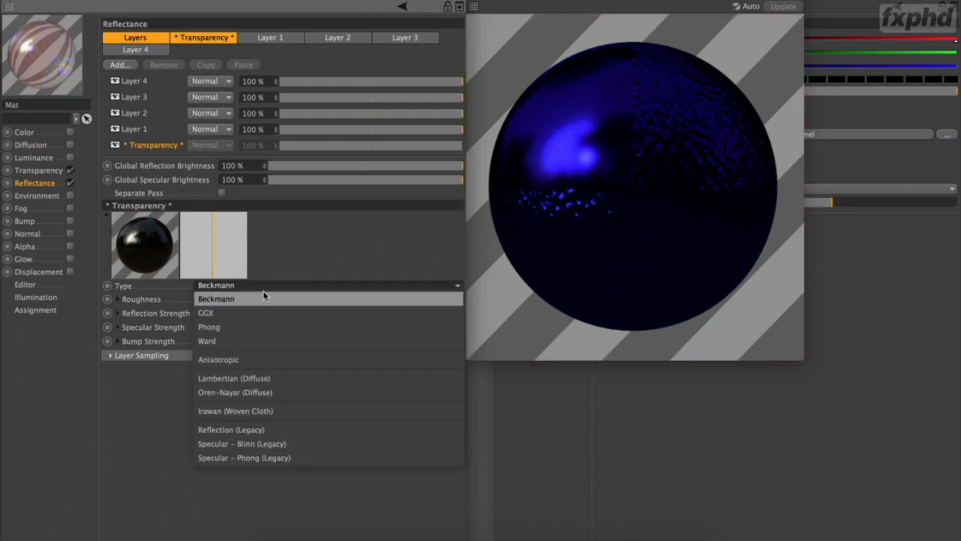
pyautogui.click(290, 298)
pyautogui.click(296, 299)
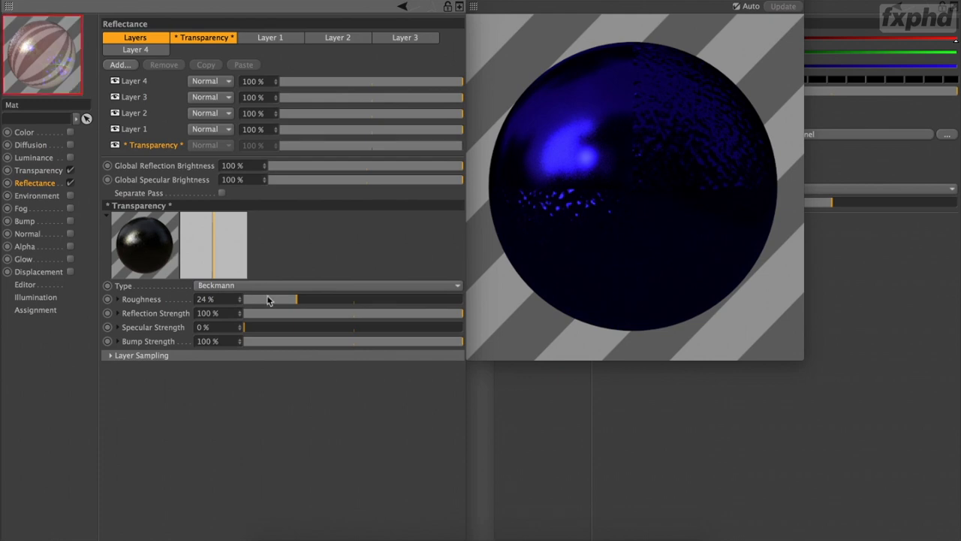
pyautogui.moveTo(268, 300); pyautogui.dragTo(235, 302)
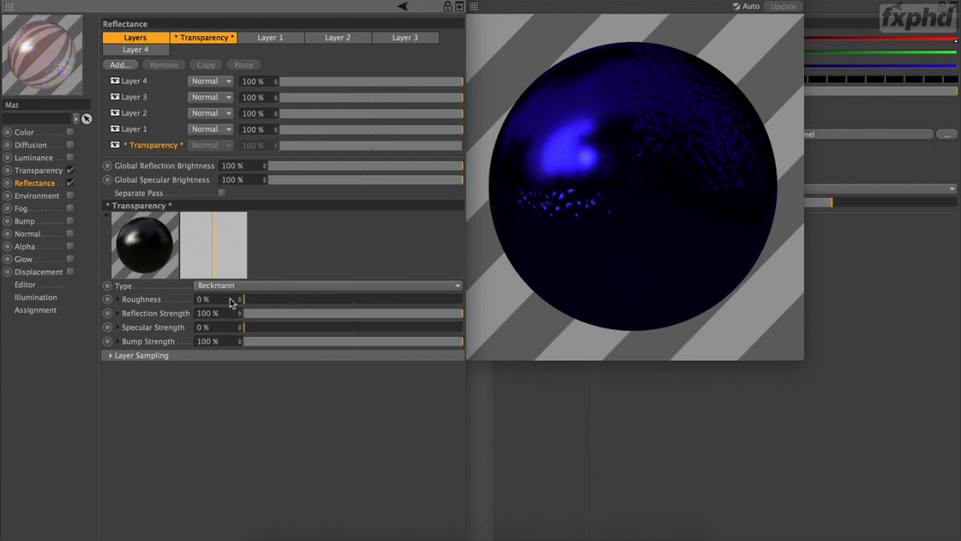
# - Hide the *Transparency* reflectance layer and turn off the material's Transparency channel
pyautogui.click(116, 146)
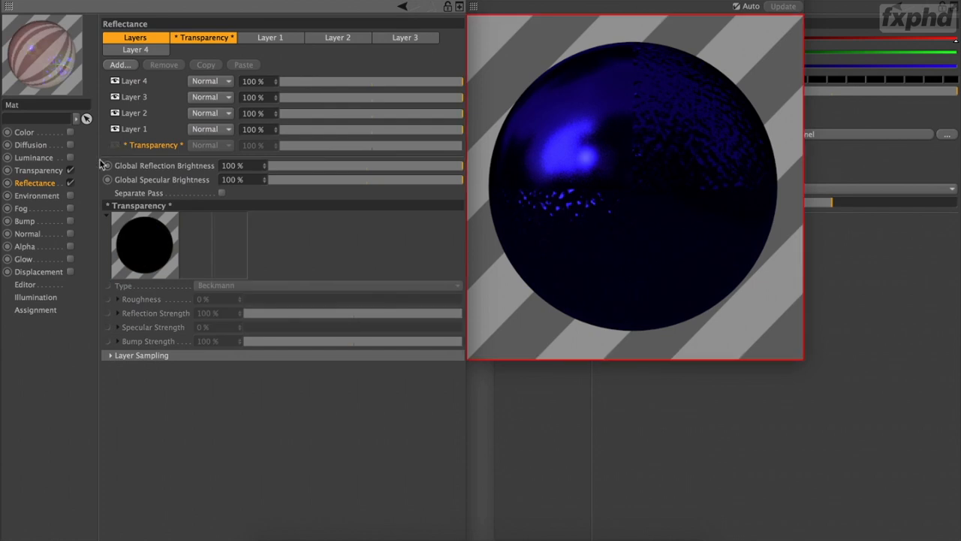
pyautogui.click(69, 172)
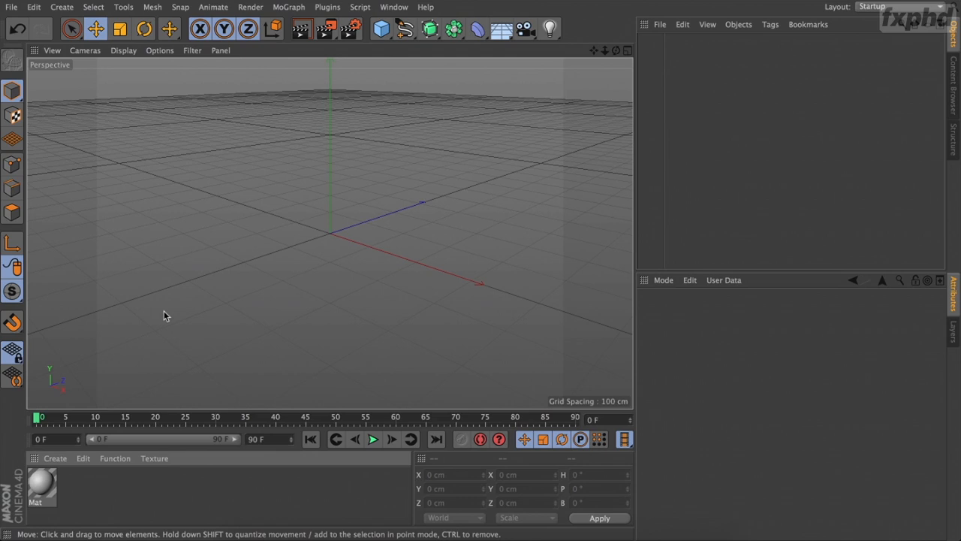
# - Open the default gray Mat material in the Material Editor and enlarge the editor to nearly full screen height
pyautogui.click(42, 485)
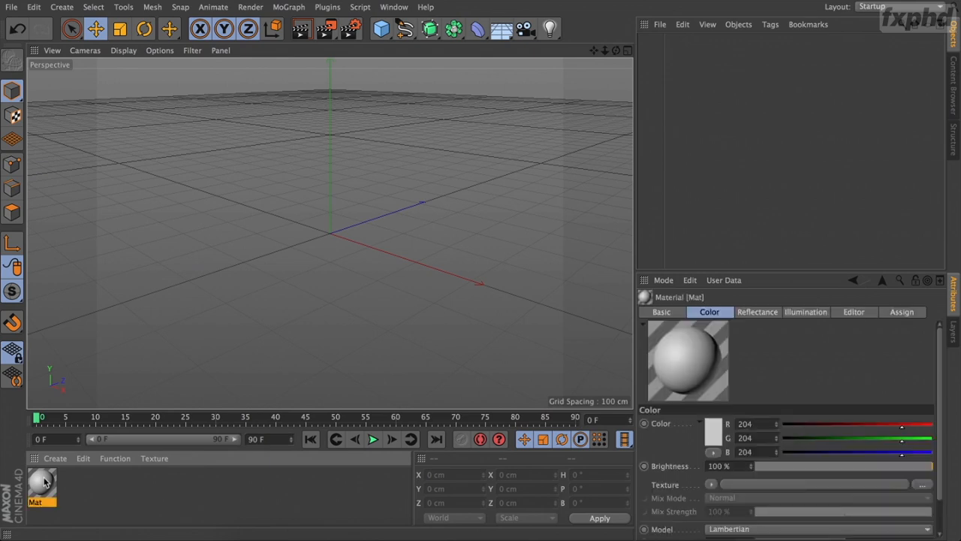
pyautogui.doubleClick(42, 483)
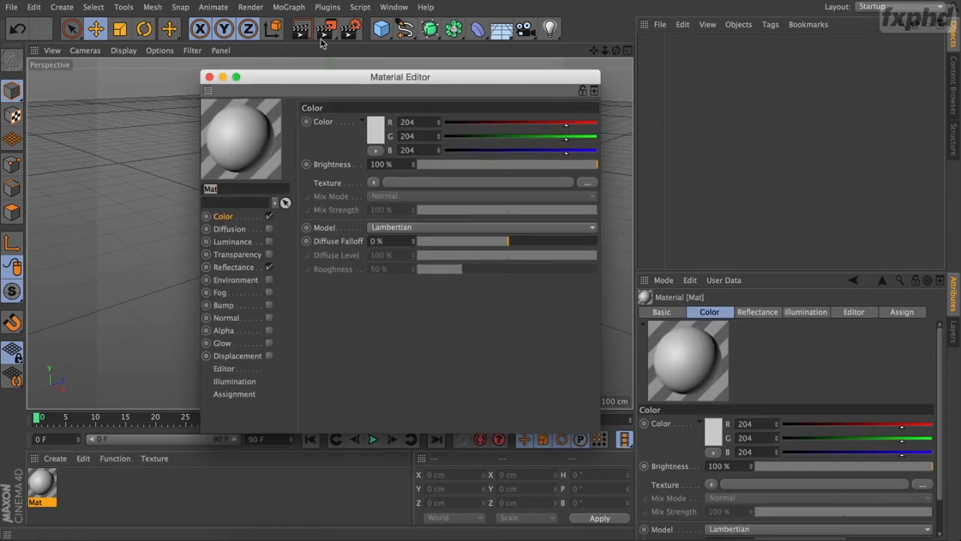
pyautogui.moveTo(323, 77); pyautogui.dragTo(396, 0)
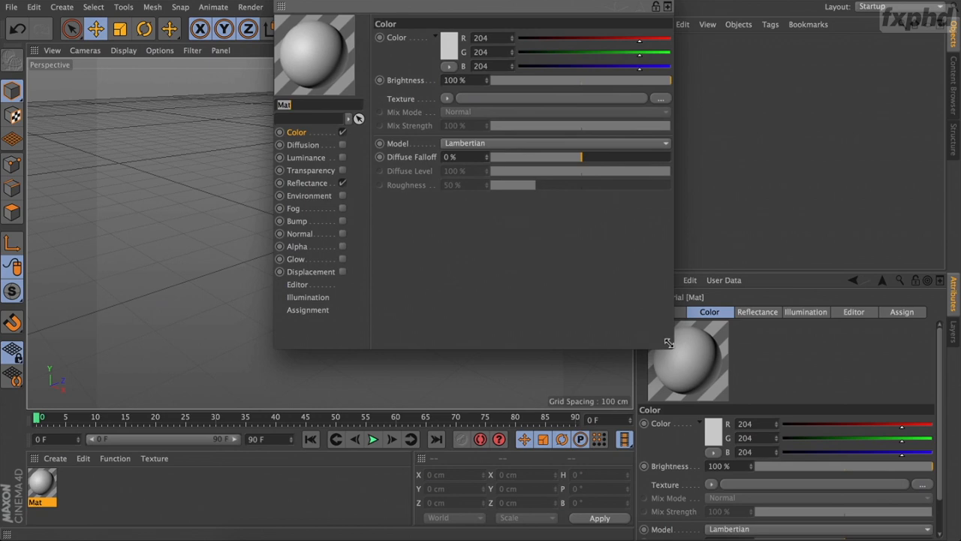
pyautogui.moveTo(668, 343); pyautogui.dragTo(764, 536)
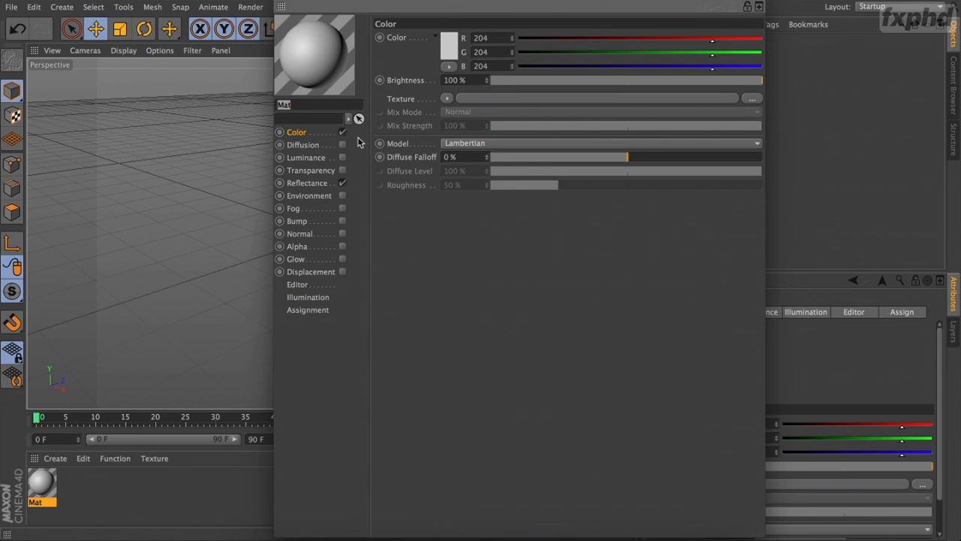
# - Set the Color channel's shading model to Oren-Nayar
pyautogui.click(300, 133)
pyautogui.click(461, 143)
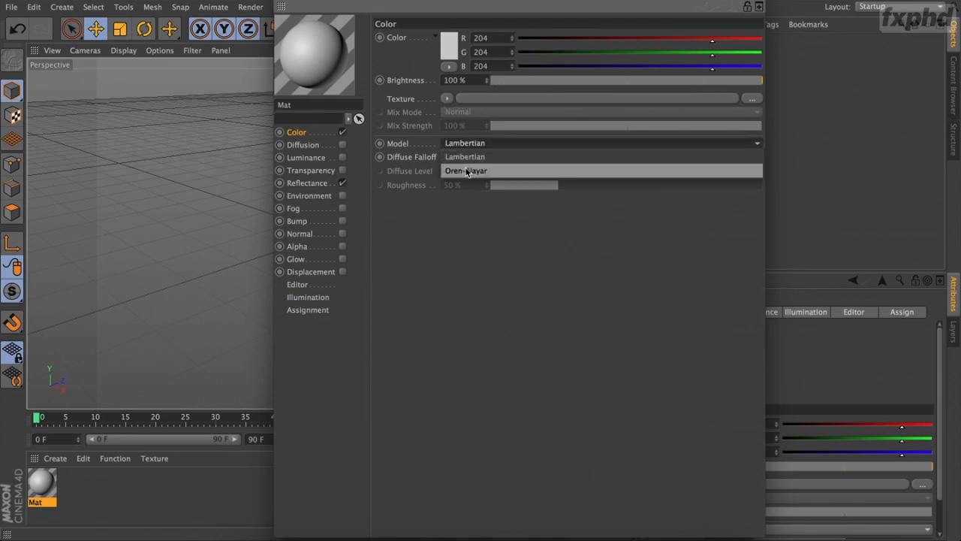
pyautogui.click(463, 171)
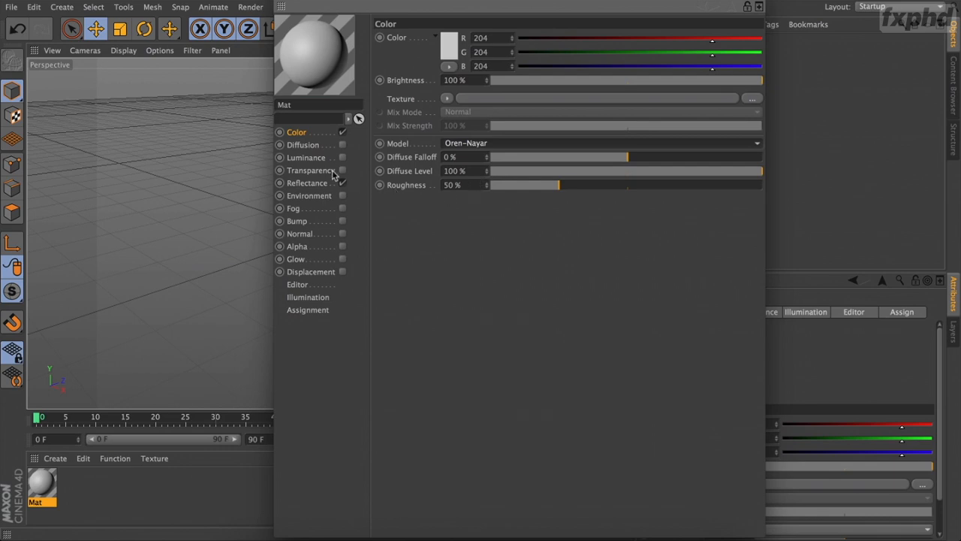
# - Look over the Diffusion and Luminance channel settings, including the texture shaders available for Luminance
pyautogui.click(307, 148)
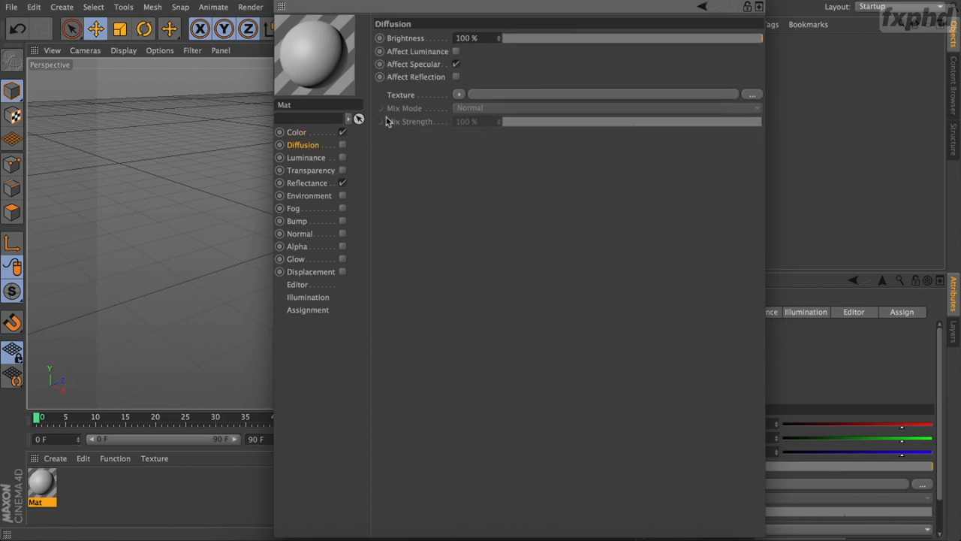
pyautogui.click(323, 159)
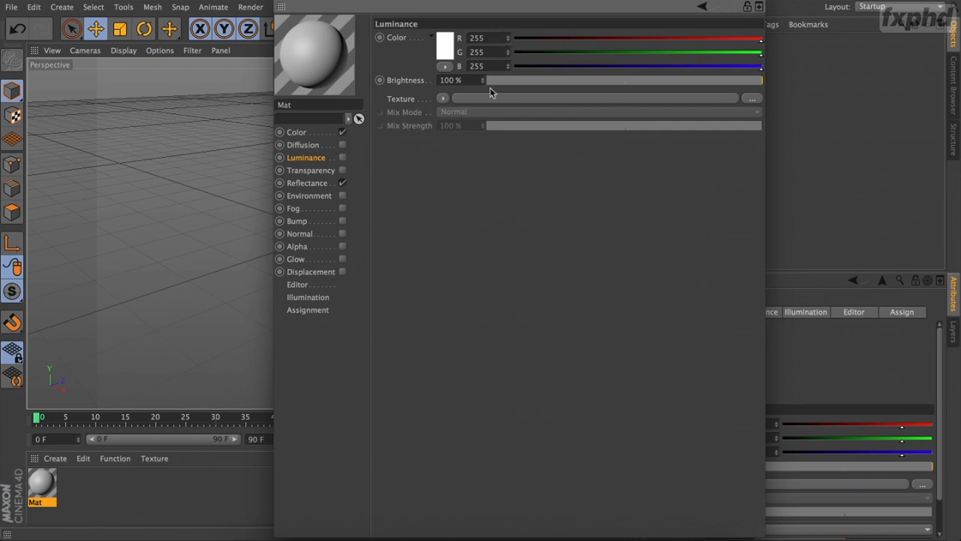
pyautogui.click(443, 99)
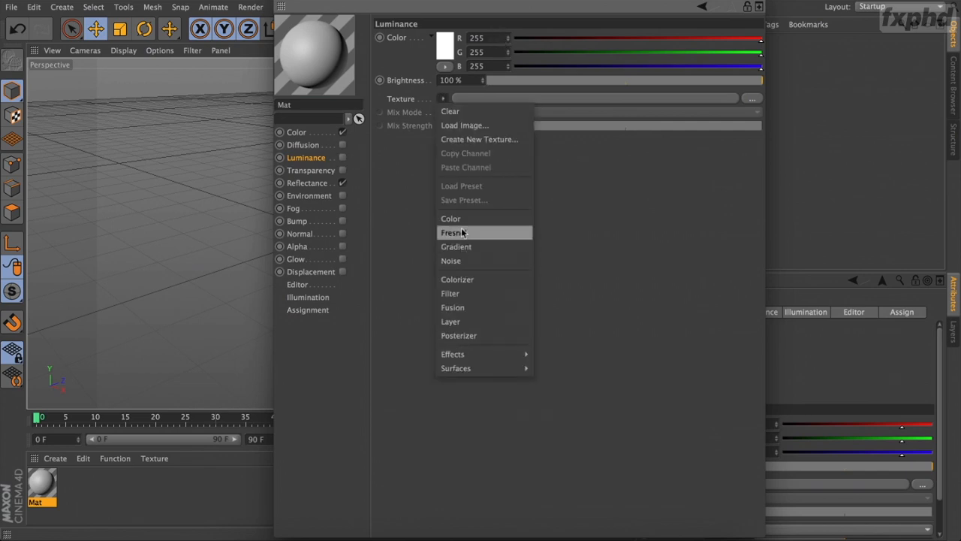
pyautogui.click(425, 219)
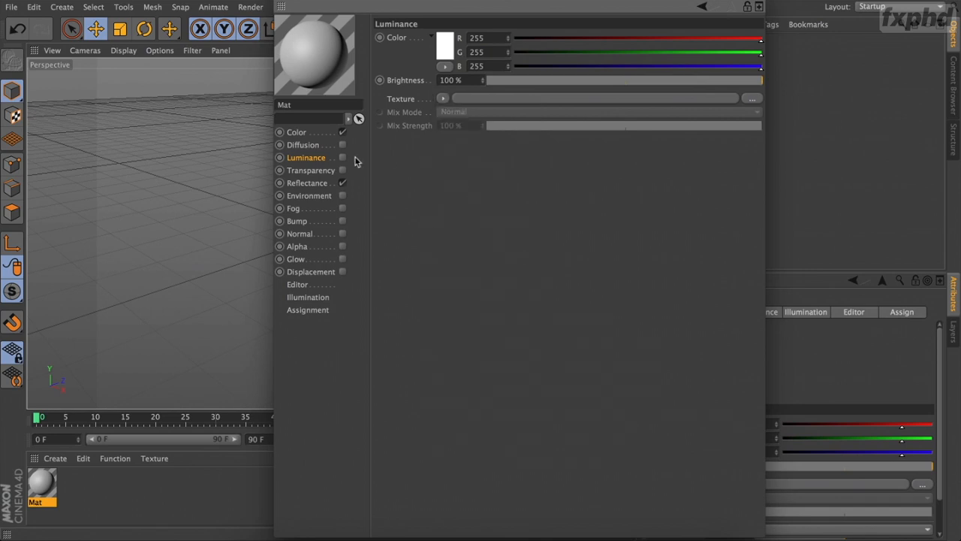
# - Enable the gray material's Transparency channel with a refraction of 1.5
pyautogui.click(318, 171)
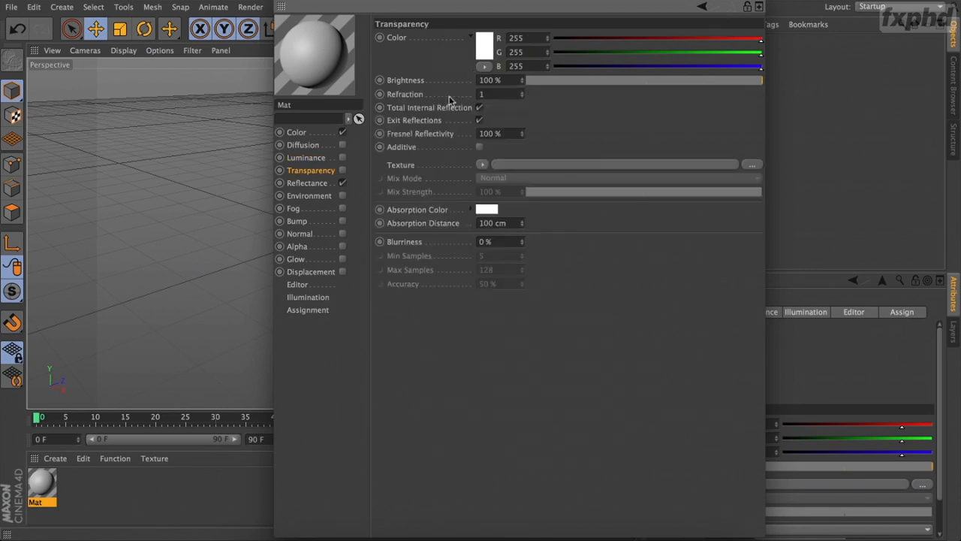
pyautogui.click(342, 171)
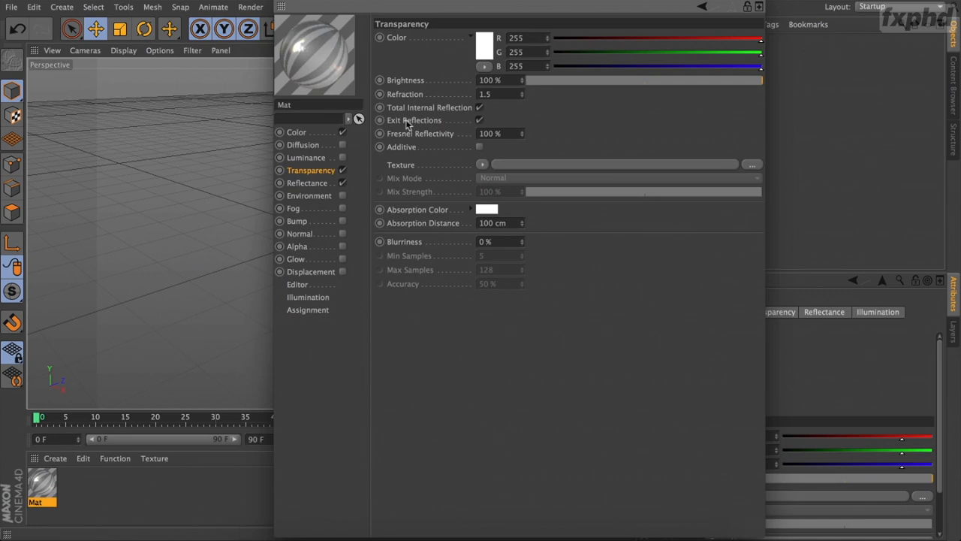
# - Set the Transparency channel's absorption color to a dark red with RGB values 185, 27, 27
pyautogui.click(488, 215)
pyautogui.click(484, 196)
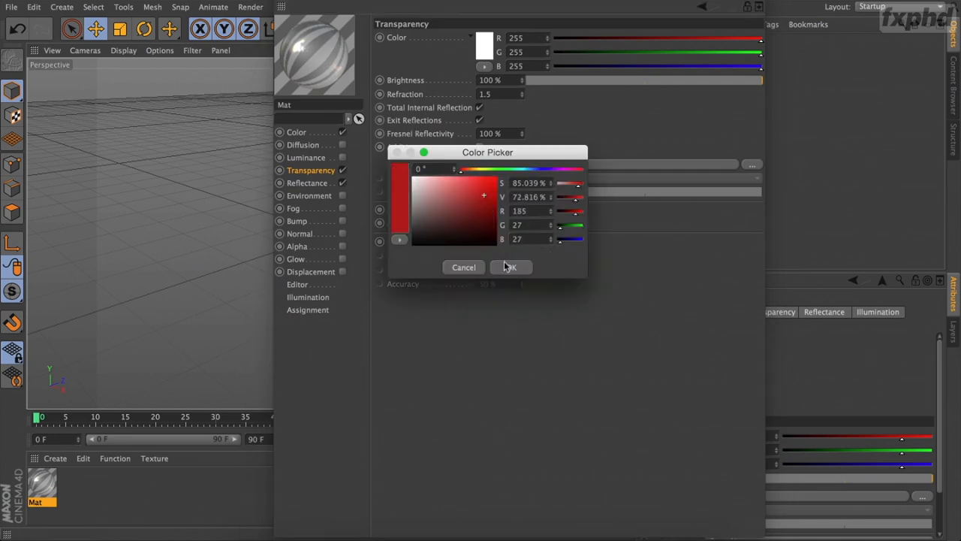
pyautogui.click(507, 267)
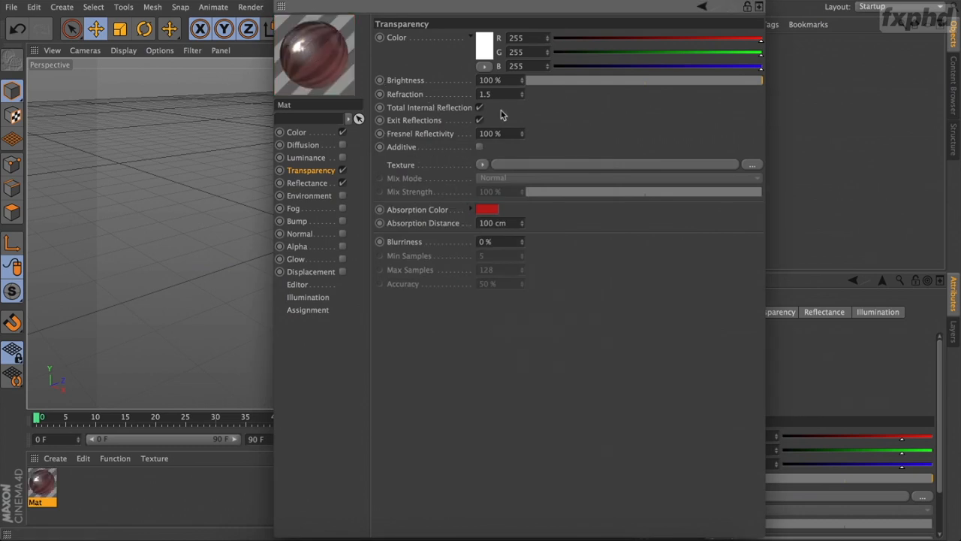
# - Review the Environment and Fog channels, and enable the Bump channel with a Noise texture
pyautogui.click(315, 198)
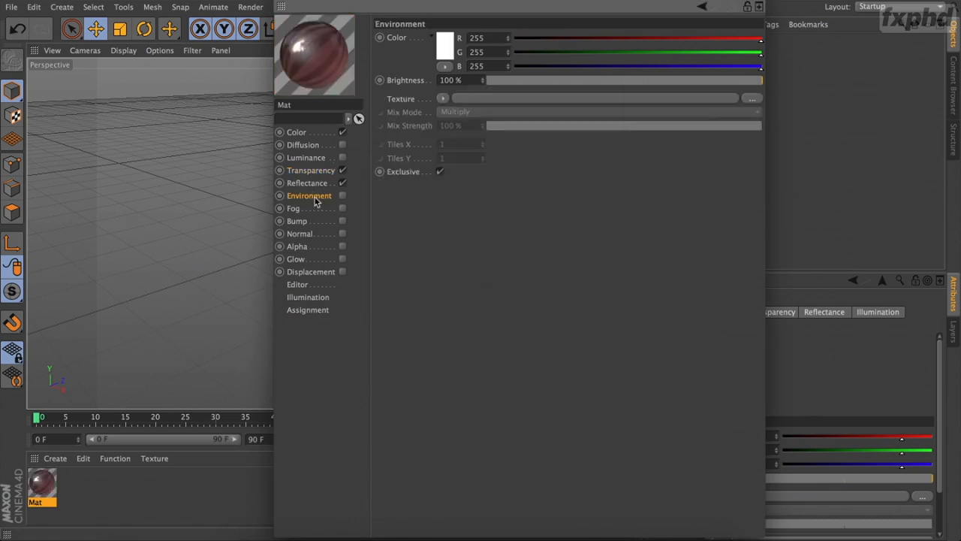
pyautogui.click(306, 210)
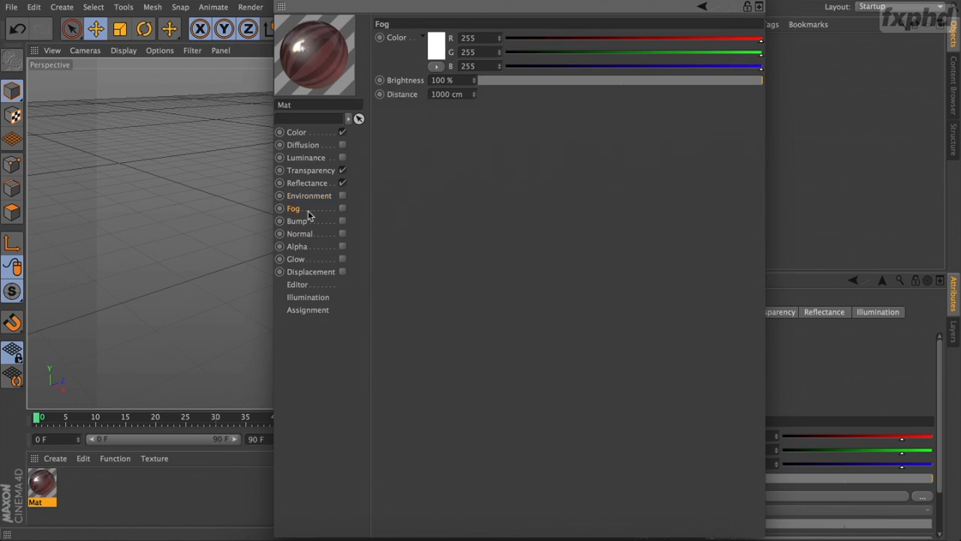
pyautogui.click(304, 221)
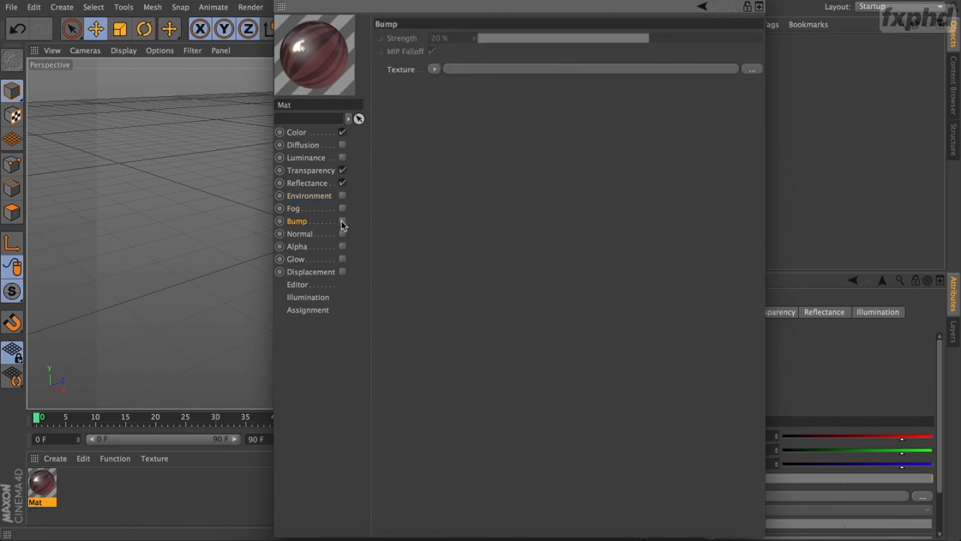
pyautogui.click(343, 221)
pyautogui.click(434, 70)
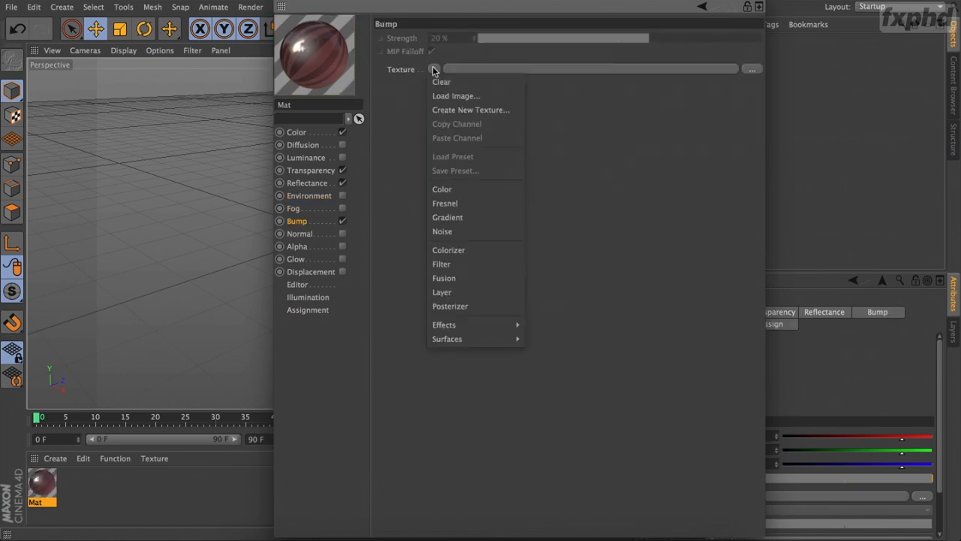
pyautogui.click(452, 231)
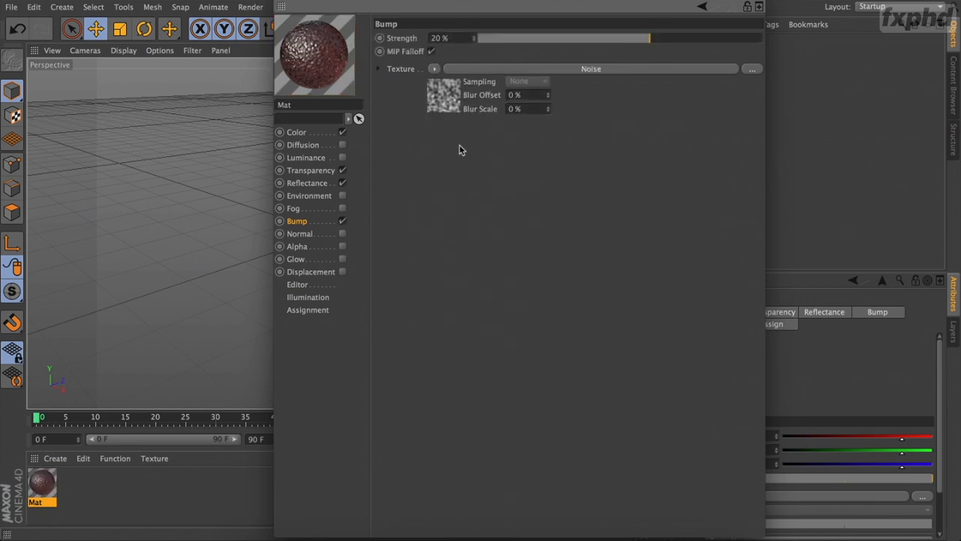
# - View the Normal channel, enable Alpha with a Noise texture, and open that noise's shader properties
pyautogui.click(301, 234)
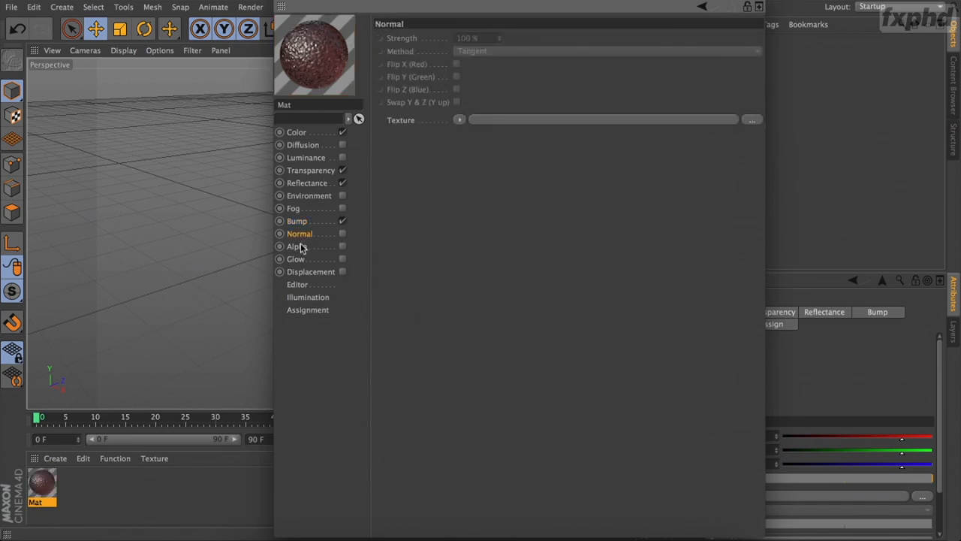
pyautogui.click(308, 247)
pyautogui.click(343, 246)
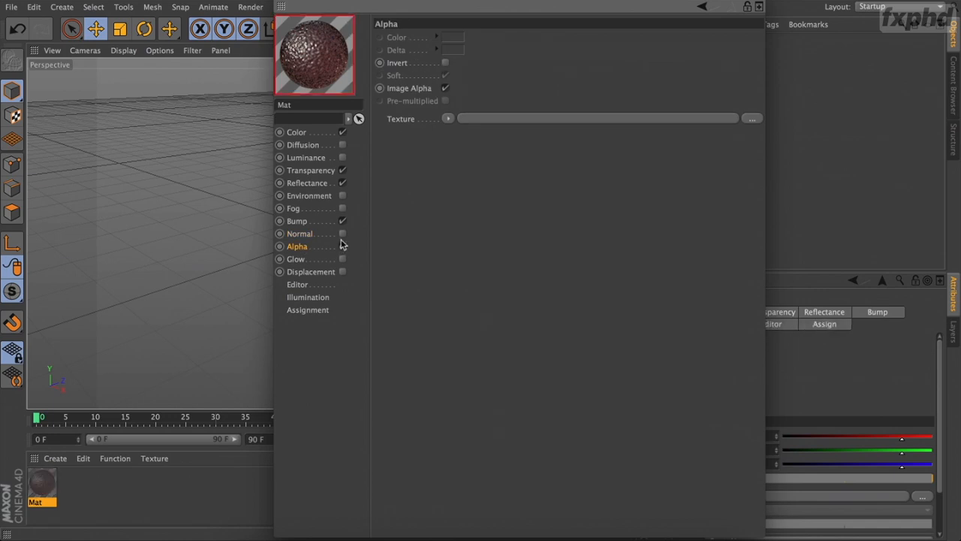
pyautogui.click(449, 119)
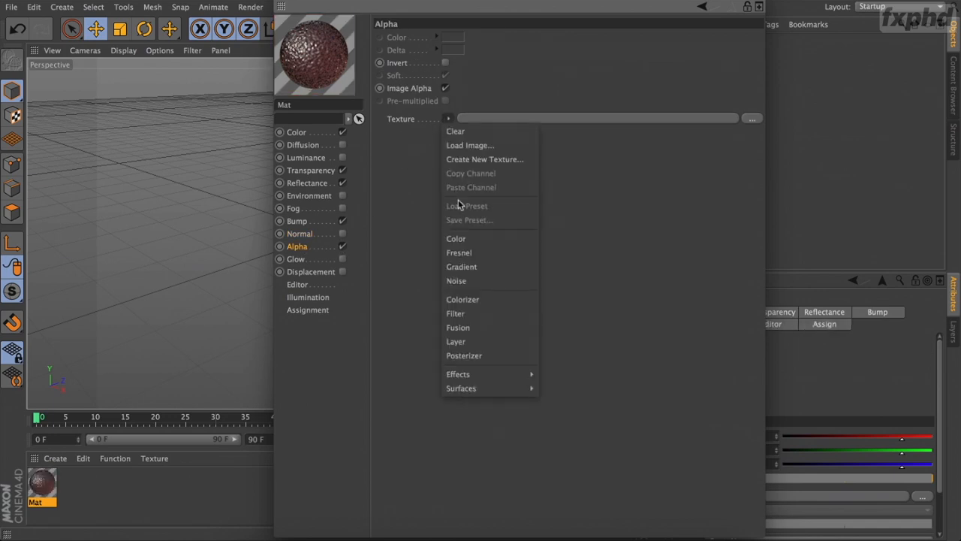
pyautogui.click(456, 281)
pyautogui.click(458, 145)
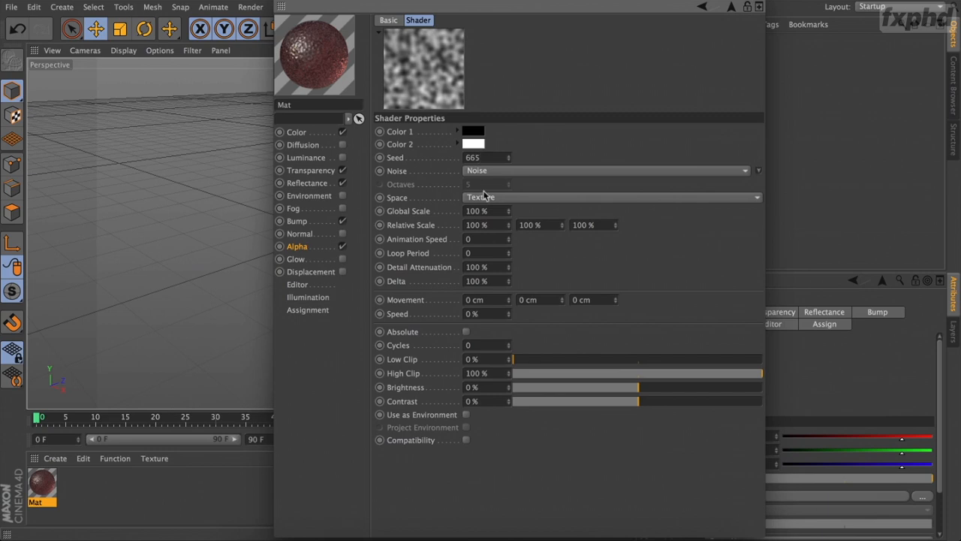
# - Set the Alpha noise's global scale to 500%, low clip to 46% and high clip to 52%
pyautogui.doubleClick(483, 211)
pyautogui.write('500')
pyautogui.press('Return')
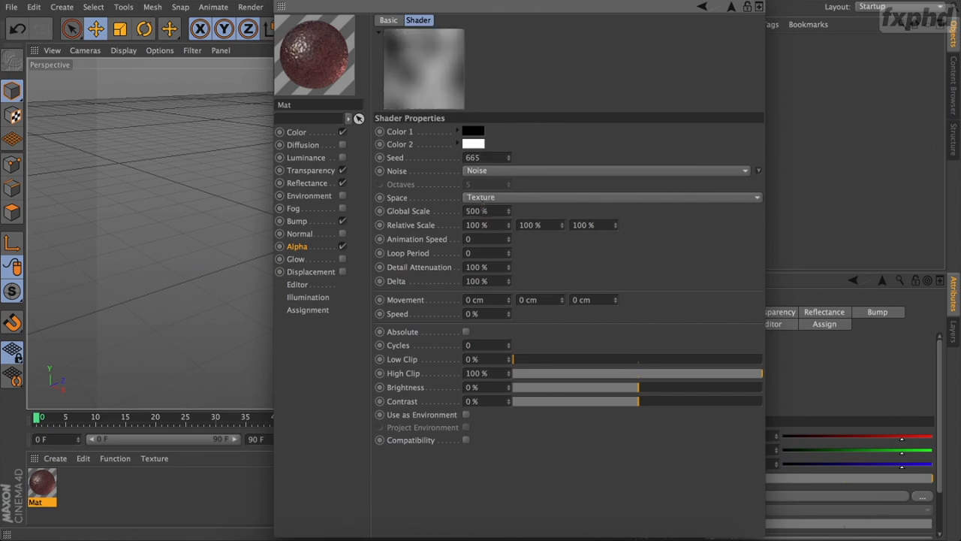
pyautogui.click(569, 360)
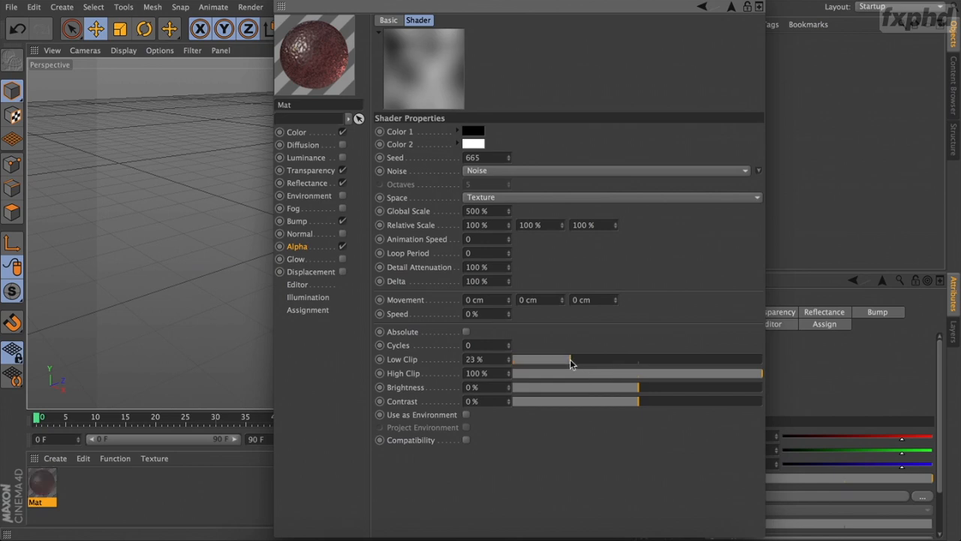
pyautogui.click(594, 373)
pyautogui.moveTo(594, 373); pyautogui.dragTo(633, 375)
pyautogui.click(628, 360)
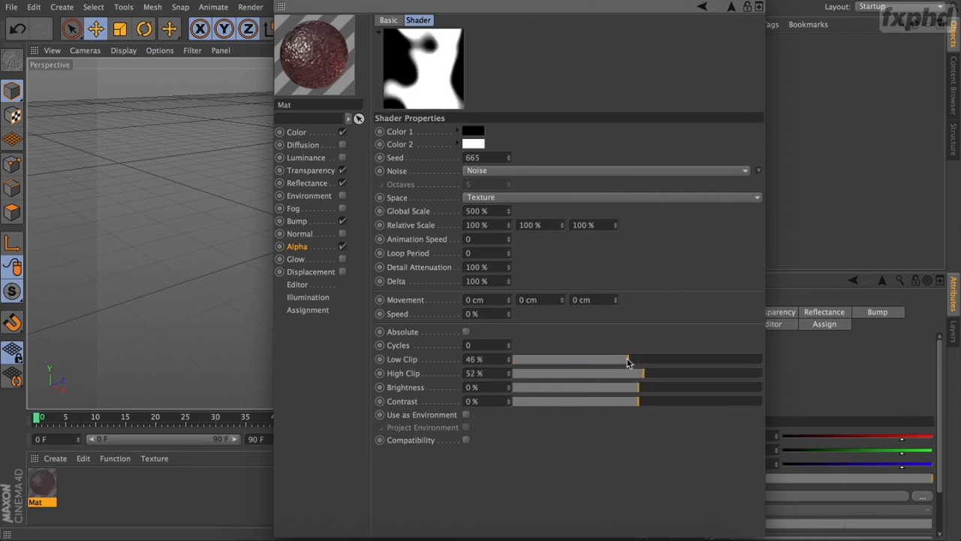
# - Open the material preview in its own window, move it beside the Material Editor and enlarge it to 343 x 383
pyautogui.rightClick(327, 73)
pyautogui.click(361, 55)
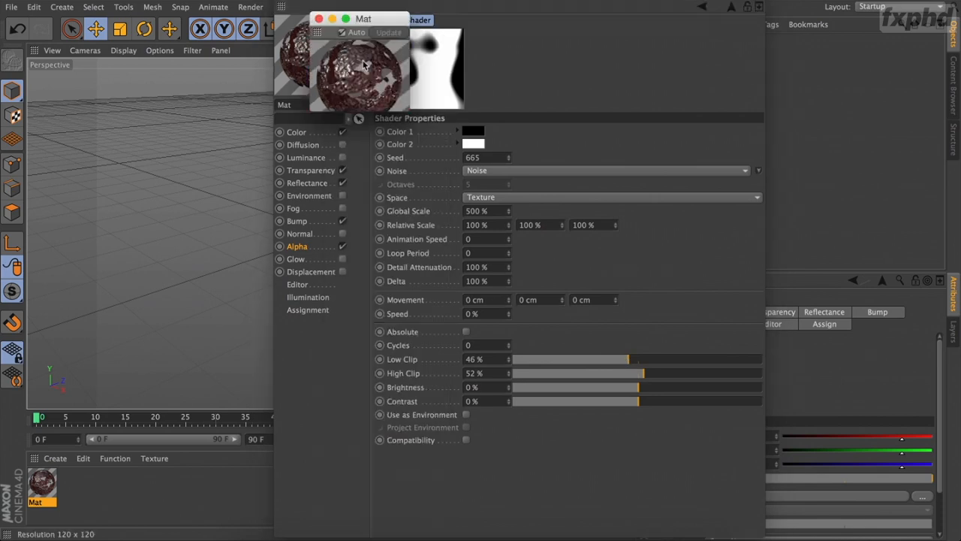
pyautogui.moveTo(362, 18); pyautogui.dragTo(84, 3)
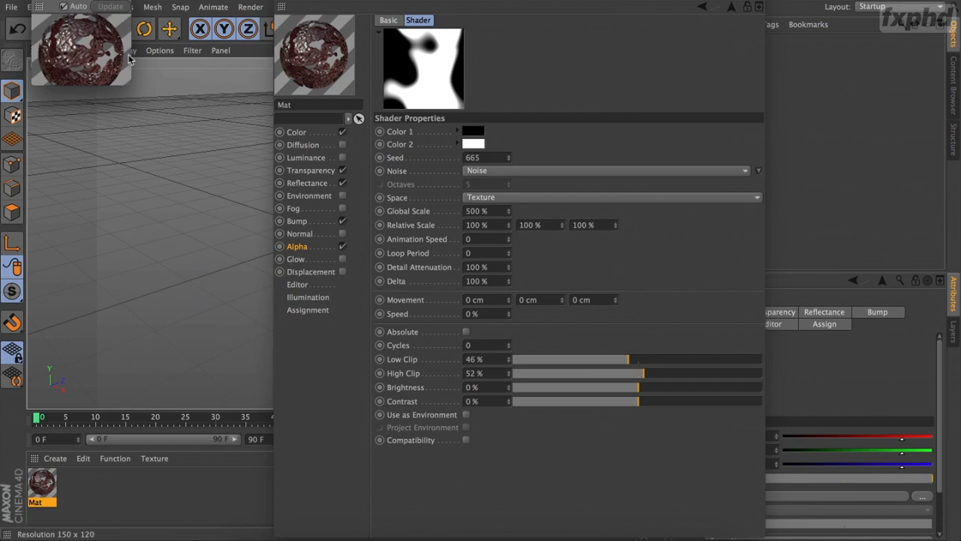
pyautogui.moveTo(132, 83); pyautogui.dragTo(259, 266)
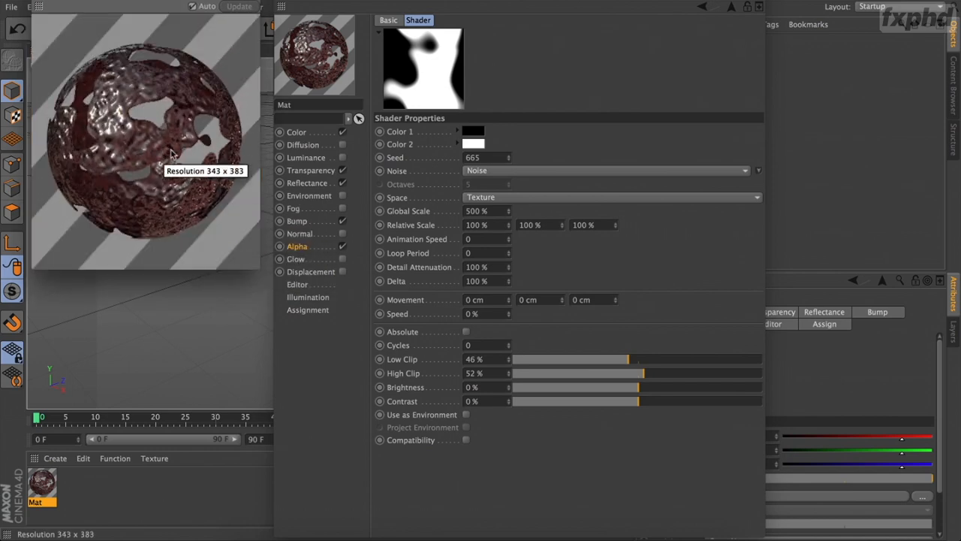
# - Enable the Glow channel, and enable the Displacement channel with a Noise texture
pyautogui.click(307, 259)
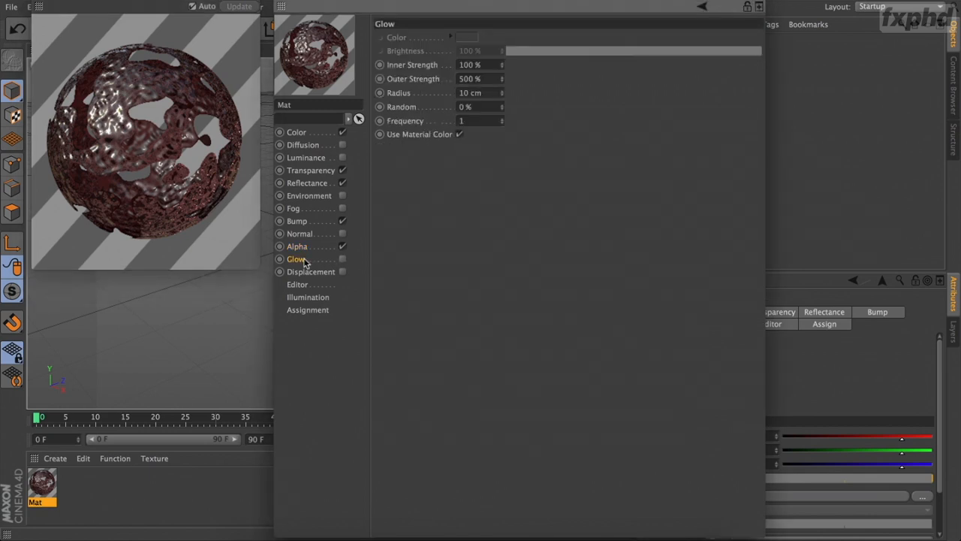
pyautogui.click(342, 259)
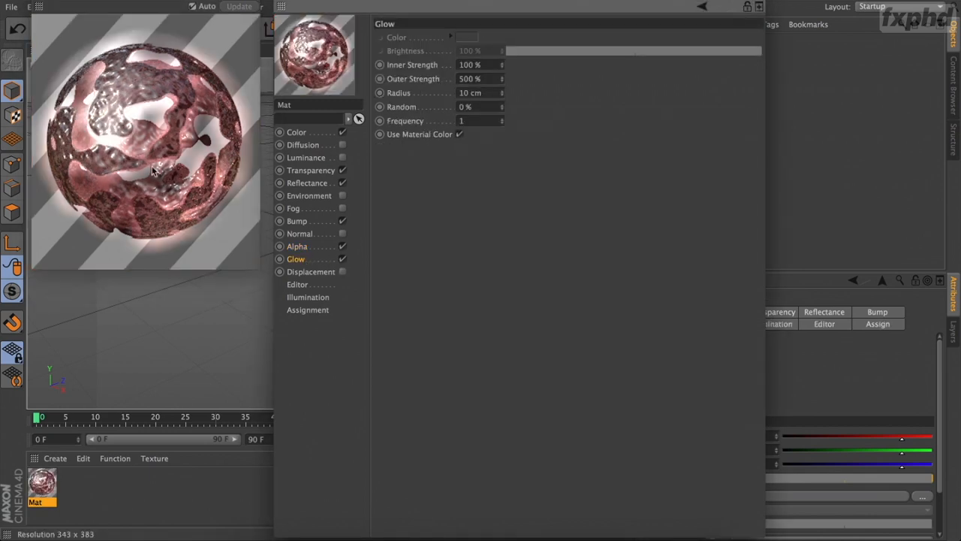
pyautogui.click(330, 272)
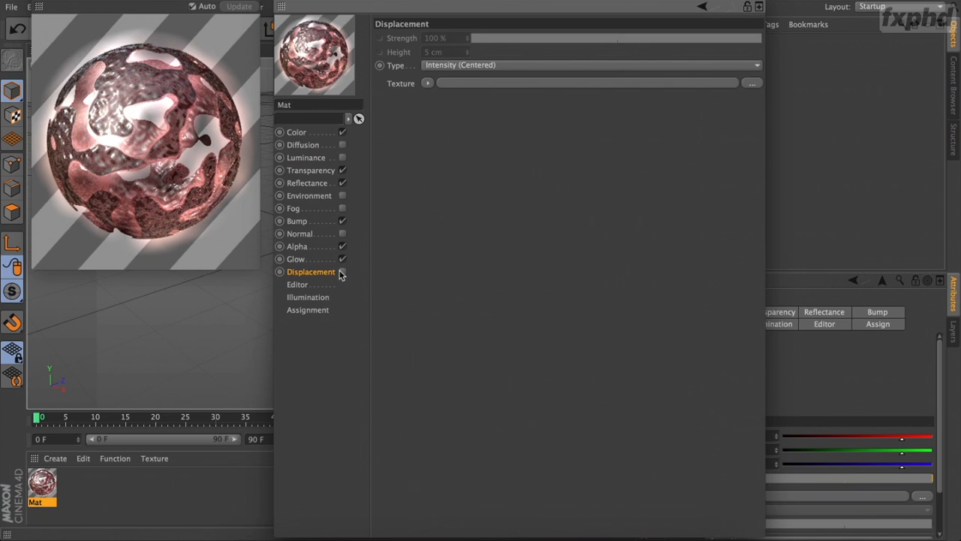
pyautogui.click(342, 271)
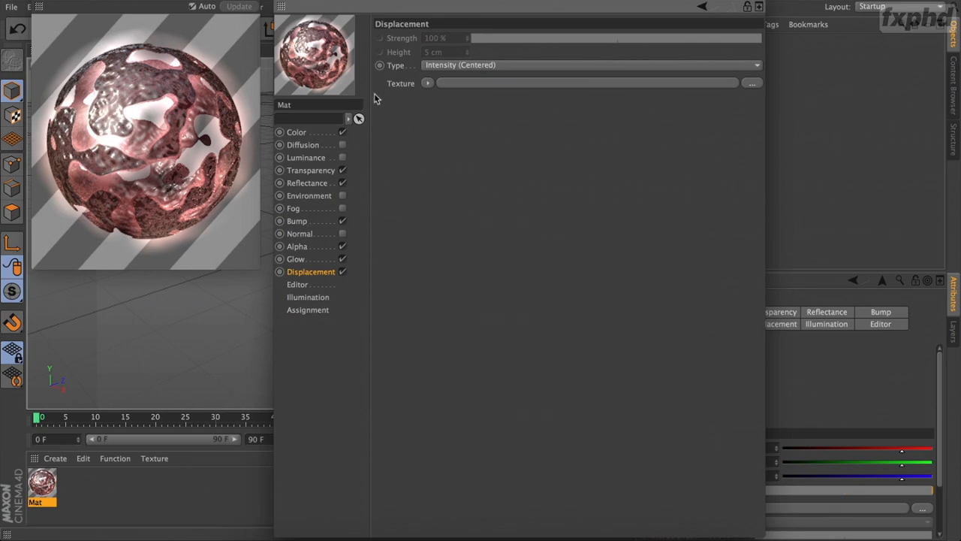
pyautogui.click(427, 84)
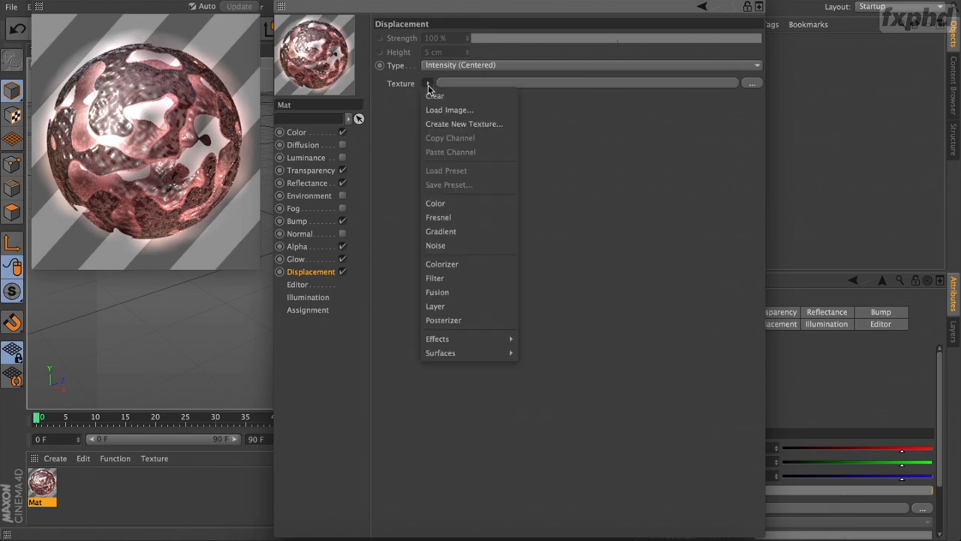
pyautogui.click(436, 246)
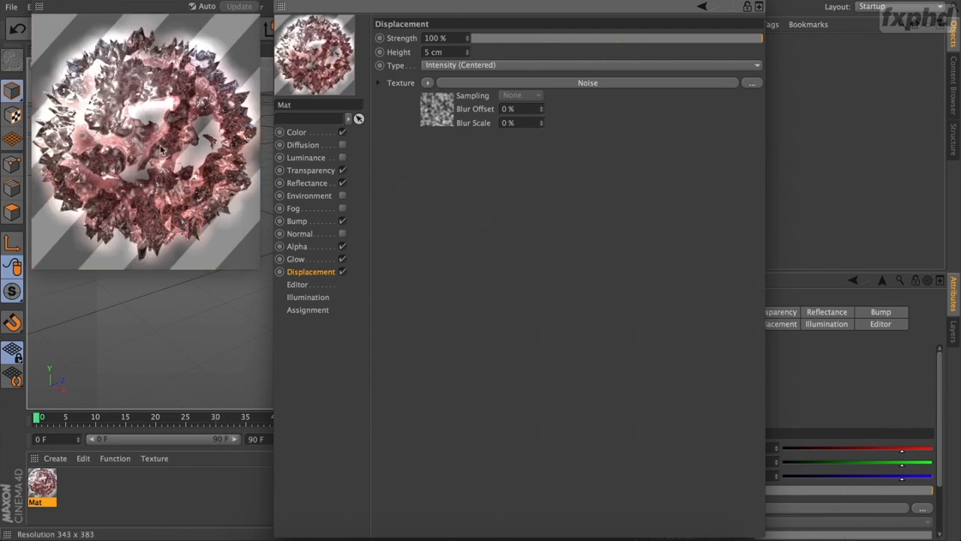
# - Look over the material's Editor, Illumination and Assignment settings
pyautogui.click(310, 284)
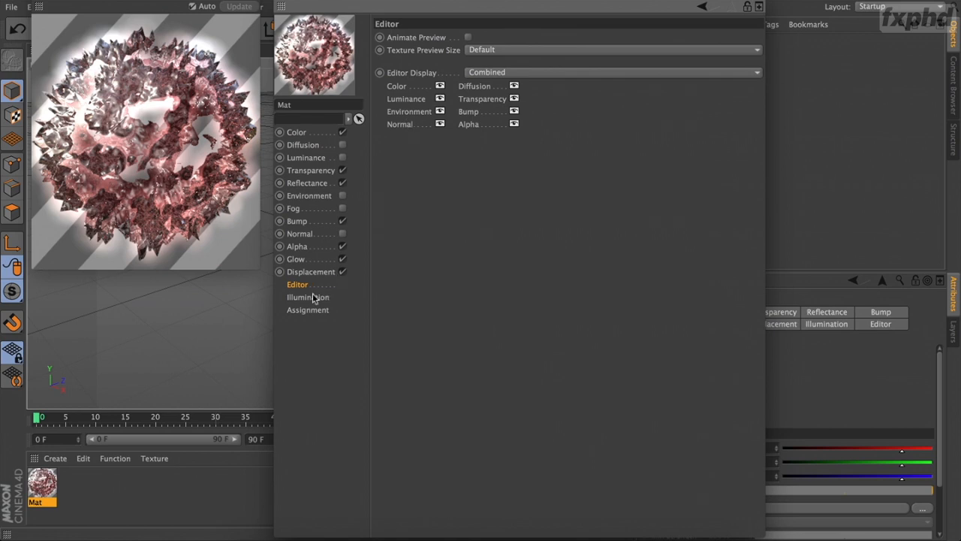
pyautogui.click(314, 299)
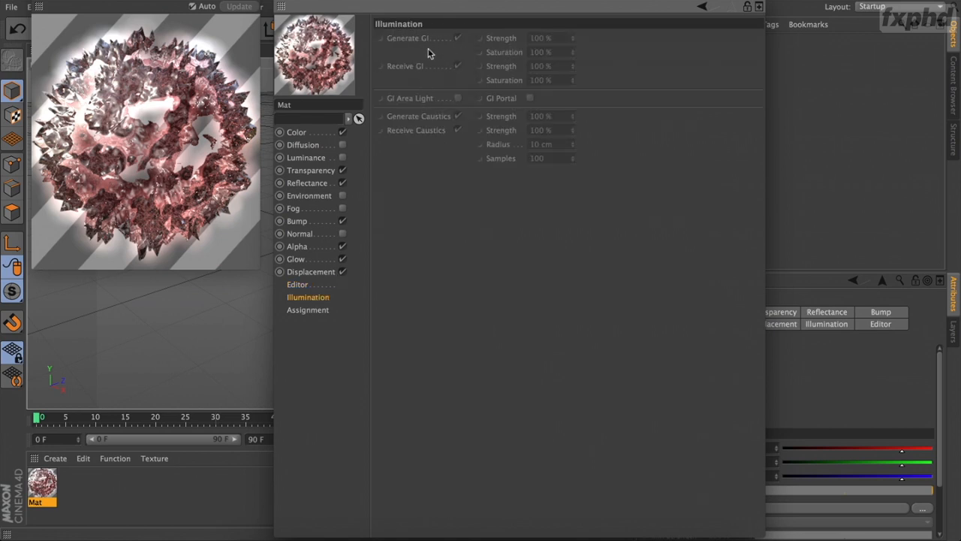
pyautogui.click(314, 310)
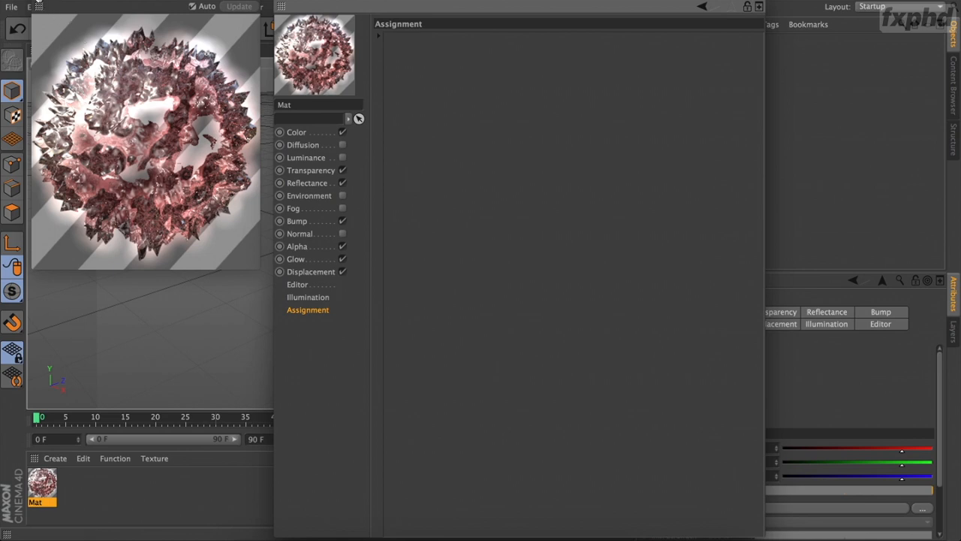
# - Close the enlarged preview and the Material Editor, and delete the Mat material
pyautogui.click(37, 1)
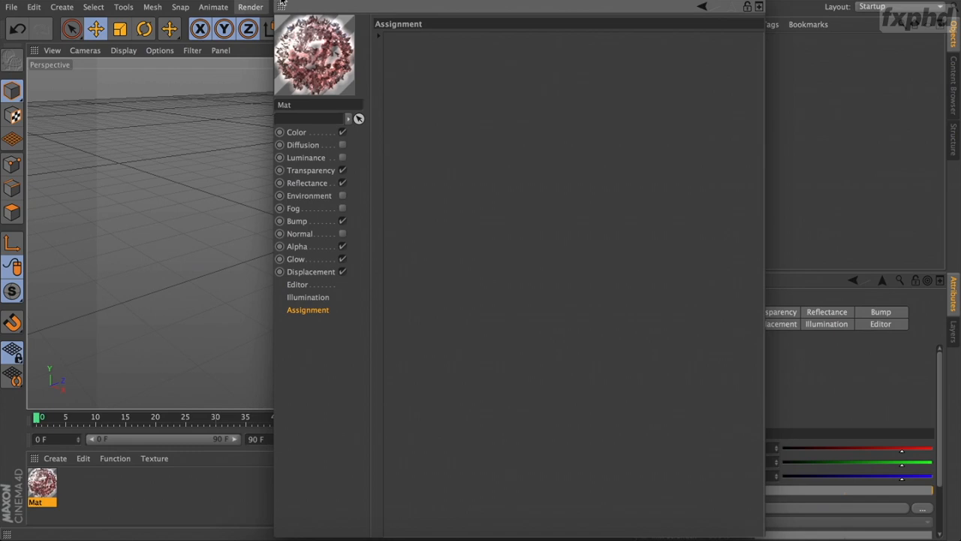
pyautogui.click(279, 3)
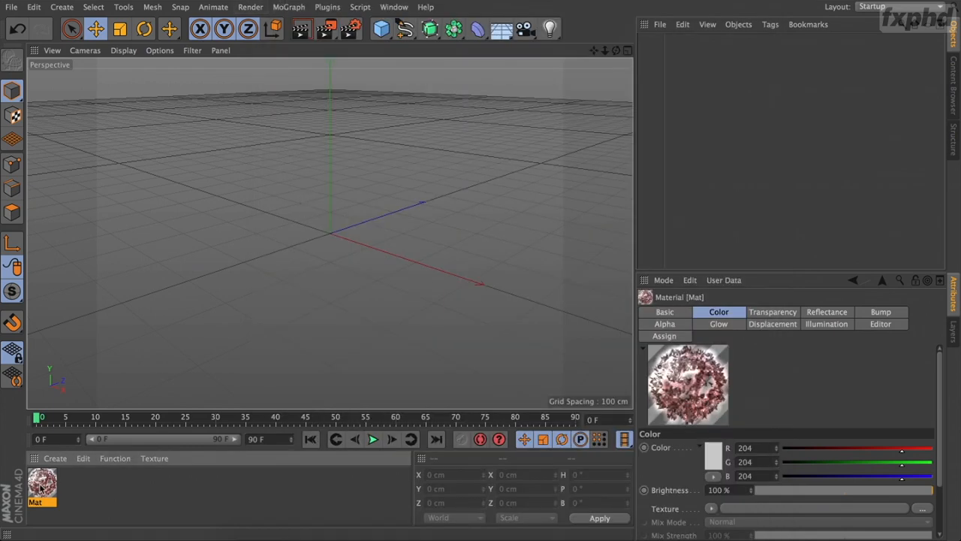
pyautogui.press('Delete')
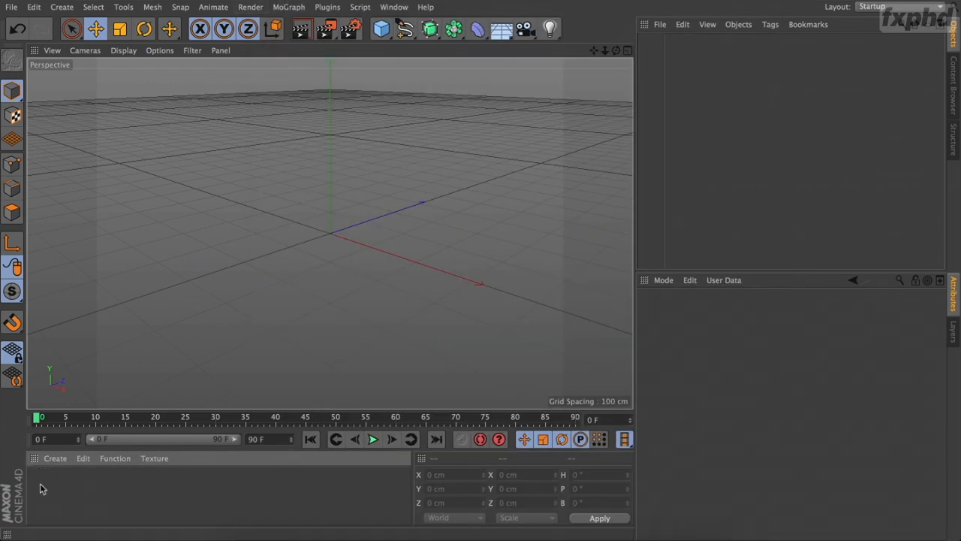